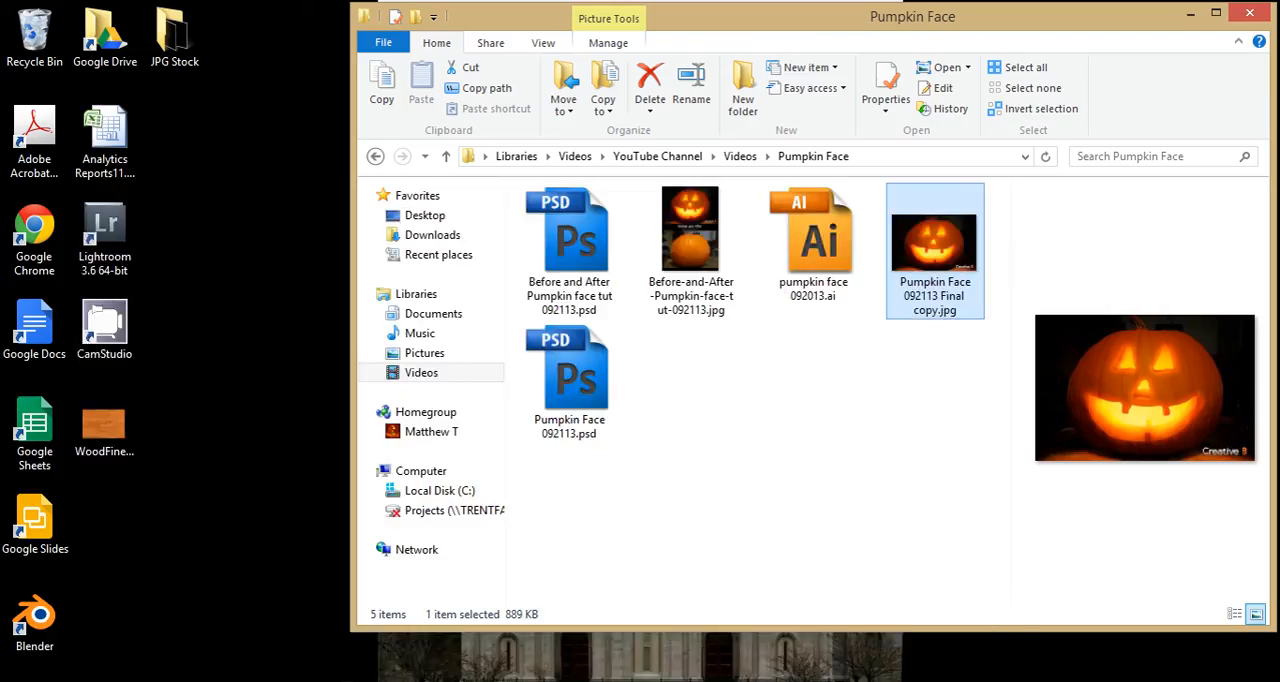
# Show the hidden panels of the masked pumpkin document and view Layer 0 on its own.
pyautogui.click(354, 680)
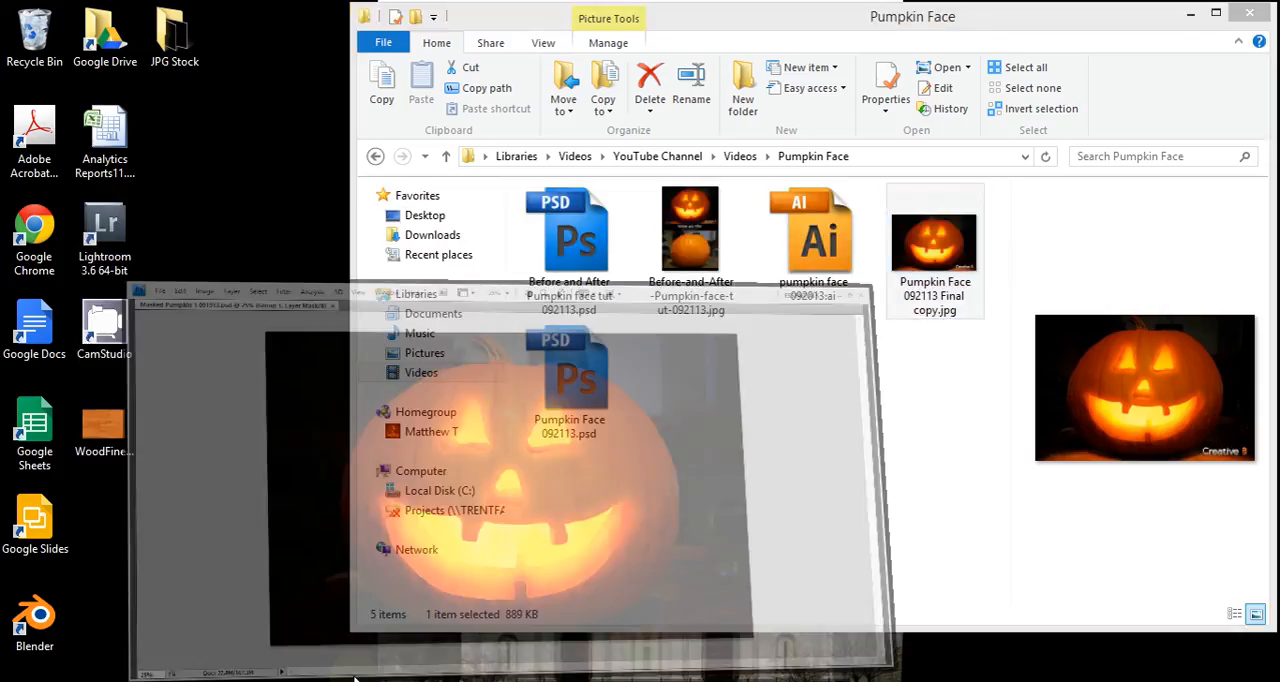
pyautogui.press('Tab')
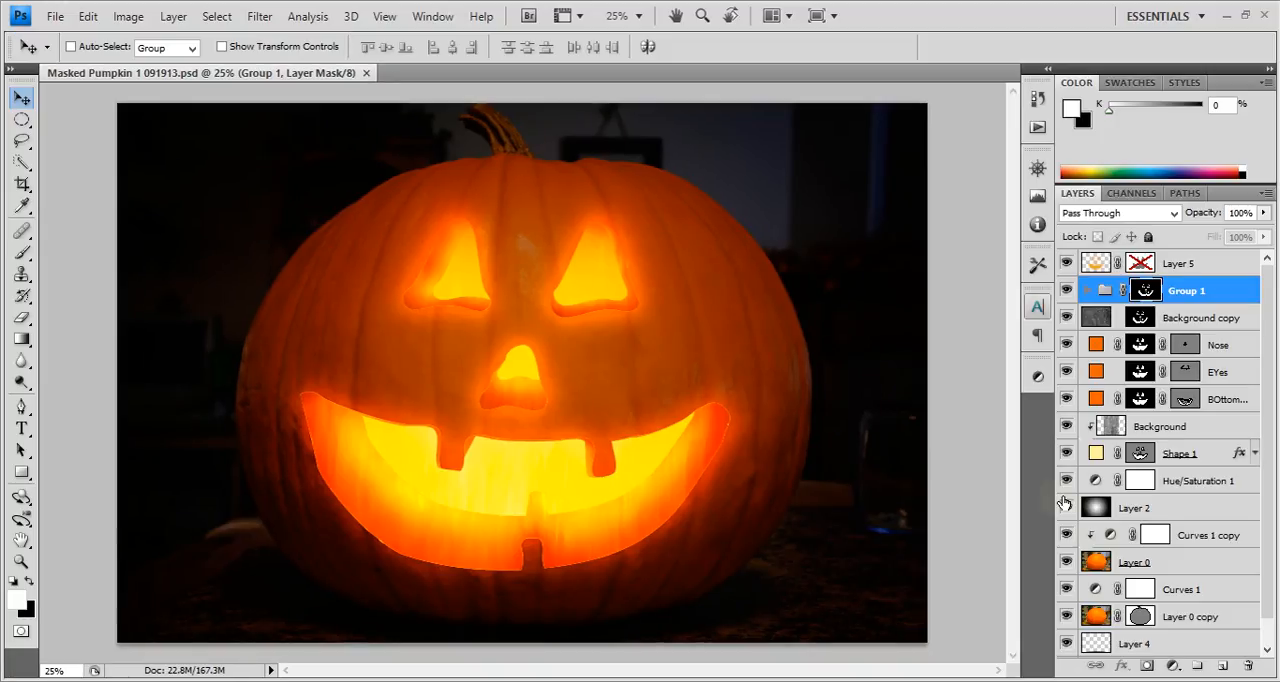
pyautogui.keyDown('alt'); pyautogui.click(1066, 617); pyautogui.keyUp('alt')
pyautogui.keyDown('alt'); pyautogui.click(1066, 617); pyautogui.keyUp('alt')
pyautogui.keyDown('alt'); pyautogui.click(1066, 563); pyautogui.keyUp('alt')
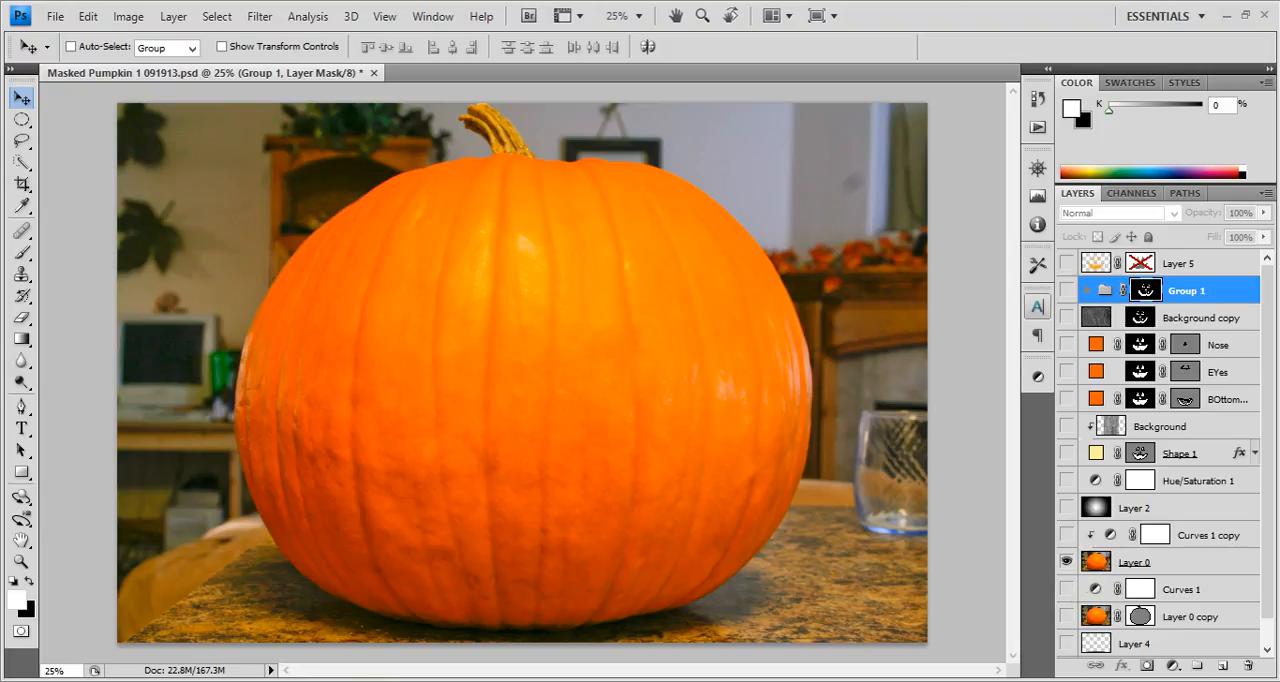
# View Layer 0 copy on its own to check its pumpkin mask, restore all layers' visibility, and select Layer 0.
pyautogui.keyDown('alt'); pyautogui.click(1067, 617); pyautogui.keyUp('alt')
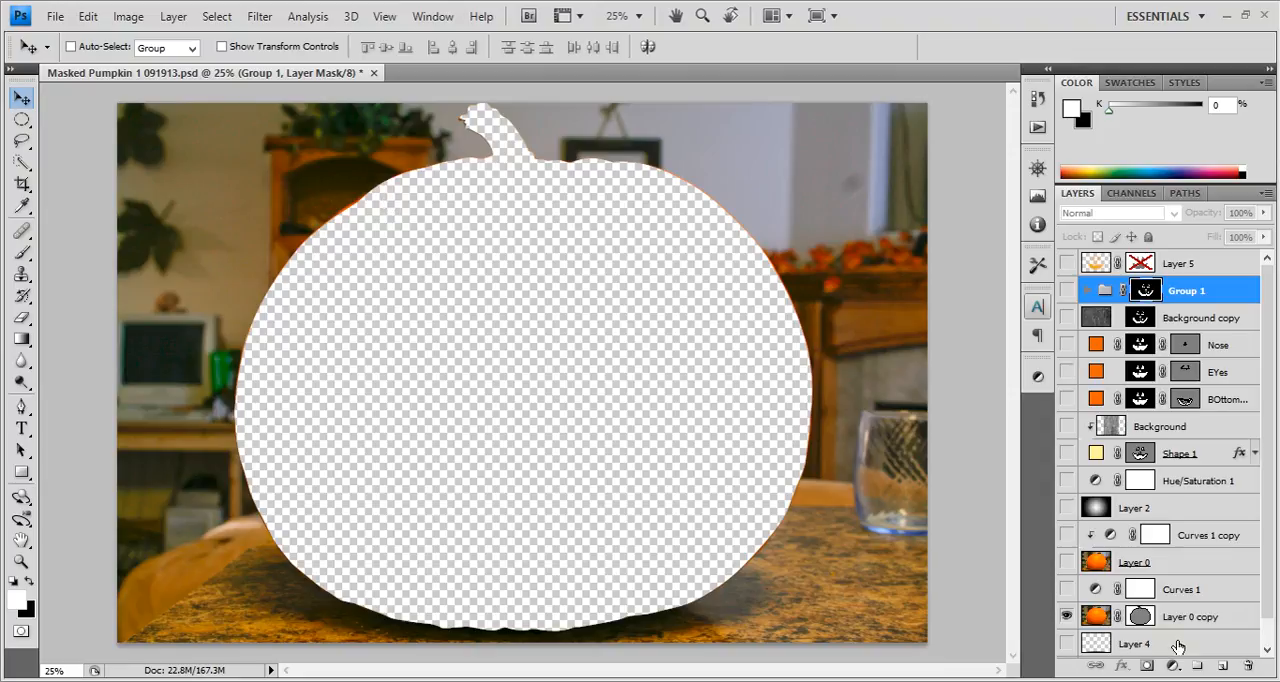
pyautogui.click(1149, 621)
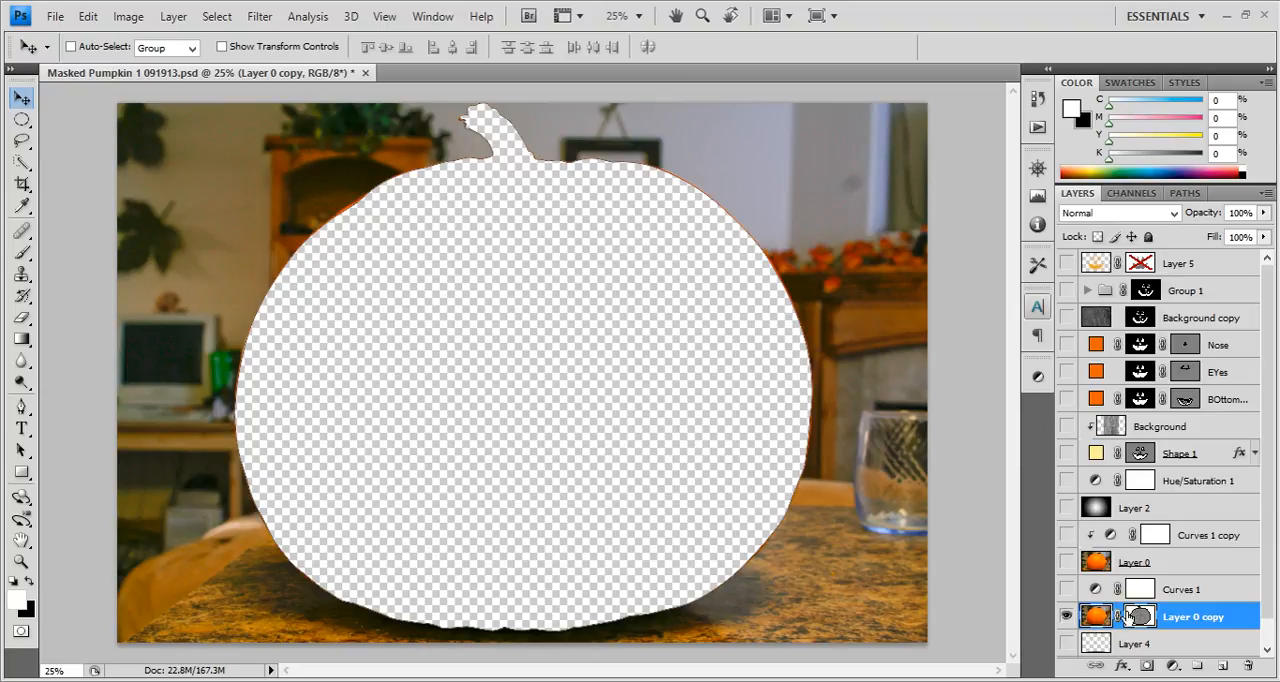
pyautogui.keyDown('alt'); pyautogui.click(1066, 616); pyautogui.keyUp('alt')
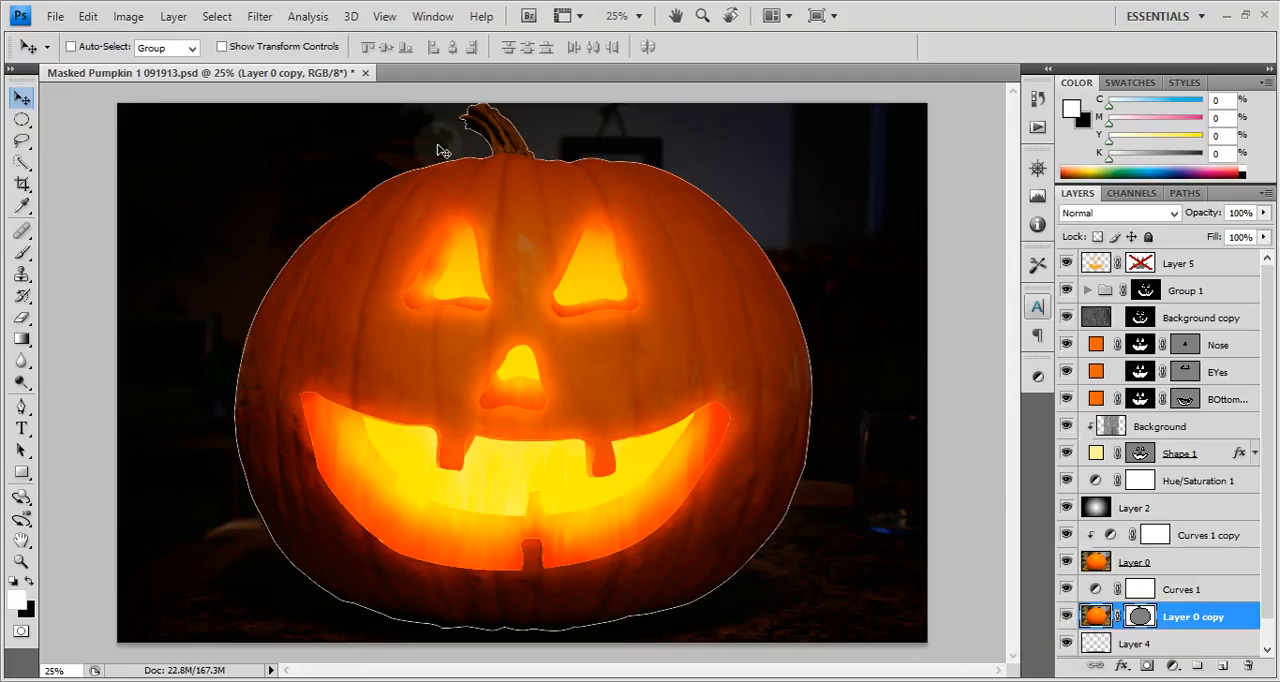
pyautogui.click(1160, 566)
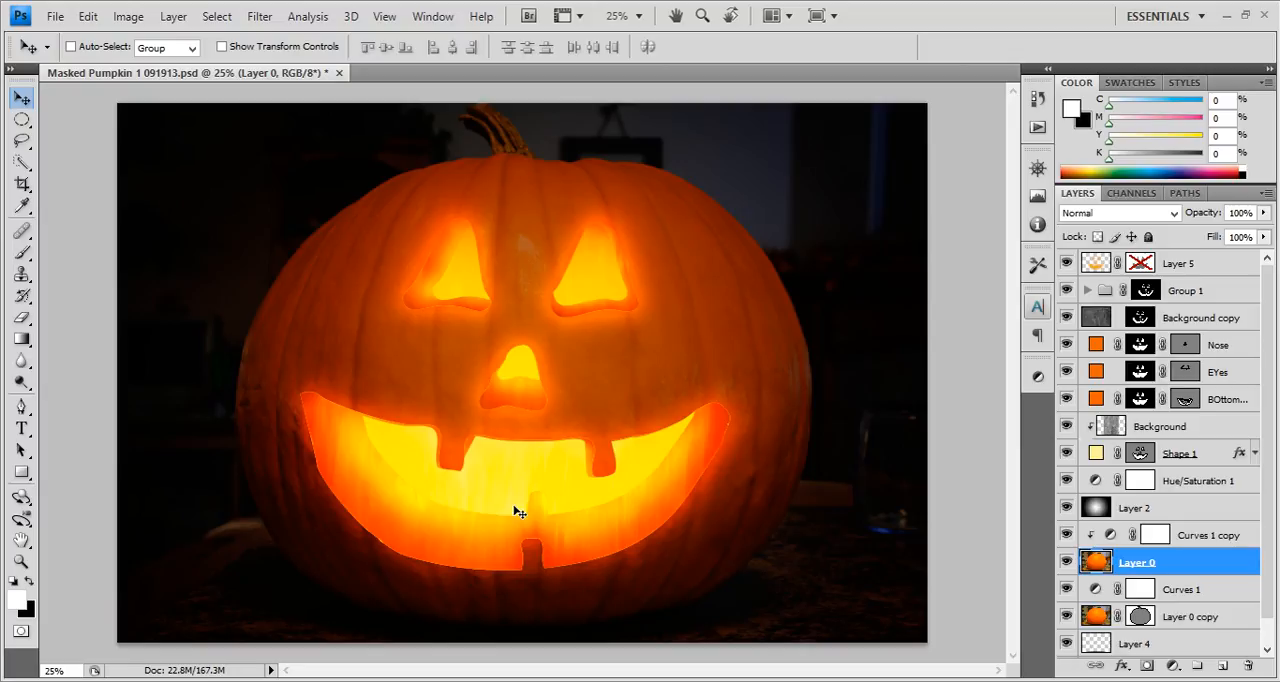
# Switch to Illustrator and move the solid orange face further down the artboard, away from the outlined face.
pyautogui.click(386, 680)
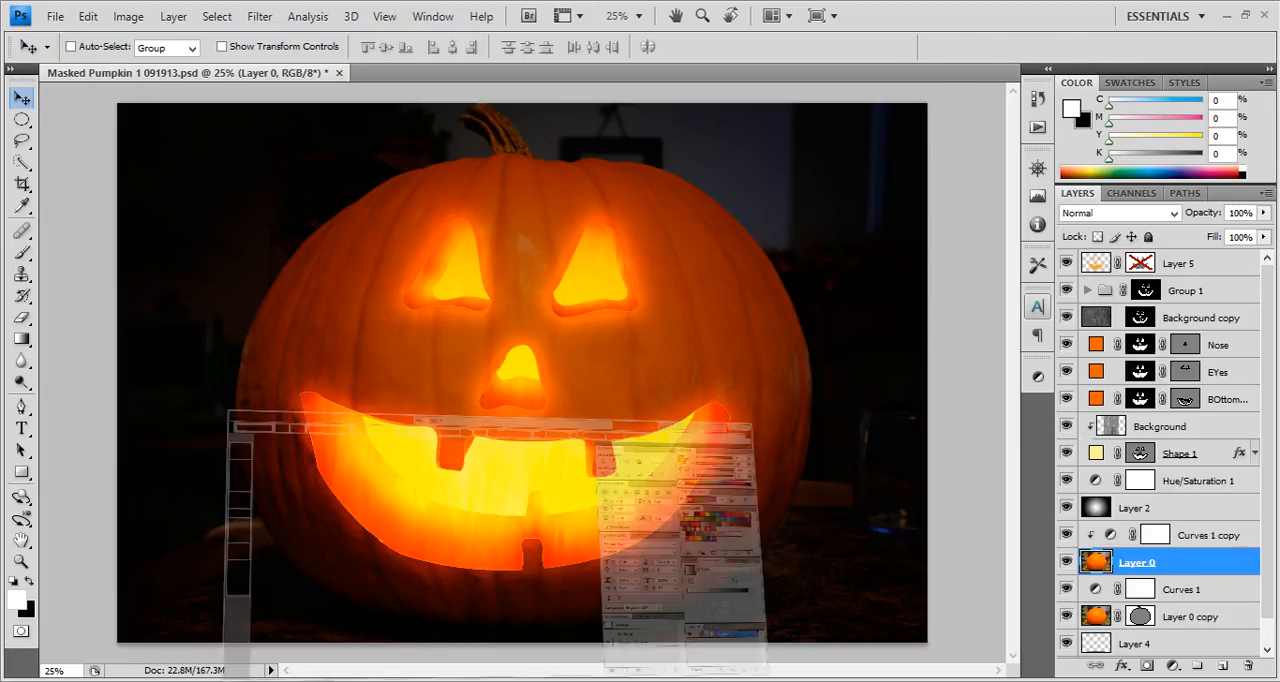
pyautogui.click(671, 360)
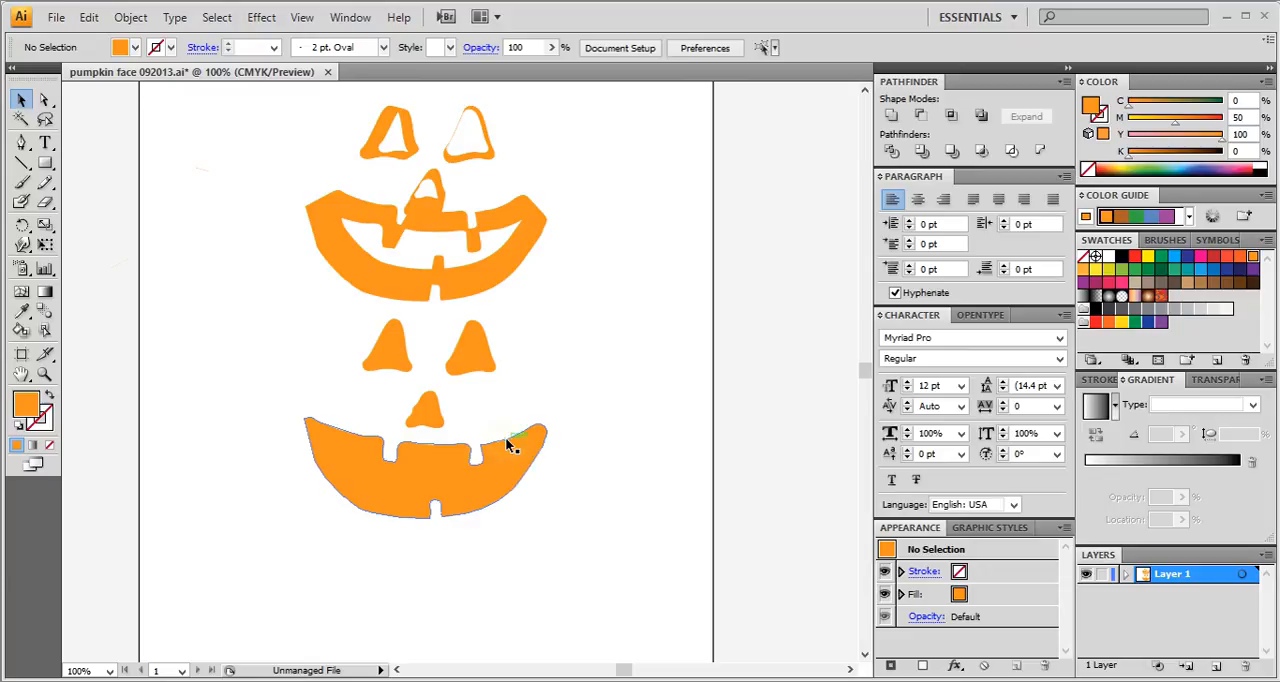
pyautogui.moveTo(258, 358); pyautogui.dragTo(560, 455)
pyautogui.click(633, 381)
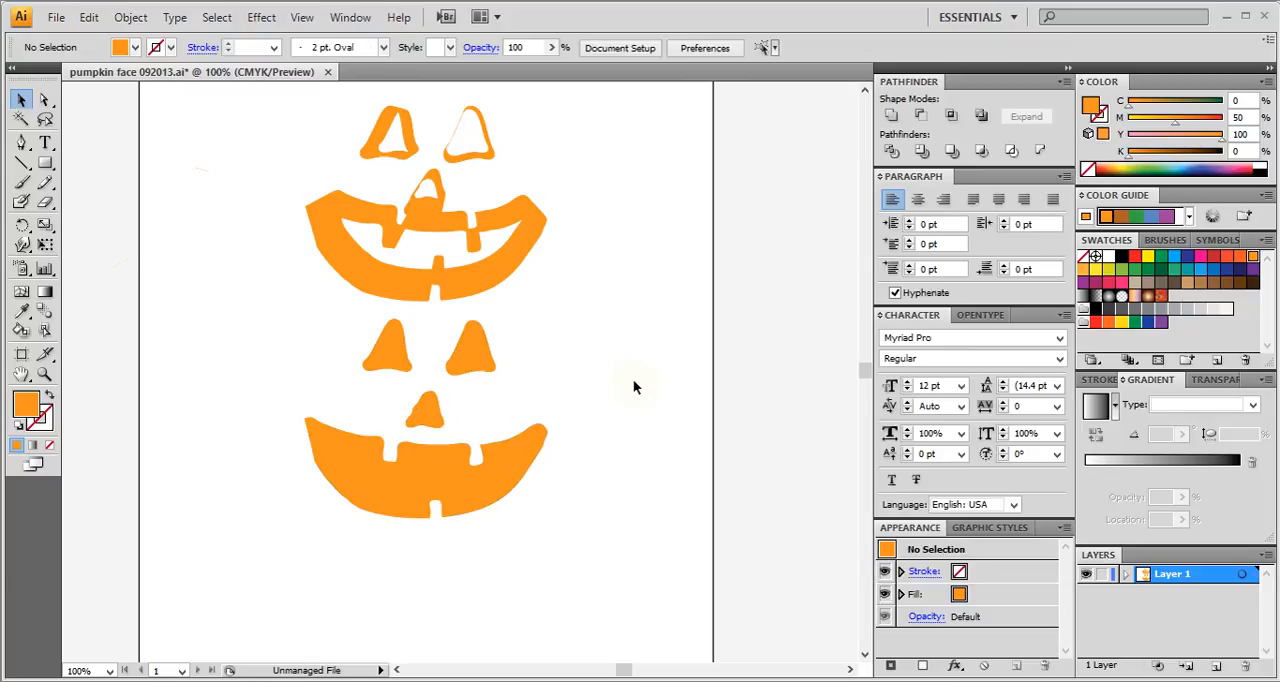
pyautogui.click(475, 474)
pyautogui.moveTo(475, 477); pyautogui.dragTo(422, 567)
pyautogui.click(588, 462)
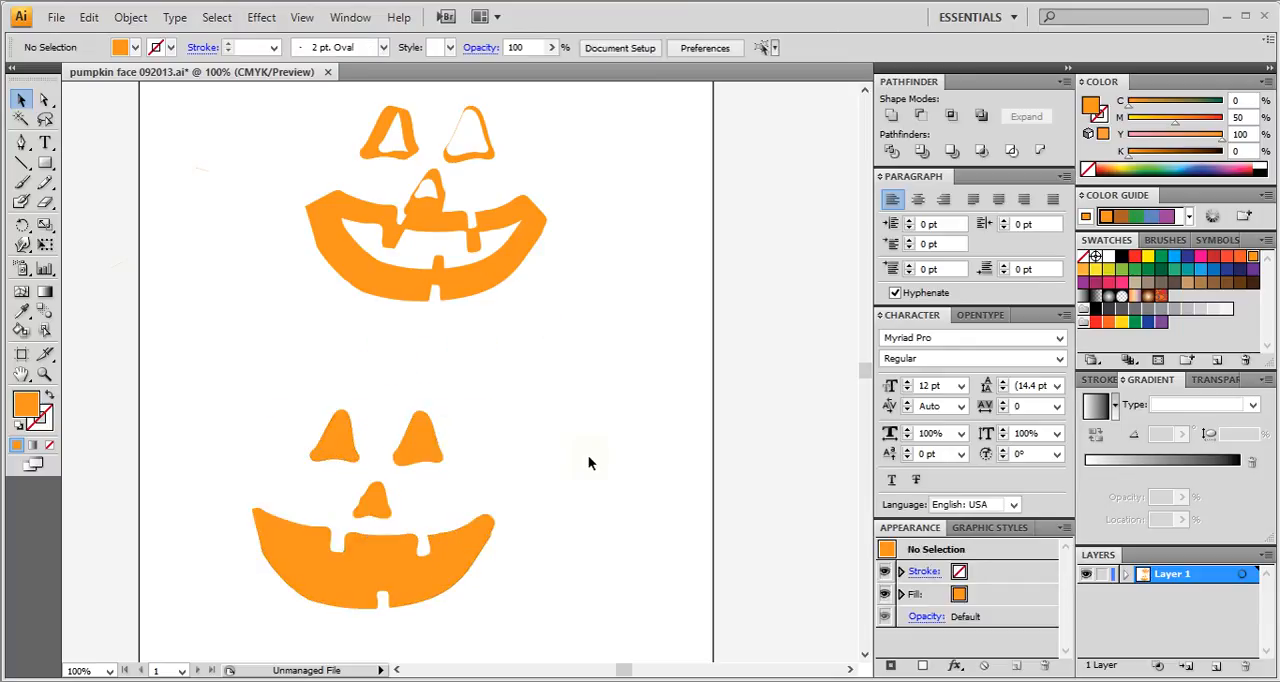
# Start a 3D Extrude & Bevel effect on the solid face group with the preview turned on.
pyautogui.click(442, 437)
pyautogui.click(261, 17)
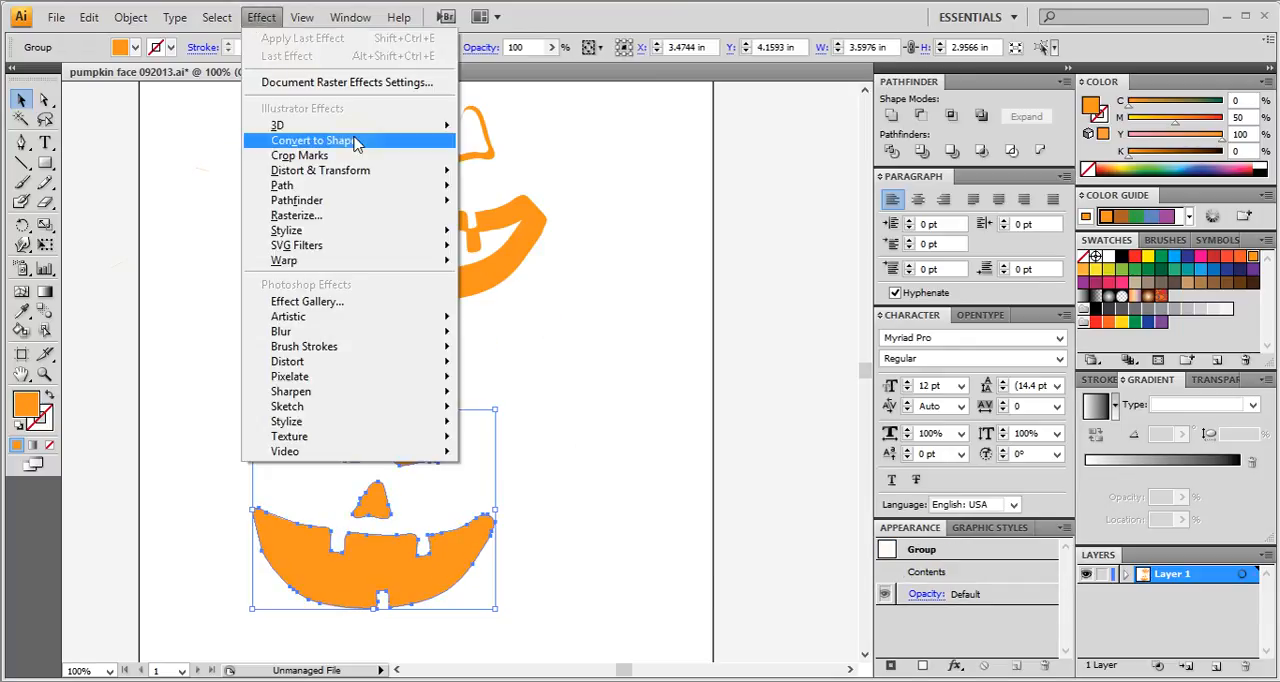
pyautogui.moveTo(357, 144)
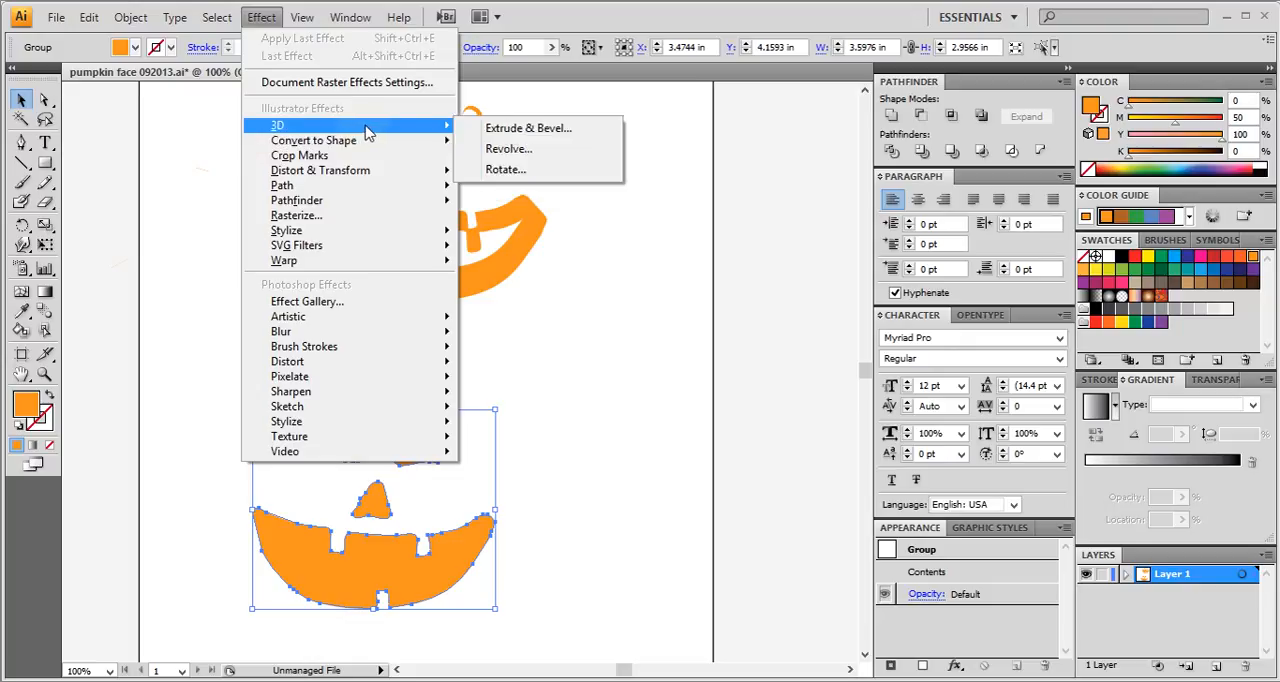
pyautogui.click(528, 129)
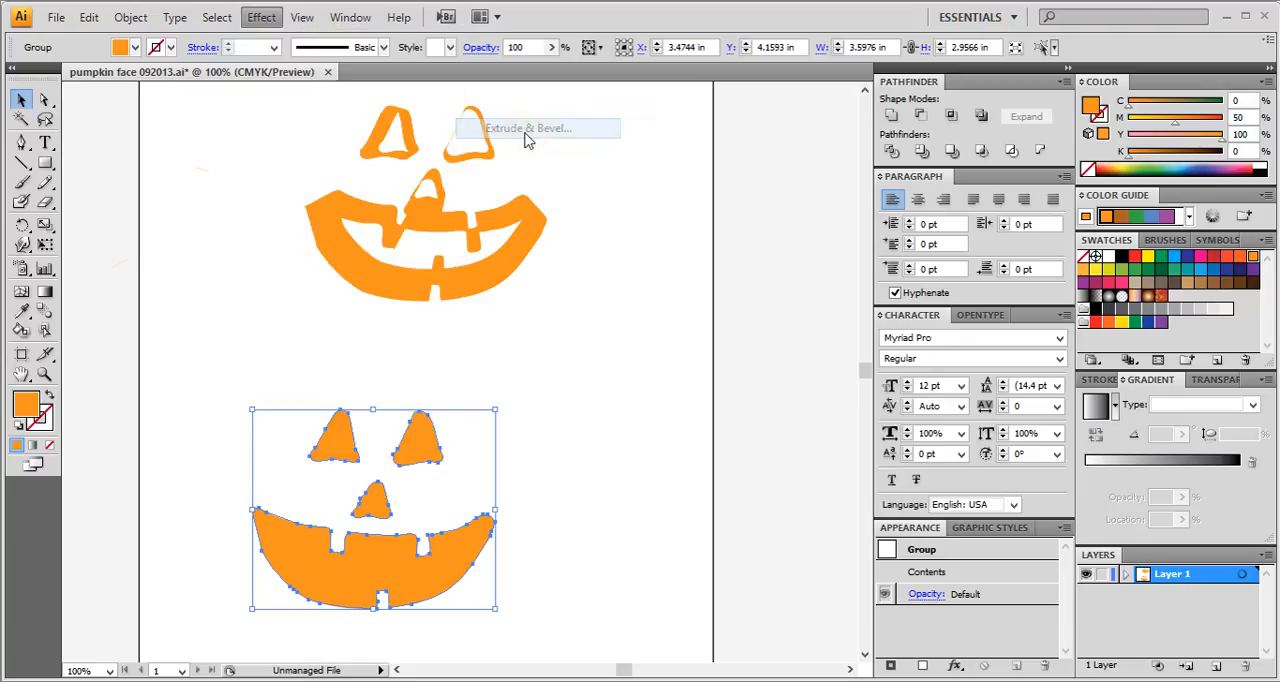
pyautogui.moveTo(620, 112); pyautogui.dragTo(878, 112)
pyautogui.click(1016, 273)
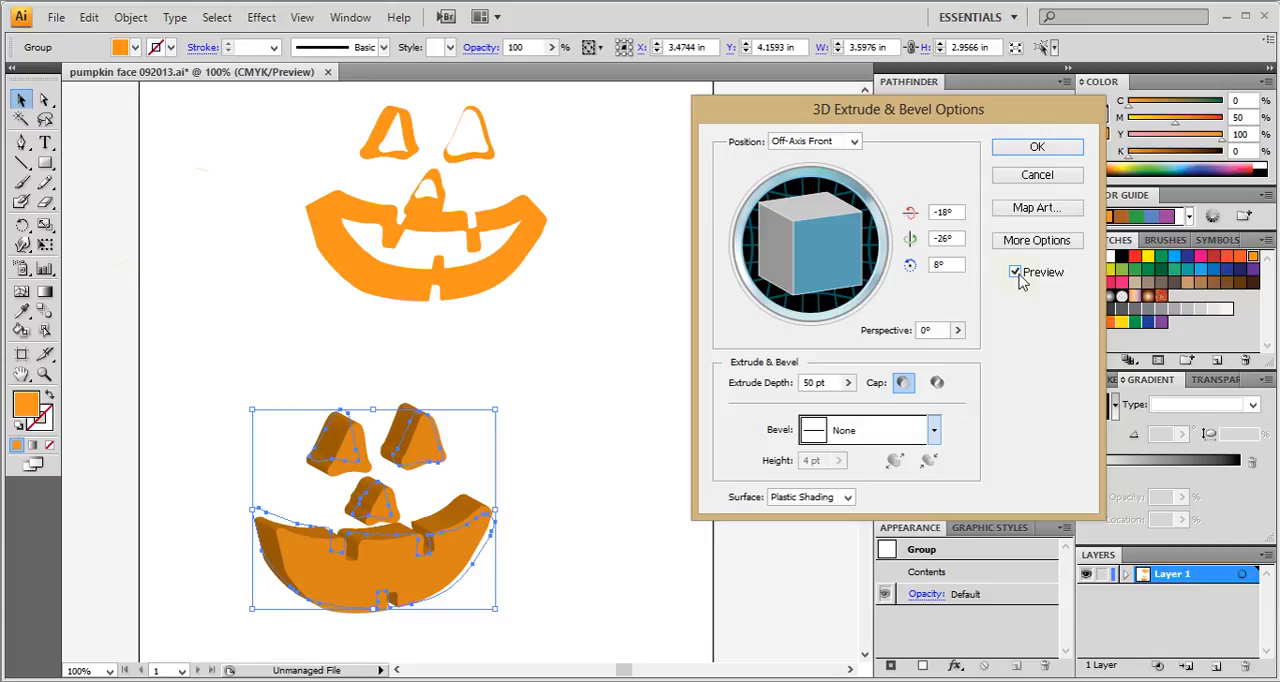
# Set the extrusion's X, Y and Z rotation angles to 0° so the face points straight forward.
pyautogui.doubleClick(945, 212)
pyautogui.rightClick(922, 212)
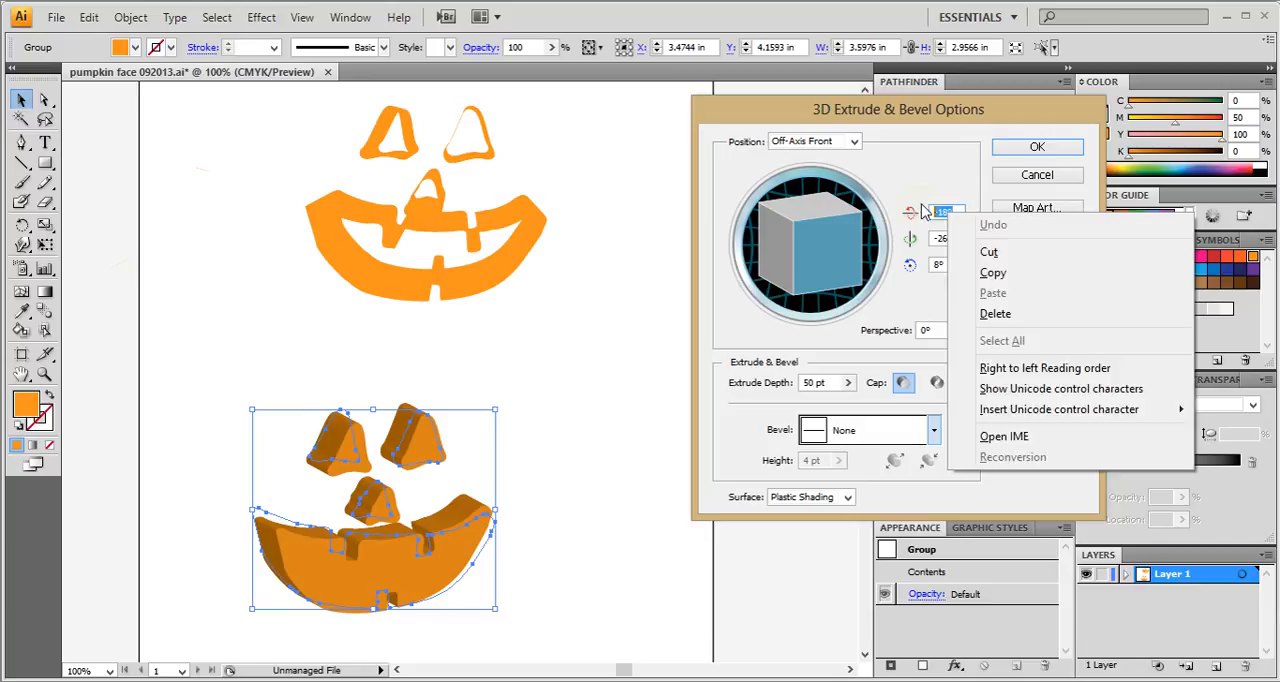
pyautogui.click(924, 204)
pyautogui.rightClick(935, 212)
pyautogui.click(924, 210)
pyautogui.write('0')
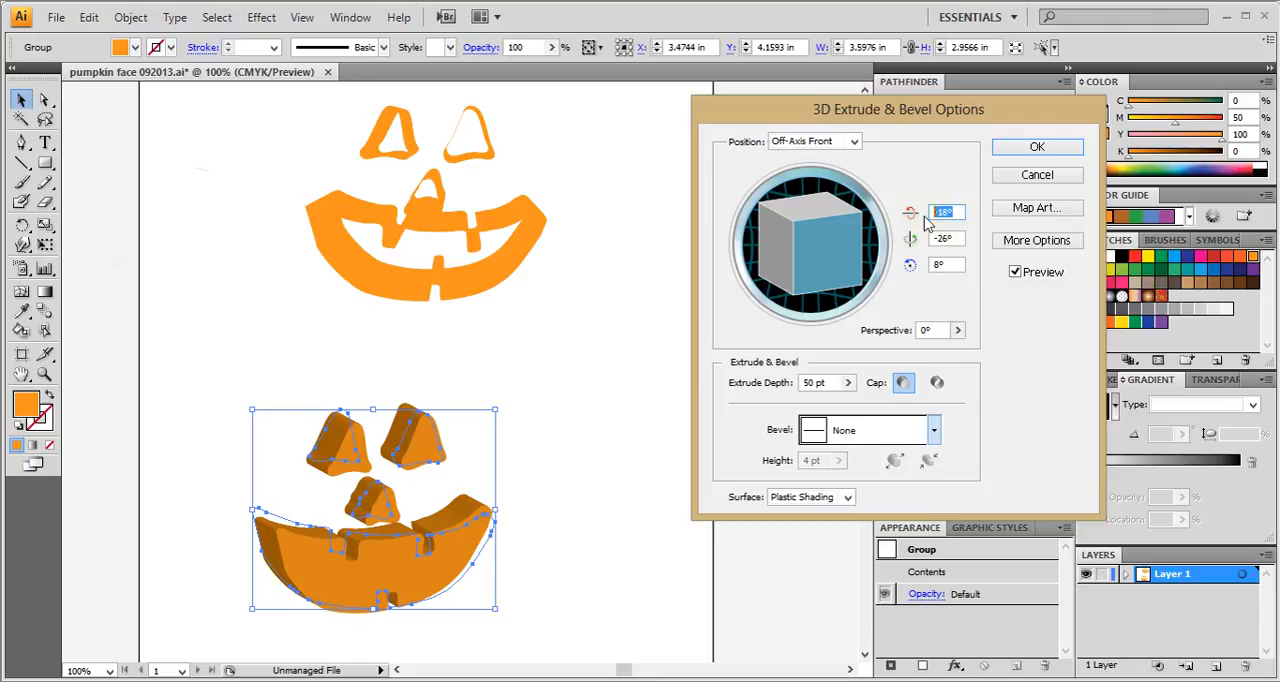
pyautogui.press('Tab')
pyautogui.write('0')
pyautogui.moveTo(955, 265); pyautogui.dragTo(918, 261)
pyautogui.write('0')
pyautogui.click(957, 238)
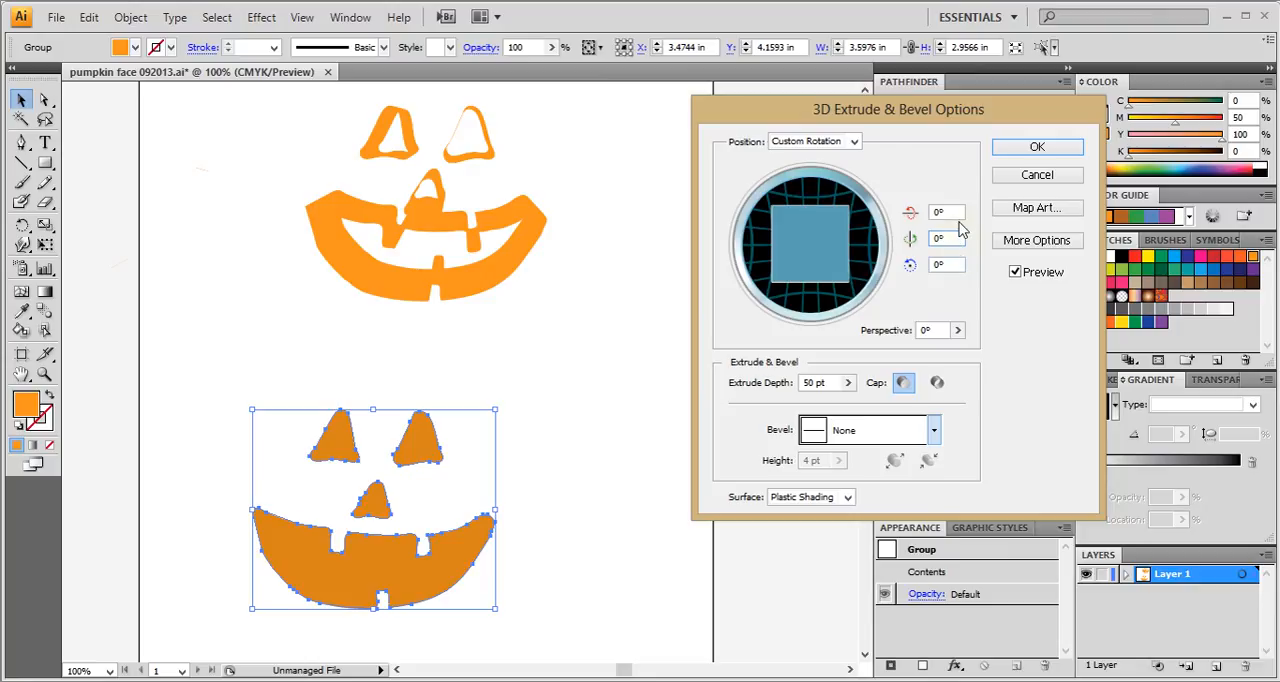
# Set the X-axis rotation to 1° and the perspective to 126° for the extruded face.
pyautogui.moveTo(960, 212); pyautogui.dragTo(932, 210)
pyautogui.moveTo(950, 212); pyautogui.dragTo(930, 212)
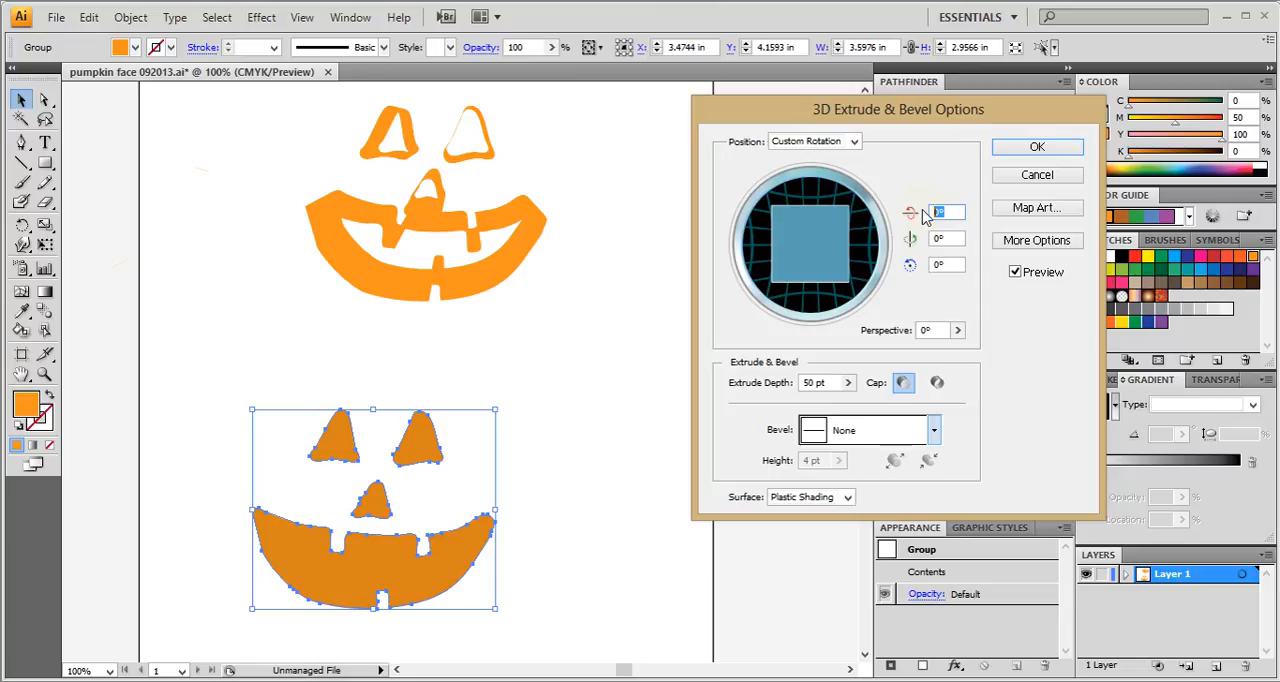
pyautogui.write('1')
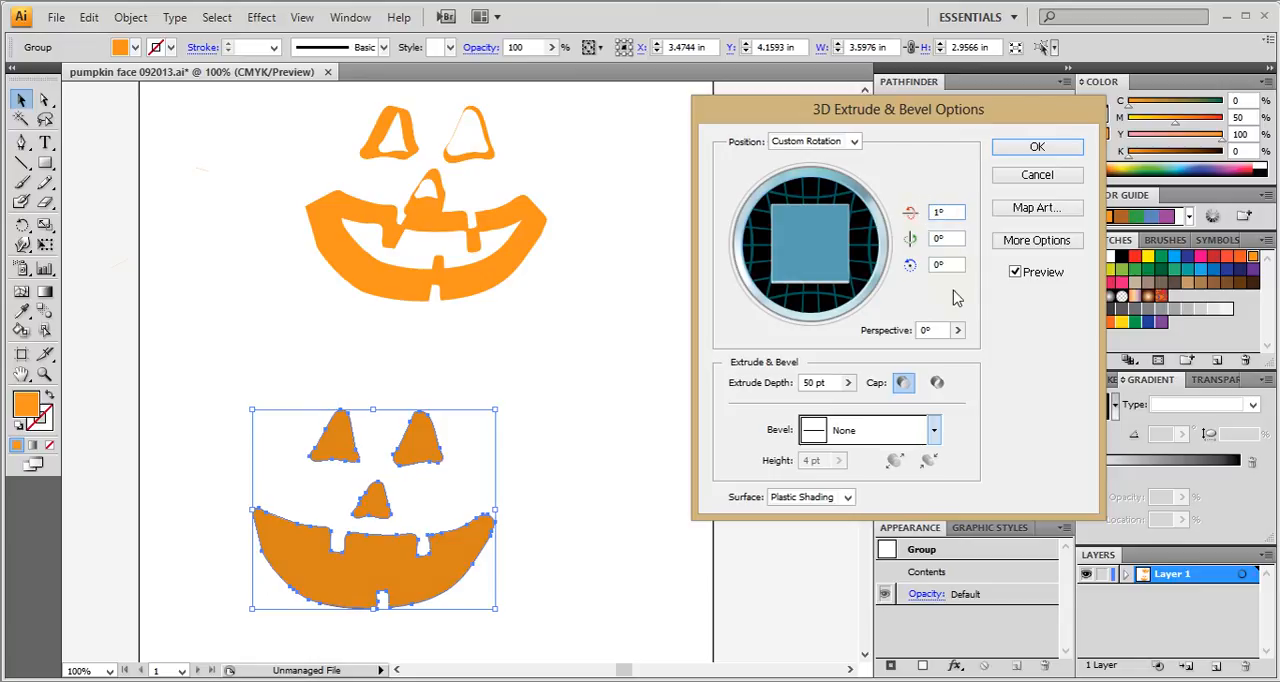
pyautogui.moveTo(957, 330)
pyautogui.mouseDown()
pyautogui.moveTo(879, 358)
pyautogui.moveTo(937, 366)
pyautogui.mouseUp()
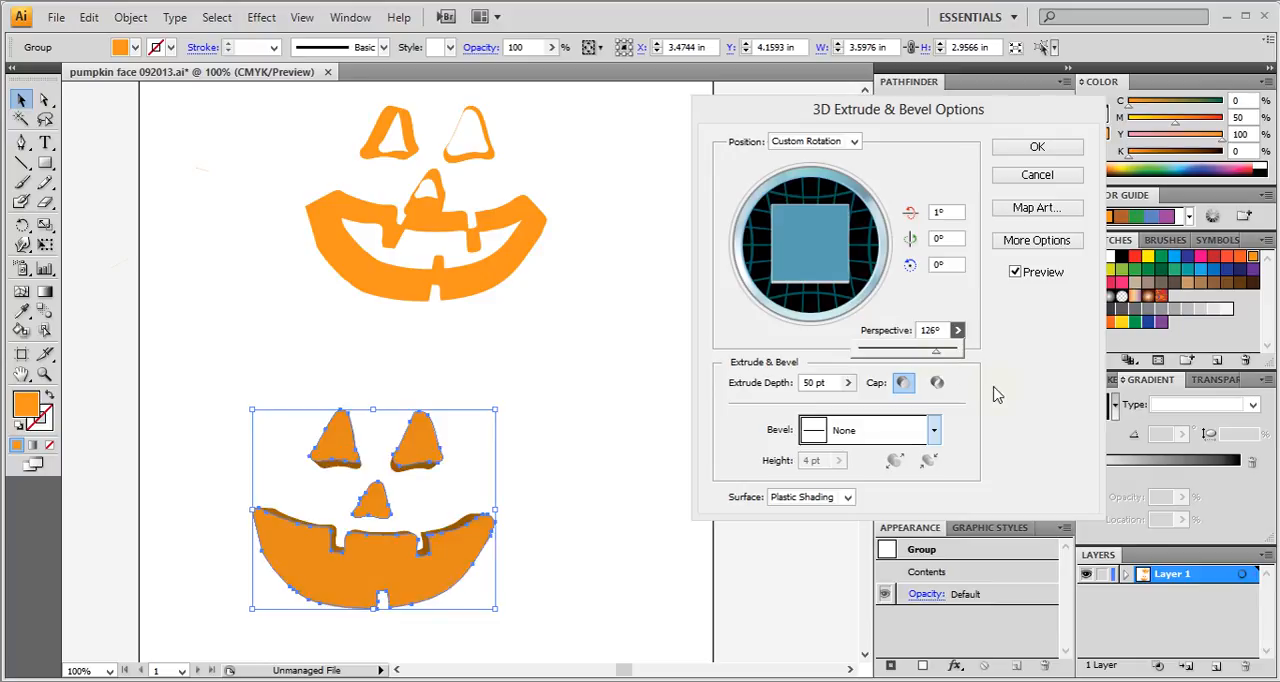
# Reveal the additional 3D options, enable Draw Hidden Faces, and apply the extrusion.
pyautogui.click(1035, 242)
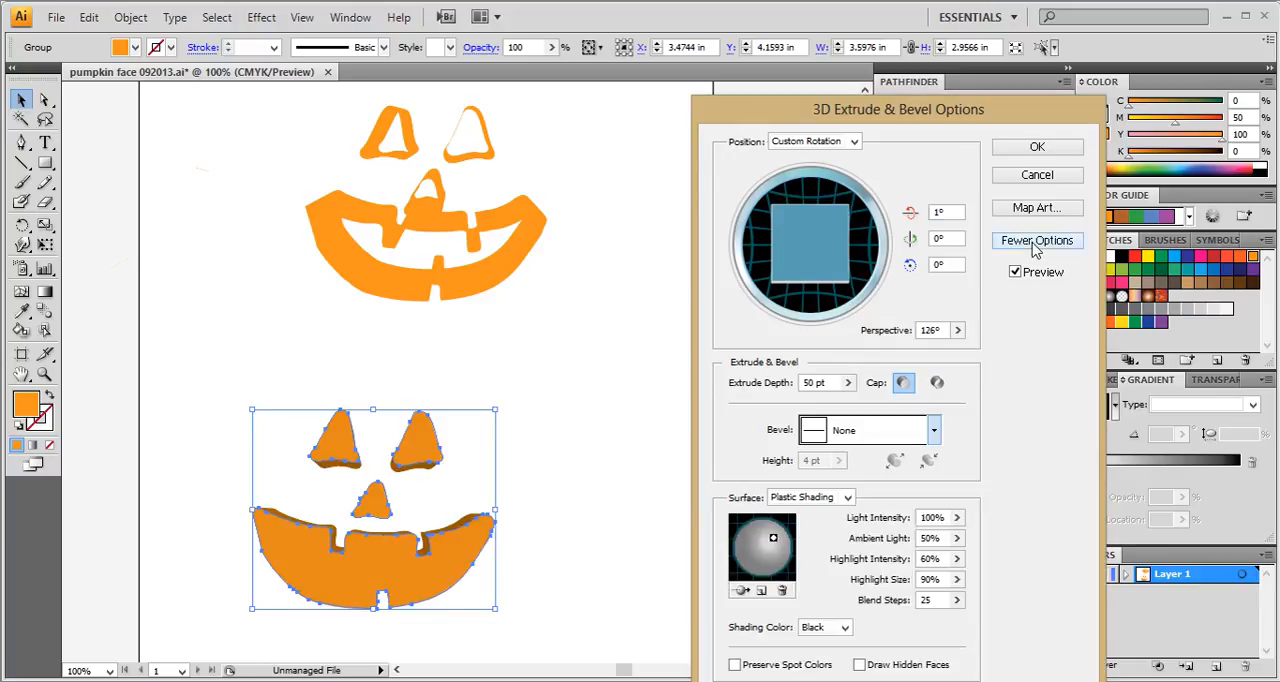
pyautogui.moveTo(897, 112); pyautogui.dragTo(904, 17)
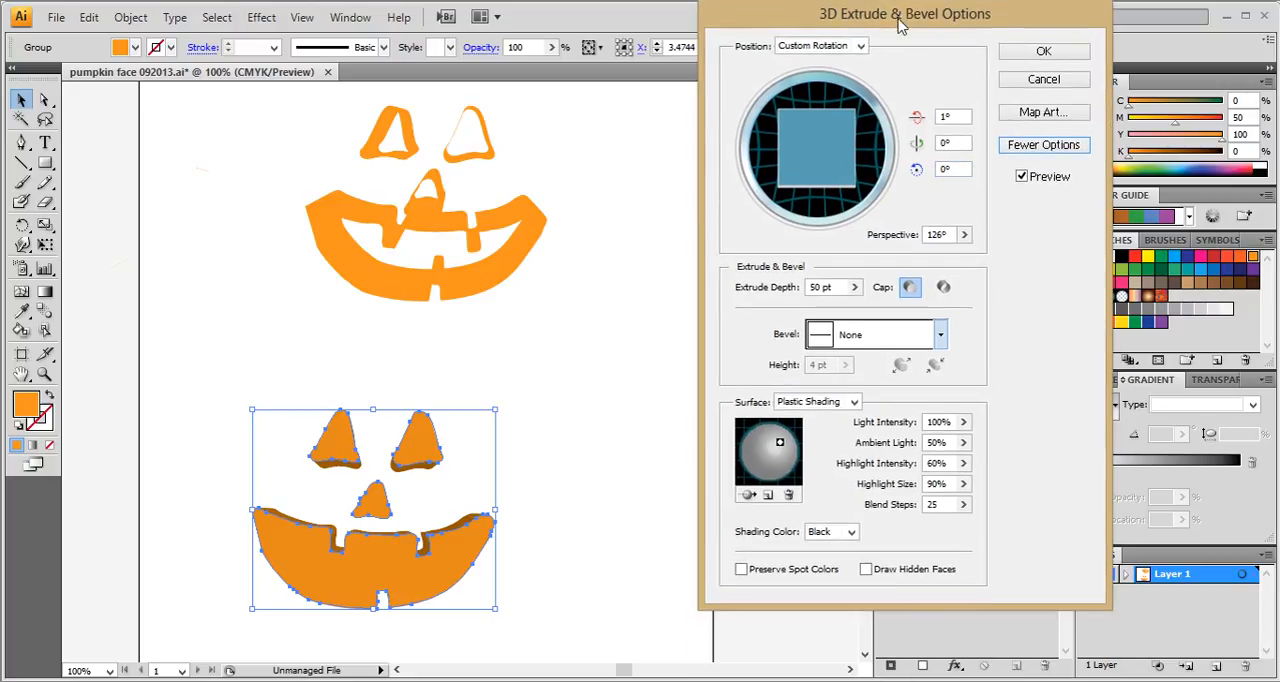
pyautogui.click(866, 569)
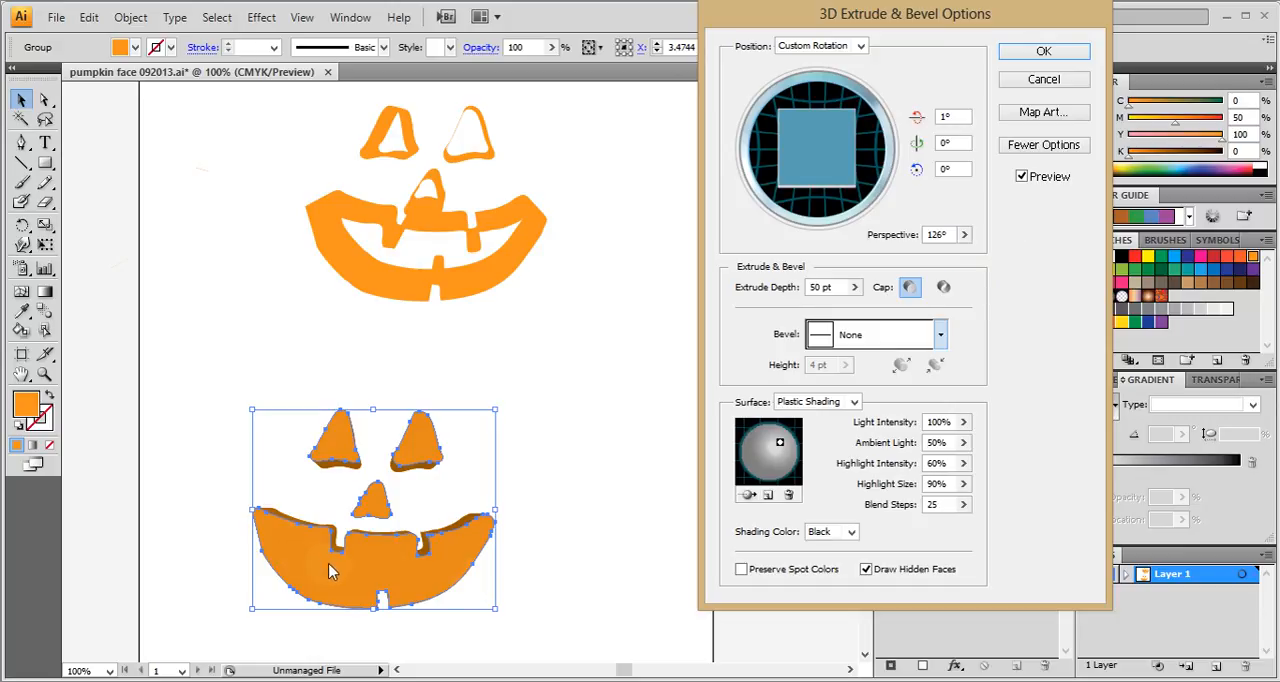
pyautogui.click(1030, 53)
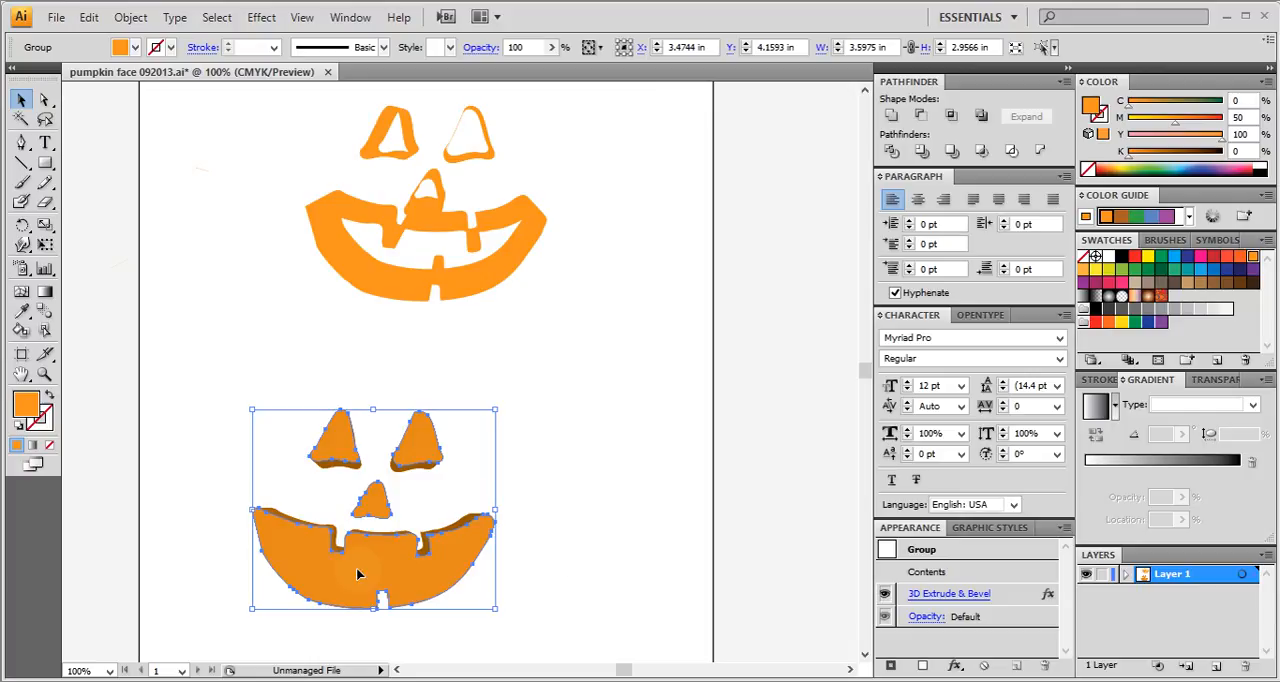
# Expand the extruded face's appearance into editable paths and move the face up toward the artboard's centre.
pyautogui.rightClick(357, 569)
pyautogui.click(135, 17)
pyautogui.click(130, 17)
pyautogui.click(182, 239)
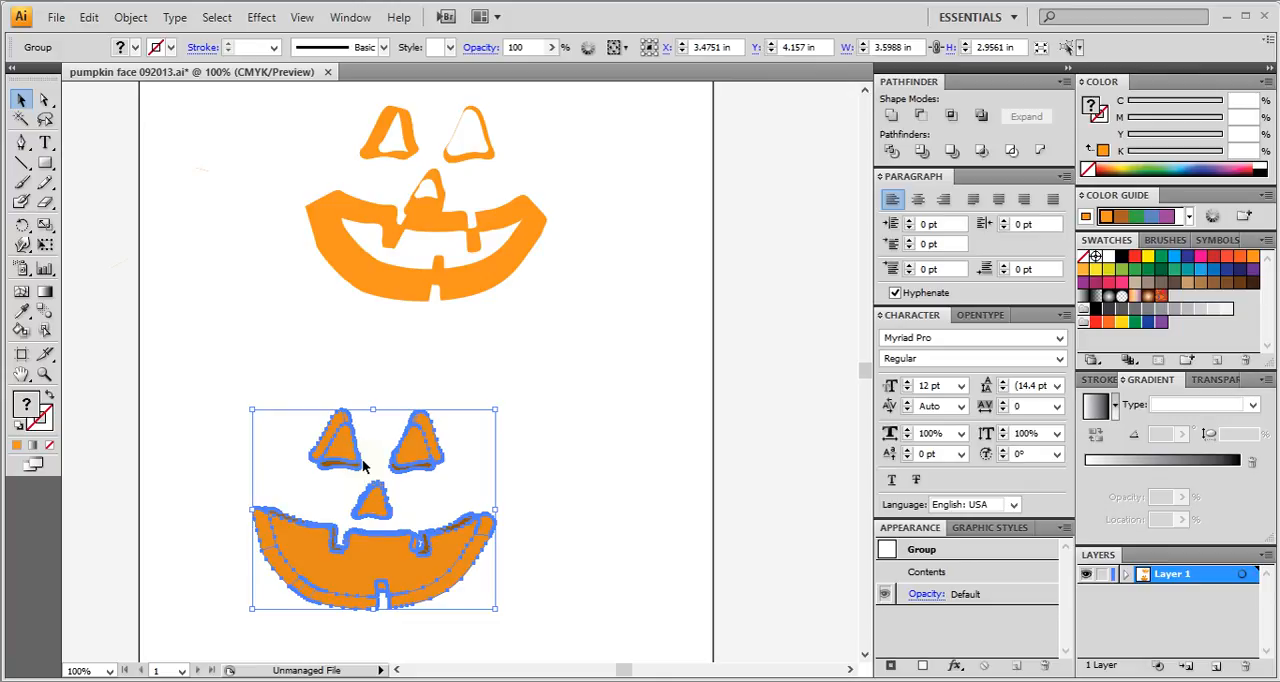
pyautogui.moveTo(378, 552); pyautogui.dragTo(447, 512)
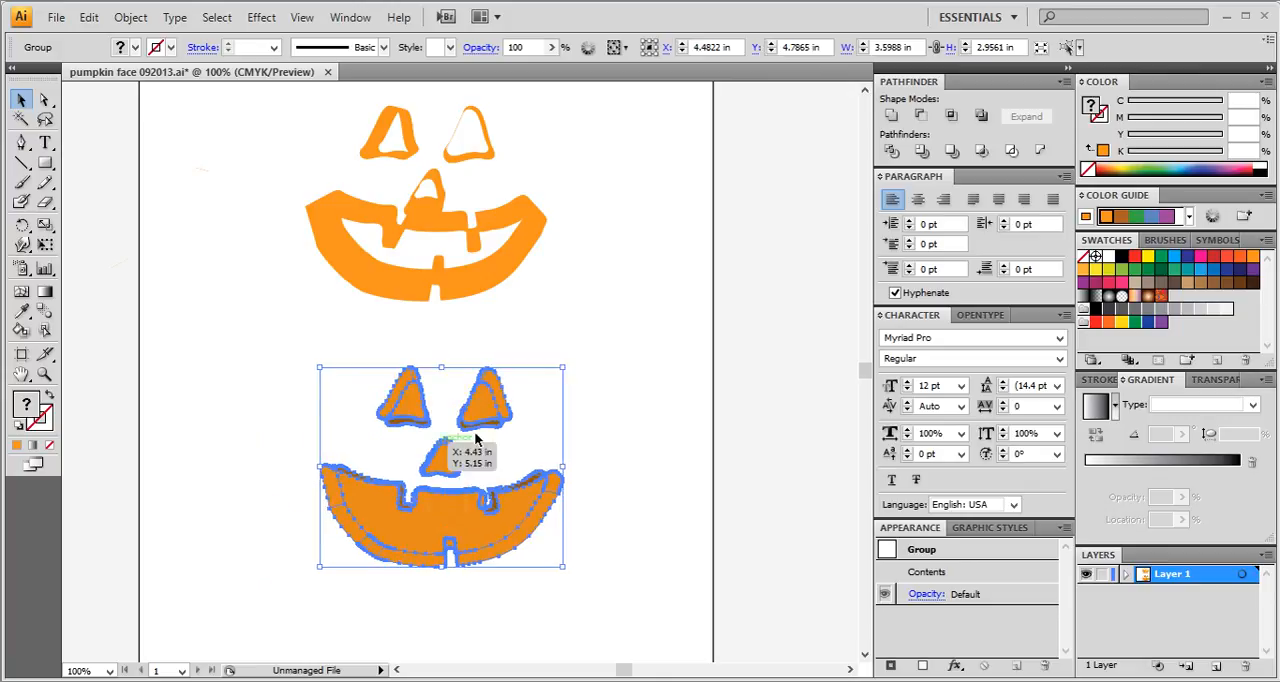
# Ungroup the expanded face, and also ungroup the part containing the mouth and nose.
pyautogui.rightClick(463, 529)
pyautogui.click(543, 446)
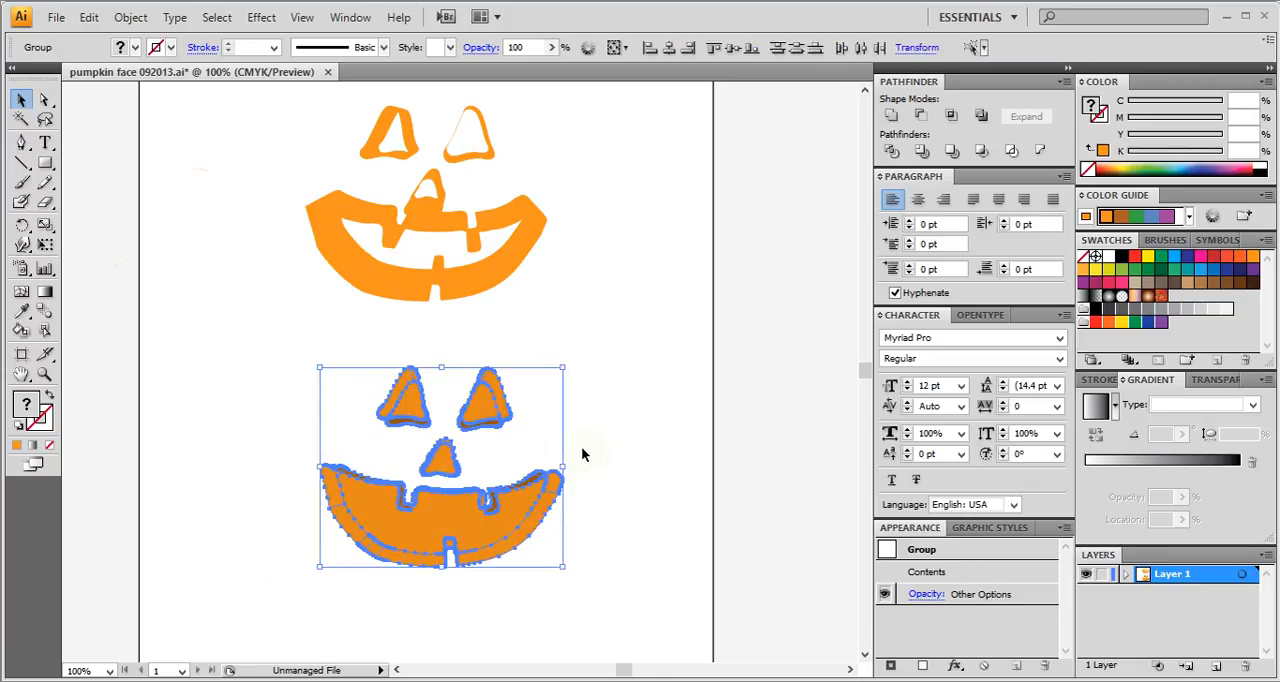
pyautogui.click(621, 488)
pyautogui.click(487, 542)
pyautogui.rightClick(455, 540)
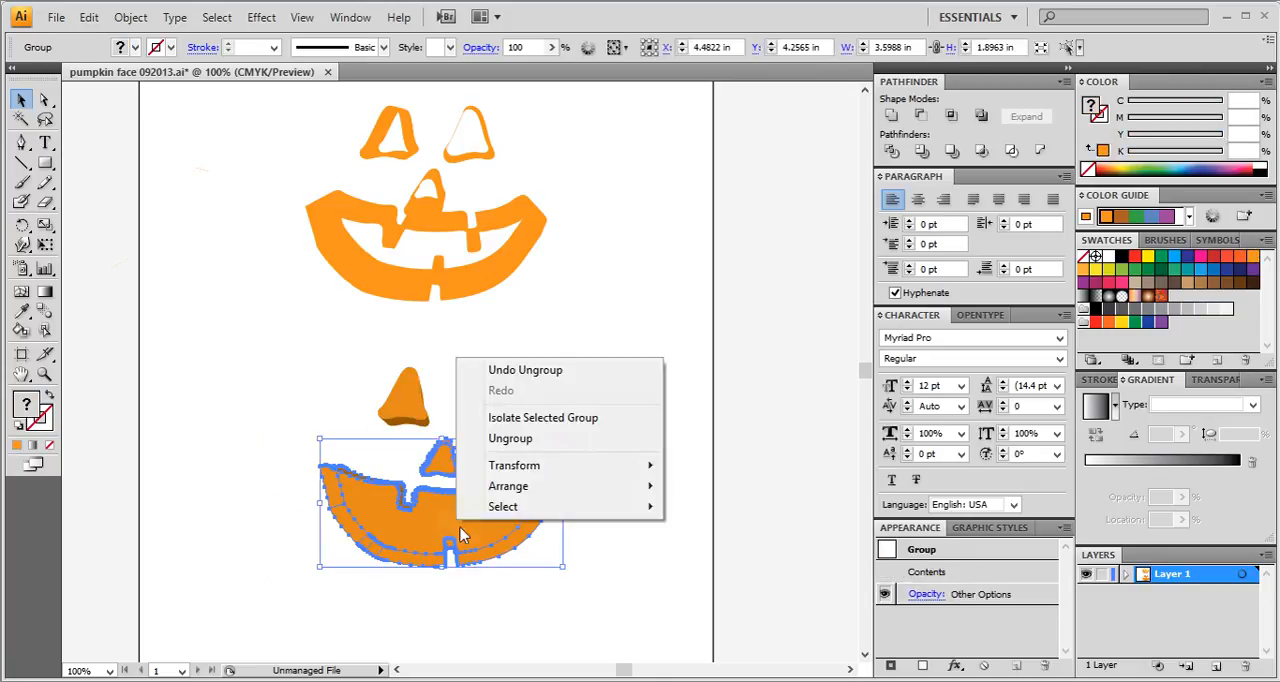
pyautogui.click(486, 439)
# Ungroup the right eye, the nose and the left eye, and clear the selection.
pyautogui.rightClick(497, 408)
pyautogui.click(540, 478)
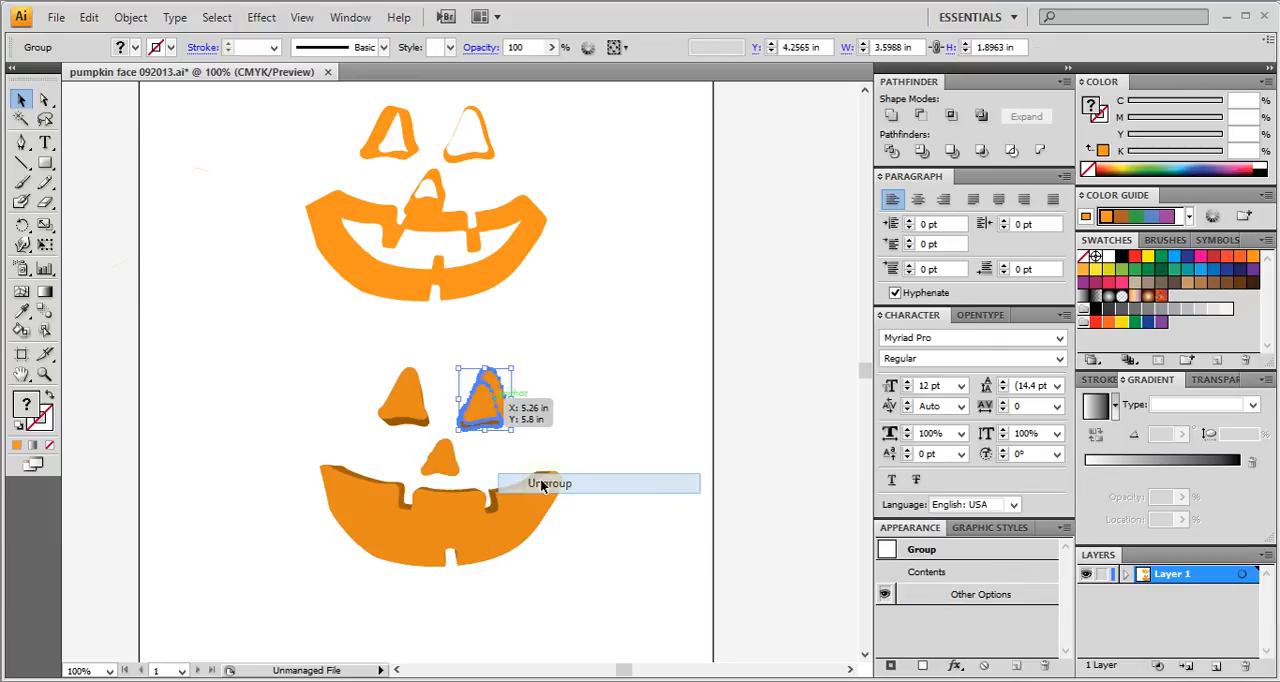
pyautogui.rightClick(453, 476)
pyautogui.click(495, 540)
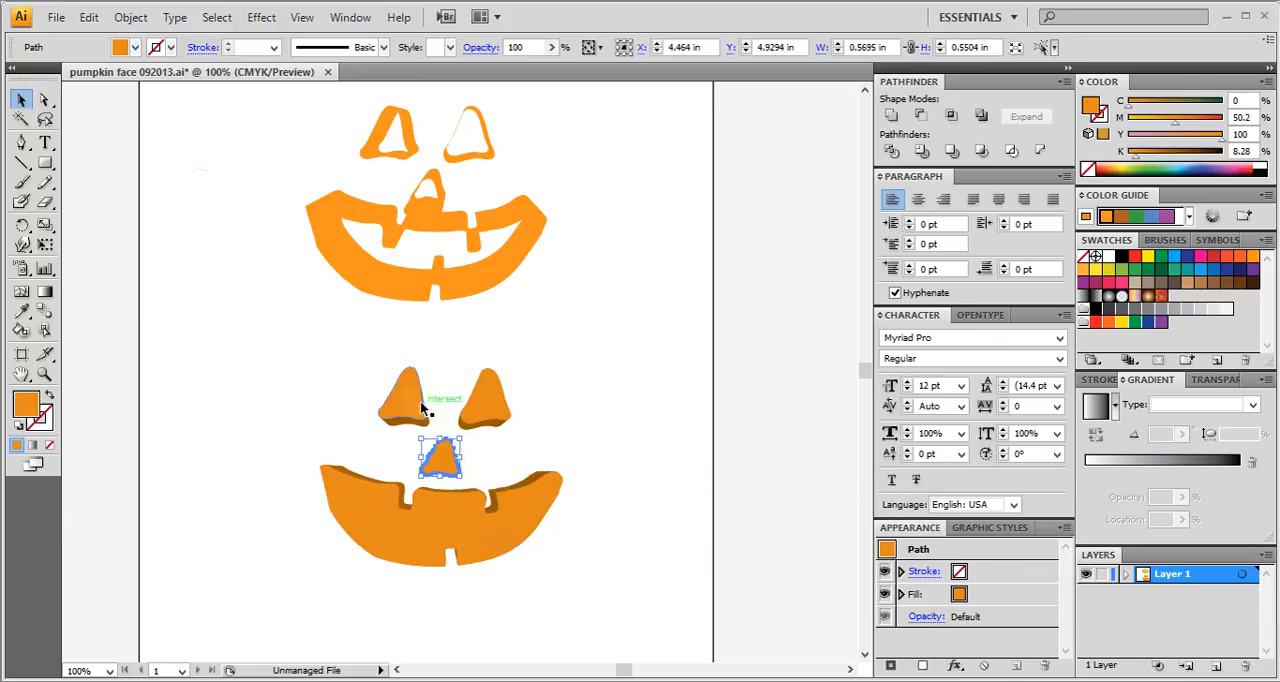
pyautogui.click(420, 401)
pyautogui.rightClick(420, 401)
pyautogui.click(452, 488)
pyautogui.click(288, 502)
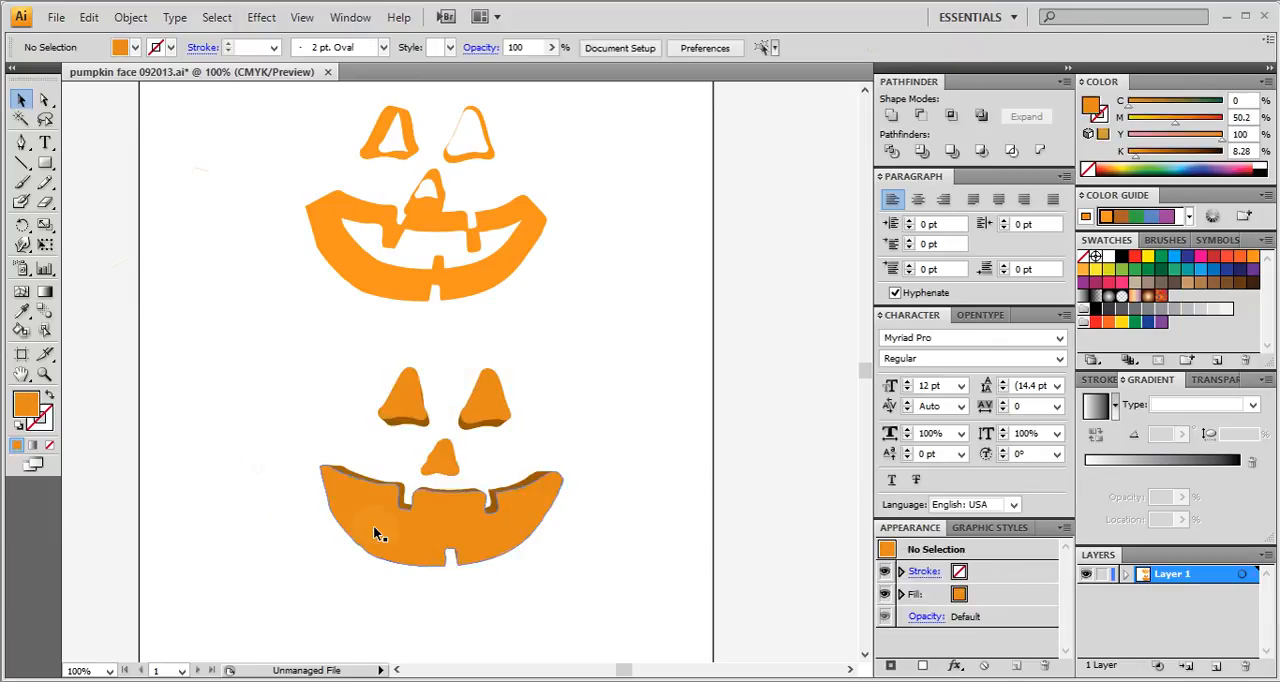
# Copy the front surfaces of the mouth, nose and both eyes together, and switch back to Photoshop.
pyautogui.click(386, 520)
pyautogui.keyDown('shift'); pyautogui.click(452, 456); pyautogui.keyUp('shift')
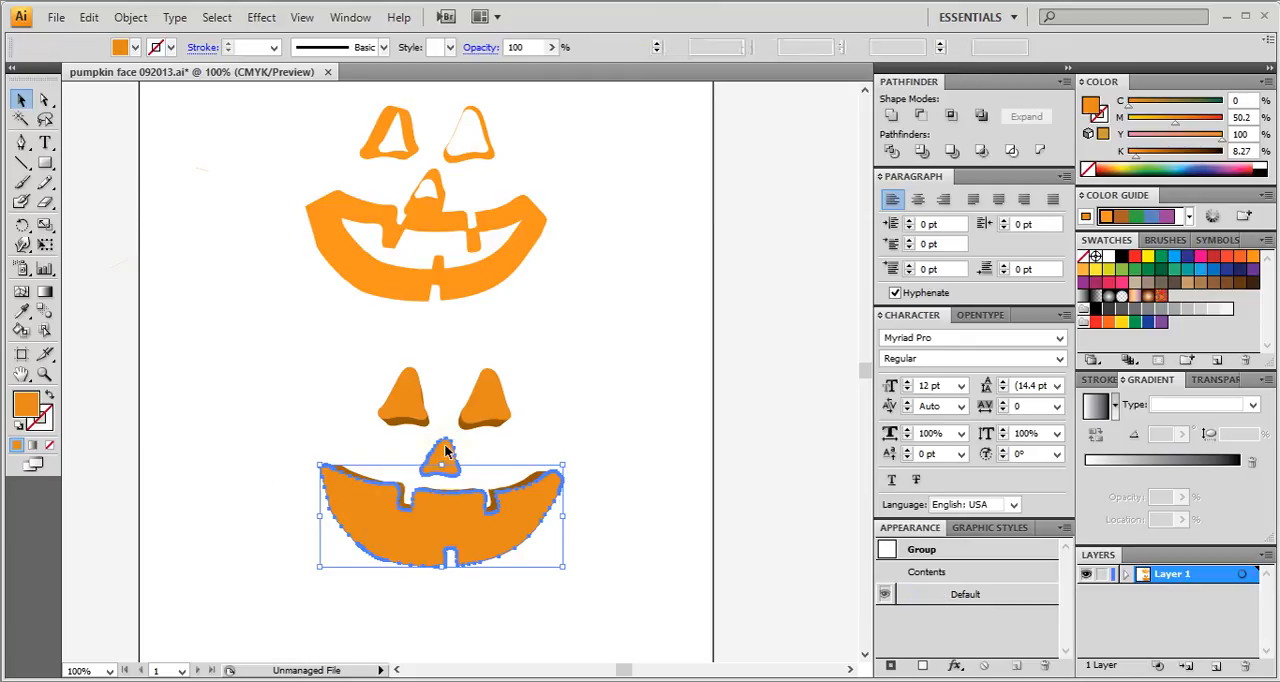
pyautogui.keyDown('shift'); pyautogui.click(483, 396); pyautogui.keyUp('shift')
pyautogui.keyDown('shift'); pyautogui.click(418, 394); pyautogui.keyUp('shift')
pyautogui.keyDown('shift'); pyautogui.click(412, 388); pyautogui.keyUp('shift')
pyautogui.hotkey('ctrl', 'c')
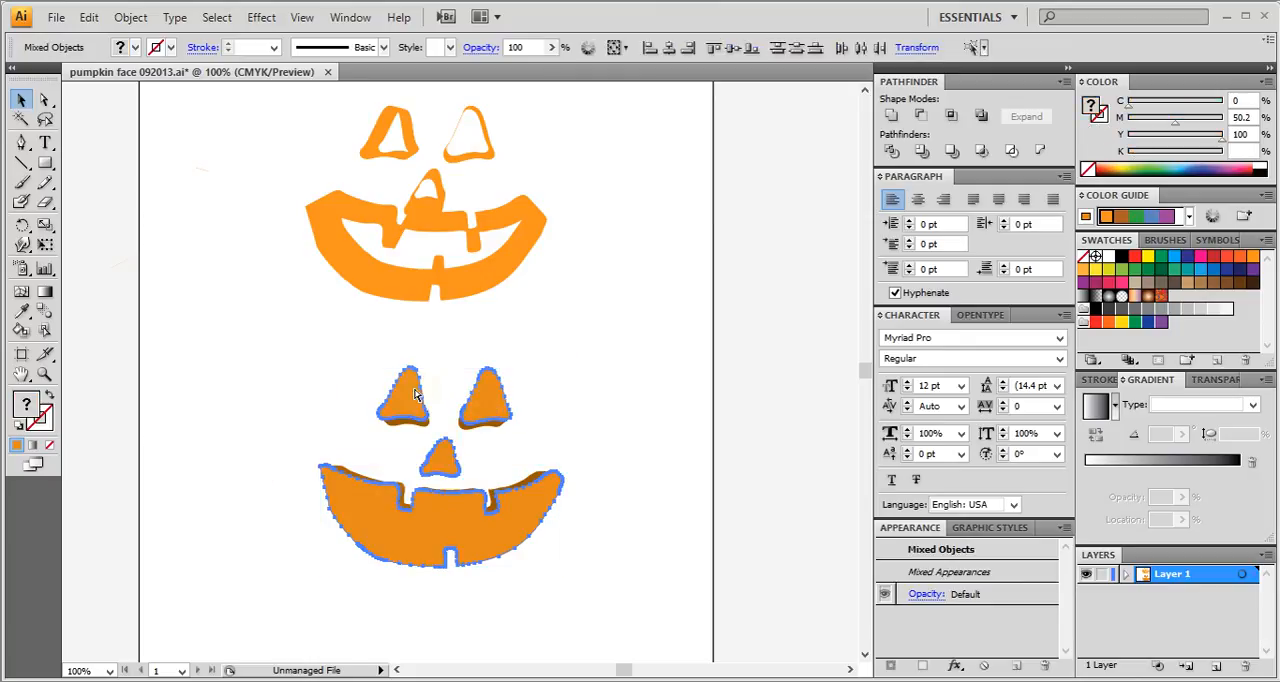
pyautogui.click(322, 680)
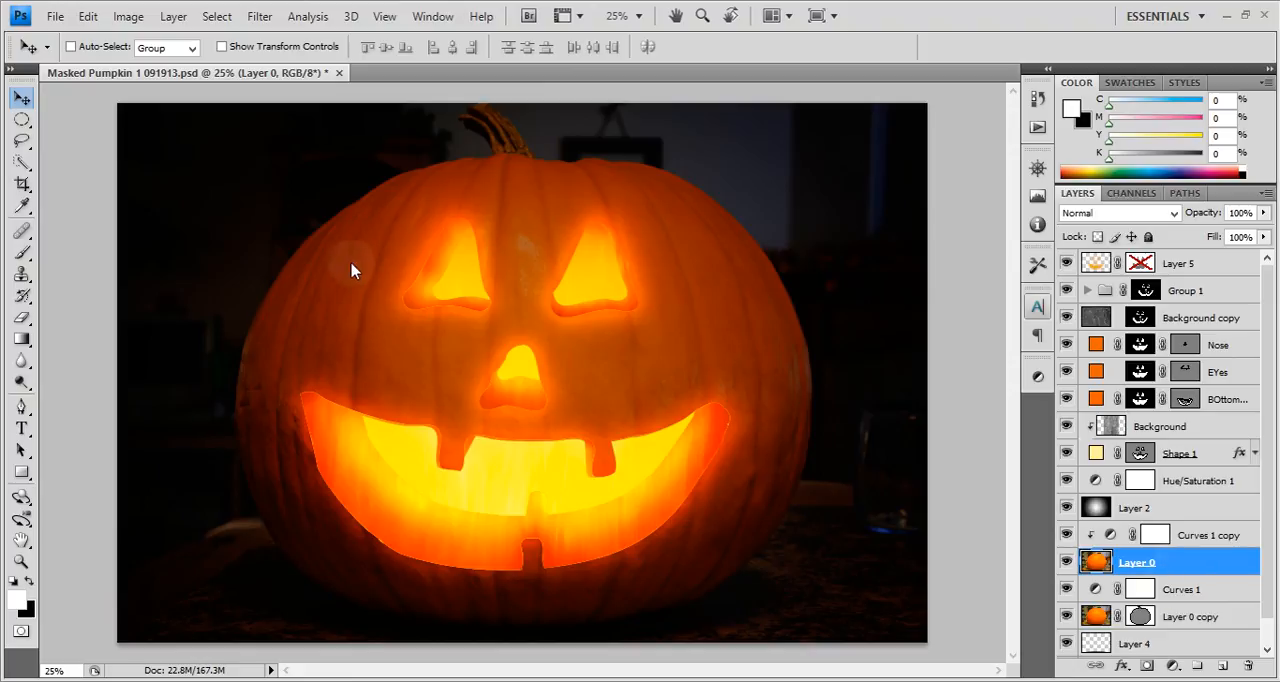
# Duplicate Layer 0 and Layer 0 copy together into a new document.
pyautogui.keyDown('ctrl'); pyautogui.click(1238, 622); pyautogui.keyUp('ctrl')
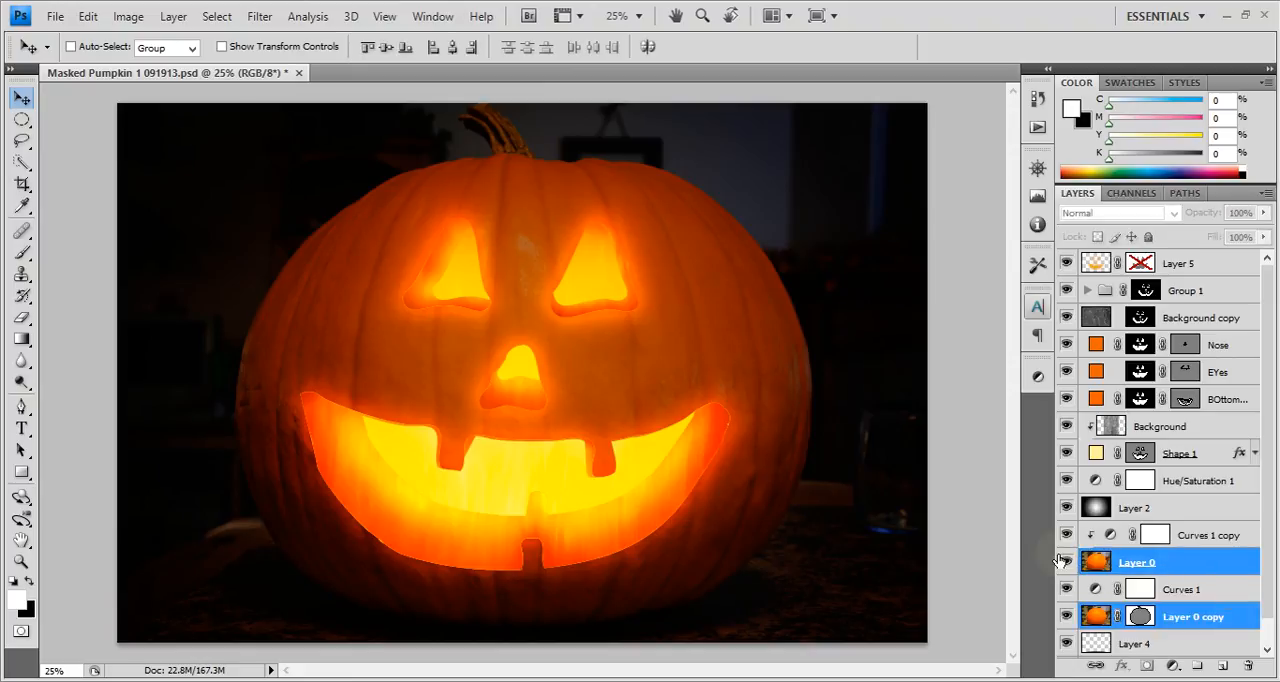
pyautogui.rightClick(1222, 620)
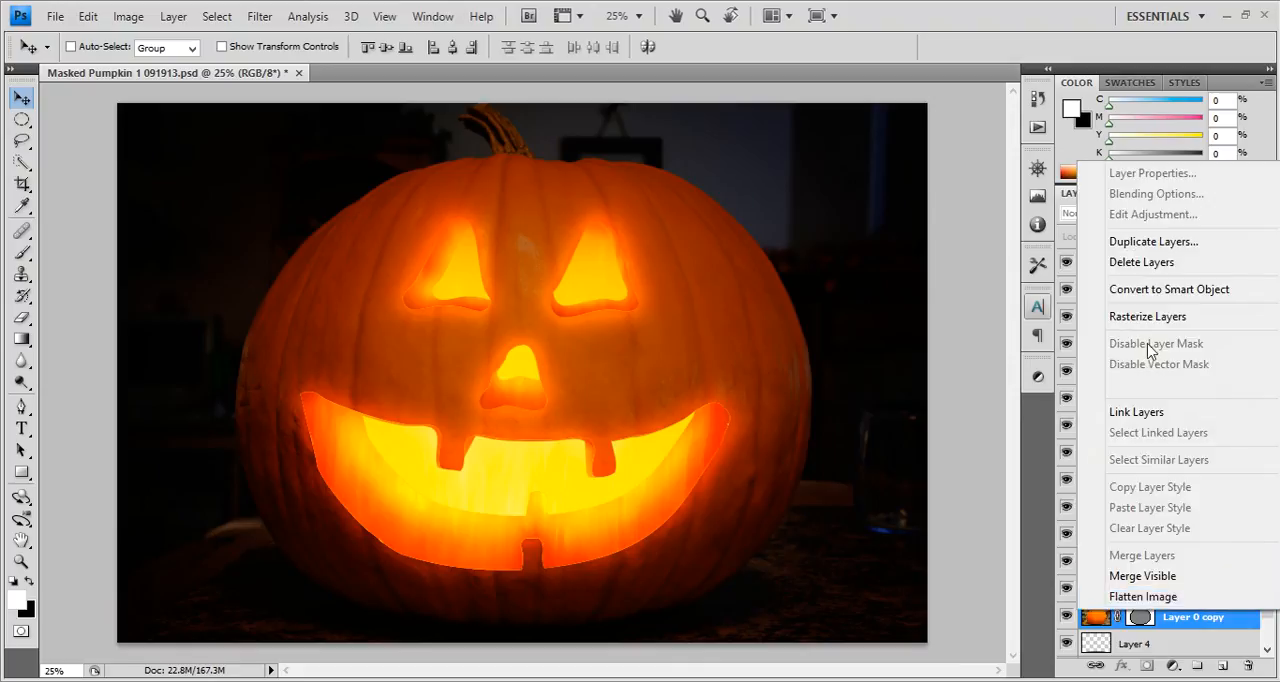
pyautogui.click(1155, 241)
pyautogui.click(620, 280)
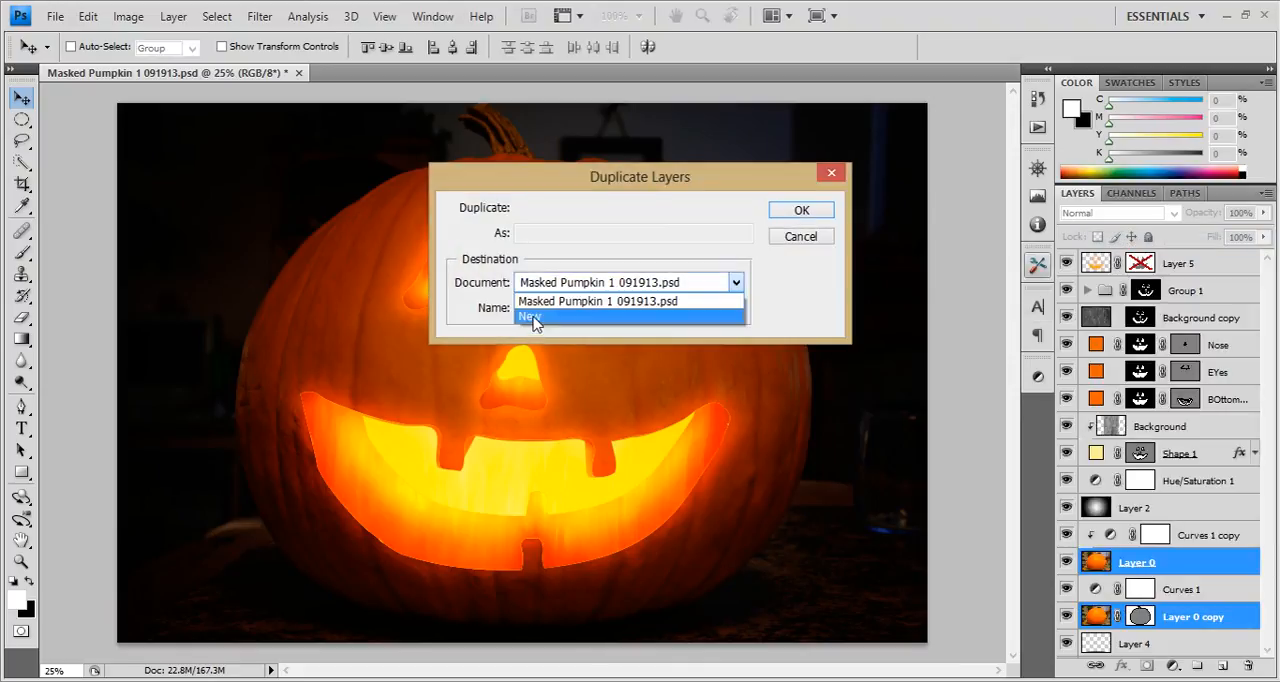
pyautogui.click(528, 320)
pyautogui.click(820, 212)
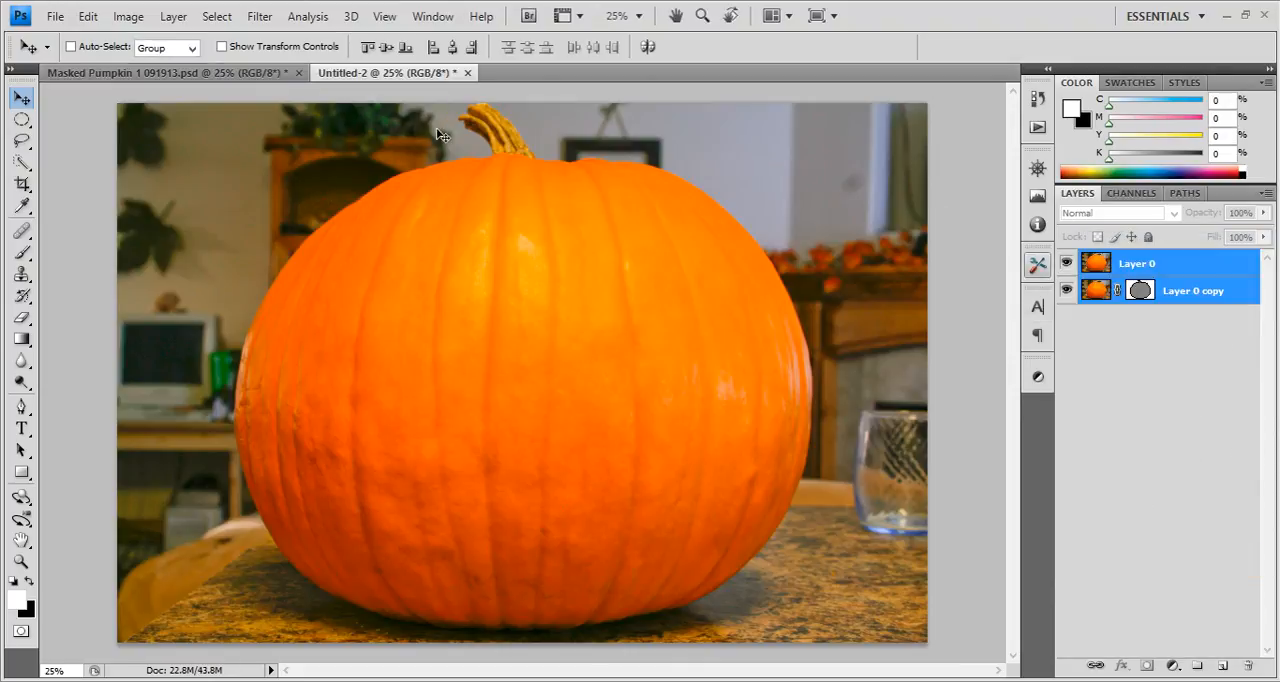
# Close the Masked Pumpkin 1 091913.psd document without saving its changes.
pyautogui.click(271, 73)
pyautogui.click(298, 73)
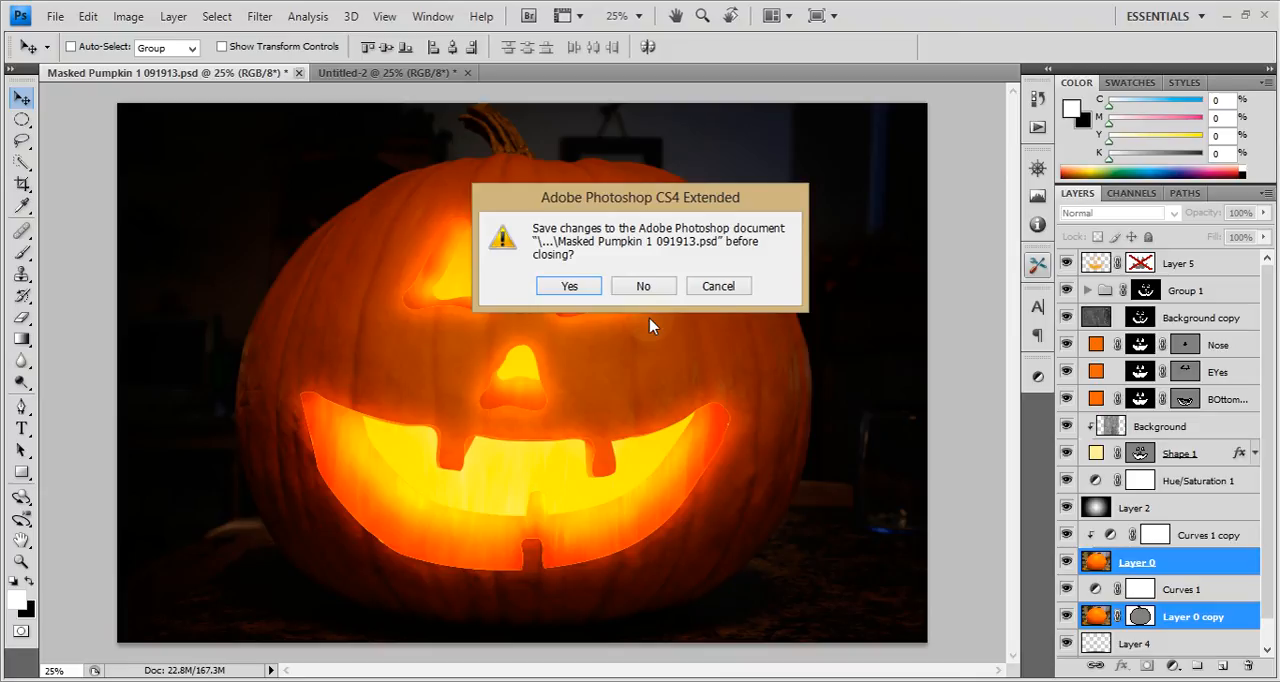
pyautogui.click(622, 288)
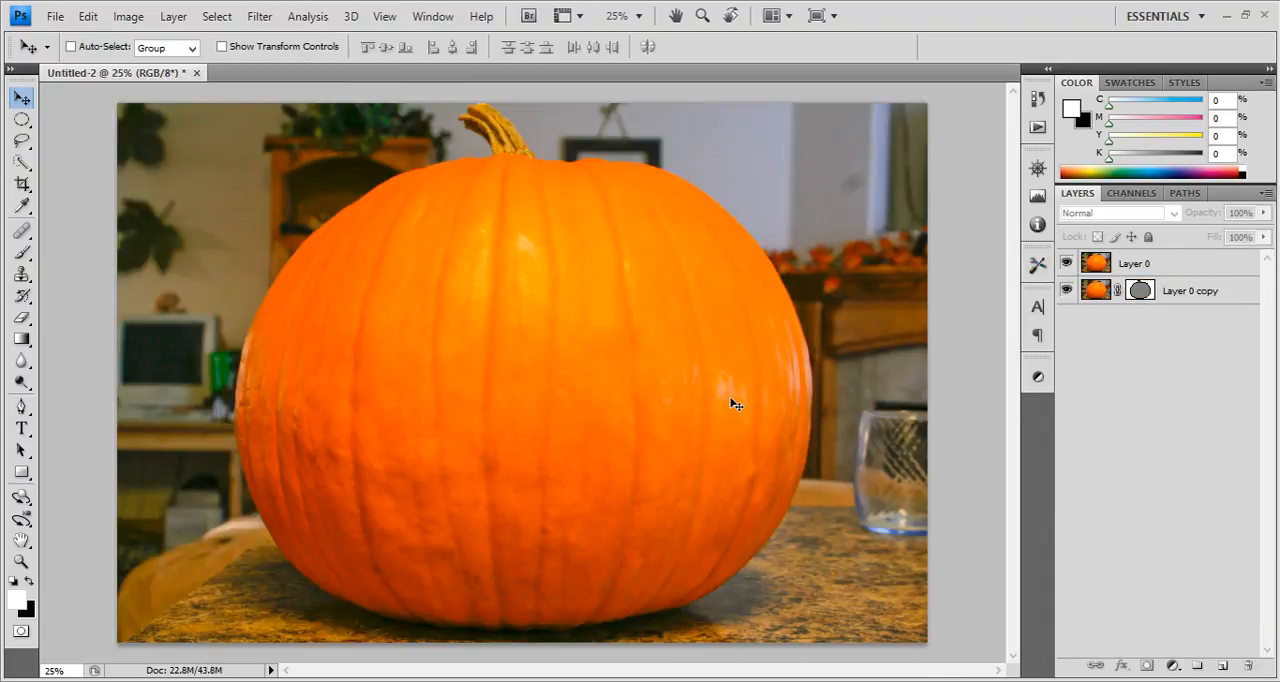
# Paste the copied face fronts onto the plain pumpkin photo as a shape layer.
pyautogui.hotkey('ctrl', 'v')
pyautogui.click(578, 294)
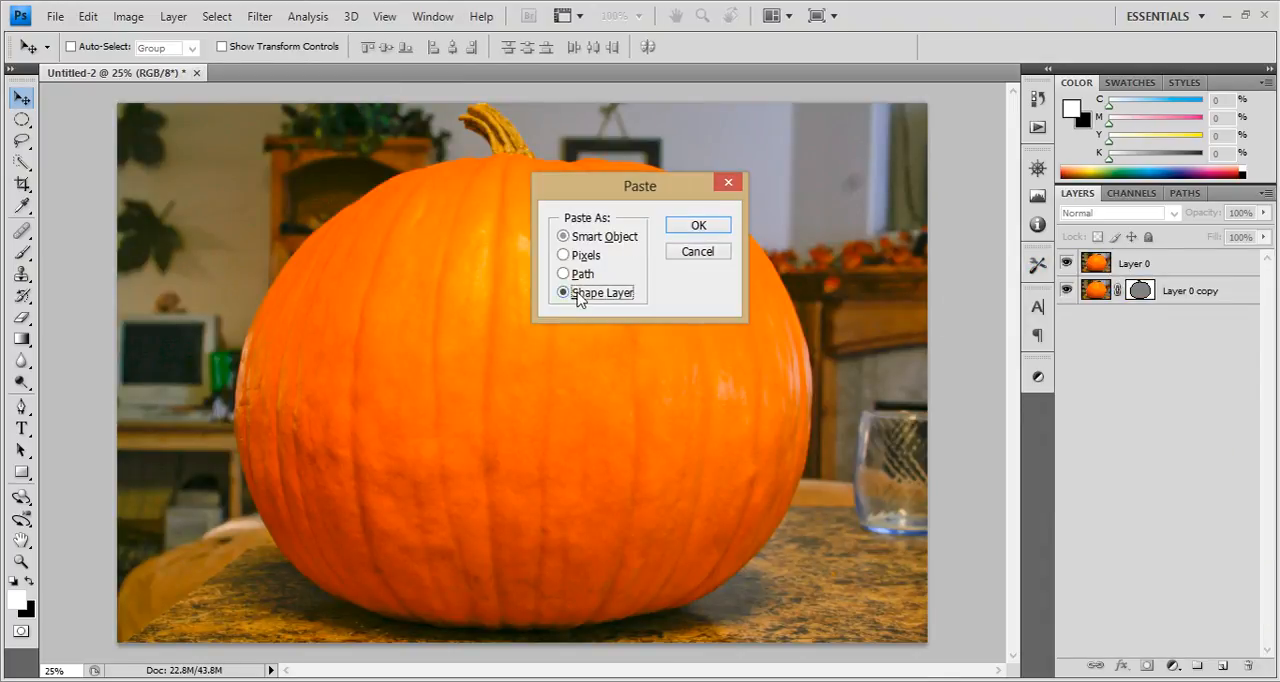
pyautogui.click(720, 226)
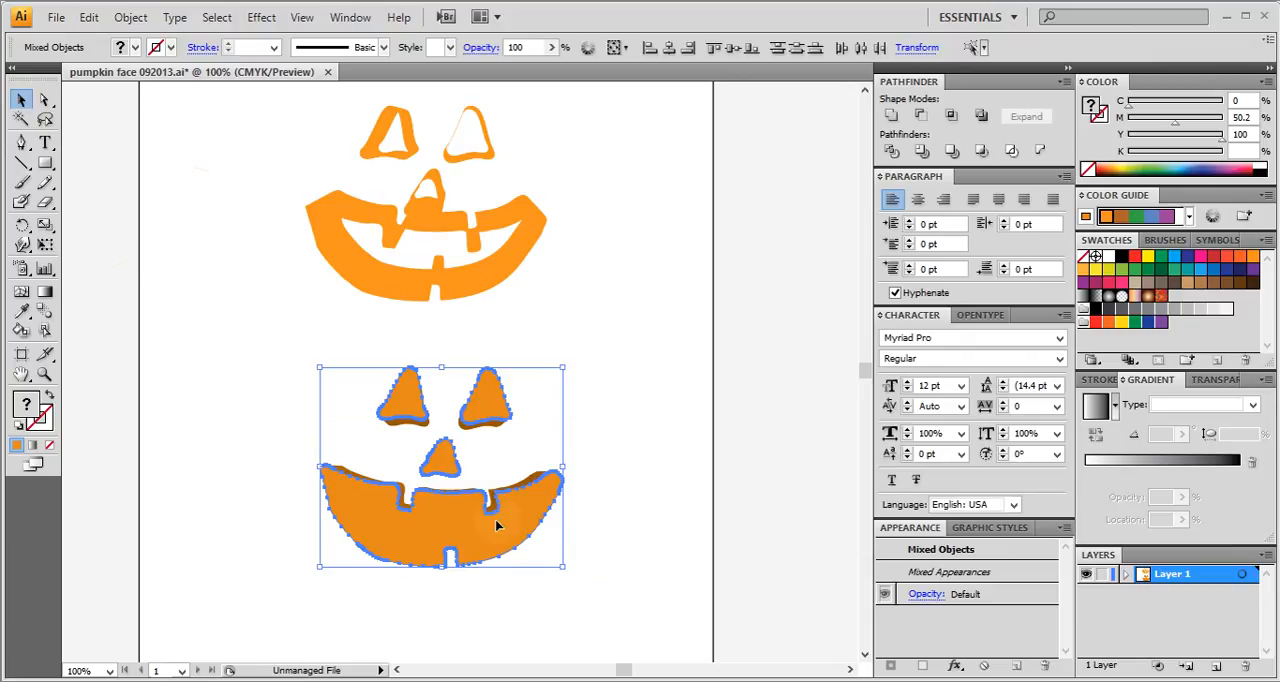
# Switch to Illustrator and move the front surfaces of the eyes, nose and mouth together up and right, clear of the extruded face.
pyautogui.scroll(1, 497, 525)
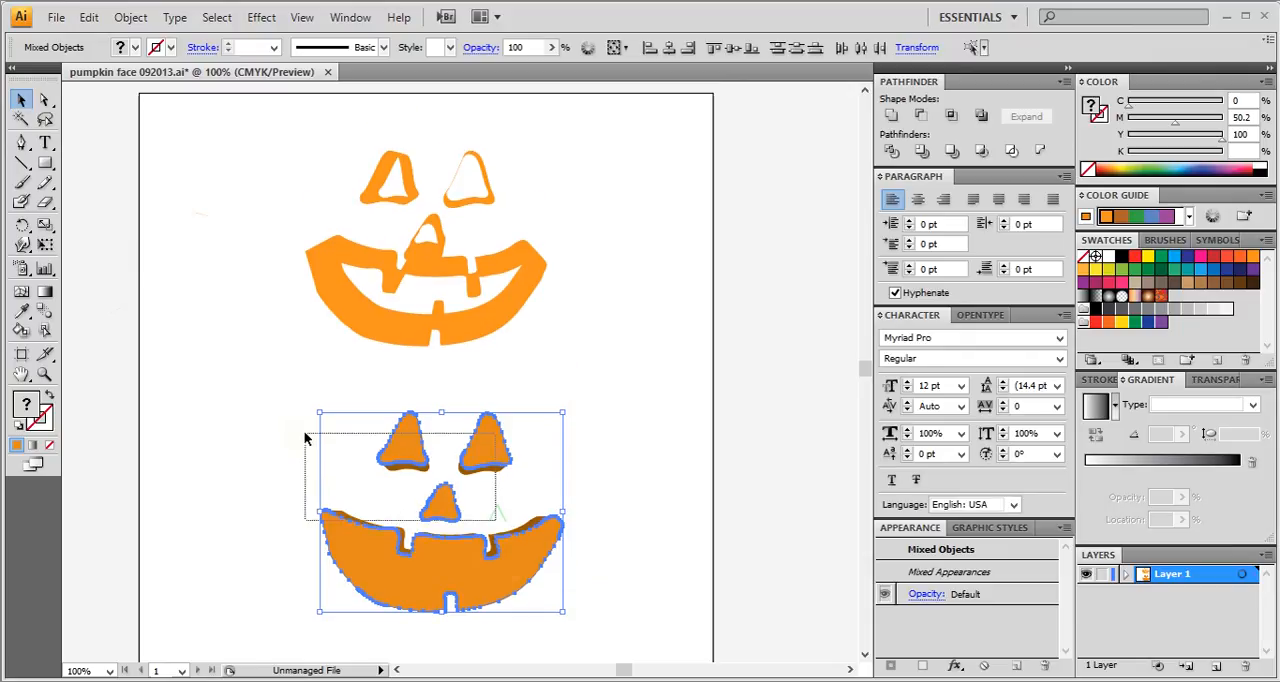
pyautogui.click(451, 566)
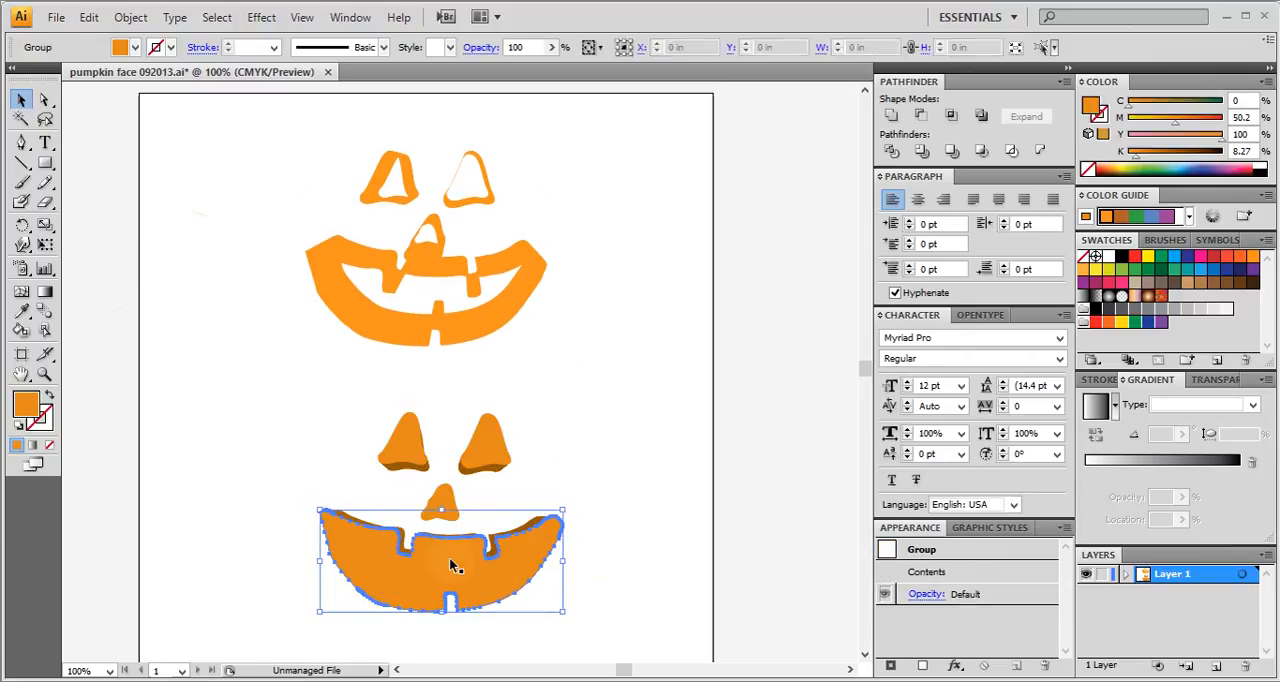
pyautogui.keyDown('shift'); pyautogui.click(448, 495); pyautogui.keyUp('shift')
pyautogui.scroll(-1, 388, 444)
pyautogui.scroll(-1, 388, 450)
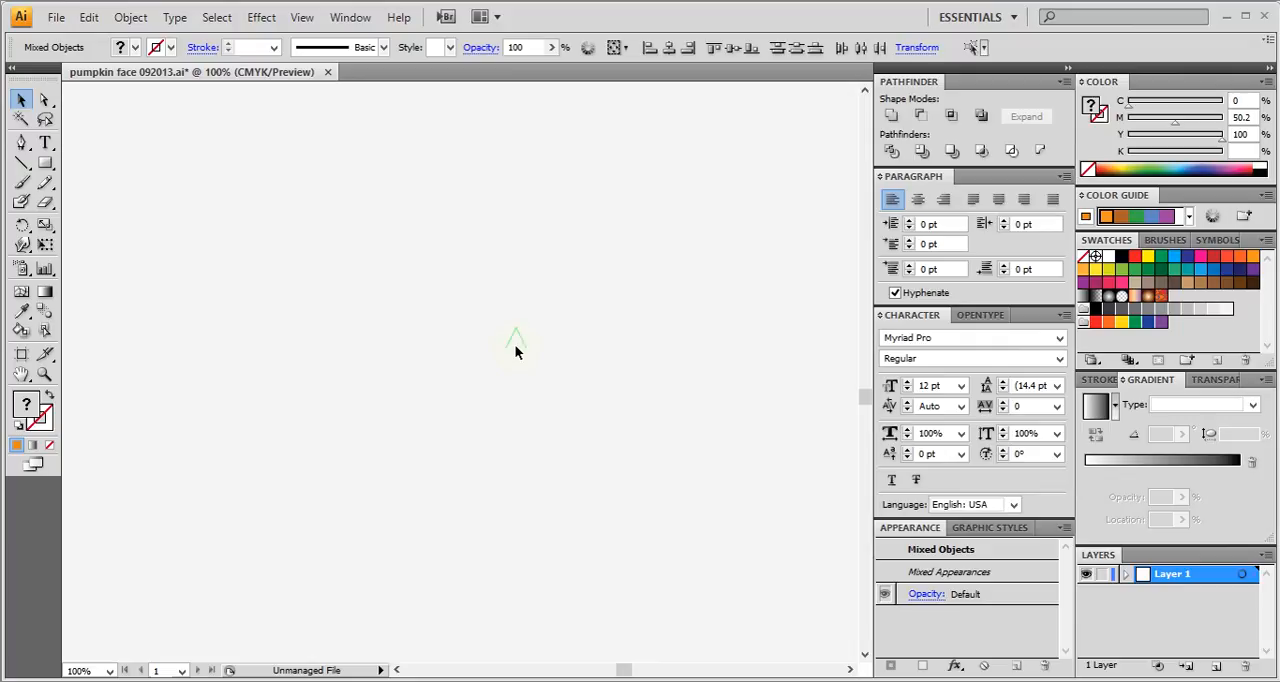
pyautogui.hotkey('ctrl', '-')
pyautogui.hotkey('ctrl', '-')
pyautogui.hotkey('ctrl', '-')
pyautogui.scroll(5, 515, 342)
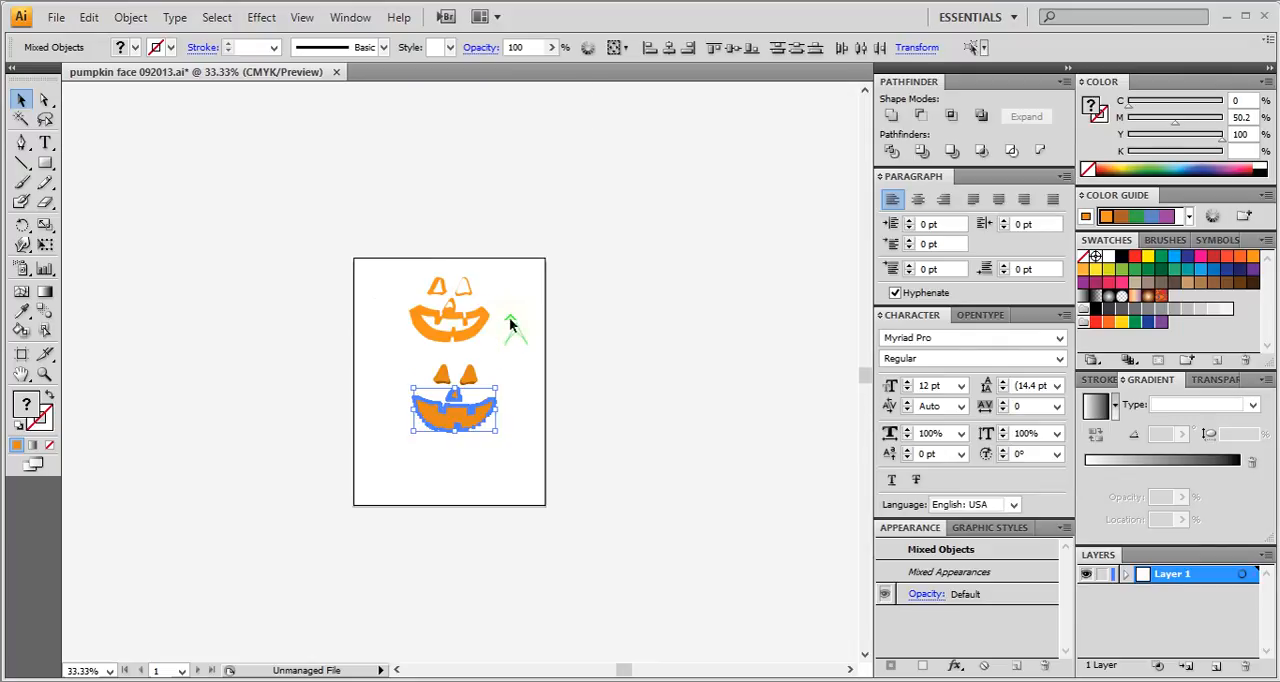
pyautogui.hotkey('ctrl', '+')
pyautogui.hotkey('ctrl', '+')
pyautogui.hotkey('ctrl', '+')
pyautogui.hotkey('ctrl', '+')
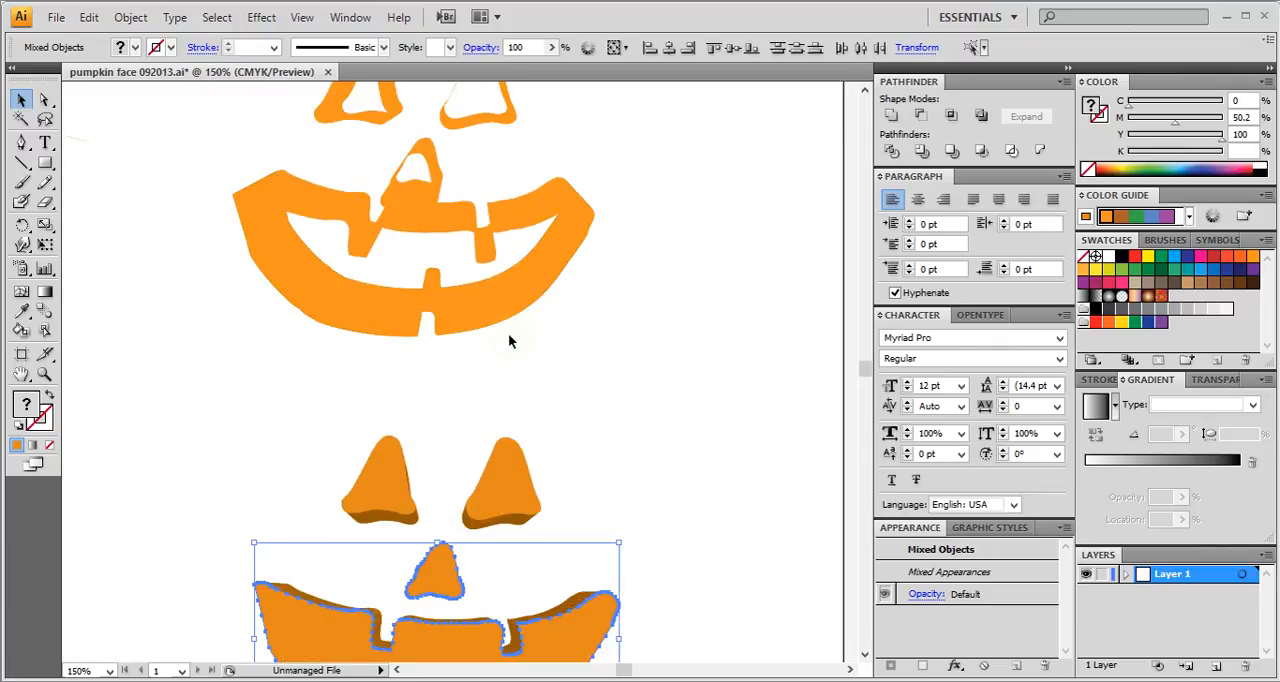
pyautogui.scroll(-2, 508, 342)
pyautogui.click(362, 381)
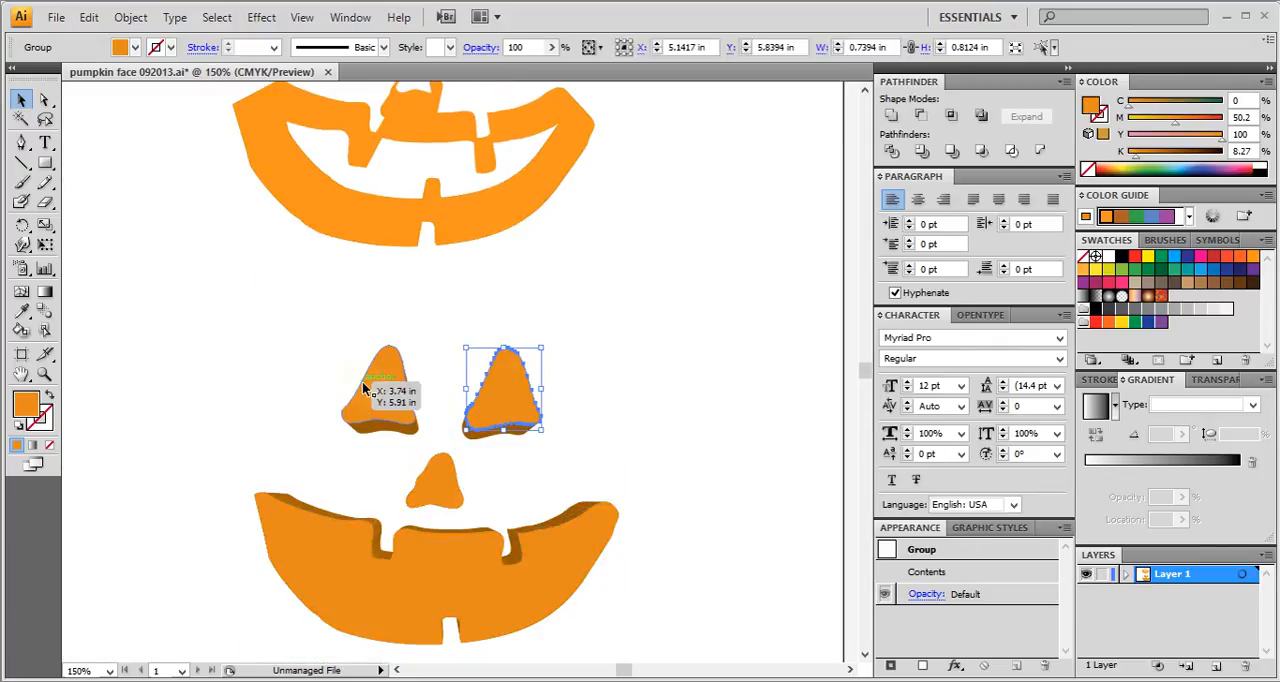
pyautogui.keyDown('shift'); pyautogui.click(421, 481); pyautogui.keyUp('shift')
pyautogui.keyDown('shift'); pyautogui.click(431, 578); pyautogui.keyUp('shift')
pyautogui.moveTo(431, 578); pyautogui.dragTo(792, 365)
pyautogui.click(705, 558)
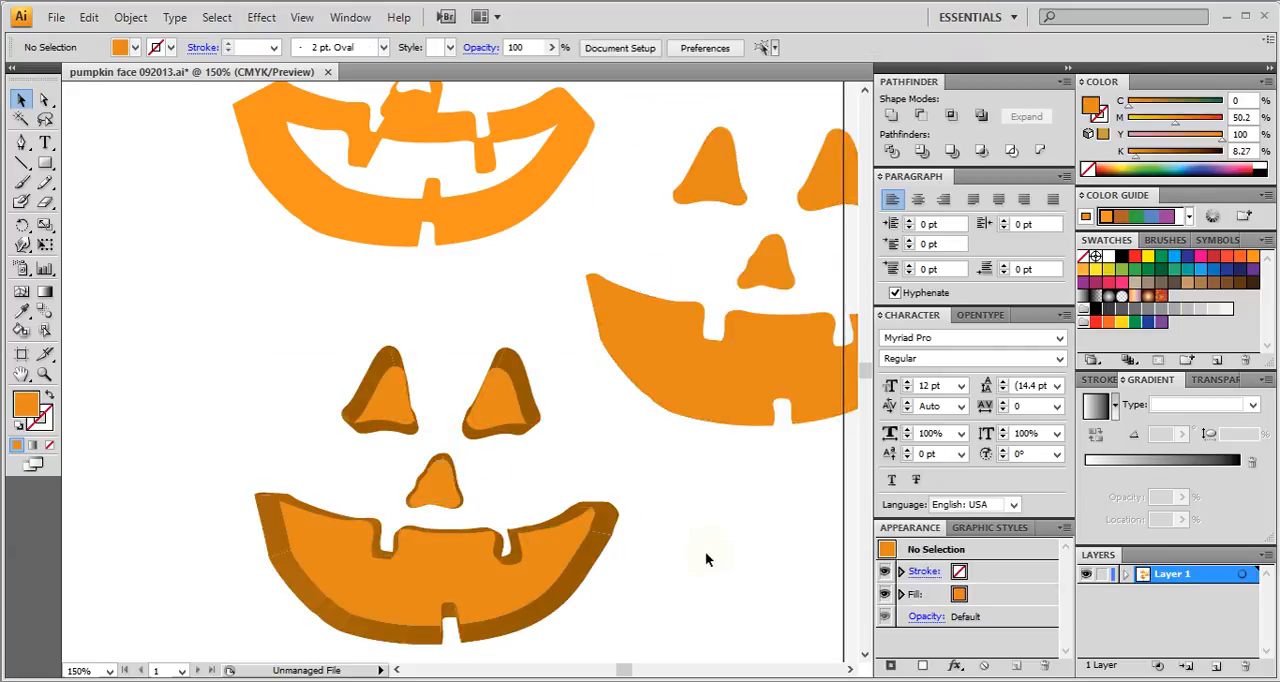
# Delete the remaining light-orange back surfaces of the mouth, both eyes and the nose, keeping only the dark extruded sides.
pyautogui.click(476, 575)
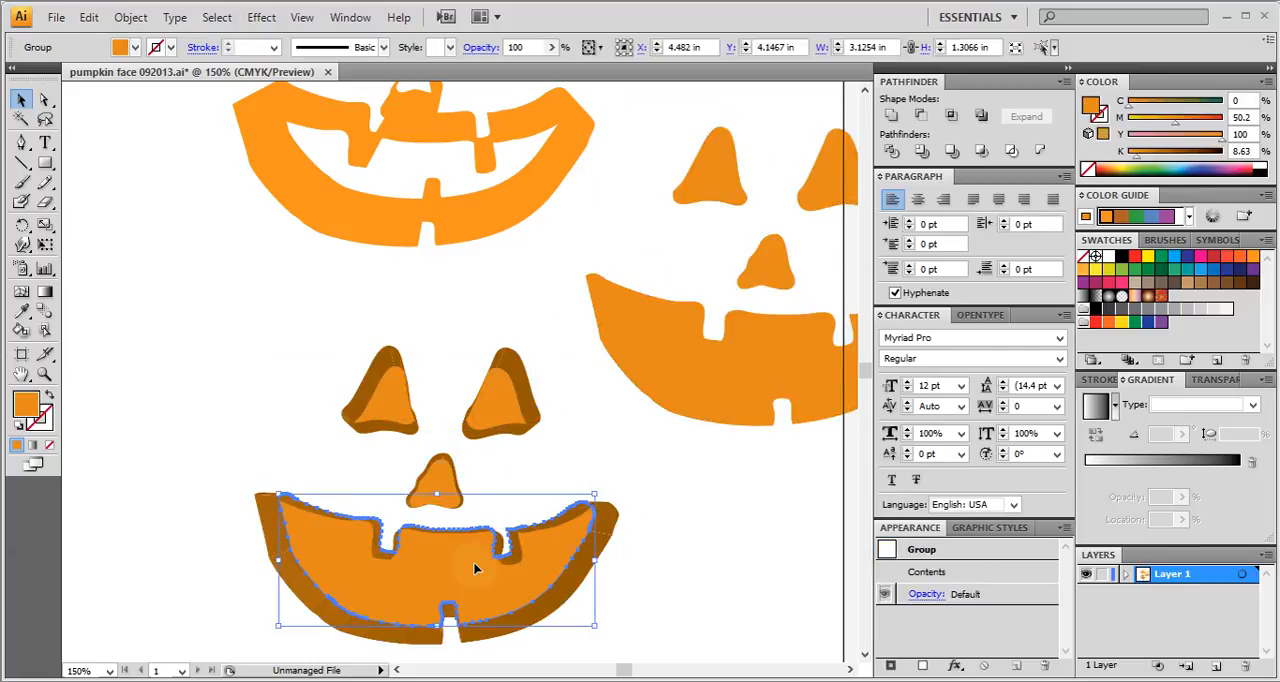
pyautogui.press('Delete')
pyautogui.click(504, 401)
pyautogui.press('Delete')
pyautogui.click(431, 480)
pyautogui.press('Delete')
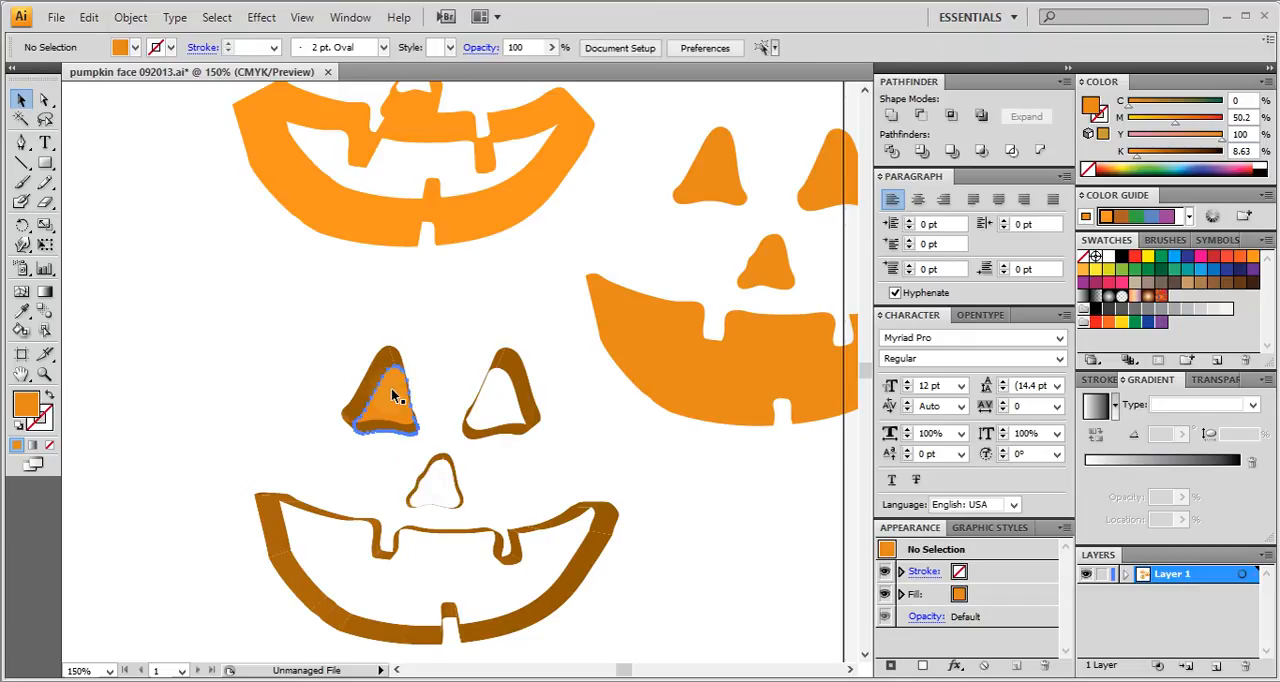
pyautogui.click(395, 397)
pyautogui.press('Delete')
# Unite the extruded side pieces of the left eye into one shape, and do the same for the right eye.
pyautogui.moveTo(274, 346); pyautogui.dragTo(431, 440)
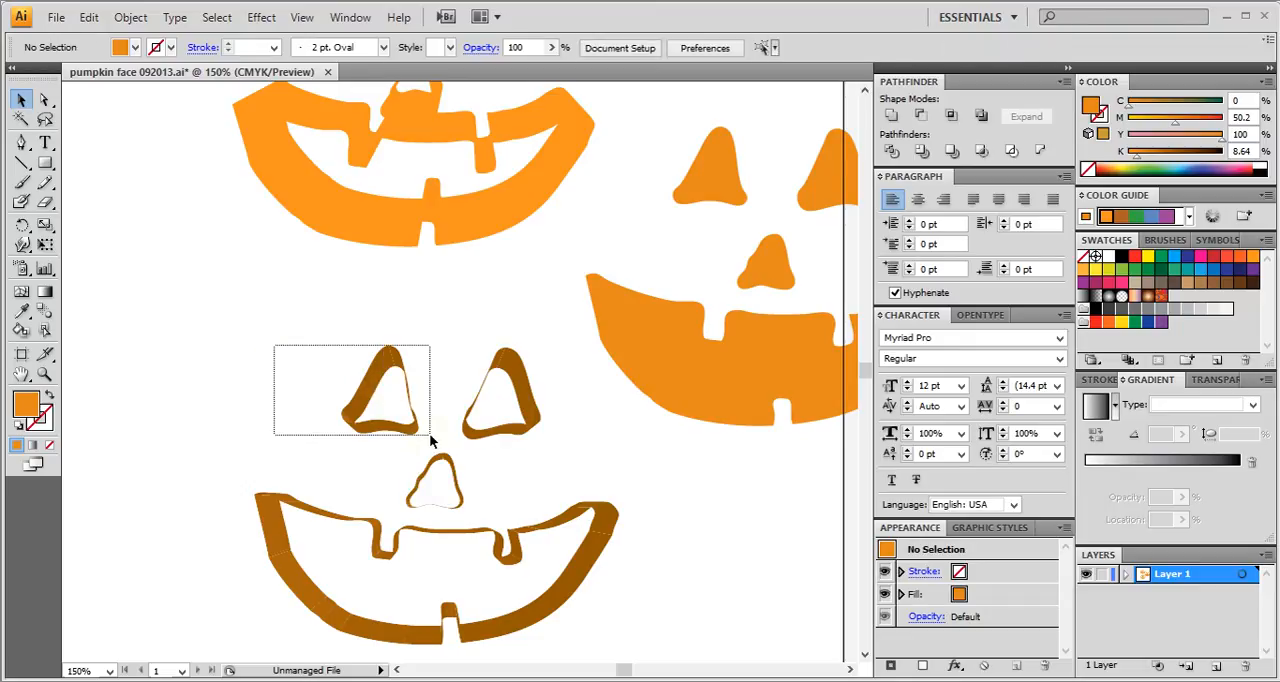
pyautogui.moveTo(431, 440); pyautogui.dragTo(432, 440)
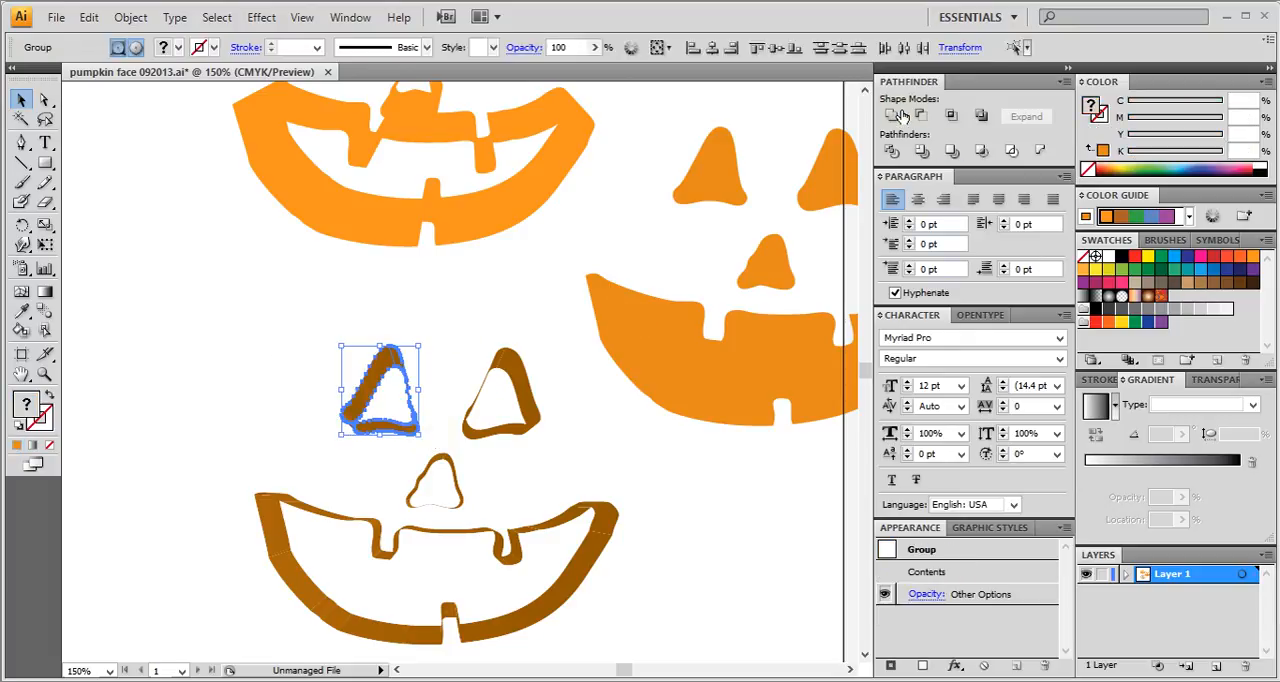
pyautogui.hotkey('ctrl', '8')
pyautogui.click(522, 432)
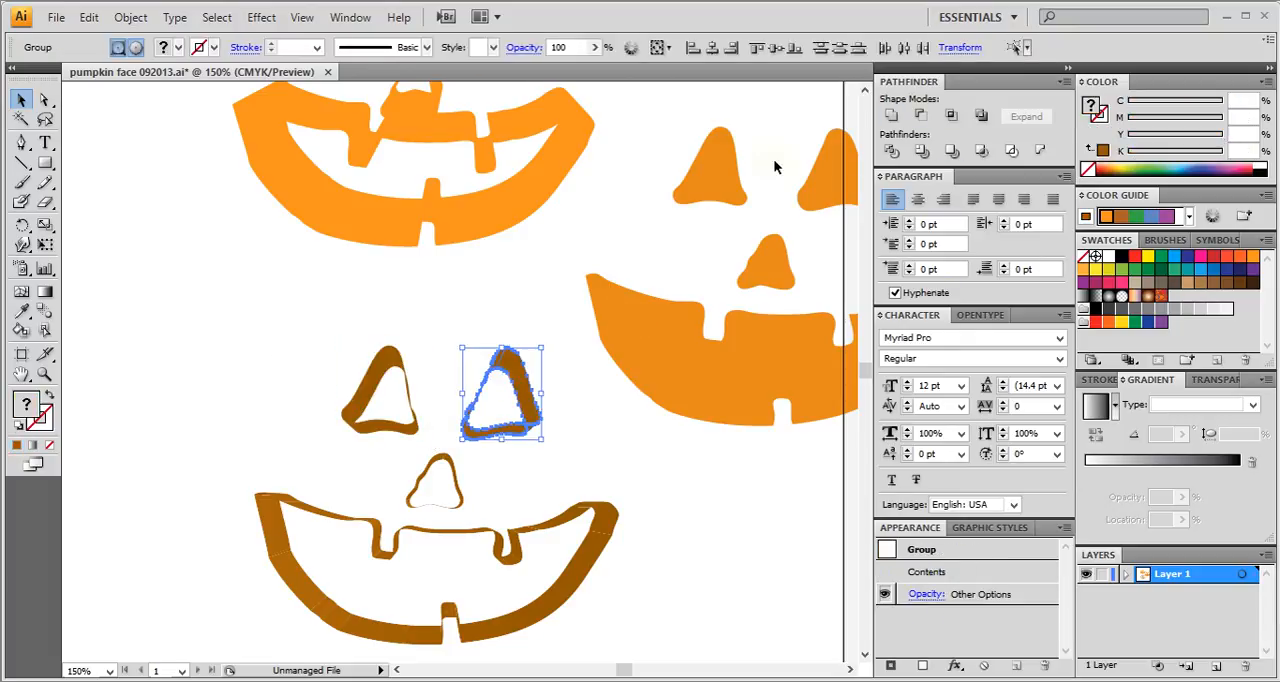
pyautogui.click(888, 114)
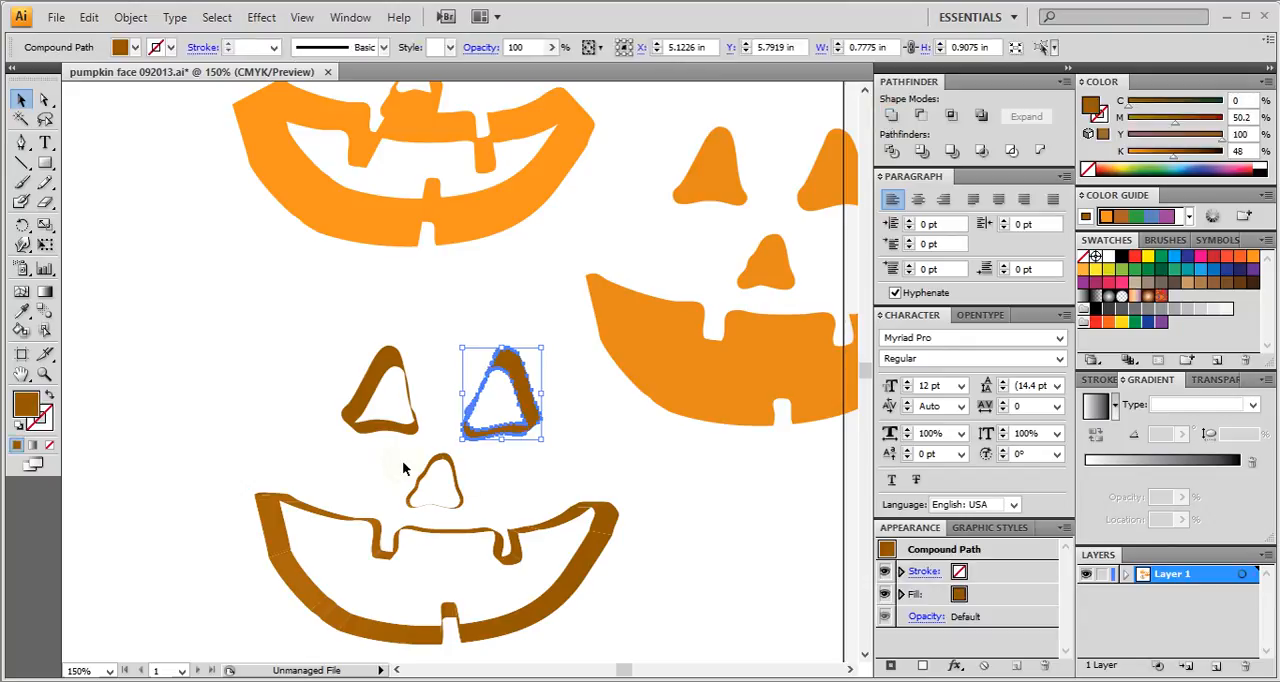
# Unite the nose's extruded side pieces into one shape and the mouth's into another, and clear the selection.
pyautogui.click(462, 505)
pyautogui.hotkey('ctrl', '8')
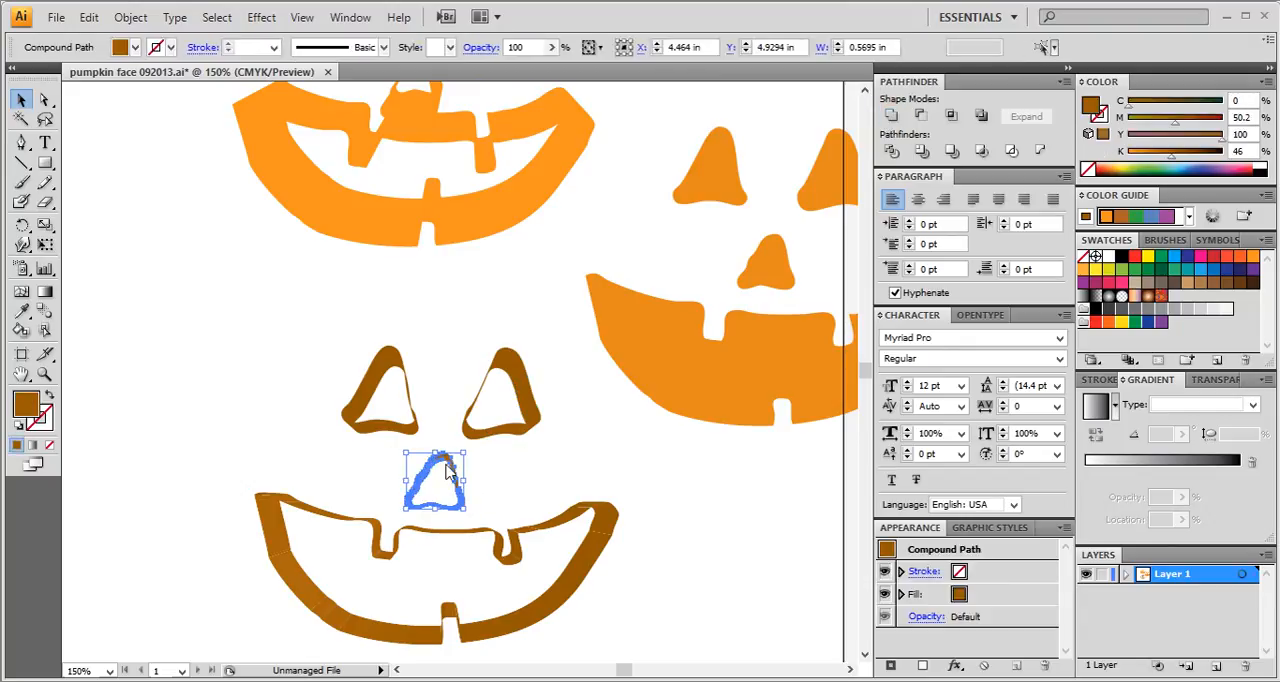
pyautogui.click(206, 515)
pyautogui.moveTo(206, 515); pyautogui.dragTo(607, 580)
pyautogui.click(888, 114)
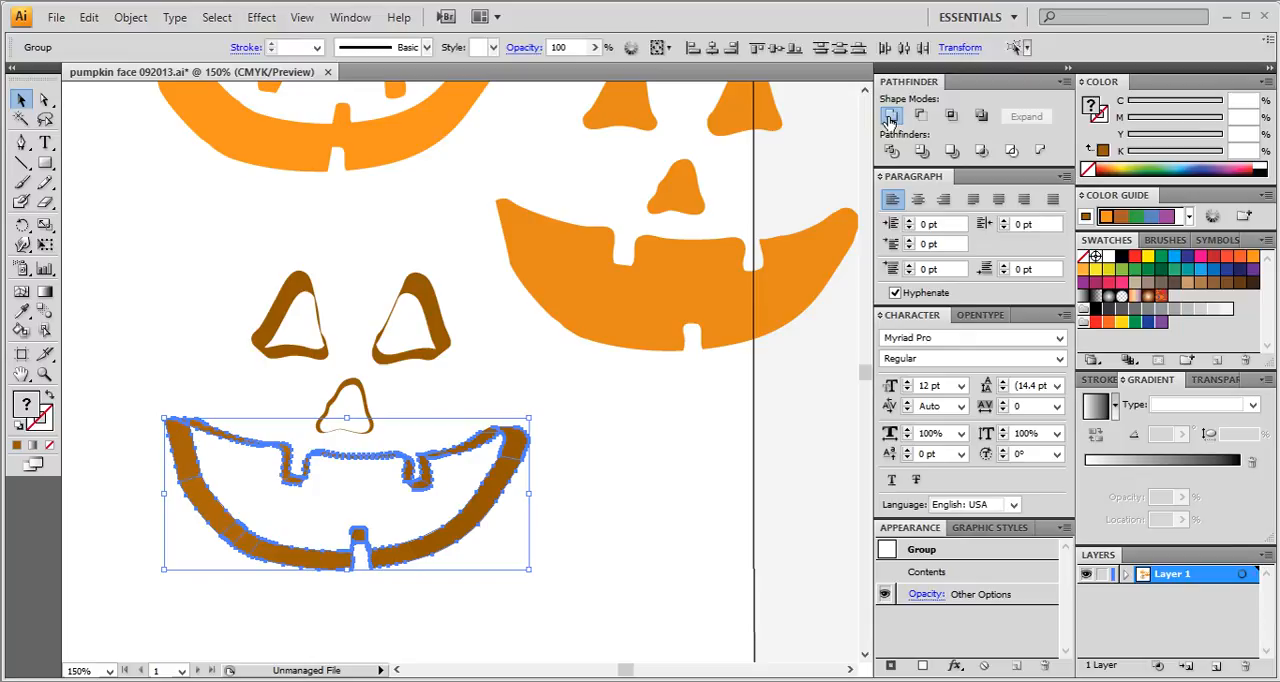
pyautogui.click(555, 483)
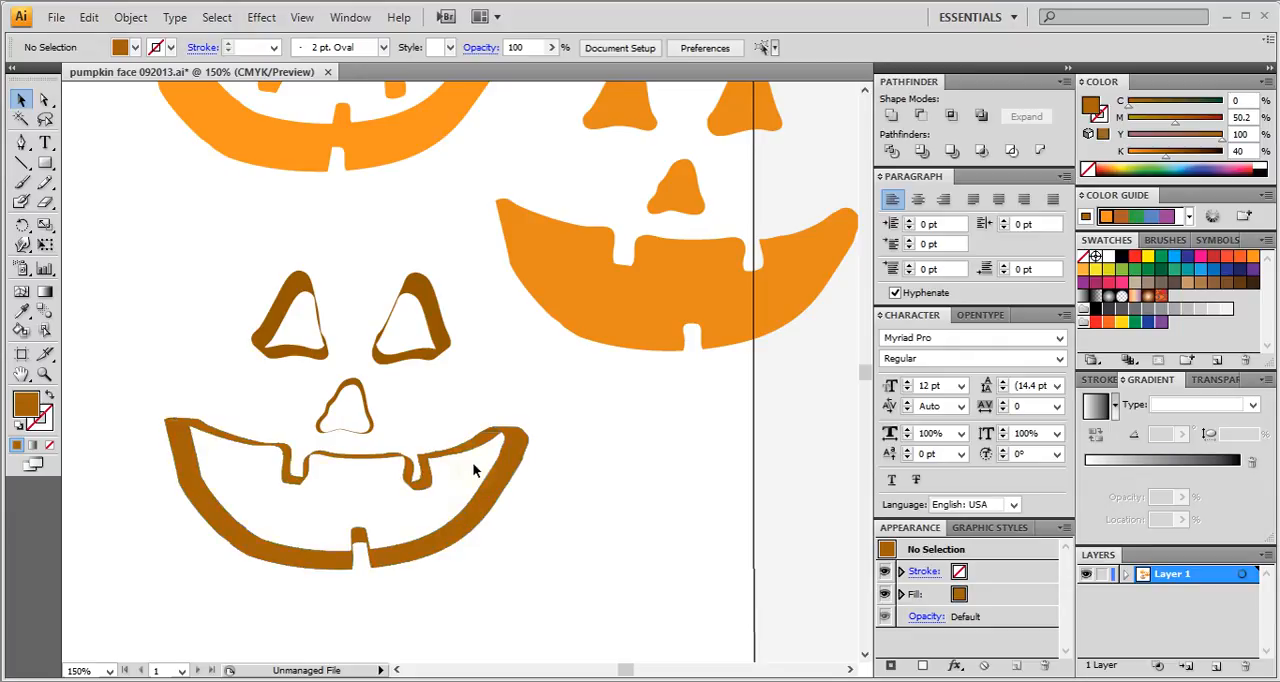
# Copy the united mouth sides and paste them into the Photoshop pumpkin document as a shape layer.
pyautogui.click(488, 500)
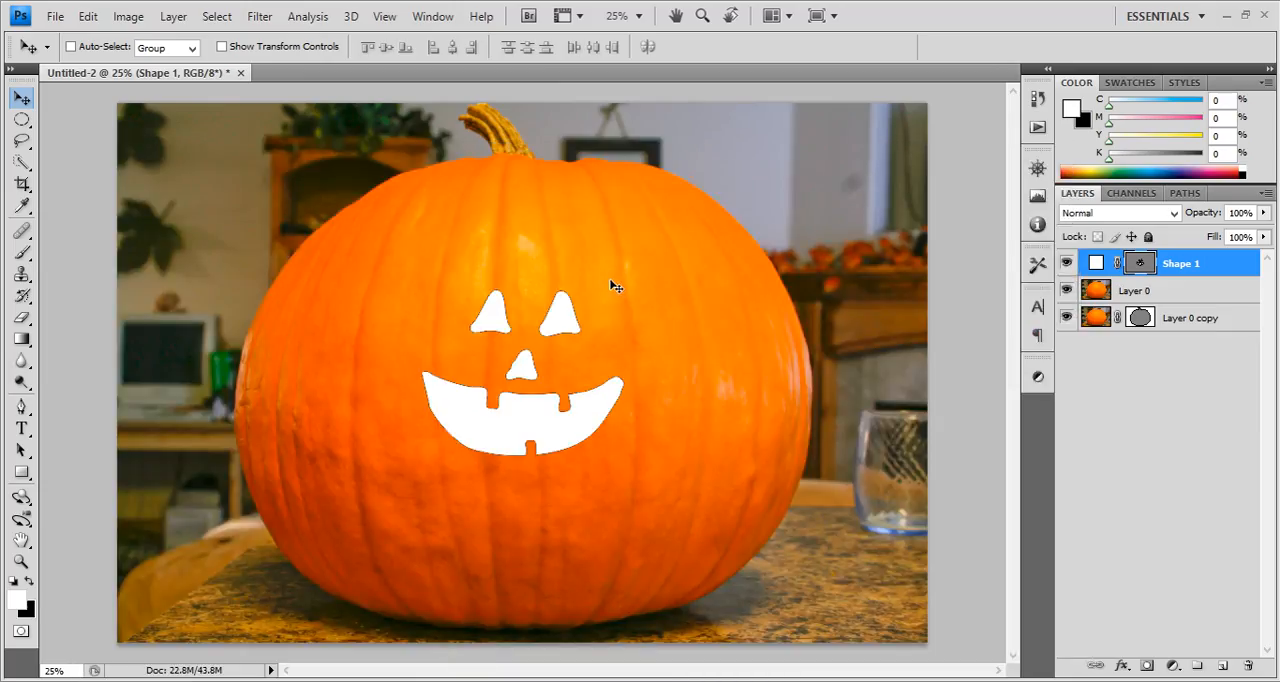
pyautogui.hotkey('ctrl', 'v')
pyautogui.click(692, 222)
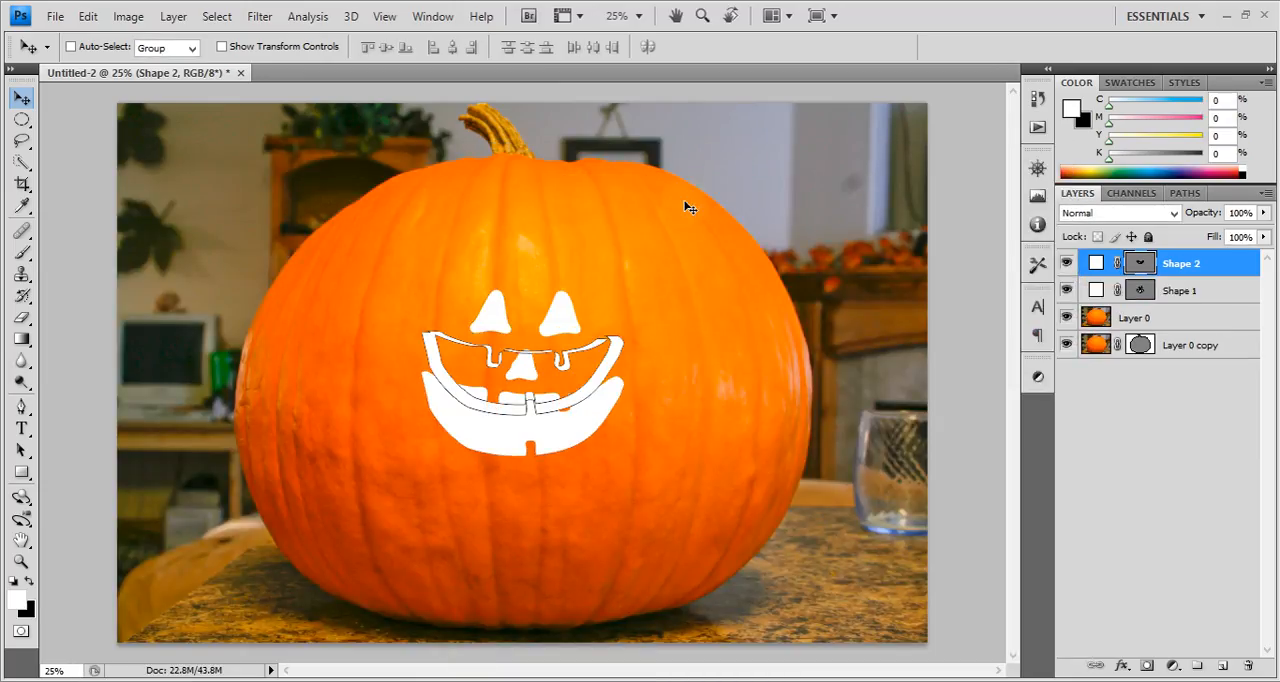
# Copy the side shapes of both eyes from Illustrator and paste them into the Photoshop document as a shape layer.
pyautogui.hotkey('alt', 'Tab')
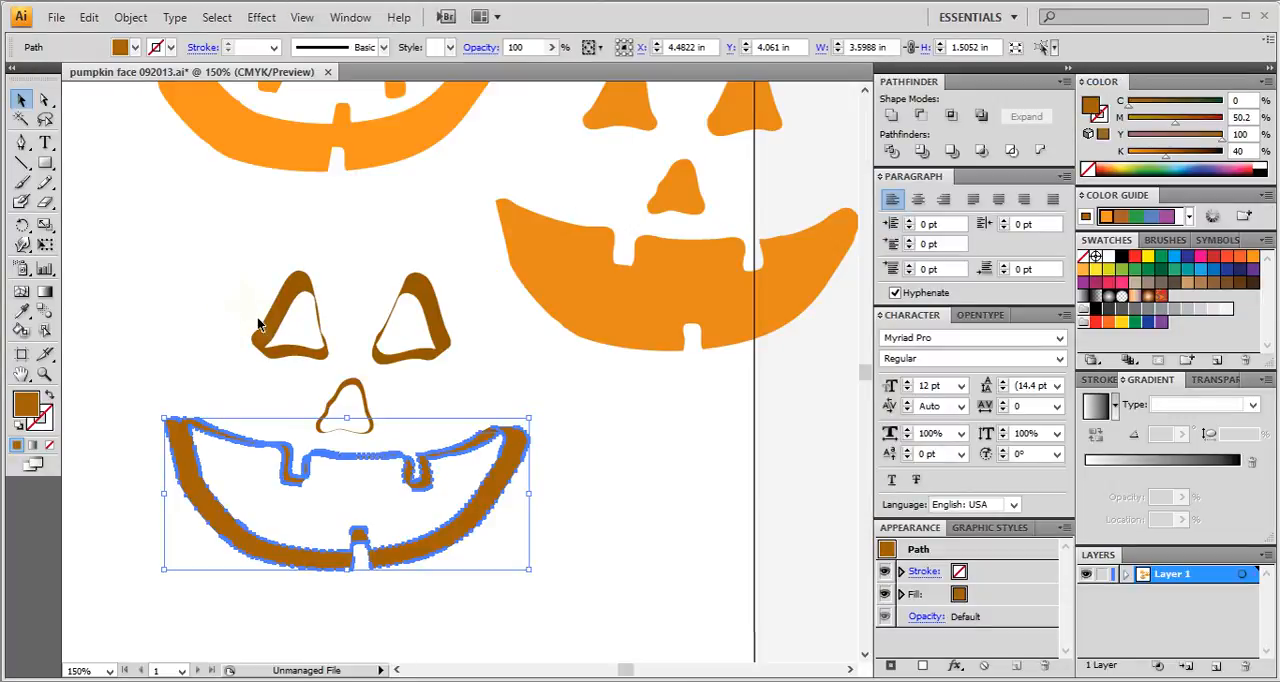
pyautogui.moveTo(233, 289); pyautogui.dragTo(436, 349)
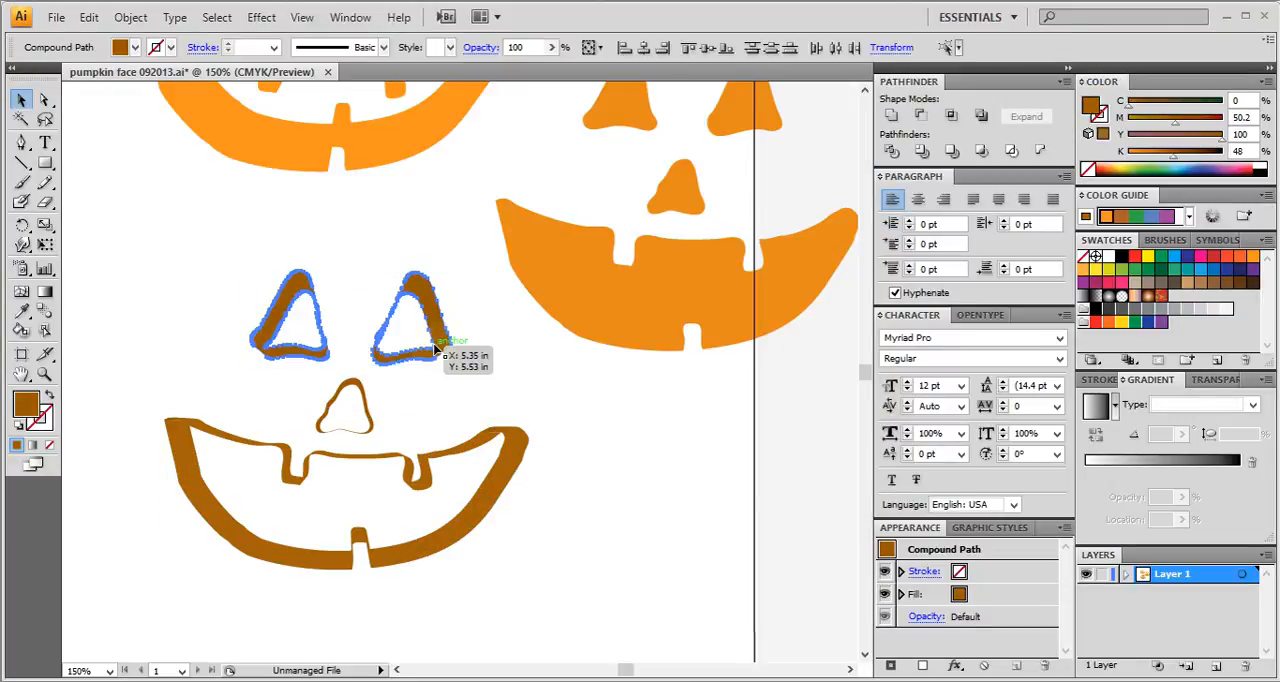
pyautogui.click(384, 680)
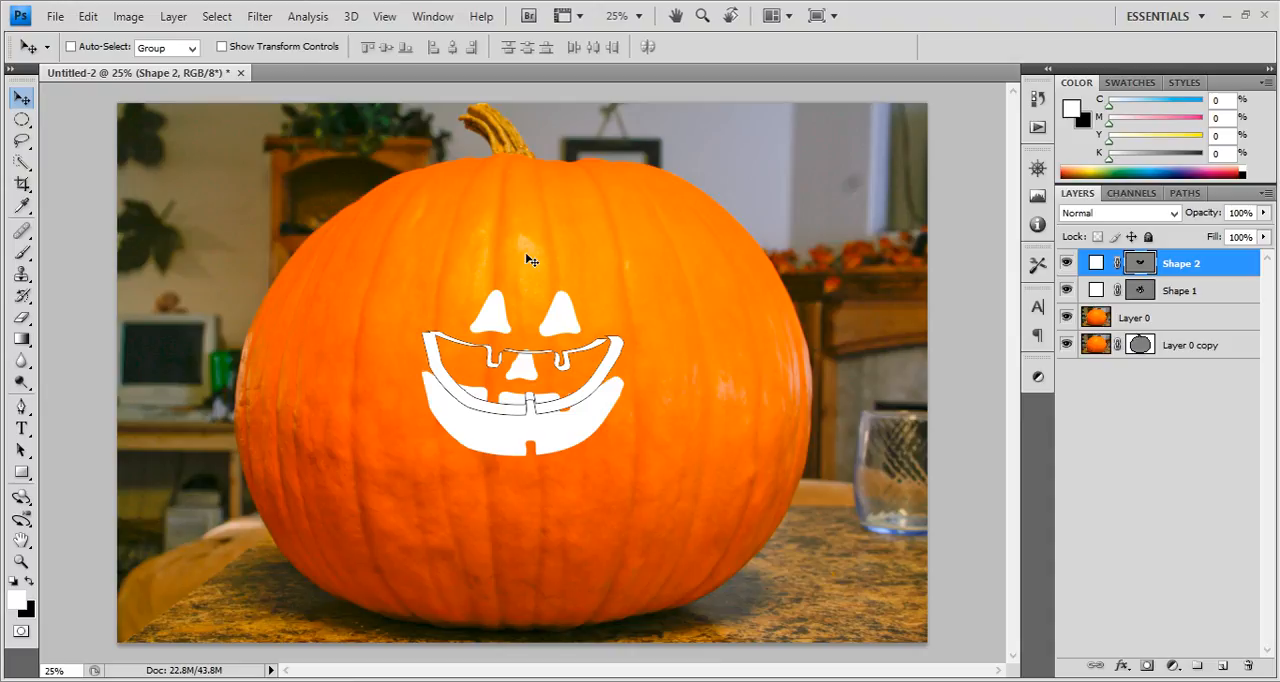
pyautogui.hotkey('ctrl', 'v')
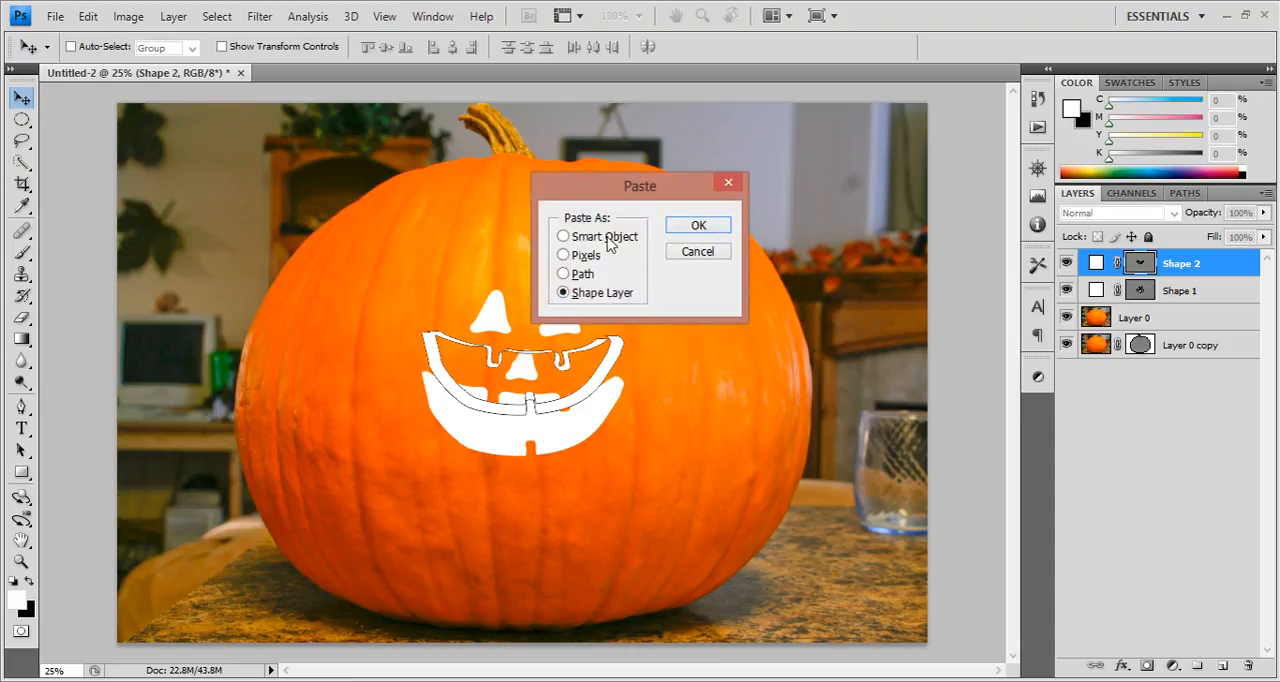
pyautogui.click(687, 223)
# Copy the nose's side shape from Illustrator and paste it into the Photoshop document as its own shape layer.
pyautogui.click(404, 680)
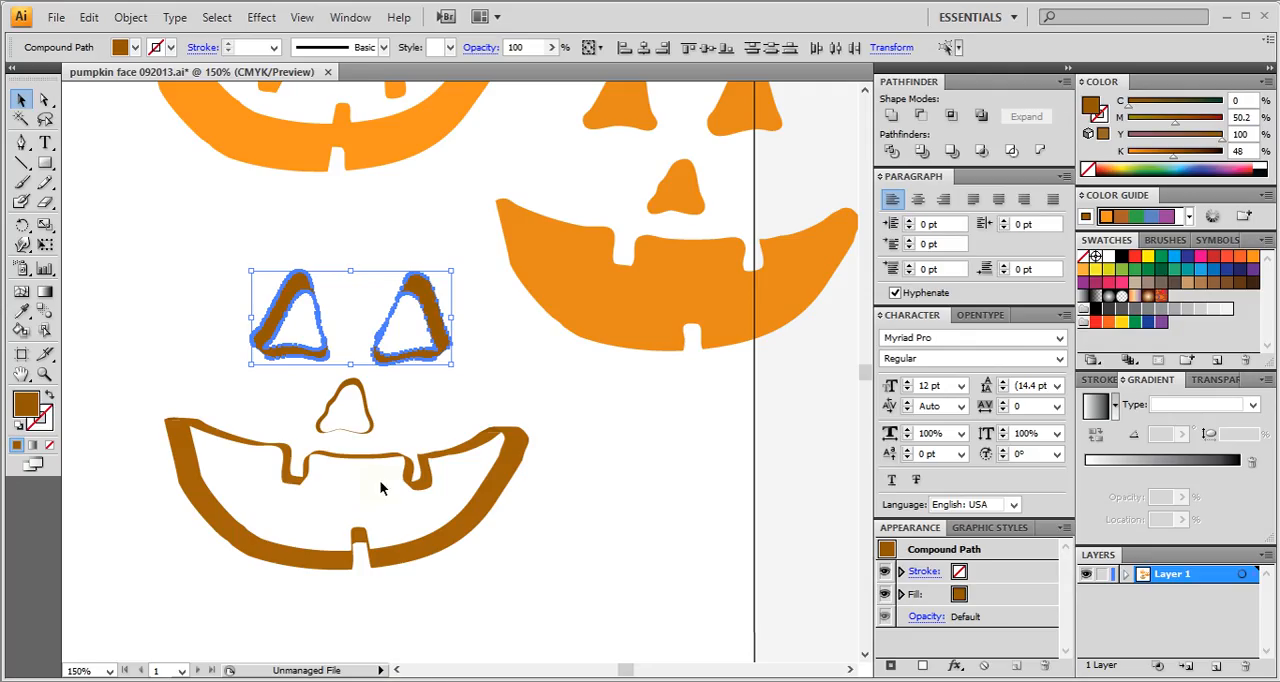
pyautogui.click(366, 432)
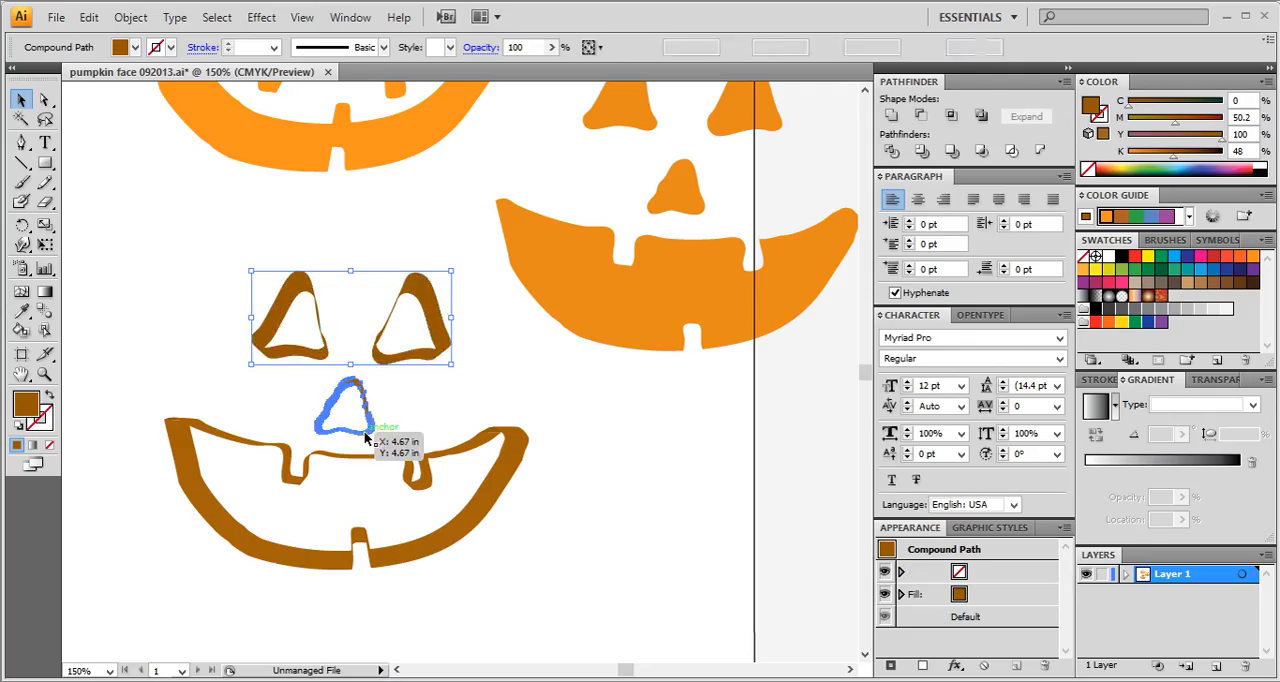
pyautogui.click(323, 672)
pyautogui.hotkey('ctrl', 'v')
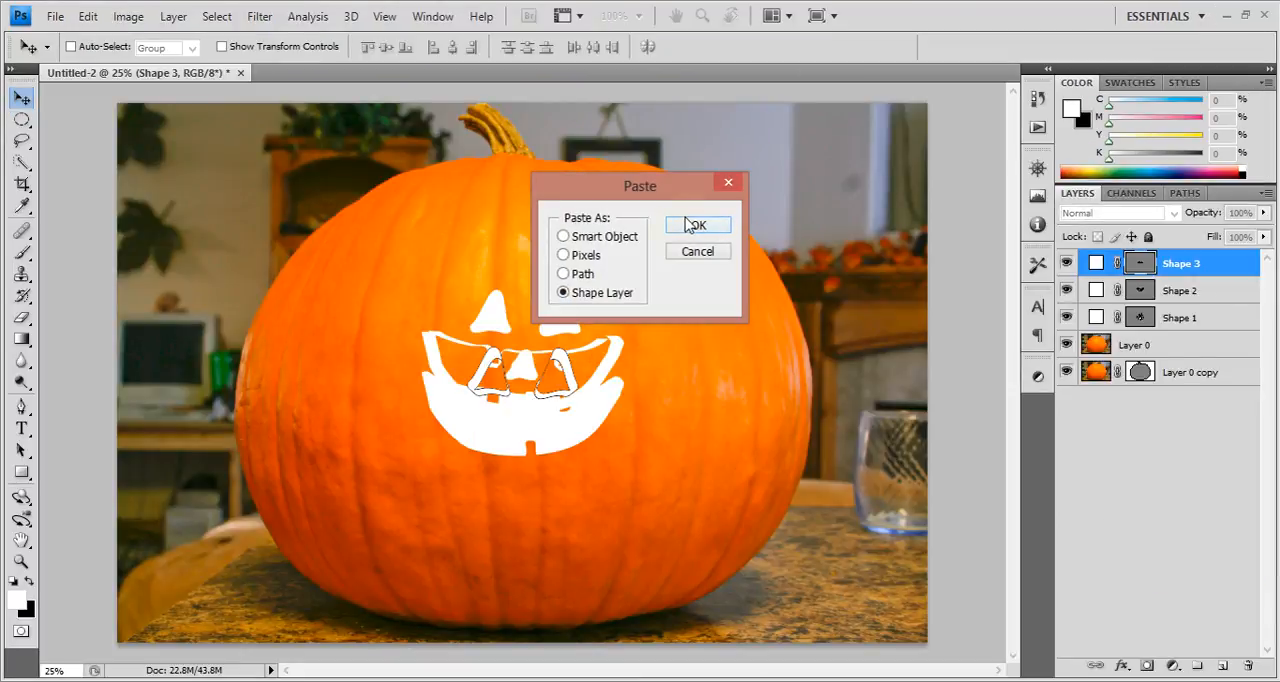
pyautogui.click(688, 224)
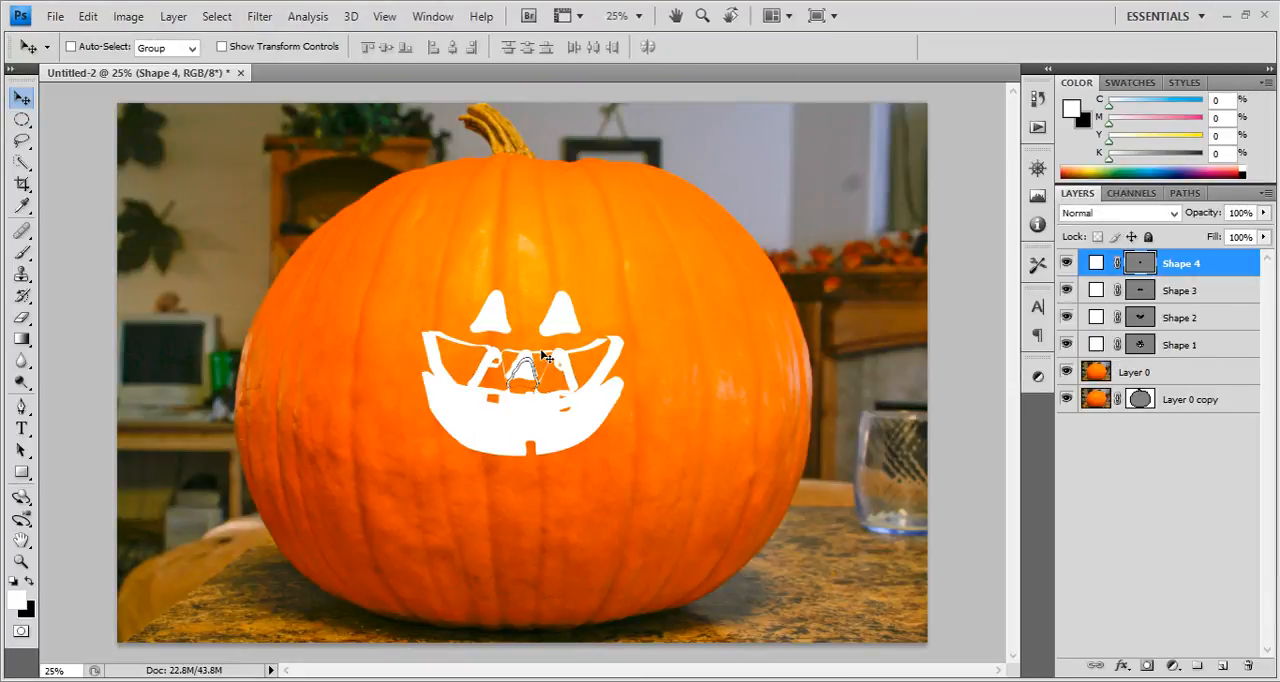
pyautogui.hotkey('ctrl', '+')
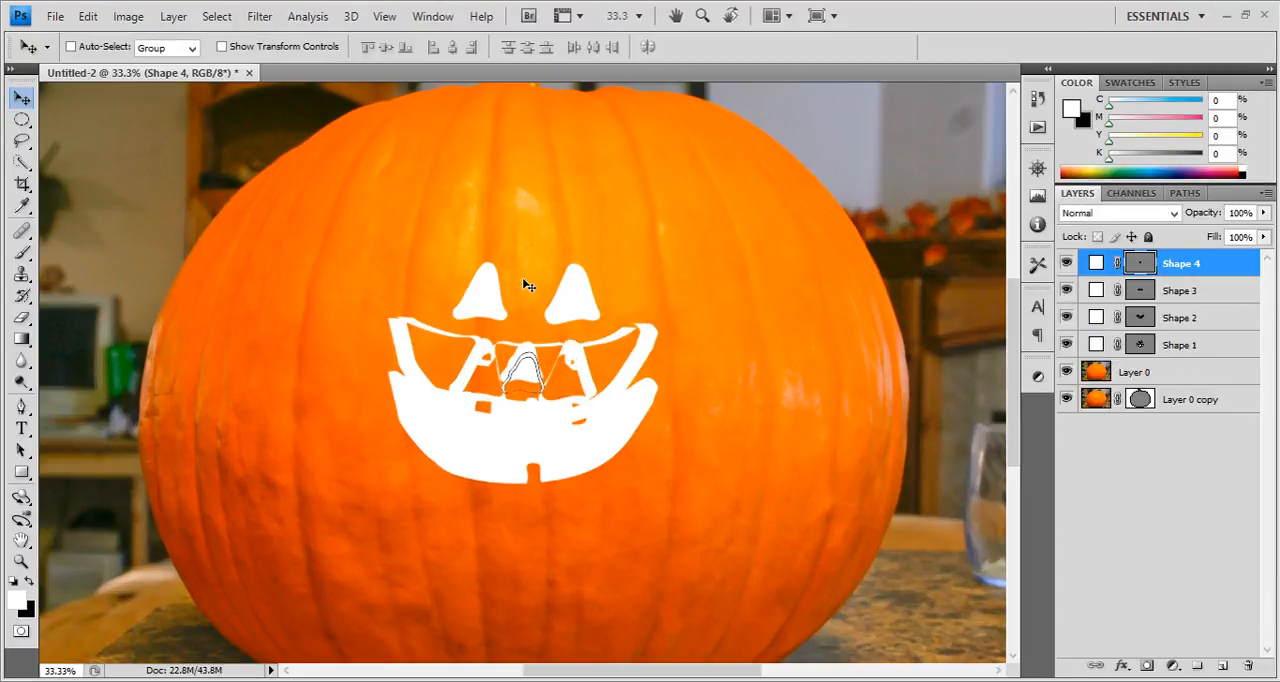
# Rename the Shape 1 layer as fACE and the Shape 4 layer as Nose.
pyautogui.doubleClick(1176, 274)
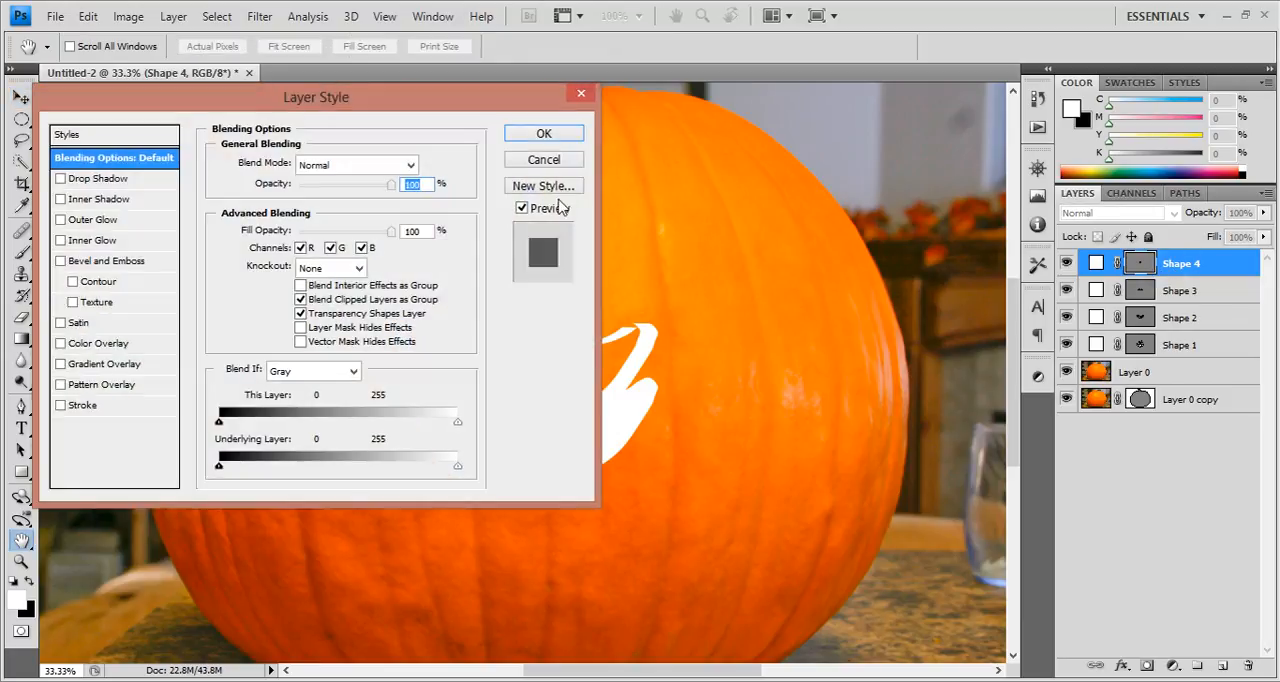
pyautogui.click(540, 160)
pyautogui.doubleClick(1178, 345)
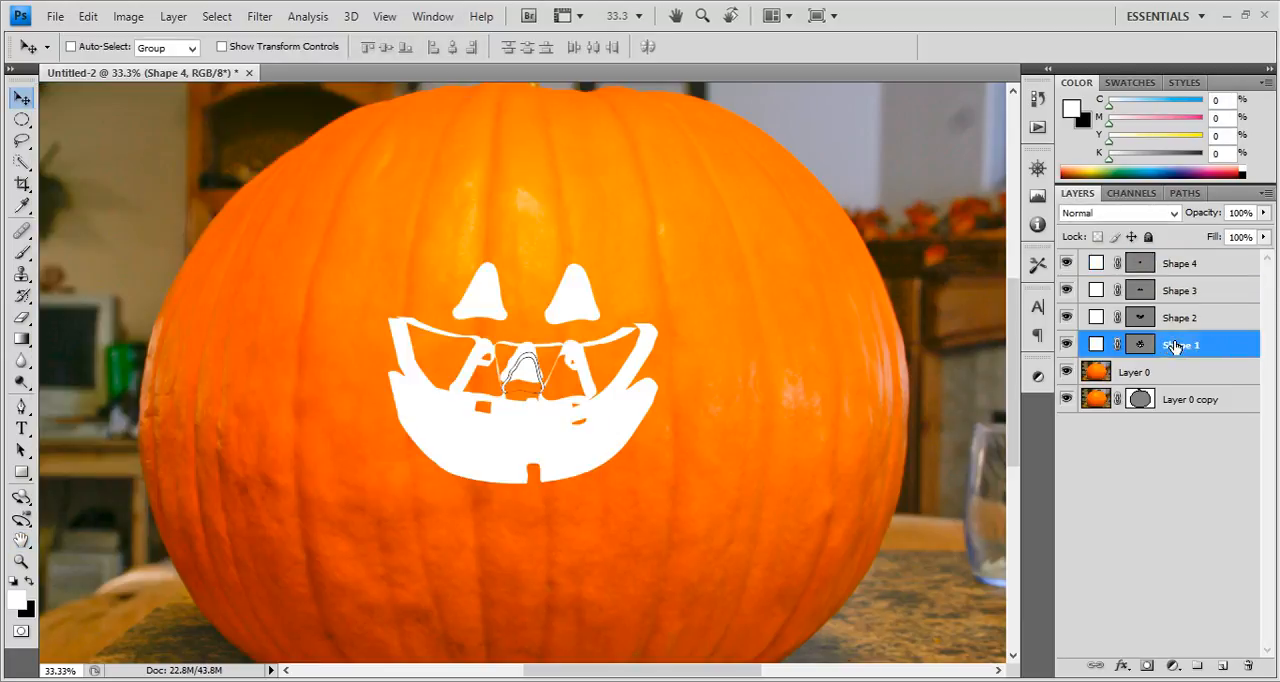
pyautogui.write('F')
pyautogui.press('Return')
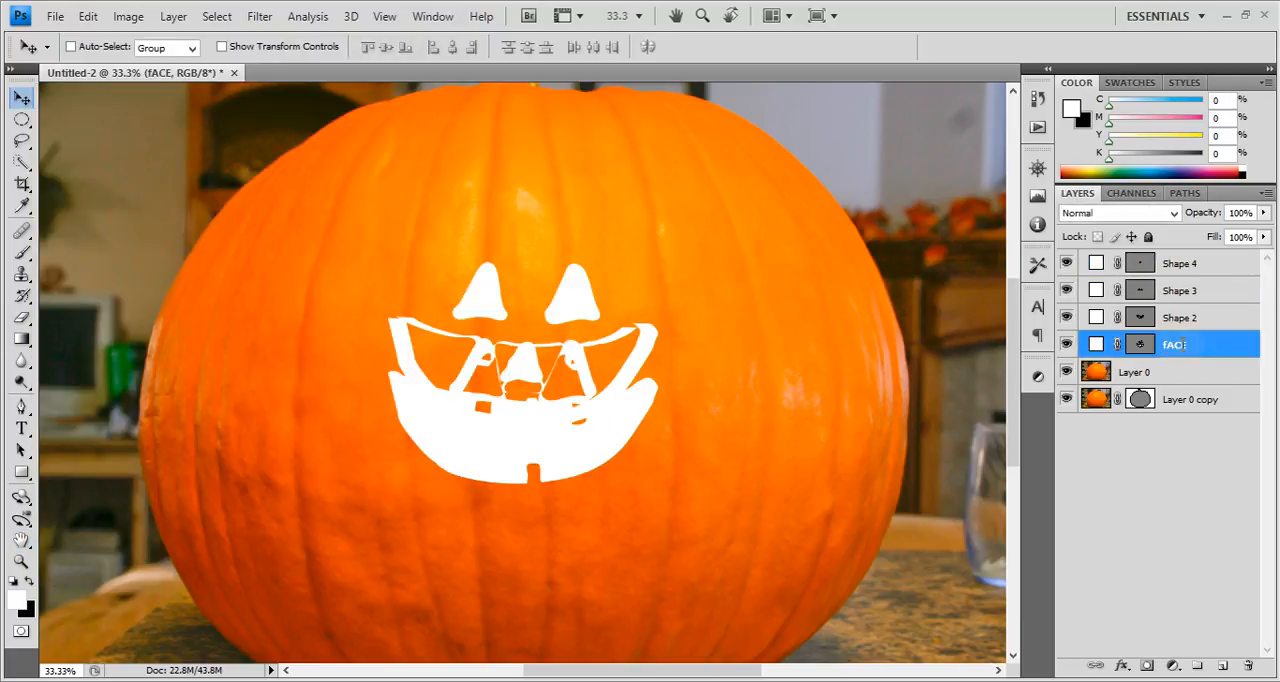
pyautogui.doubleClick(1178, 265)
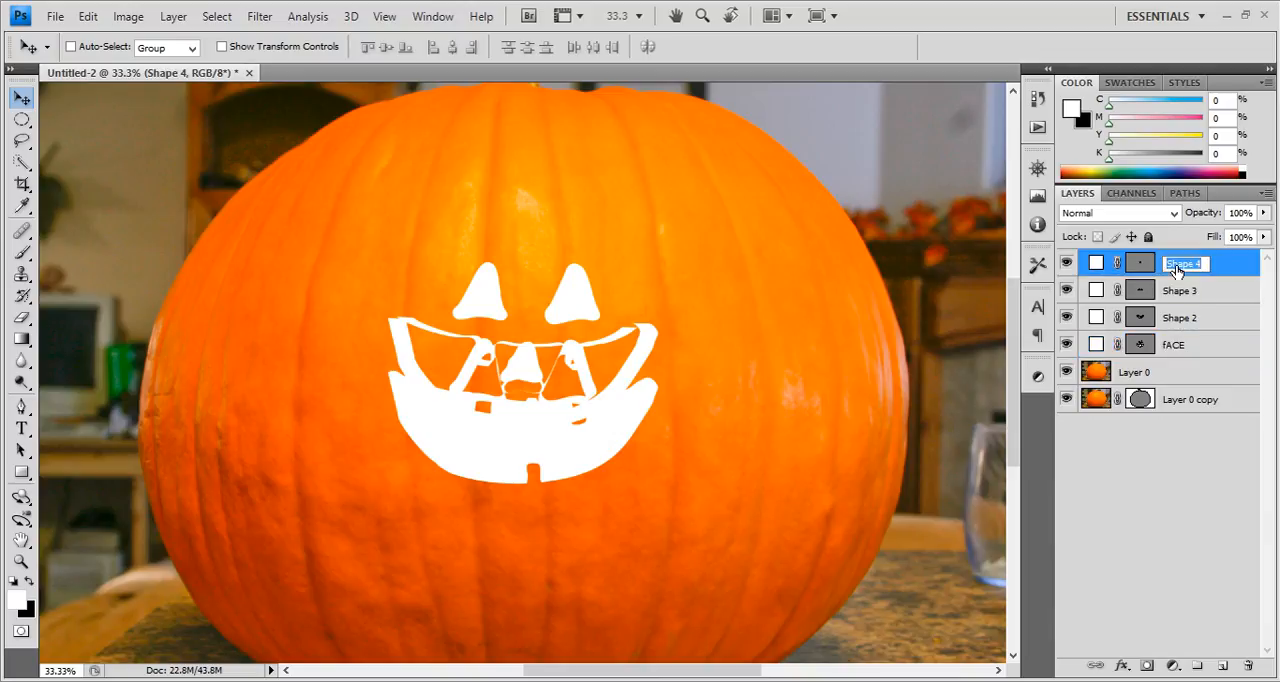
pyautogui.write('Nose')
pyautogui.press('Return')
# Rename the Shape 3 layer as Eyes and the Shape 2 layer as Mouth.
pyautogui.doubleClick(1181, 292)
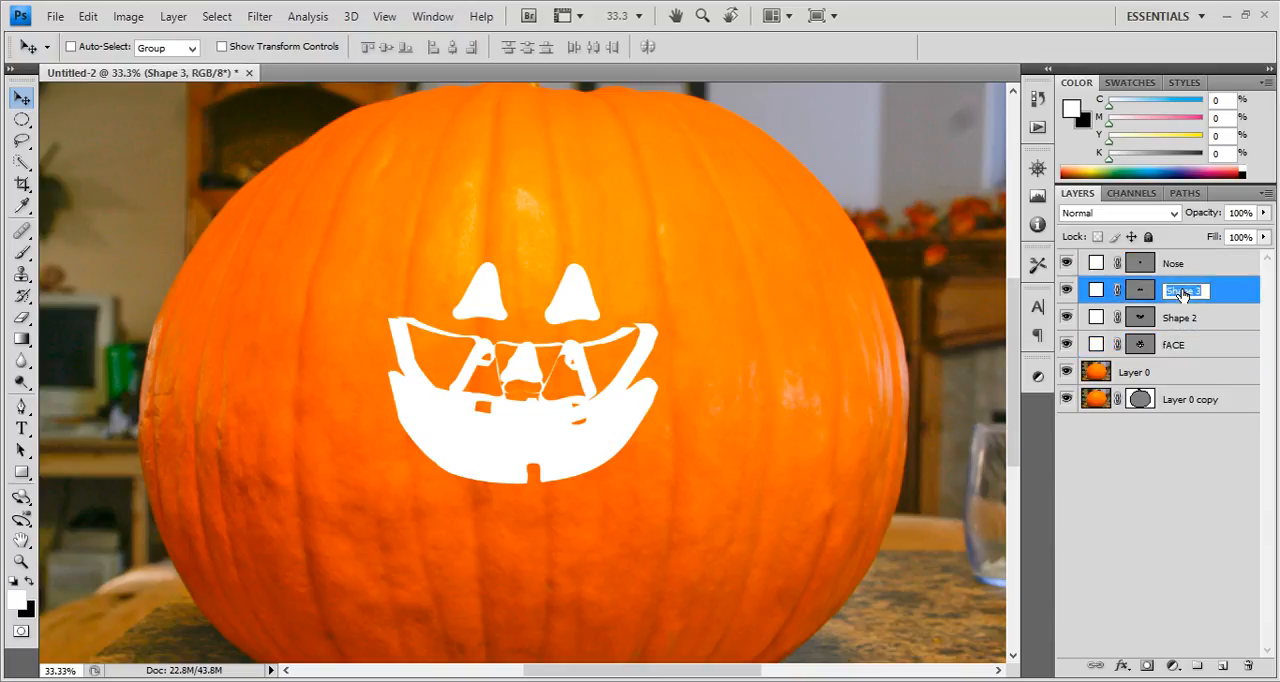
pyautogui.write('Eyes')
pyautogui.press('Return')
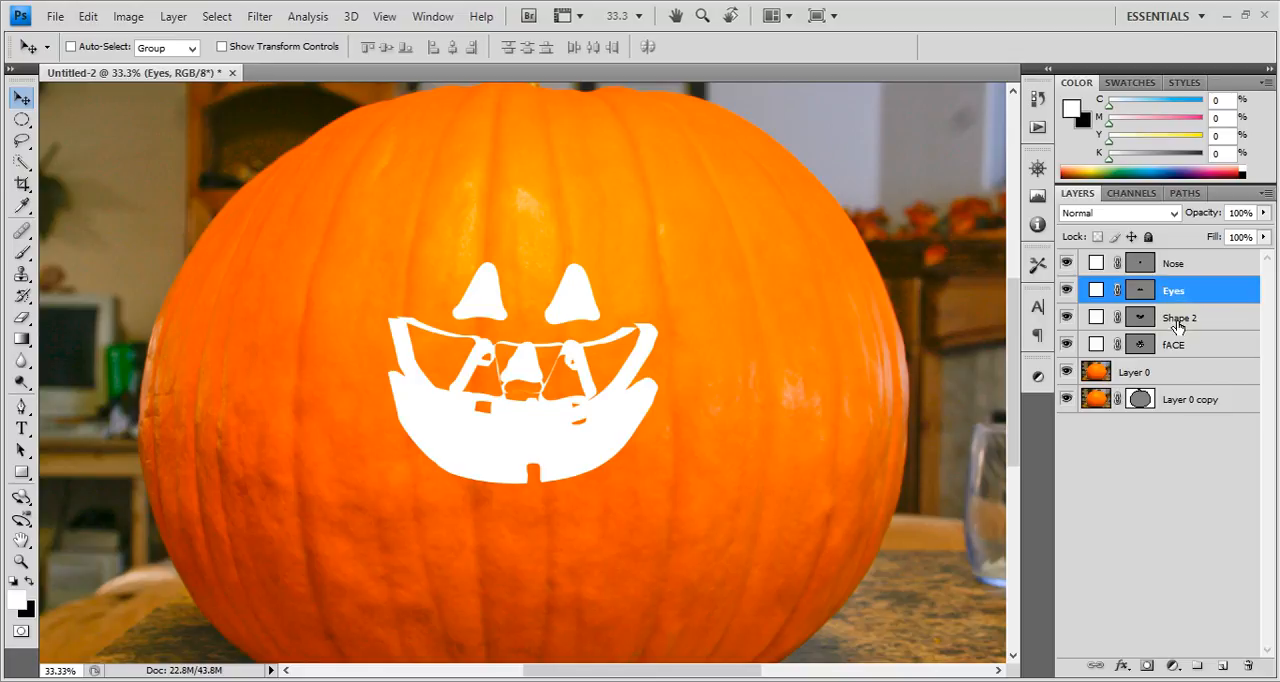
pyautogui.doubleClick(1178, 318)
pyautogui.write('Mouth')
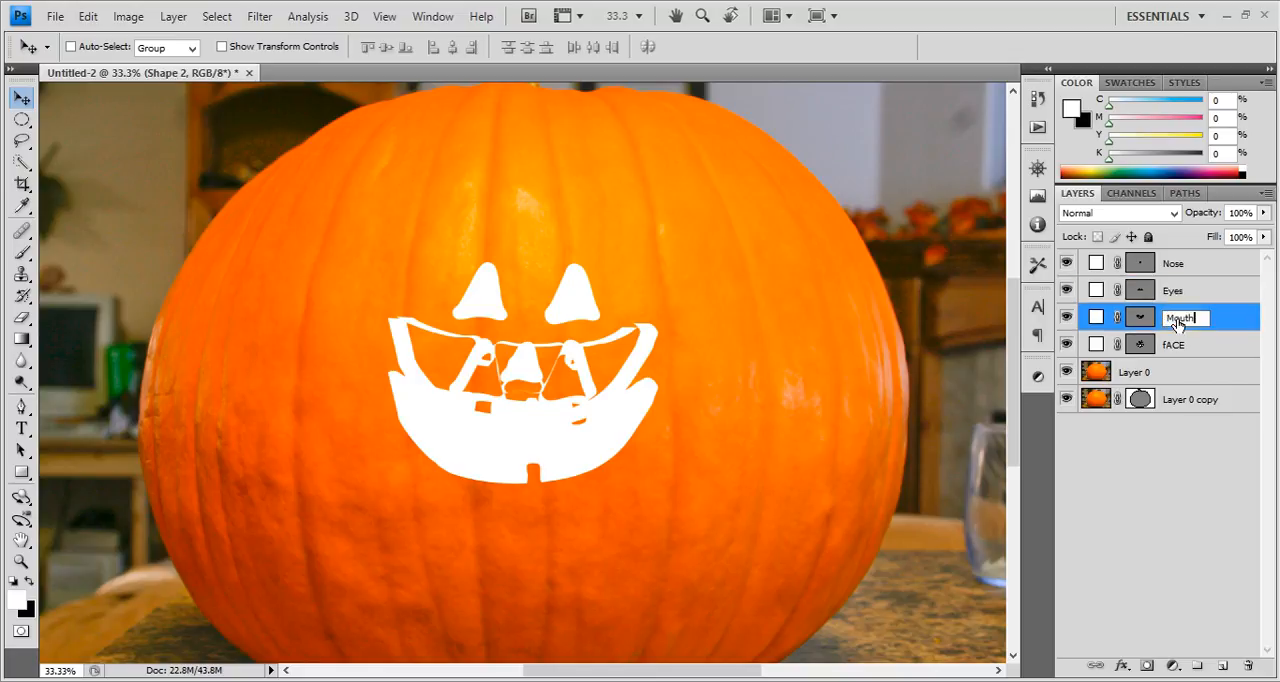
pyautogui.press('Return')
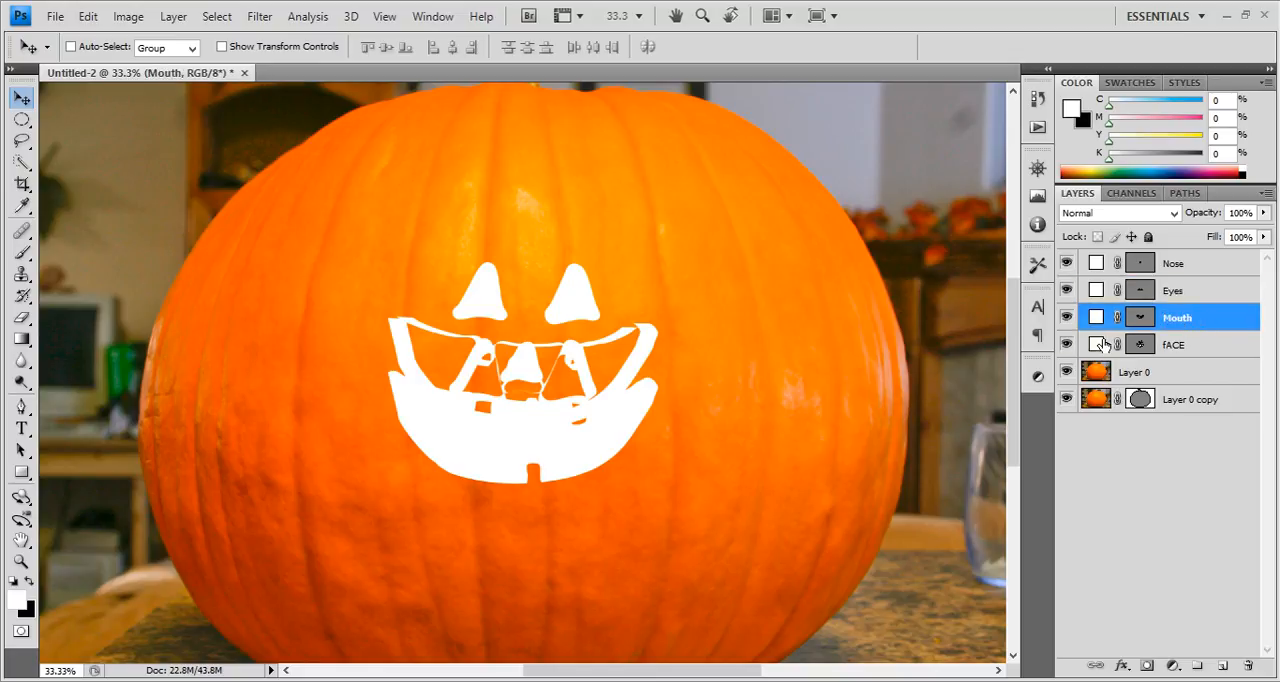
# Recolour the fACE shape layer with a bright orange (fa9400) sampled from the upper part of the pumpkin.
pyautogui.doubleClick(1104, 344)
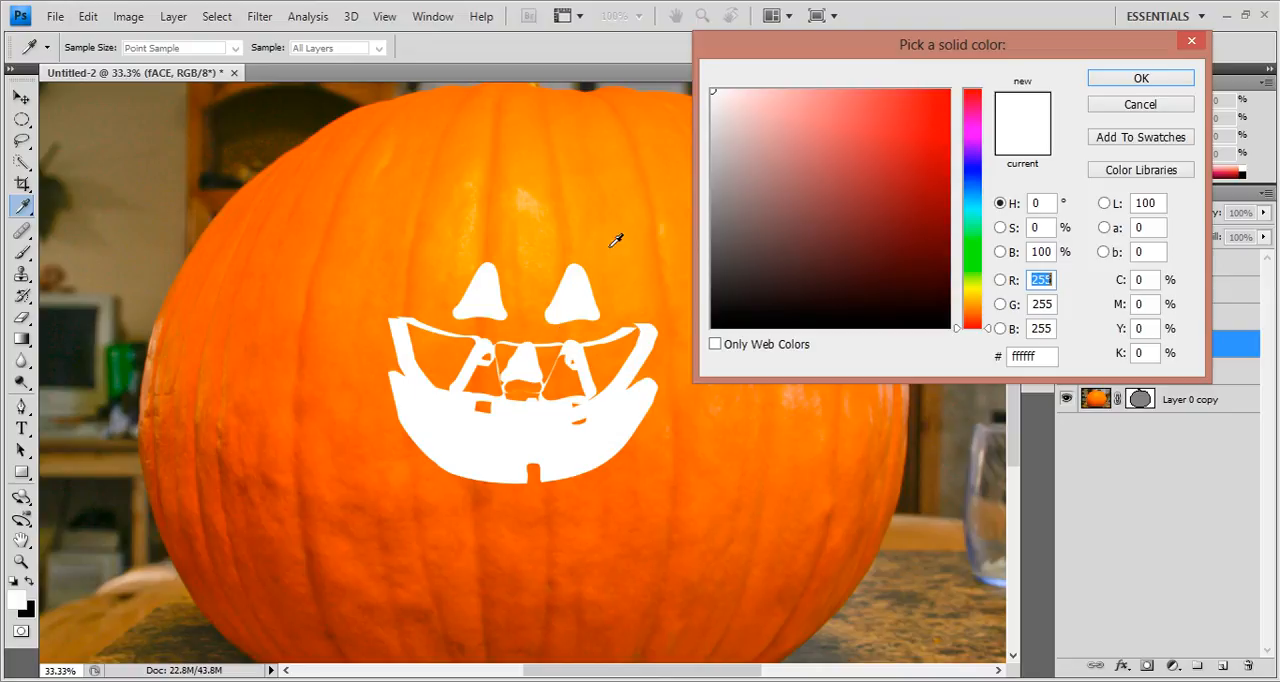
pyautogui.click(619, 245)
pyautogui.click(652, 215)
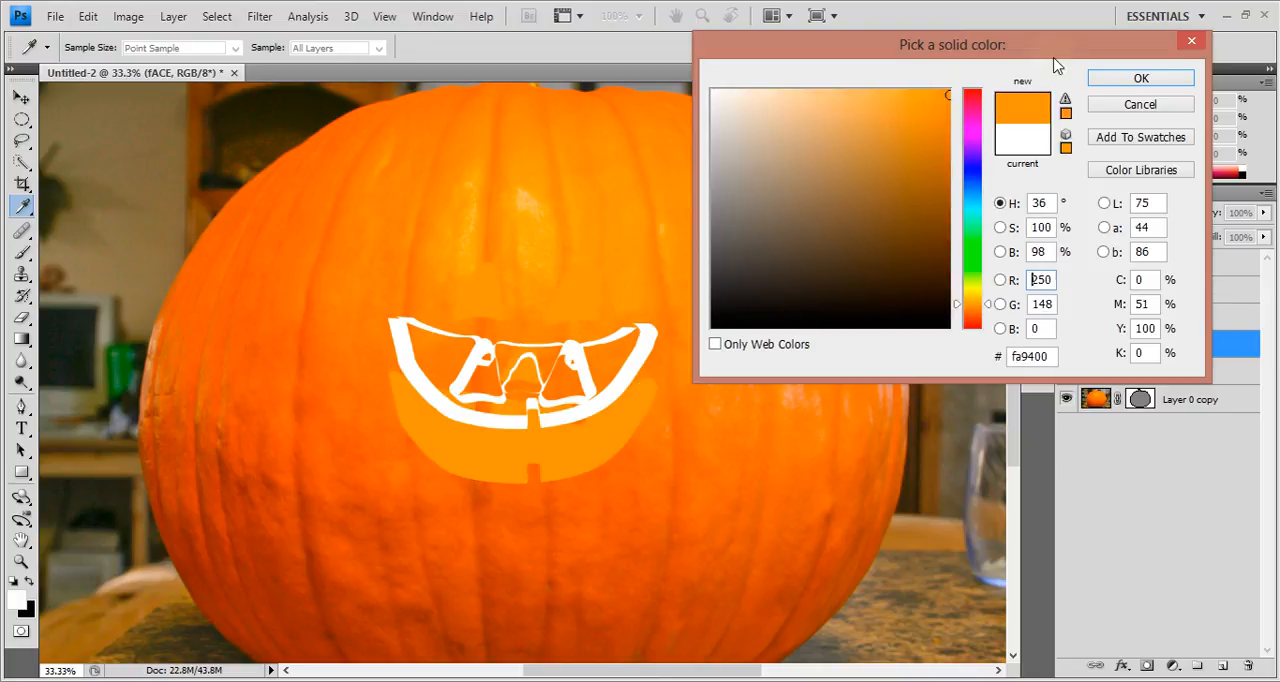
pyautogui.click(1140, 78)
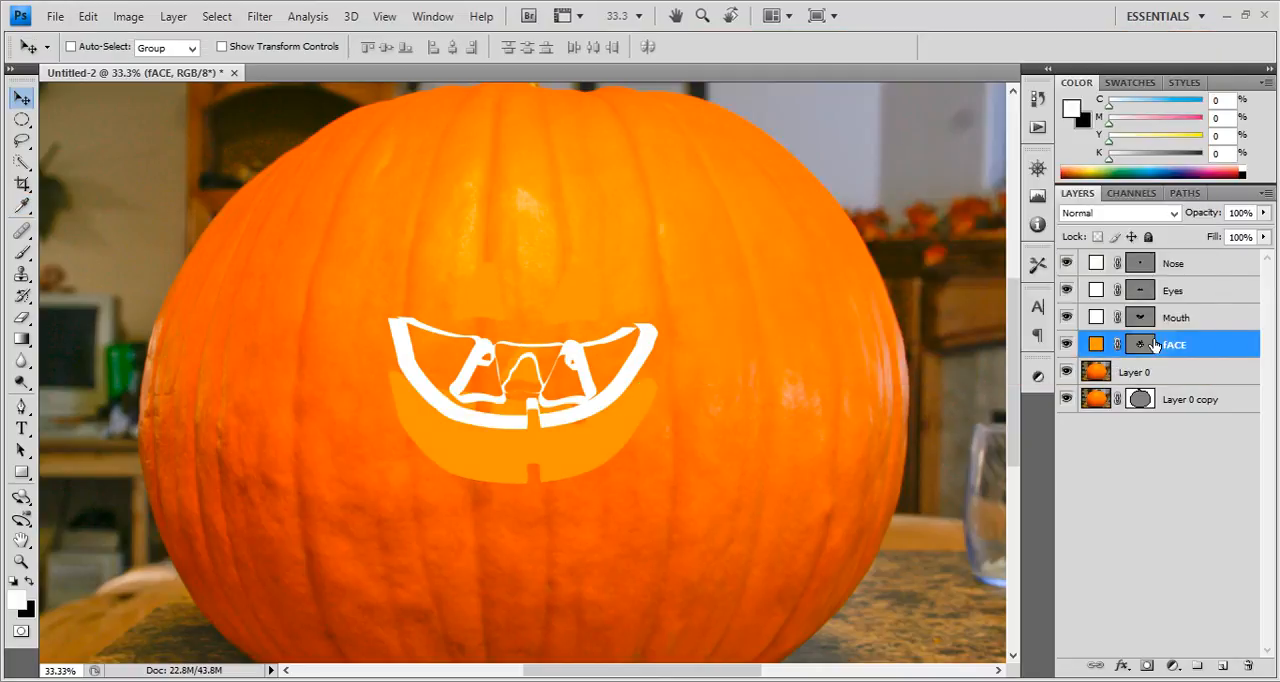
# Recolour the Mouth shape layer with the face's bright orange and darken it to a brownish orange.
pyautogui.doubleClick(1096, 317)
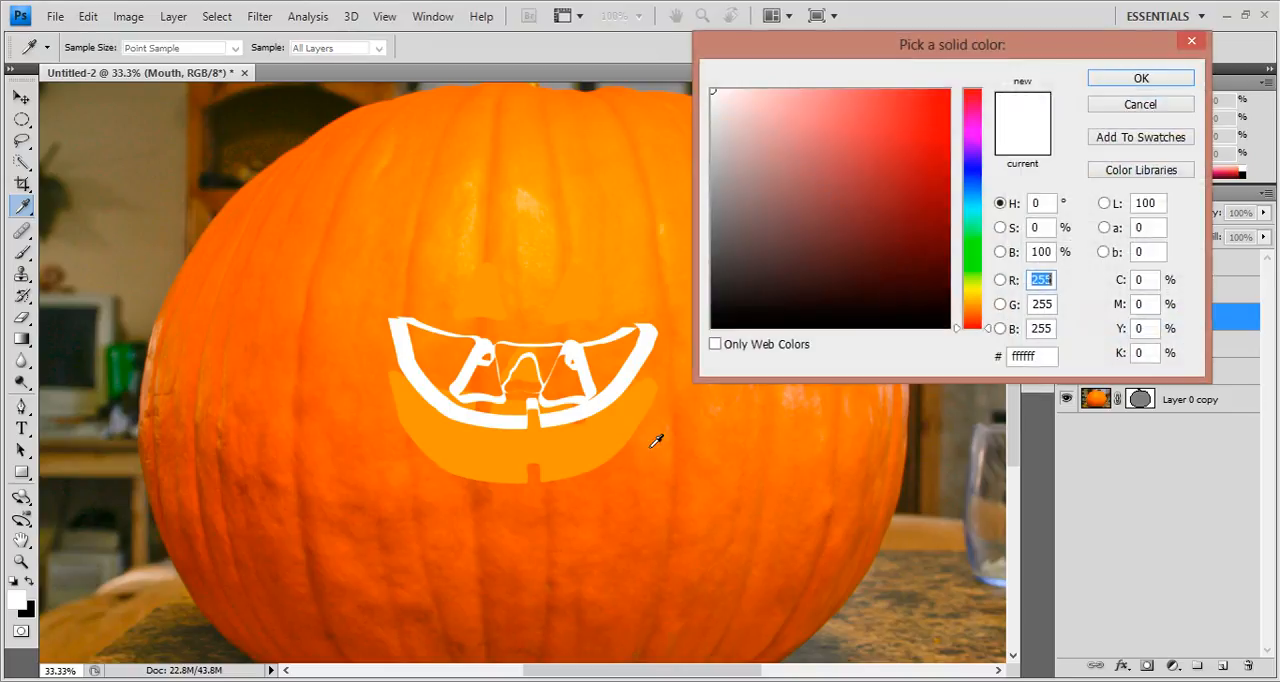
pyautogui.click(655, 441)
pyautogui.click(1122, 82)
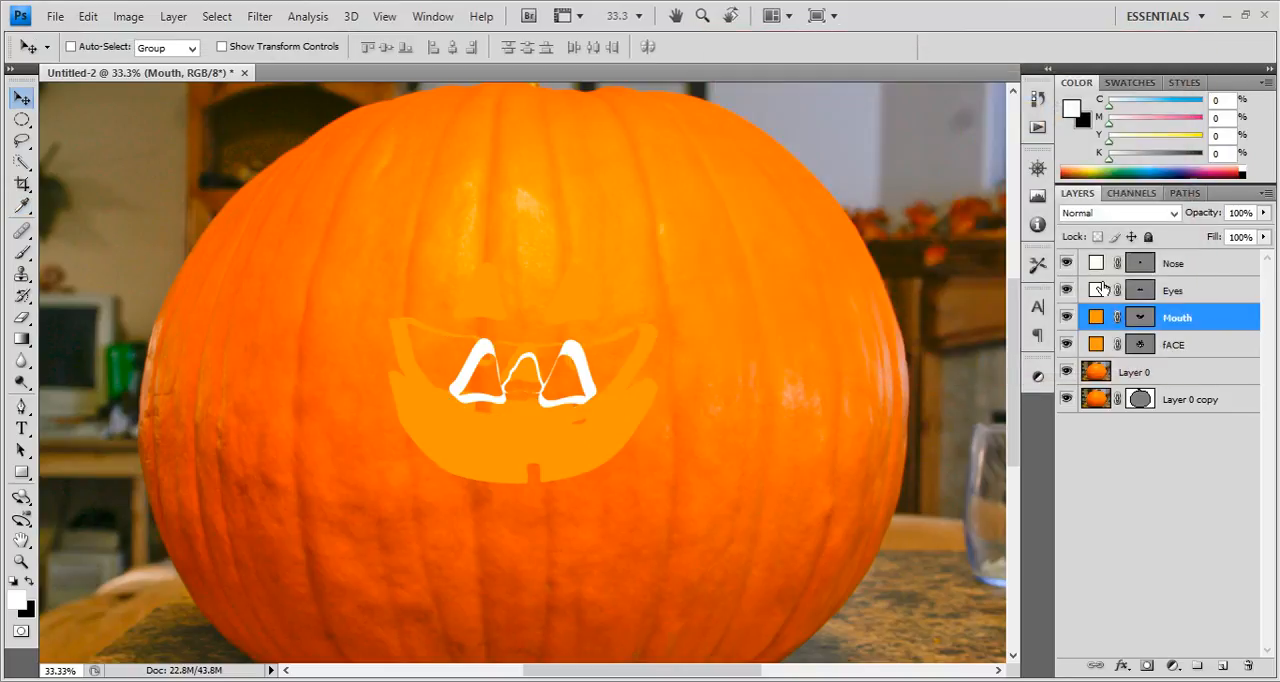
pyautogui.doubleClick(1097, 317)
pyautogui.moveTo(946, 100); pyautogui.dragTo(948, 162)
pyautogui.click(1141, 78)
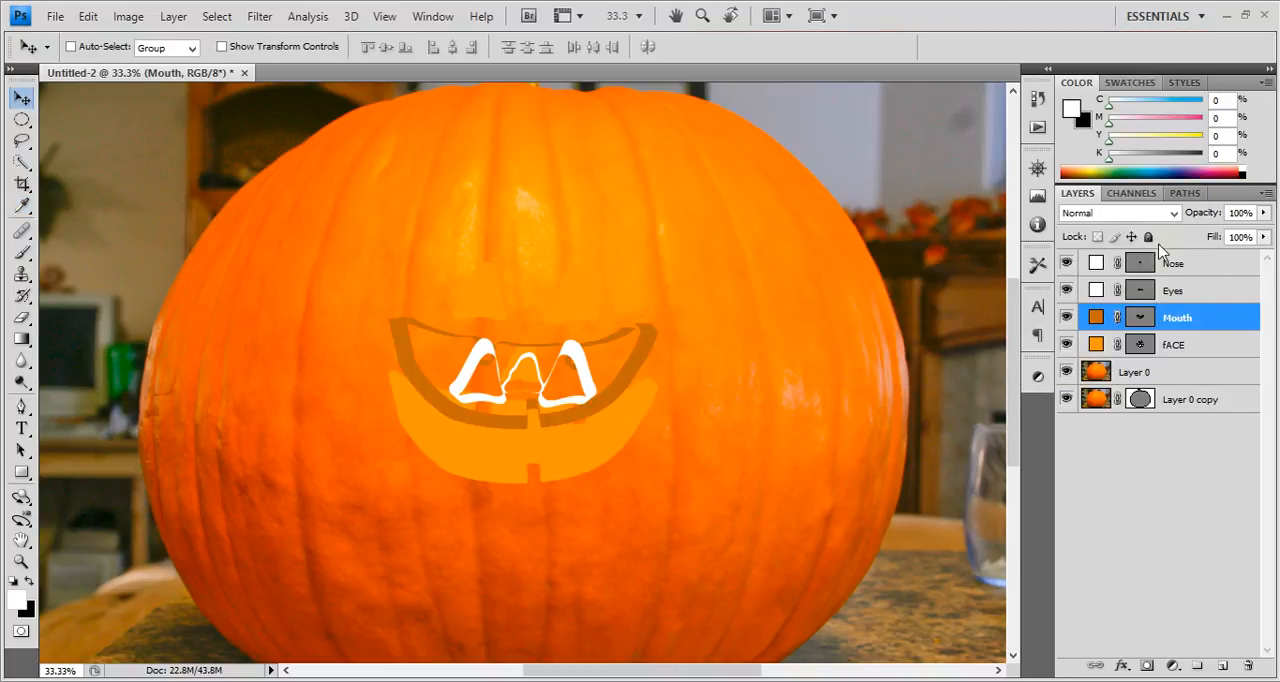
# Recolour the Eyes and Nose shape layers with the dark orange sampled from the mouth's side shape.
pyautogui.click(1098, 289)
pyautogui.doubleClick(1097, 289)
pyautogui.click(623, 371)
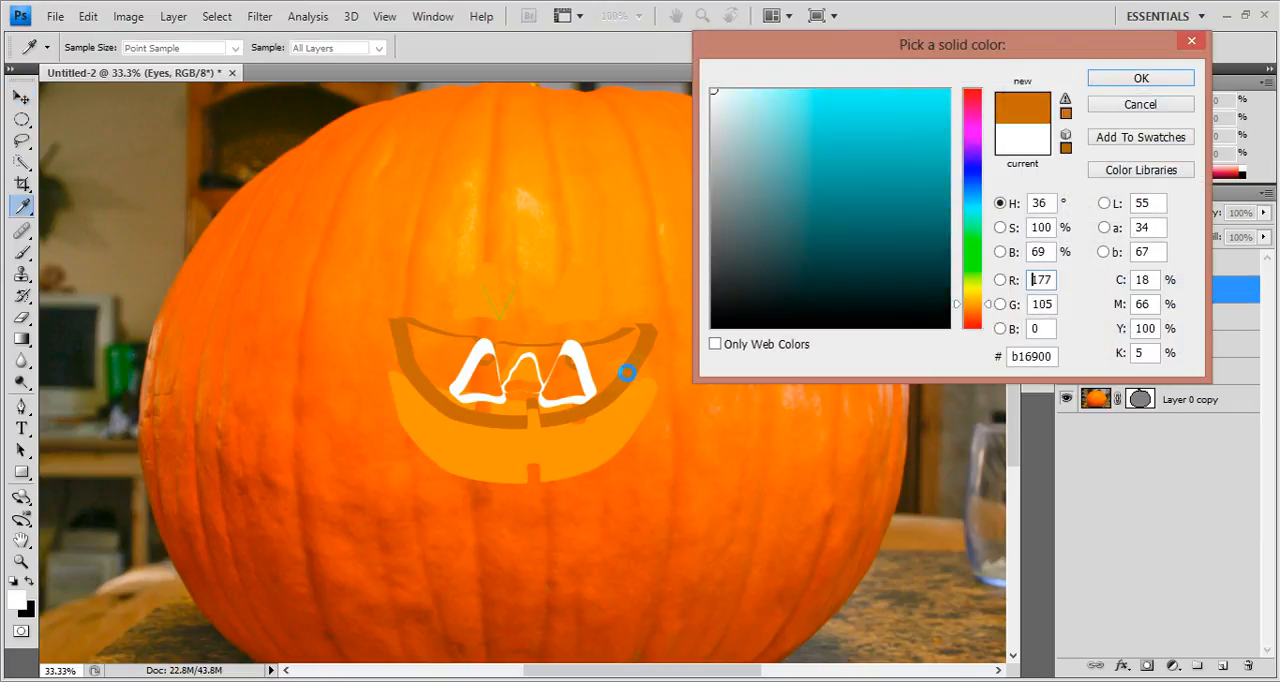
pyautogui.click(1162, 78)
pyautogui.click(1098, 261)
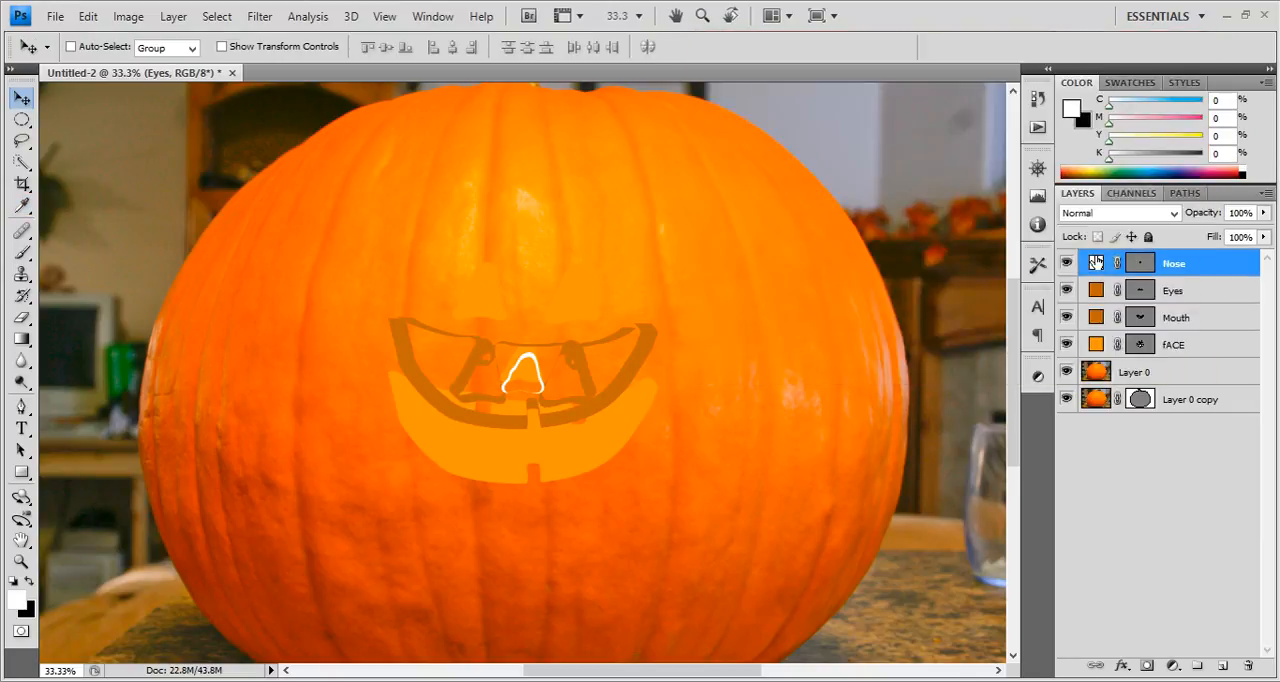
pyautogui.doubleClick(1097, 261)
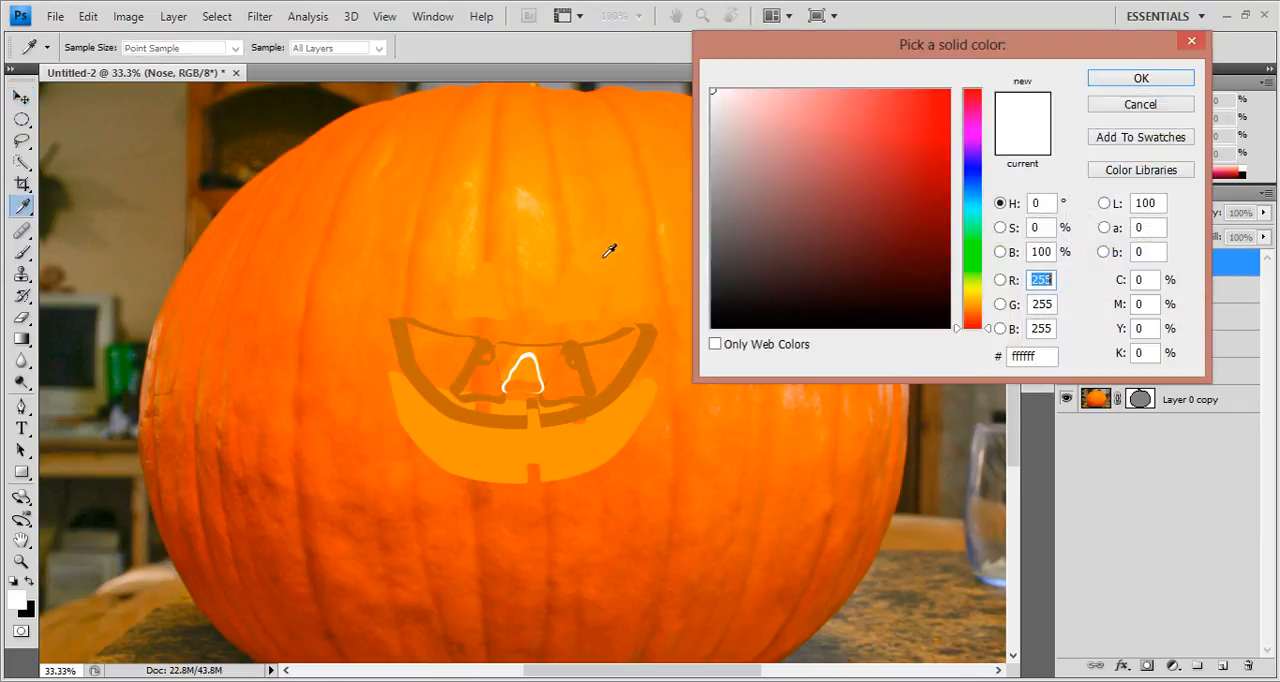
pyautogui.click(579, 348)
pyautogui.click(1141, 78)
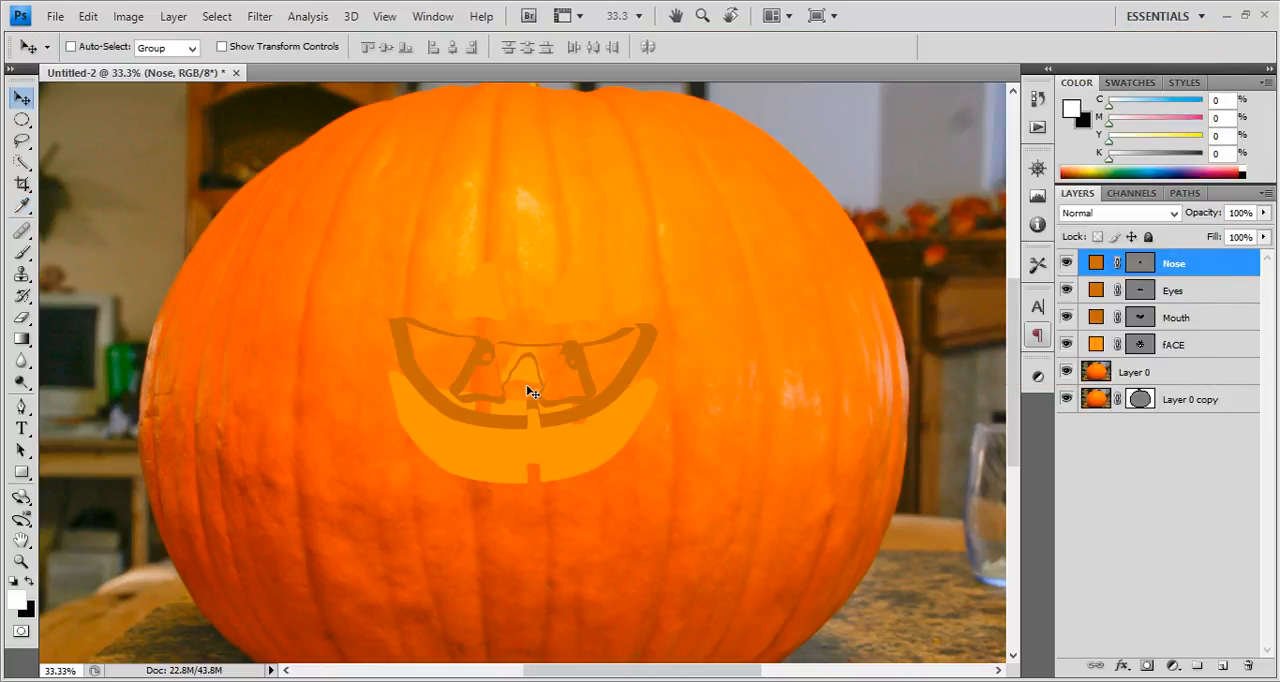
# Move the Nose side shape into place so it fits closely around the front nose shape.
pyautogui.moveTo(526, 384); pyautogui.dragTo(529, 374)
pyautogui.hotkey('ctrl', '+')
pyautogui.hotkey('ctrl', '+')
pyautogui.hotkey('ctrl', '+')
pyautogui.hotkey('ctrl', '+')
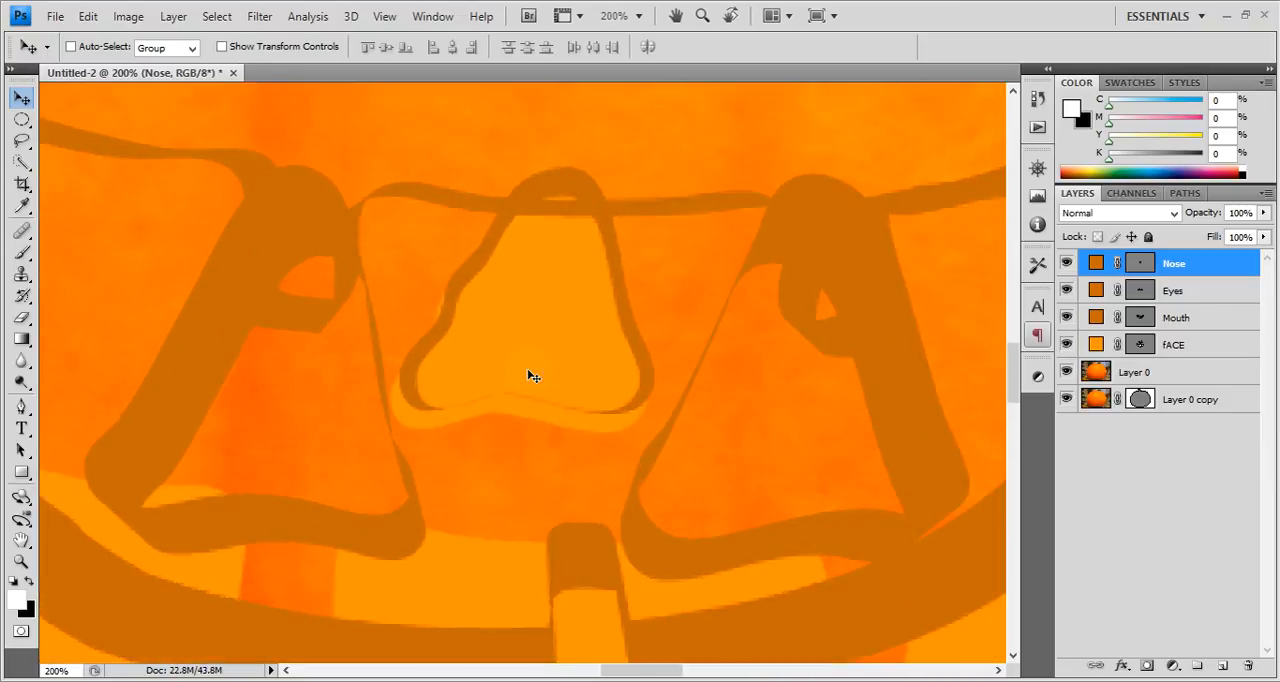
pyautogui.press('Down')
pyautogui.press('Down')
pyautogui.press('Down')
pyautogui.press('Down')
pyautogui.press('Down')
pyautogui.press('Left')
pyautogui.press('Left')
pyautogui.press('Left')
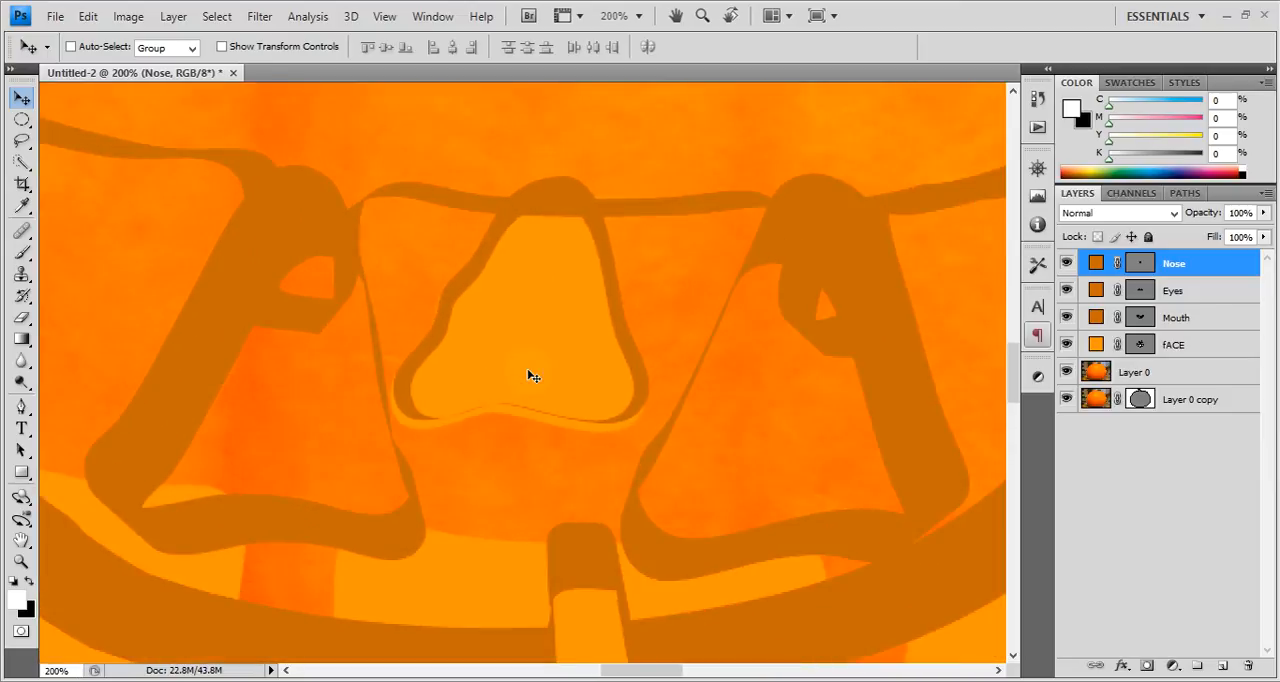
pyautogui.press('Down')
pyautogui.press('Down')
pyautogui.press('Down')
pyautogui.press('Left')
pyautogui.press('Left')
pyautogui.press('Down')
pyautogui.press('Right')
pyautogui.press('Left')
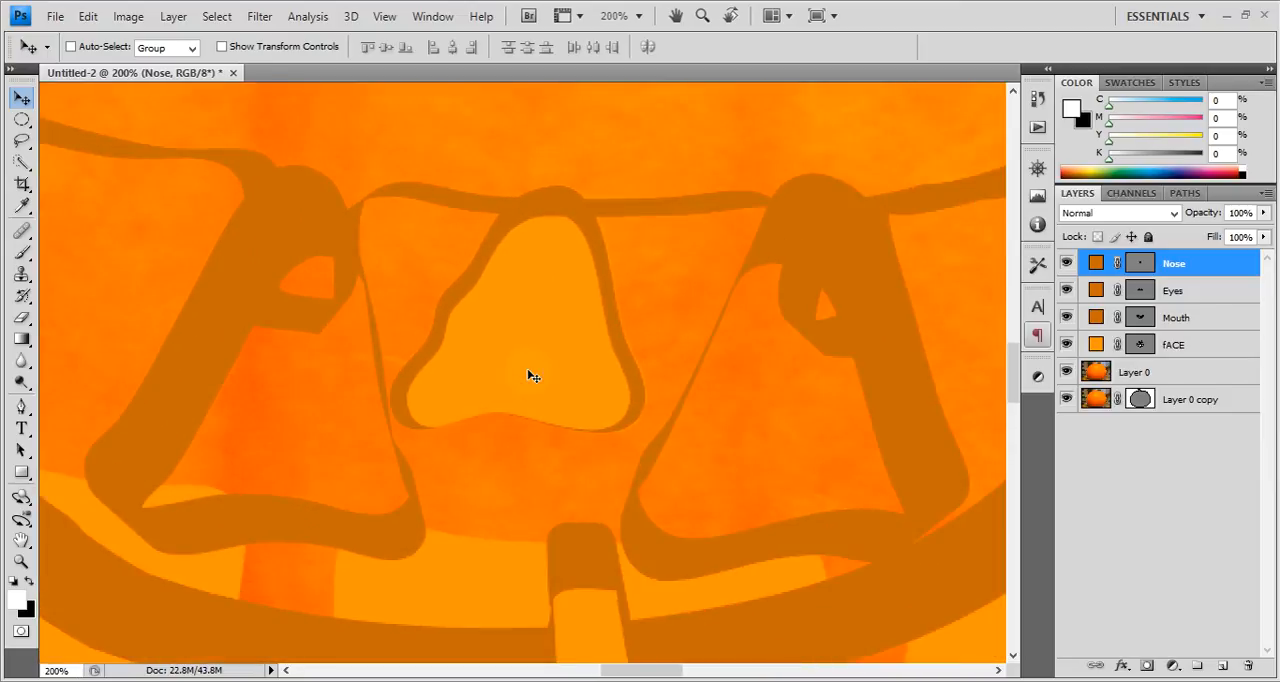
pyautogui.press('Right')
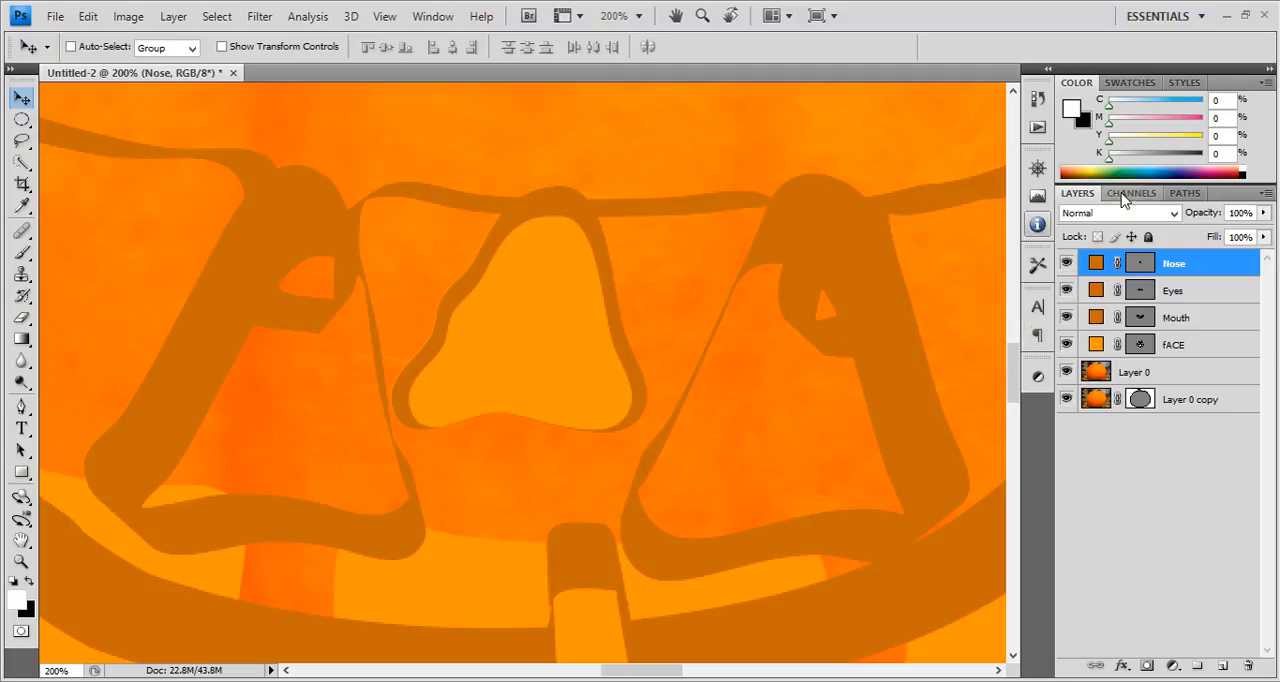
# Move the Eyes side shapes up and fine-tune their position so they line up with the front eye shapes.
pyautogui.moveTo(611, 151); pyautogui.dragTo(580, 494)
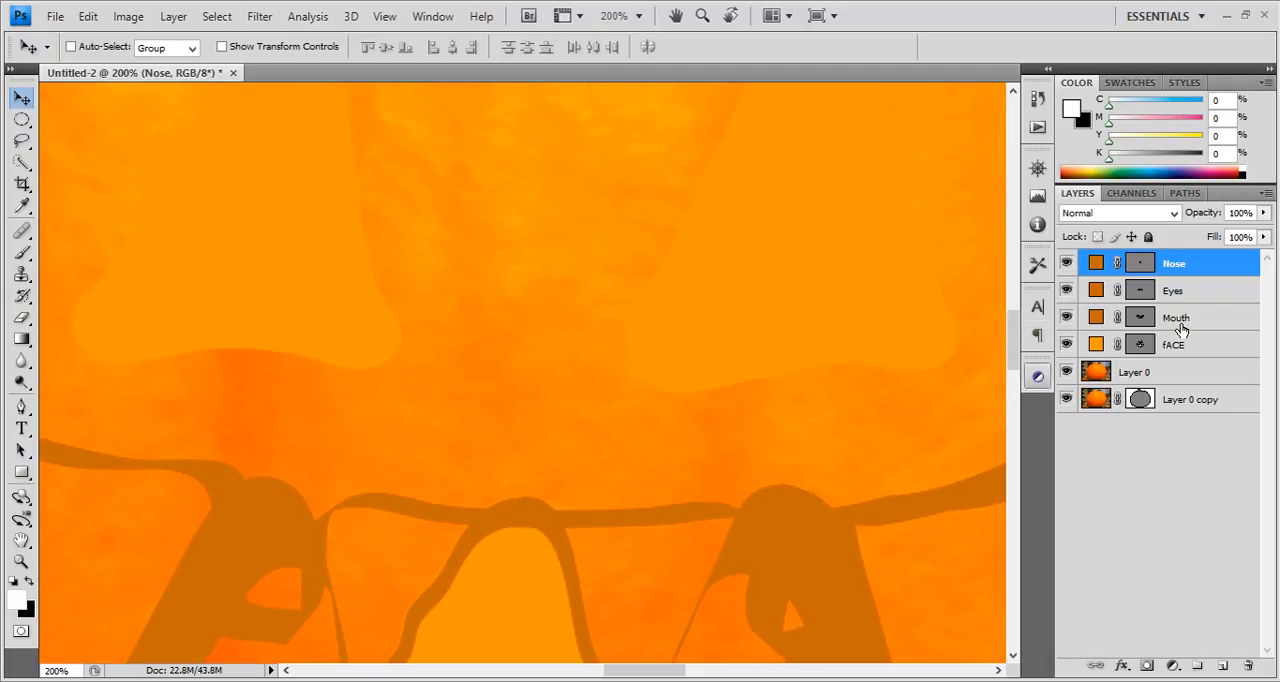
pyautogui.click(1210, 296)
pyautogui.hotkey('shift', 'Up')
pyautogui.hotkey('shift', 'Up')
pyautogui.hotkey('shift', 'Up')
pyautogui.hotkey('shift', 'Up')
pyautogui.hotkey('shift', 'Up')
pyautogui.hotkey('shift', 'Up')
pyautogui.hotkey('shift', 'Up')
pyautogui.hotkey('shift', 'Up')
pyautogui.hotkey('shift', 'Up')
pyautogui.hotkey('shift', 'Up')
pyautogui.hotkey('shift', 'Up')
pyautogui.hotkey('shift', 'Up')
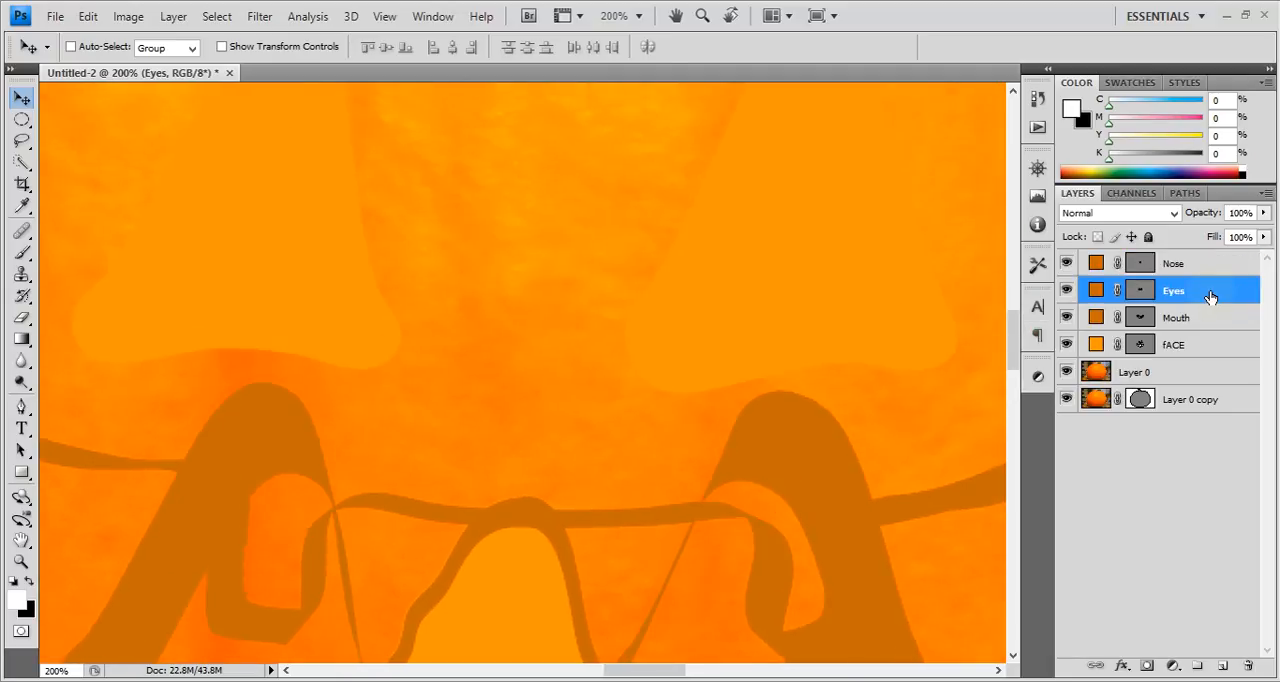
pyautogui.hotkey('shift', 'Up')
pyautogui.hotkey('shift', 'Up')
pyautogui.hotkey('shift', 'Up')
pyautogui.hotkey('shift', 'Up')
pyautogui.hotkey('shift', 'Up')
pyautogui.hotkey('shift', 'Up')
pyautogui.hotkey('shift', 'Up')
pyautogui.hotkey('shift', 'Up')
pyautogui.hotkey('shift', 'Up')
pyautogui.hotkey('shift', 'Up')
pyautogui.hotkey('shift', 'Up')
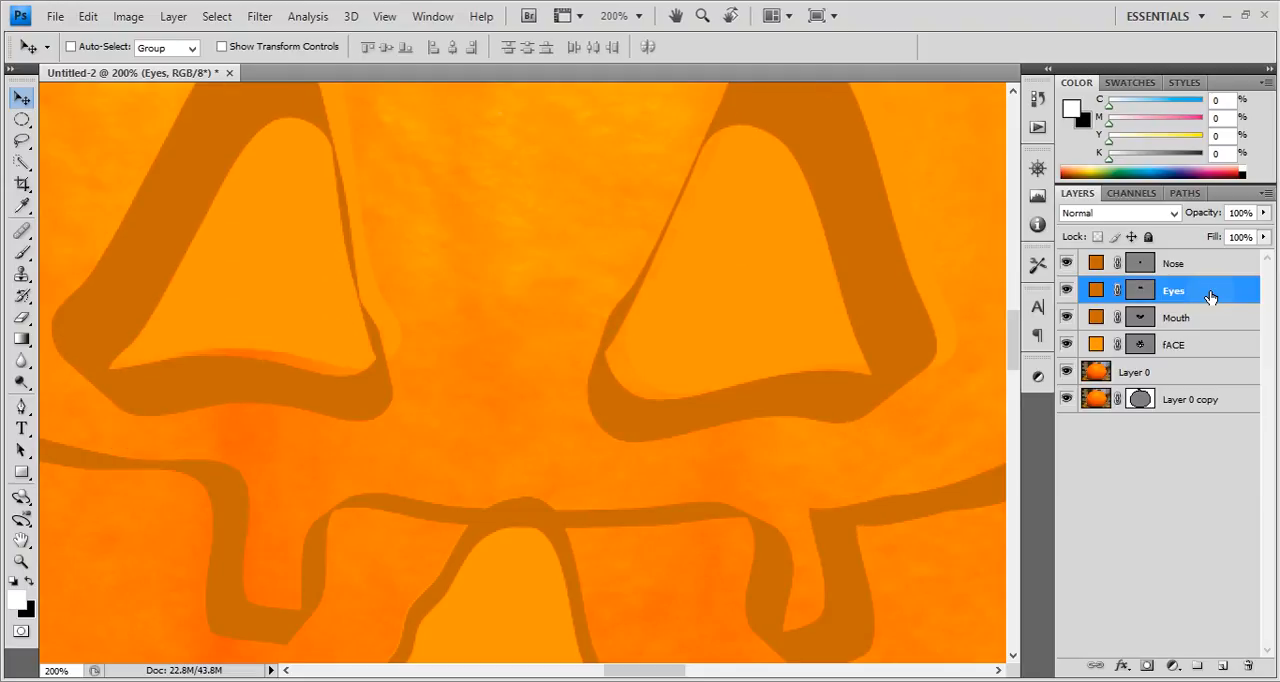
pyautogui.press('Left')
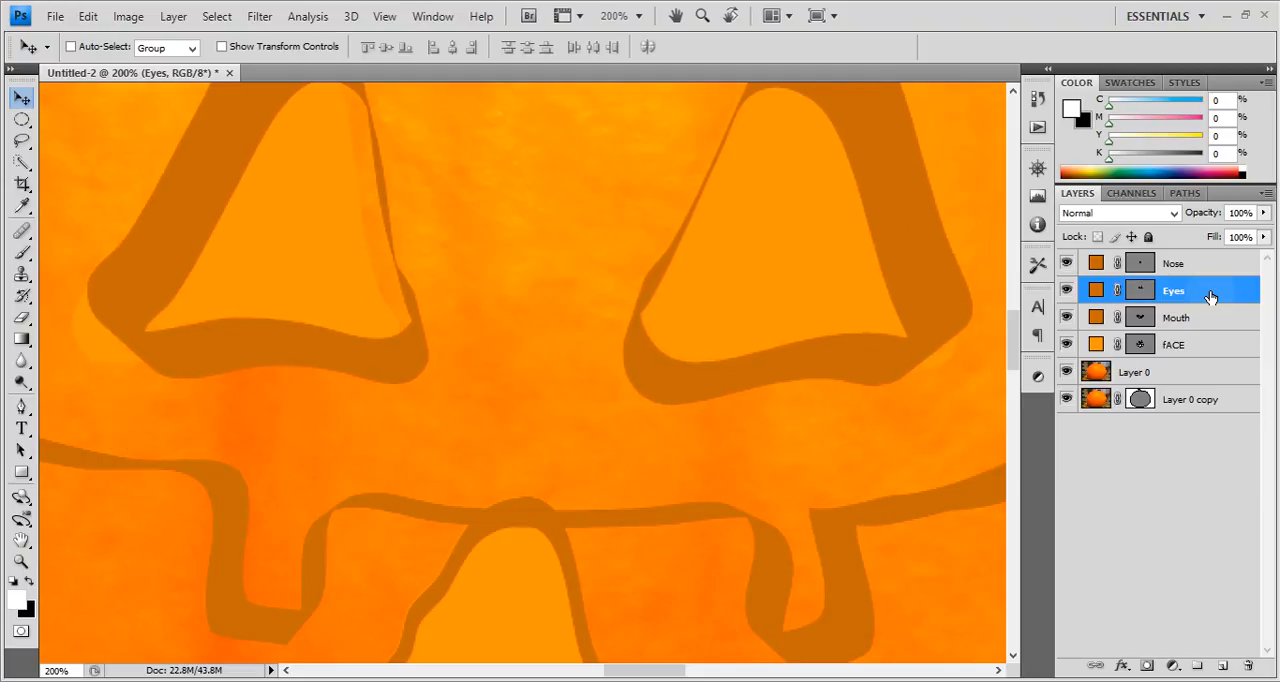
pyautogui.press('Left')
pyautogui.hotkey('shift', 'Up')
pyautogui.press('Left')
pyautogui.press('Left')
pyautogui.press('Down')
pyautogui.press('Down')
pyautogui.press('Down')
pyautogui.press('Left')
pyautogui.press('Left')
pyautogui.press('Left')
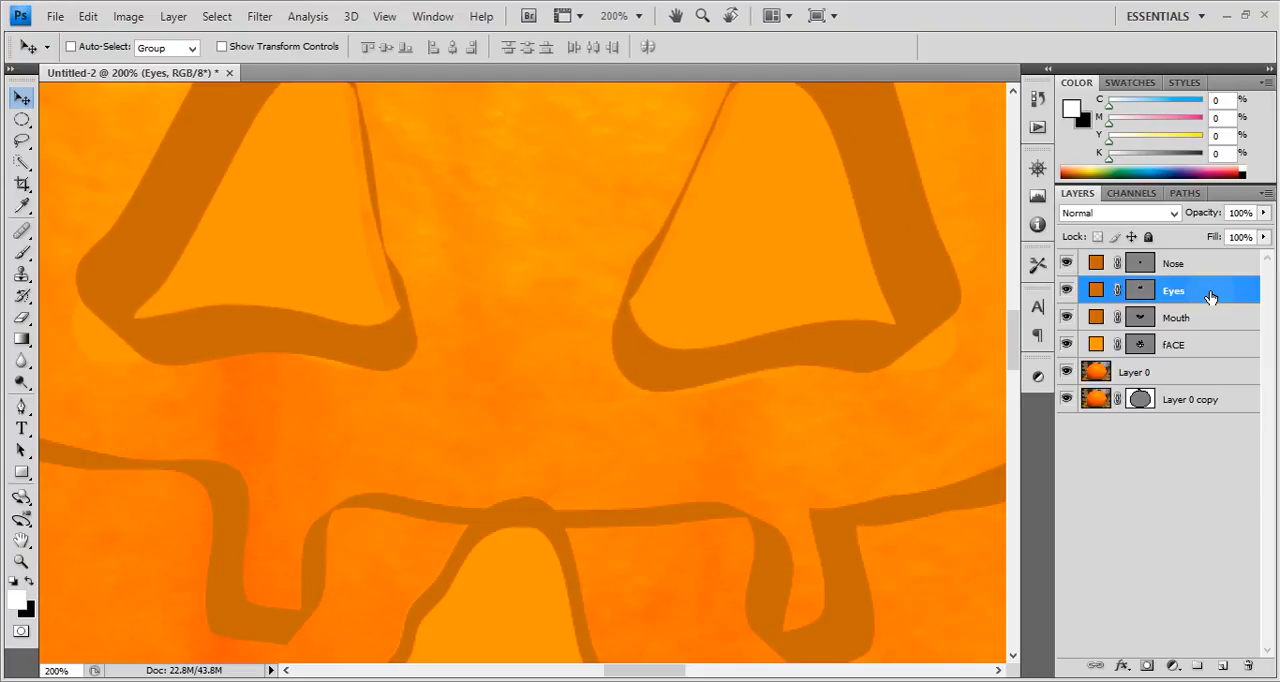
pyautogui.hotkey('shift', 'Left')
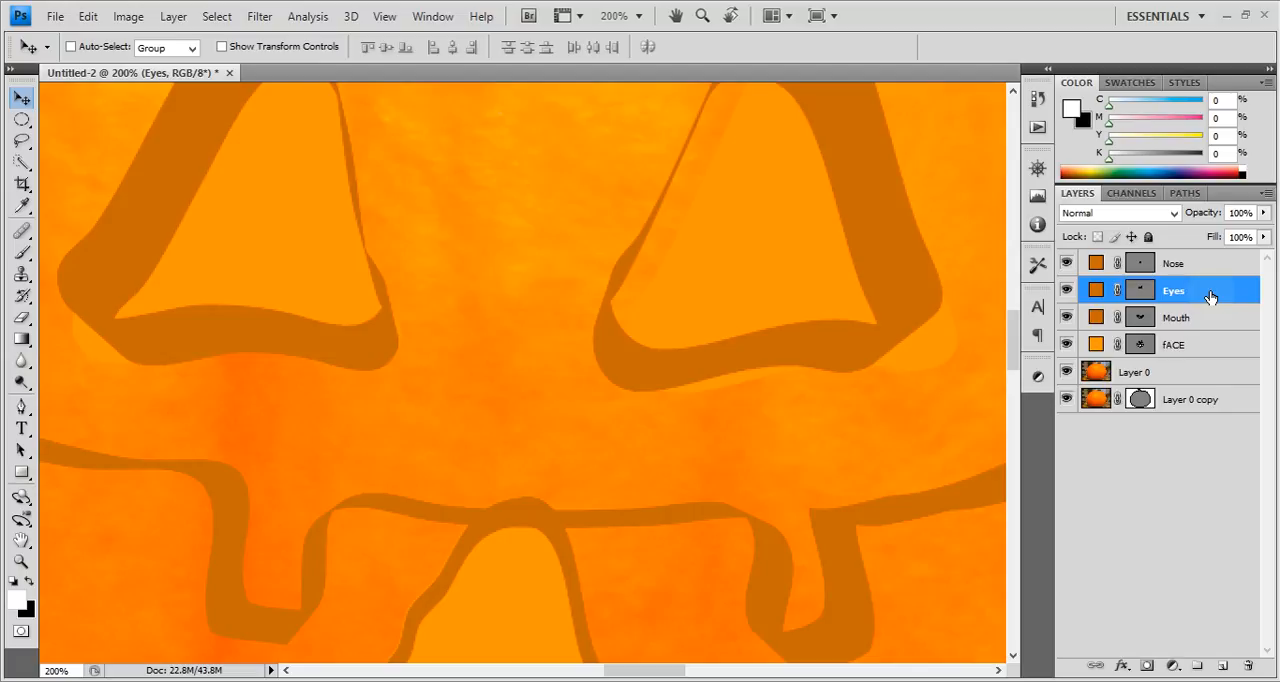
pyautogui.hotkey('ctrl', '-')
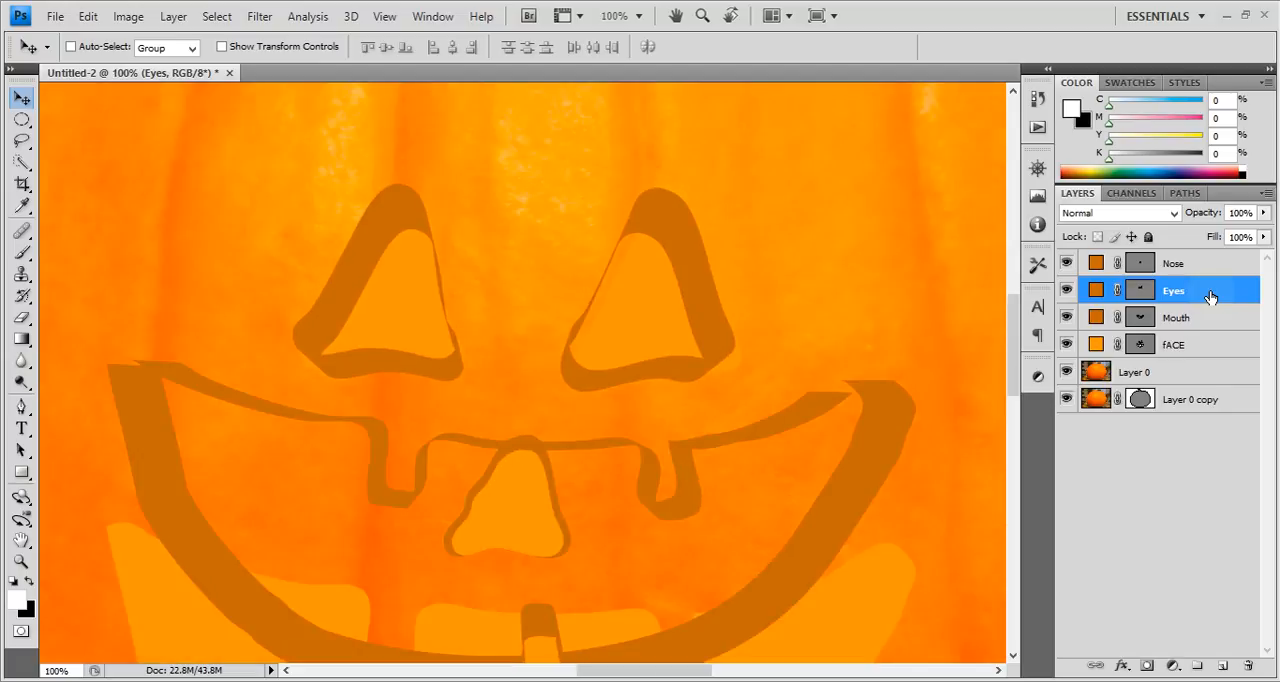
pyautogui.hotkey('shift', 'Down')
pyautogui.hotkey('shift', 'Down')
pyautogui.hotkey('shift', 'Down')
pyautogui.hotkey('shift', 'Right')
pyautogui.hotkey('shift', 'Up')
pyautogui.hotkey('shift', 'Up')
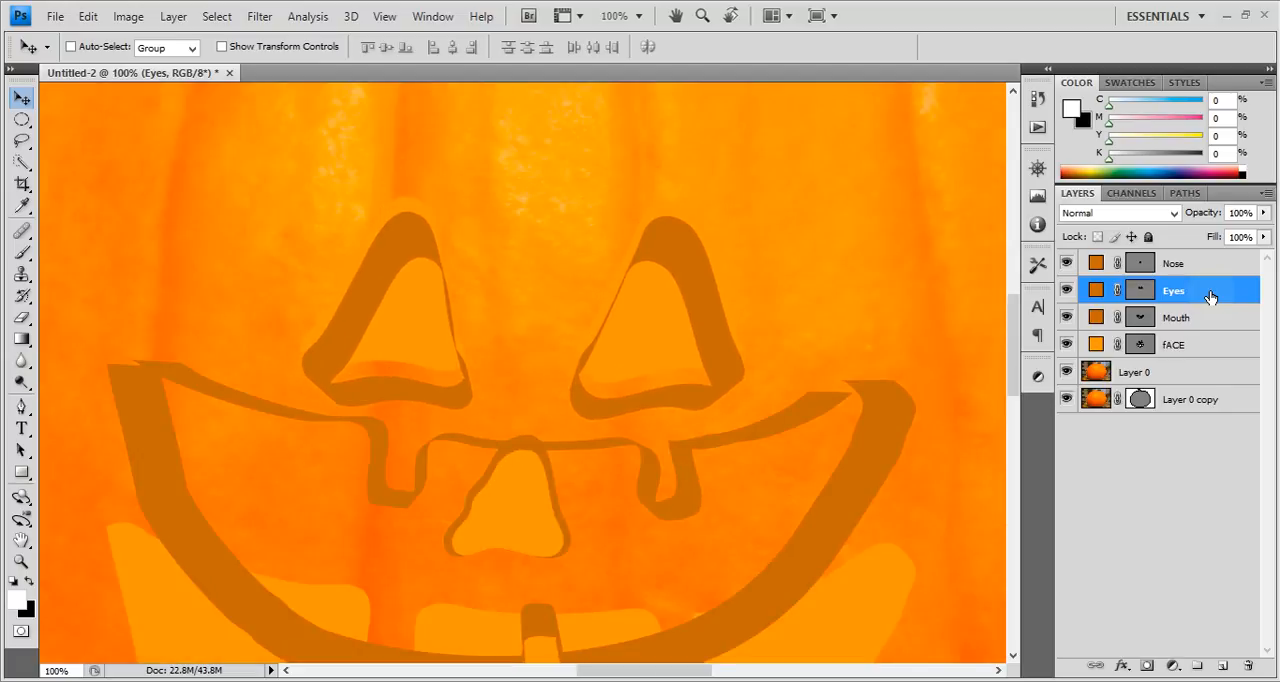
pyautogui.press('Up')
pyautogui.press('Up')
pyautogui.press('Up')
pyautogui.press('Up')
pyautogui.press('Up')
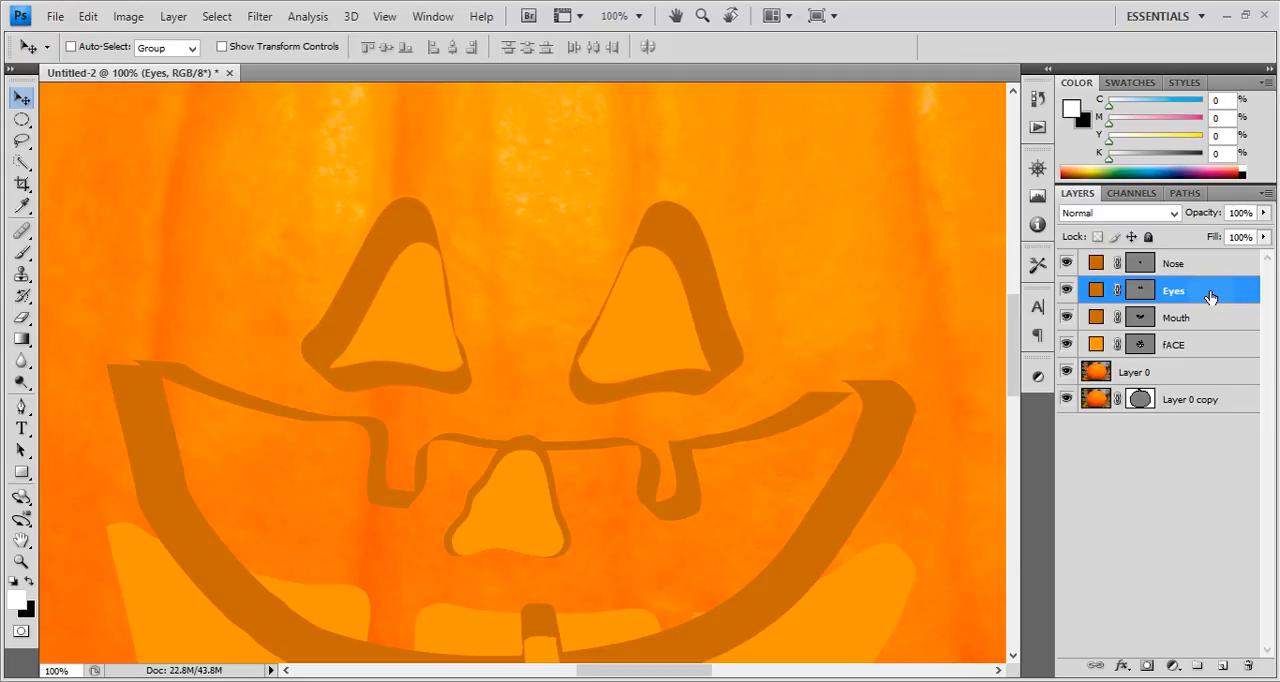
# Move the Mouth side shape down until it lines up with the front mouth shape, and toggle its visibility to check the alignment.
pyautogui.click(1206, 319)
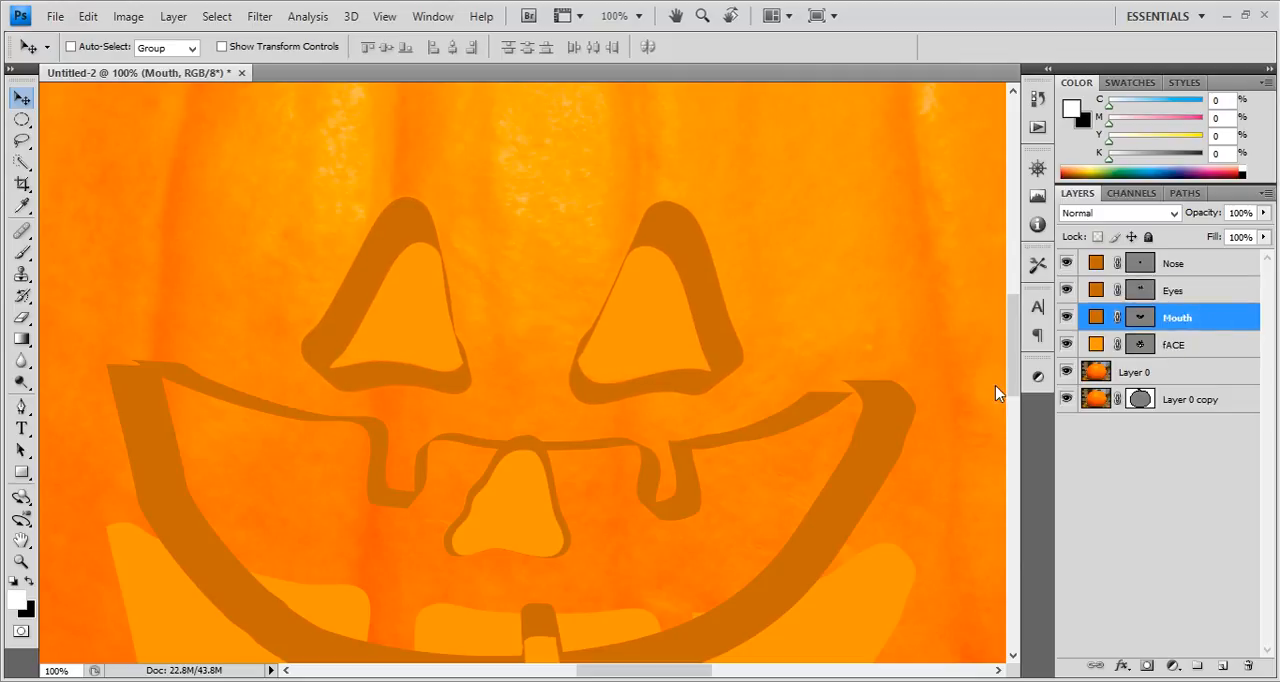
pyautogui.scroll(-10, 687, 444)
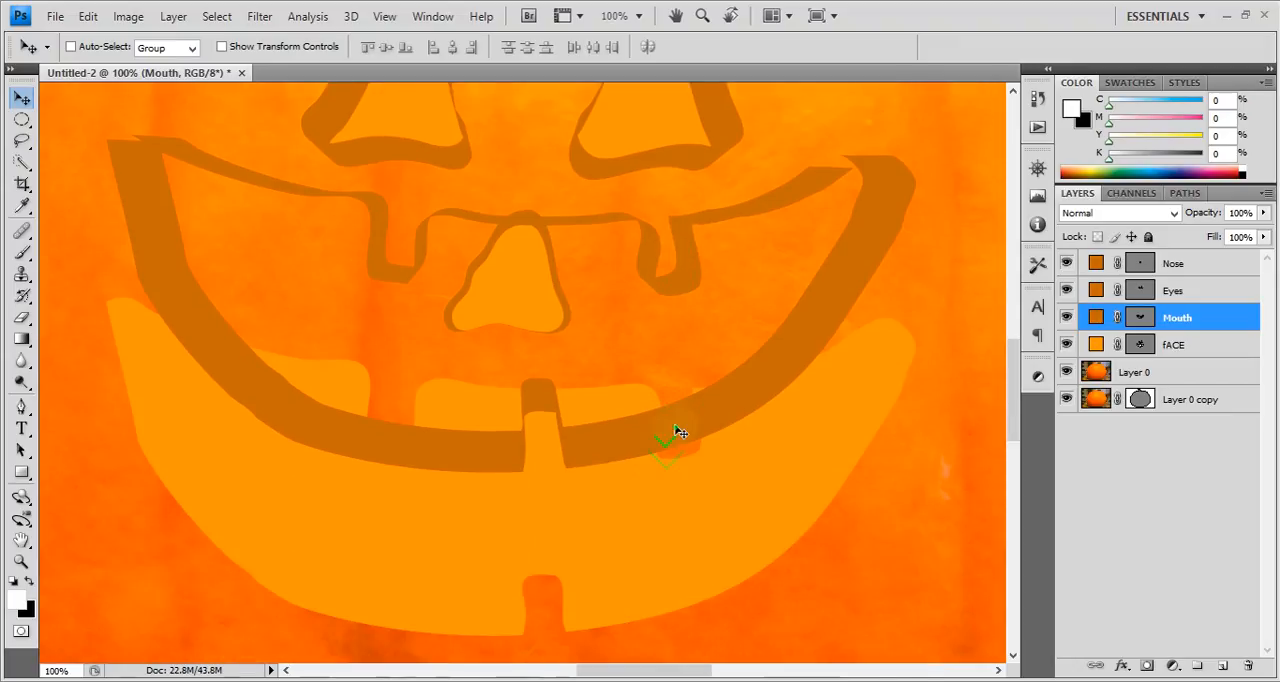
pyautogui.hotkey('shift', 'Down')
pyautogui.hotkey('shift', 'Down')
pyautogui.hotkey('shift', 'Down')
pyautogui.hotkey('shift', 'Down')
pyautogui.hotkey('shift', 'Down')
pyautogui.hotkey('shift', 'Down')
pyautogui.hotkey('shift', 'Down')
pyautogui.hotkey('shift', 'Down')
pyautogui.hotkey('shift', 'Down')
pyautogui.hotkey('shift', 'Down')
pyautogui.hotkey('shift', 'Down')
pyautogui.hotkey('shift', 'Down')
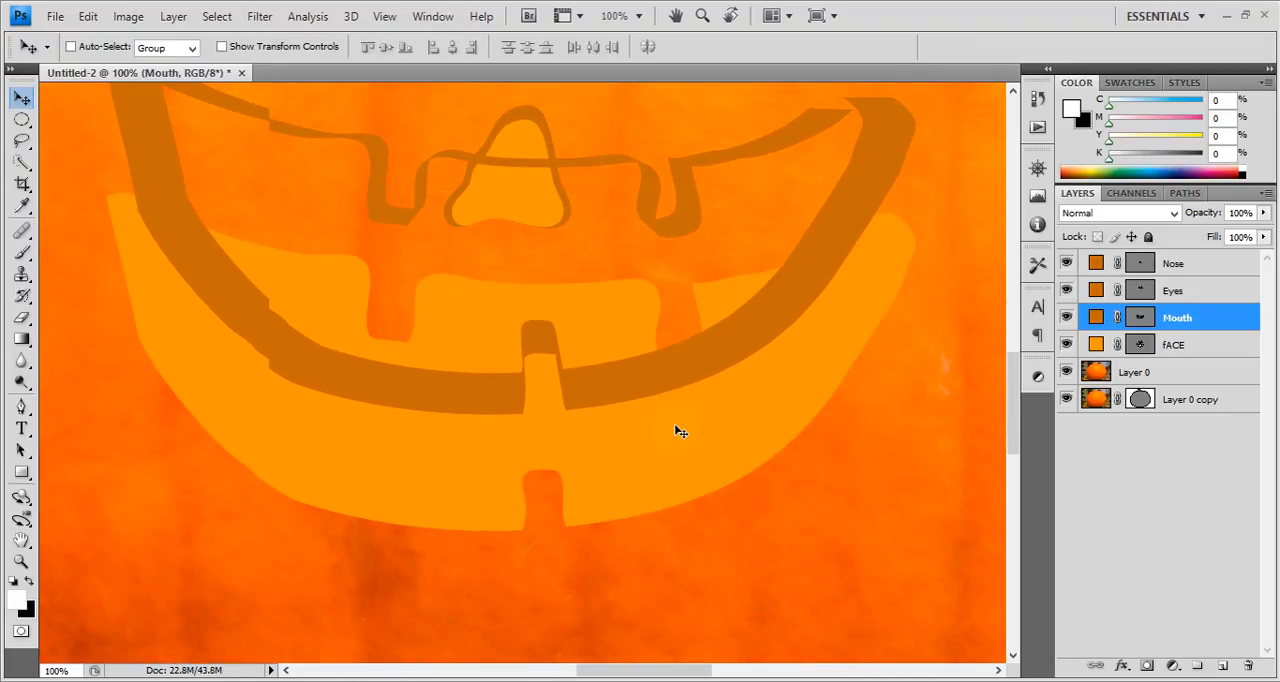
pyautogui.hotkey('shift', 'Down')
pyautogui.hotkey('shift', 'Down')
pyautogui.hotkey('shift', 'Down')
pyautogui.hotkey('shift', 'Down')
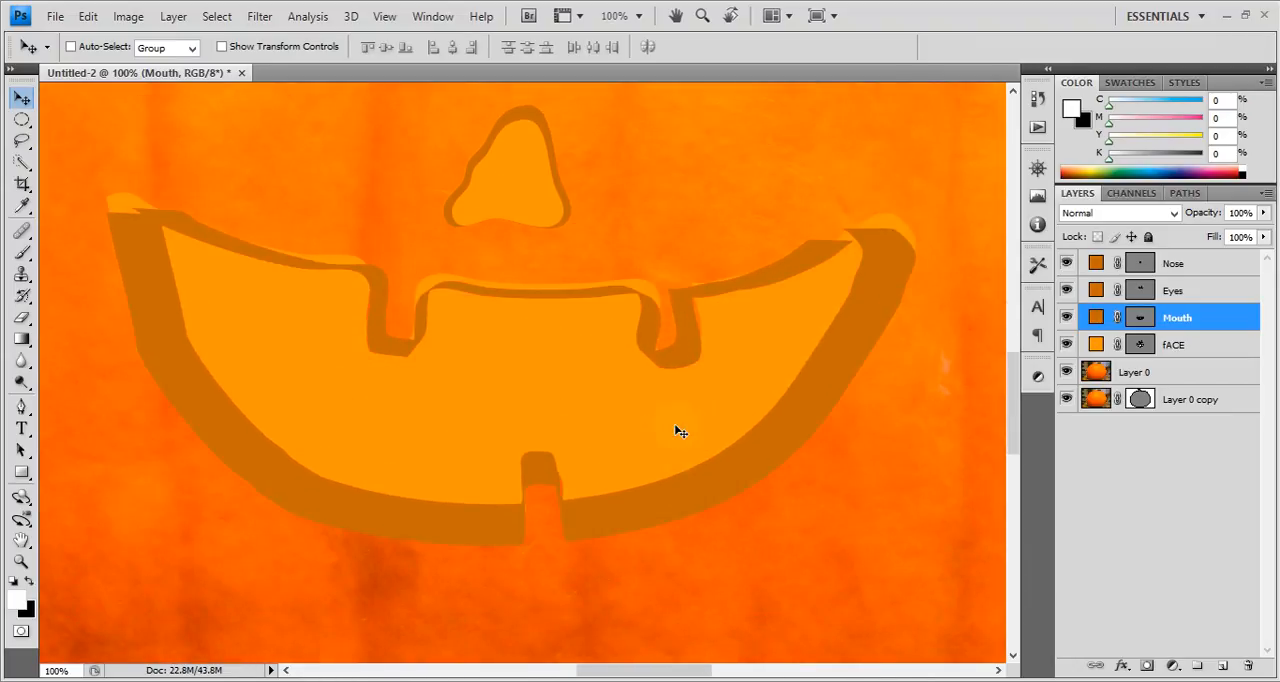
pyautogui.press('Down')
pyautogui.press('Down')
pyautogui.press('Down')
pyautogui.press('Down')
pyautogui.press('Down')
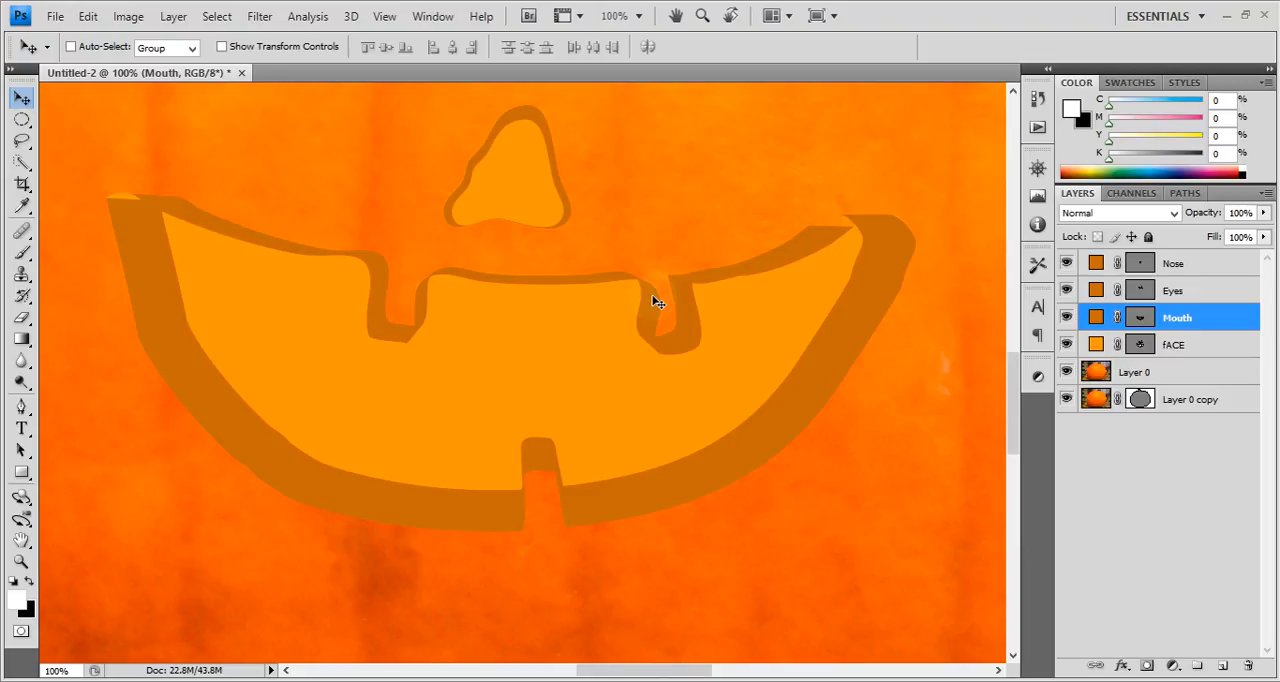
pyautogui.click(1065, 318)
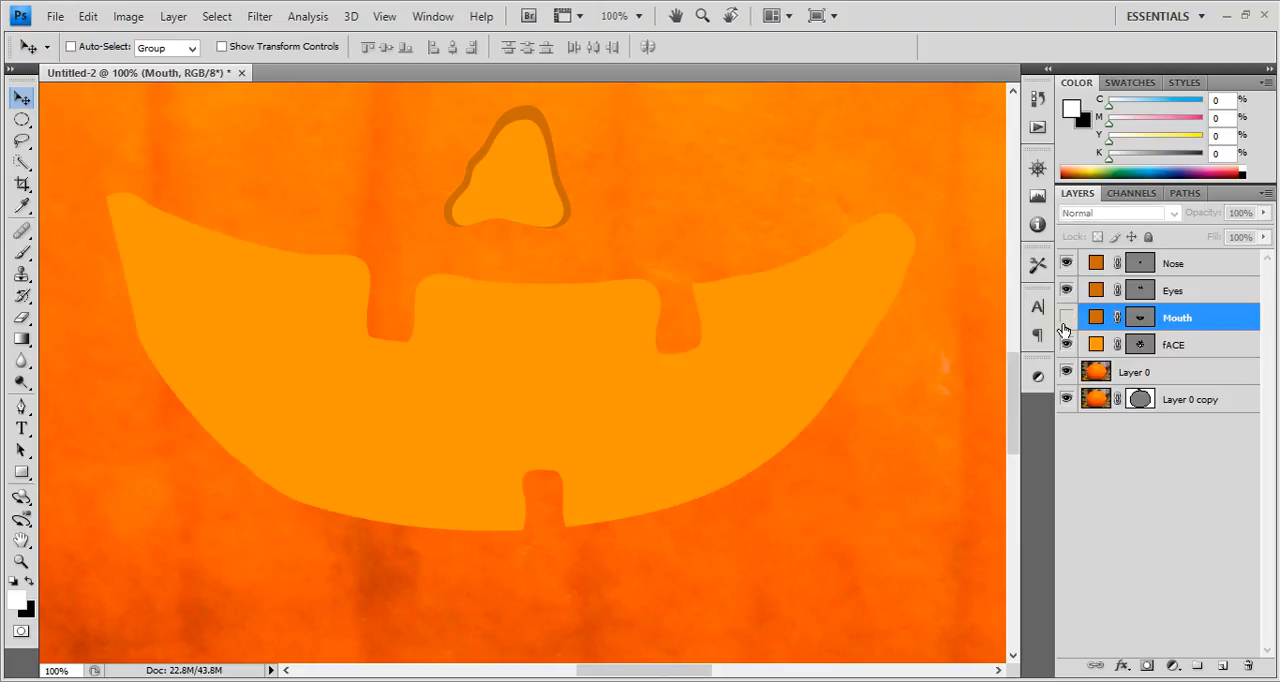
pyautogui.click(1065, 318)
pyautogui.click(1065, 320)
pyautogui.click(1065, 320)
pyautogui.click(1065, 320)
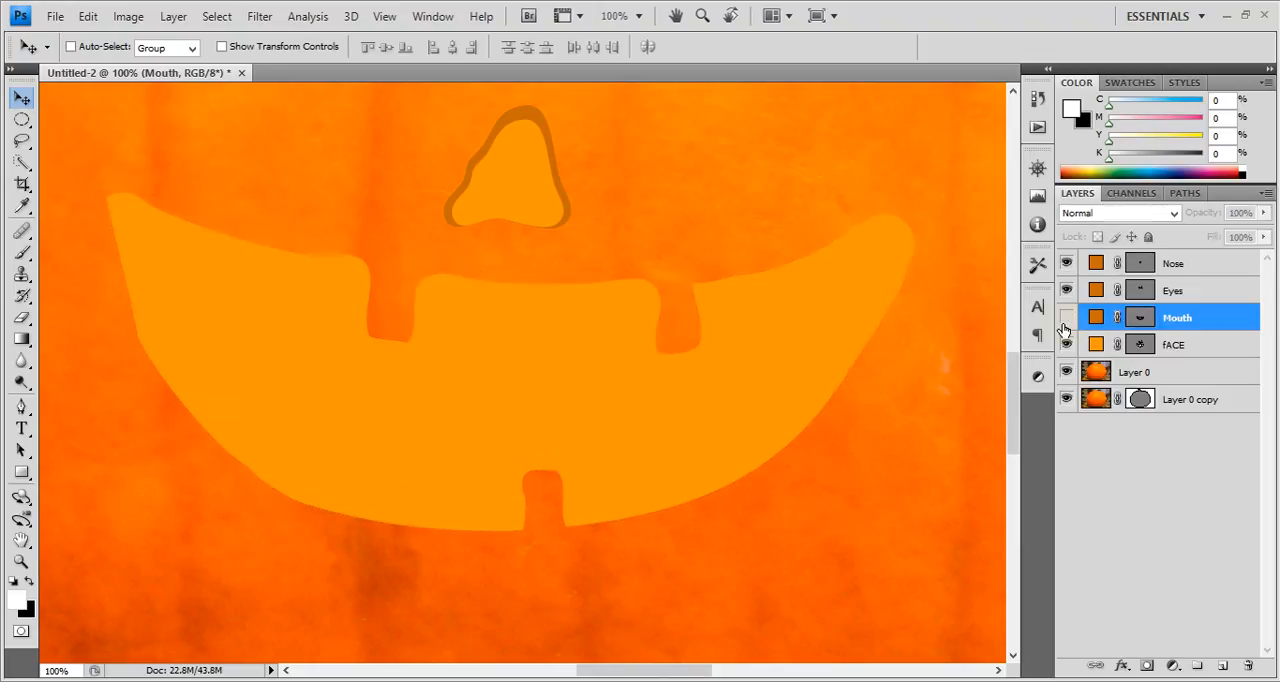
pyautogui.click(1065, 320)
# Scale the Nose, Eyes, Mouth and fACE layers together to about 210% and centre the face on the pumpkin.
pyautogui.hotkey('ctrl', '-')
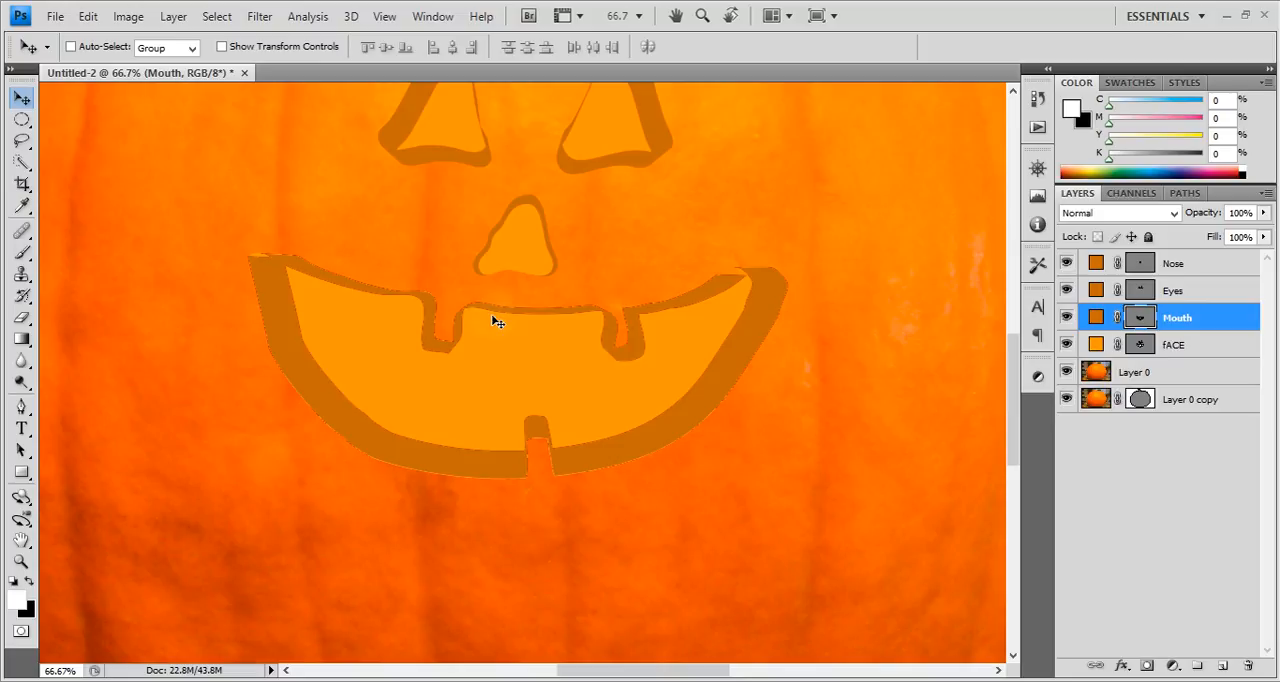
pyautogui.scroll(-2, 494, 318)
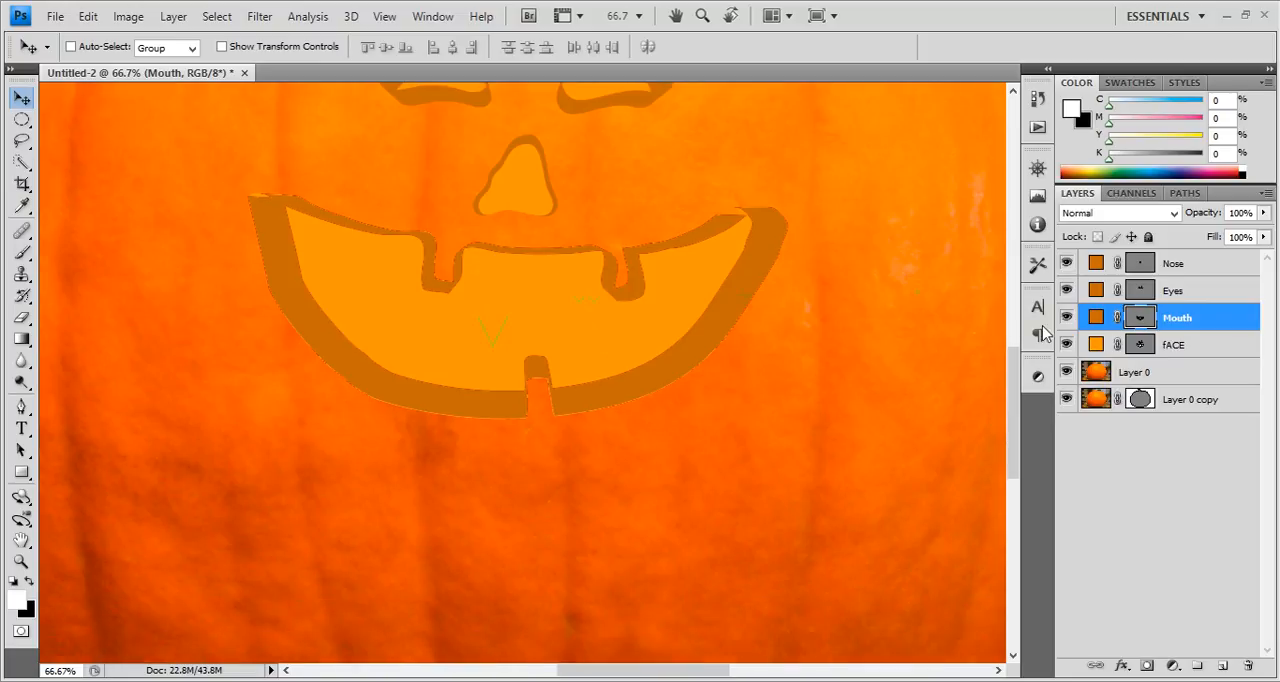
pyautogui.click(1160, 344)
pyautogui.keyDown('shift'); pyautogui.click(1196, 262); pyautogui.keyUp('shift')
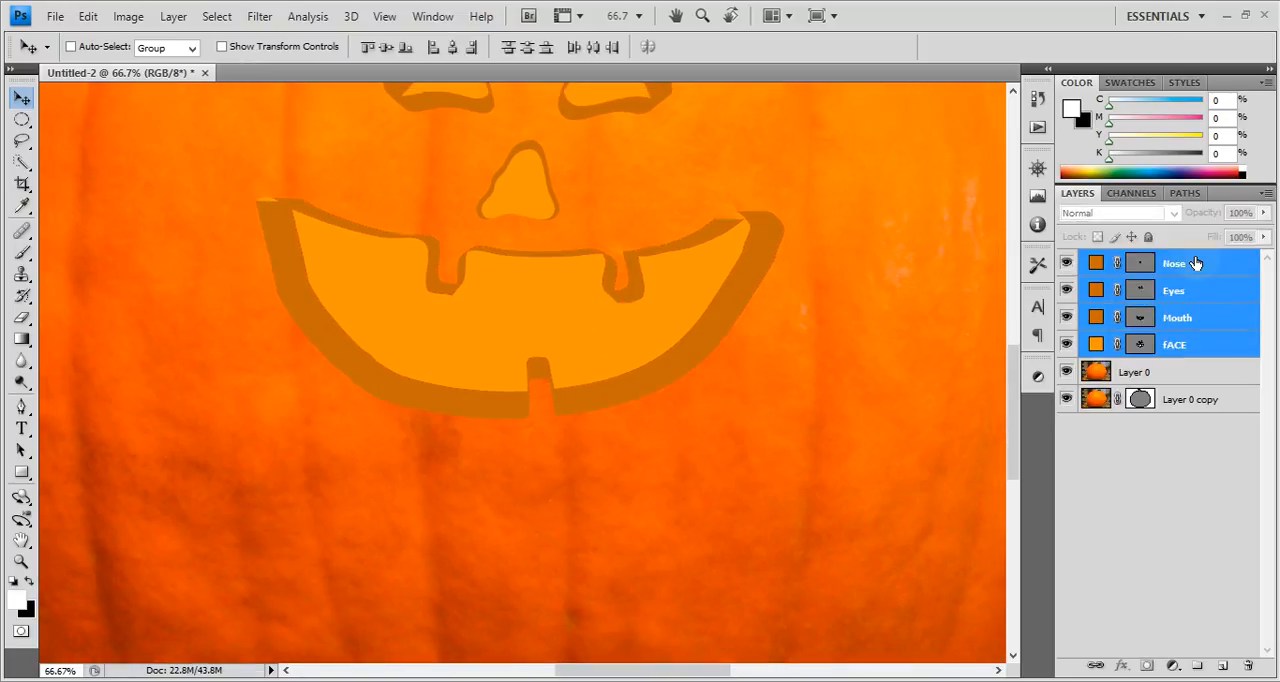
pyautogui.hotkey('ctrl', '-')
pyautogui.hotkey('ctrl', '-')
pyautogui.hotkey('ctrl', '-')
pyautogui.hotkey('ctrl', 't')
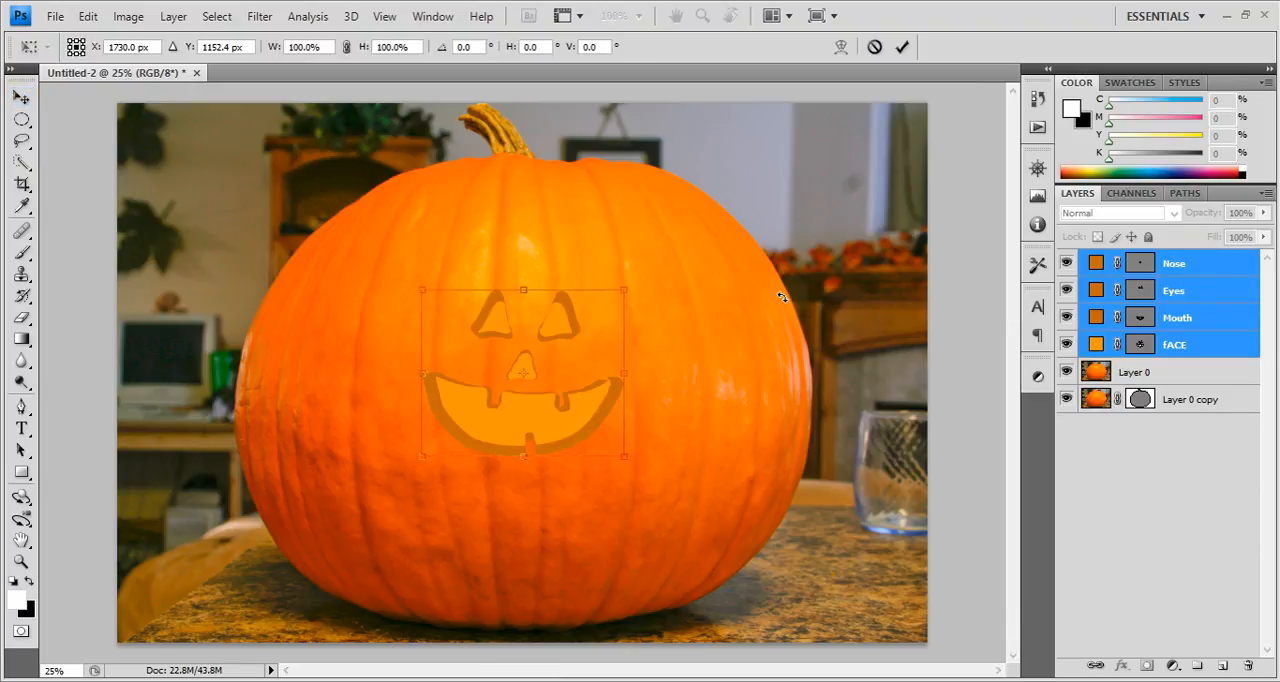
pyautogui.moveTo(627, 285); pyautogui.dragTo(728, 199)
pyautogui.moveTo(522, 460)
pyautogui.mouseDown()
pyautogui.moveTo(523, 478)
pyautogui.moveTo(533, 460)
pyautogui.mouseUp()
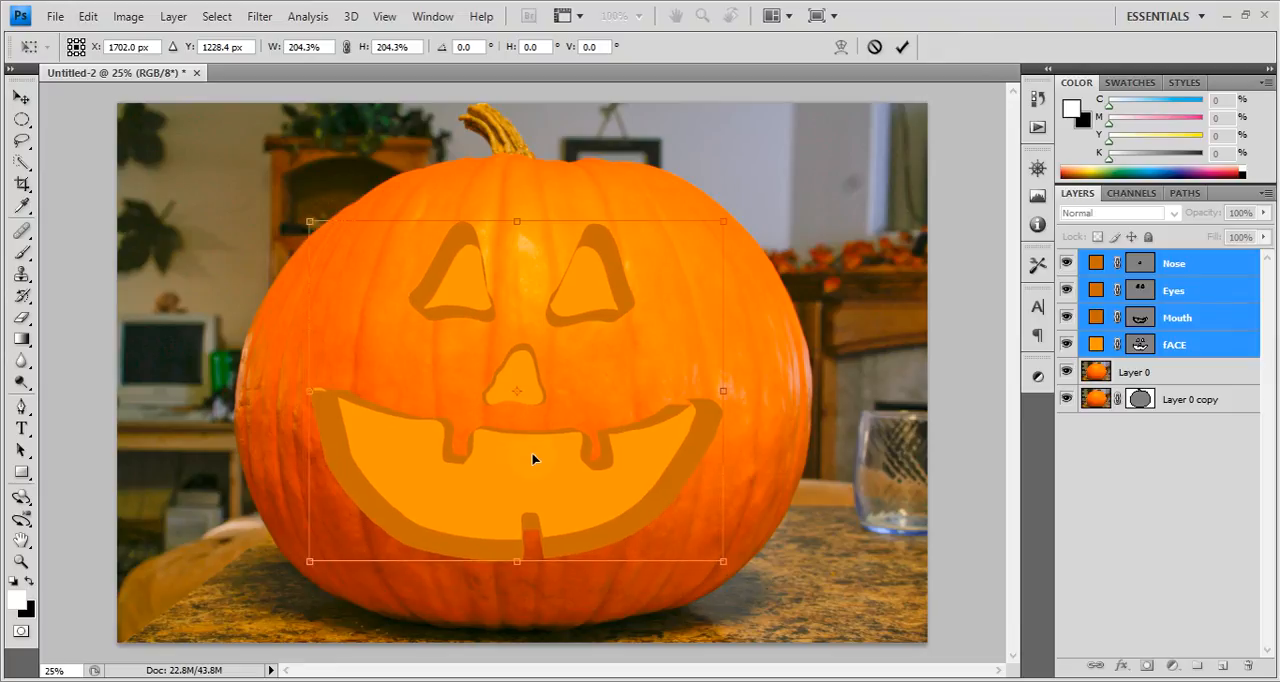
pyautogui.moveTo(722, 218); pyautogui.dragTo(734, 210)
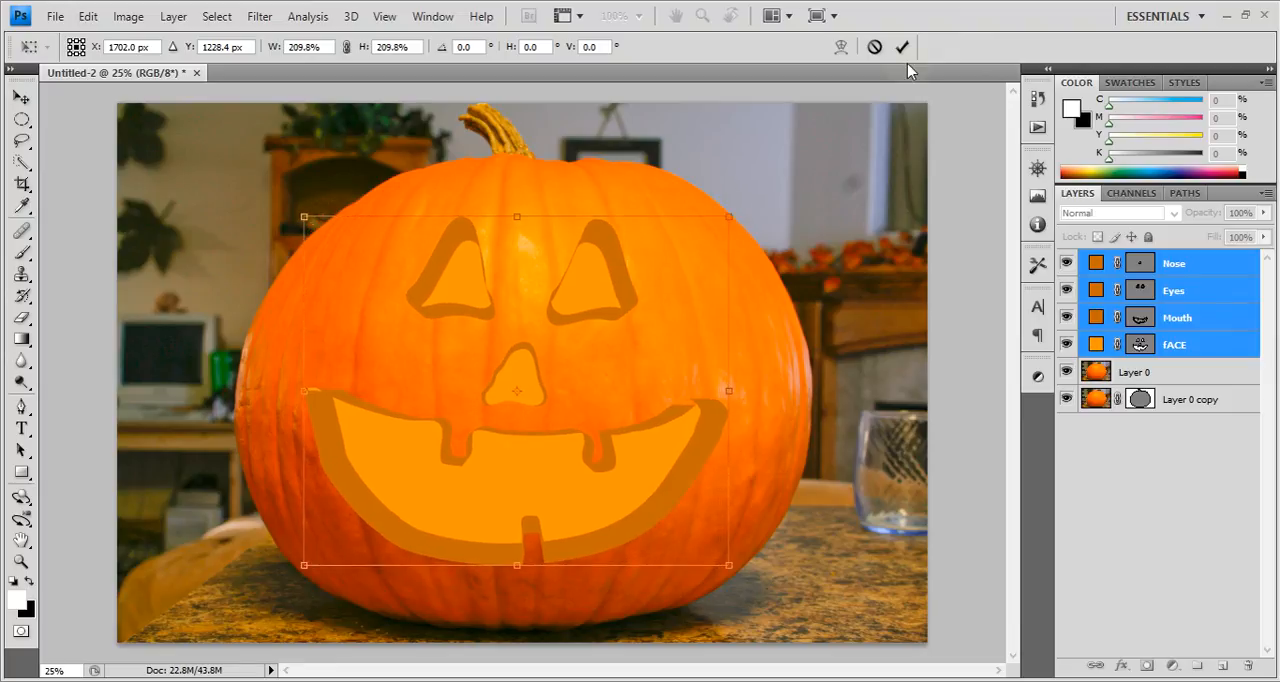
pyautogui.click(902, 46)
# Add a Curves adjustment above Layer 0 copy, lower the curve to darken the background, and check it with Layer 0 hidden.
pyautogui.click(1205, 371)
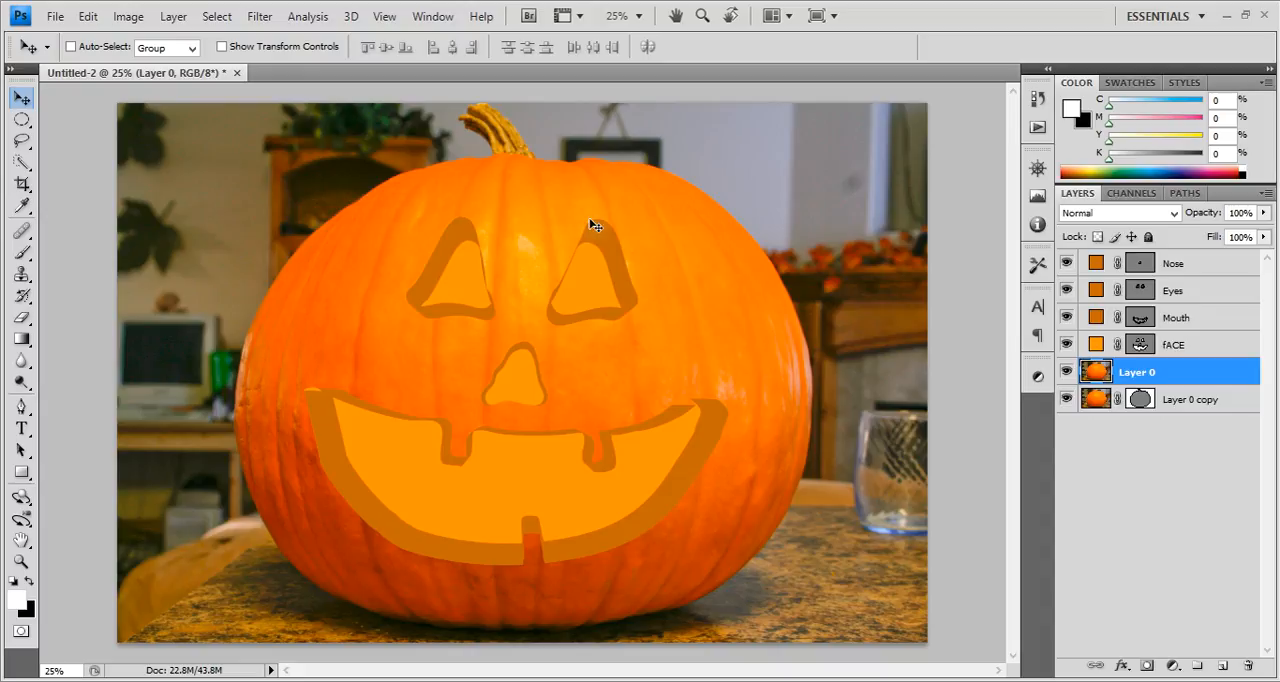
pyautogui.click(1192, 400)
pyautogui.keyDown('ctrl'); pyautogui.click(1094, 400); pyautogui.keyUp('ctrl')
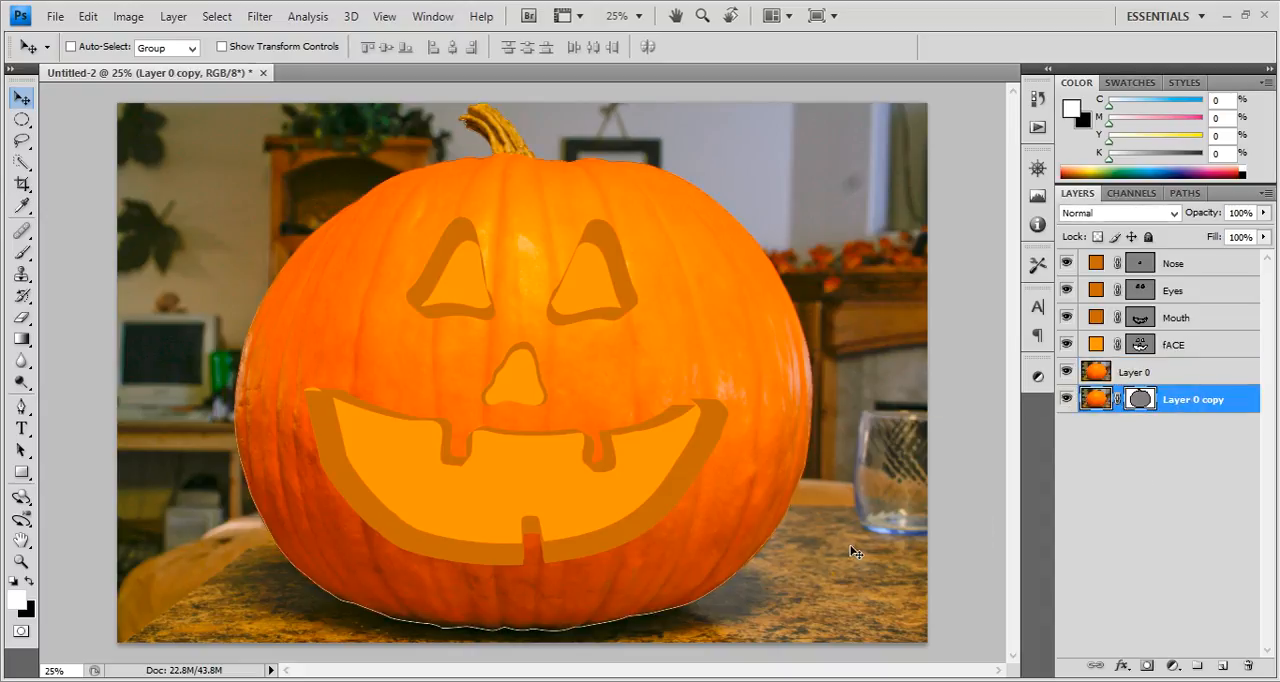
pyautogui.click(1176, 664)
pyautogui.click(1114, 397)
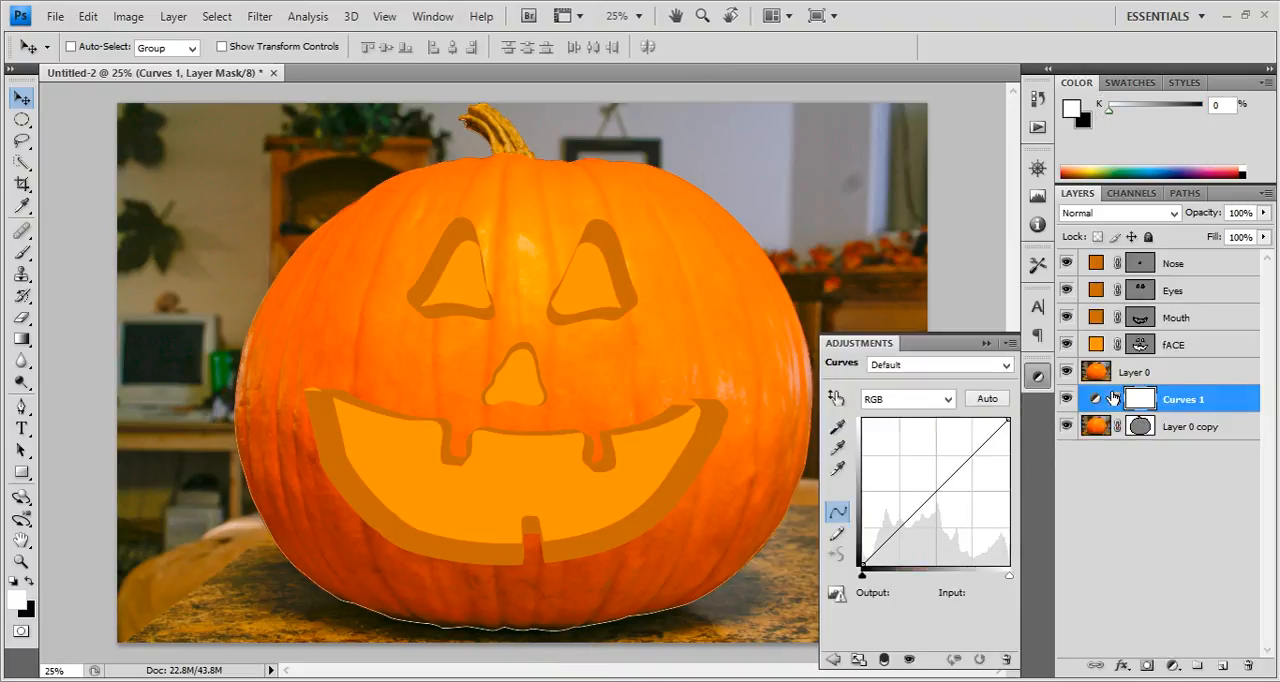
pyautogui.moveTo(1010, 420); pyautogui.dragTo(960, 521)
pyautogui.click(1200, 495)
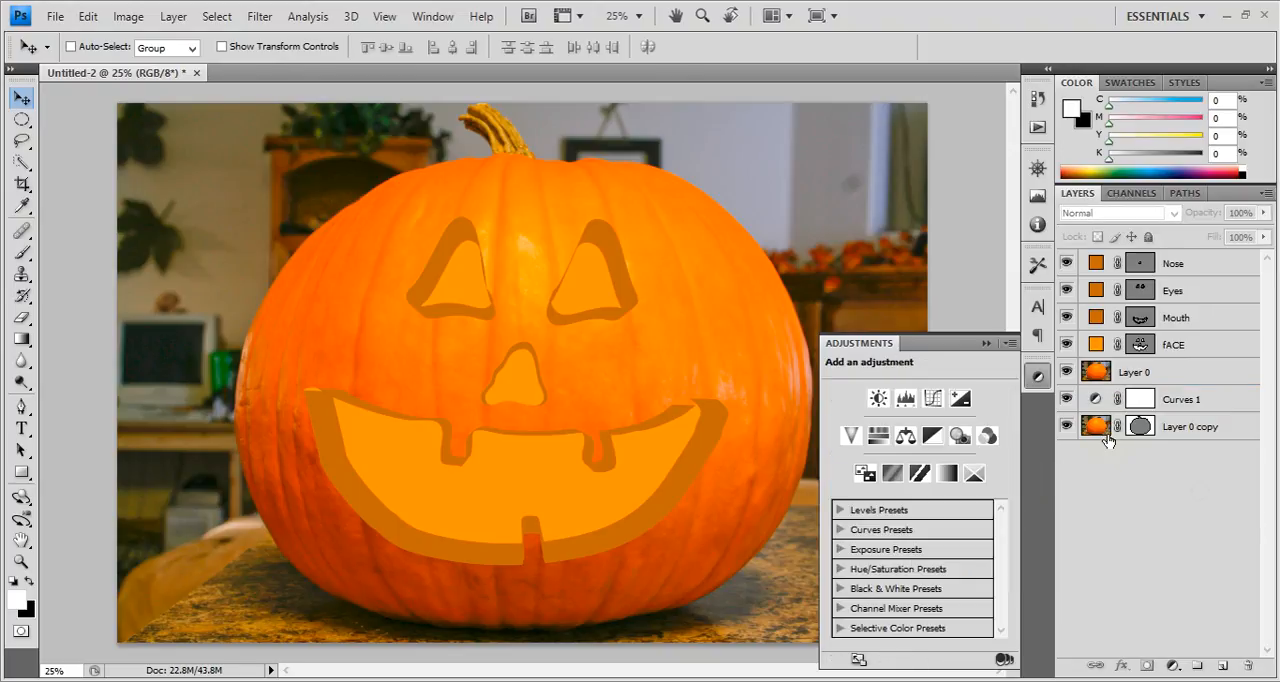
pyautogui.click(1100, 432)
pyautogui.click(1066, 372)
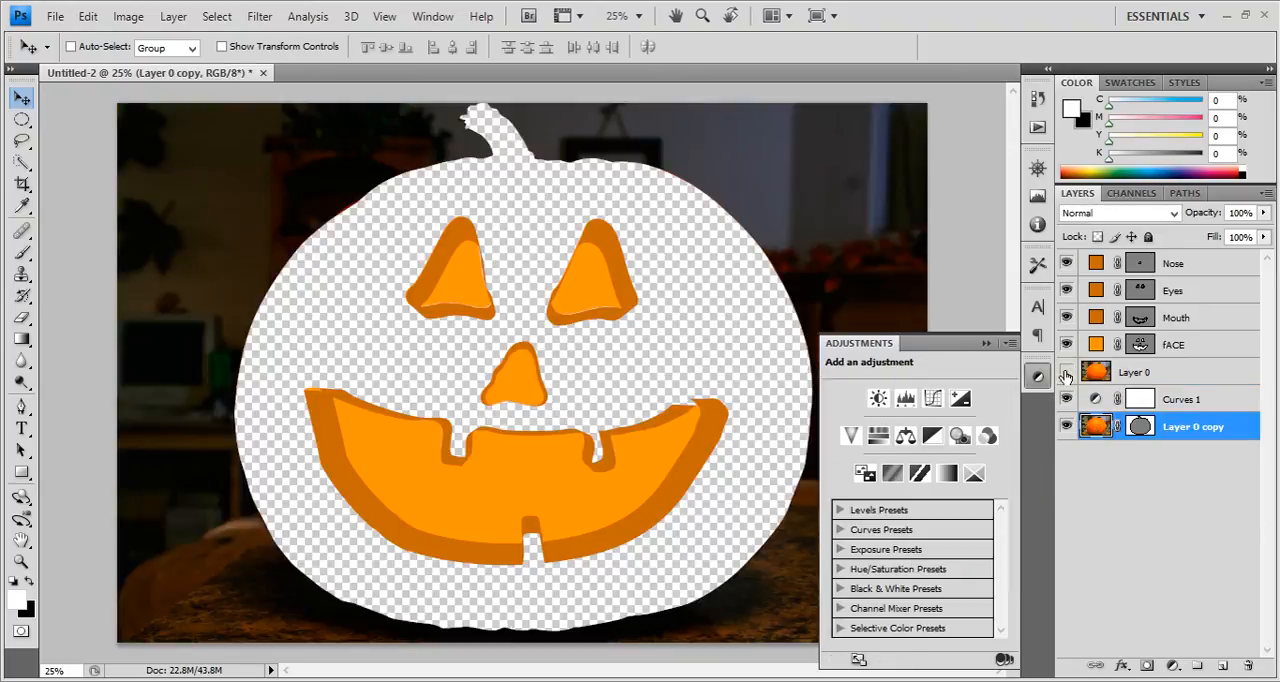
pyautogui.click(1066, 372)
# Copy Layer 0 copy's vector mask to Layer 0 and set its pumpkin path to add so that only the pumpkin shows.
pyautogui.click(1146, 385)
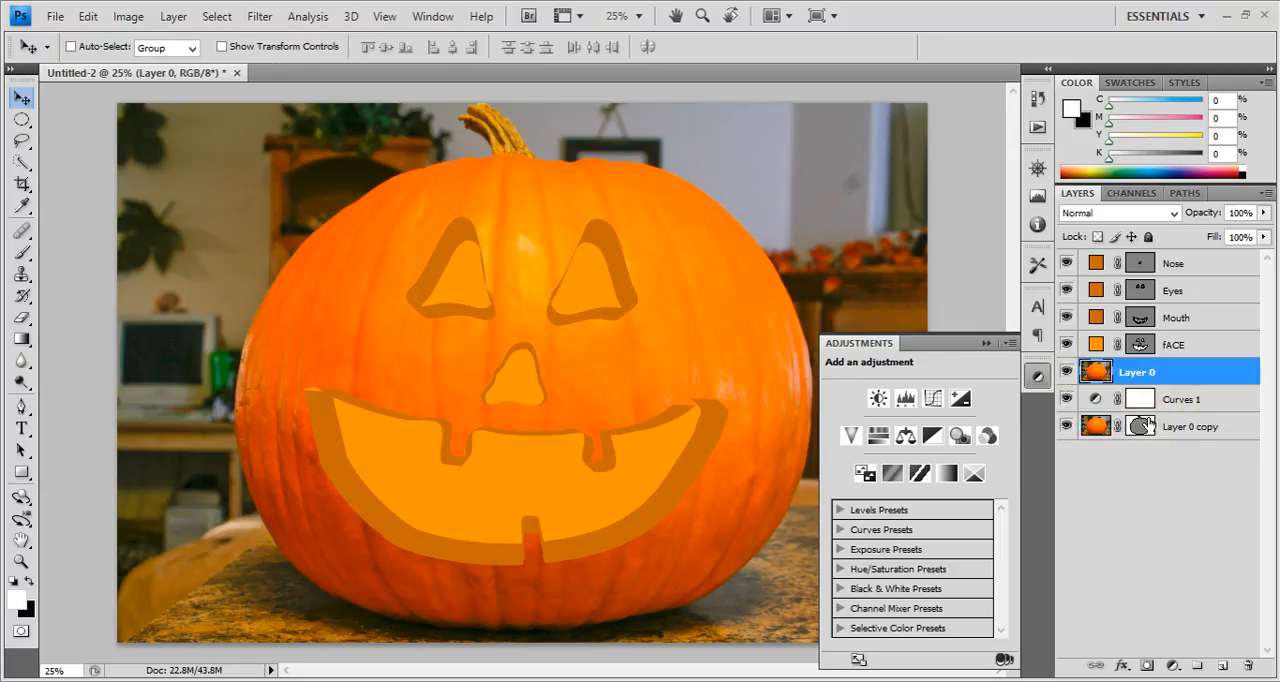
pyautogui.moveTo(1140, 432); pyautogui.dragTo(1142, 376)
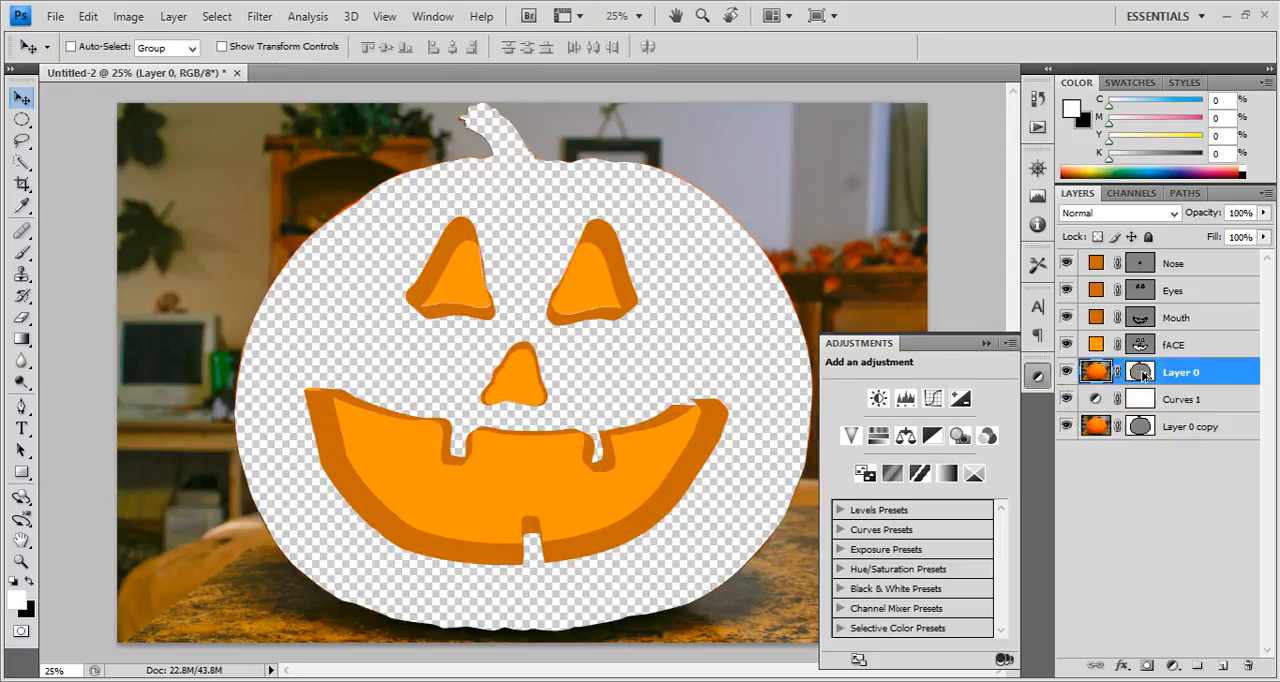
pyautogui.click(1143, 378)
pyautogui.press('a')
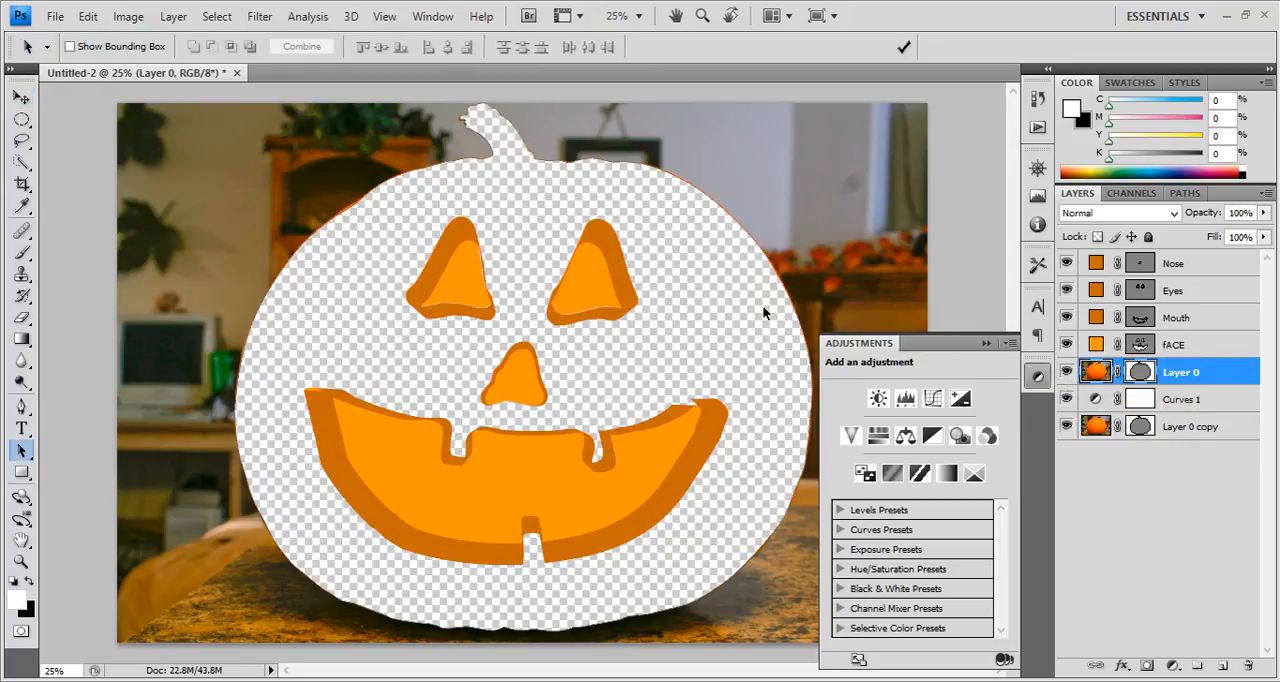
pyautogui.click(774, 275)
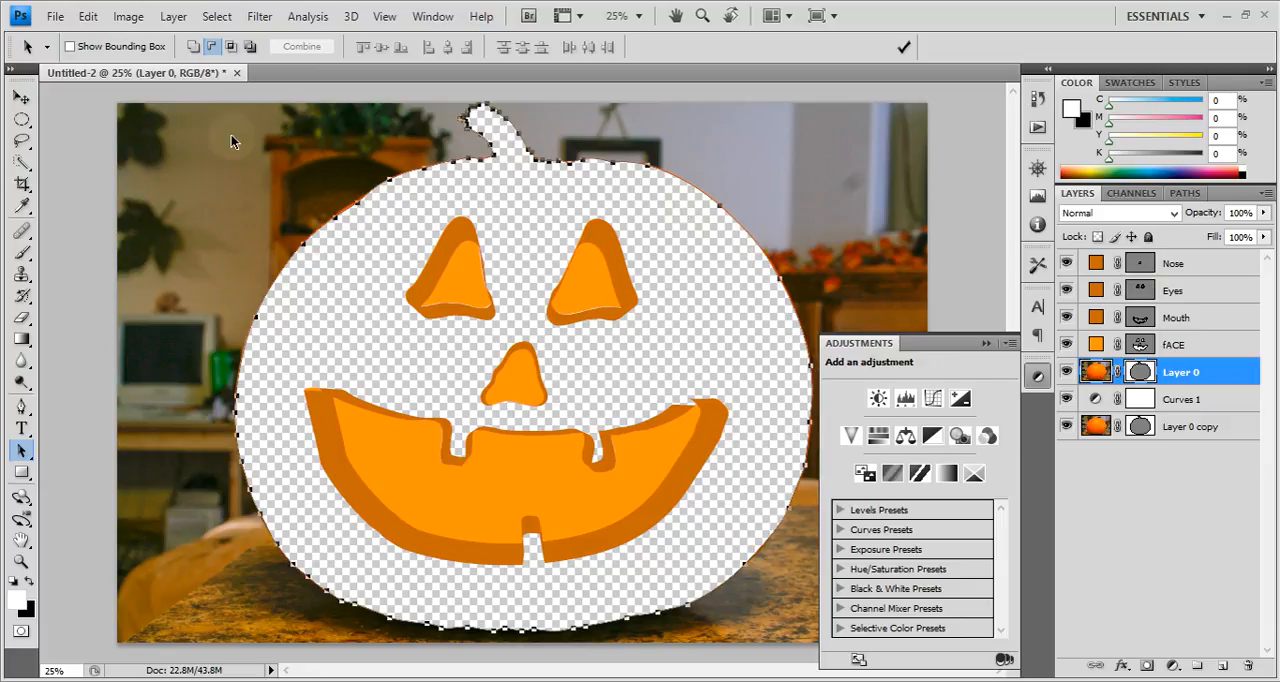
pyautogui.click(195, 47)
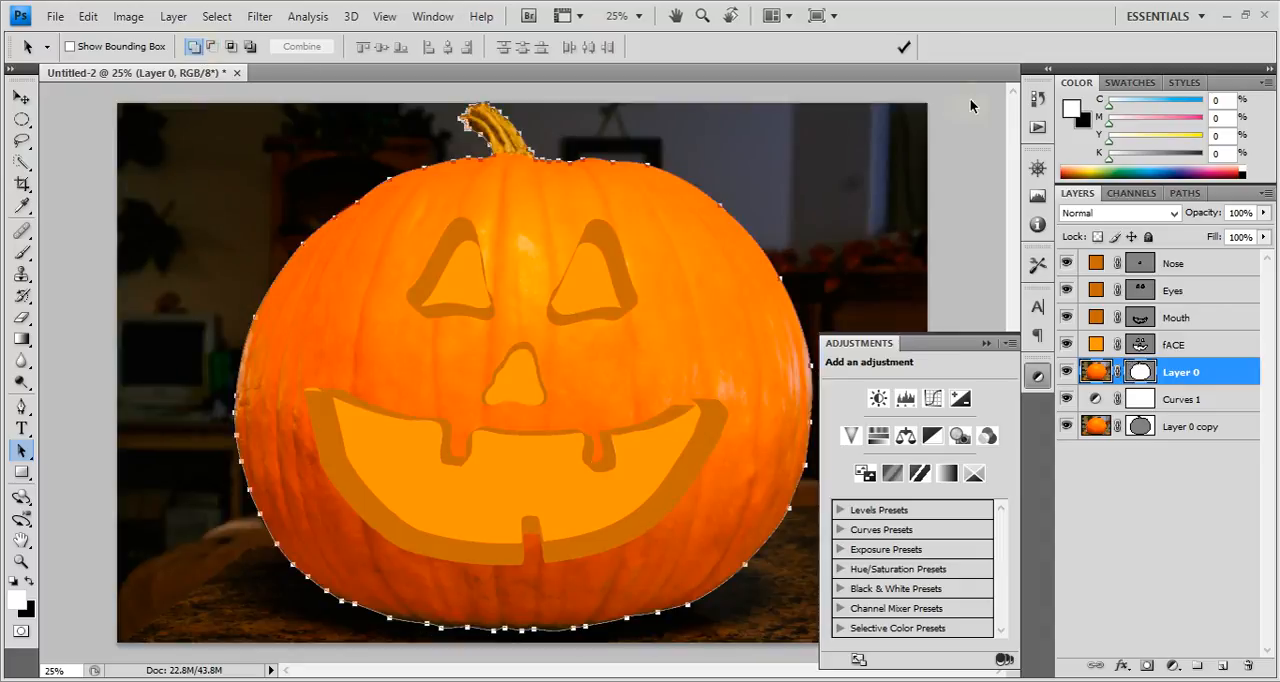
pyautogui.click(907, 42)
# Darken the background further in Curves 1 by lowering the curve's white end and its middle point to input 164, output 40.
pyautogui.click(1174, 402)
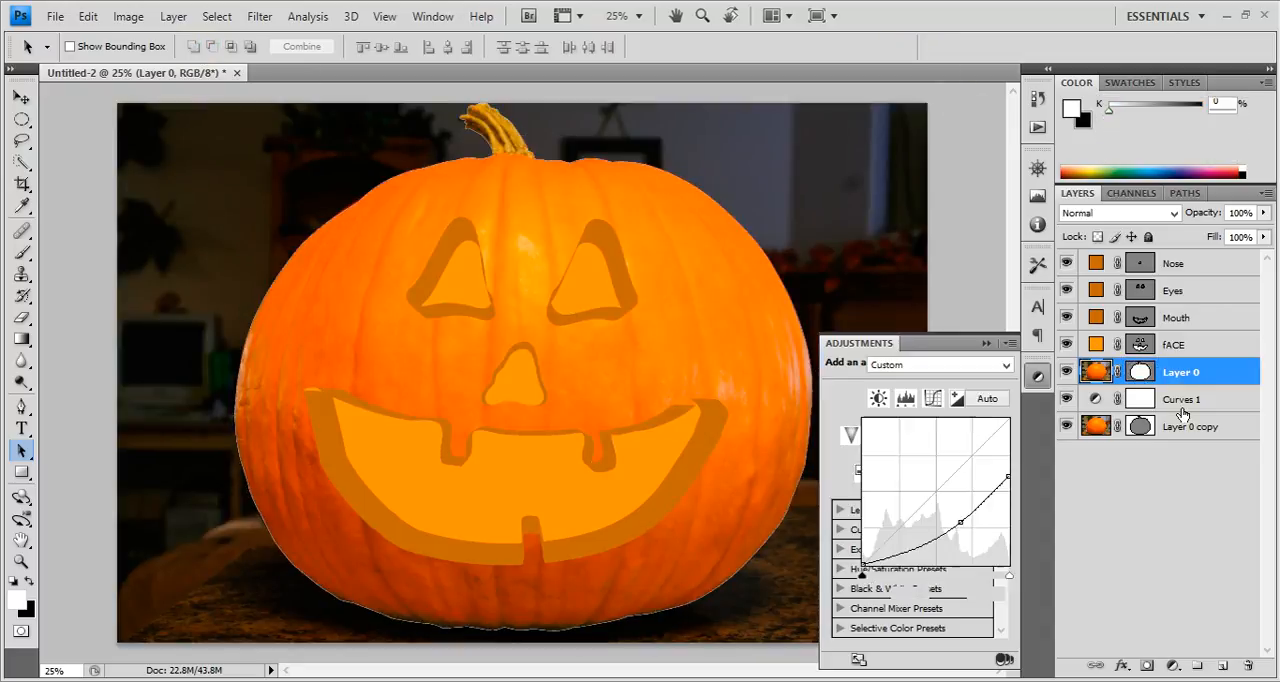
pyautogui.click(1176, 426)
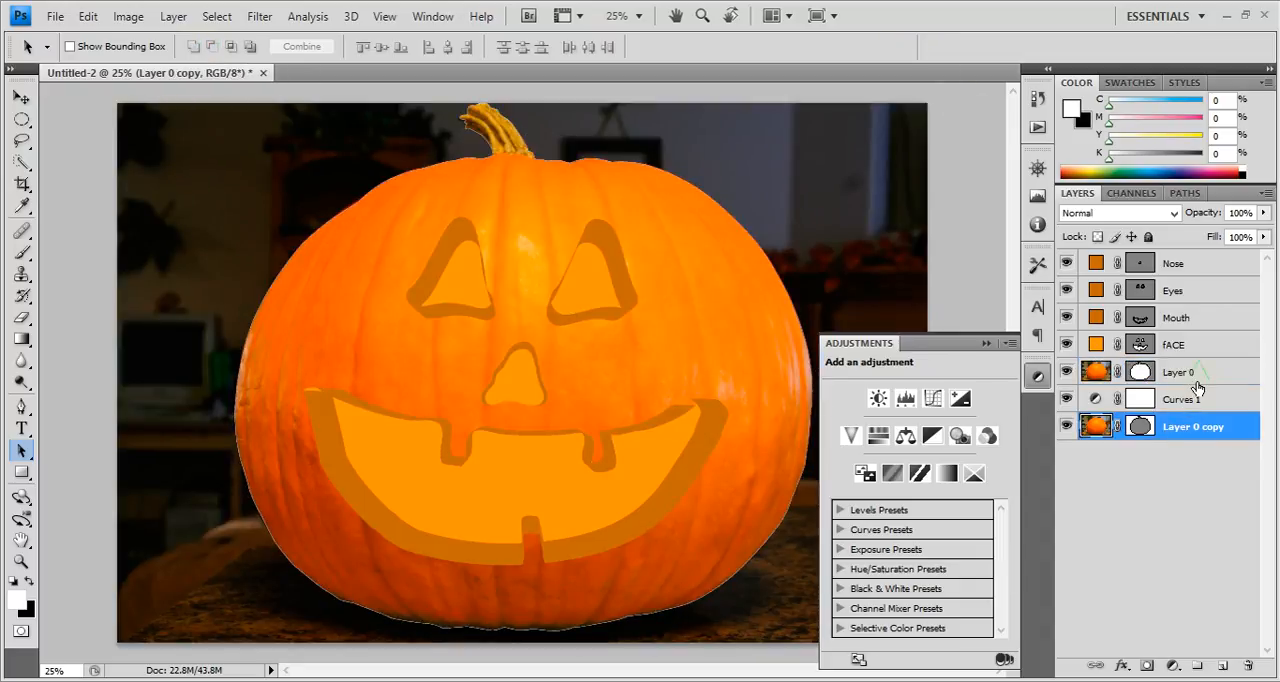
pyautogui.click(1197, 379)
pyautogui.click(1184, 401)
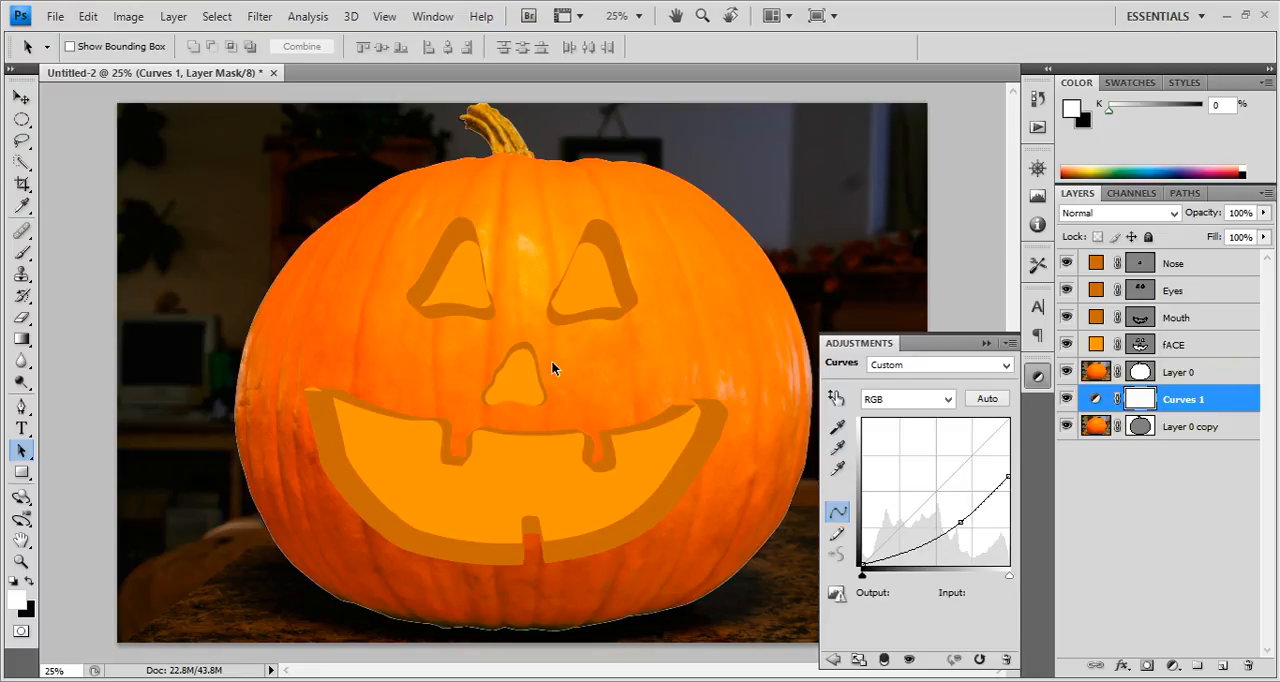
pyautogui.click(1175, 428)
pyautogui.click(1145, 400)
pyautogui.moveTo(960, 522); pyautogui.dragTo(960, 530)
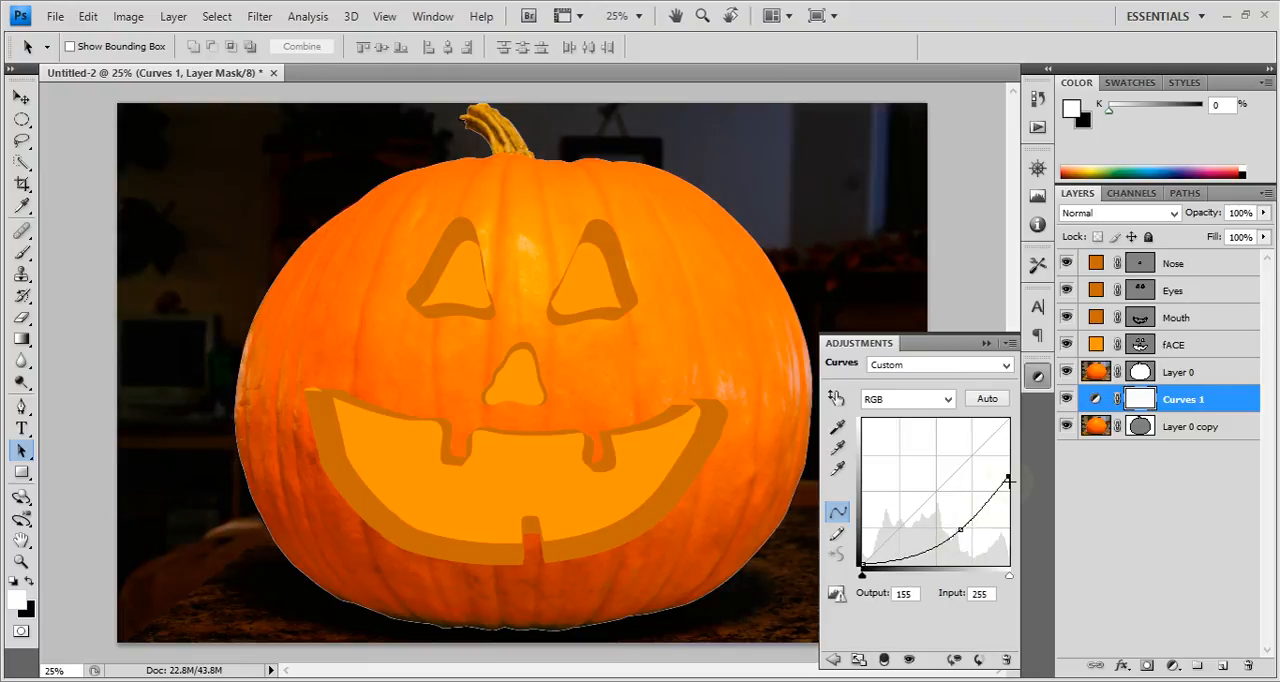
pyautogui.moveTo(1009, 481); pyautogui.dragTo(956, 541)
pyautogui.hotkey('ctrl', 'z')
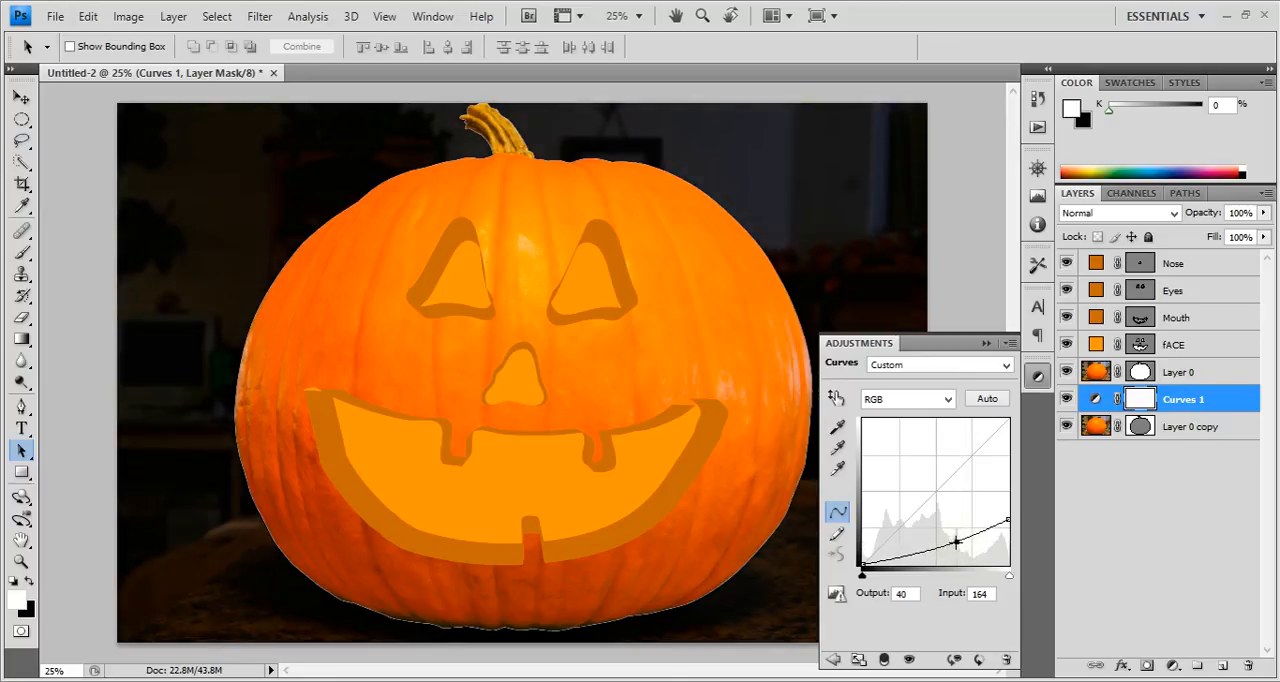
pyautogui.click(1135, 527)
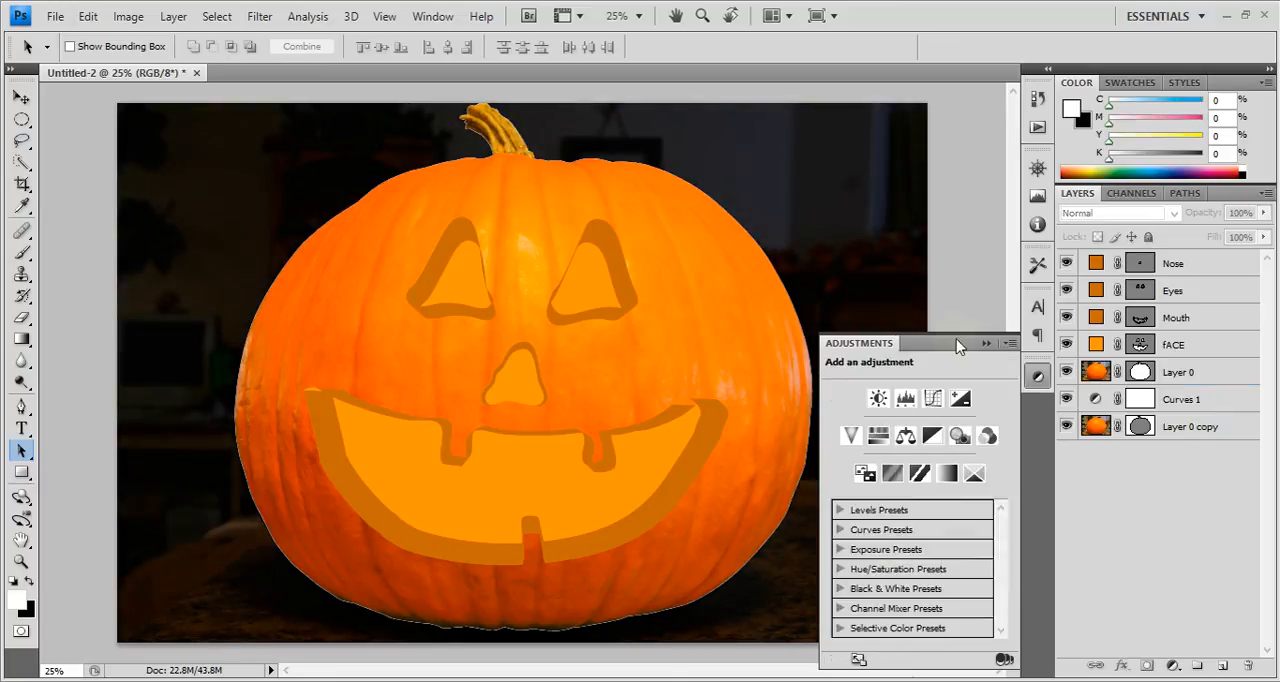
pyautogui.click(1036, 381)
# Hide and show Layer 0 to compare the pumpkin with the darkened background behind it.
pyautogui.click(1195, 402)
pyautogui.click(1235, 372)
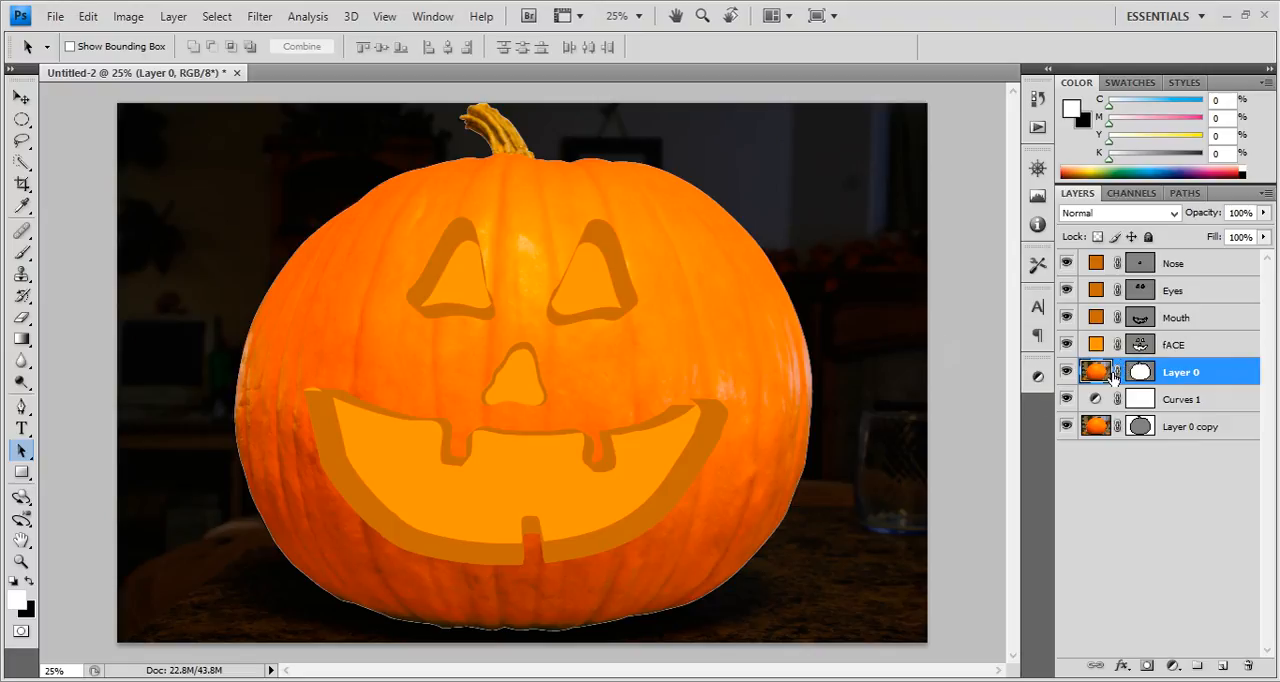
pyautogui.click(1067, 372)
pyautogui.click(1067, 372)
pyautogui.click(1067, 372)
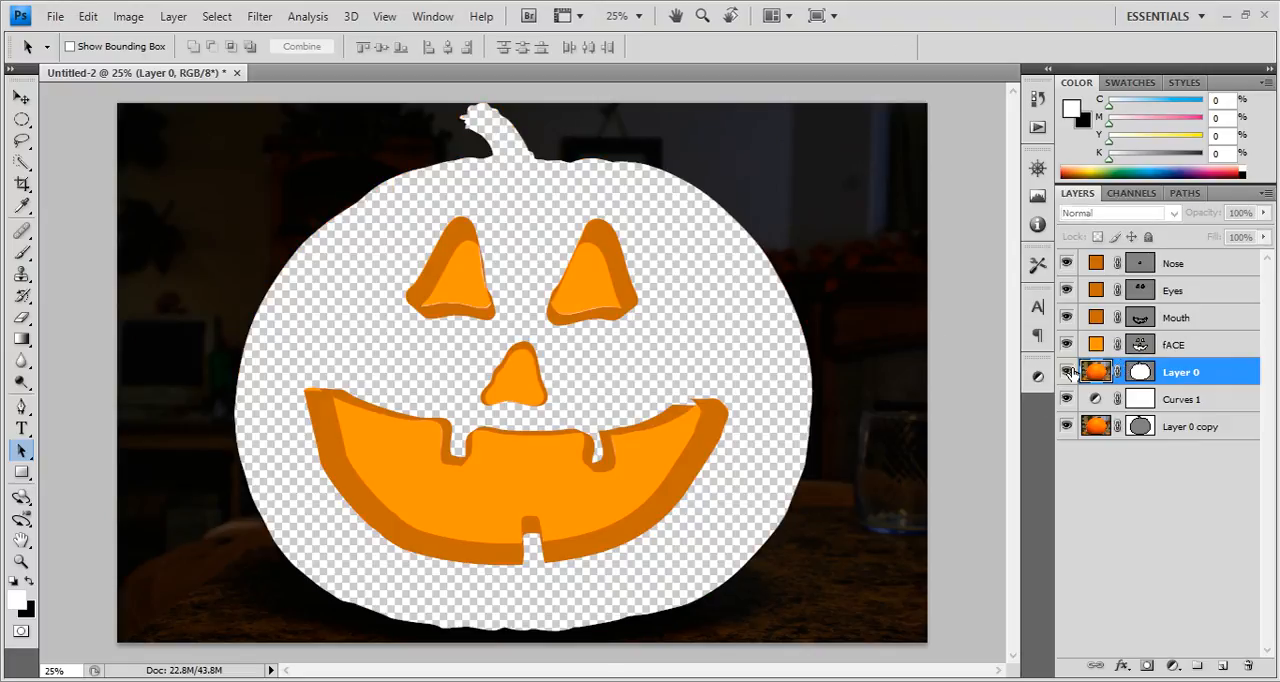
pyautogui.click(1067, 372)
pyautogui.doubleClick(1228, 383)
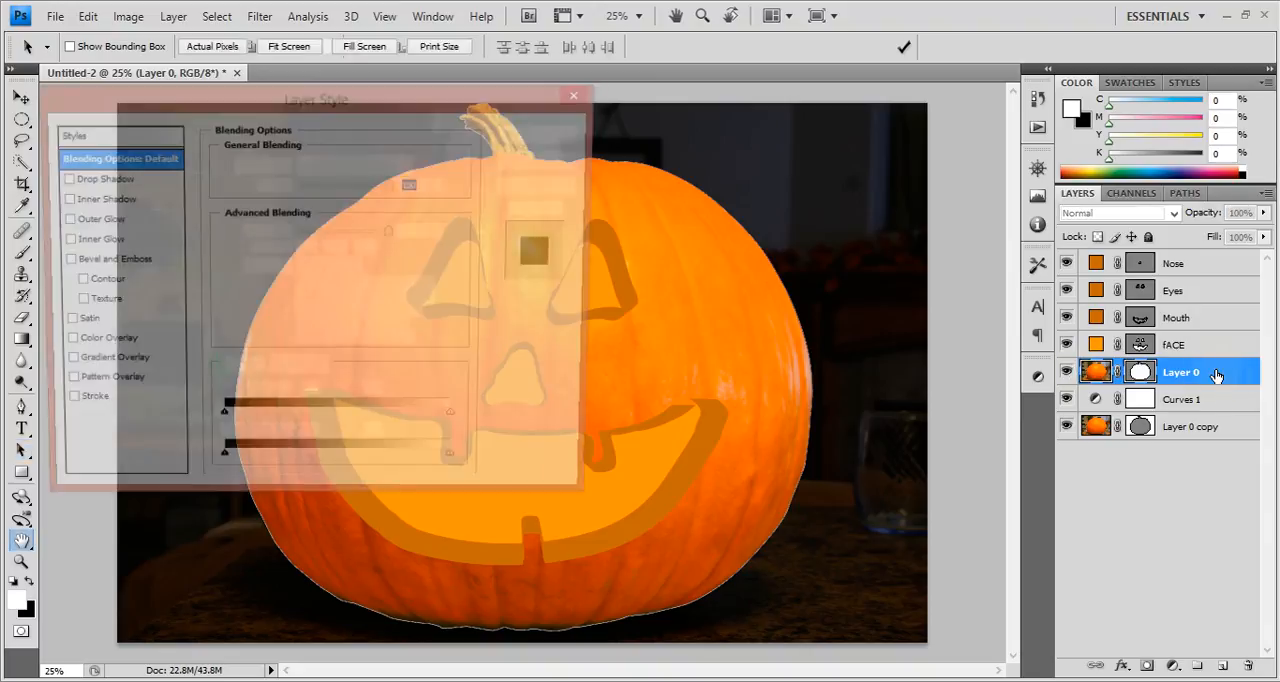
pyautogui.click(535, 163)
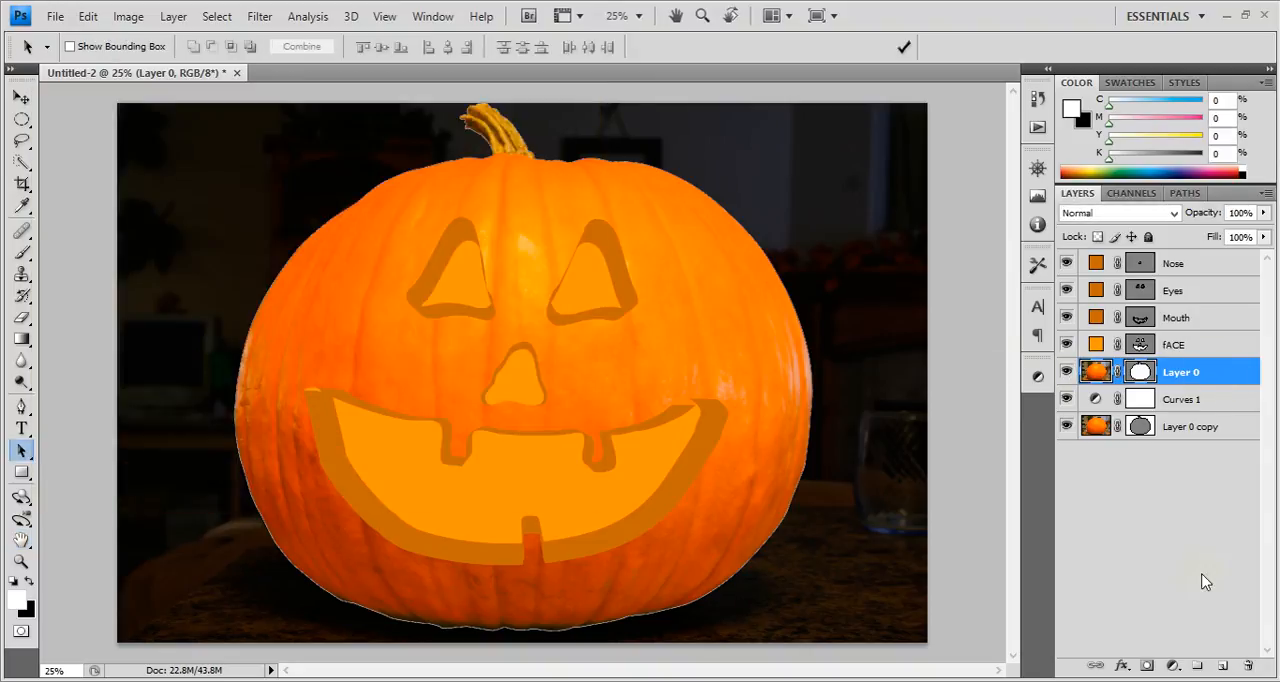
# Add a new layer above Layer 0 and set up a radial foreground-to-transparent gradient with the default black and white colors.
pyautogui.click(1222, 665)
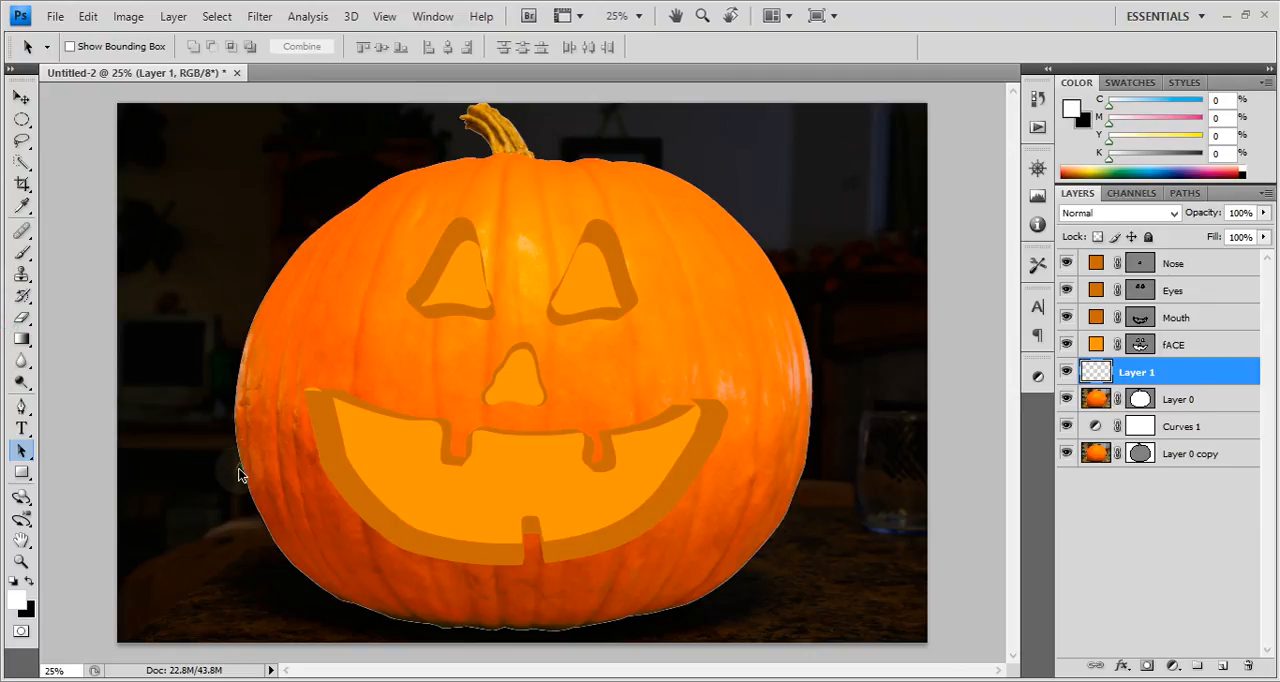
pyautogui.click(22, 341)
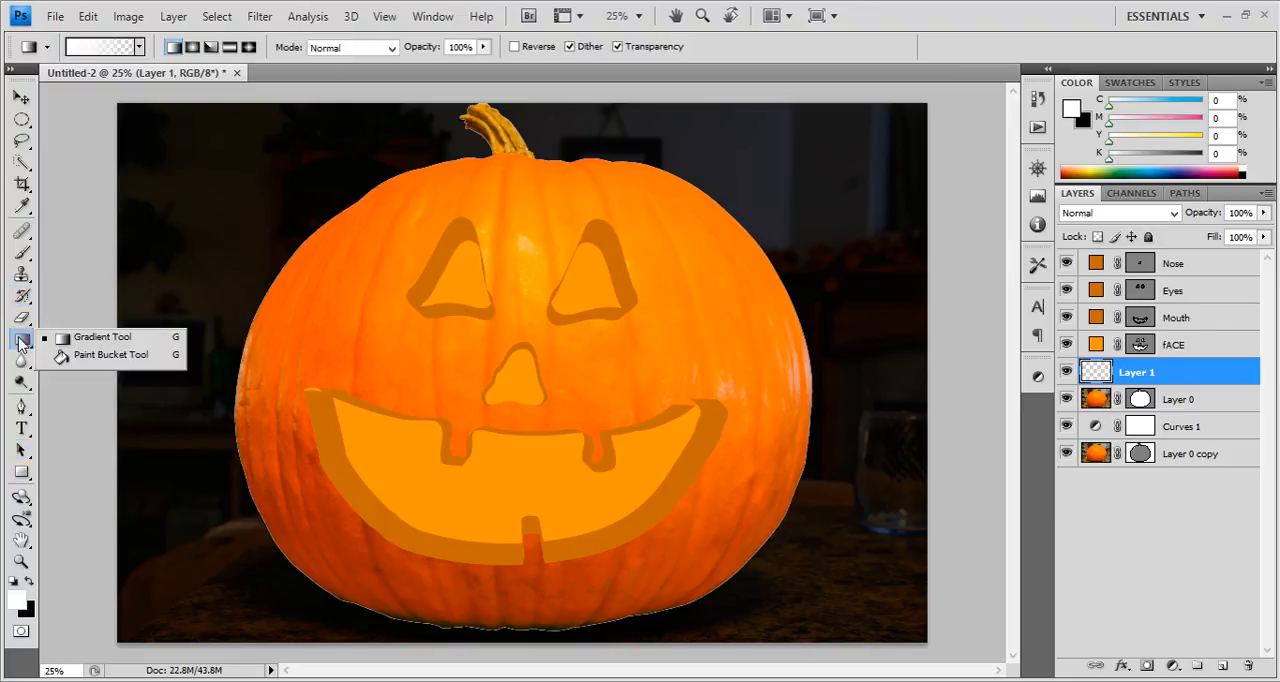
pyautogui.click(20, 338)
pyautogui.click(193, 48)
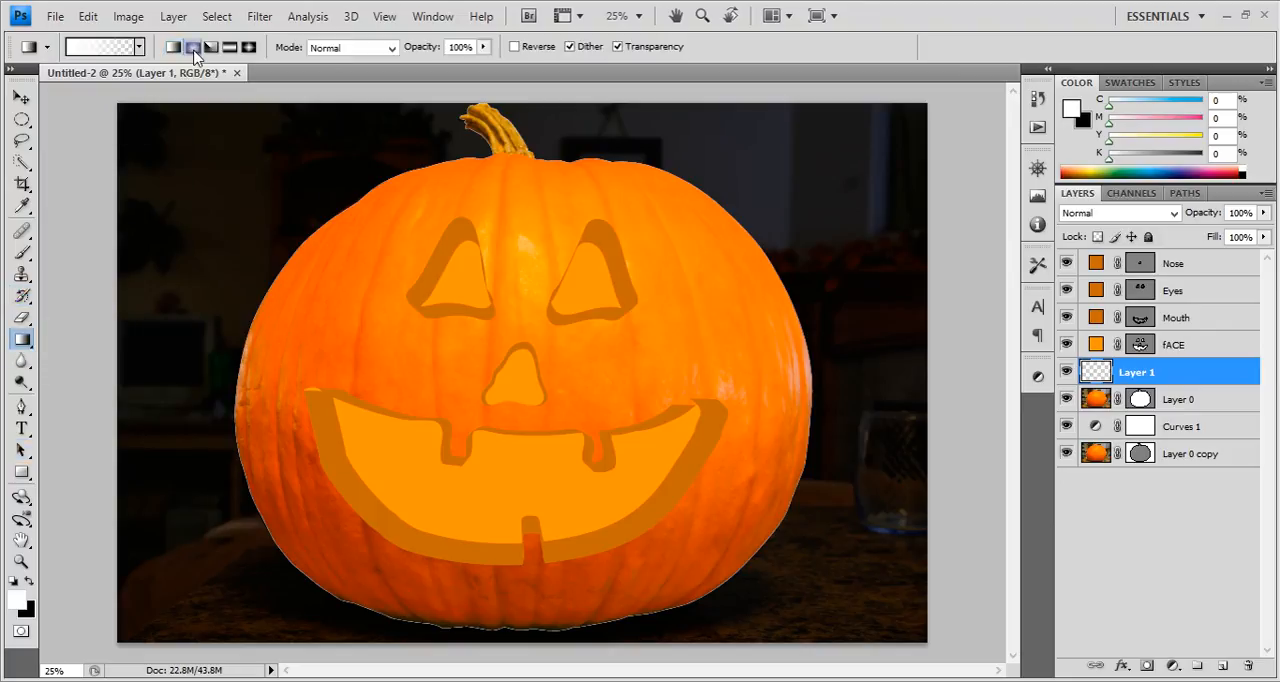
pyautogui.click(140, 47)
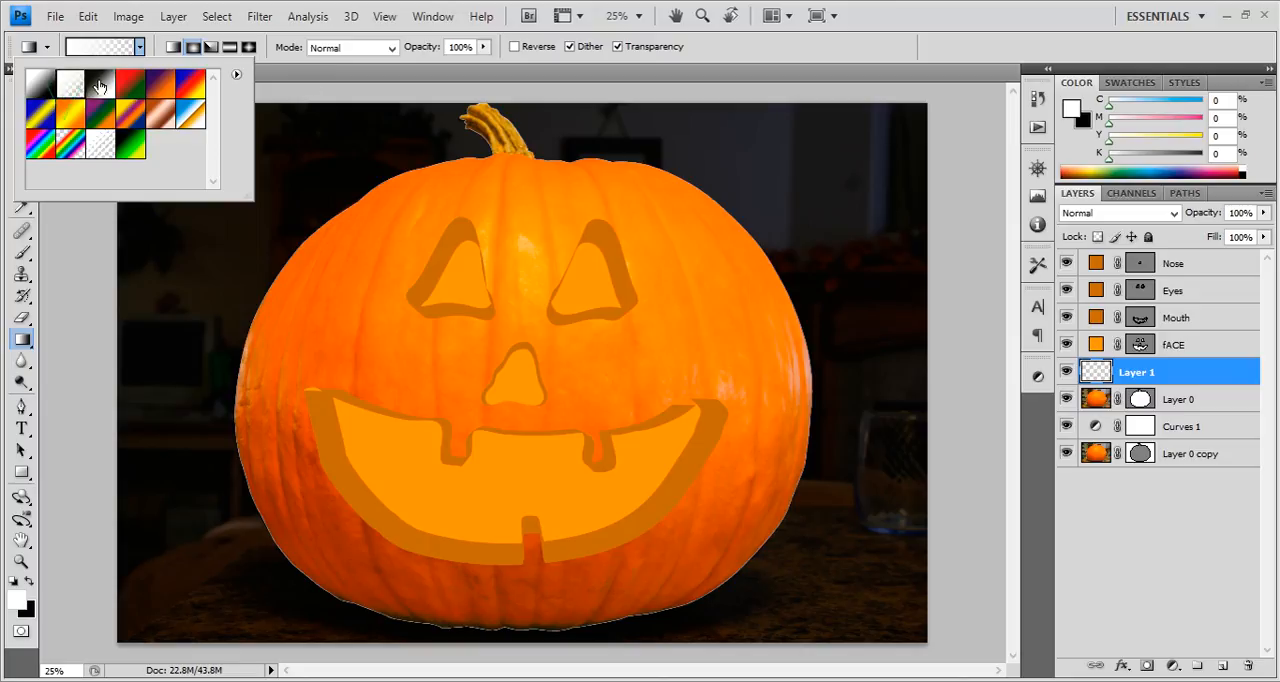
pyautogui.click(357, 77)
pyautogui.press('d')
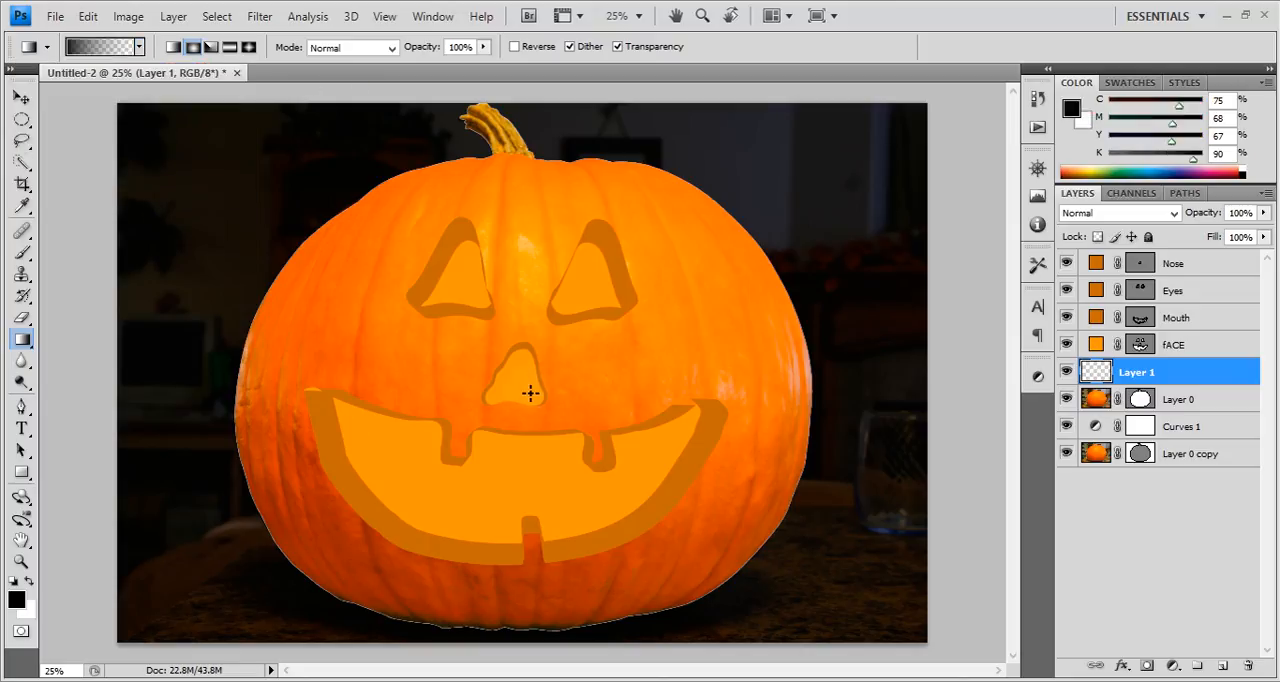
# Try the radial gradient over the face, undo it, turn on Reverse, and undo the reversed trial as well.
pyautogui.moveTo(690, 206); pyautogui.dragTo(517, 231)
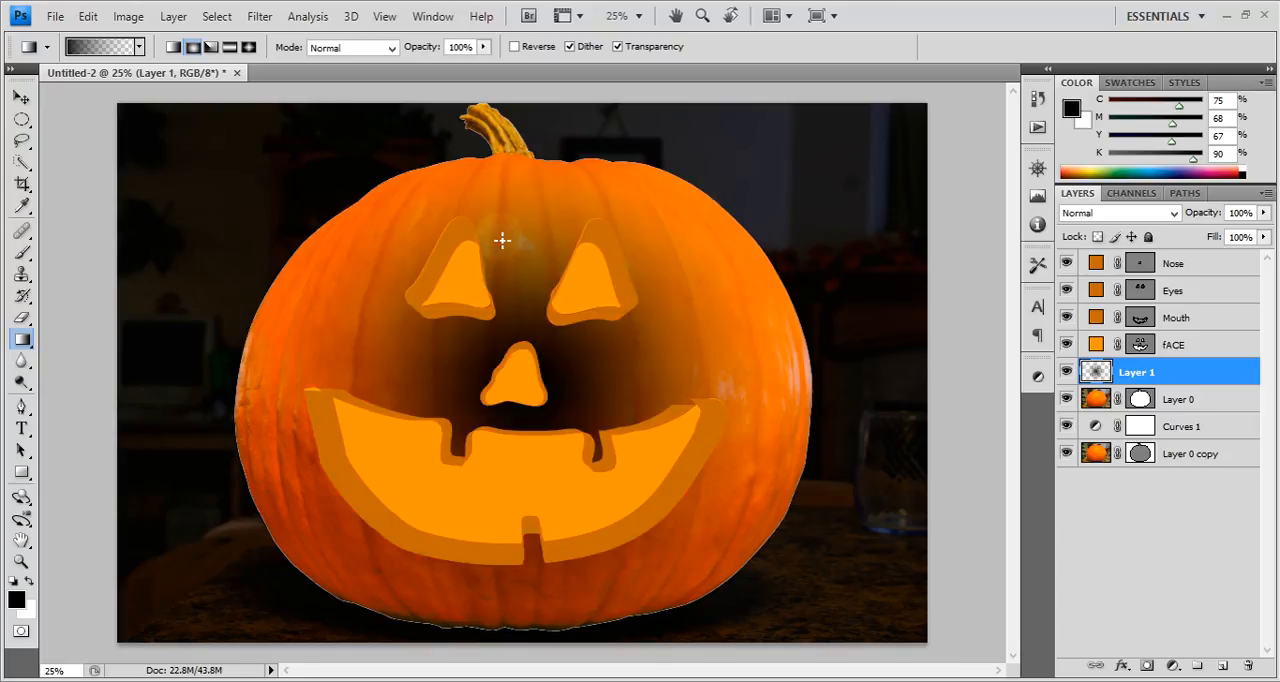
pyautogui.hotkey('ctrl', 'z')
pyautogui.click(540, 47)
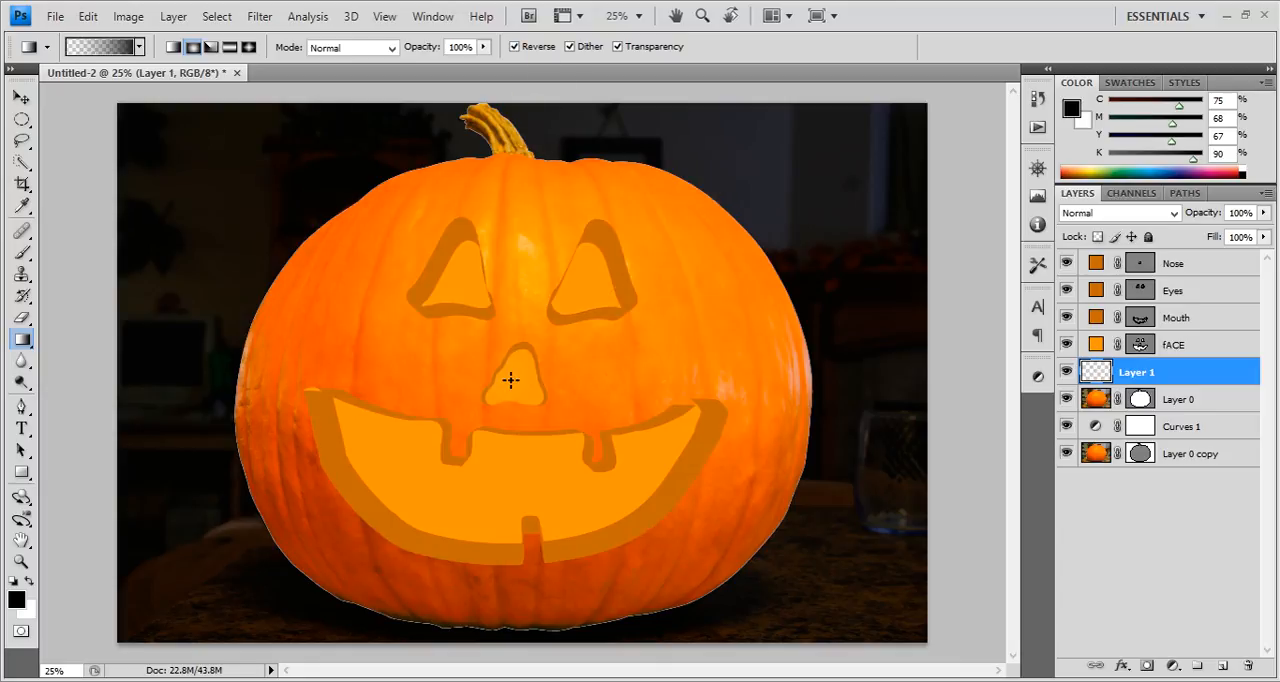
pyautogui.moveTo(697, 228); pyautogui.dragTo(720, 210)
pyautogui.hotkey('ctrl', 'z')
# Fill Layer 1 with a reversed radial Foreground to Background gradient centered near the nose, and clip it to Layer 0.
pyautogui.click(133, 48)
pyautogui.click(478, 138)
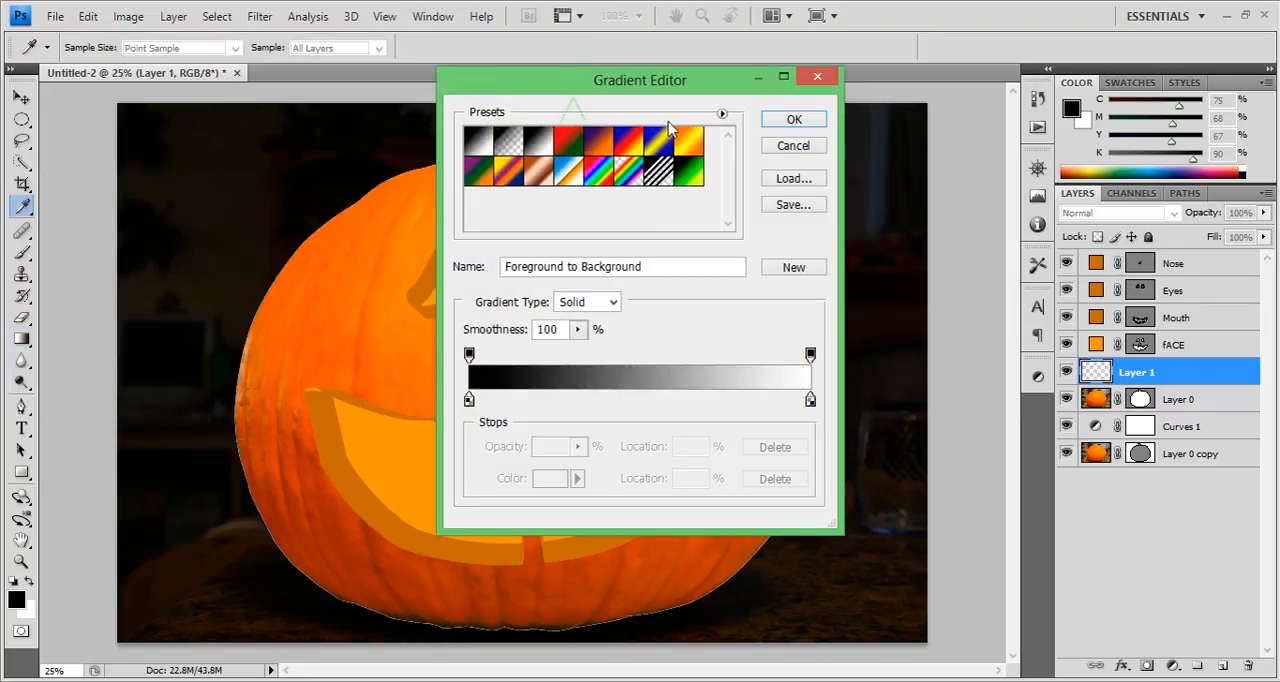
pyautogui.press('Return')
pyautogui.moveTo(630, 278); pyautogui.dragTo(580, 251)
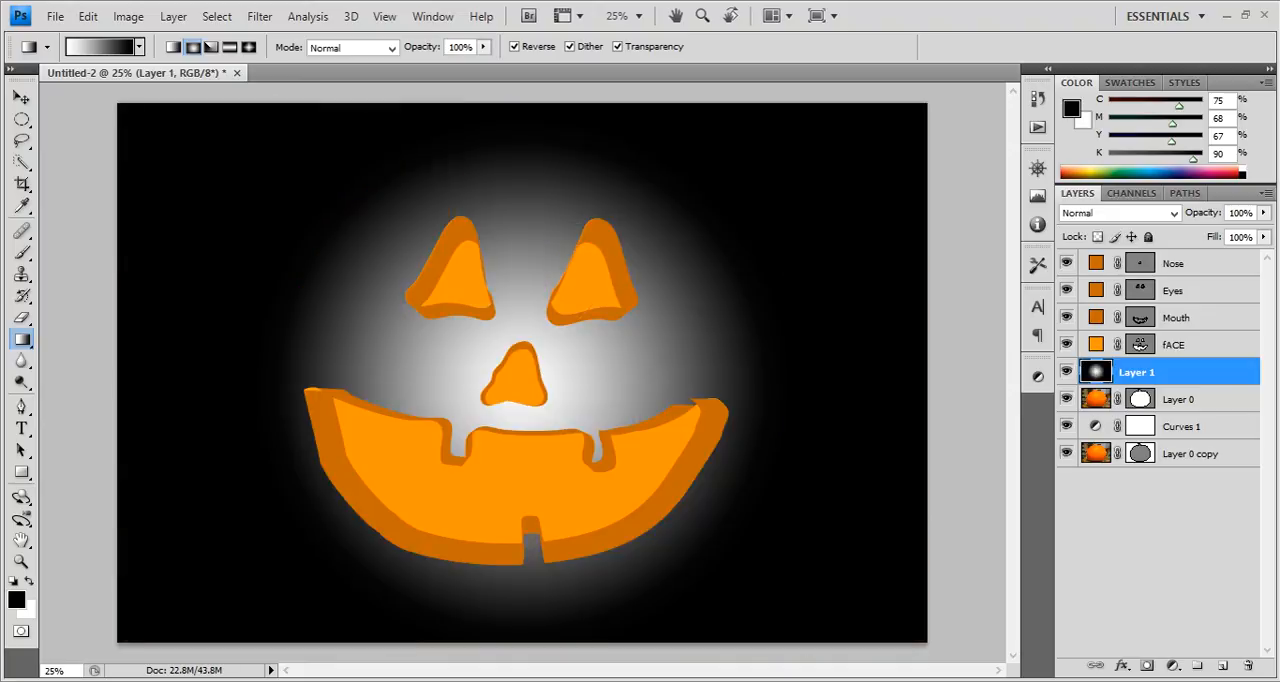
pyautogui.keyDown('alt'); pyautogui.click(1216, 386); pyautogui.keyUp('alt')
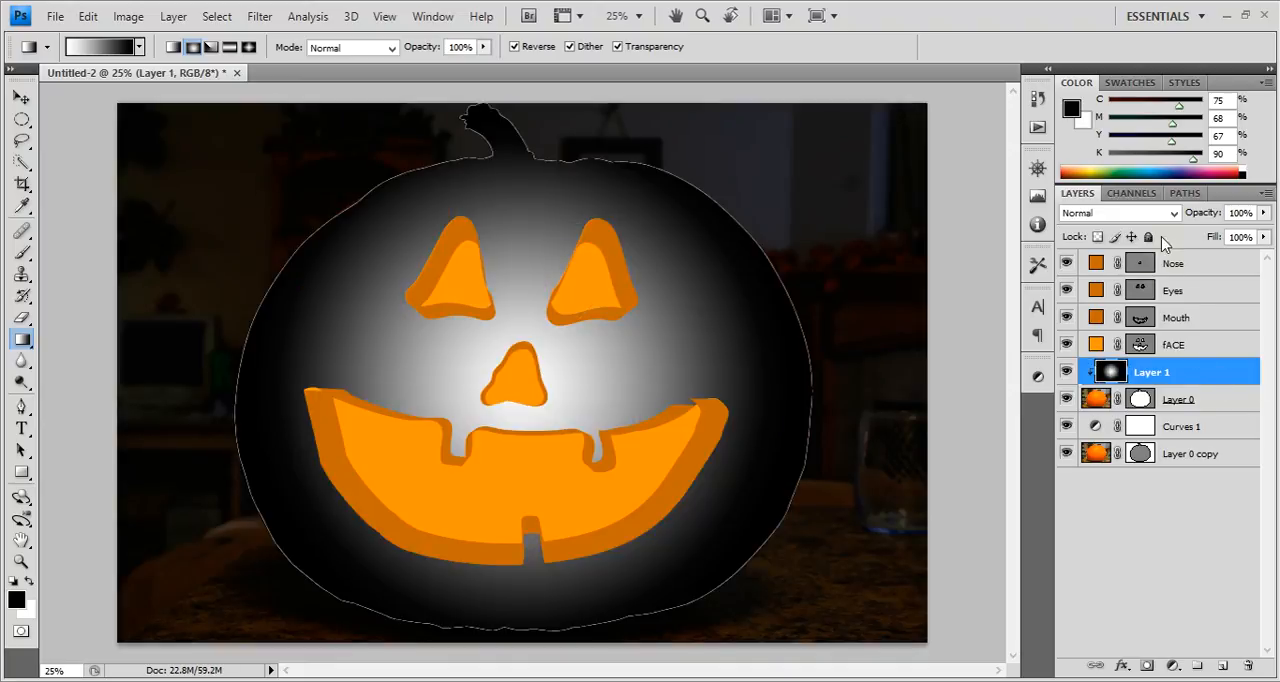
# Rename Layer 0 as Pumpkin.
pyautogui.doubleClick(1176, 401)
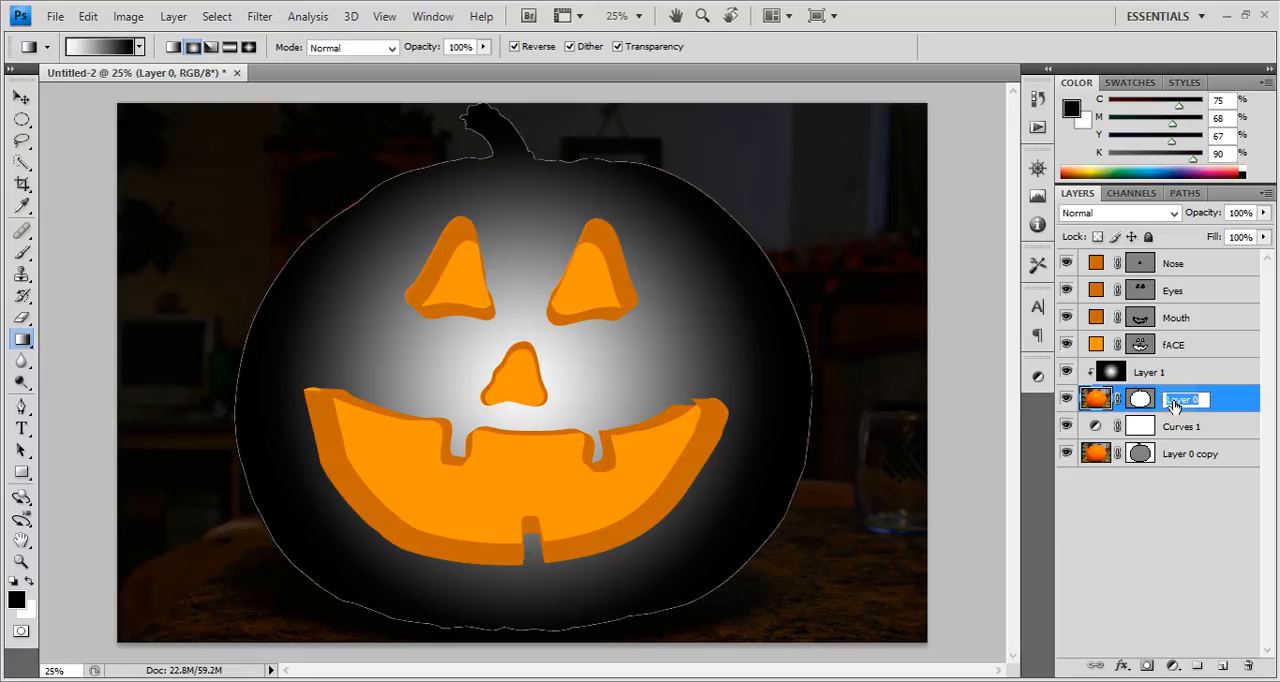
pyautogui.write('Pumpkinb')
pyautogui.press('Return')
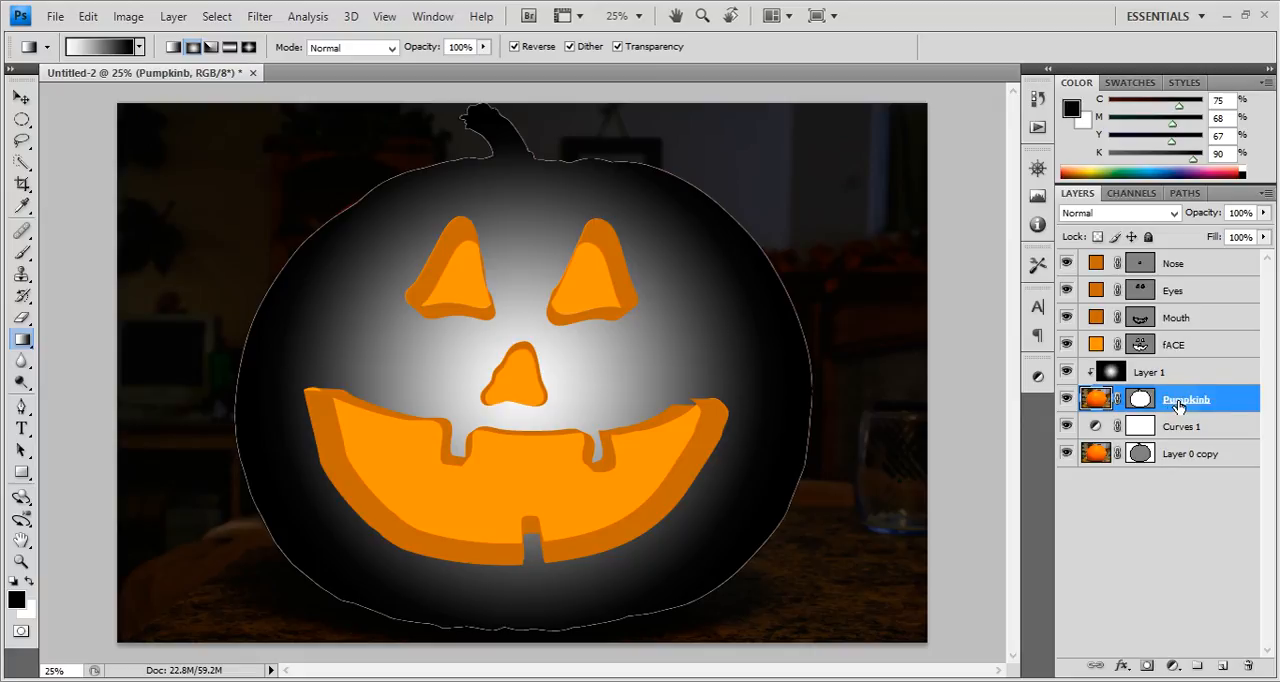
pyautogui.doubleClick(1178, 404)
pyautogui.click(1208, 400)
pyautogui.press('BackSpace')
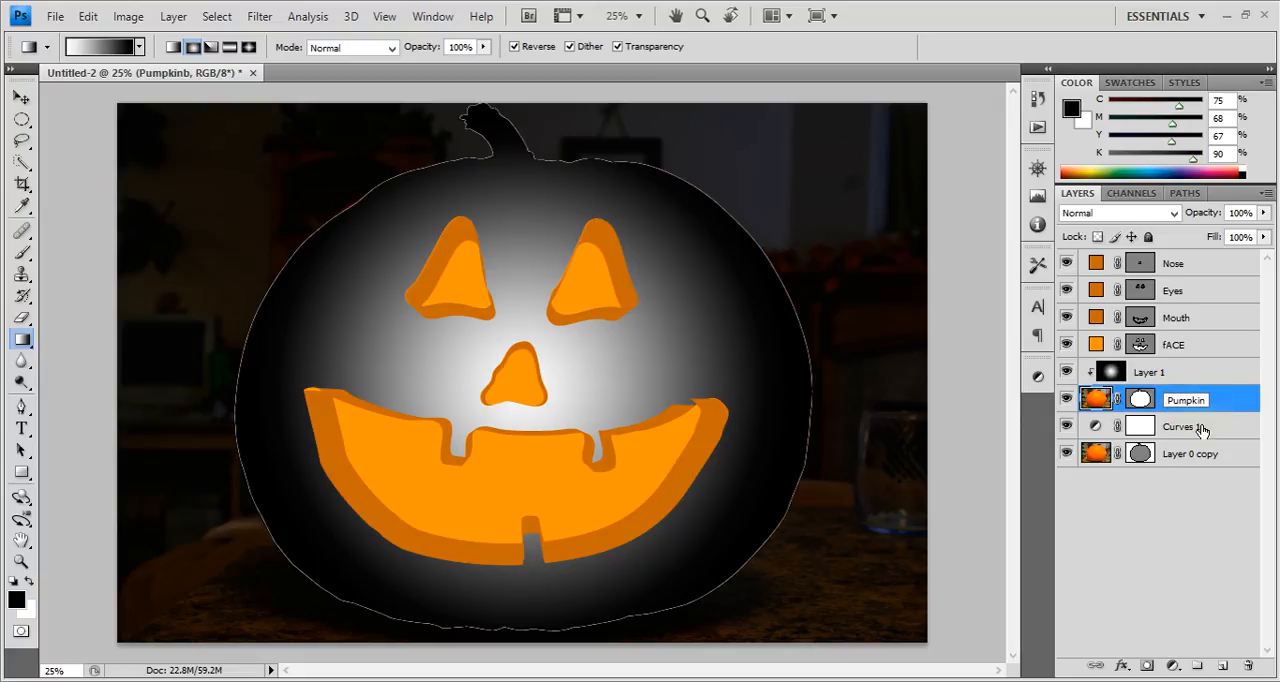
pyautogui.press('Return')
# Rename Layer 0 copy as Background.
pyautogui.doubleClick(1192, 454)
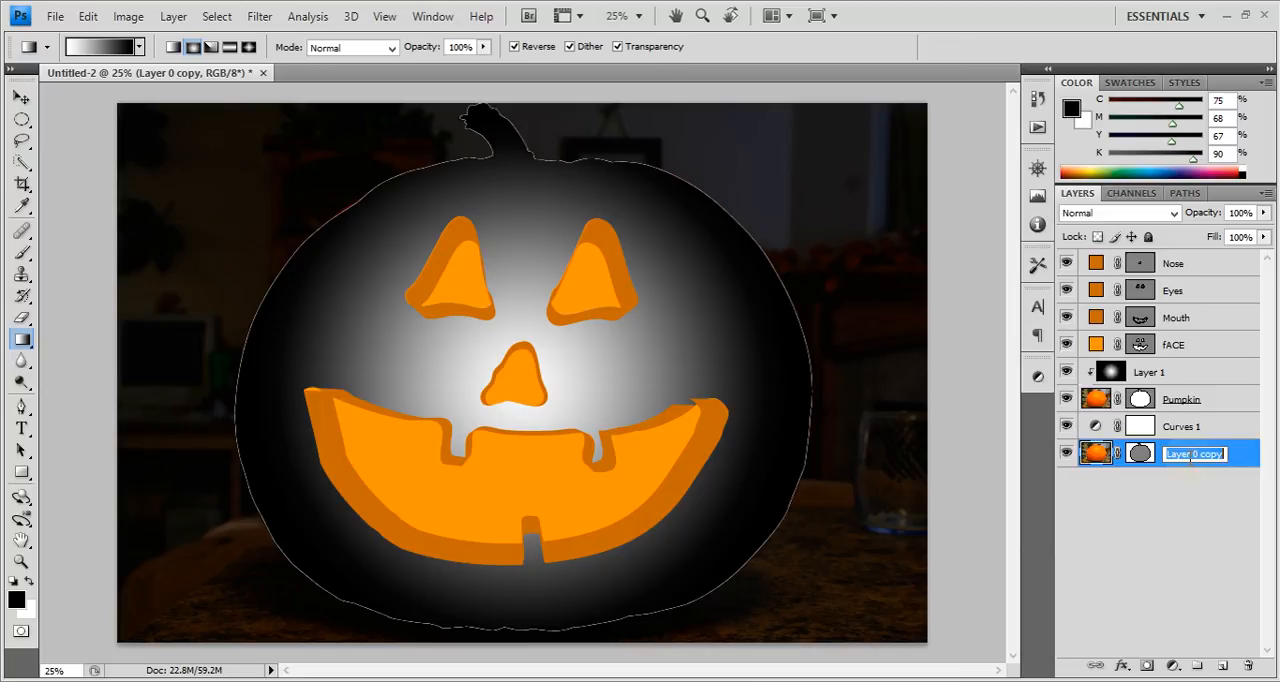
pyautogui.write('Ba')
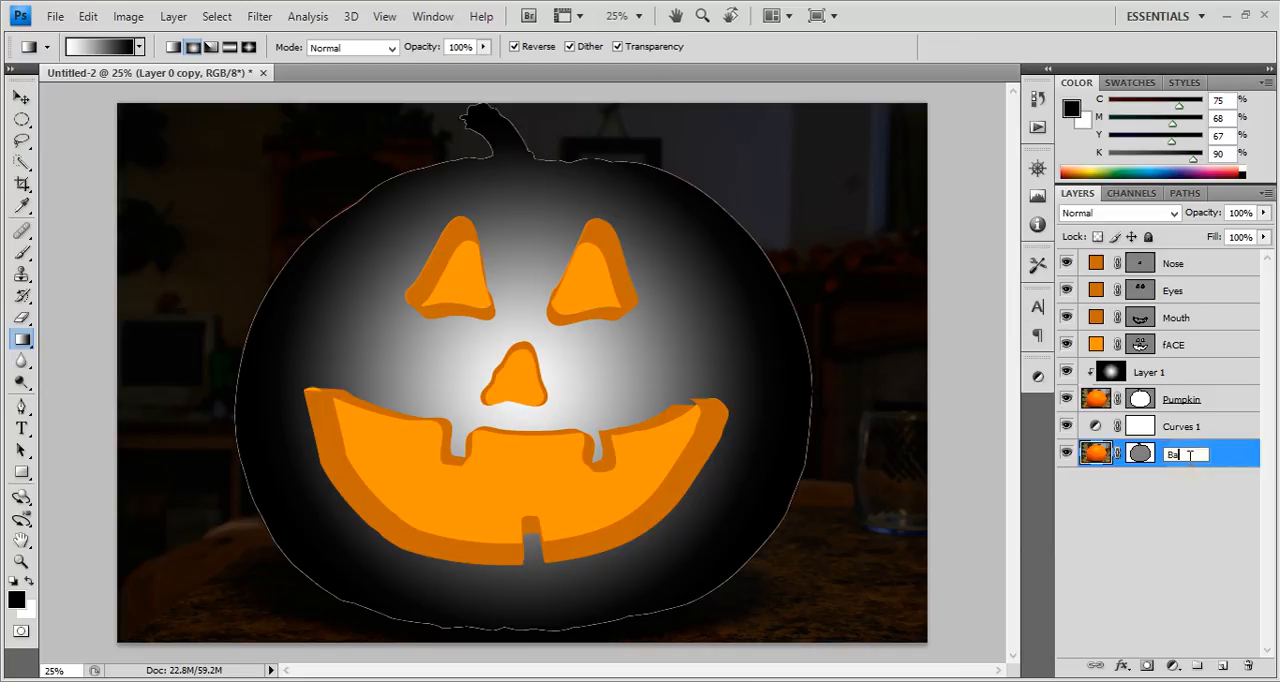
pyautogui.write('kkground')
pyautogui.press('Return')
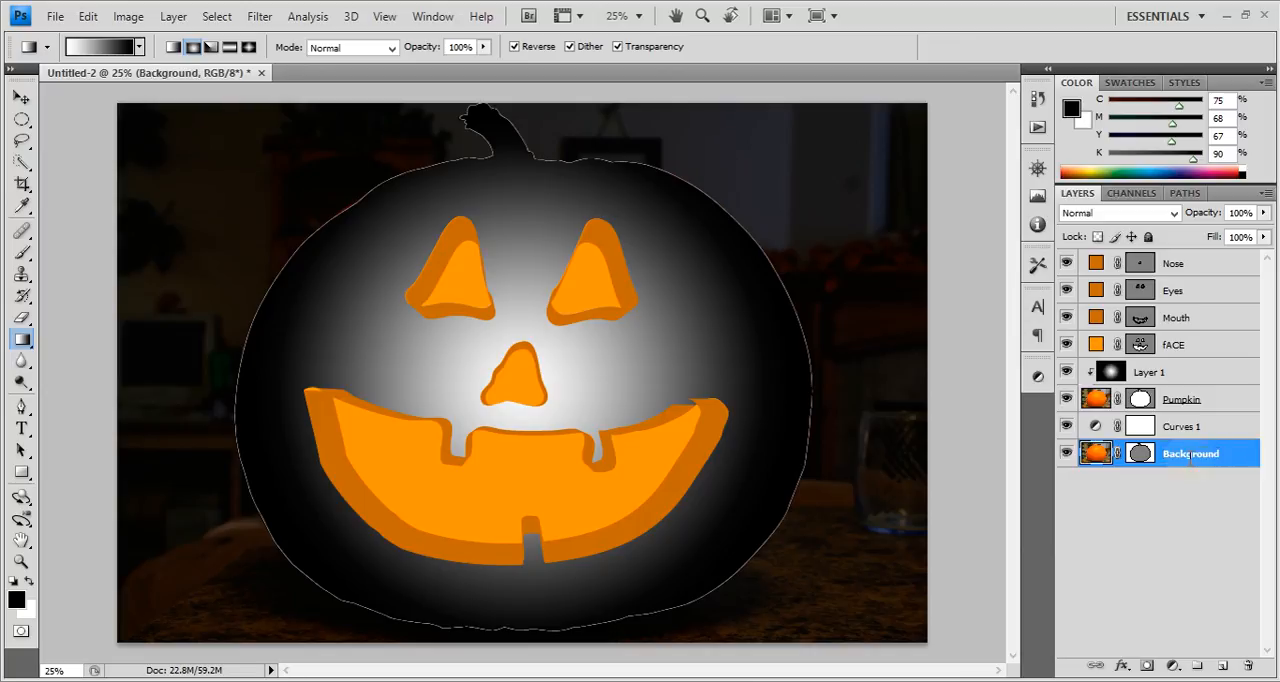
# Try the Color Burn and Overlay blend modes on Layer 1.
pyautogui.click(1196, 383)
pyautogui.click(1153, 215)
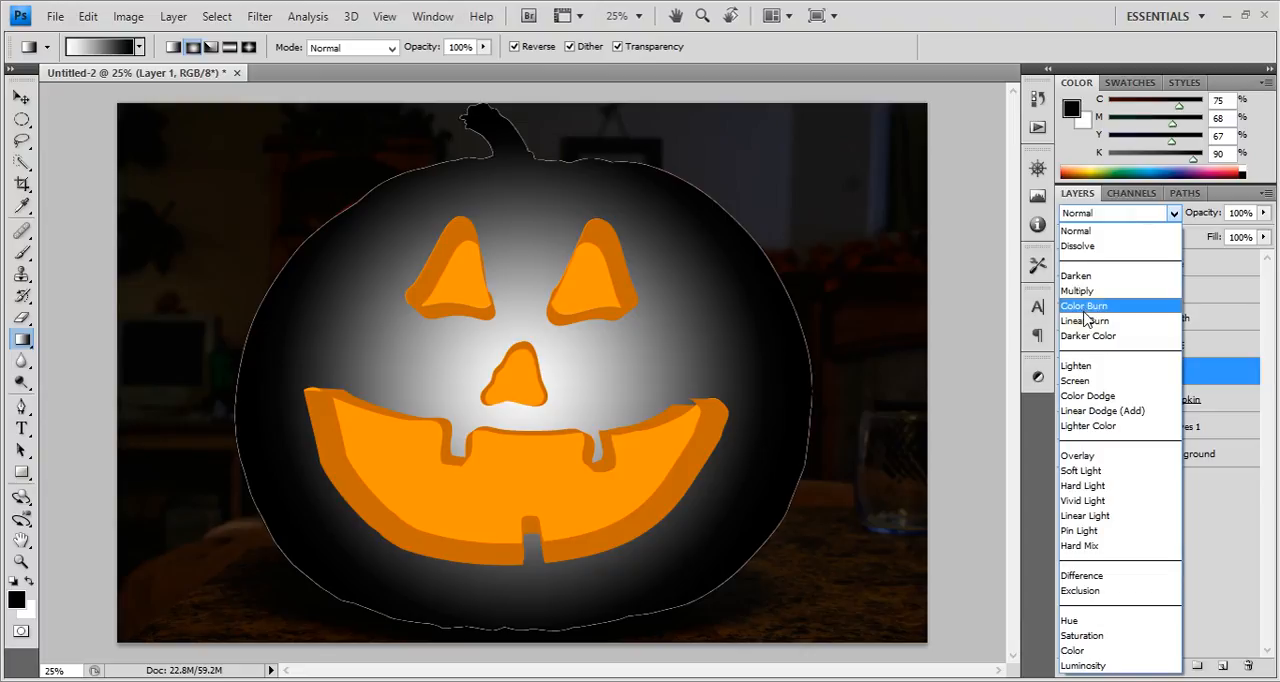
pyautogui.click(1088, 310)
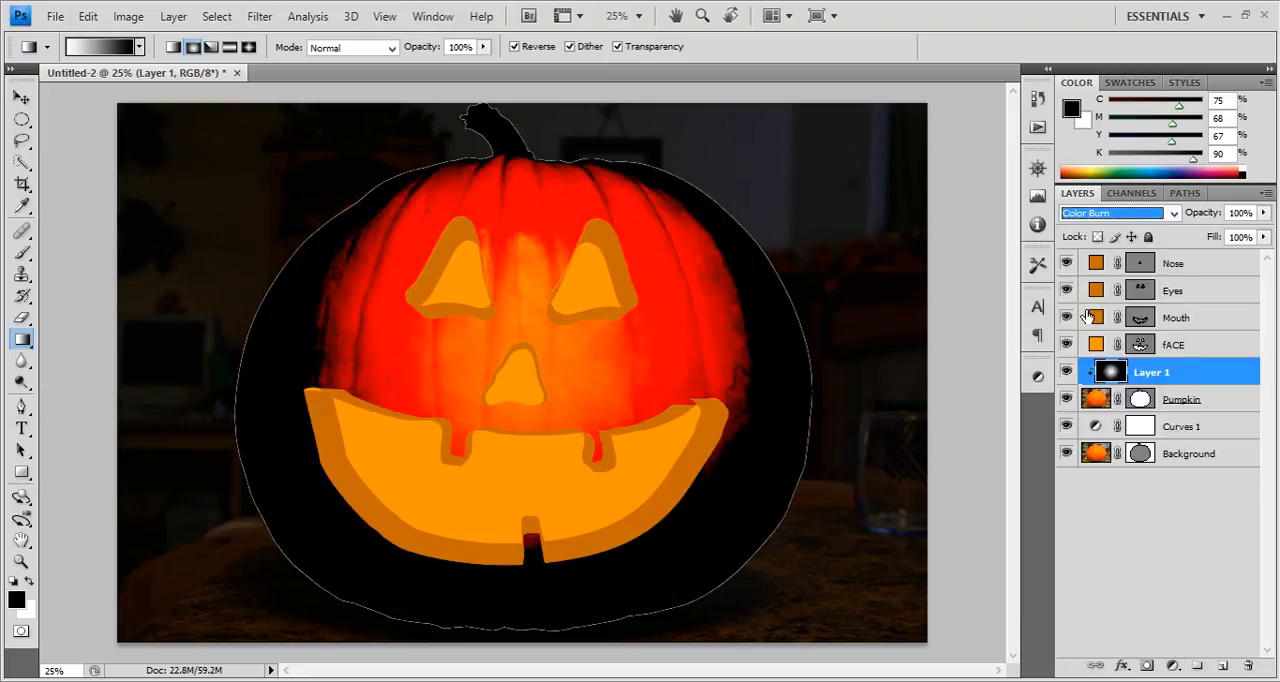
pyautogui.click(1128, 219)
pyautogui.click(1143, 451)
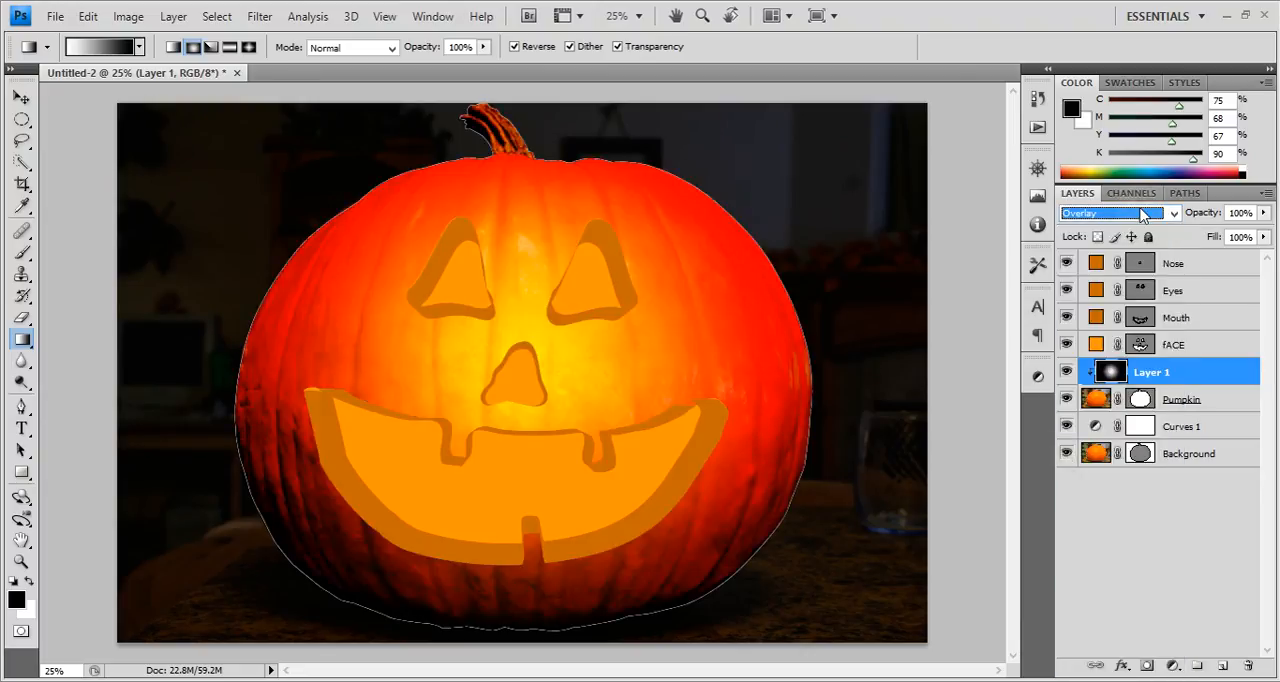
# Try Layer 1 in Multiply at 53% opacity and in Linear Burn at 51% opacity.
pyautogui.click(1099, 219)
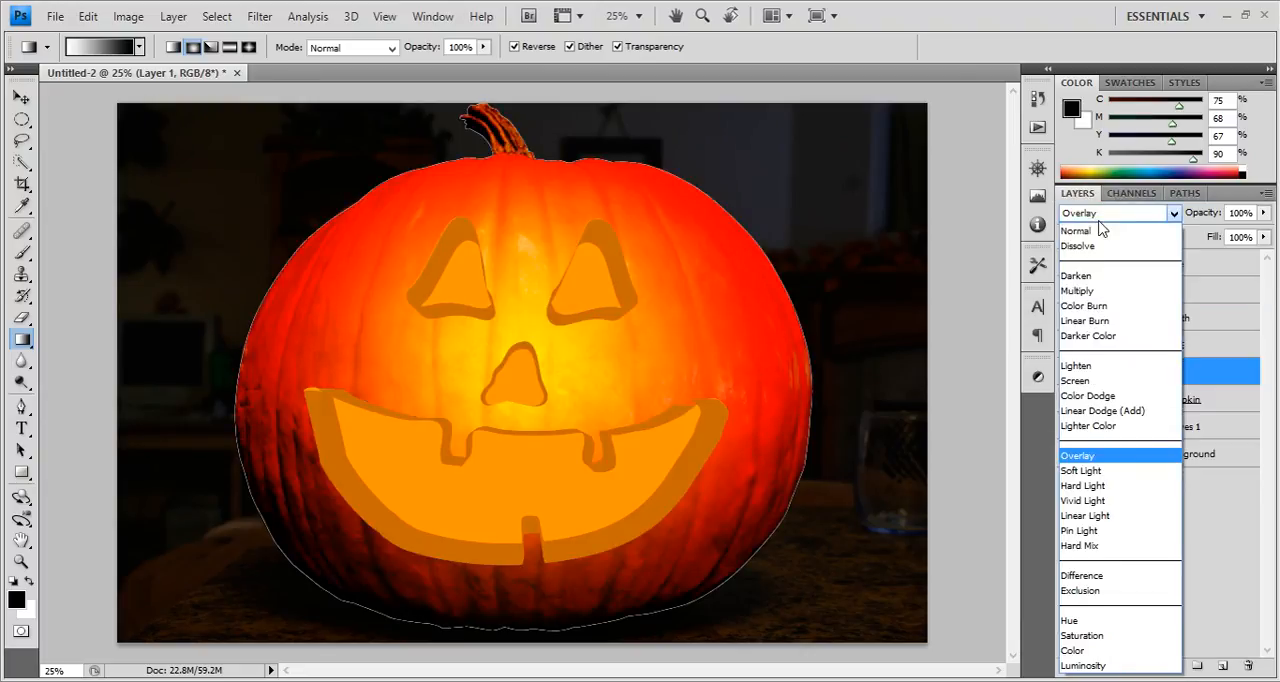
pyautogui.click(1078, 291)
pyautogui.moveTo(1206, 213); pyautogui.dragTo(1166, 212)
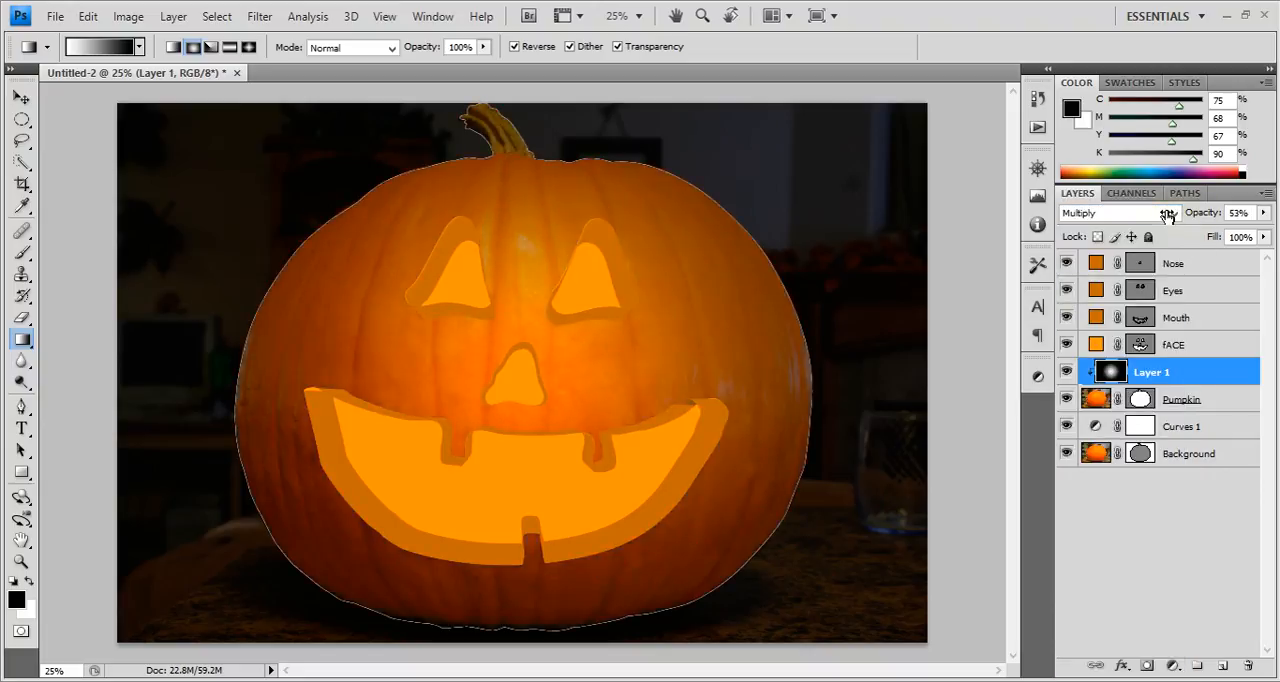
pyautogui.click(1168, 214)
pyautogui.click(1080, 322)
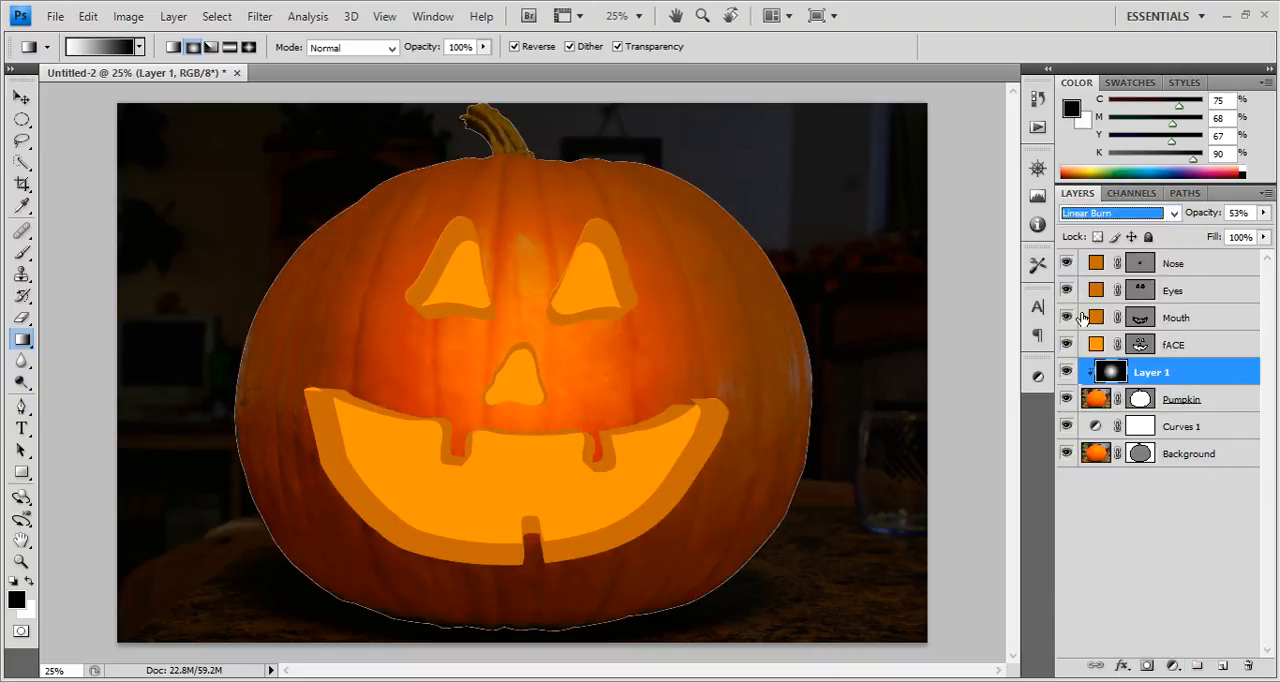
pyautogui.moveTo(1196, 214); pyautogui.dragTo(1193, 220)
# Compare the Vivid Light, Linear Light and Hard Light blend modes on Layer 1.
pyautogui.click(1174, 214)
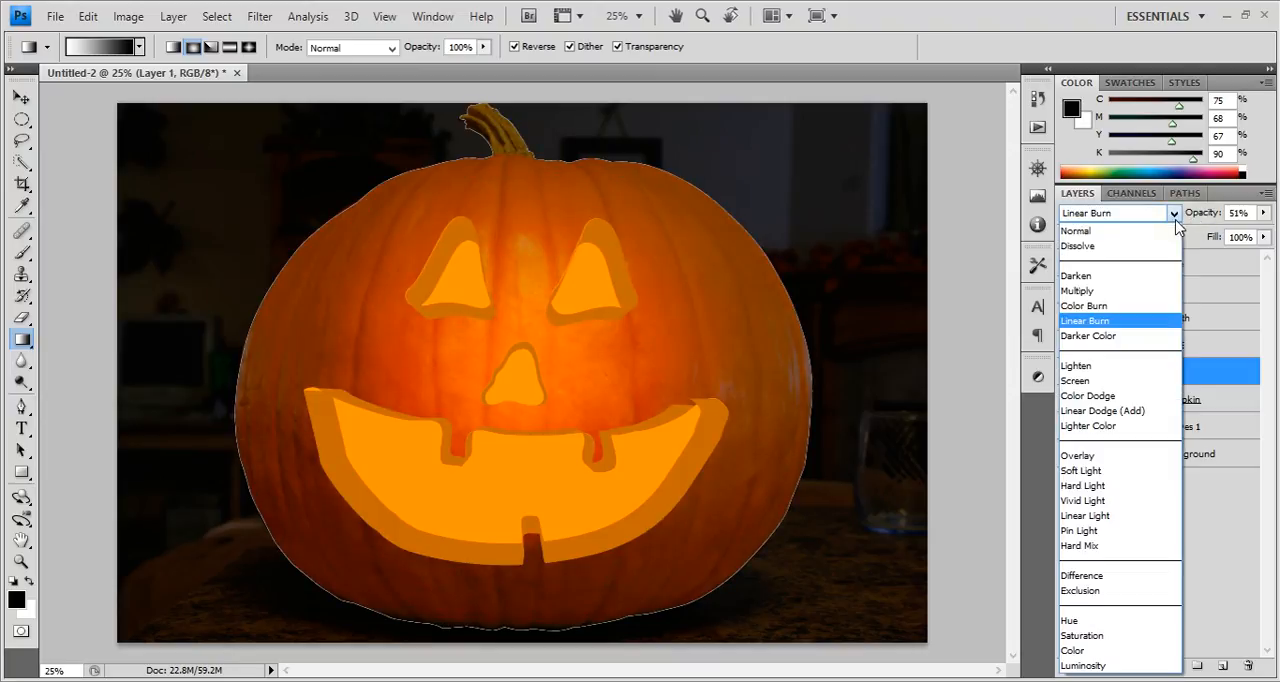
pyautogui.click(1115, 500)
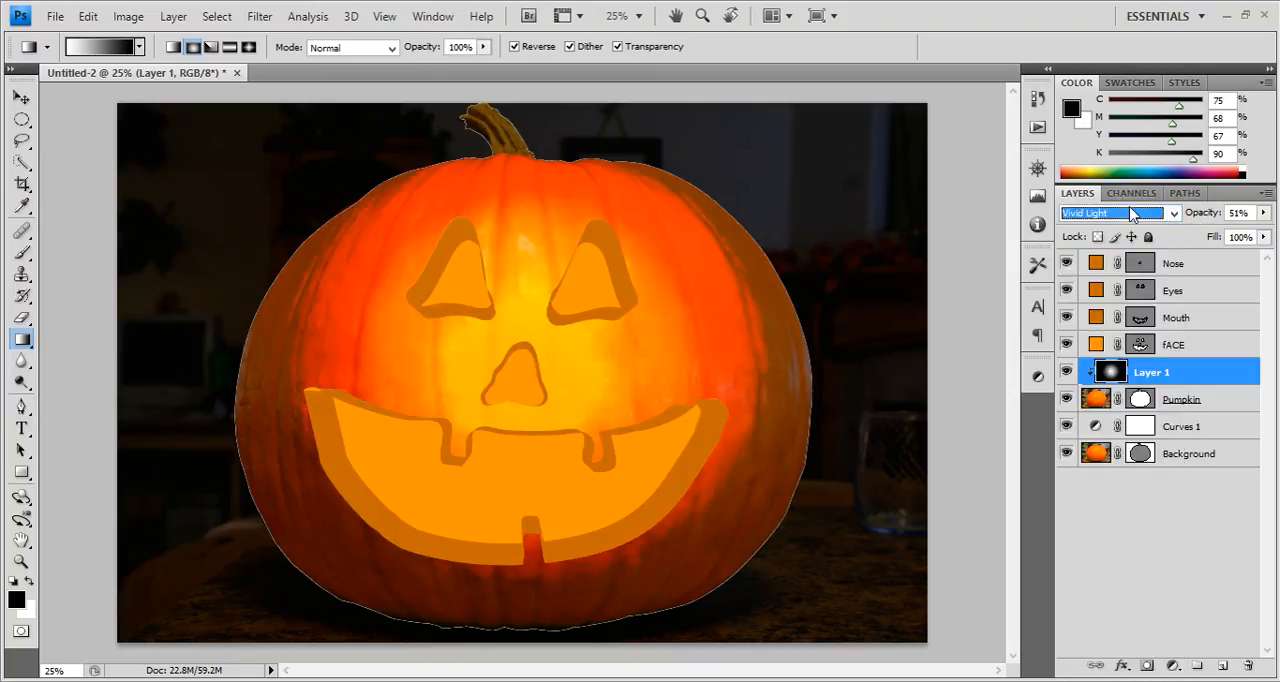
pyautogui.click(1134, 213)
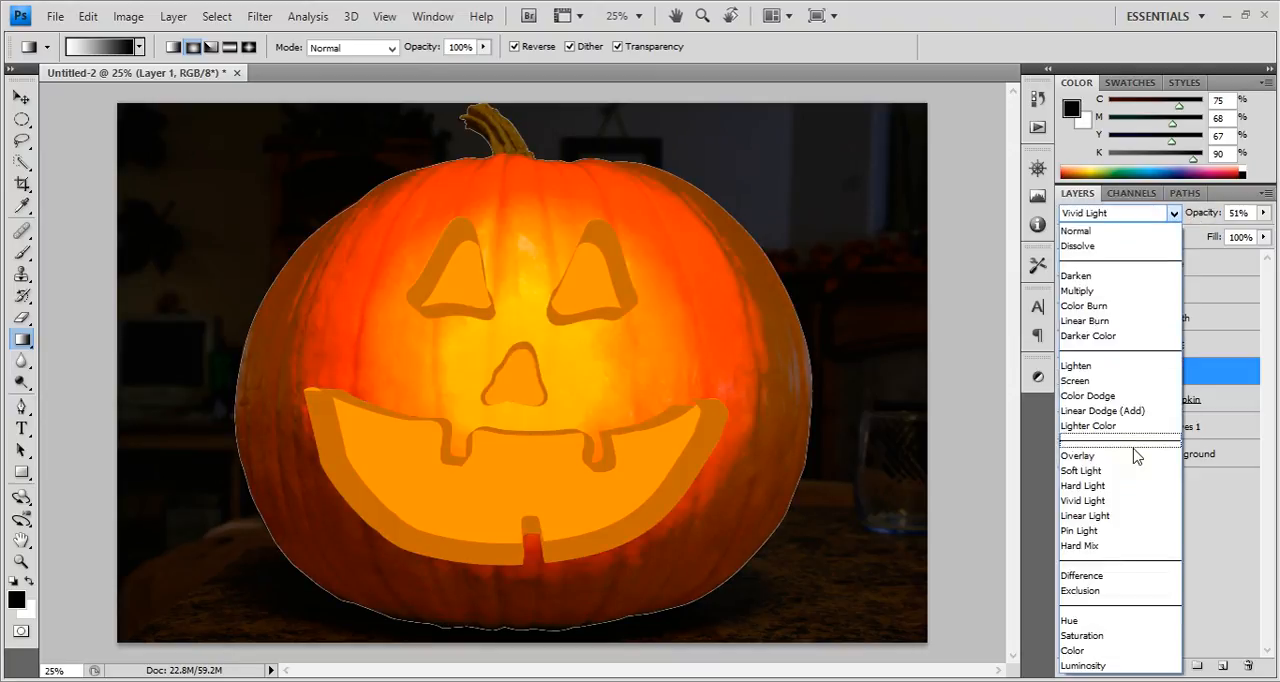
pyautogui.click(1092, 515)
pyautogui.click(1100, 212)
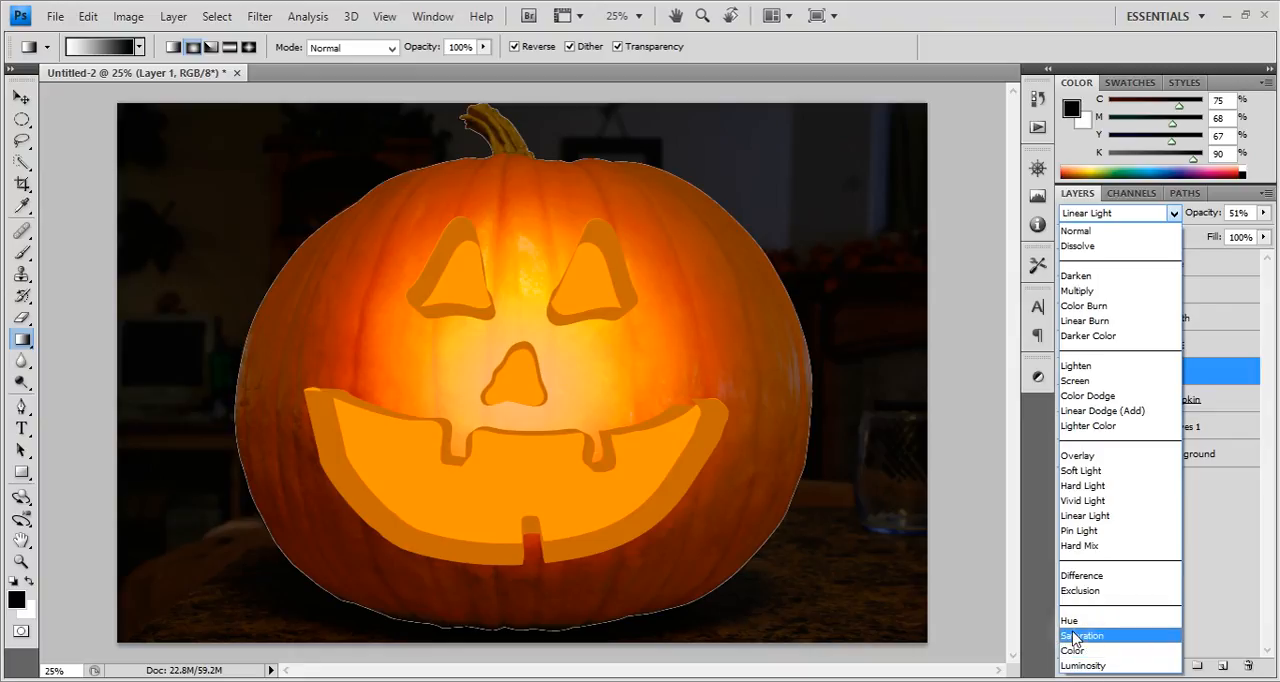
pyautogui.click(1077, 487)
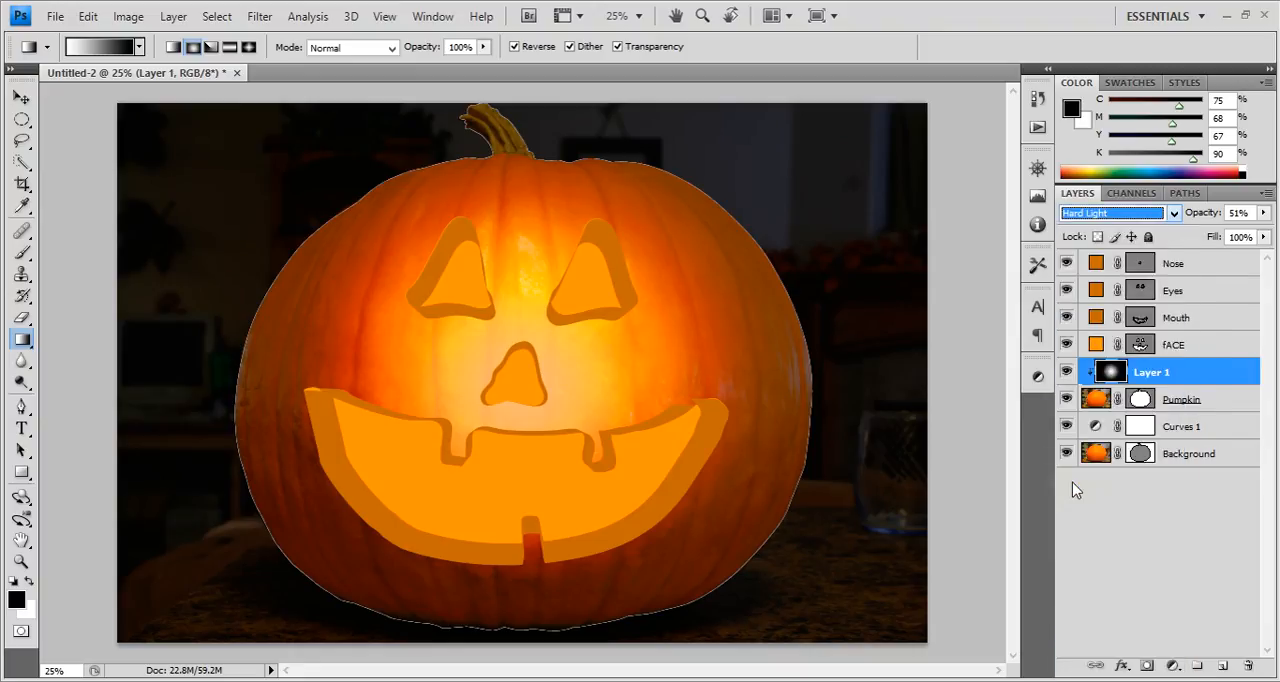
pyautogui.click(1097, 212)
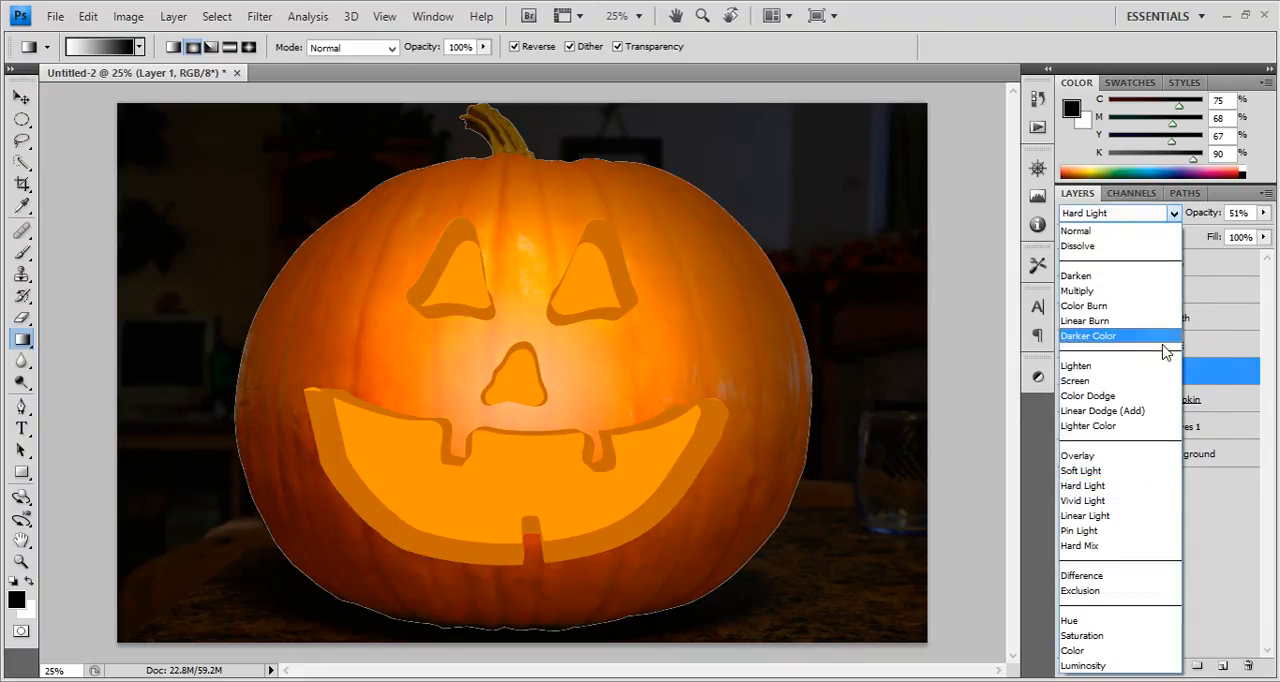
pyautogui.click(1090, 515)
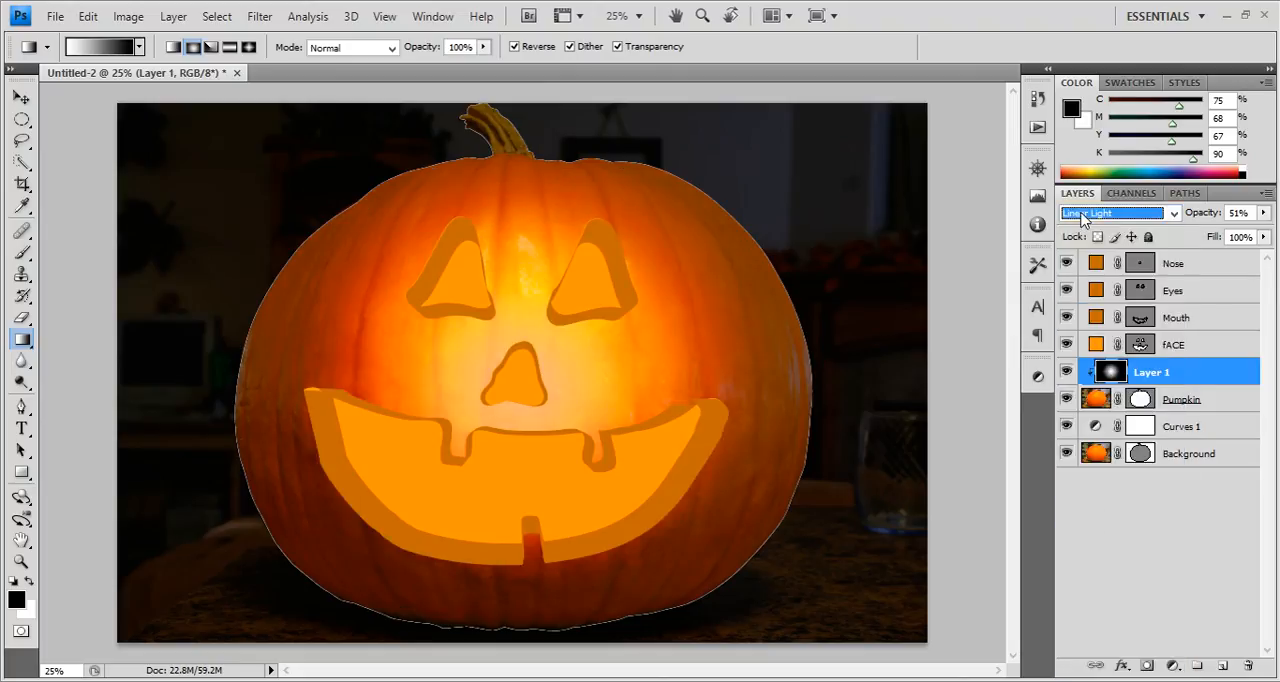
pyautogui.click(1081, 214)
pyautogui.click(1086, 486)
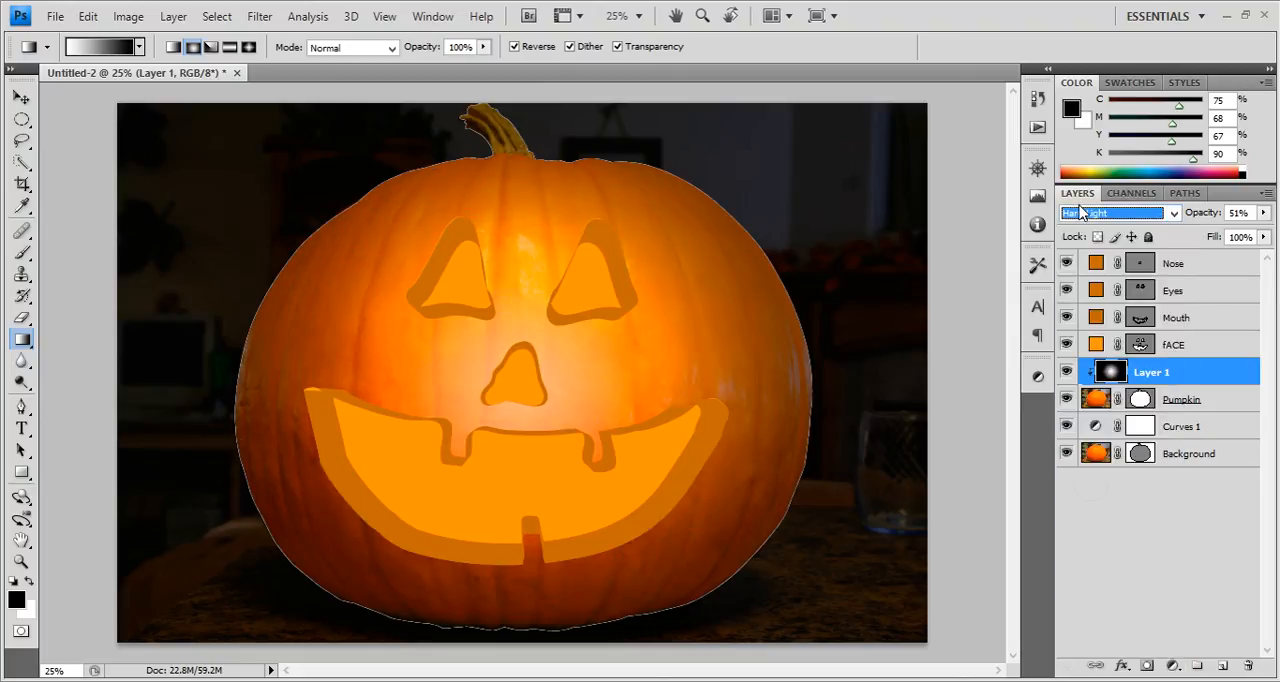
# Try the Linear Burn blend mode on Layer 1 with its opacity raised to 68%.
pyautogui.click(1168, 212)
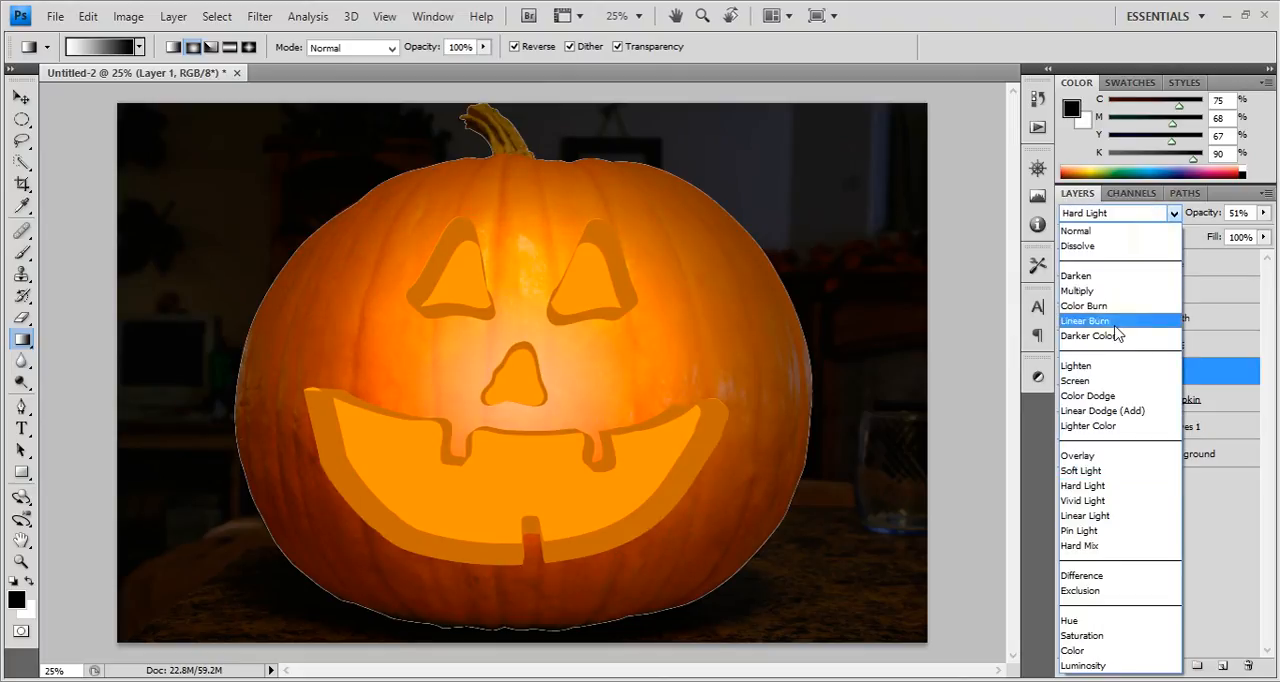
pyautogui.click(1100, 326)
pyautogui.moveTo(1200, 213)
pyautogui.mouseDown()
pyautogui.moveTo(1241, 218)
pyautogui.moveTo(1190, 214)
pyautogui.mouseUp()
# Set Layer 1 to Multiply at 45% opacity and select the Pumpkin layer.
pyautogui.click(1172, 213)
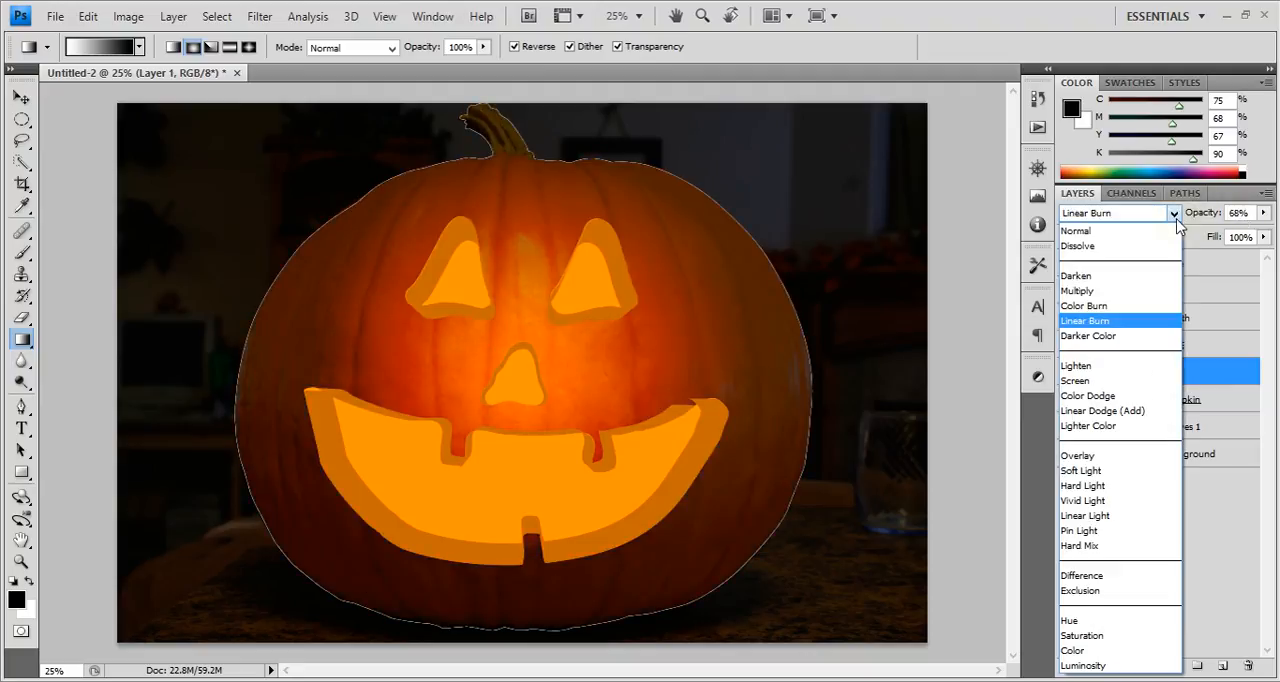
pyautogui.click(1150, 290)
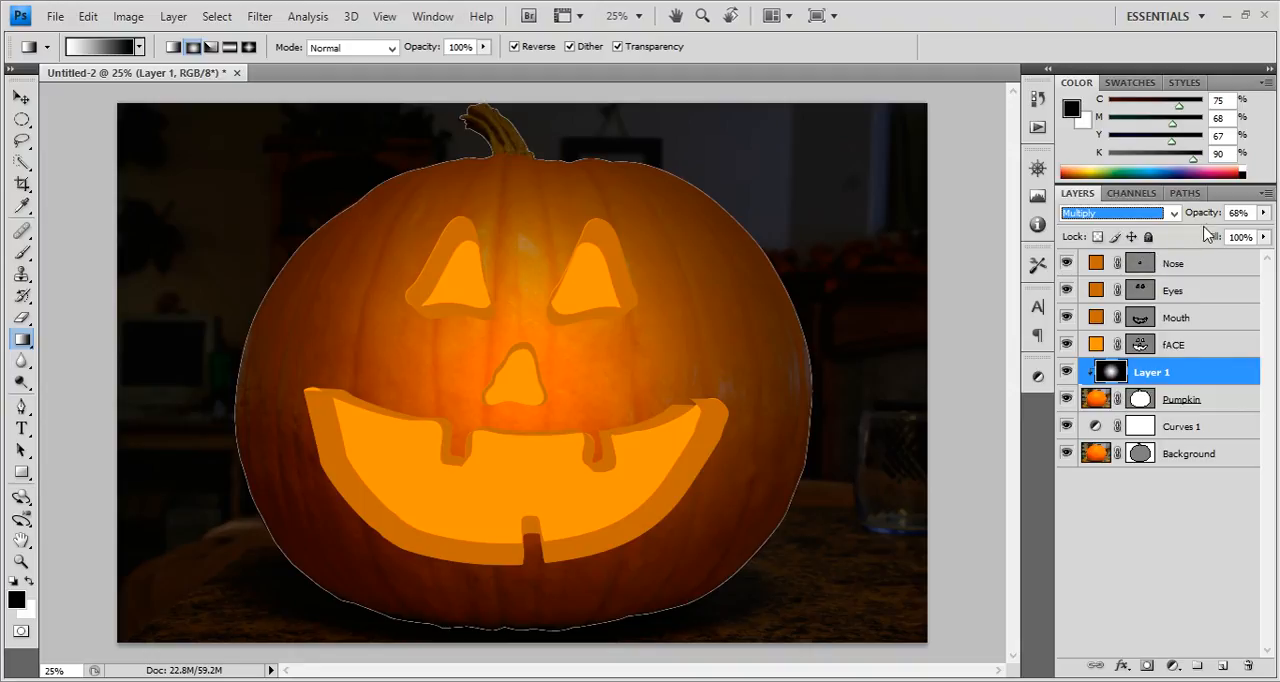
pyautogui.moveTo(1207, 219); pyautogui.dragTo(1192, 219)
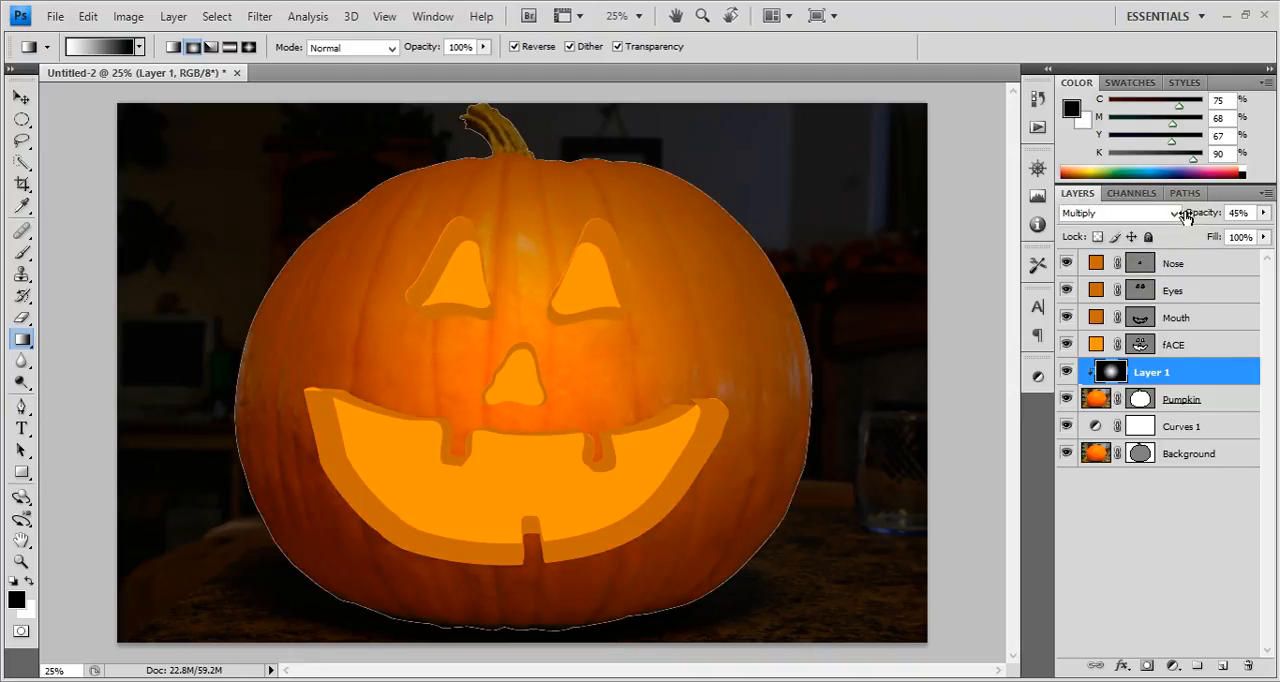
pyautogui.click(1227, 402)
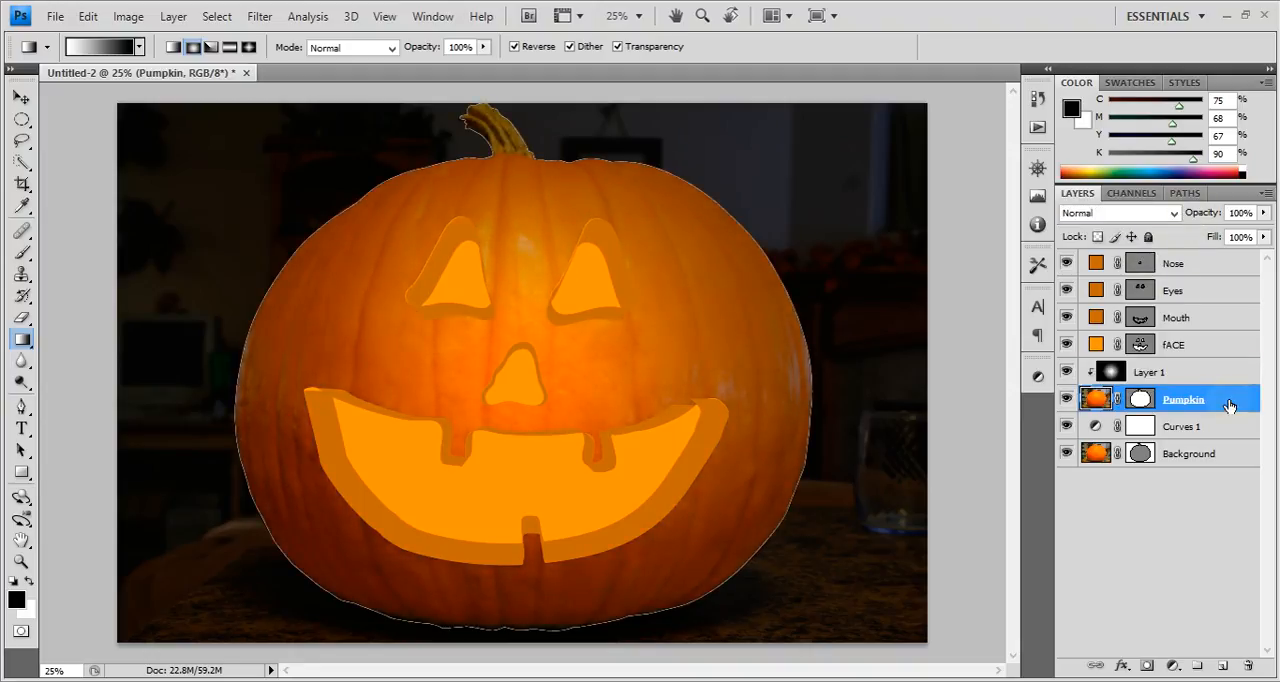
# Add an Inner Glow effect to the Pumpkin layer with a size of 250 px.
pyautogui.doubleClick(1229, 402)
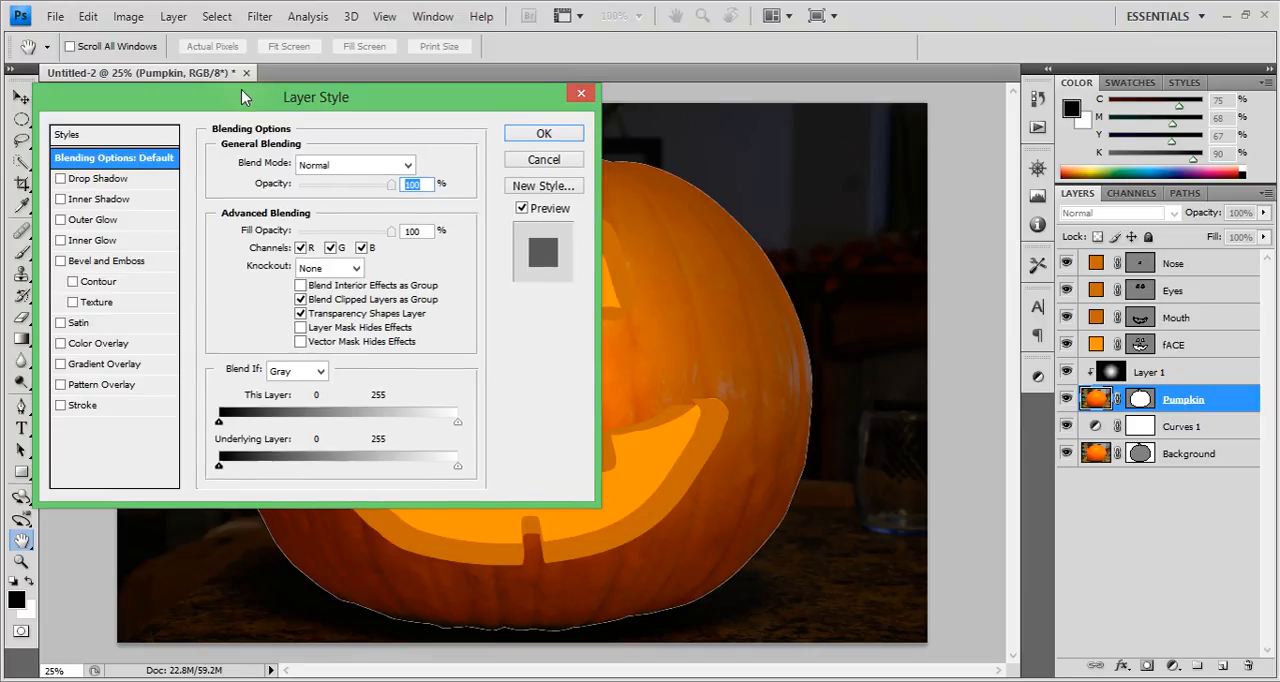
pyautogui.moveTo(241, 97); pyautogui.dragTo(988, 106)
pyautogui.click(807, 250)
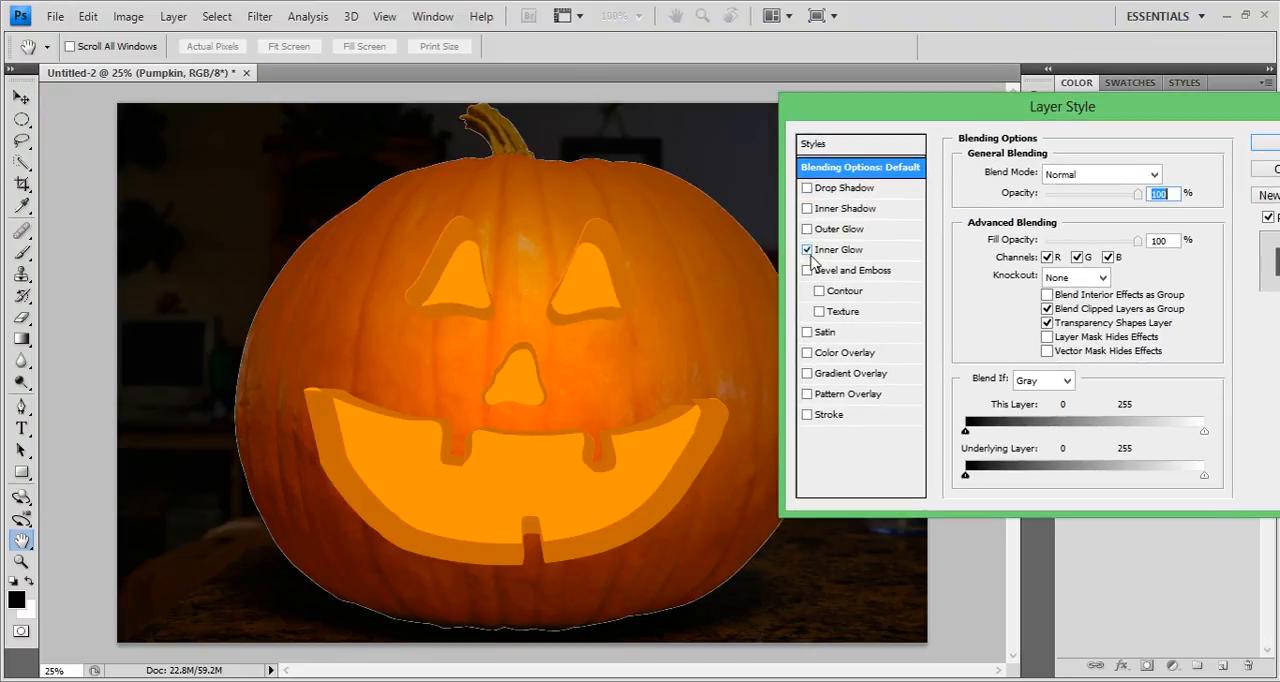
pyautogui.click(822, 251)
pyautogui.moveTo(1032, 345); pyautogui.dragTo(1193, 344)
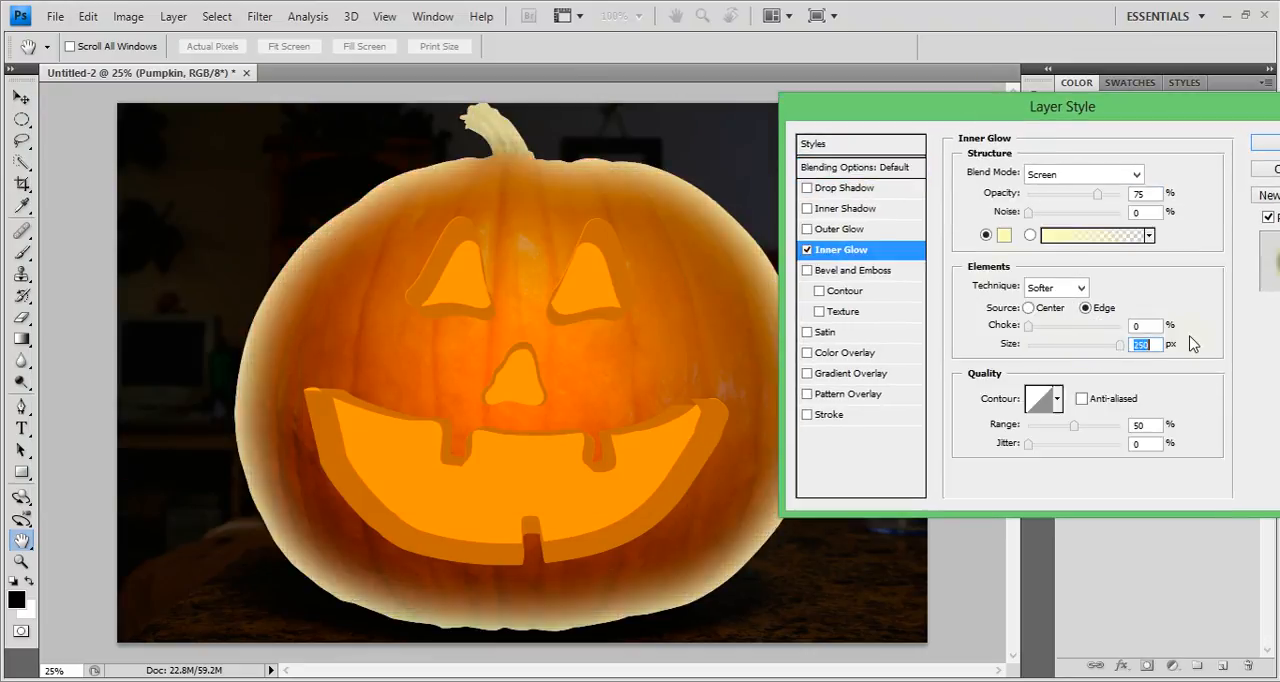
# Change the inner glow's colour to a dark saturated orange.
pyautogui.click(1004, 235)
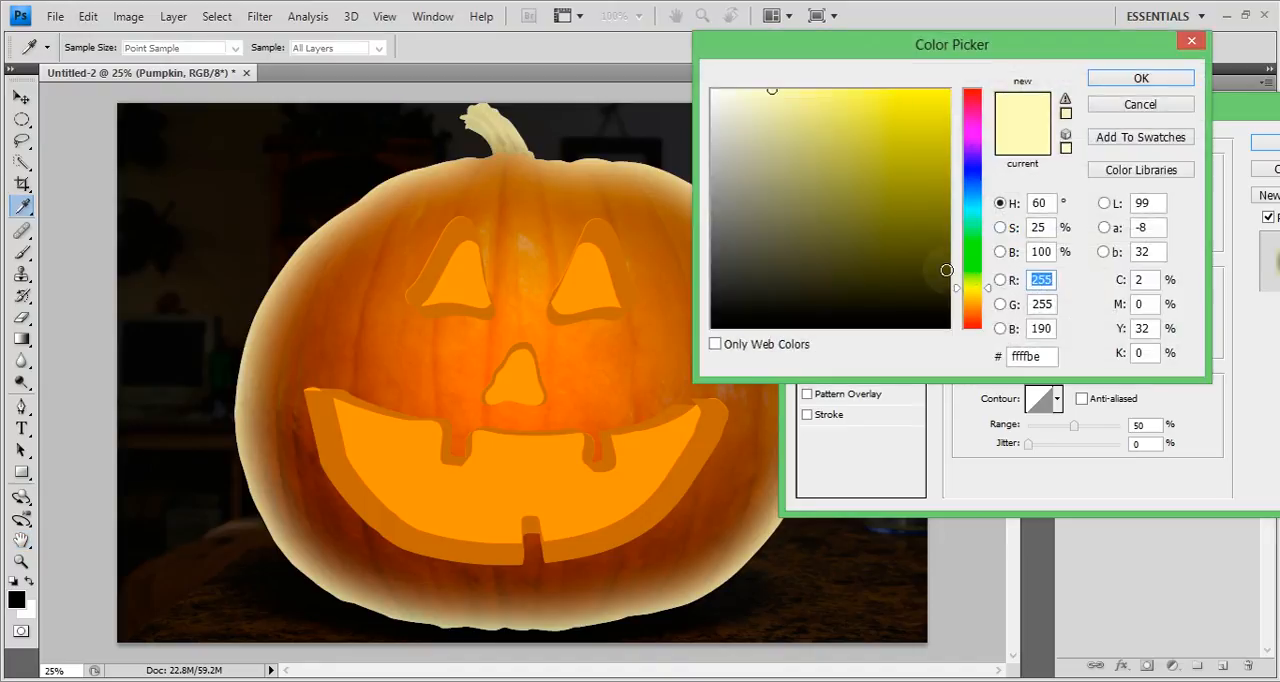
pyautogui.moveTo(977, 308); pyautogui.dragTo(988, 318)
pyautogui.moveTo(956, 200); pyautogui.dragTo(946, 174)
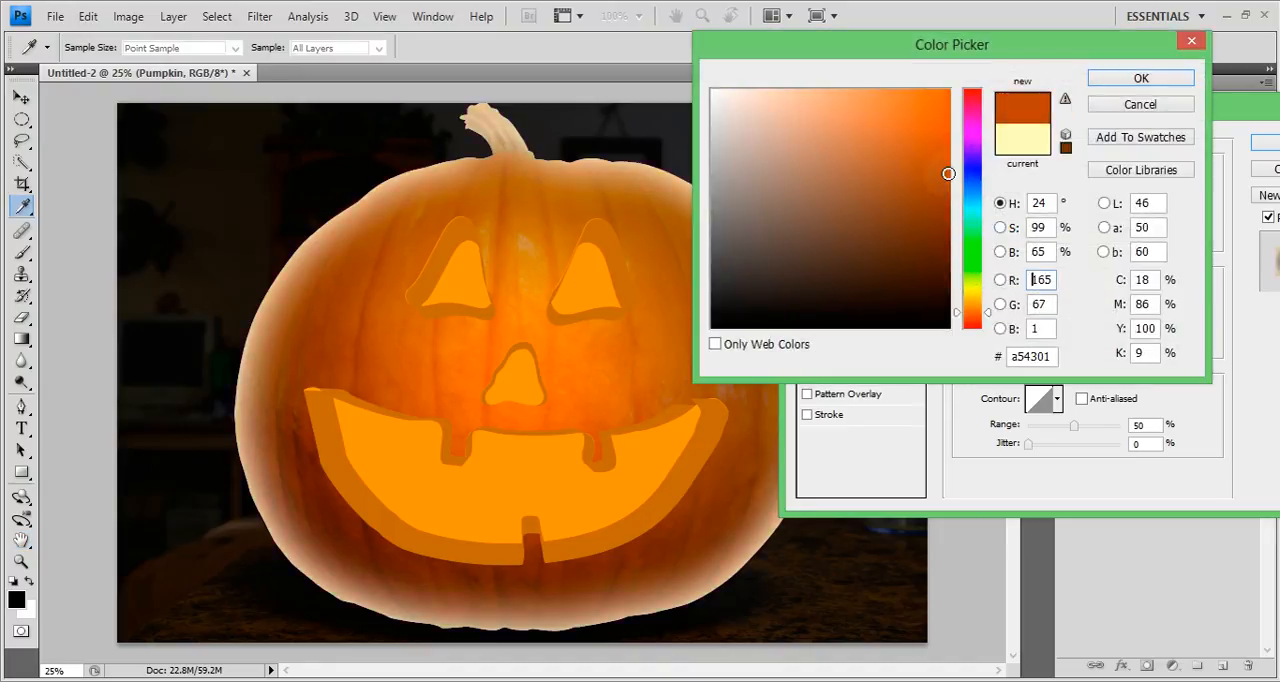
pyautogui.click(1095, 78)
# Set the inner glow's blend mode to Multiply and apply the Pumpkin layer's style.
pyautogui.click(1076, 175)
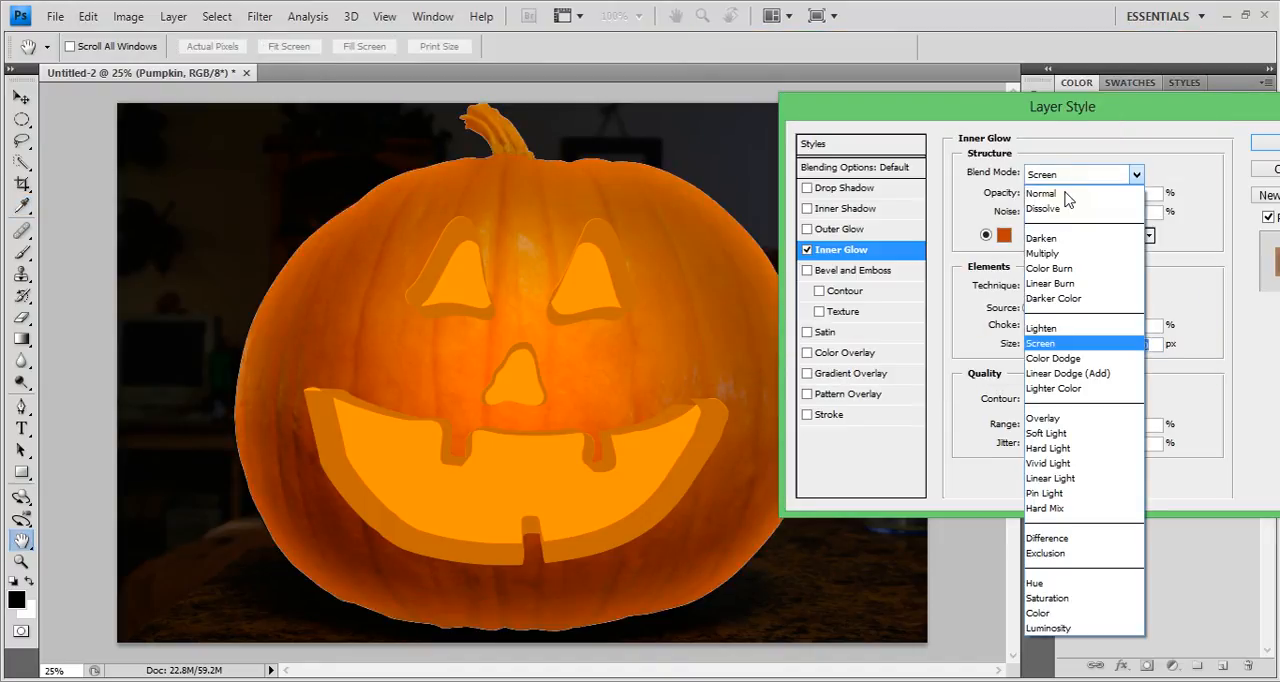
pyautogui.click(1080, 255)
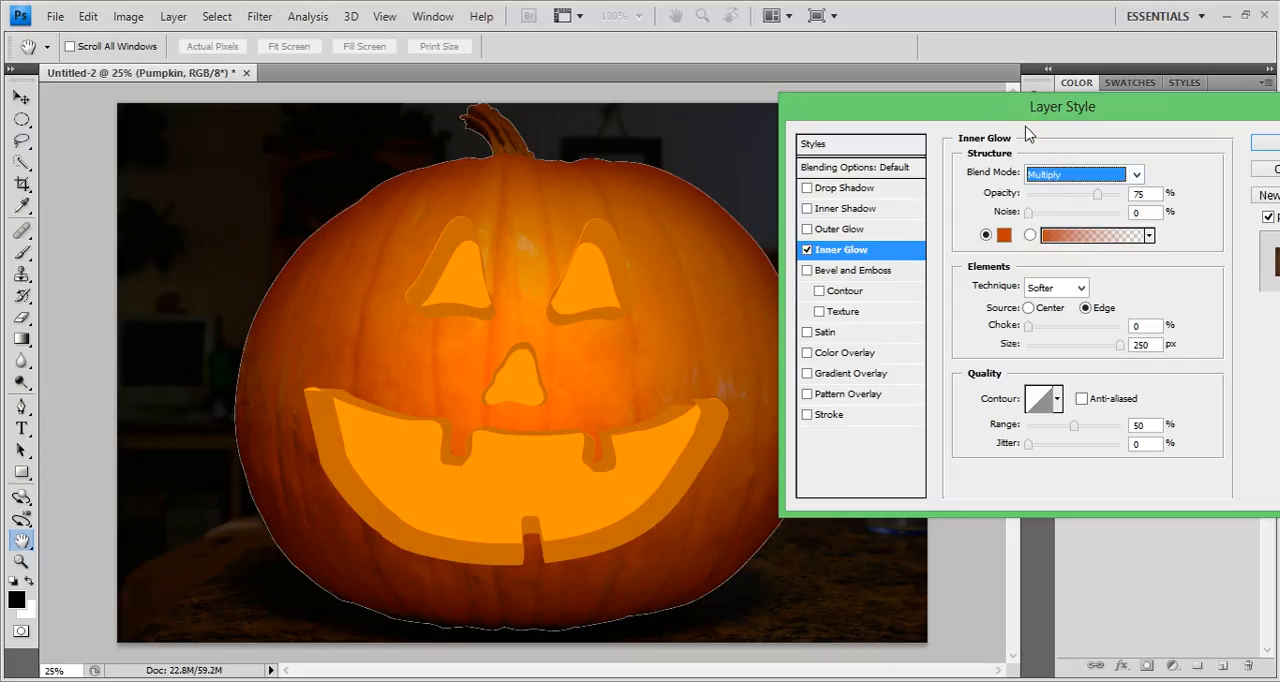
pyautogui.moveTo(1032, 115); pyautogui.dragTo(912, 120)
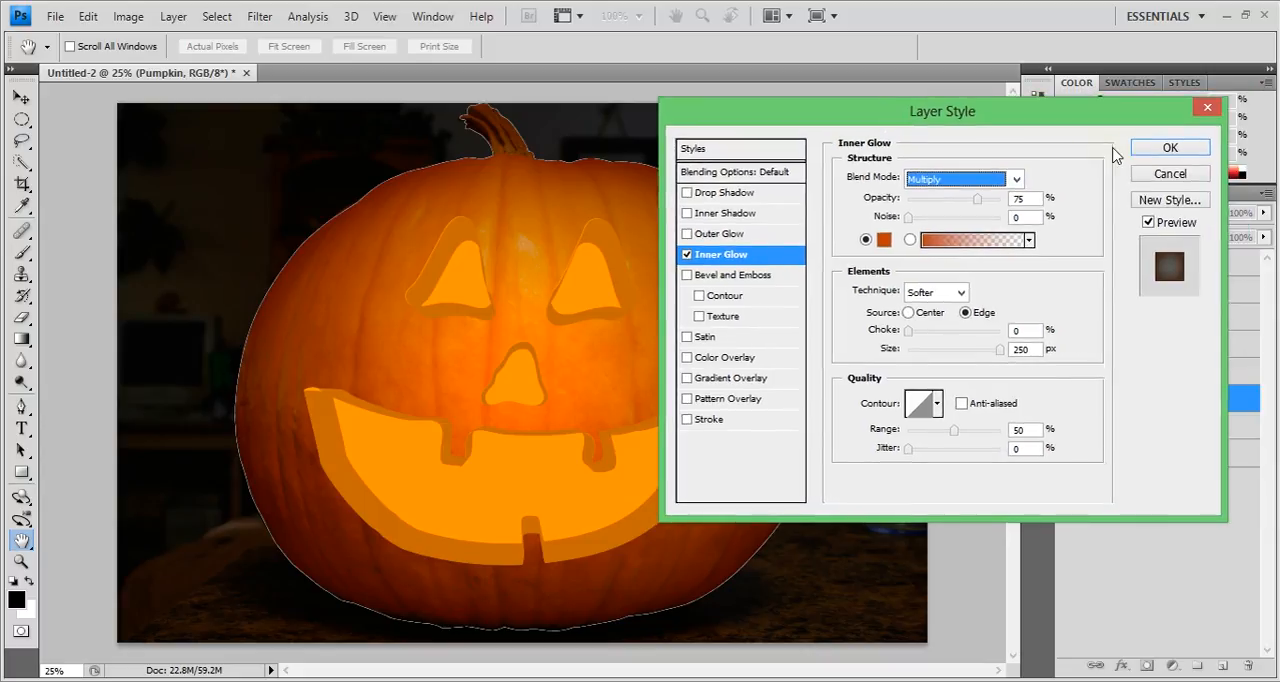
pyautogui.click(1170, 147)
# Compare the pumpkin with the shading of Layer 1 hidden and shown.
pyautogui.click(1067, 372)
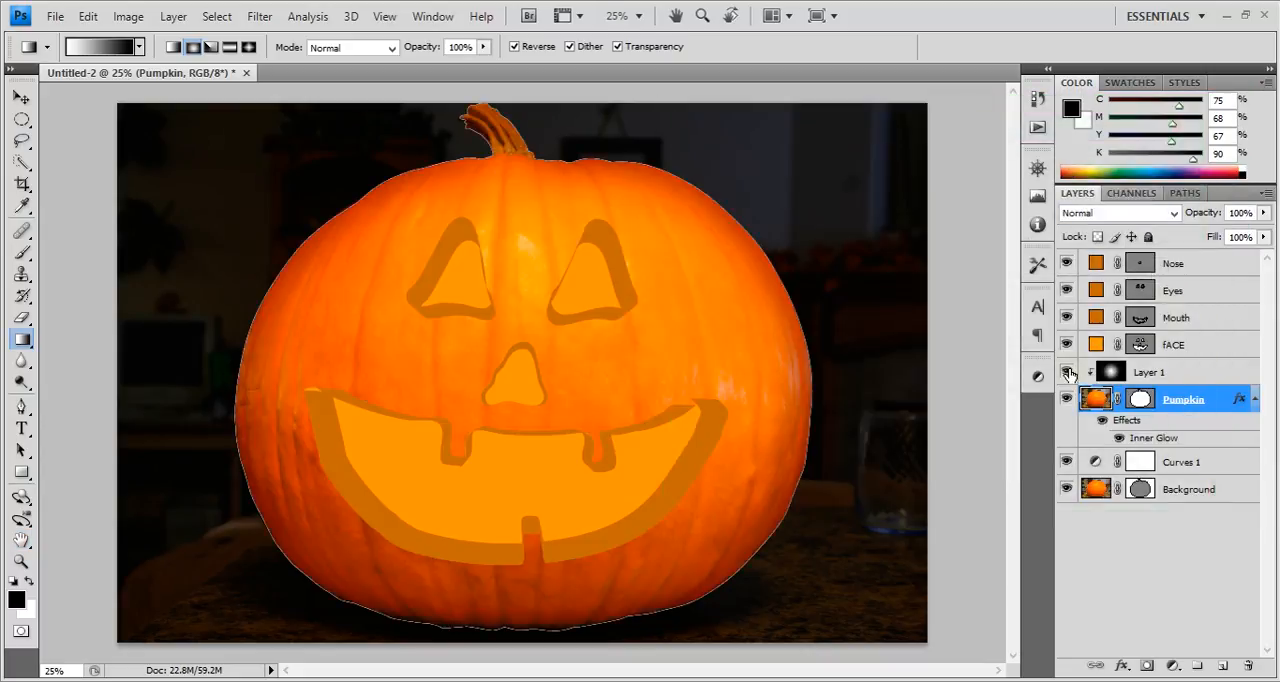
pyautogui.click(1067, 372)
pyautogui.click(1067, 372)
pyautogui.click(1067, 372)
pyautogui.click(1067, 372)
pyautogui.click(1067, 372)
pyautogui.click(1067, 372)
pyautogui.click(1067, 372)
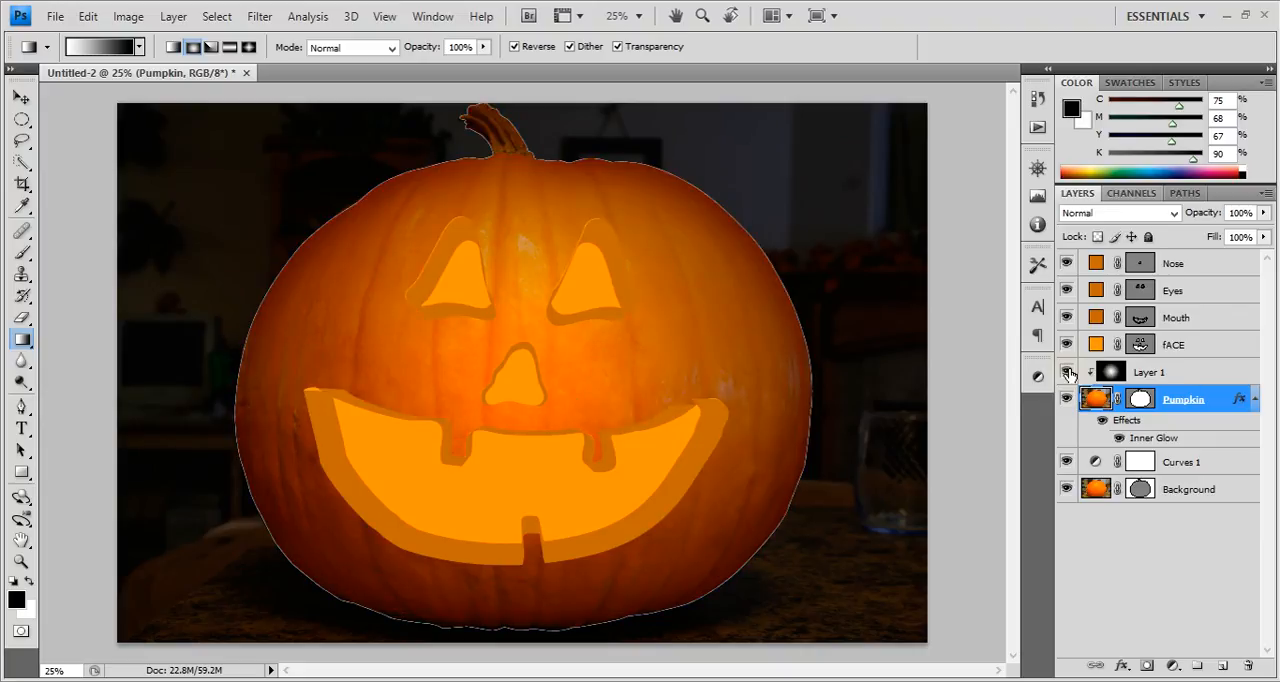
# Select the fACE layer and compare the carving with that layer hidden and shown.
pyautogui.click(1184, 371)
pyautogui.click(1210, 349)
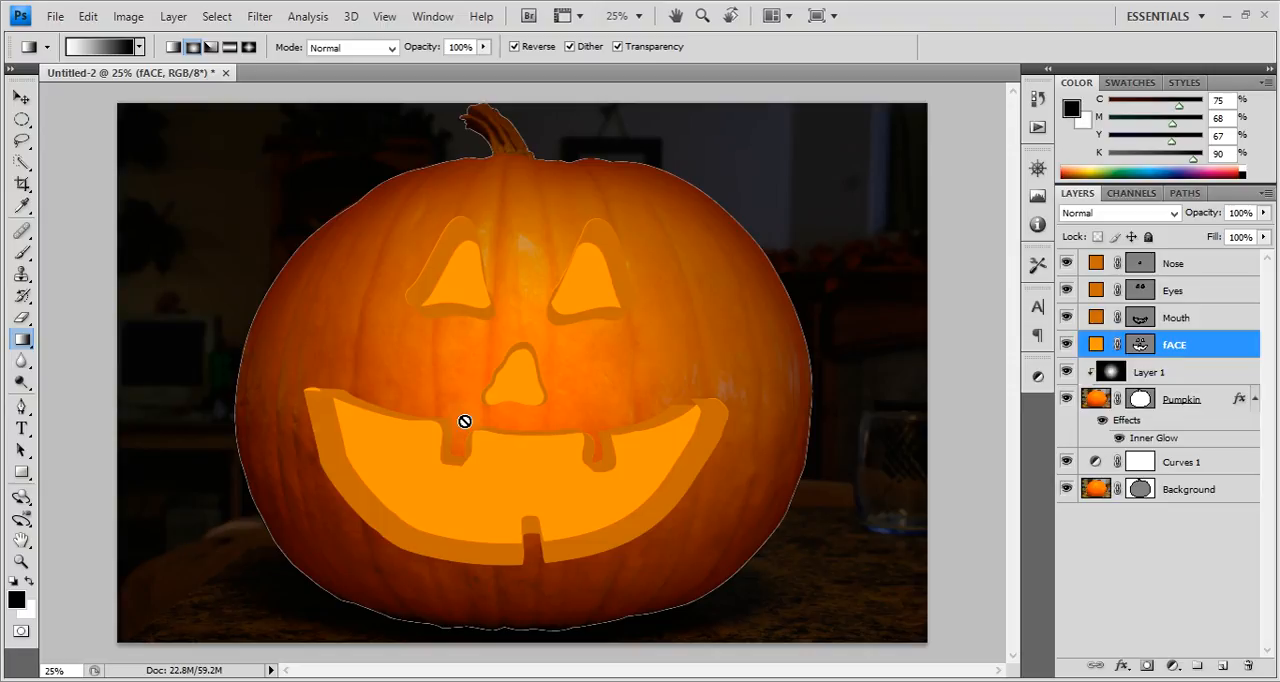
pyautogui.click(1067, 344)
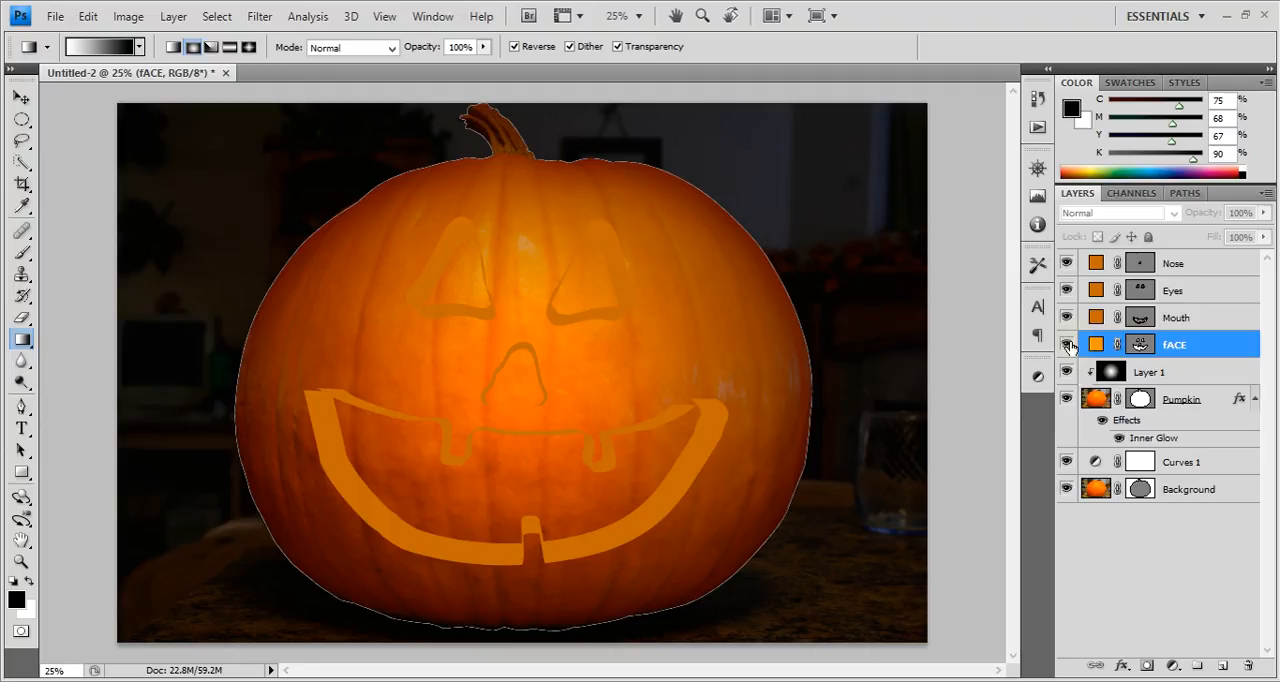
pyautogui.click(1067, 344)
pyautogui.click(1067, 344)
pyautogui.click(1067, 344)
pyautogui.click(1067, 344)
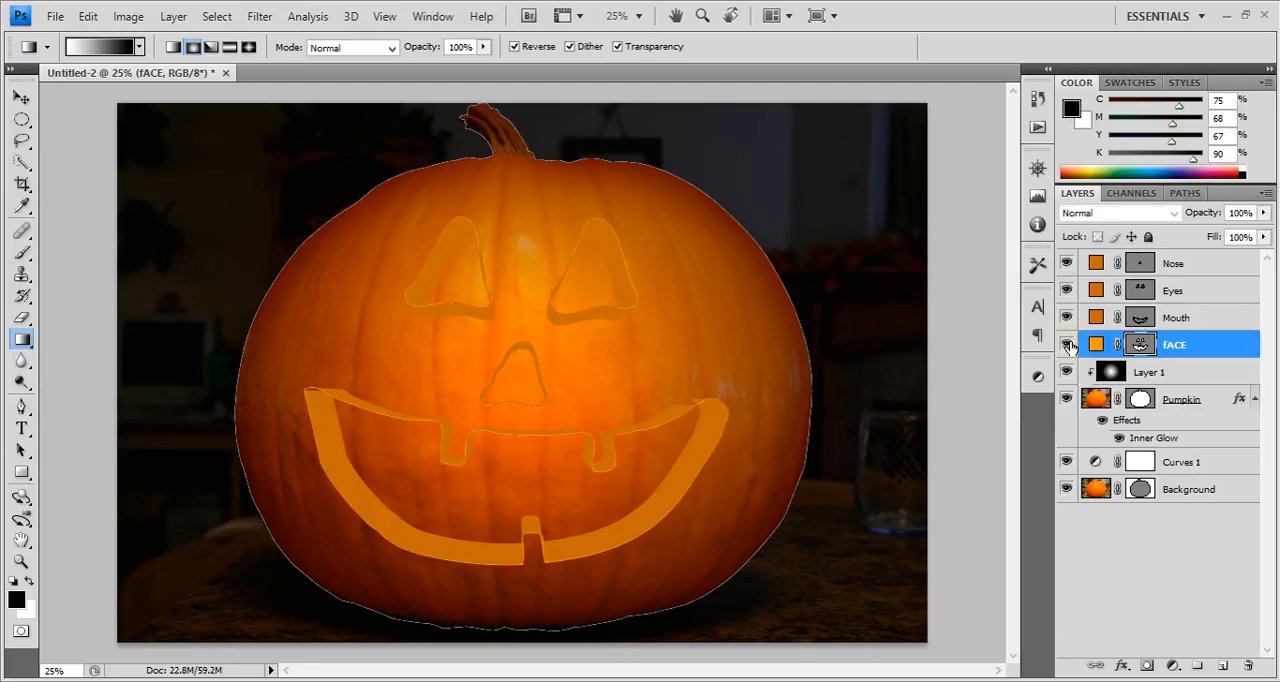
pyautogui.click(1067, 344)
pyautogui.click(1067, 344)
pyautogui.click(1067, 344)
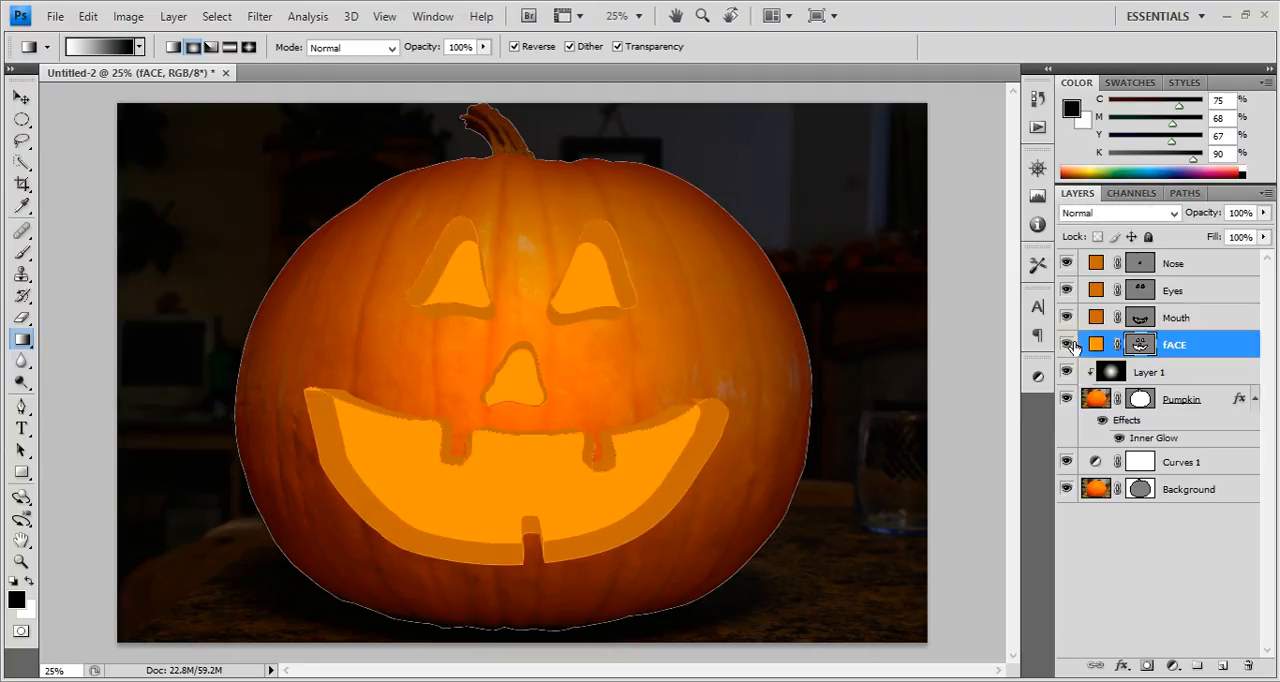
# Compare the face with and without the Nose, Eyes and Mouth layers, then leave all three hidden.
pyautogui.moveTo(1066, 318); pyautogui.dragTo(1066, 263)
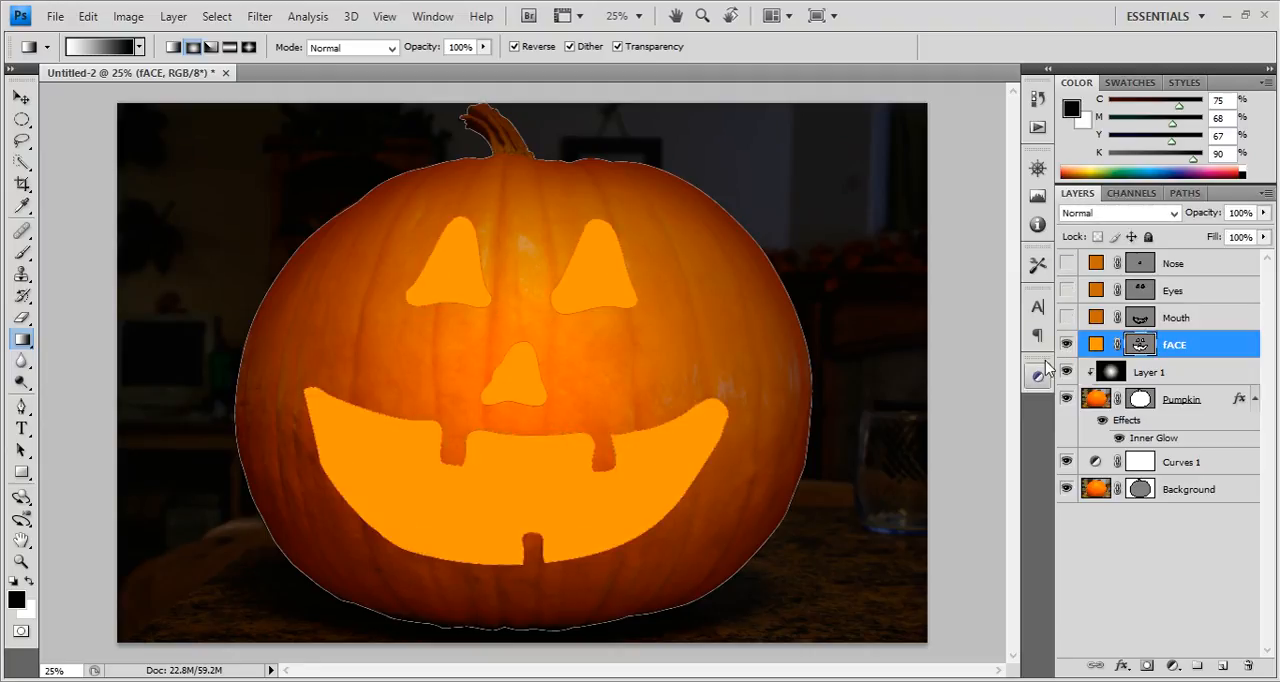
pyautogui.moveTo(1068, 319); pyautogui.dragTo(1068, 264)
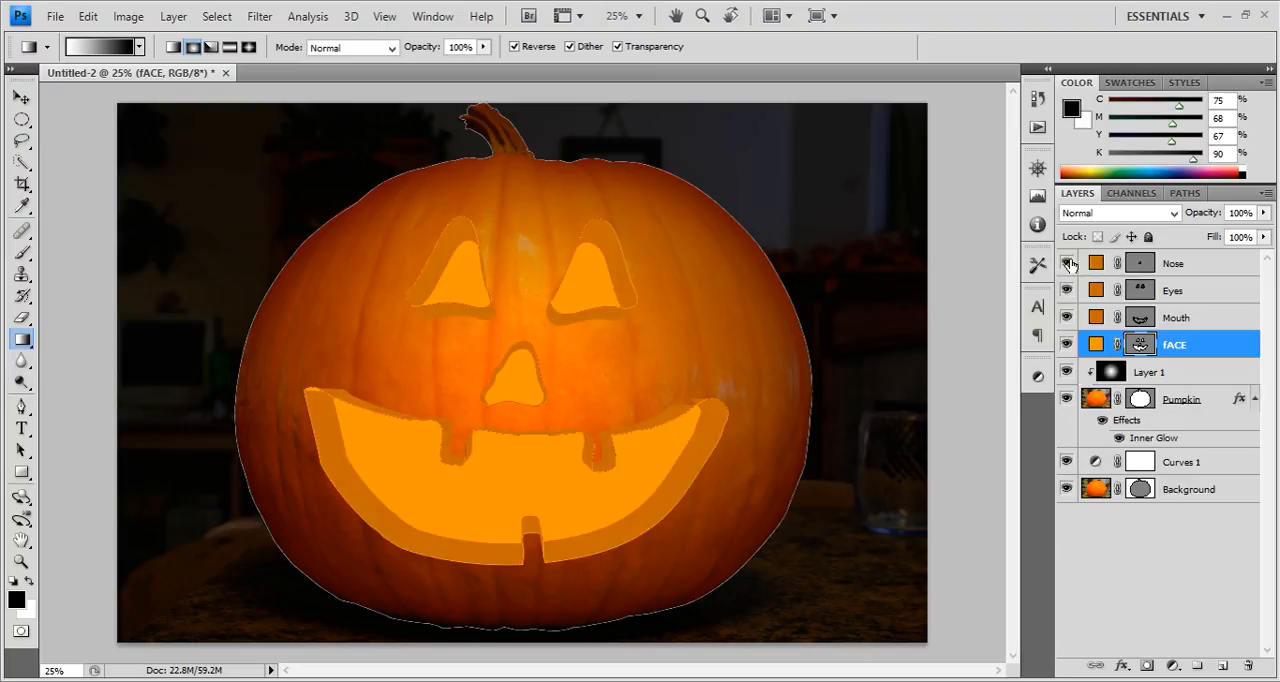
pyautogui.moveTo(1067, 320); pyautogui.dragTo(1075, 264)
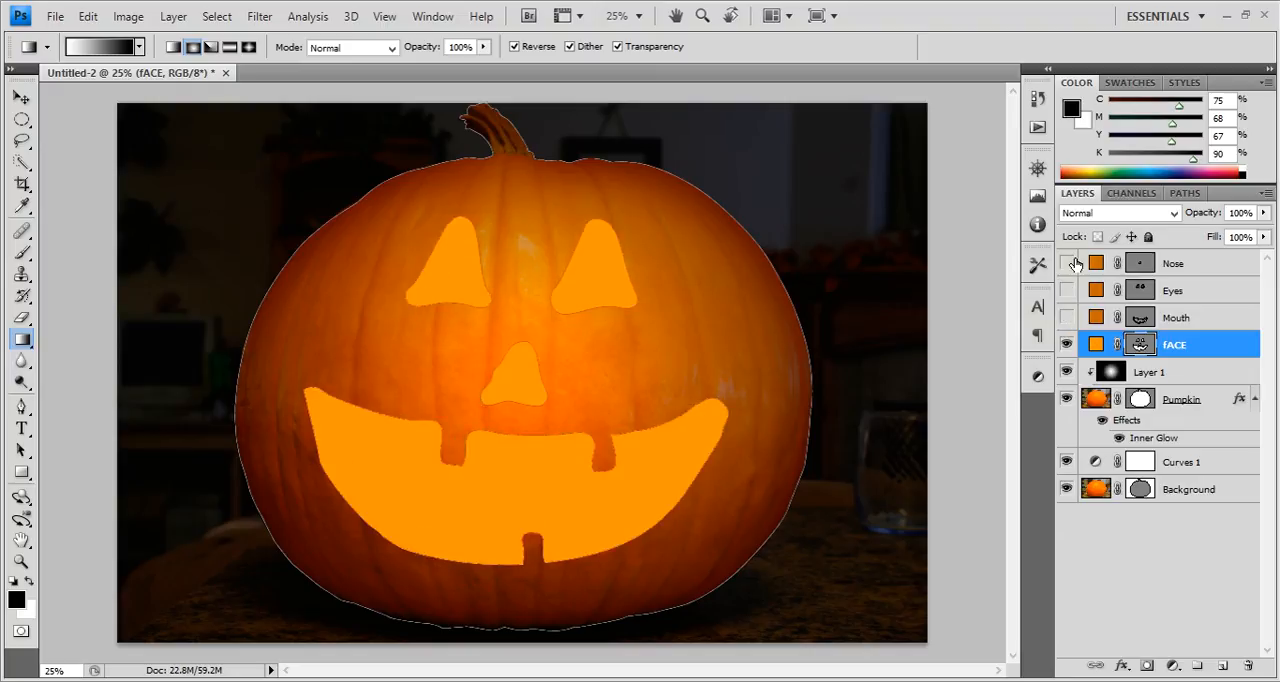
pyautogui.moveTo(1078, 318)
pyautogui.mouseDown()
pyautogui.moveTo(1070, 263)
pyautogui.moveTo(1070, 318)
pyautogui.mouseUp()
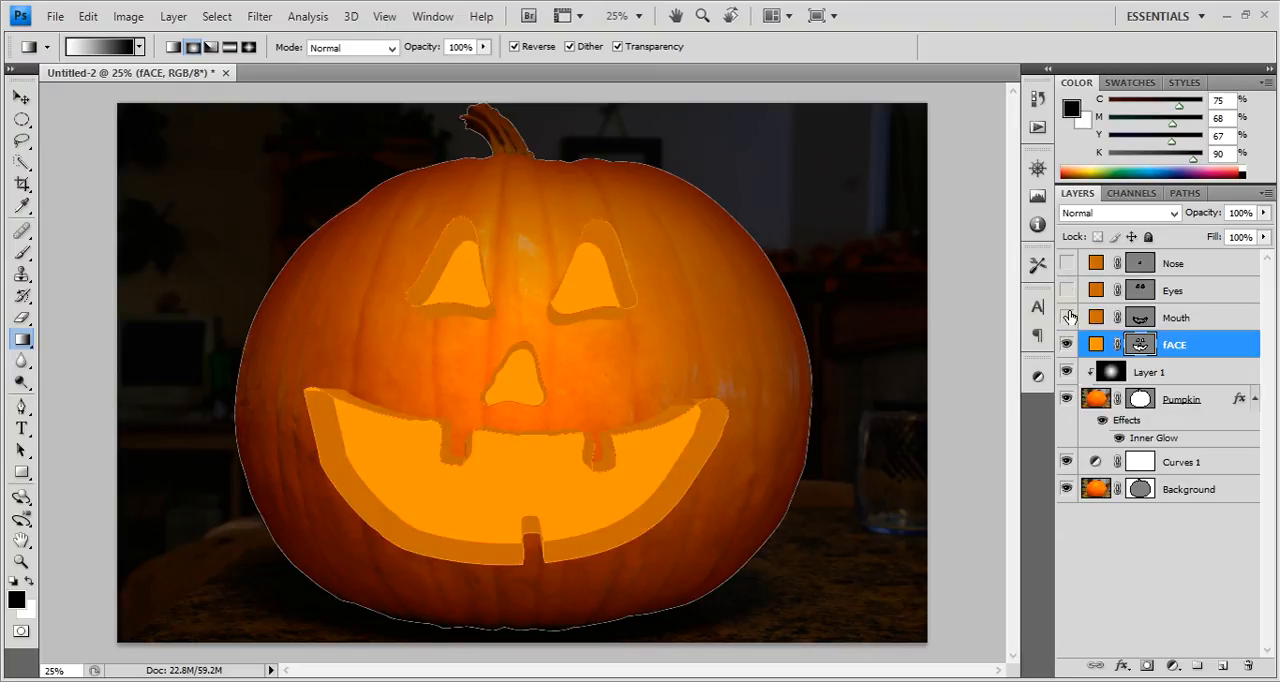
# Add an Outer Glow to the fACE layer with Linear Dodge (Add) blending and a size of 250 px.
pyautogui.doubleClick(1240, 354)
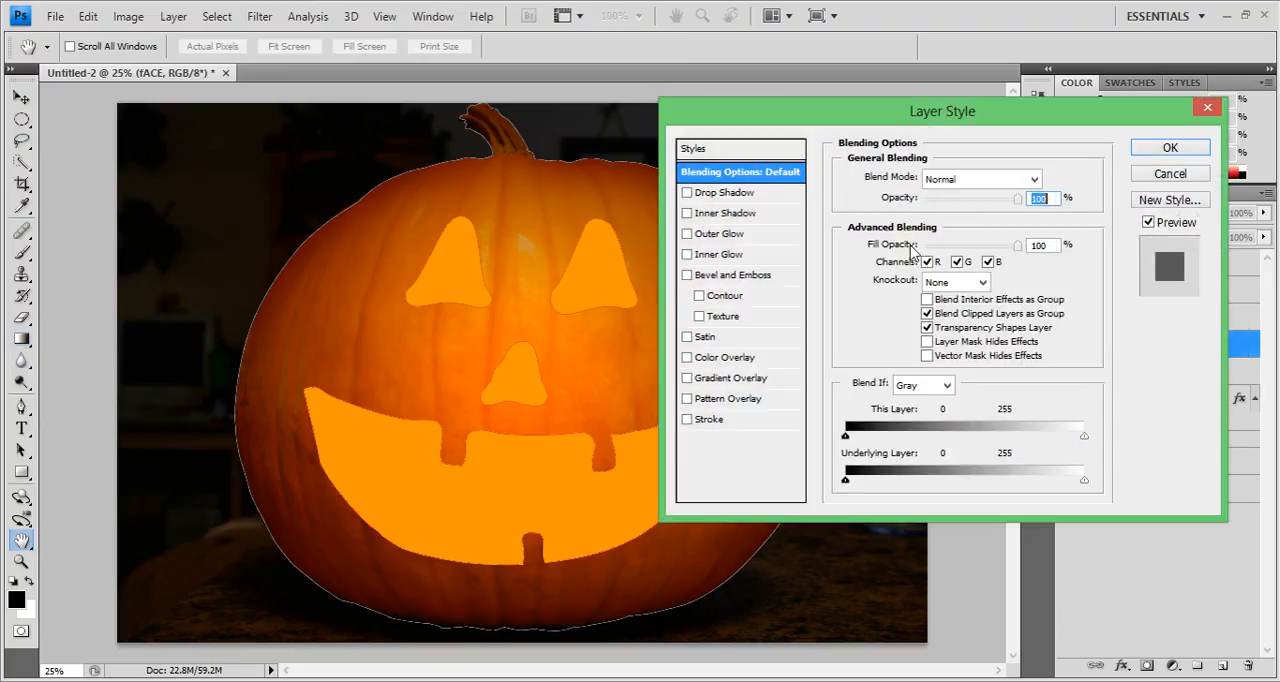
pyautogui.click(687, 234)
pyautogui.click(712, 234)
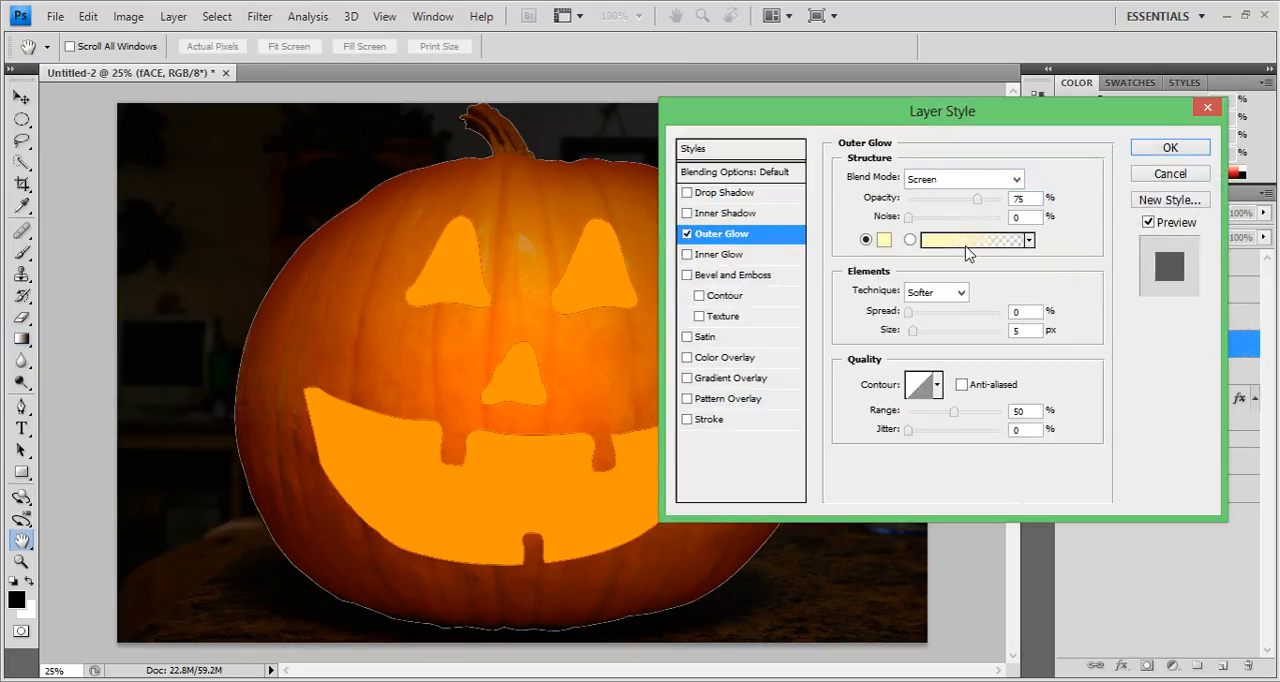
pyautogui.click(1000, 179)
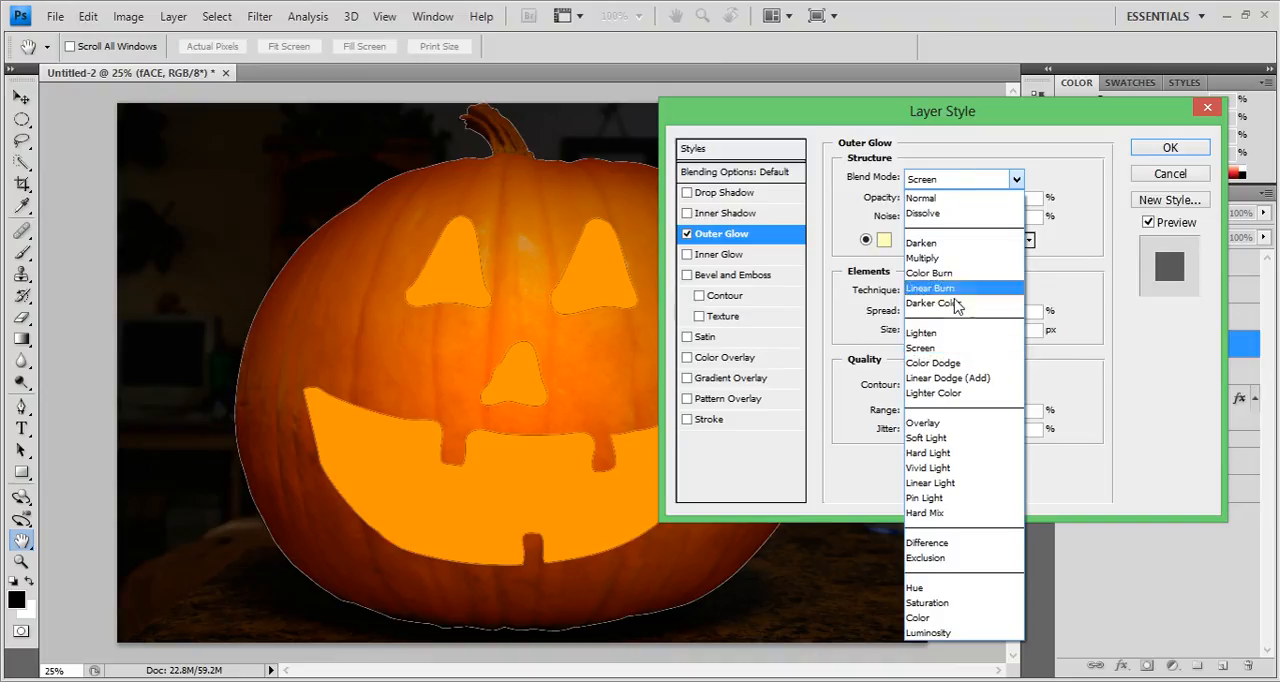
pyautogui.click(946, 378)
pyautogui.moveTo(918, 336); pyautogui.dragTo(1070, 340)
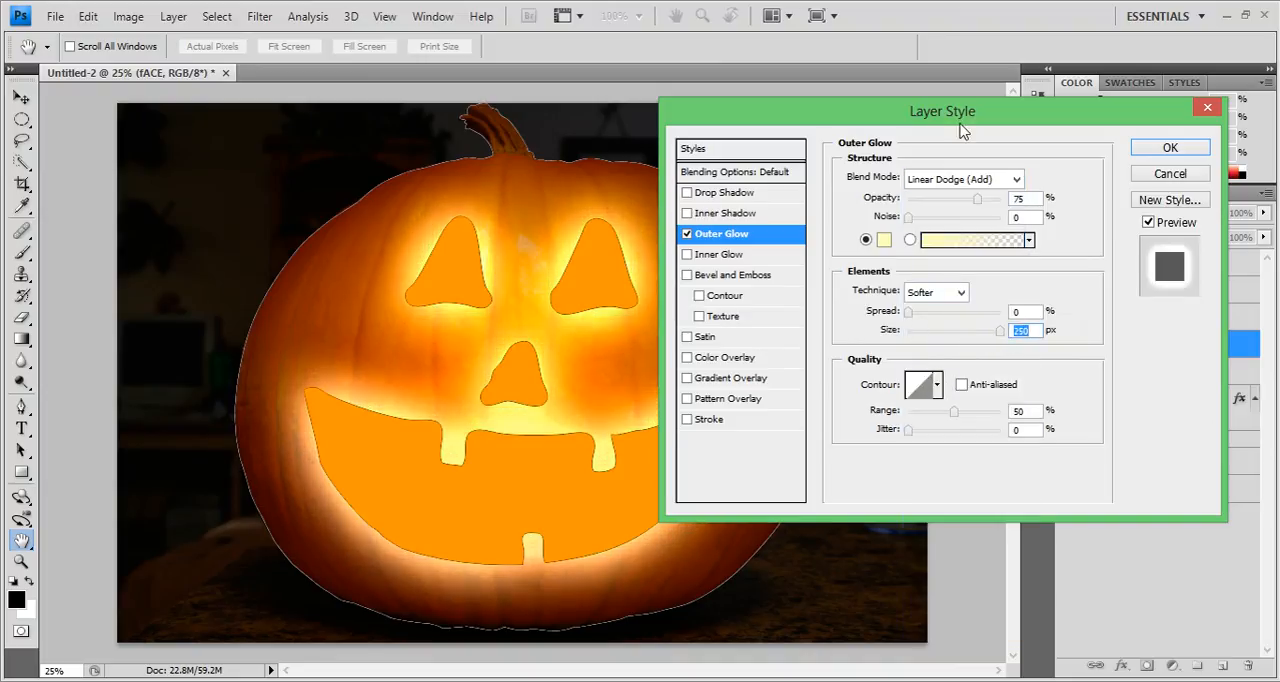
# Try the Color Dodge and Lighter Color blend modes for the face's outer glow.
pyautogui.moveTo(958, 122)
pyautogui.mouseDown()
pyautogui.moveTo(1075, 74)
pyautogui.moveTo(1064, 52)
pyautogui.moveTo(1020, 50)
pyautogui.moveTo(1021, 134)
pyautogui.mouseUp()
pyautogui.click(1030, 191)
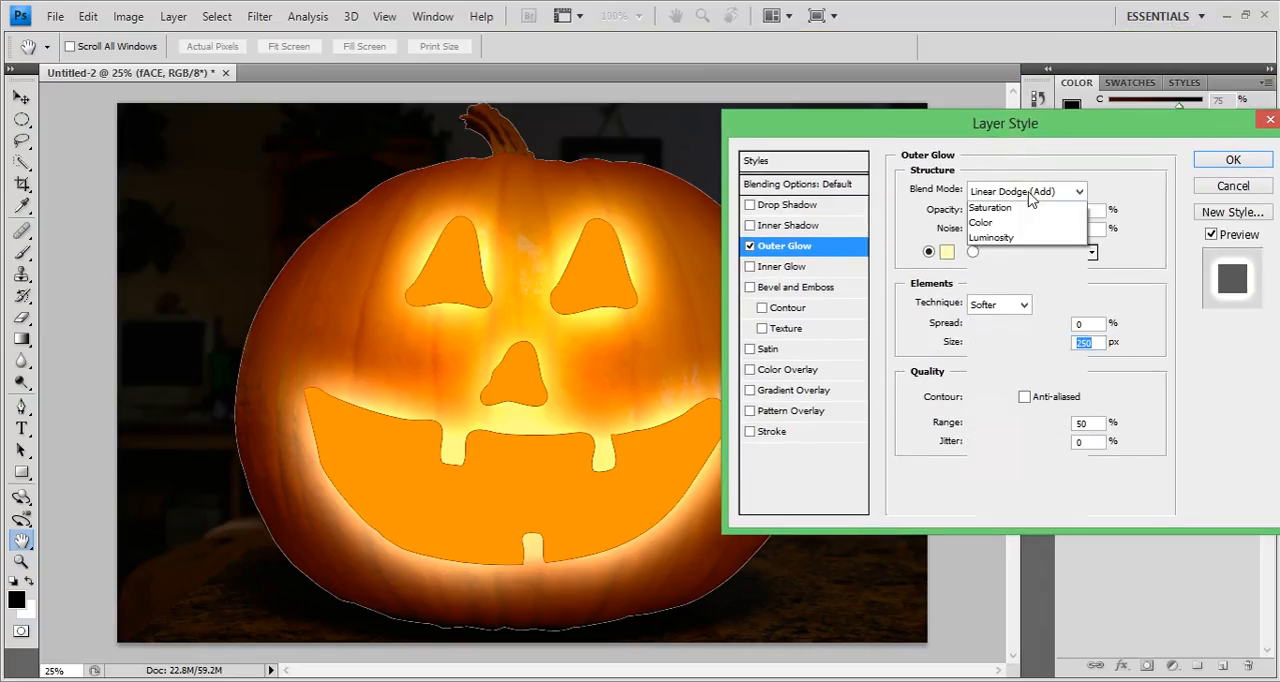
pyautogui.click(1018, 375)
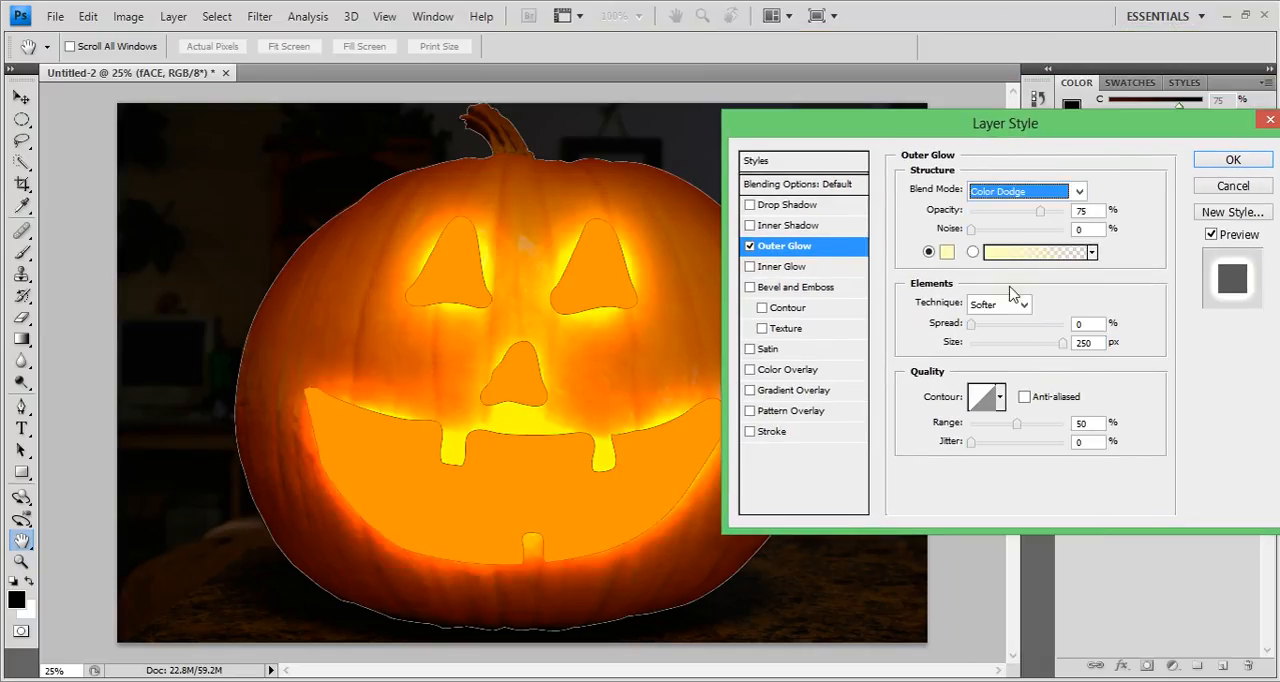
pyautogui.moveTo(988, 132); pyautogui.dragTo(967, 265)
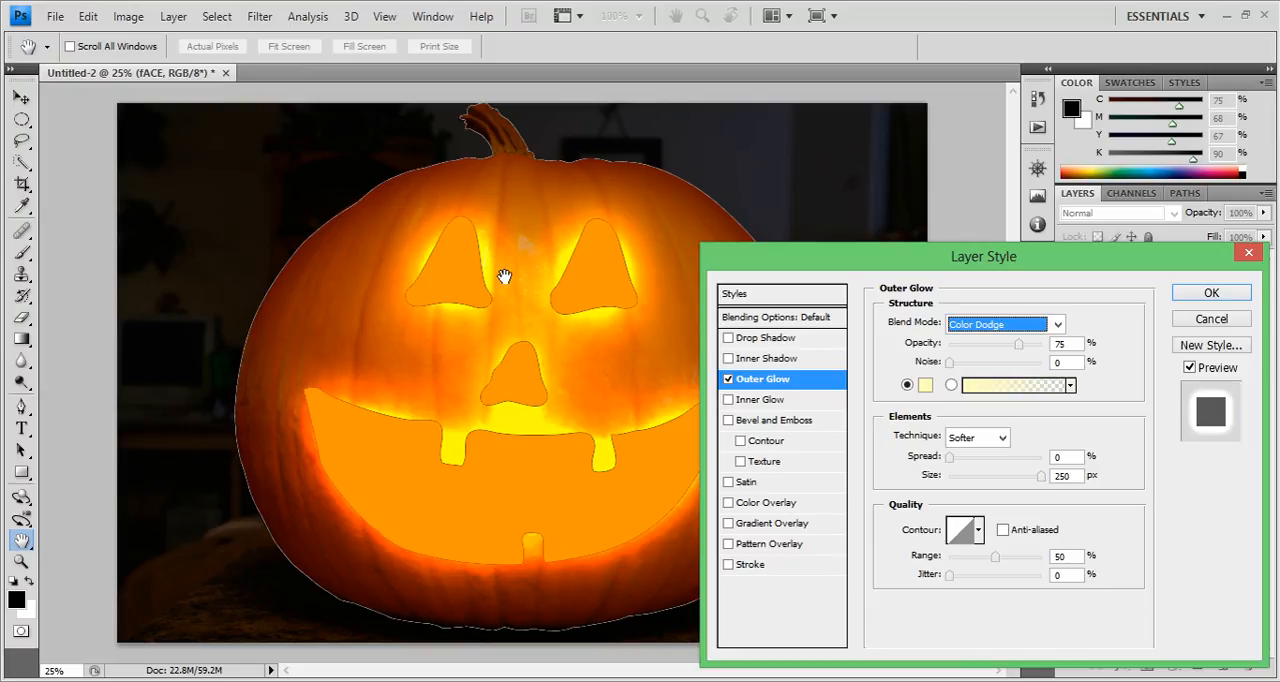
pyautogui.press('Down')
pyautogui.press('Down')
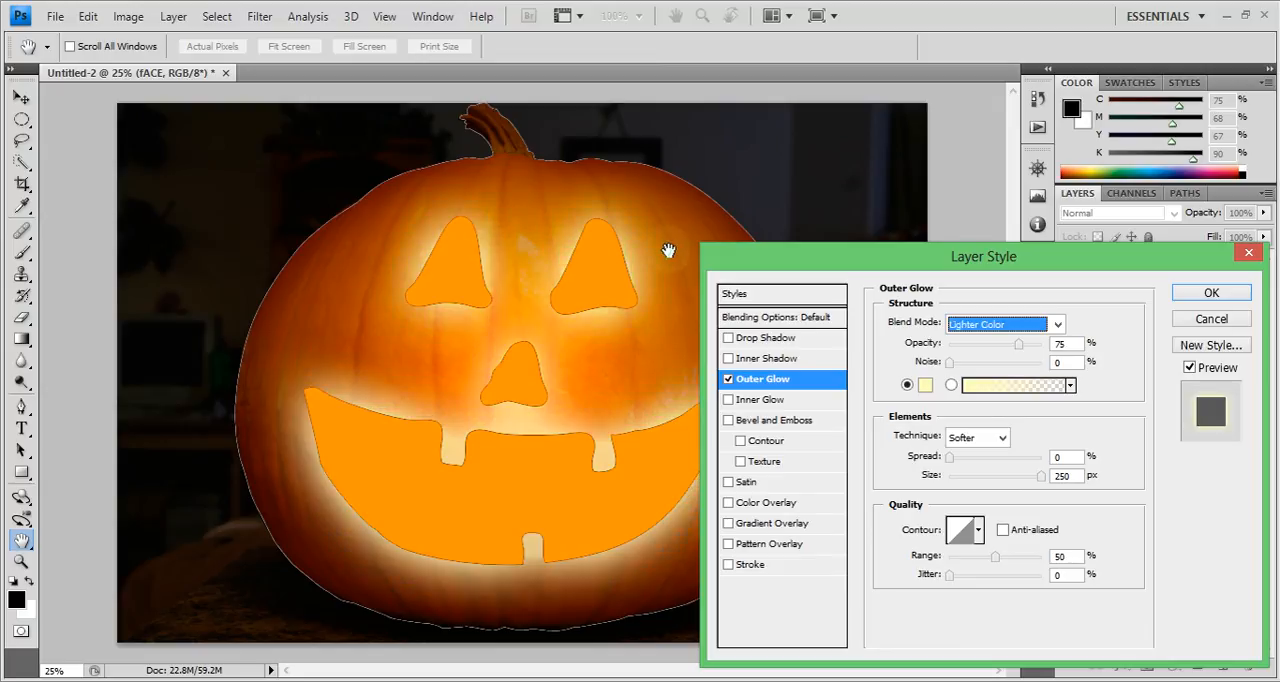
pyautogui.moveTo(972, 262); pyautogui.dragTo(915, 136)
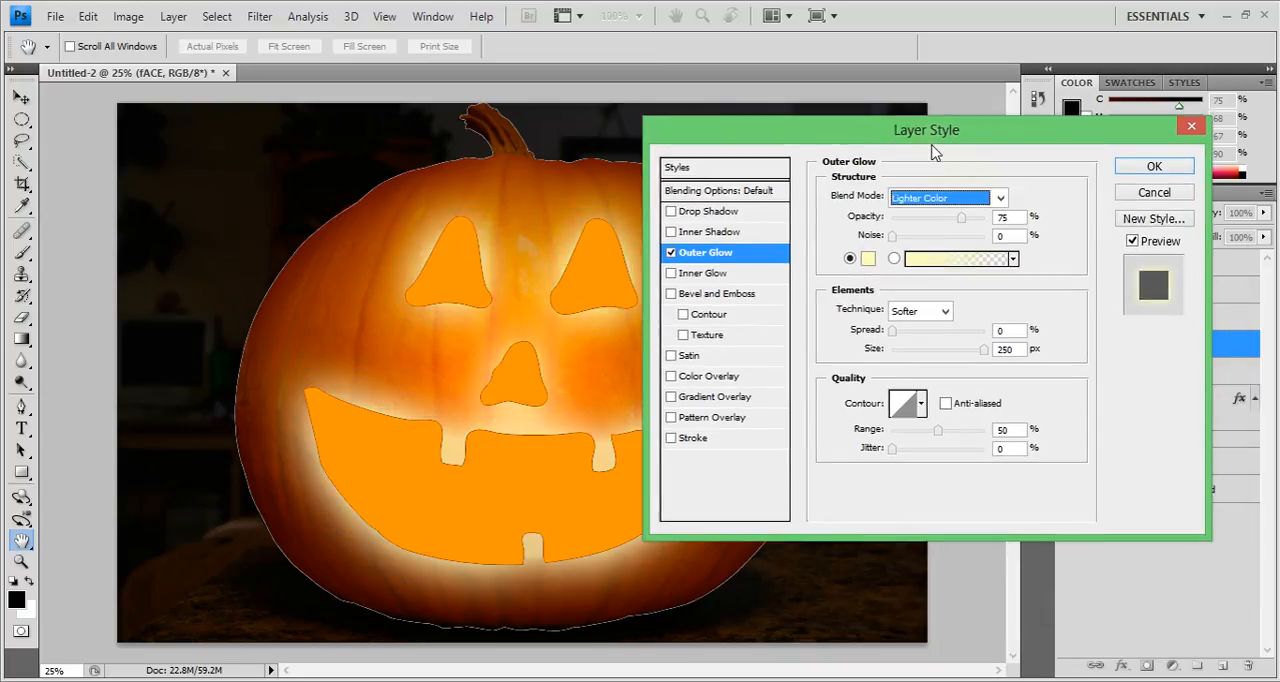
# Set the outer glow's blend mode to Color Dodge.
pyautogui.click(1000, 199)
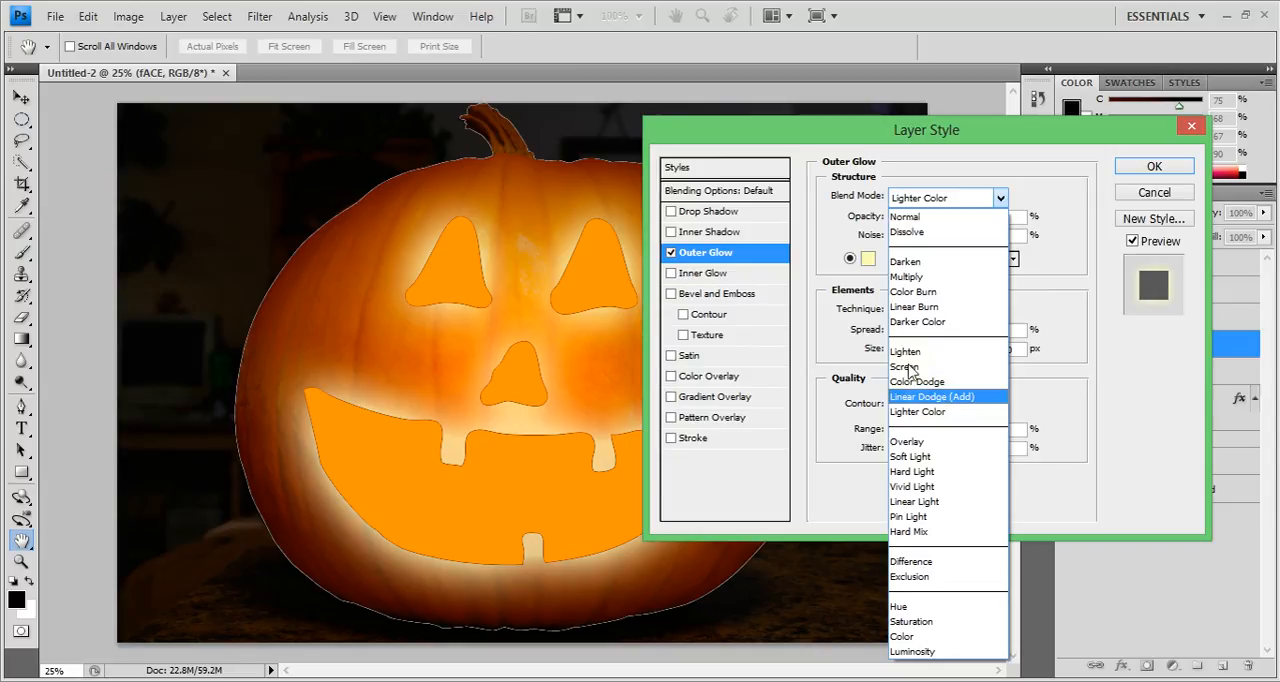
pyautogui.click(1000, 197)
pyautogui.click(1000, 197)
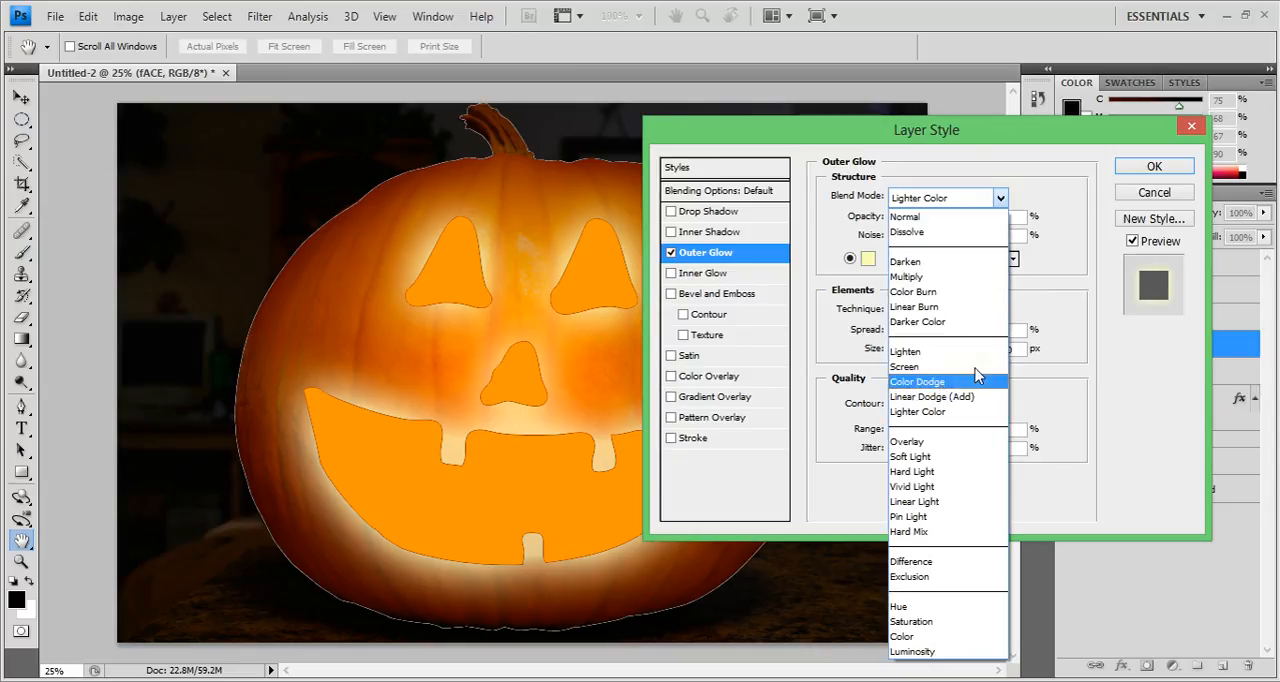
pyautogui.click(1000, 197)
pyautogui.click(1000, 197)
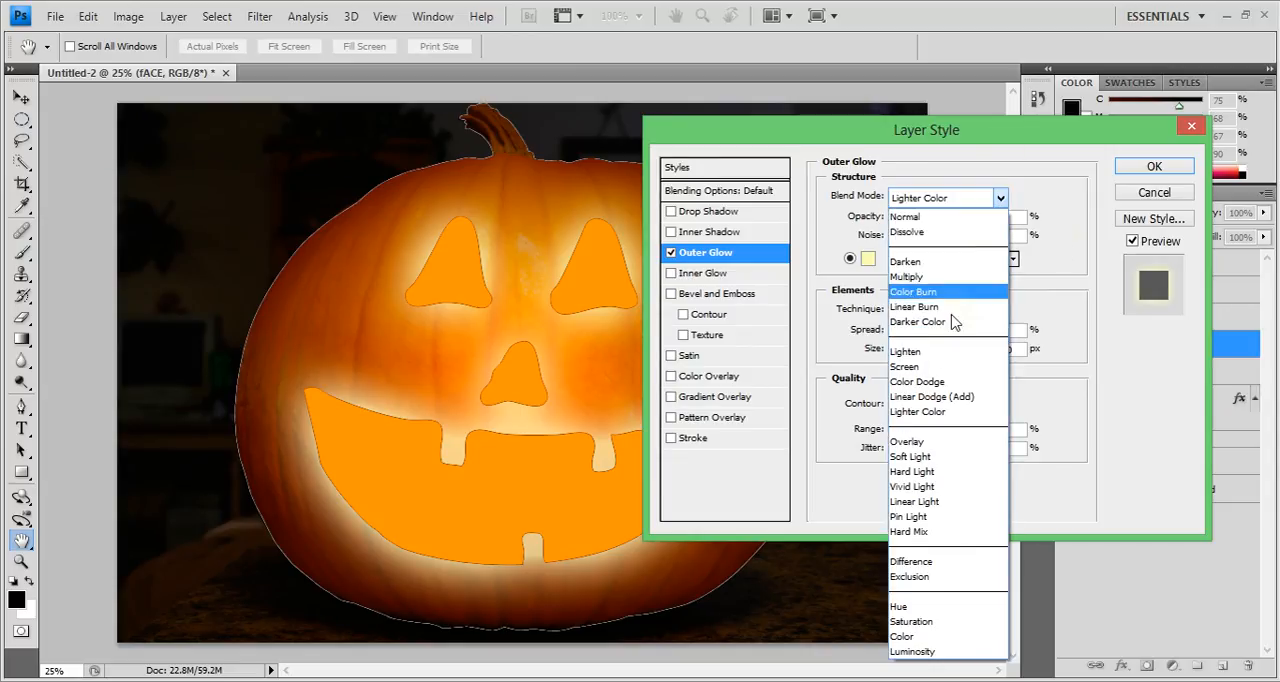
pyautogui.click(916, 381)
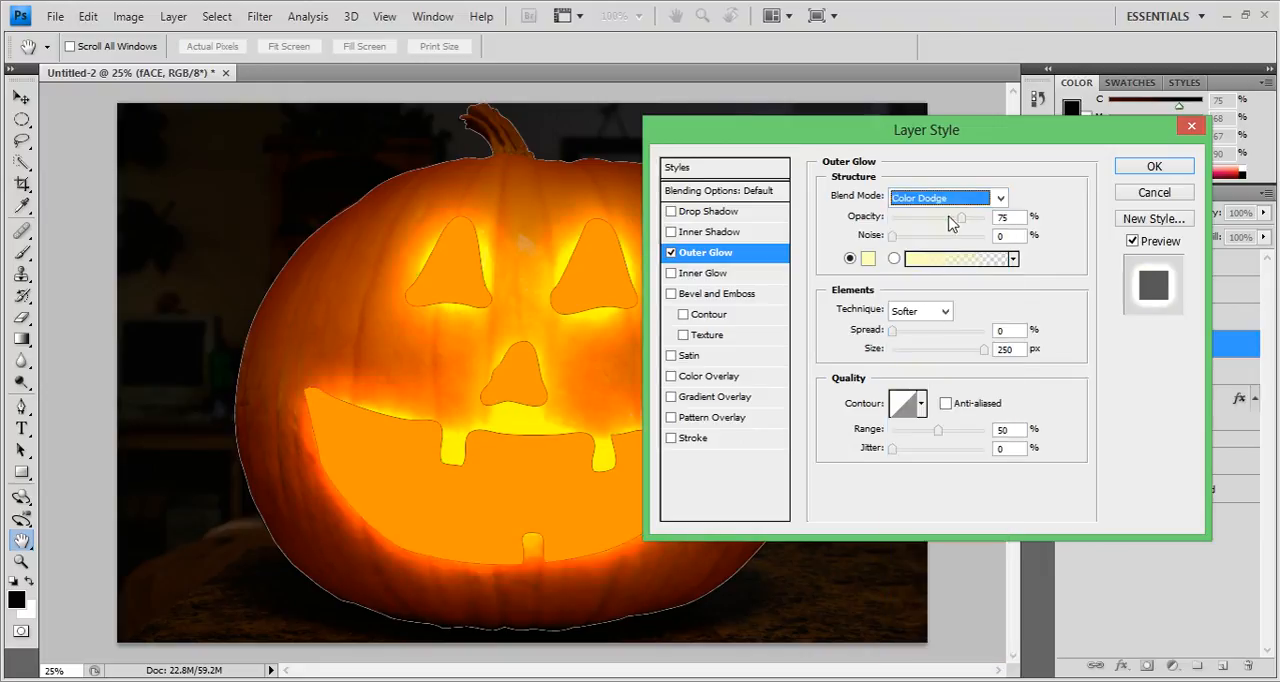
pyautogui.click(988, 200)
pyautogui.click(935, 385)
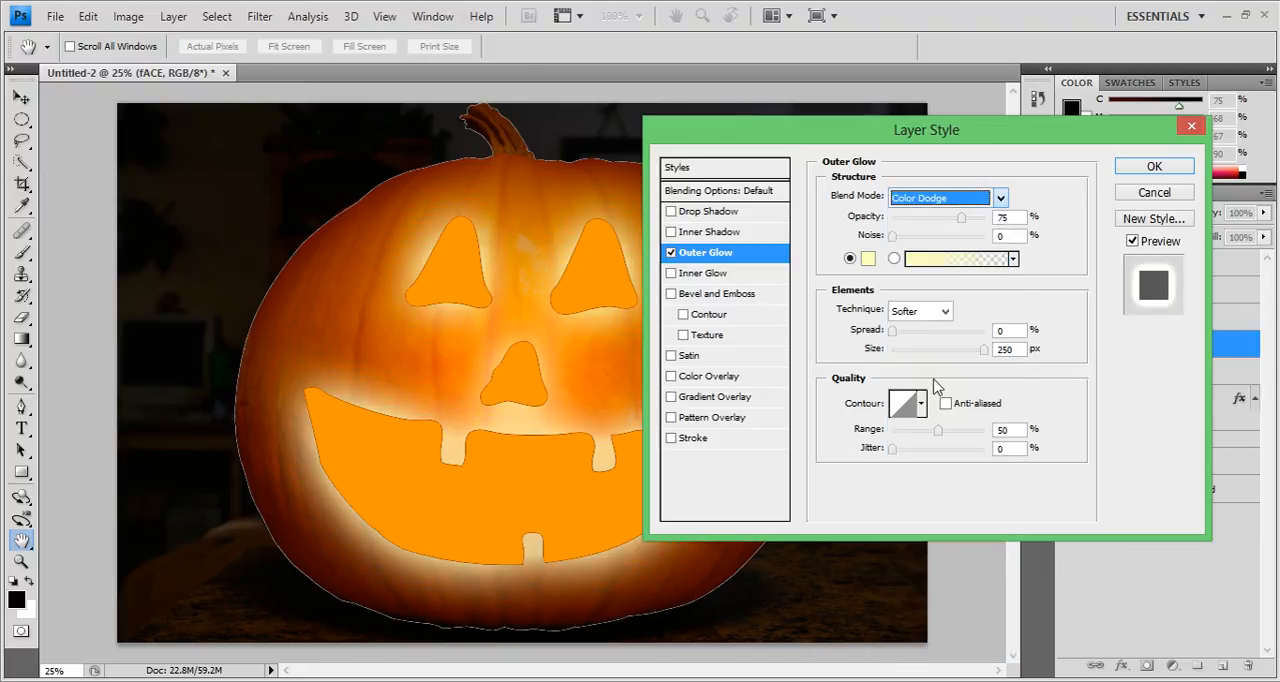
# Turn on anti-aliasing for the outer glow and set its spread to 10%, range to 43% and opacity to 33%.
pyautogui.click(1056, 237)
pyautogui.moveTo(893, 333); pyautogui.dragTo(902, 335)
pyautogui.moveTo(941, 433); pyautogui.dragTo(930, 433)
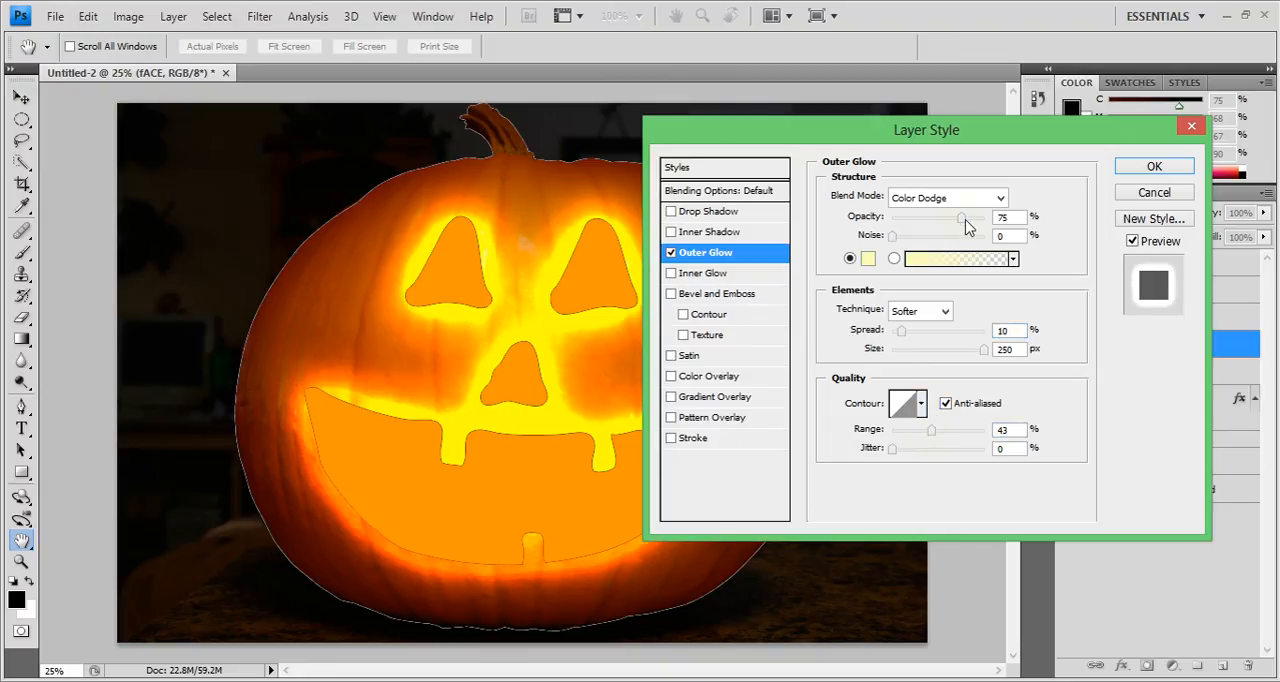
pyautogui.moveTo(963, 219); pyautogui.dragTo(936, 222)
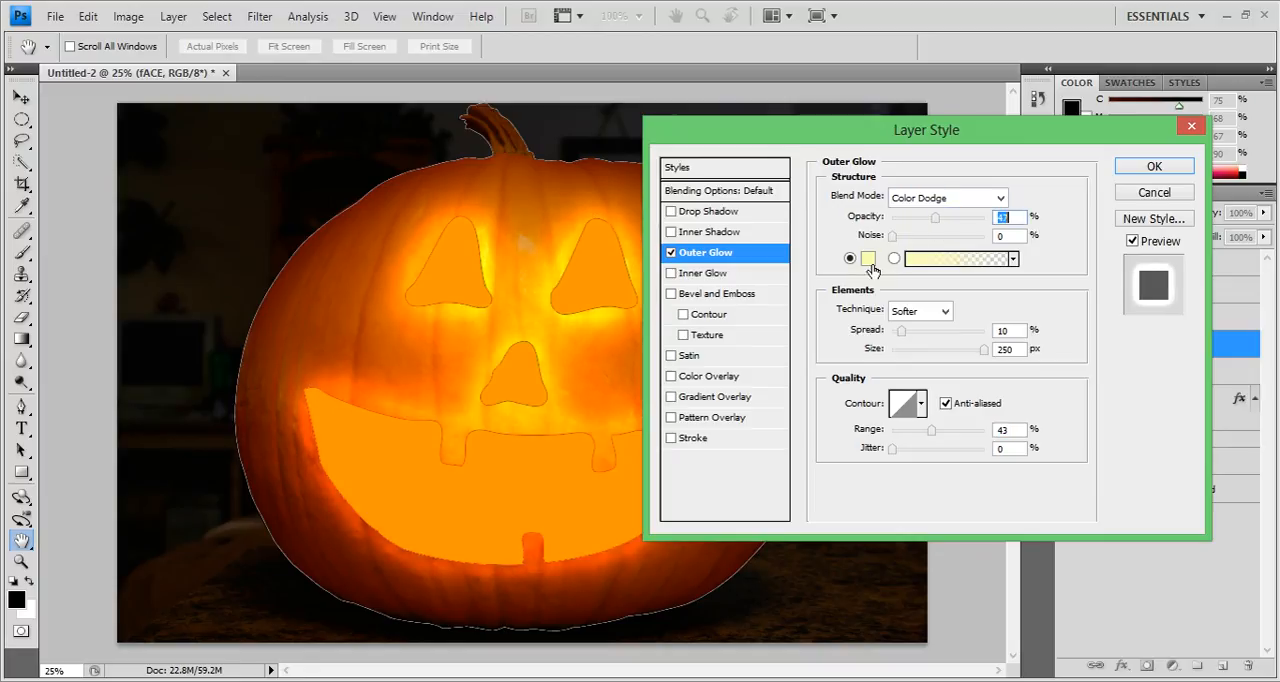
pyautogui.moveTo(928, 228); pyautogui.dragTo(925, 230)
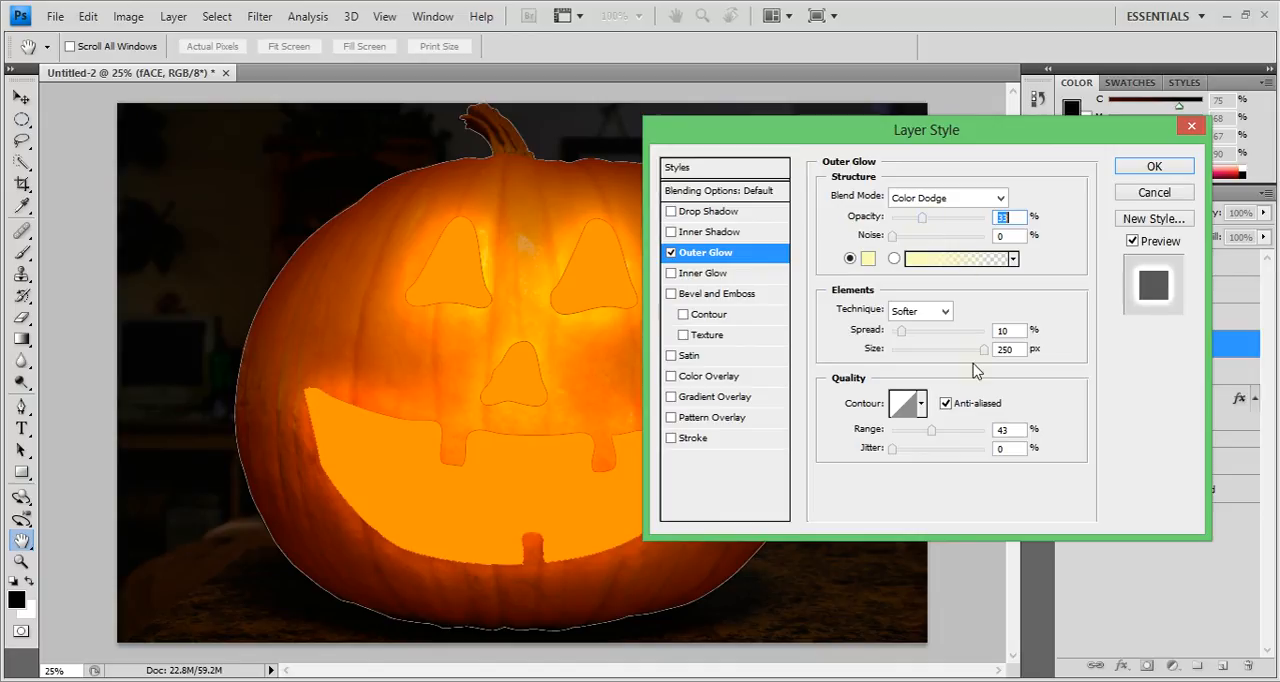
# Set the face's outer glow spread to 7% and size to 243 px, compare it with the preview off, and apply the style.
pyautogui.moveTo(984, 349); pyautogui.dragTo(986, 349)
pyautogui.click(1132, 242)
pyautogui.click(1132, 242)
pyautogui.click(1132, 242)
pyautogui.click(1132, 242)
pyautogui.click(1132, 242)
pyautogui.click(1132, 242)
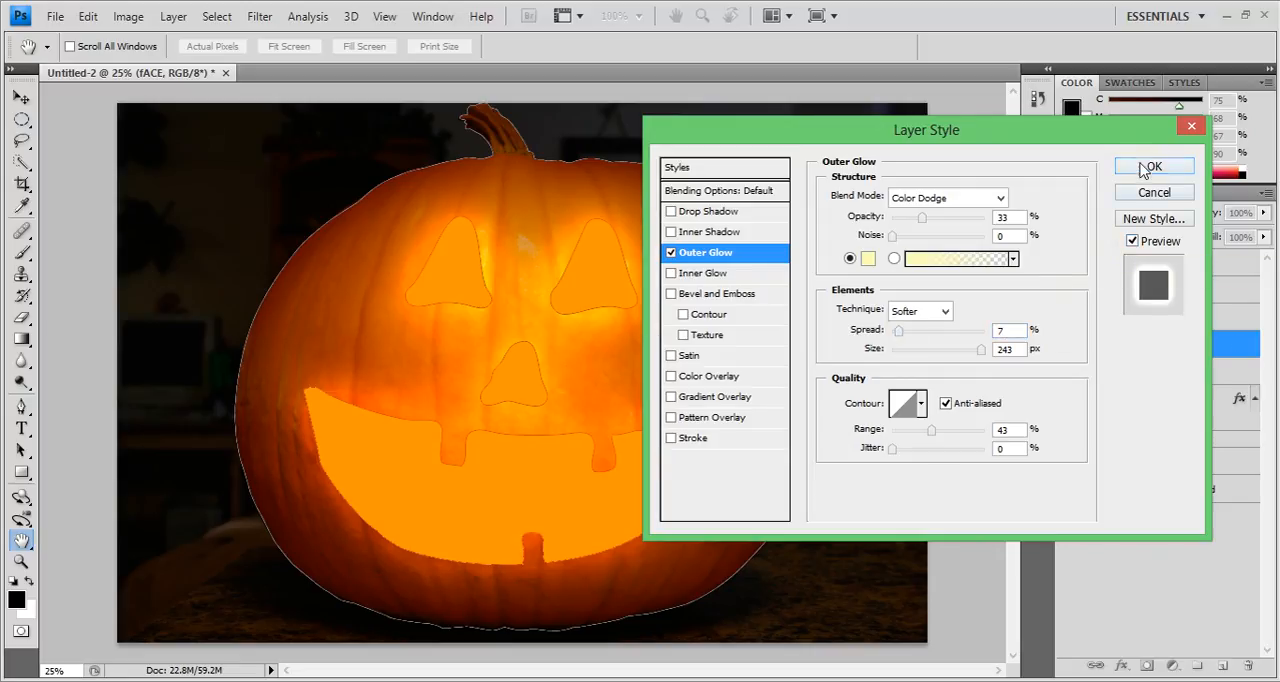
pyautogui.click(1148, 168)
pyautogui.click(1253, 345)
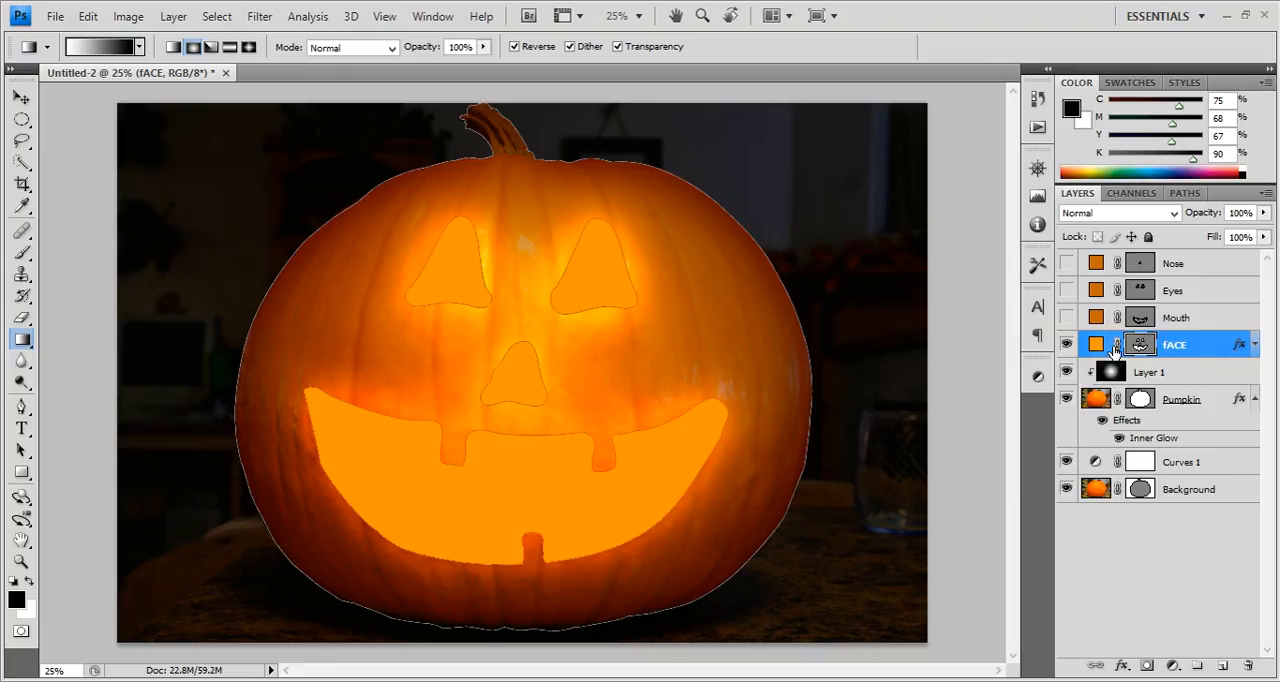
# Compare the image without the fACE layer and make the Mouth layer visible.
pyautogui.click(1066, 344)
pyautogui.click(1066, 344)
pyautogui.click(1212, 318)
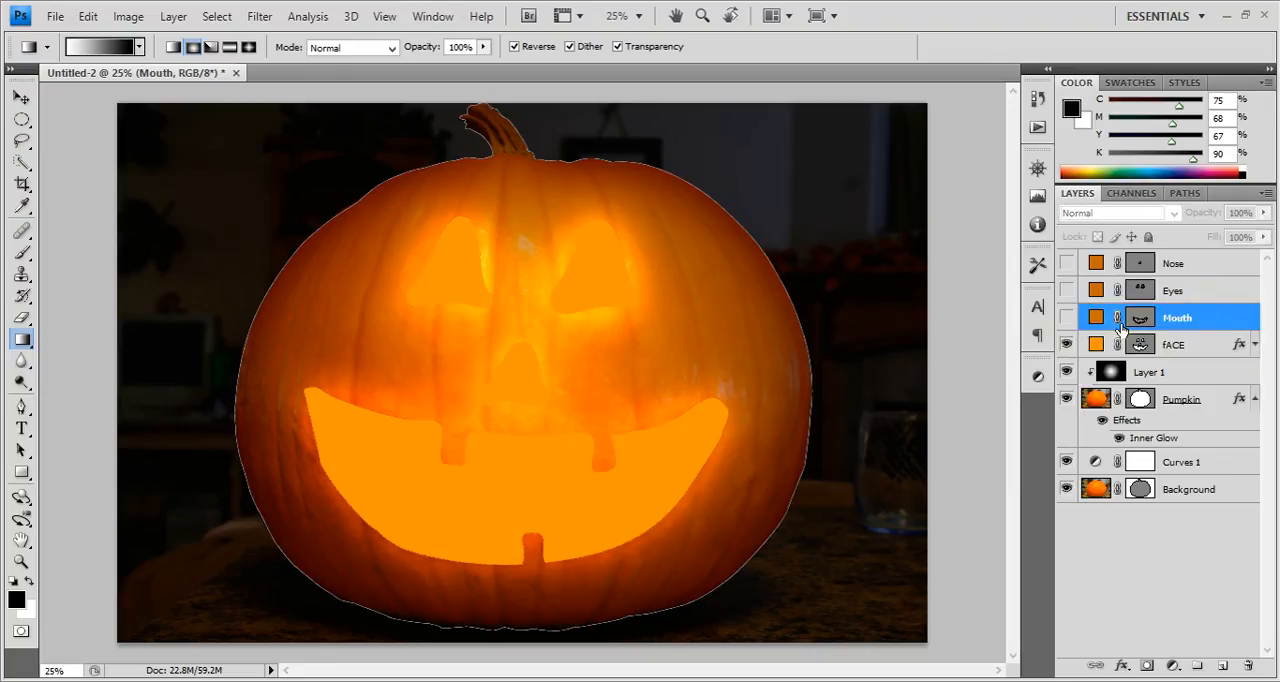
pyautogui.click(1066, 318)
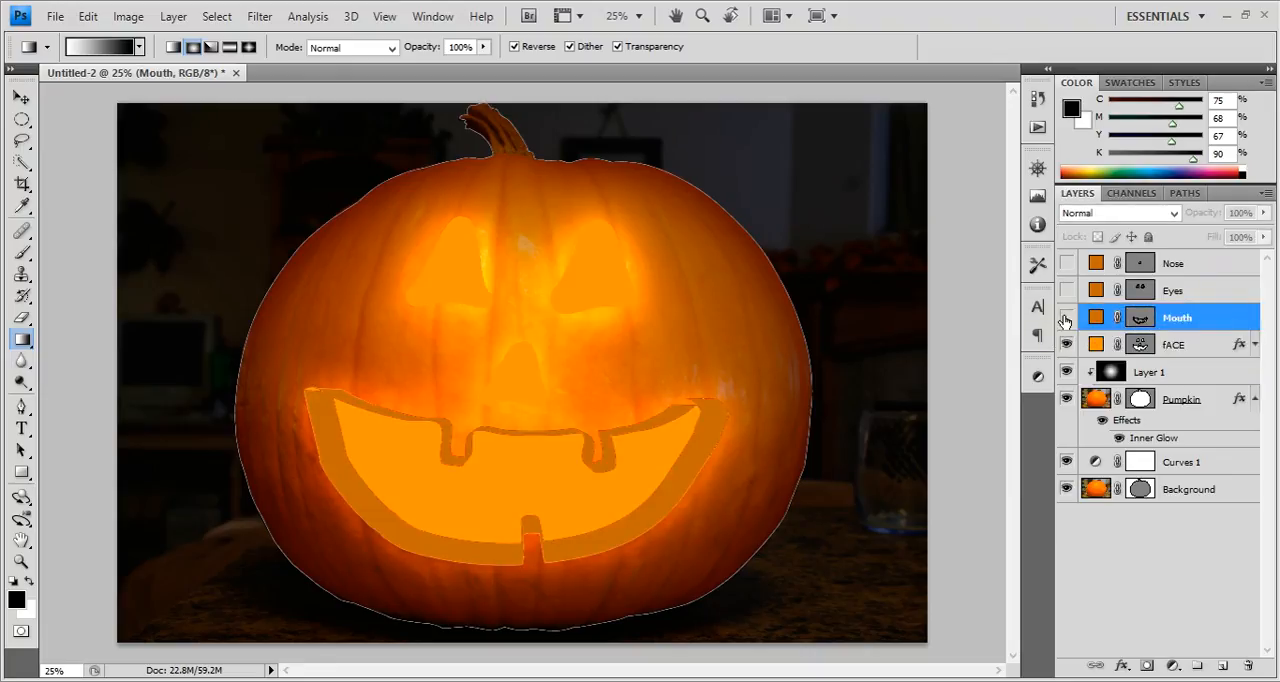
pyautogui.click(1066, 318)
pyautogui.click(1066, 318)
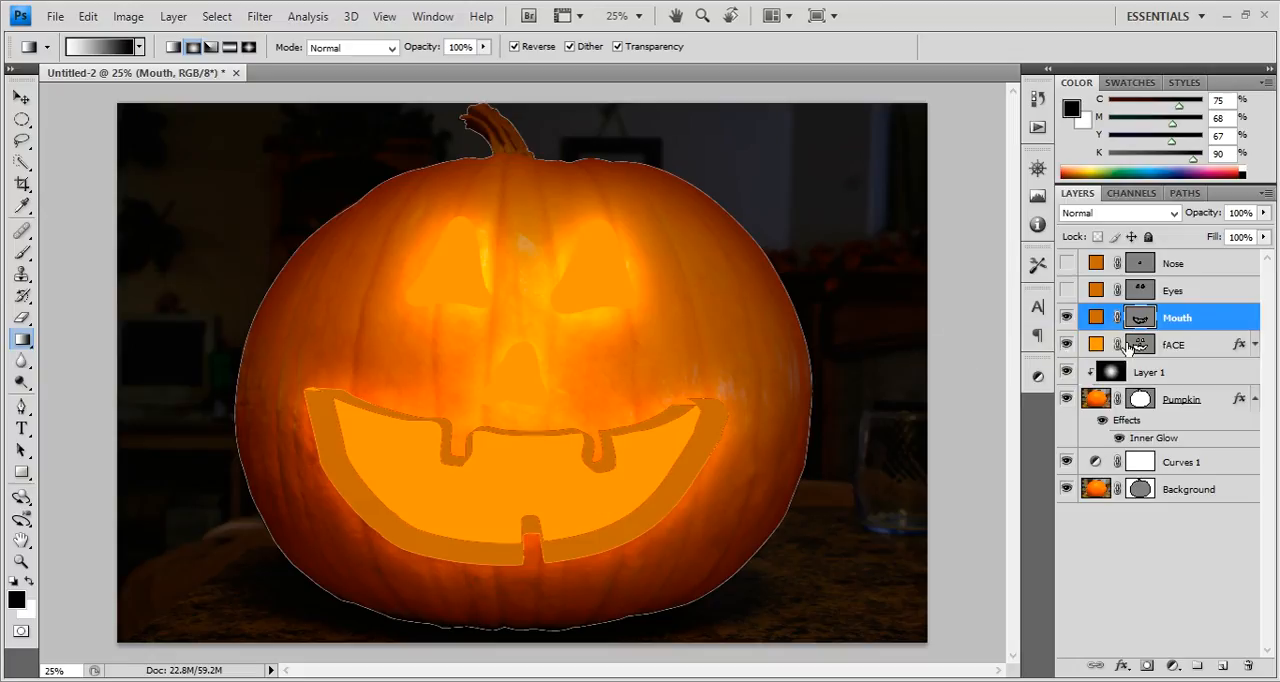
# Load the fACE shape as a selection and mask the Mouth layer with it.
pyautogui.click(1181, 350)
pyautogui.click(1150, 322)
pyautogui.keyDown('ctrl'); pyautogui.click(1141, 345); pyautogui.keyUp('ctrl')
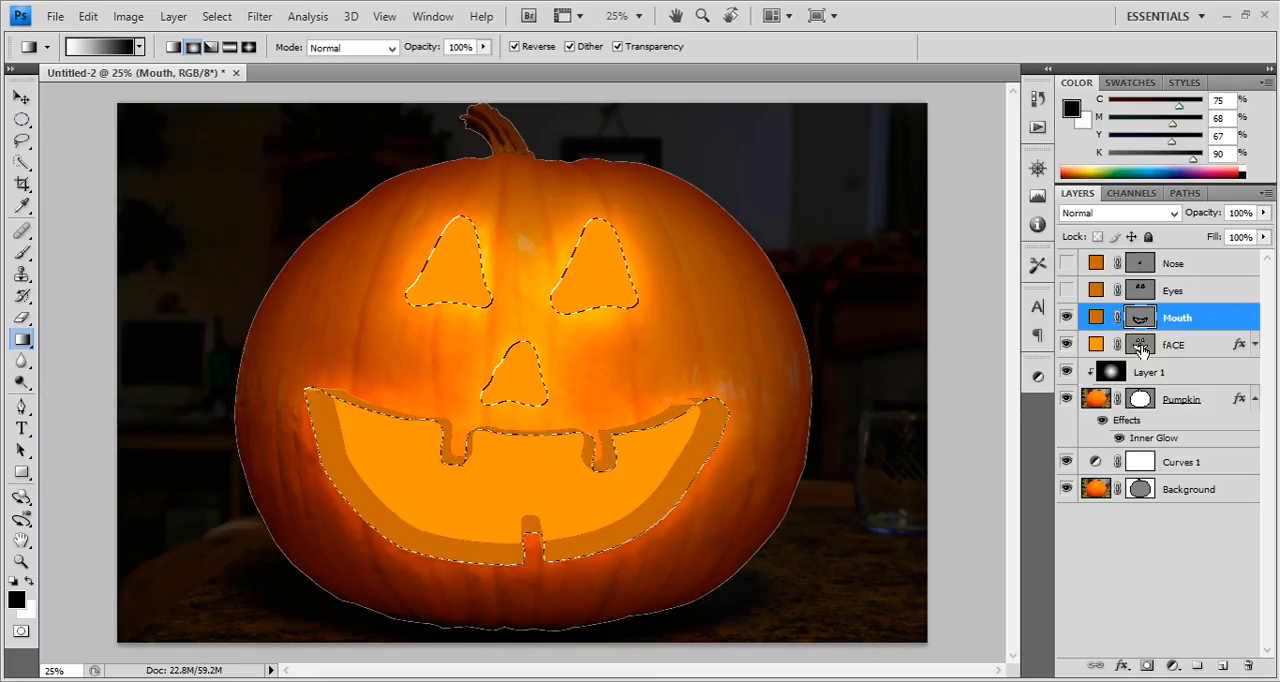
pyautogui.click(1143, 648)
pyautogui.click(1180, 318)
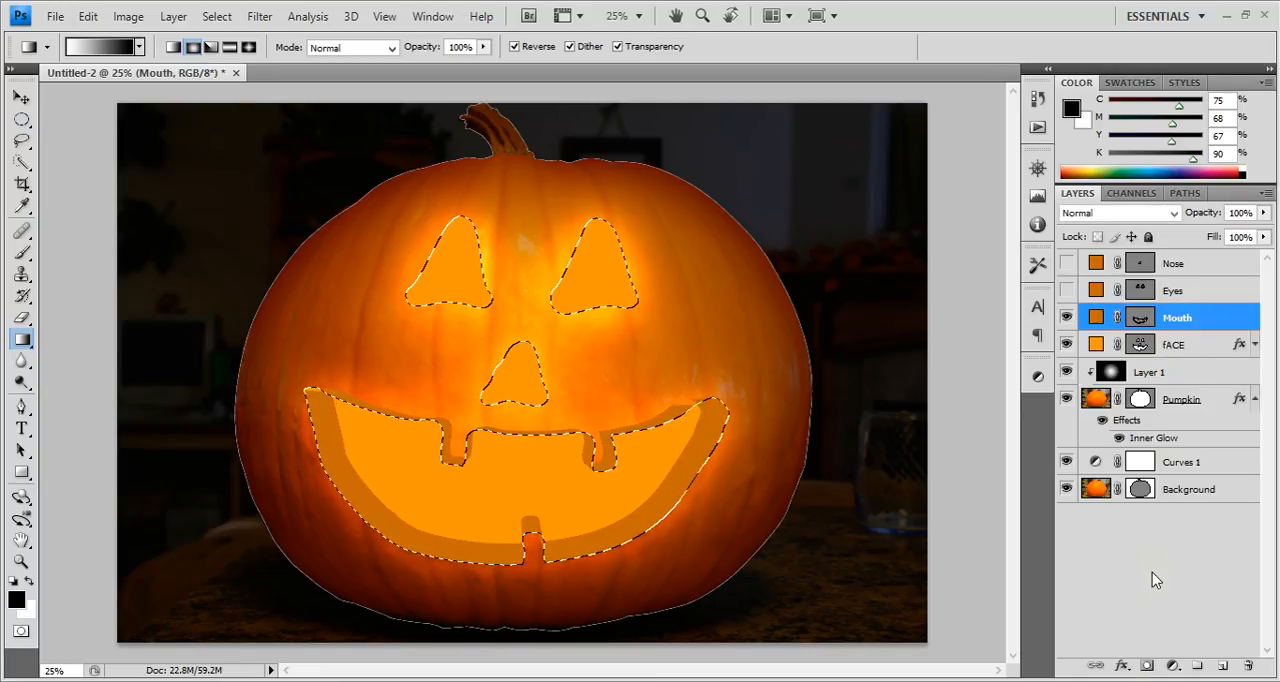
pyautogui.click(1144, 666)
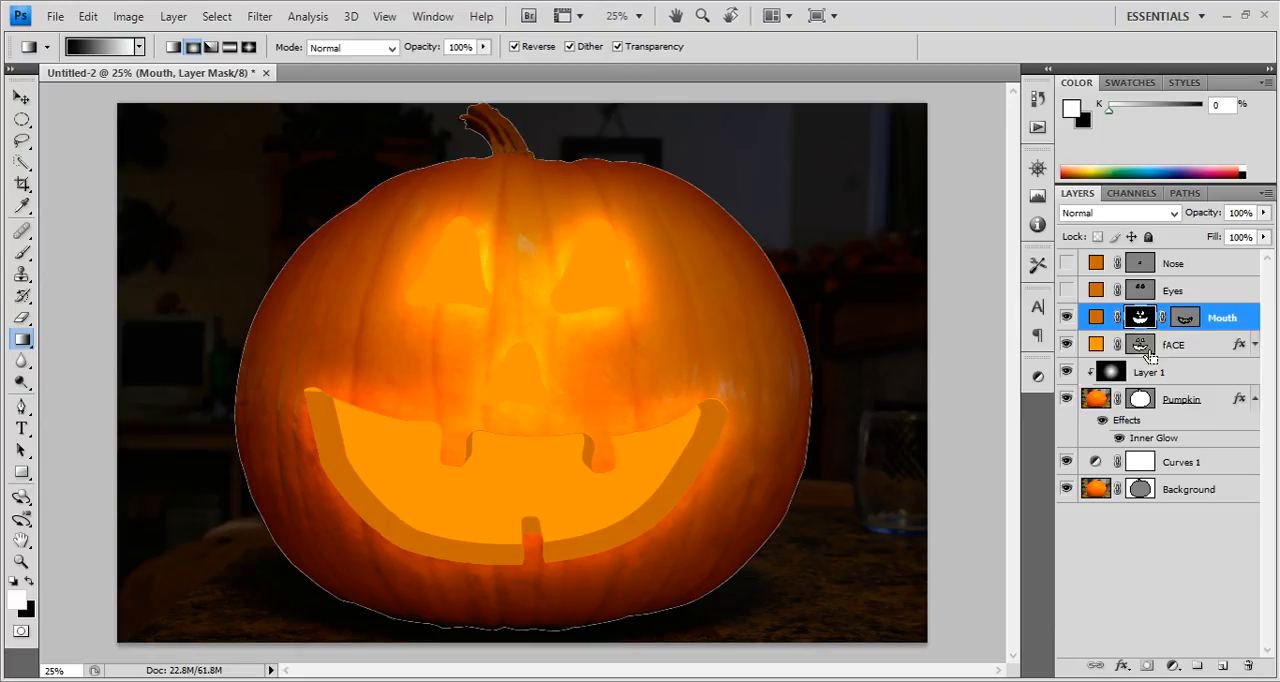
pyautogui.click(1066, 318)
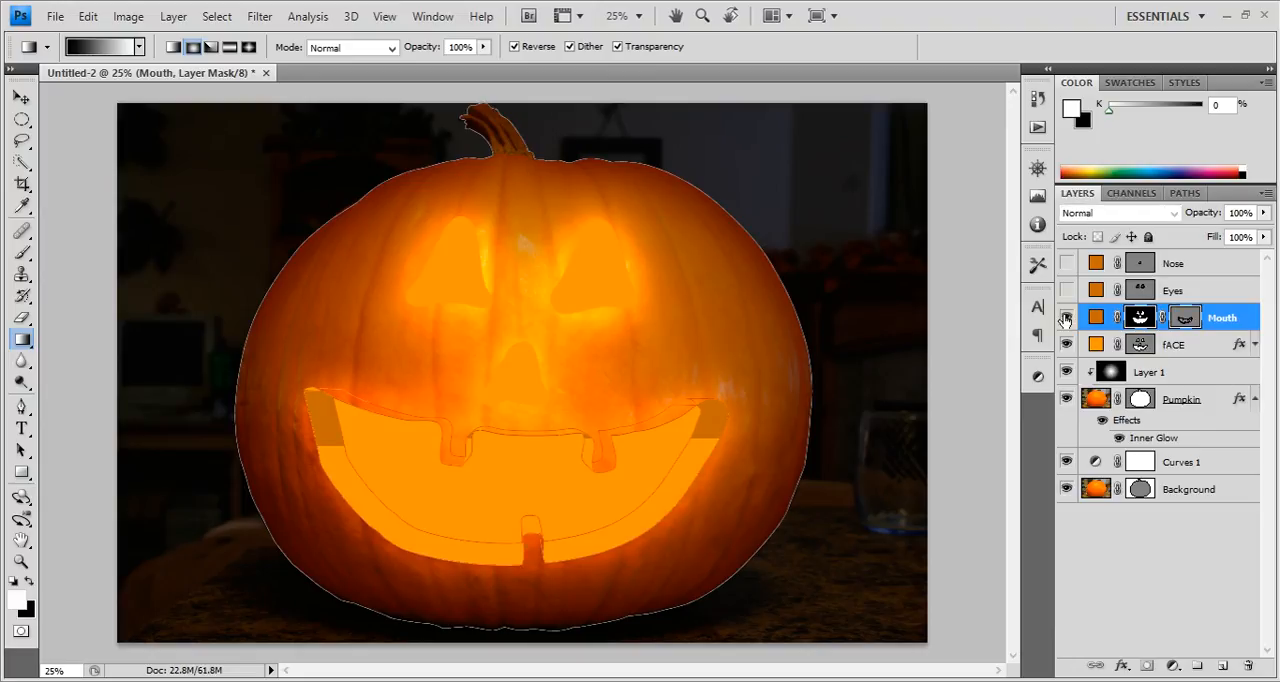
pyautogui.click(1207, 350)
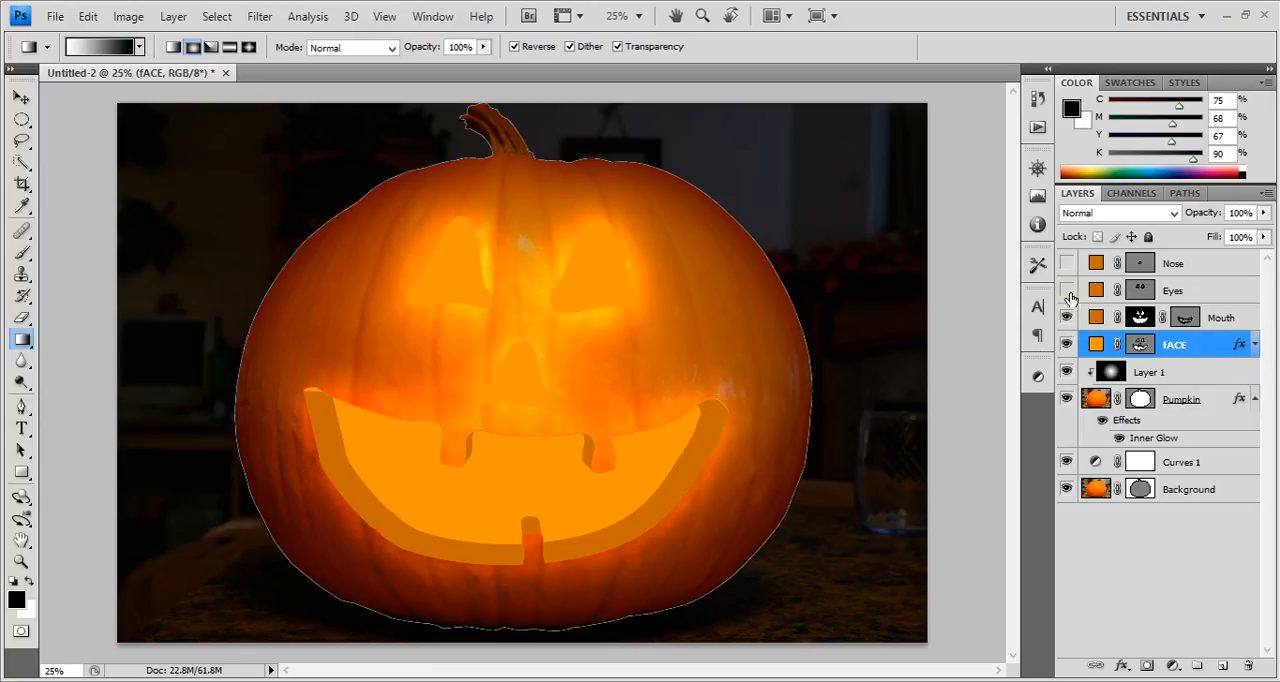
# Select the Mouth layer's vector path at the mouth's upper left corner.
pyautogui.click(1188, 318)
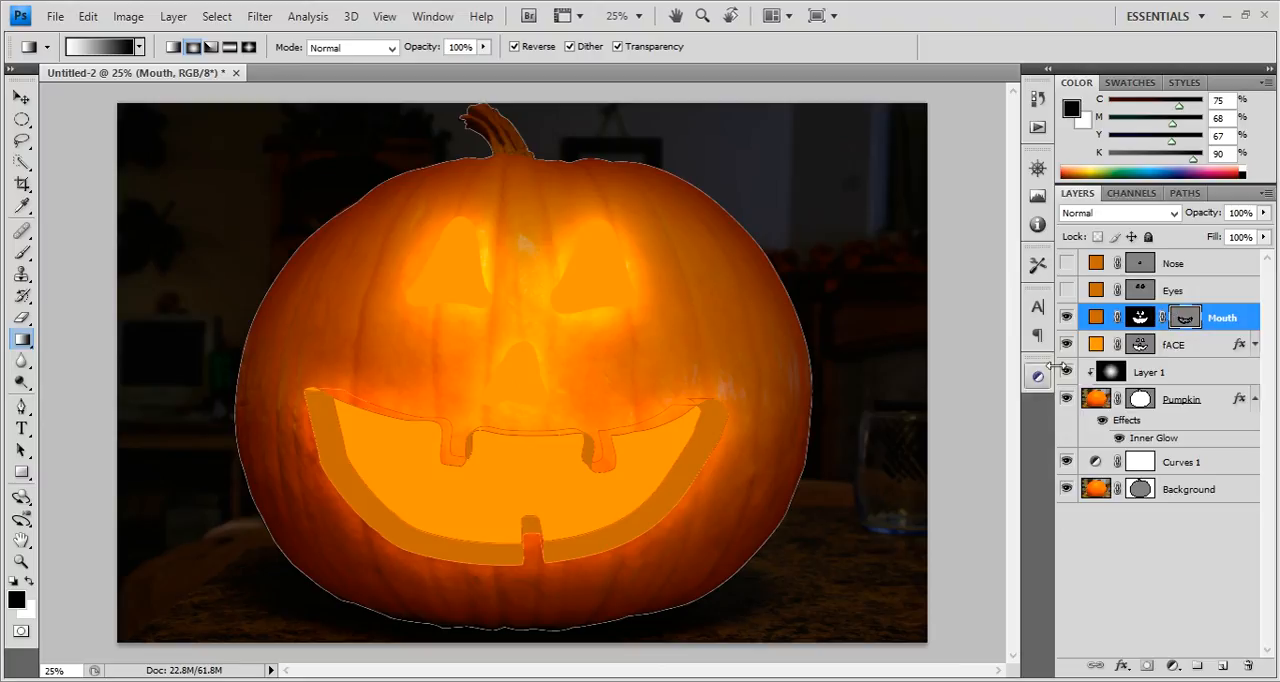
pyautogui.click(1187, 319)
pyautogui.press('a')
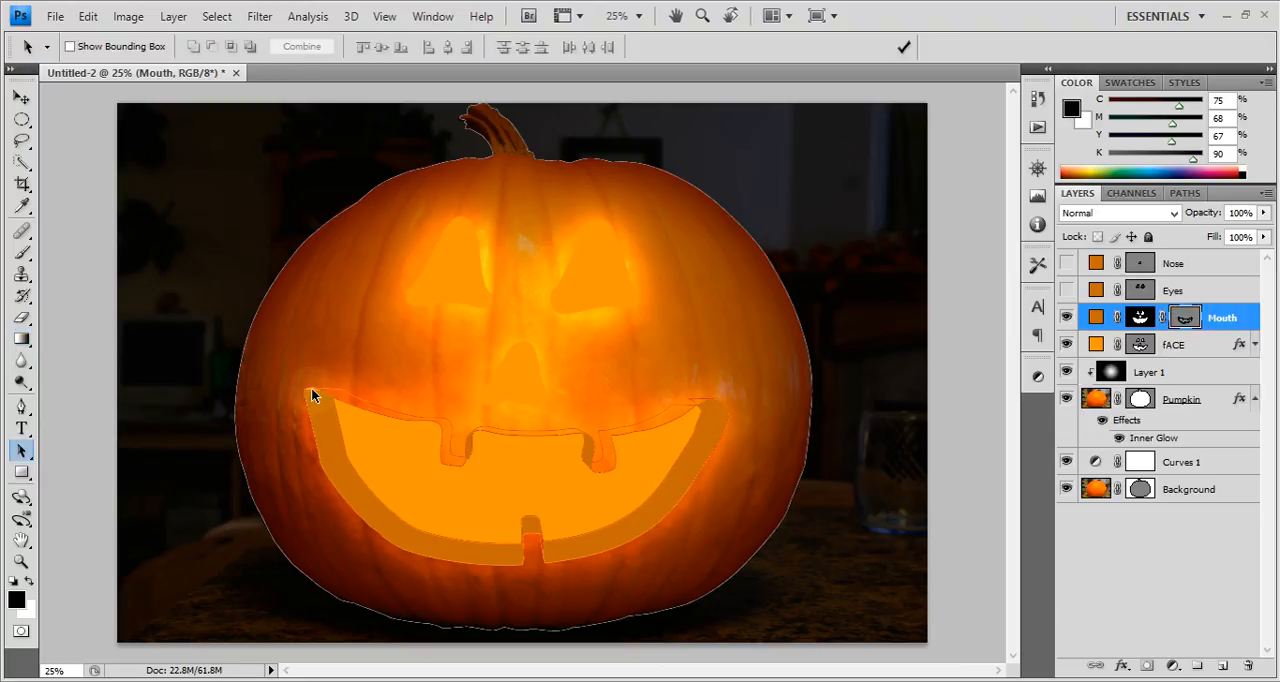
pyautogui.click(311, 395)
pyautogui.hotkey('ctrl', '+')
pyautogui.hotkey('ctrl', '+')
pyautogui.hotkey('ctrl', '+')
pyautogui.hotkey('ctrl', '+')
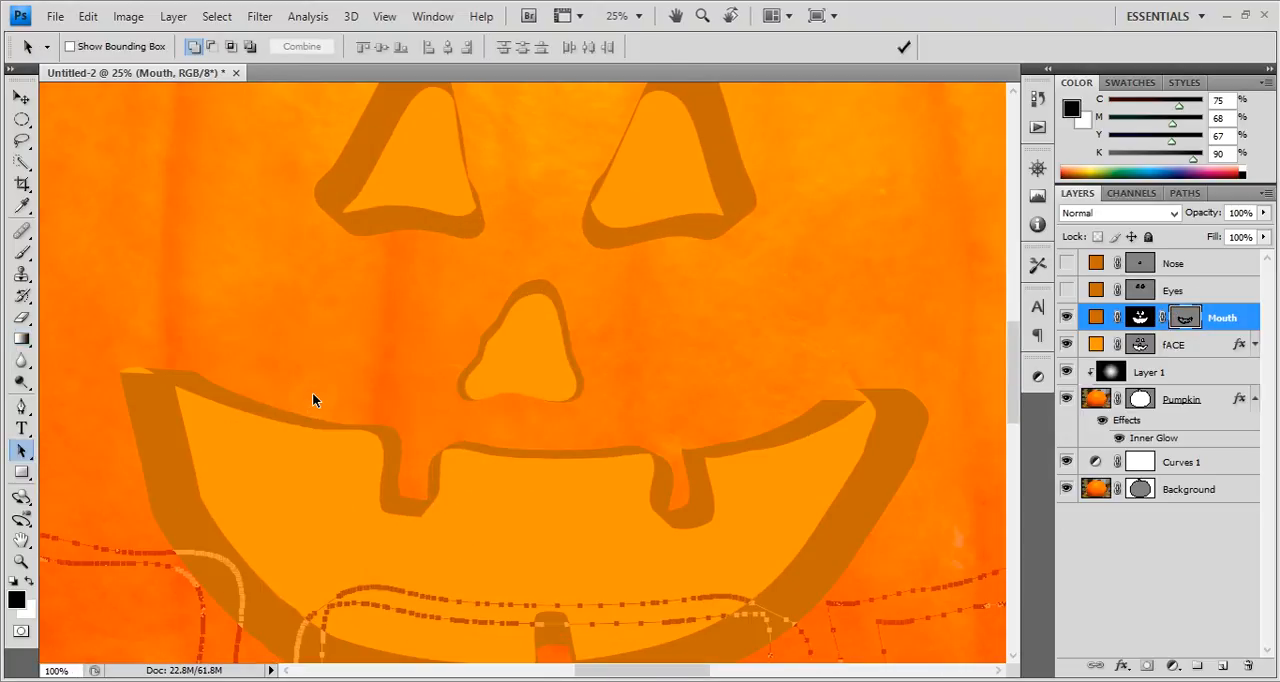
pyautogui.moveTo(234, 406); pyautogui.dragTo(512, 293)
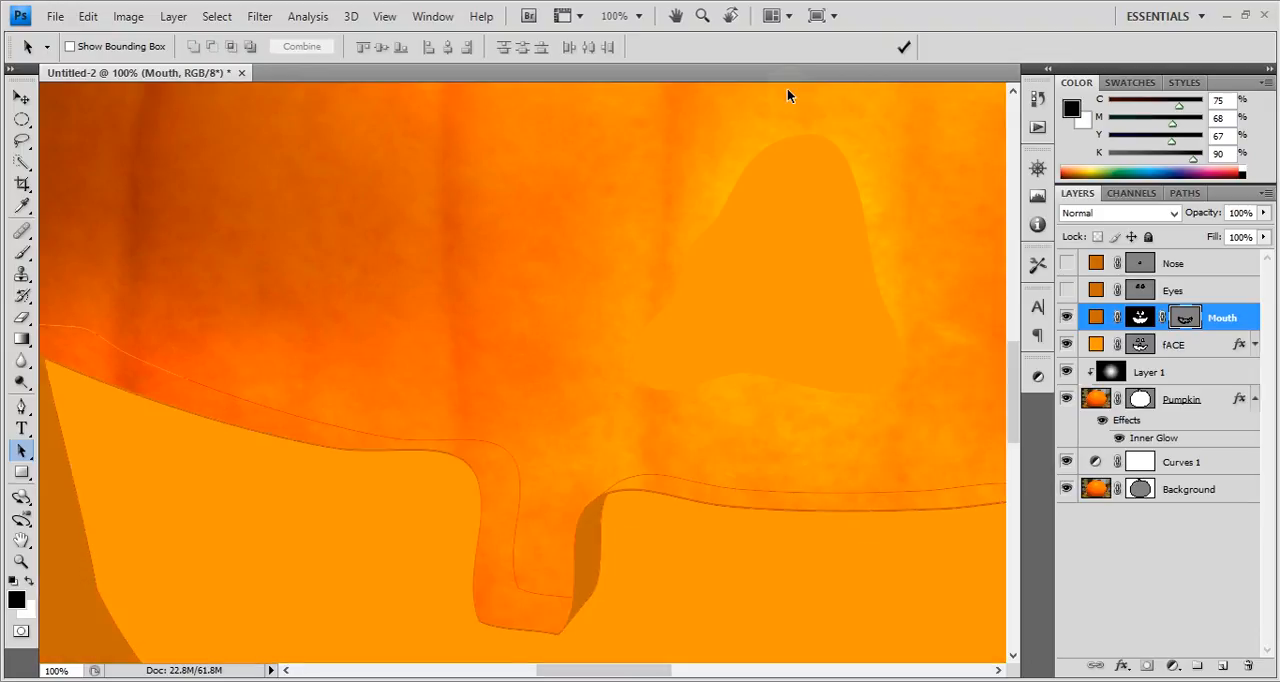
pyautogui.moveTo(338, 312); pyautogui.dragTo(645, 260)
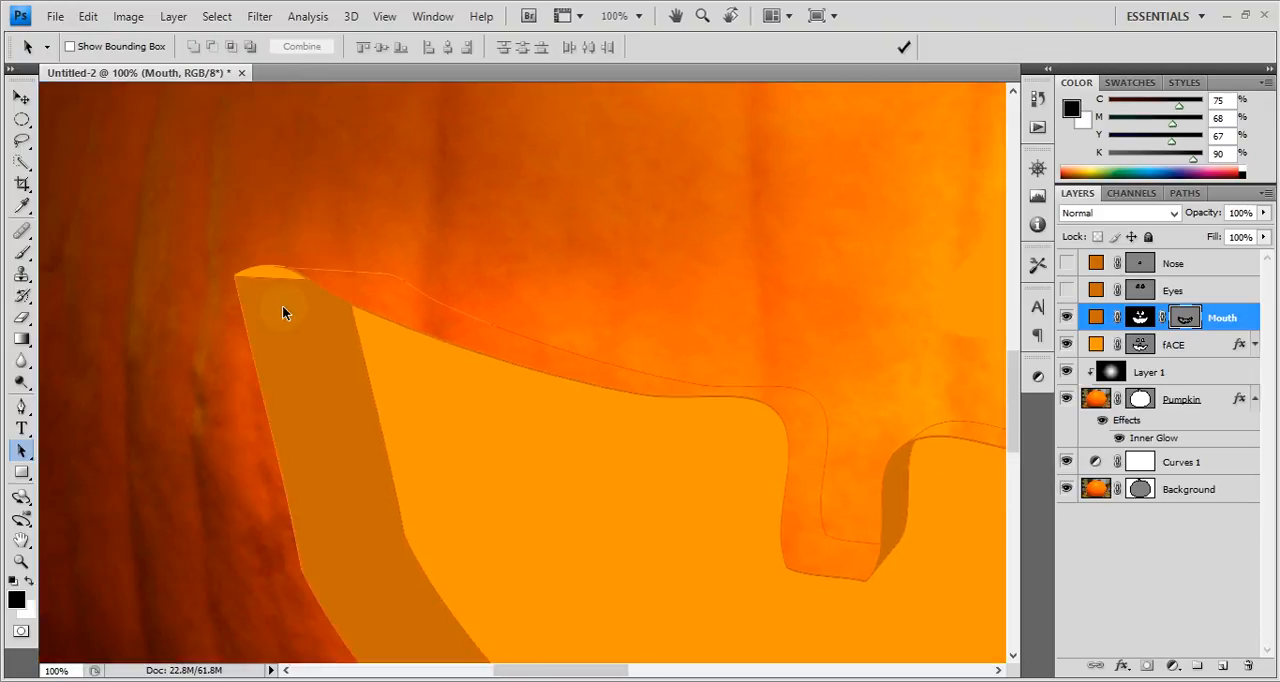
pyautogui.click(1187, 318)
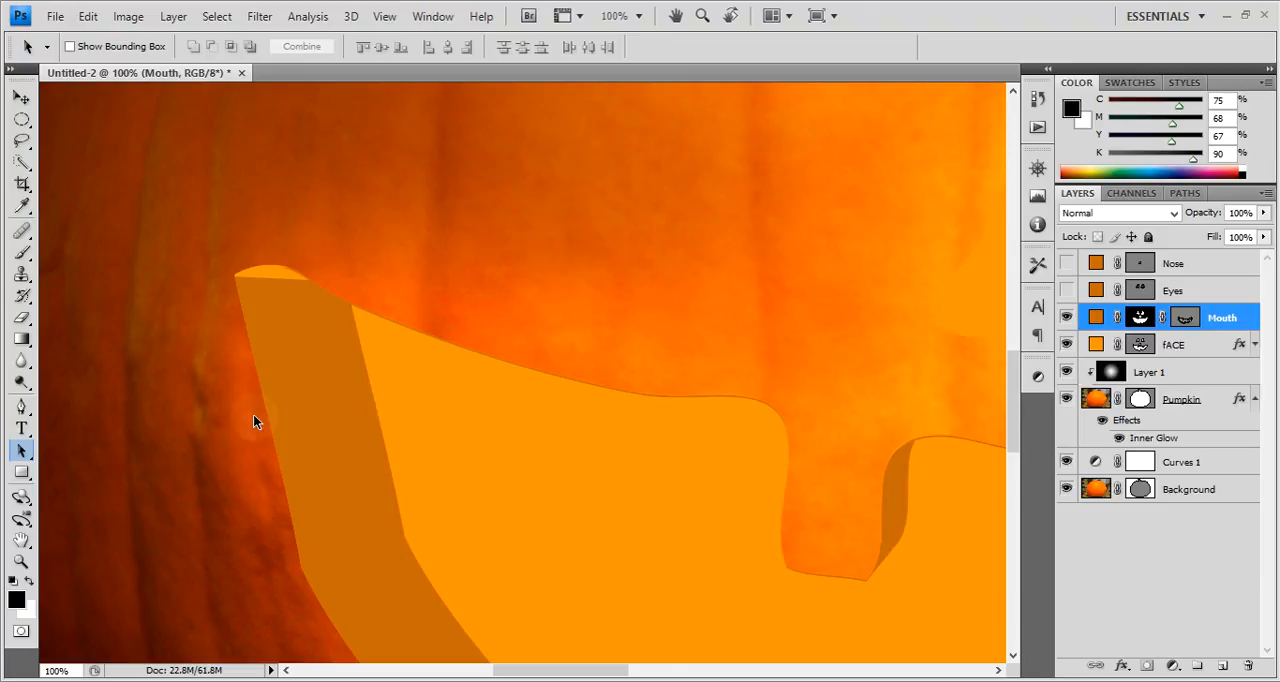
pyautogui.click(232, 275)
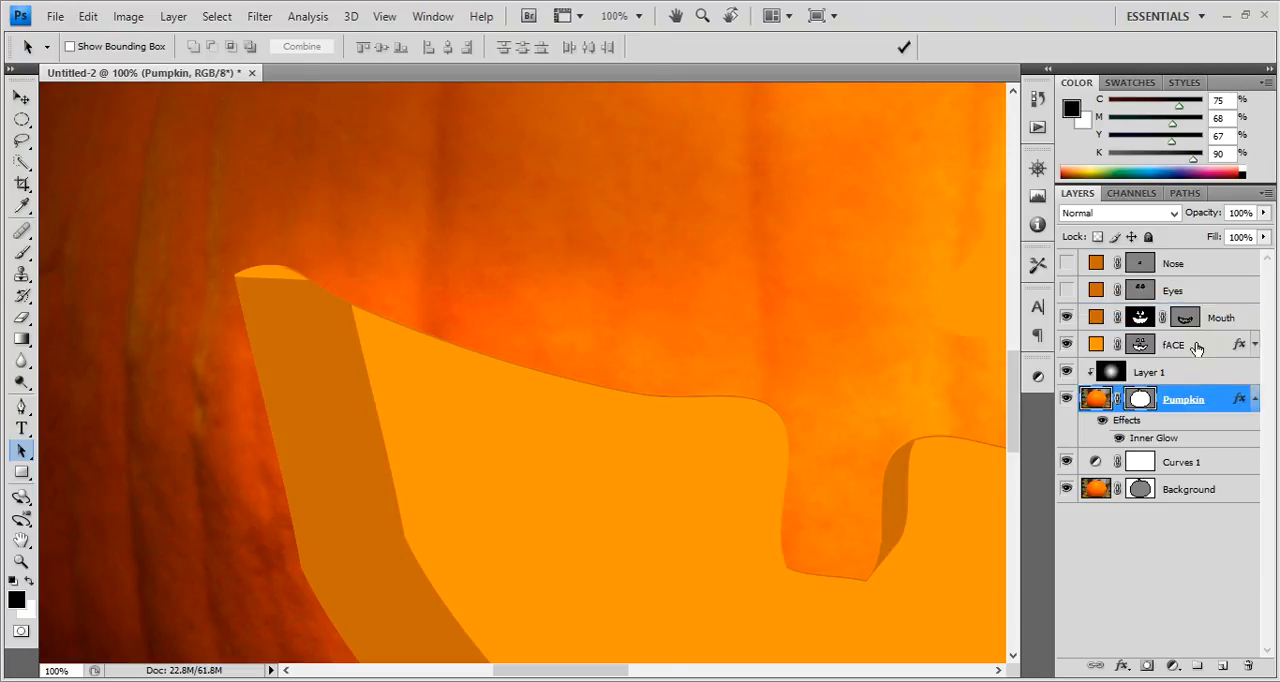
pyautogui.click(1187, 318)
pyautogui.click(233, 274)
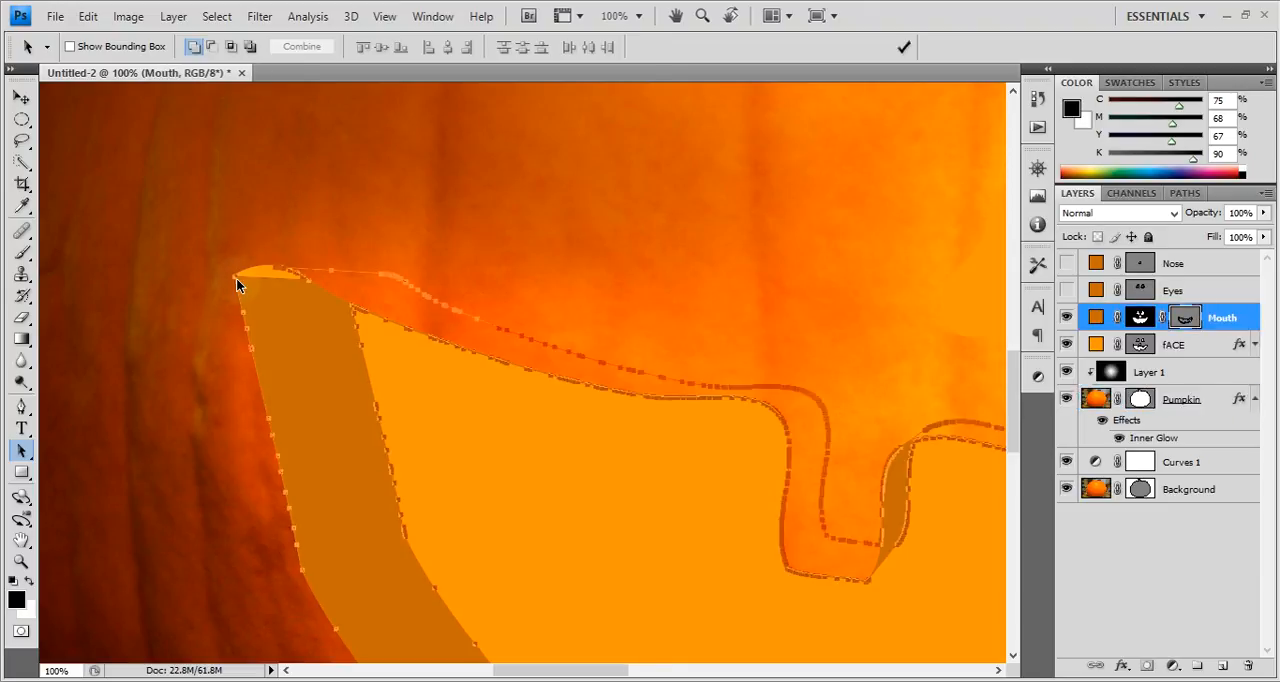
# Try to shift the Mouth path up and outward to cover the gap at the mouth's left corner, and undo it.
pyautogui.hotkey('shift', 'a')
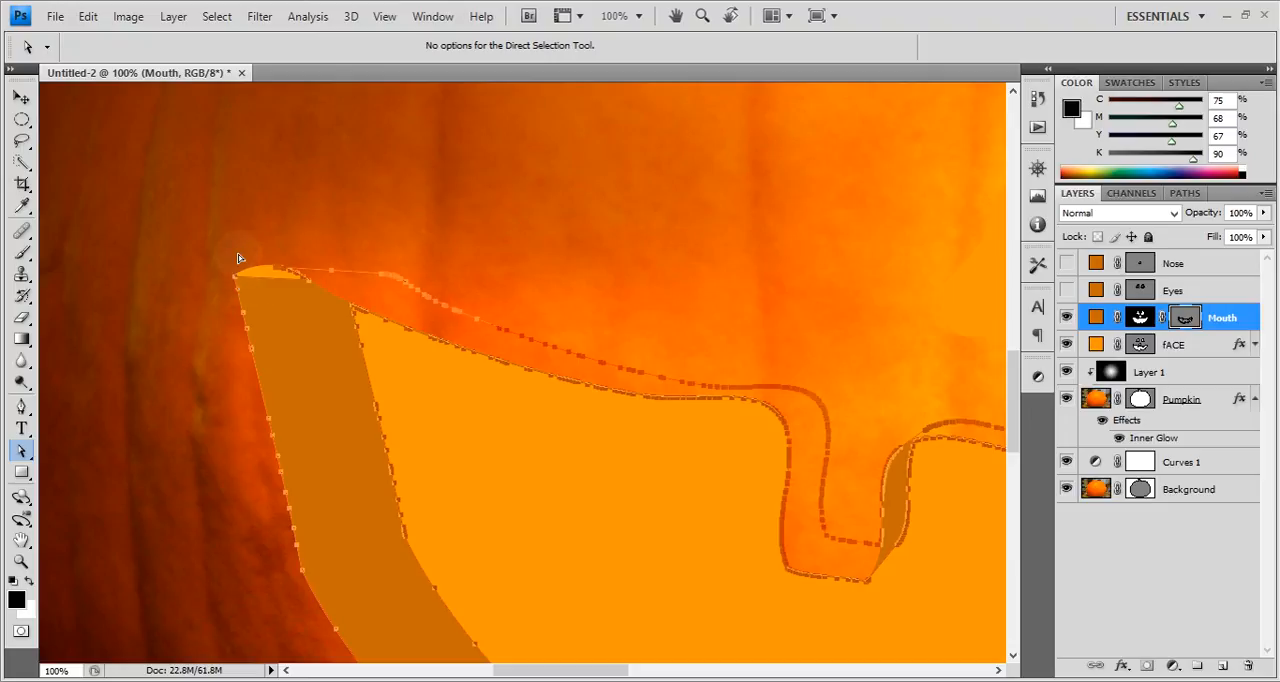
pyautogui.moveTo(238, 254); pyautogui.dragTo(227, 256)
pyautogui.press('z')
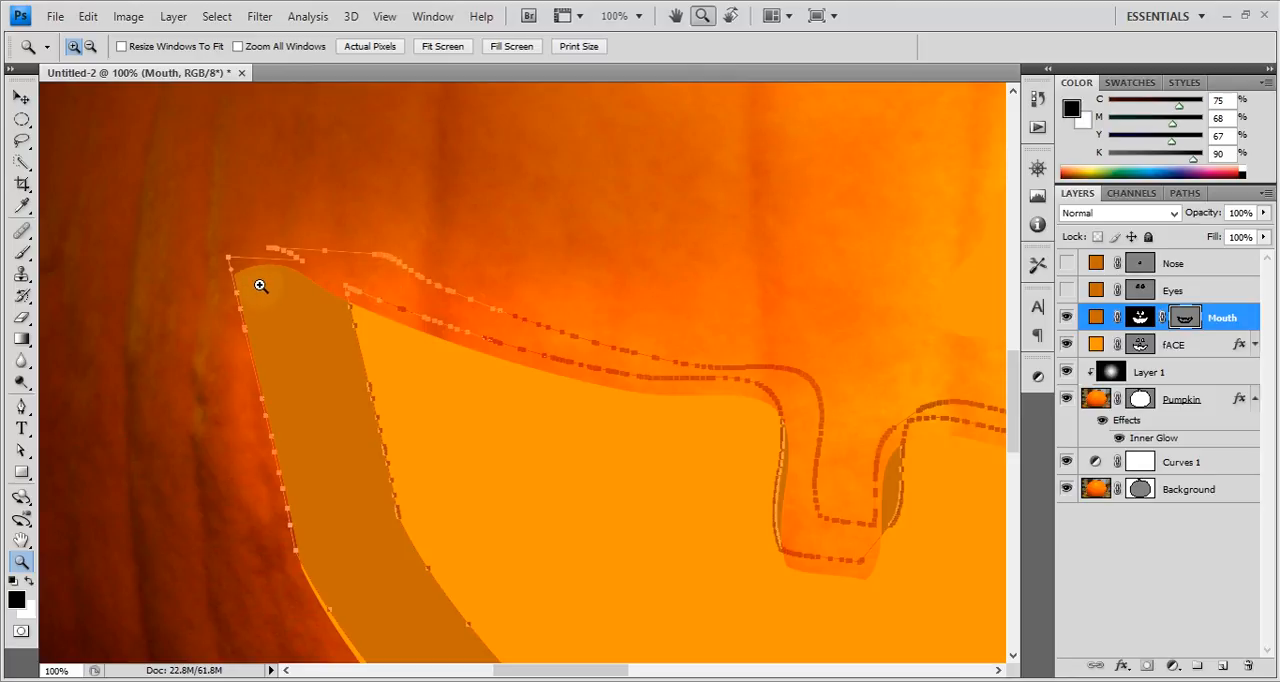
pyautogui.press('a')
pyautogui.hotkey('ctrl', 'z')
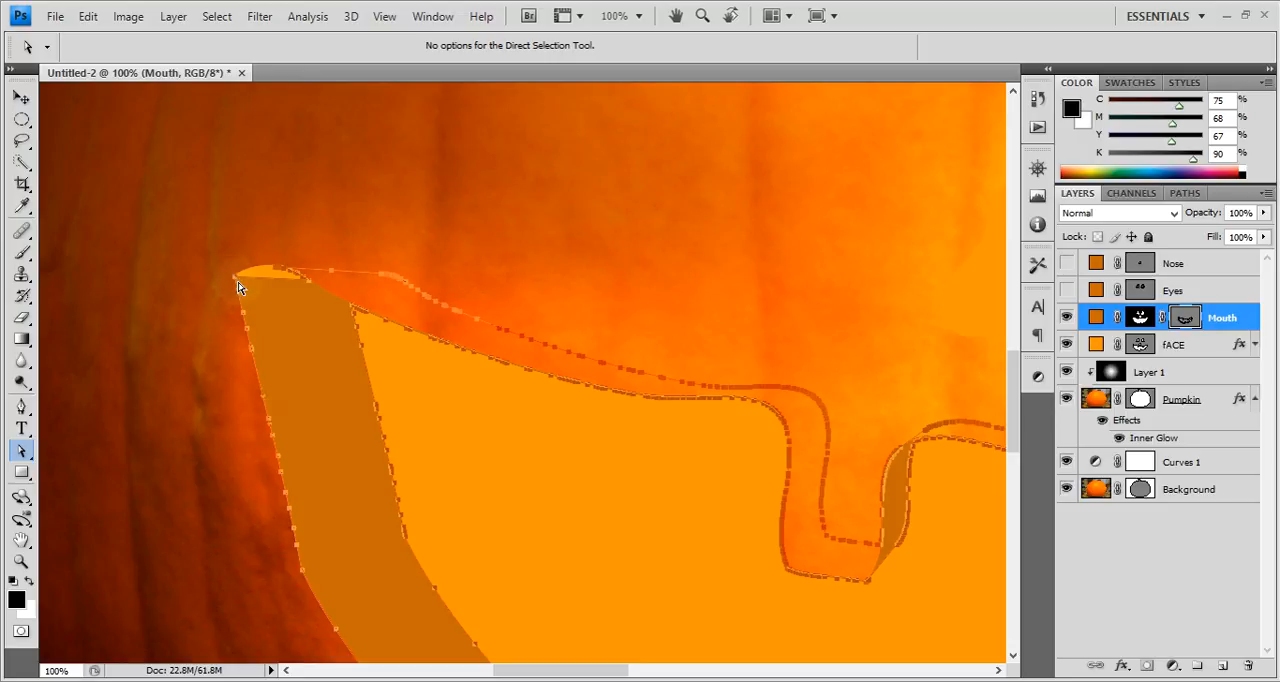
# Try a smaller upward shift of the Mouth path at the mouth's left corner and undo the move.
pyautogui.moveTo(237, 284)
pyautogui.mouseDown()
pyautogui.moveTo(238, 257)
pyautogui.moveTo(228, 270)
pyautogui.mouseUp()
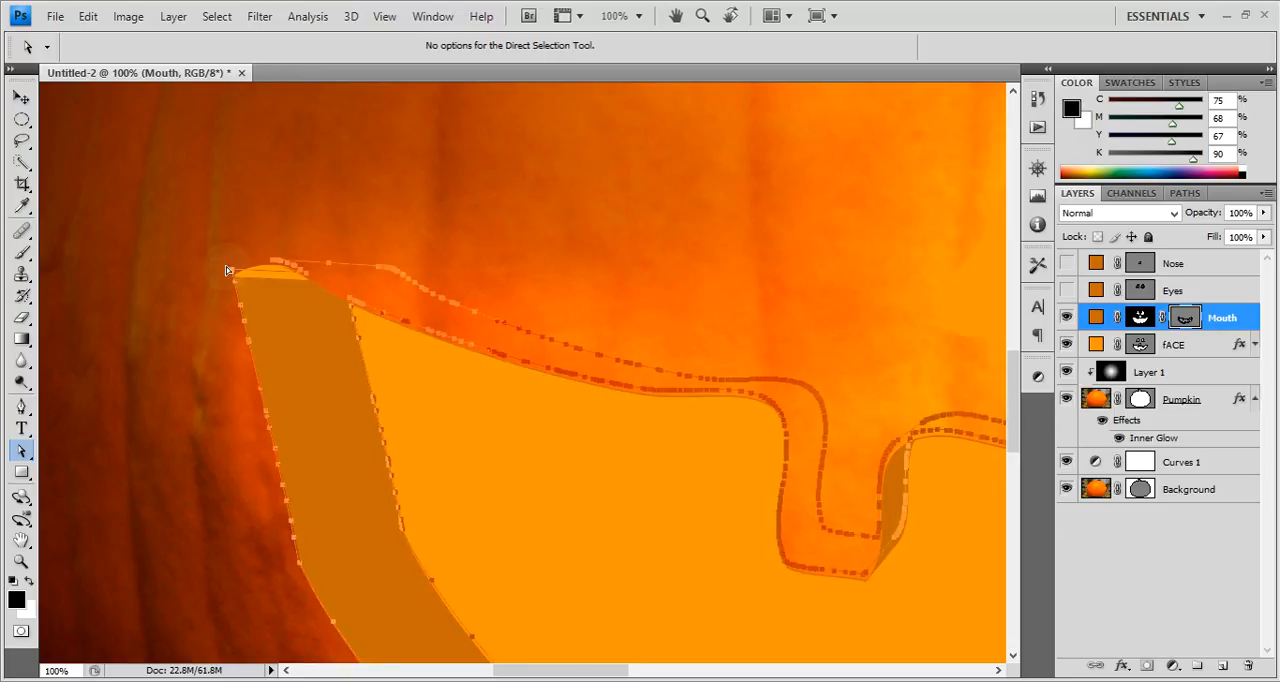
pyautogui.press('z')
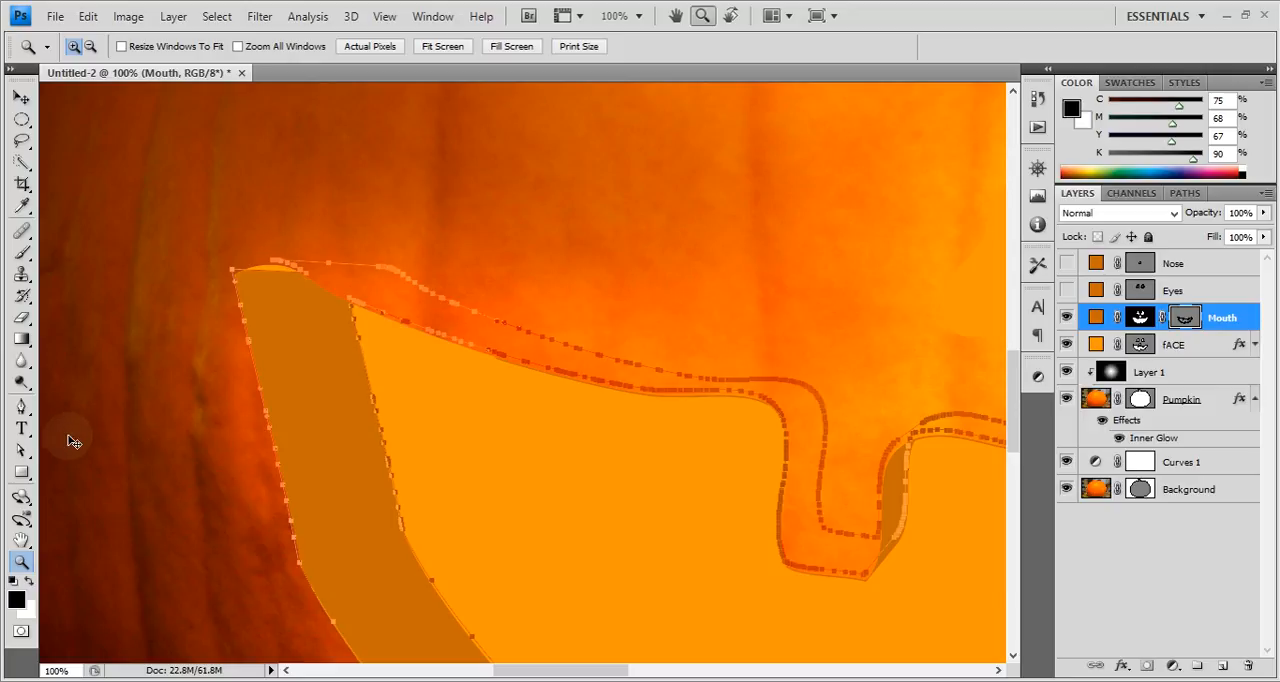
pyautogui.press('a')
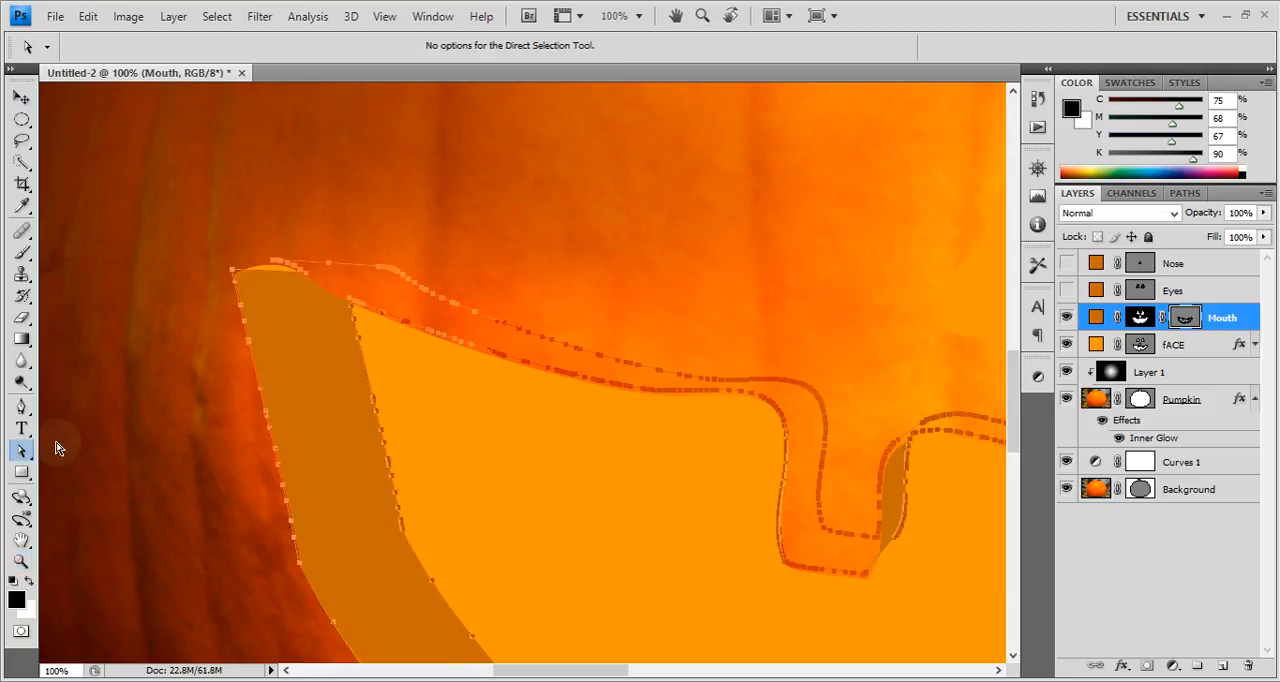
pyautogui.hotkey('ctrl', 'z')
pyautogui.press('z')
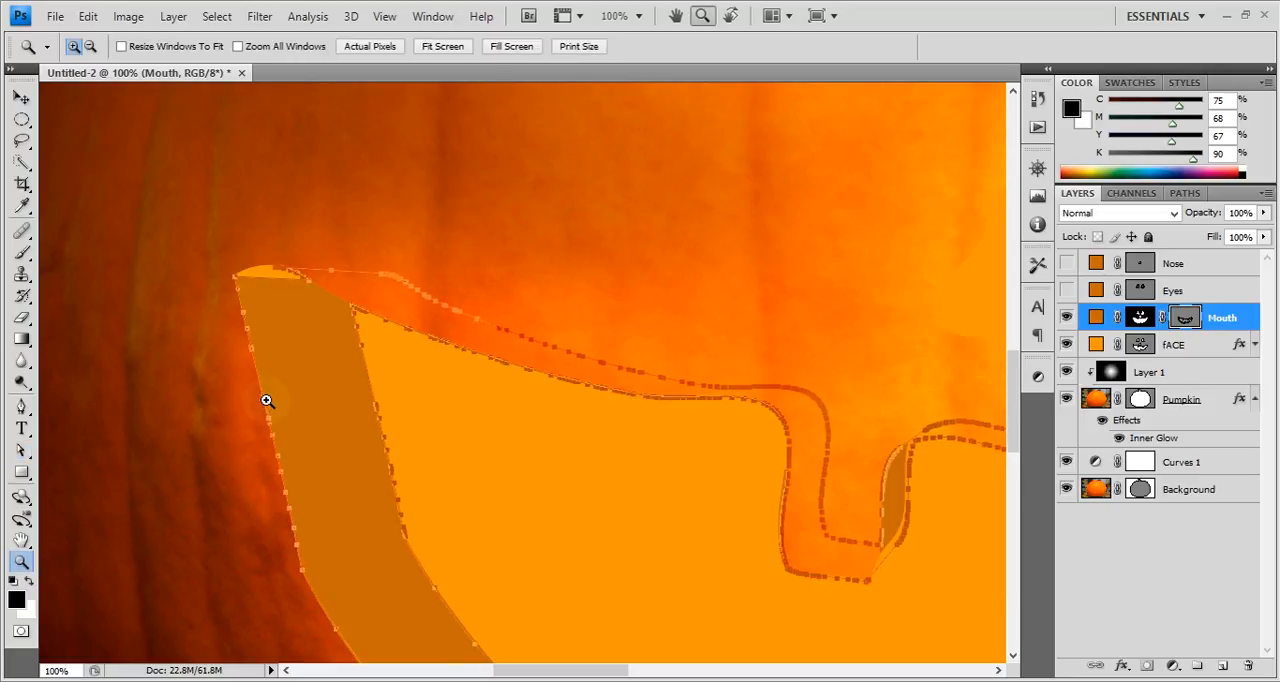
pyautogui.press('a')
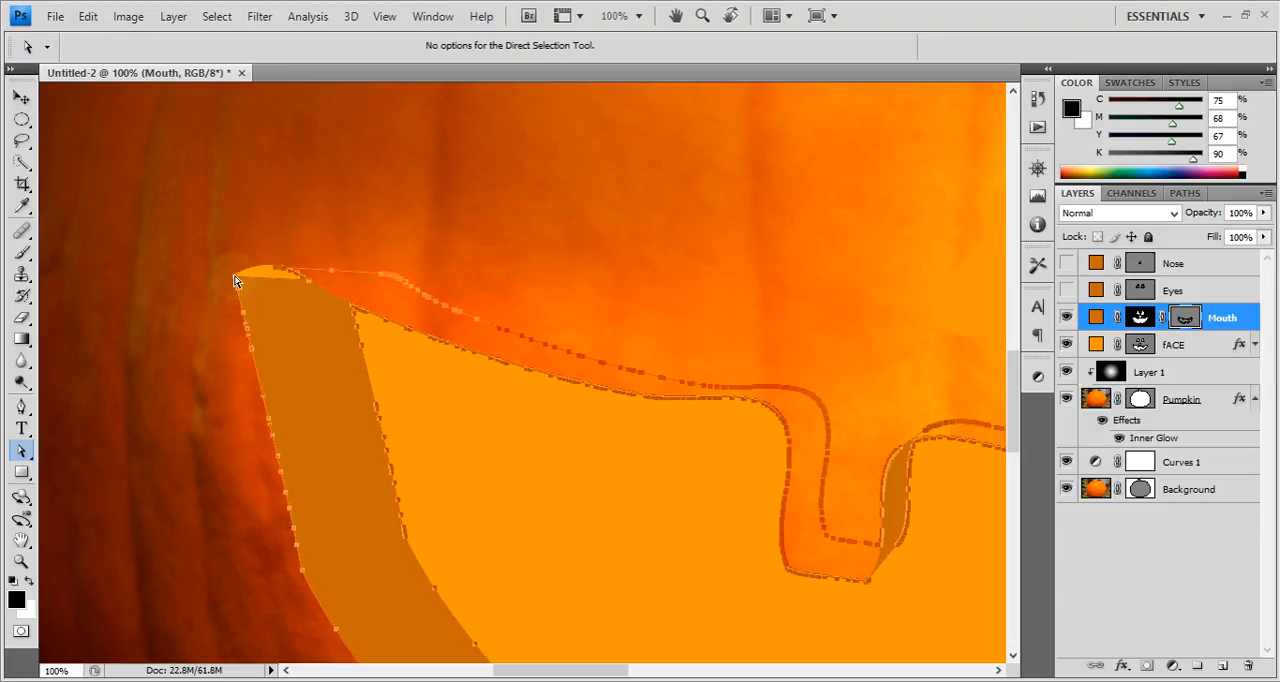
# Try moving the Mouth path up and to the right, undo it, and return to the whole pumpkin.
pyautogui.moveTo(237, 277); pyautogui.dragTo(256, 243)
pyautogui.hotkey('ctrl', 'z')
pyautogui.hotkey('ctrl', '-')
pyautogui.hotkey('ctrl', '-')
pyautogui.hotkey('ctrl', '-')
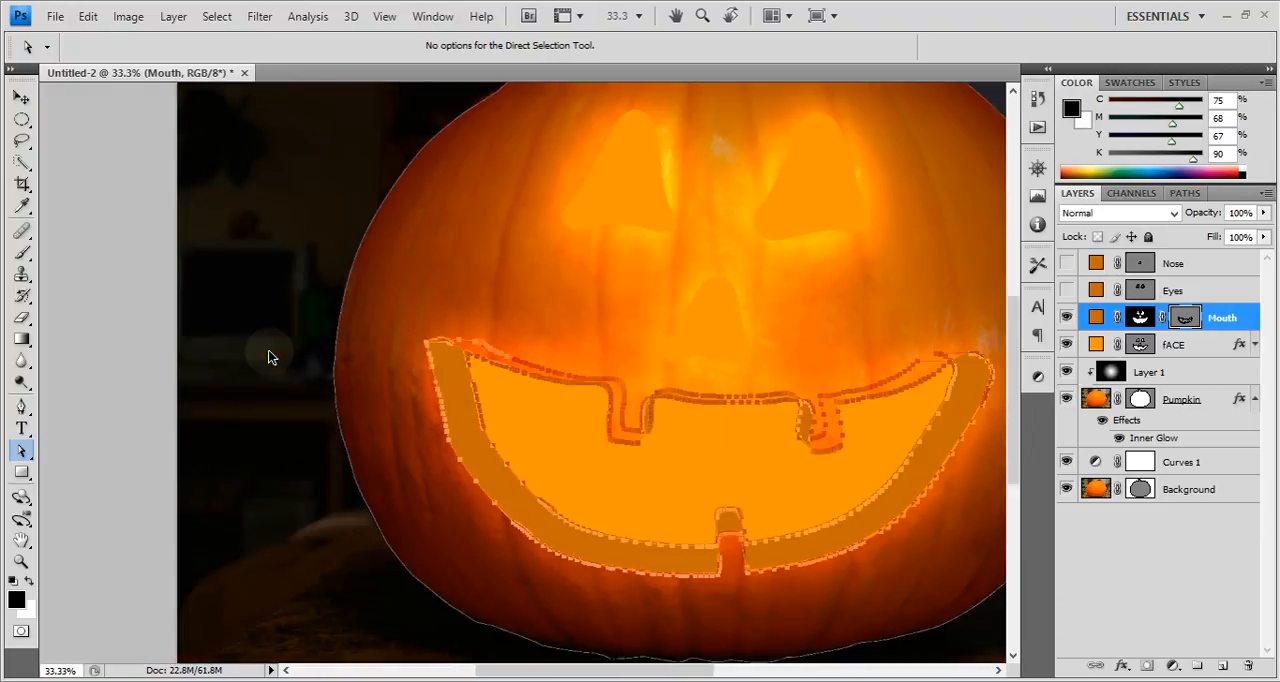
pyautogui.click(1189, 355)
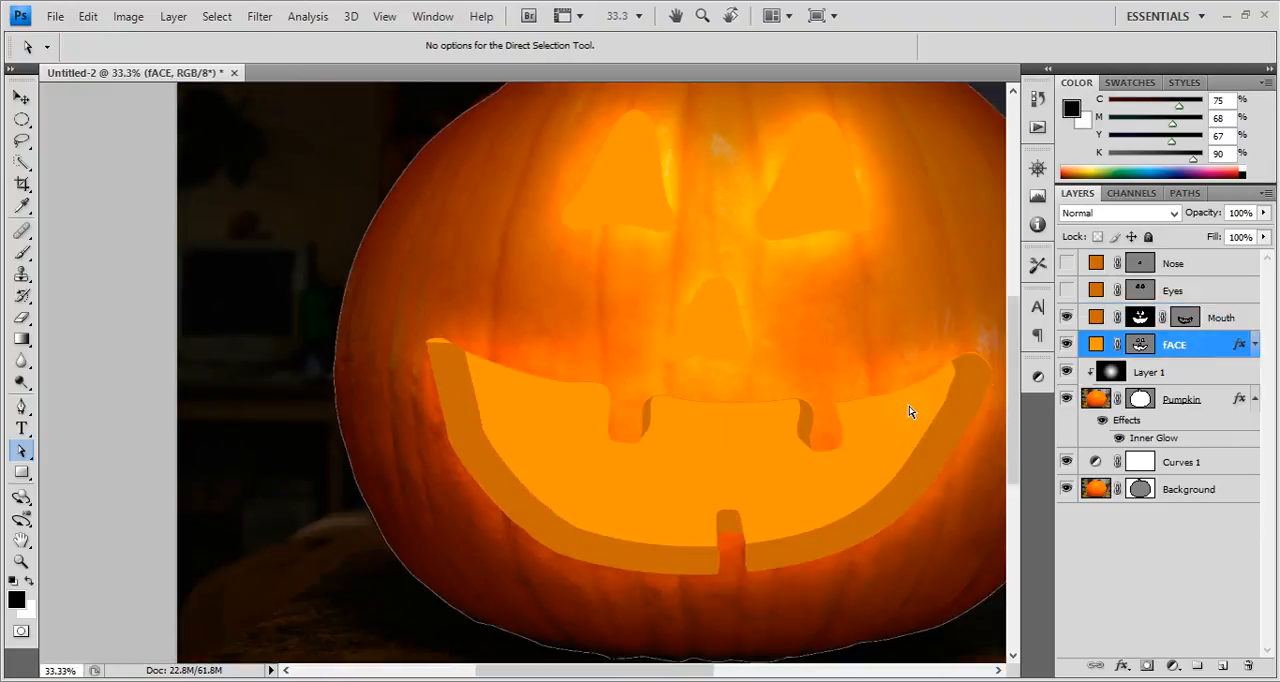
pyautogui.moveTo(597, 250); pyautogui.dragTo(434, 289)
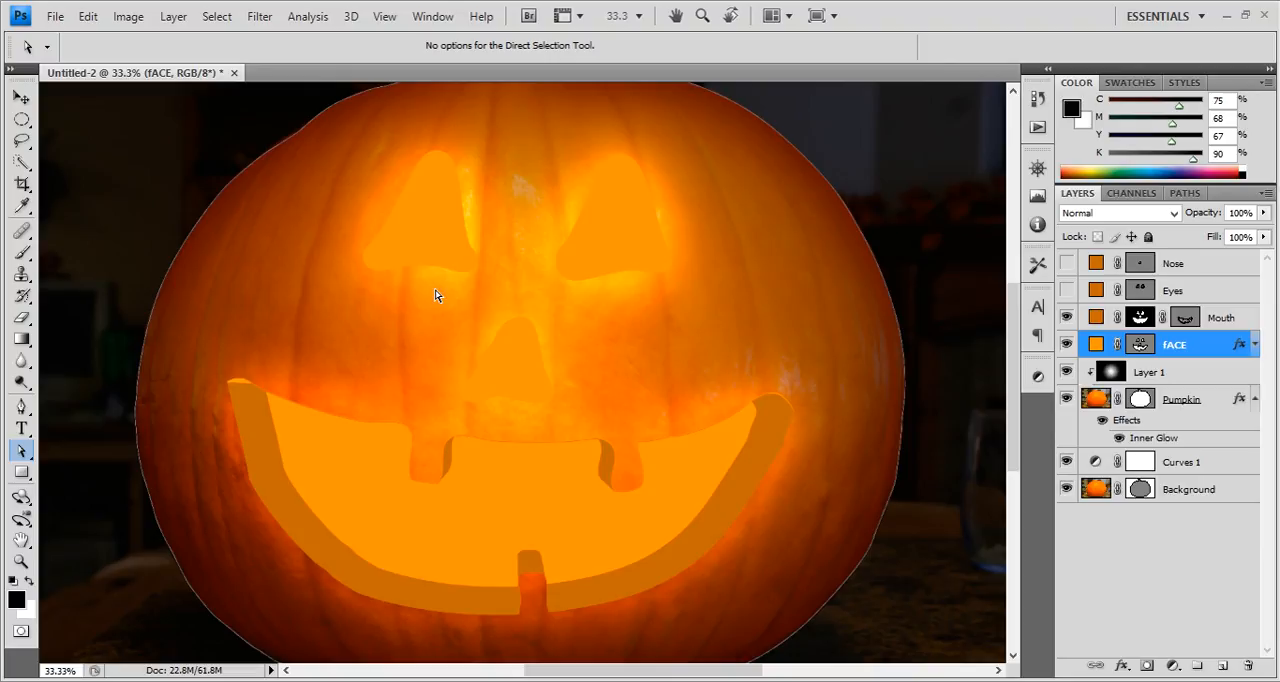
pyautogui.moveTo(590, 250)
pyautogui.mouseDown()
pyautogui.moveTo(583, 297)
pyautogui.moveTo(596, 233)
pyautogui.mouseUp()
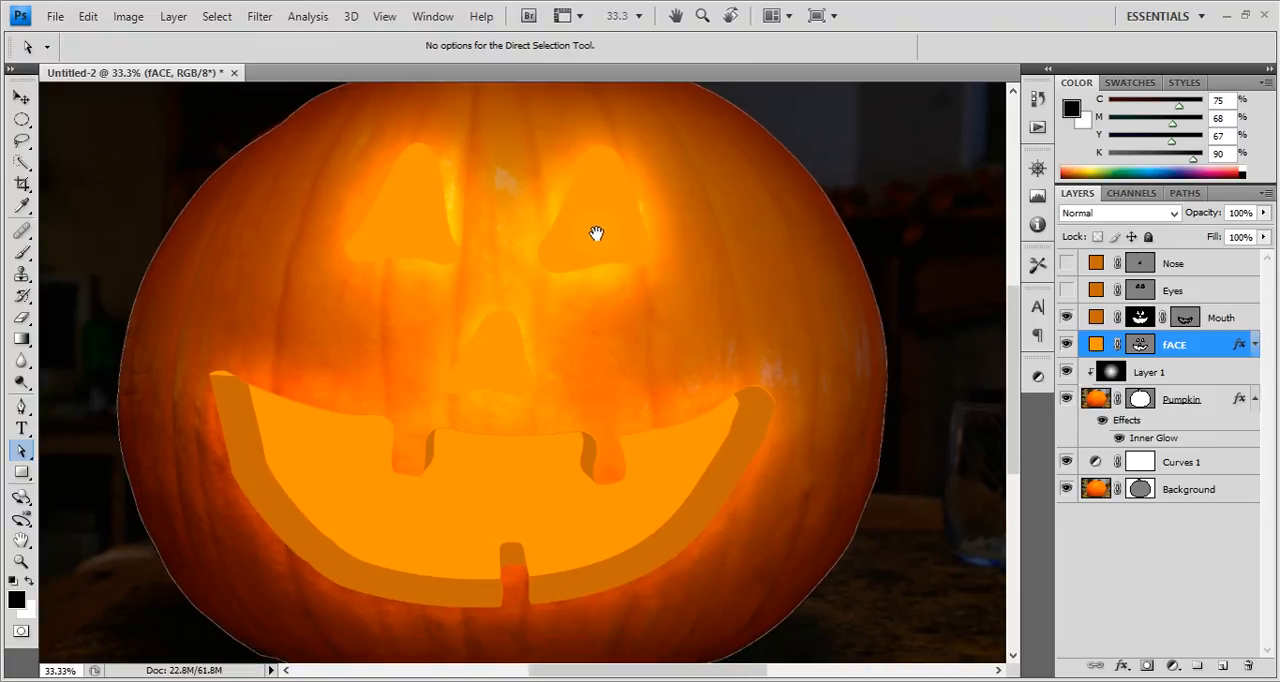
pyautogui.hotkey('ctrl', '-')
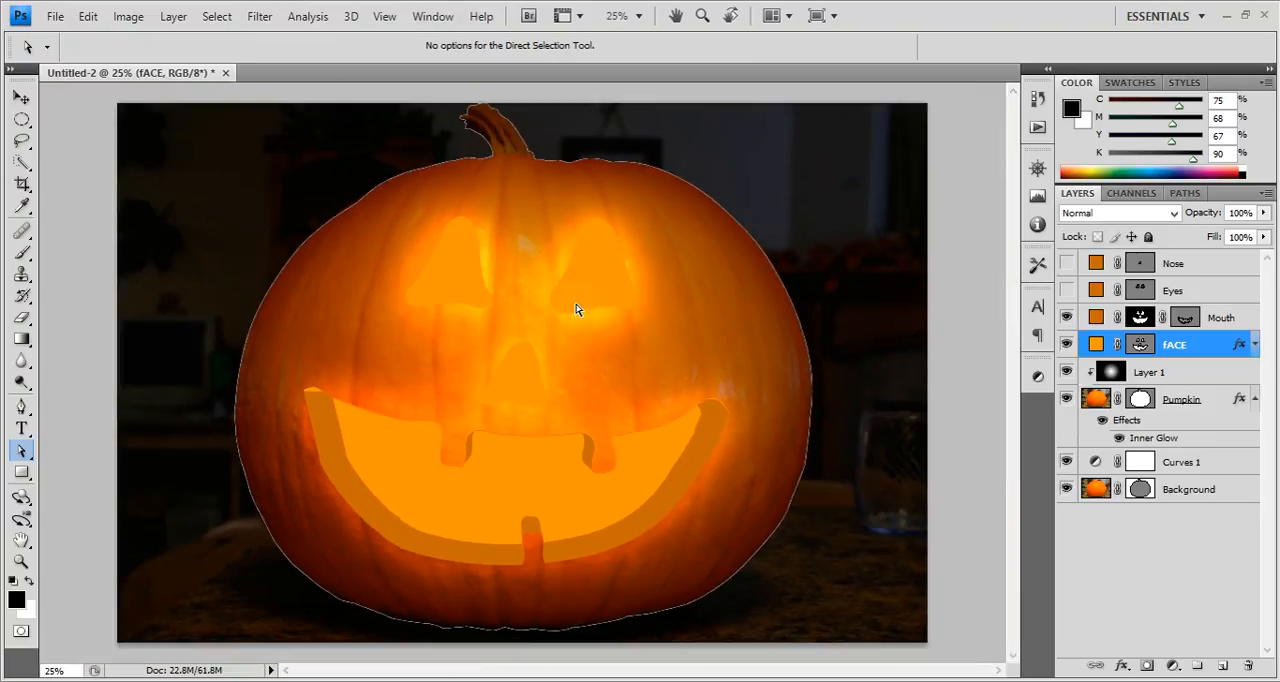
# Add an Outer Glow to the Mouth layer with its size set to 250 px.
pyautogui.click(1226, 380)
pyautogui.click(1214, 345)
pyautogui.click(1231, 319)
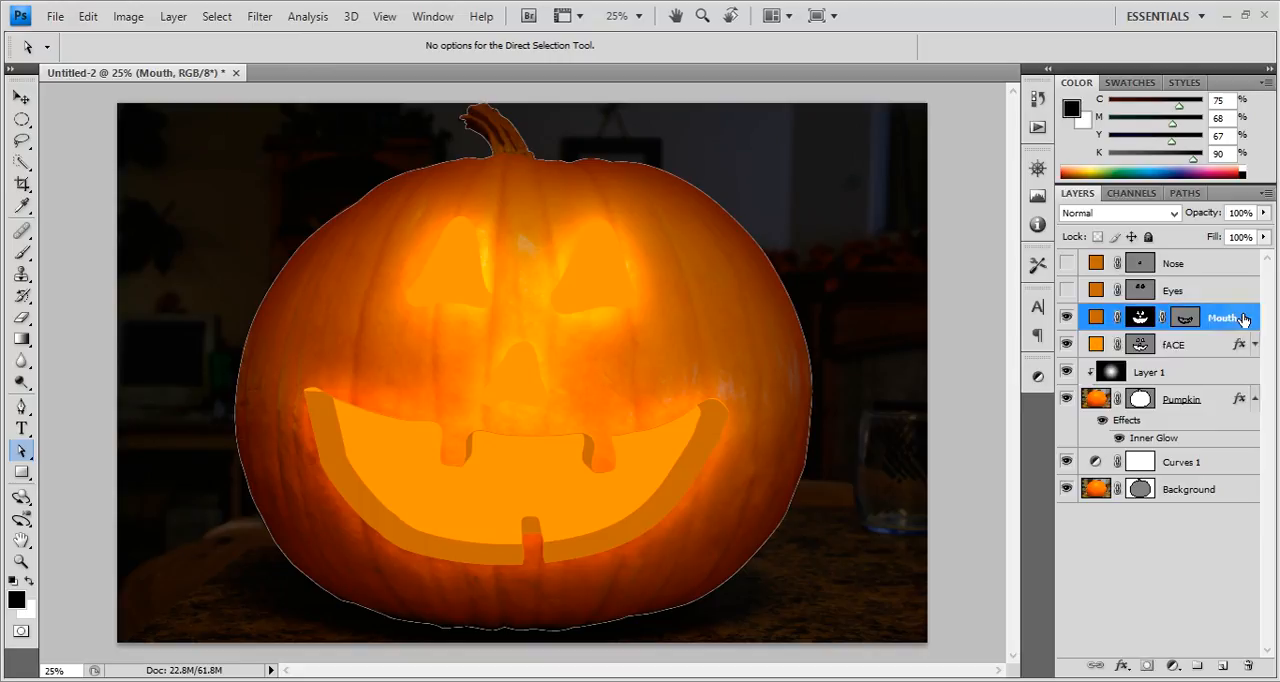
pyautogui.doubleClick(1243, 319)
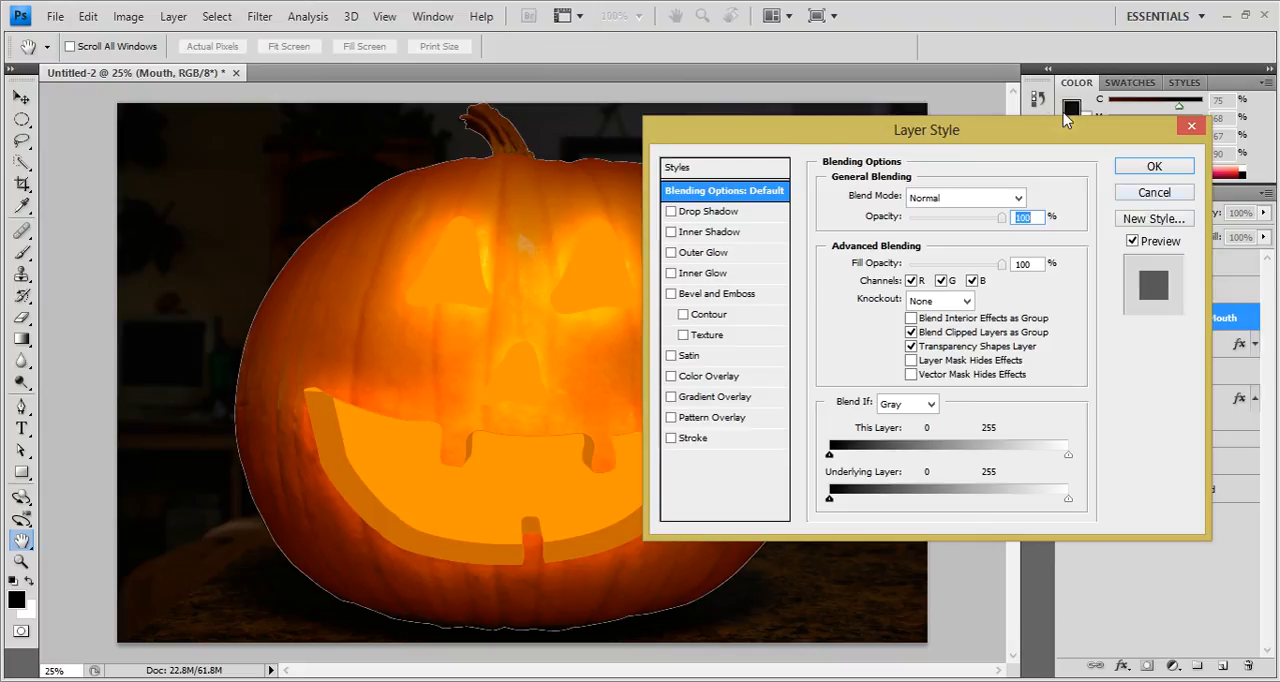
pyautogui.moveTo(1043, 128); pyautogui.dragTo(1064, 297)
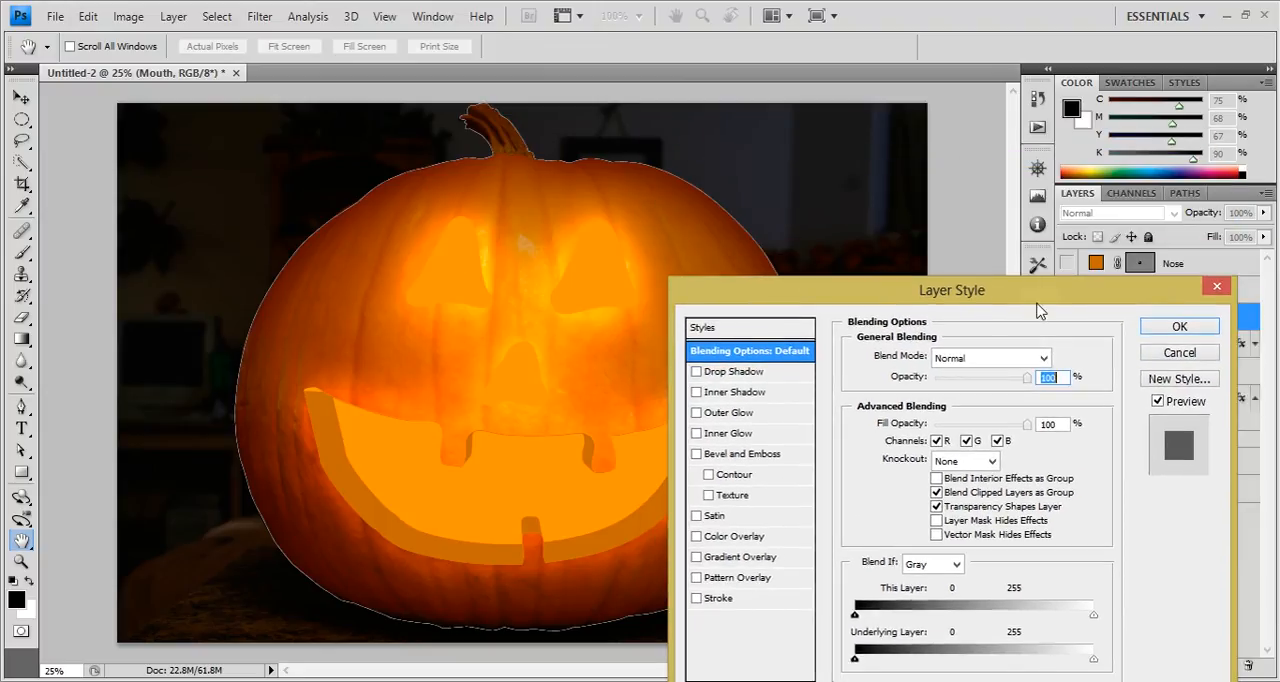
pyautogui.moveTo(1037, 297); pyautogui.dragTo(1083, 136)
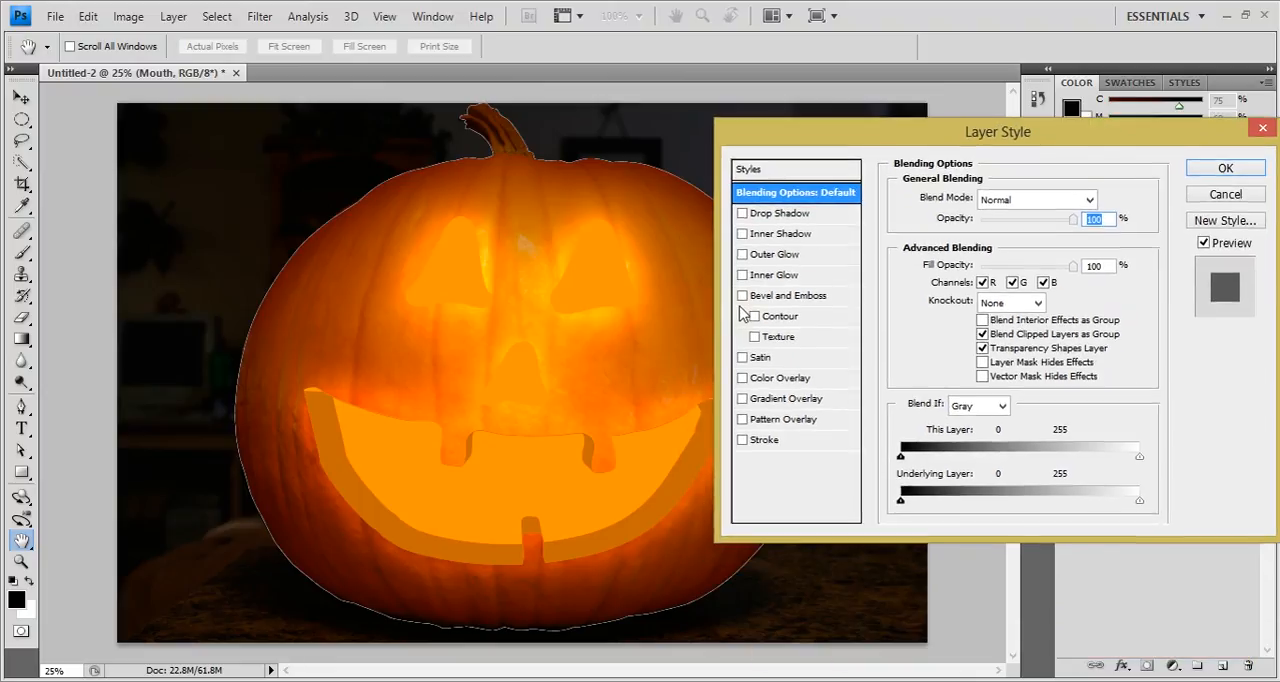
pyautogui.click(746, 254)
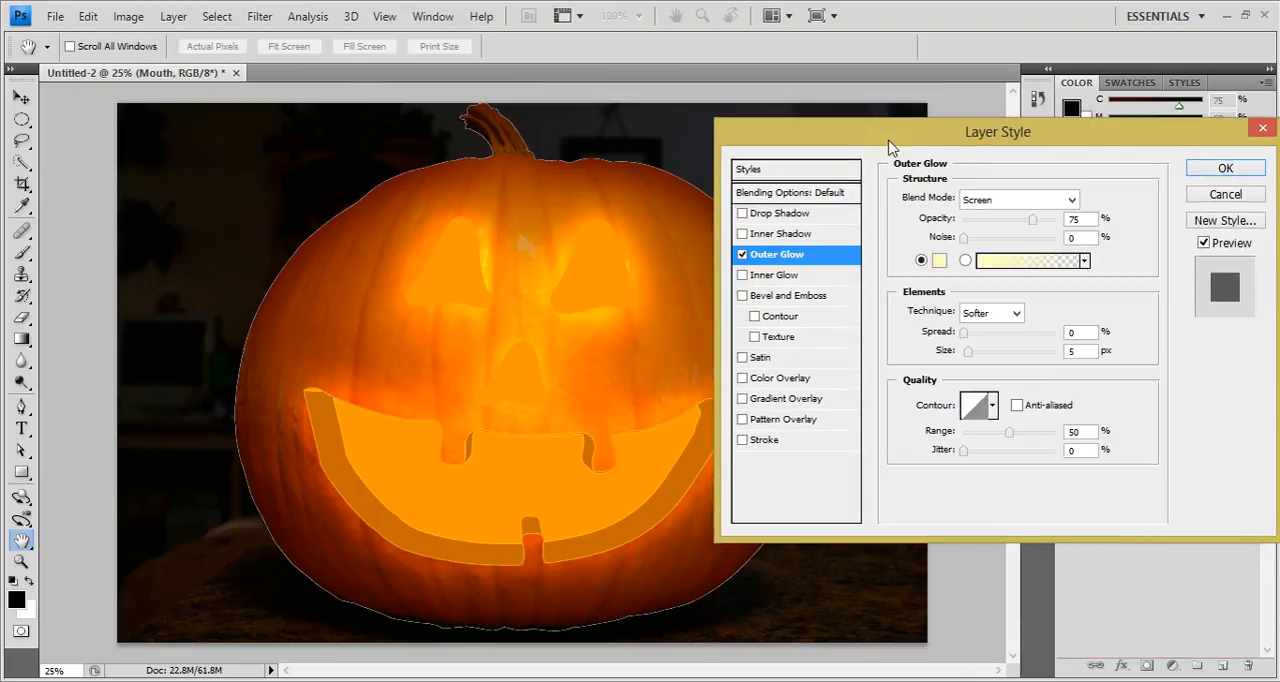
pyautogui.moveTo(1006, 352); pyautogui.dragTo(1108, 352)
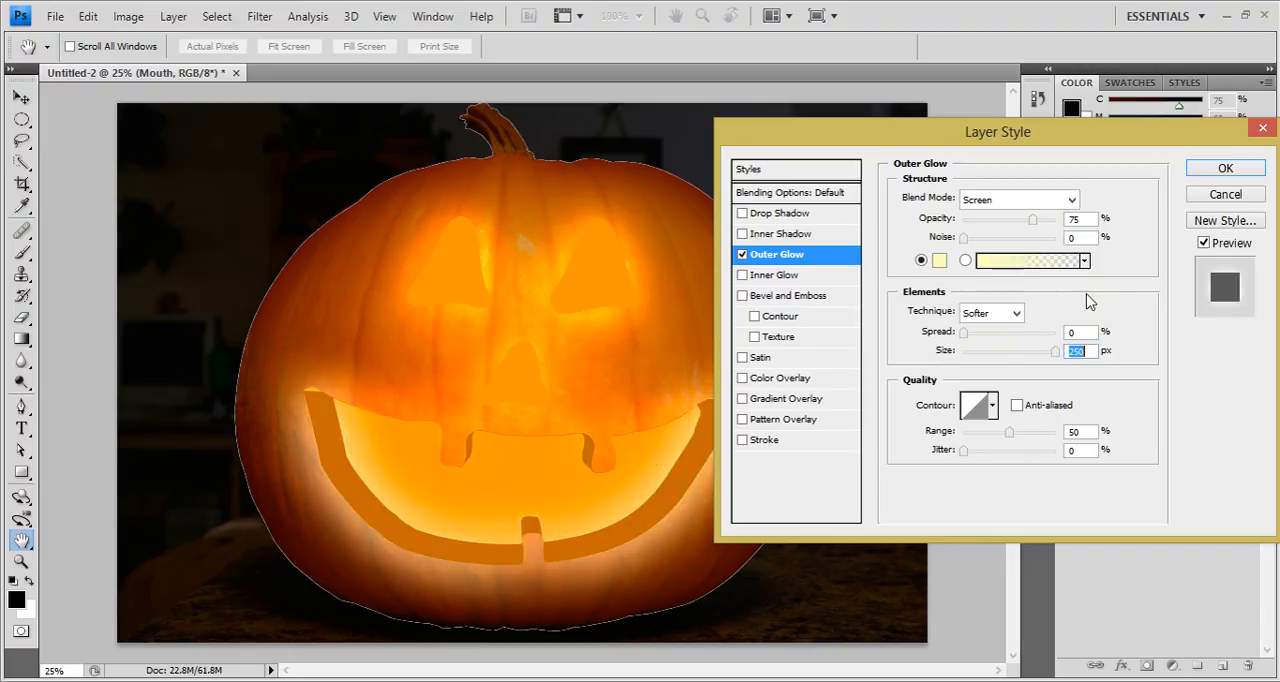
# Change the Mouth layer's outer glow color to orange ed9015, after sampling oranges from the pumpkin skin.
pyautogui.click(940, 261)
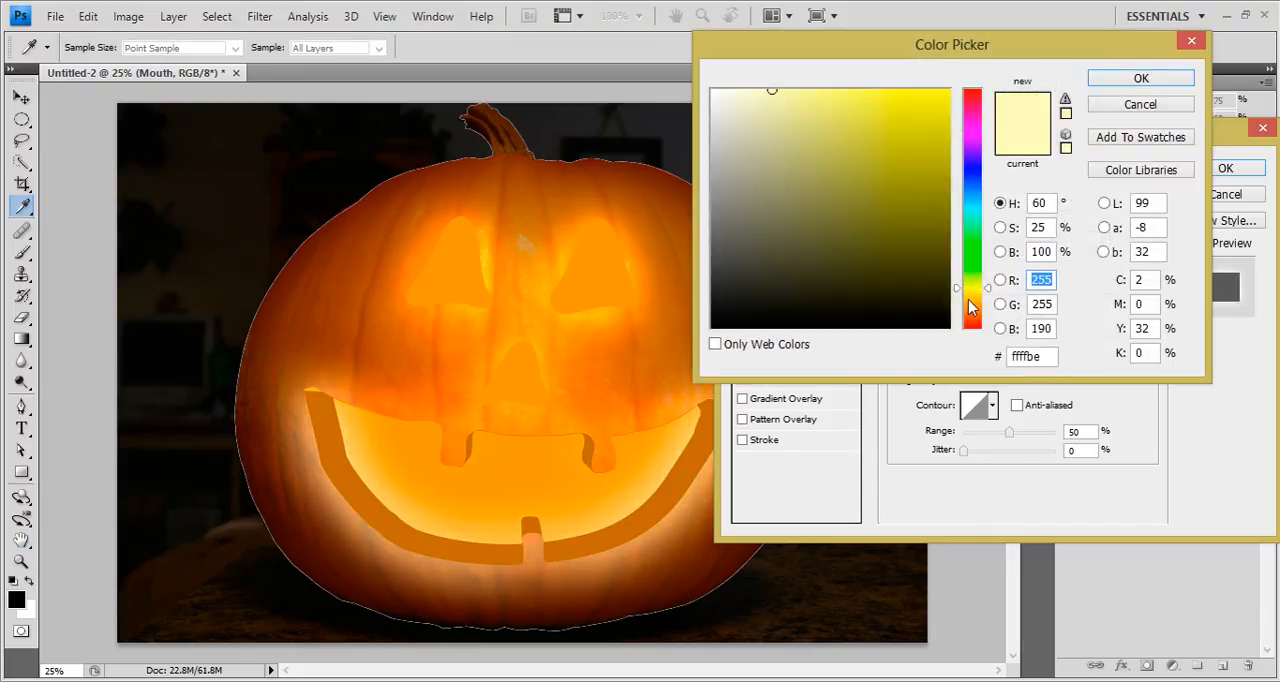
pyautogui.click(968, 307)
pyautogui.click(396, 330)
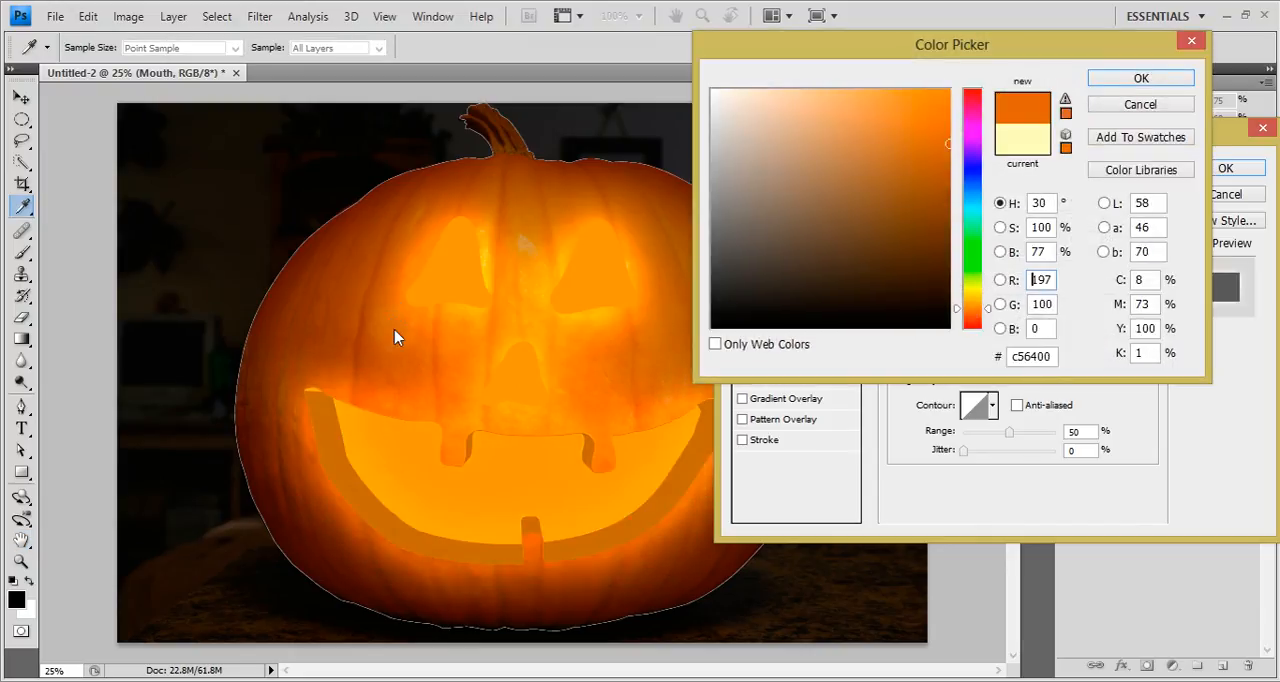
pyautogui.click(384, 302)
pyautogui.click(386, 332)
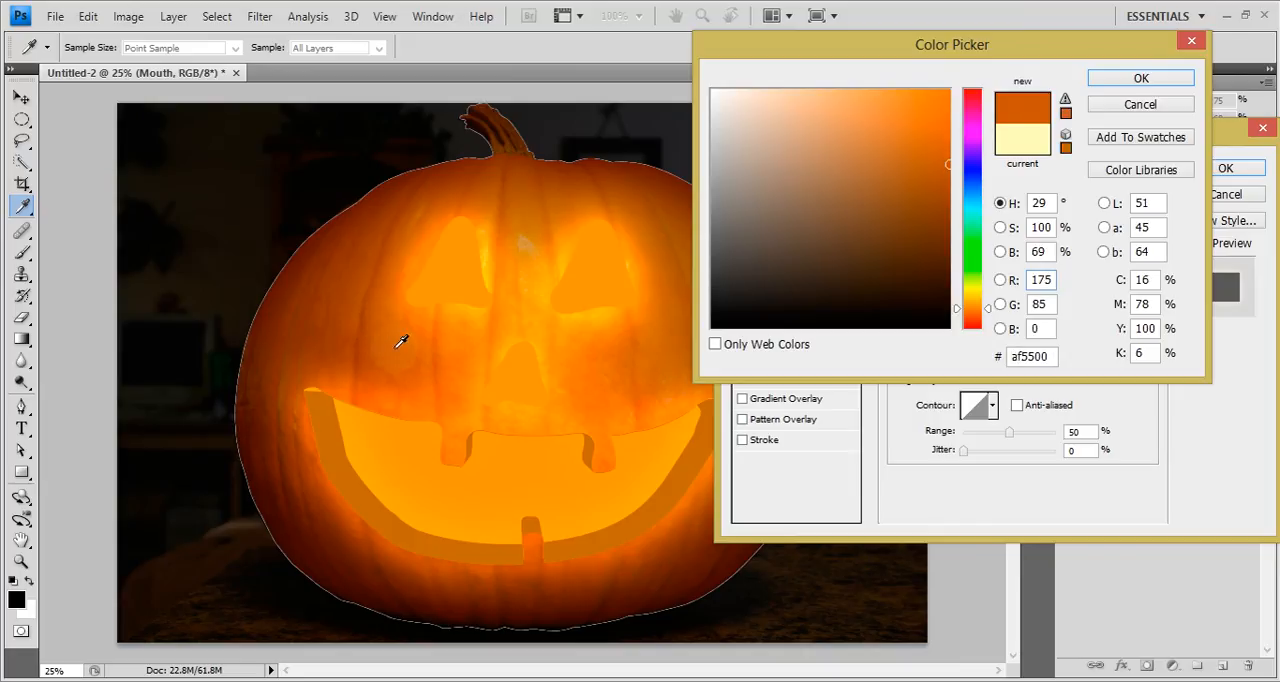
pyautogui.click(394, 348)
pyautogui.click(662, 334)
pyautogui.click(668, 326)
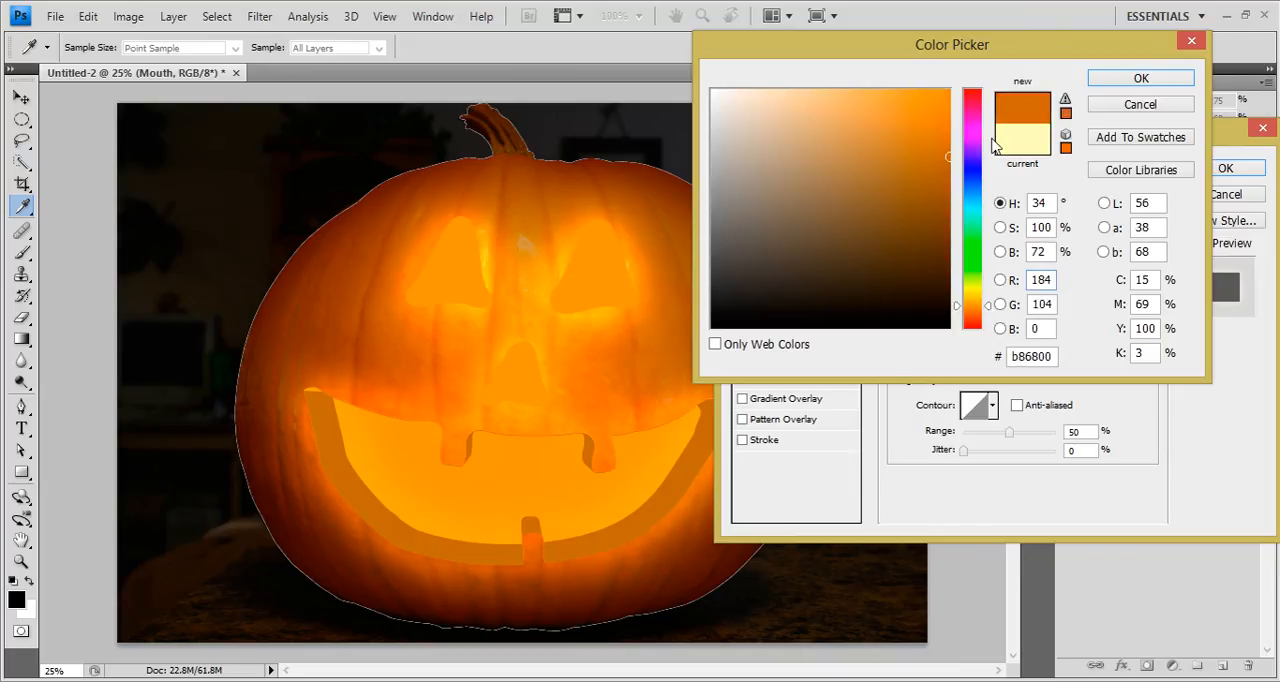
pyautogui.click(931, 112)
pyautogui.click(930, 104)
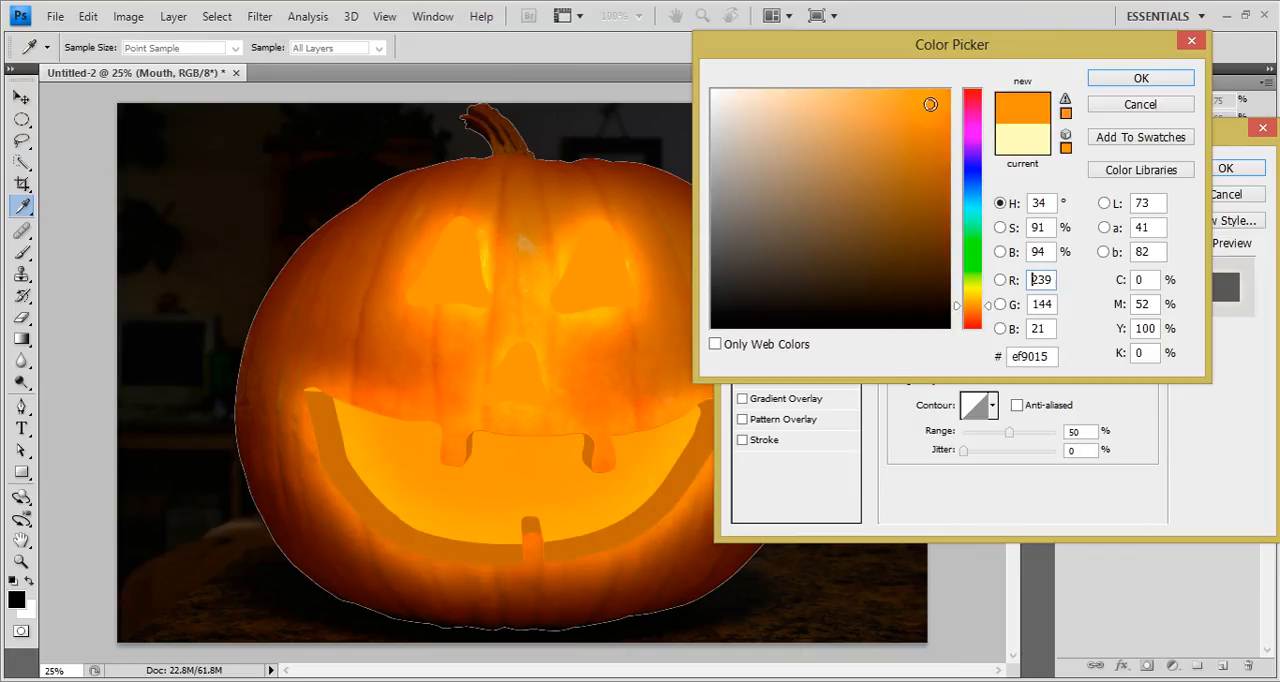
pyautogui.click(1141, 78)
# Set the Mouth outer glow's blend mode to Linear Dodge (Add) and its opacity to about 83%.
pyautogui.click(1040, 200)
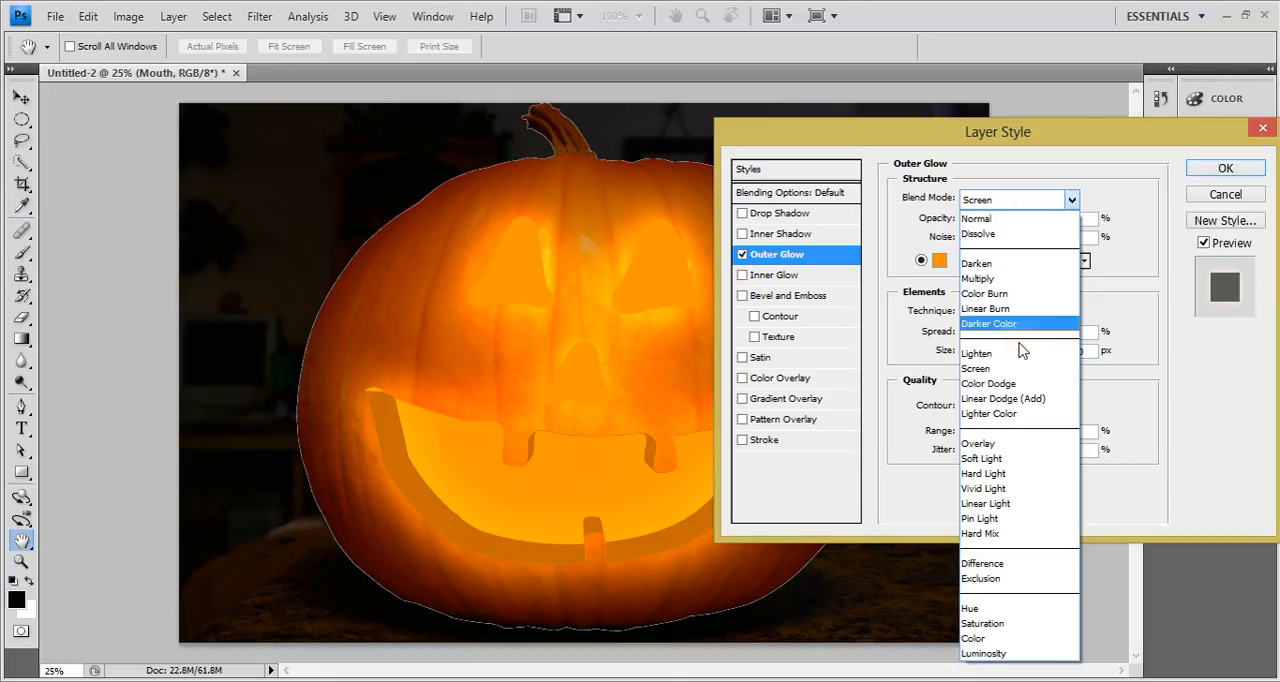
pyautogui.click(1008, 398)
pyautogui.moveTo(1033, 219); pyautogui.dragTo(1097, 225)
pyautogui.moveTo(1041, 141); pyautogui.dragTo(938, 155)
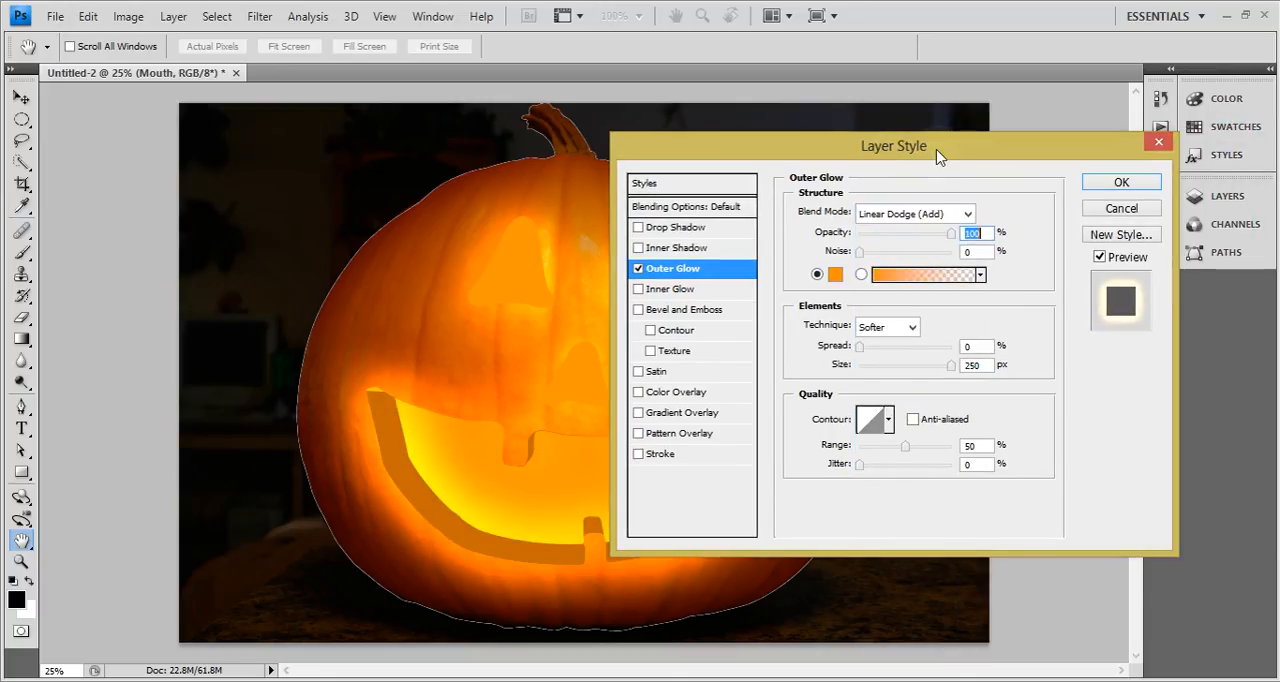
pyautogui.moveTo(952, 234); pyautogui.dragTo(936, 234)
# Brighten the Mouth outer glow's color to ffa732 and apply the layer style.
pyautogui.click(835, 274)
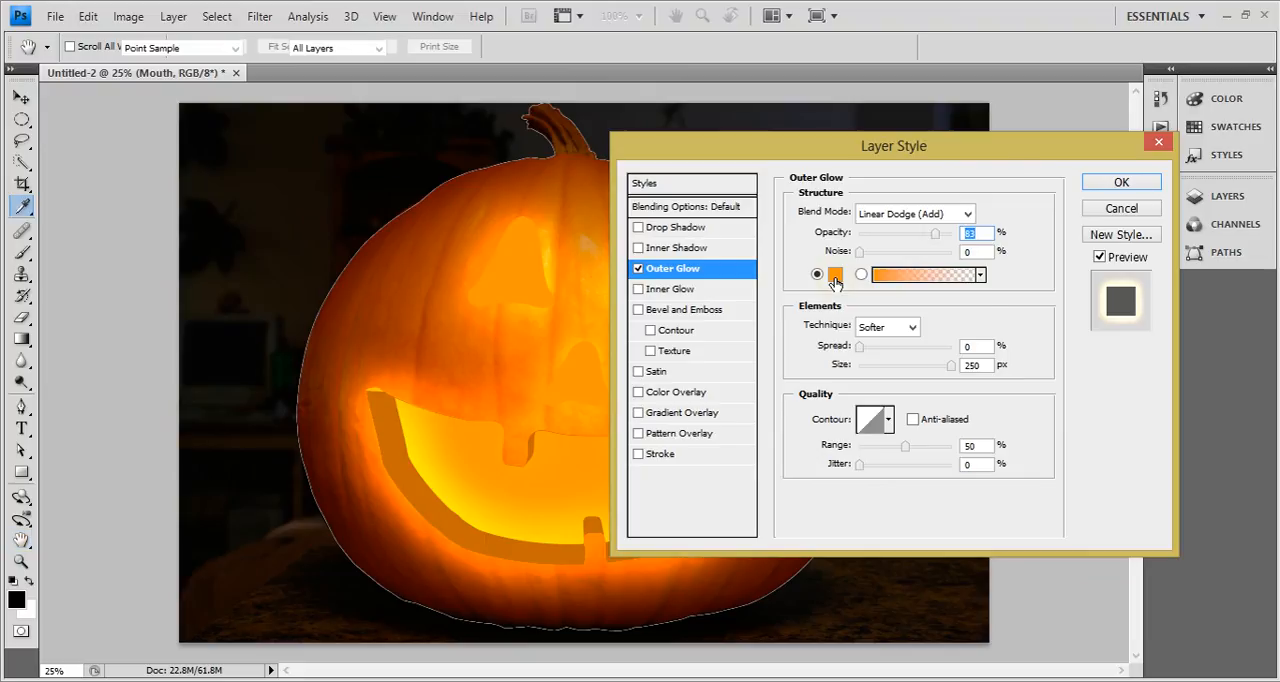
pyautogui.moveTo(901, 132); pyautogui.dragTo(903, 84)
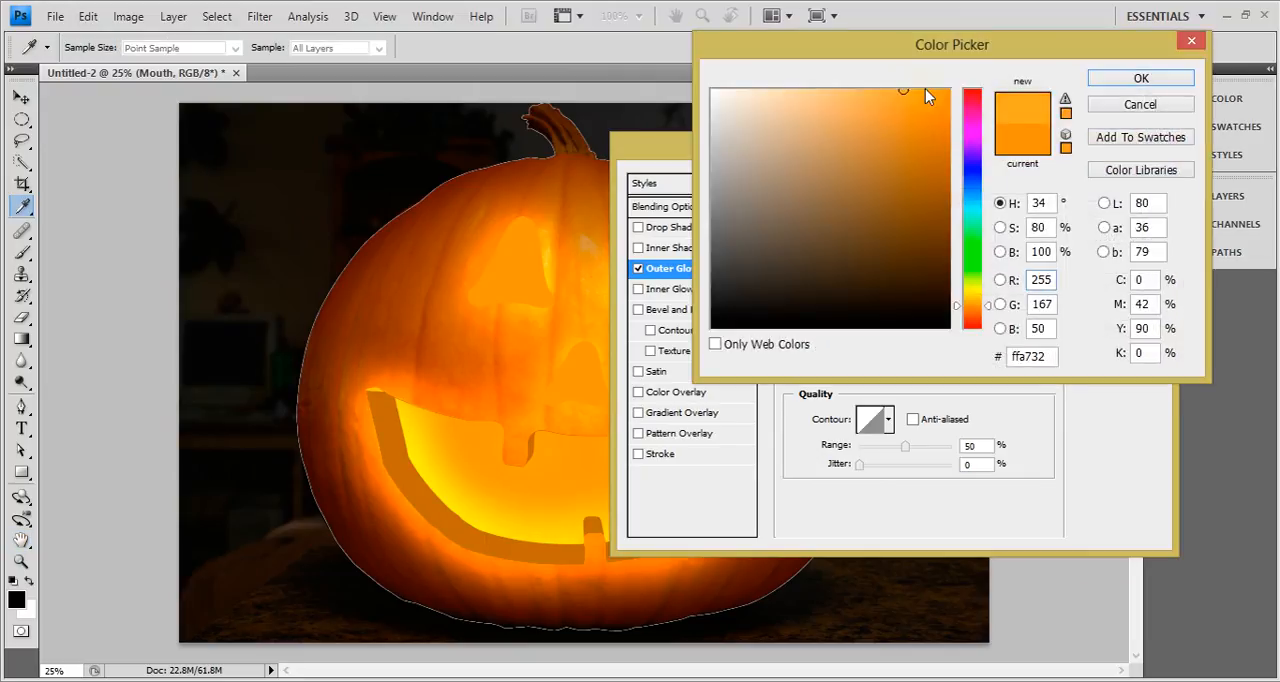
pyautogui.click(1141, 79)
pyautogui.moveTo(936, 145); pyautogui.dragTo(863, 150)
pyautogui.click(1165, 162)
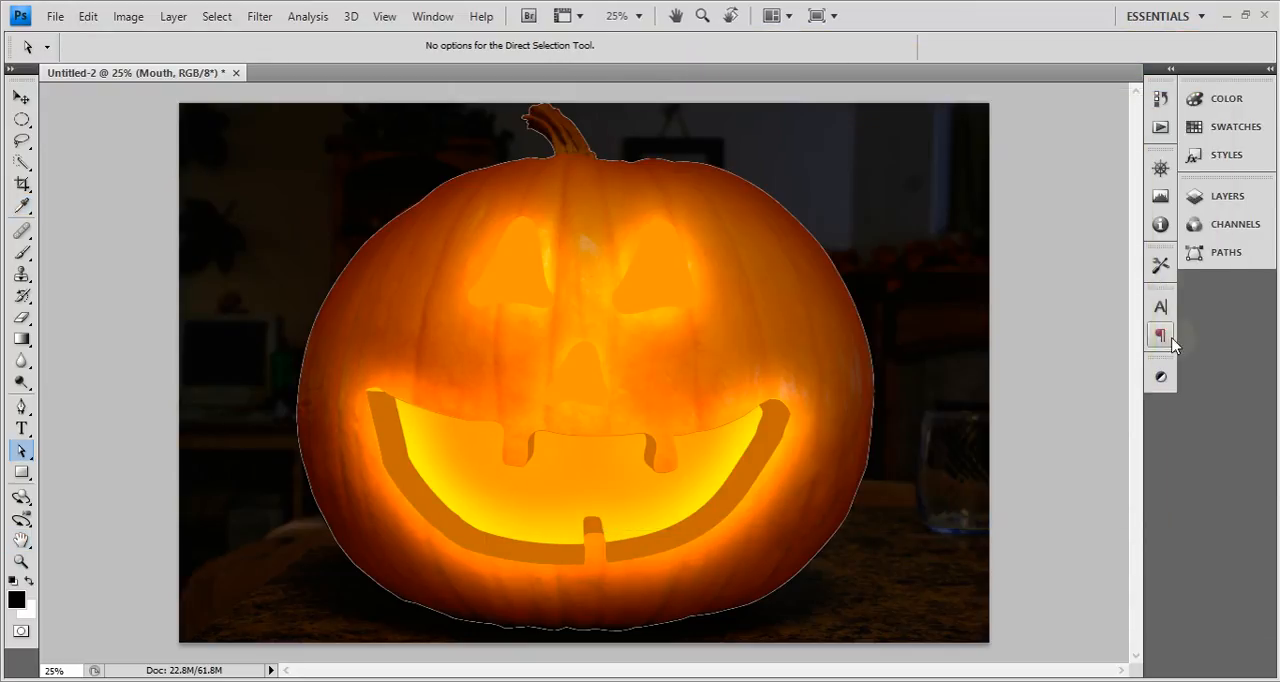
# Collapse the Mouth layer's effects list and make the Eyes and Nose layers visible.
pyautogui.click(1203, 104)
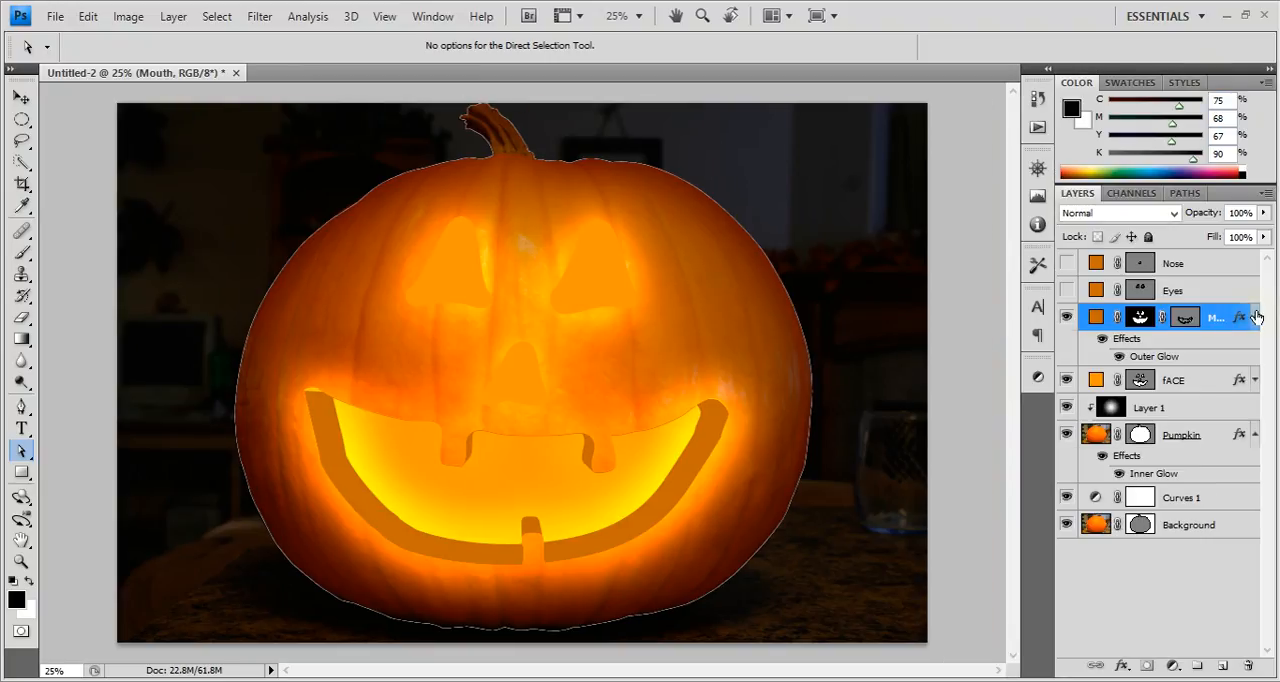
pyautogui.click(1256, 317)
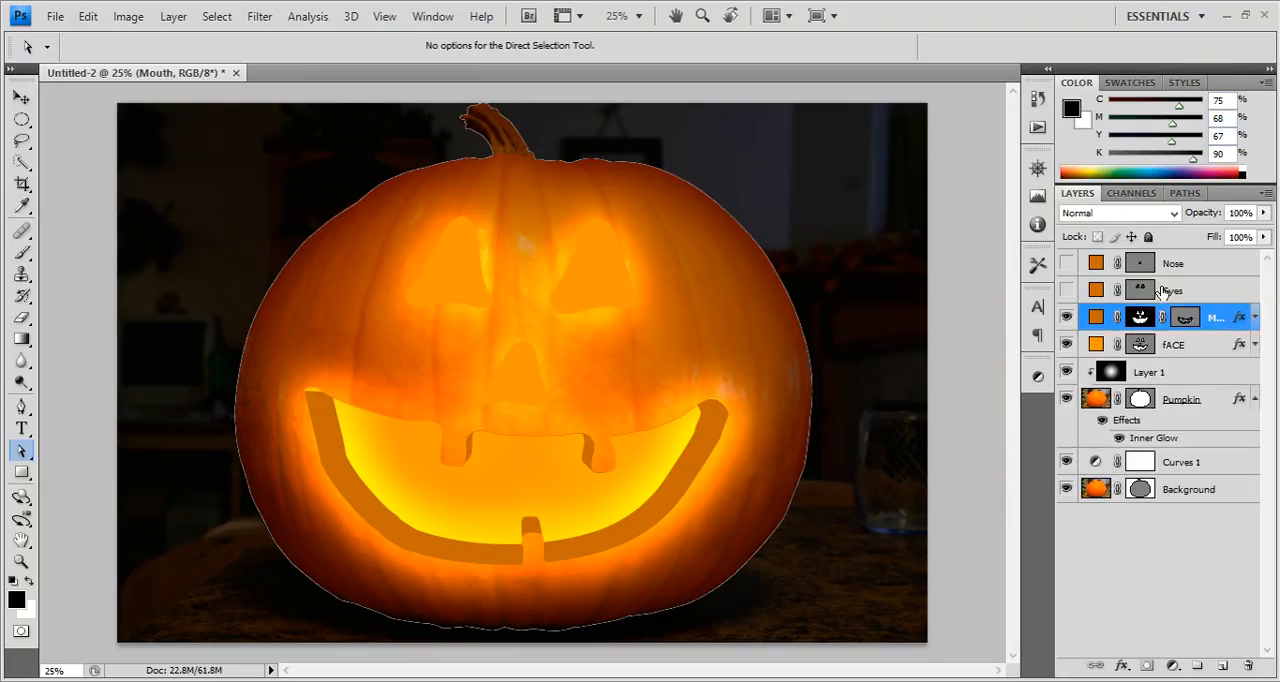
pyautogui.click(1066, 290)
pyautogui.click(1066, 263)
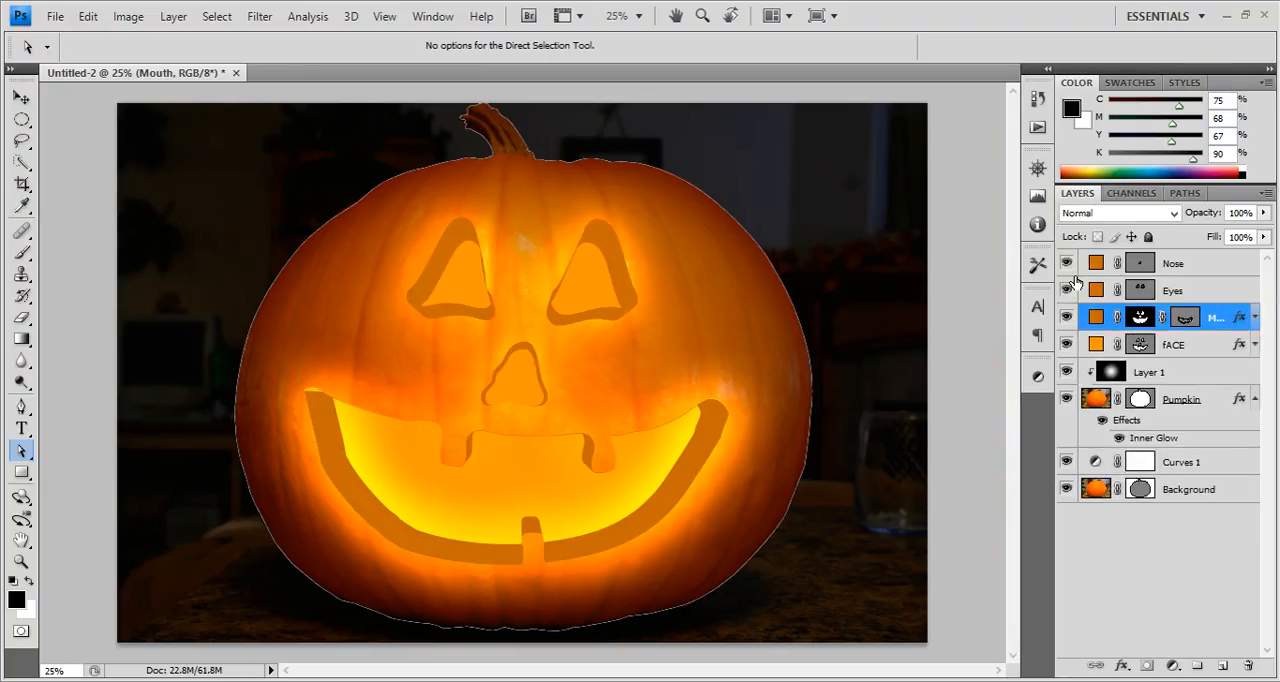
# Copy the Mouth layer's Outer Glow style to the Eyes and Nose layers and collapse their effects lists.
pyautogui.moveTo(1240, 320); pyautogui.dragTo(1240, 292)
pyautogui.moveTo(1240, 352); pyautogui.dragTo(1243, 270)
pyautogui.click(1255, 326)
pyautogui.click(1255, 263)
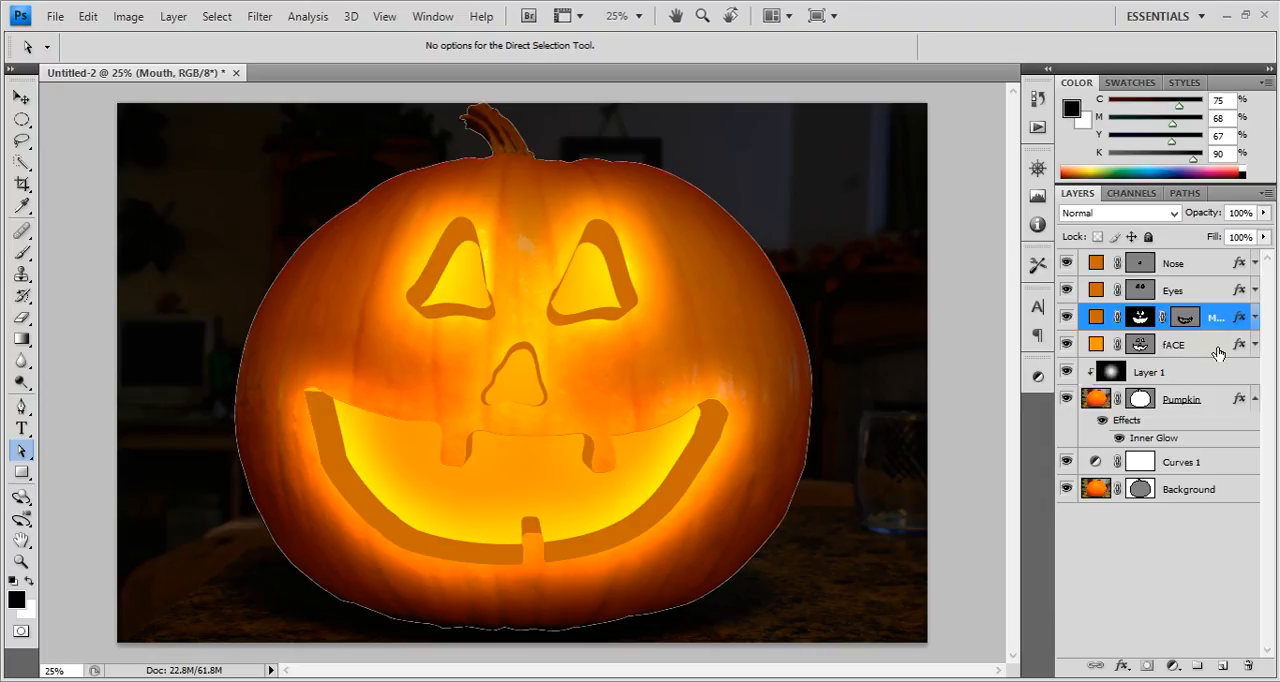
# Load the fACE layer's shape as a selection and subtract the Eyes, Mouth and Nose layers' shapes from it.
pyautogui.doubleClick(1174, 346)
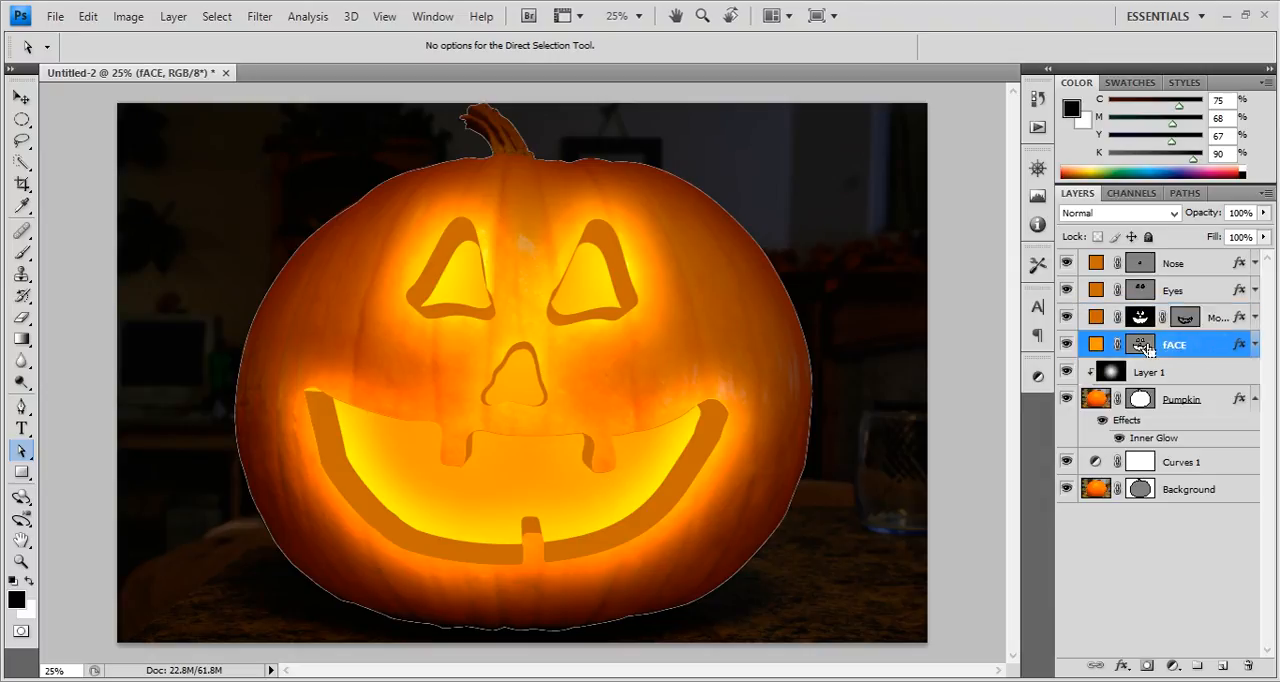
pyautogui.keyDown('ctrl'); pyautogui.click(1145, 346); pyautogui.keyUp('ctrl')
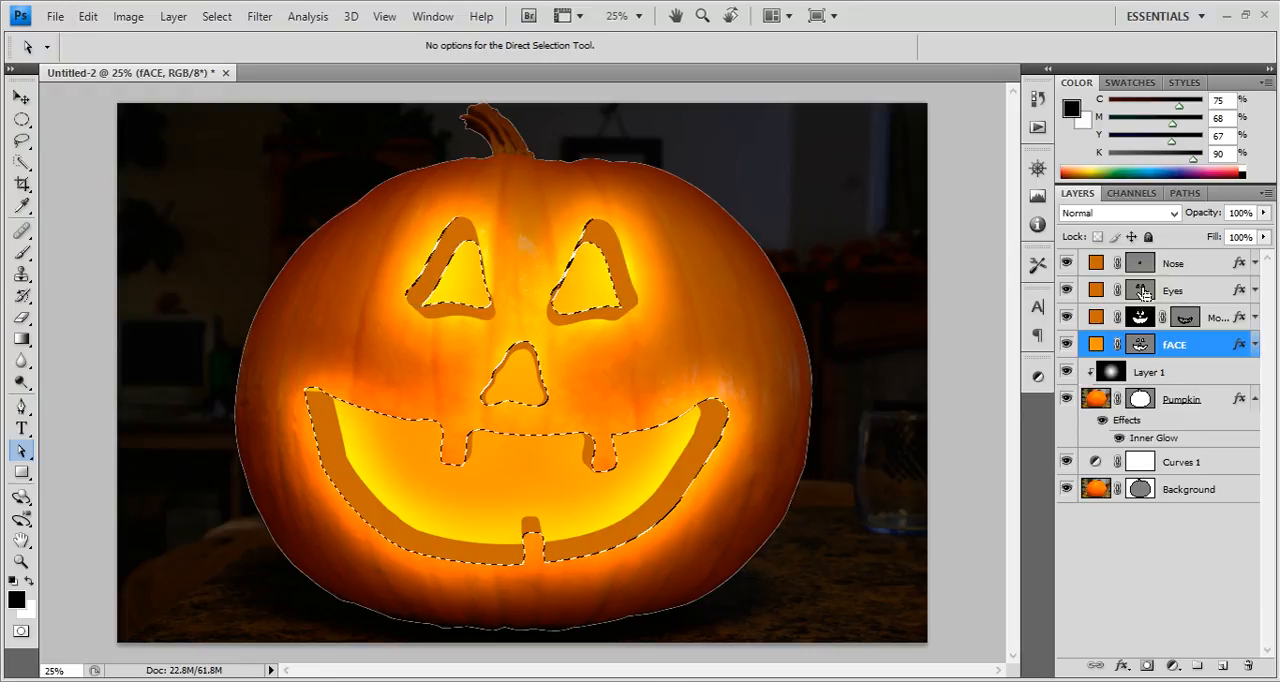
pyautogui.scroll(1, 1146, 270)
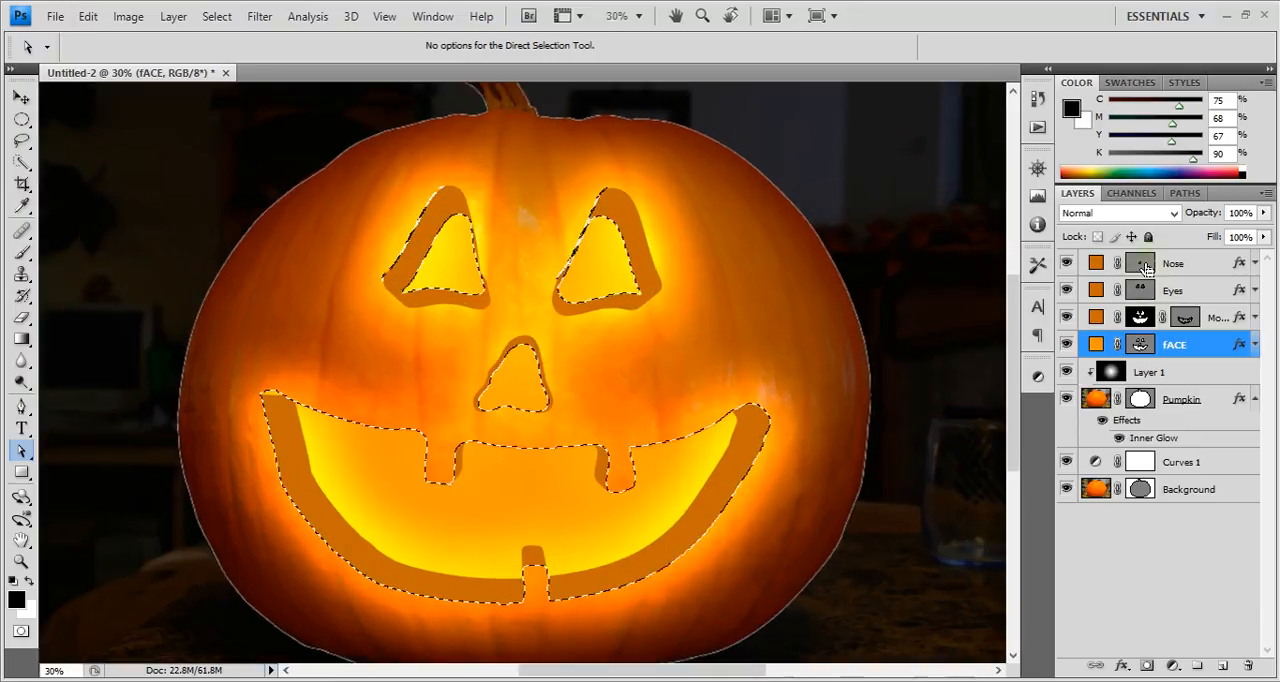
pyautogui.keyDown('ctrl'); pyautogui.click(1178, 320); pyautogui.keyUp('ctrl')
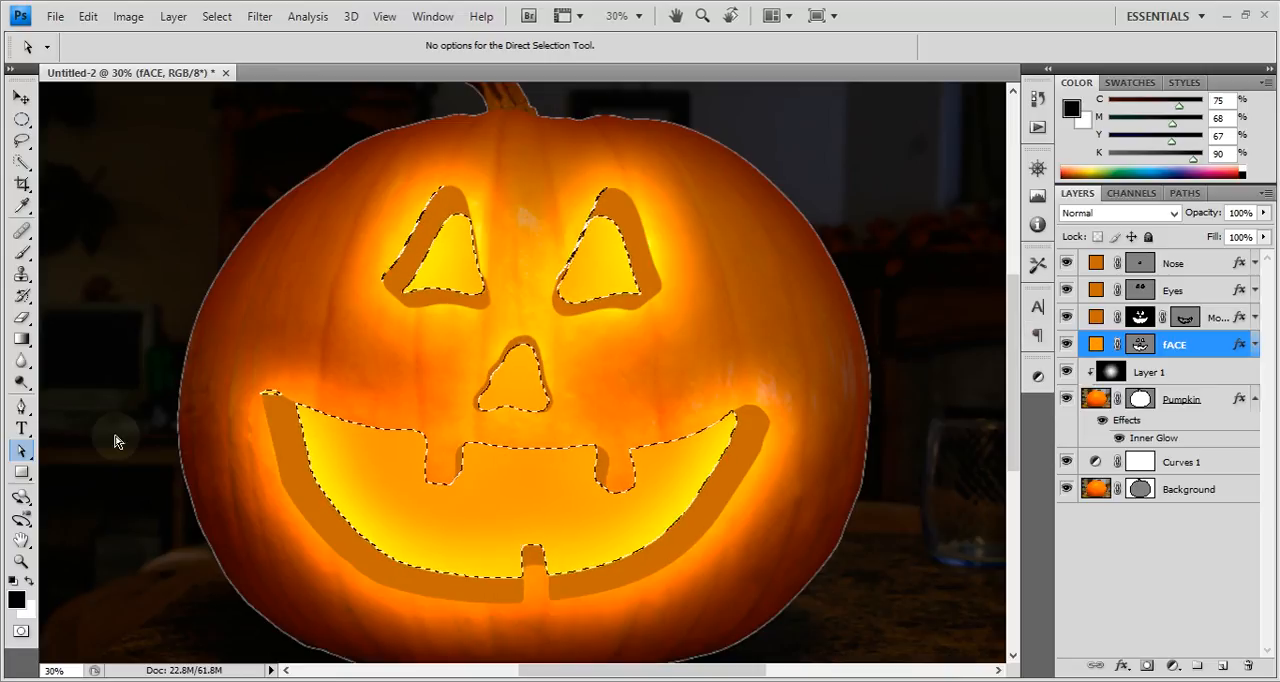
pyautogui.click(1190, 266)
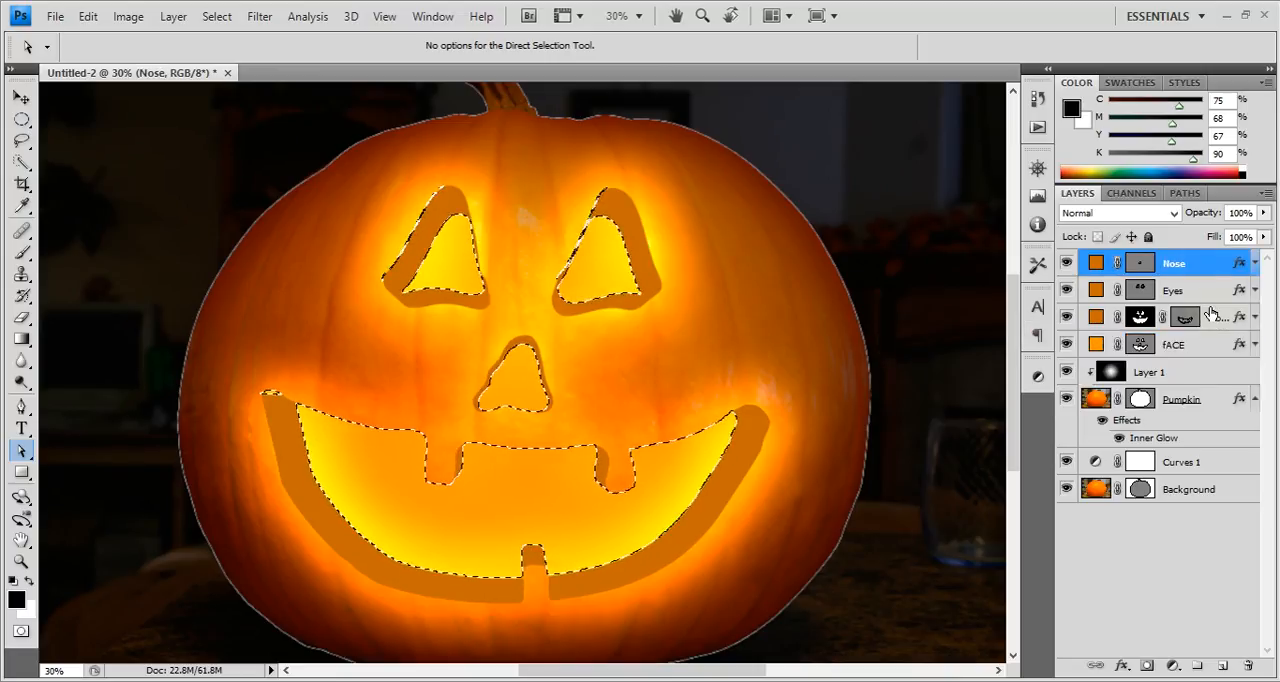
# Create a new layer directly above fACE and mask it with the current selection.
pyautogui.click(1195, 350)
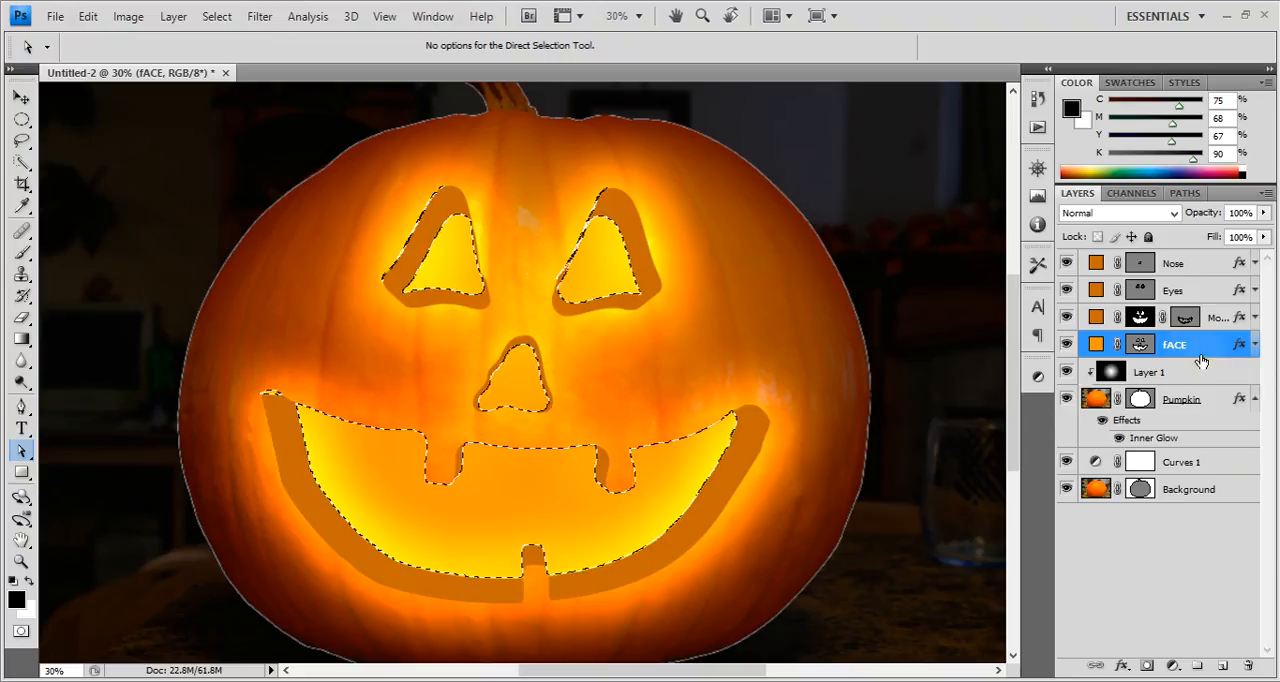
pyautogui.click(1222, 666)
pyautogui.click(1147, 666)
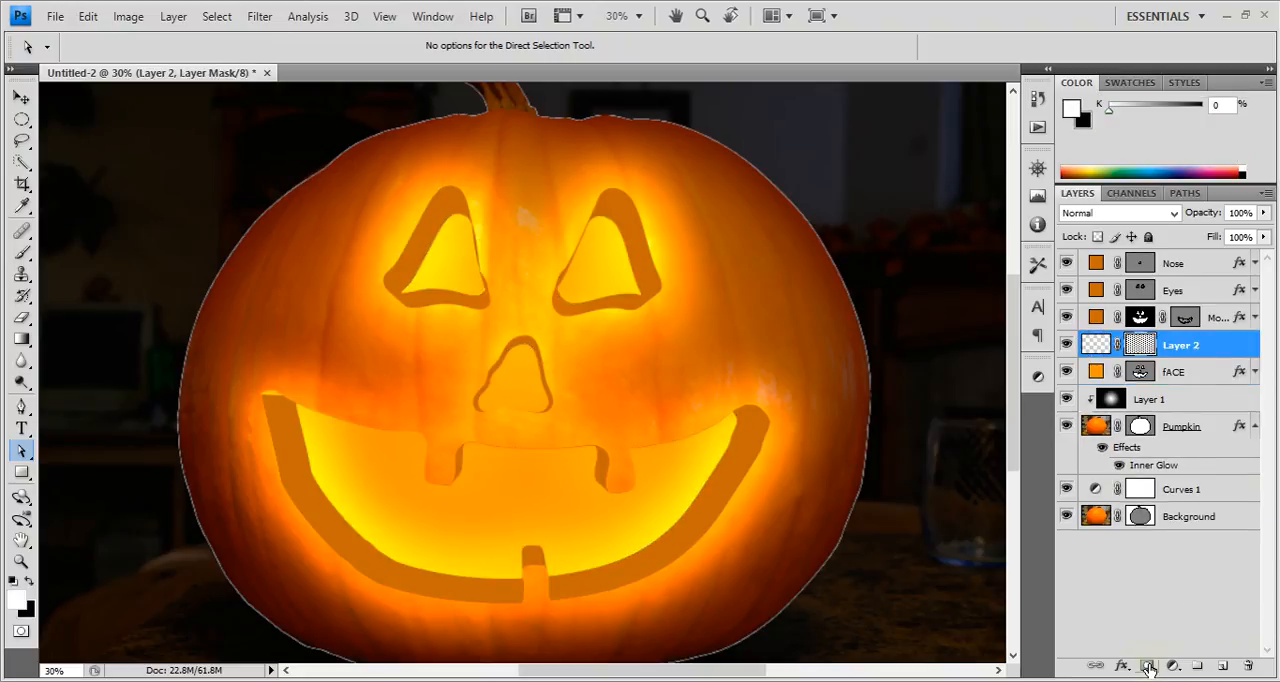
# Display Layer 2's mask and paint out the stray line beyond the mouth's right corner with a black brush at 100% opacity.
pyautogui.keyDown('alt'); pyautogui.click(1142, 347); pyautogui.keyUp('alt')
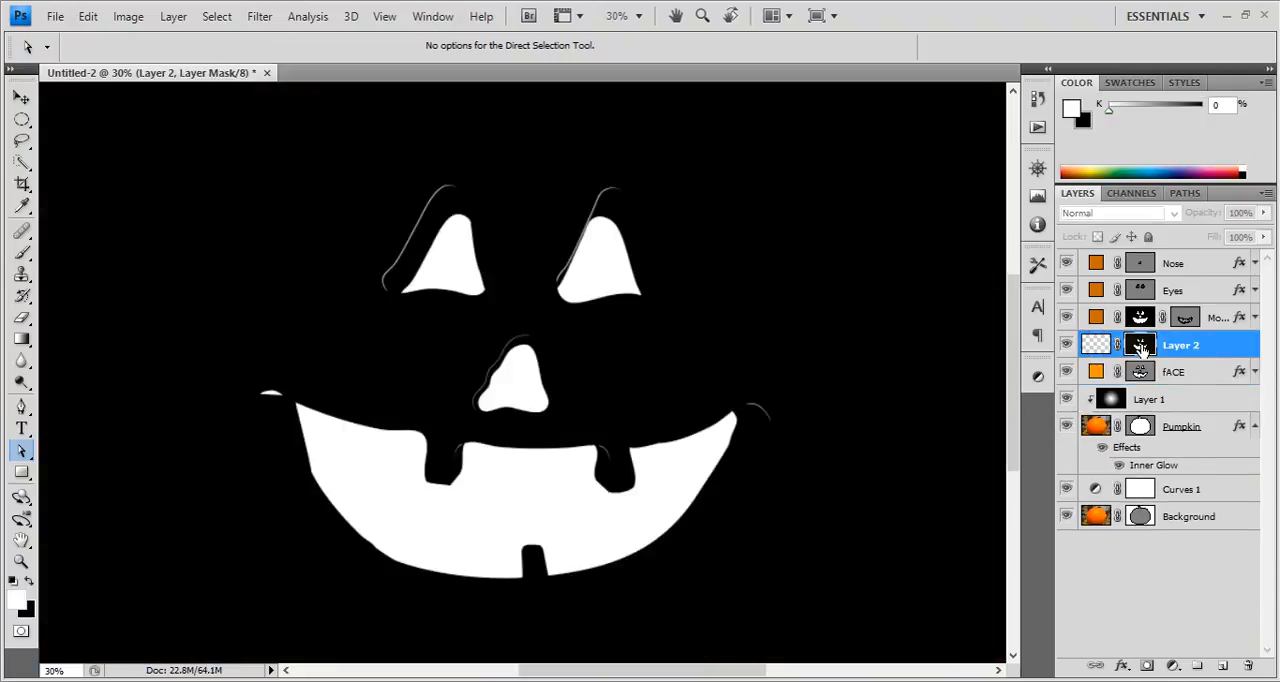
pyautogui.press('b')
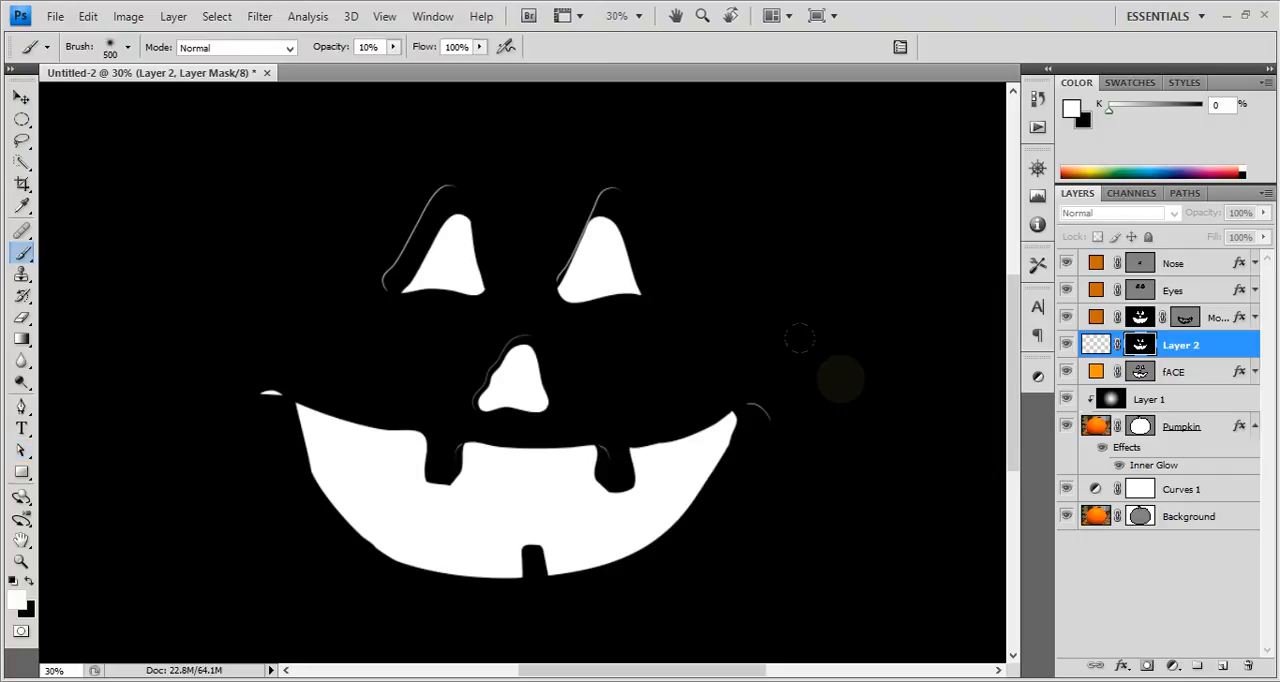
pyautogui.press('[')
pyautogui.press('[')
pyautogui.press('[')
pyautogui.press('[')
pyautogui.press('[')
pyautogui.press('[')
pyautogui.press('[')
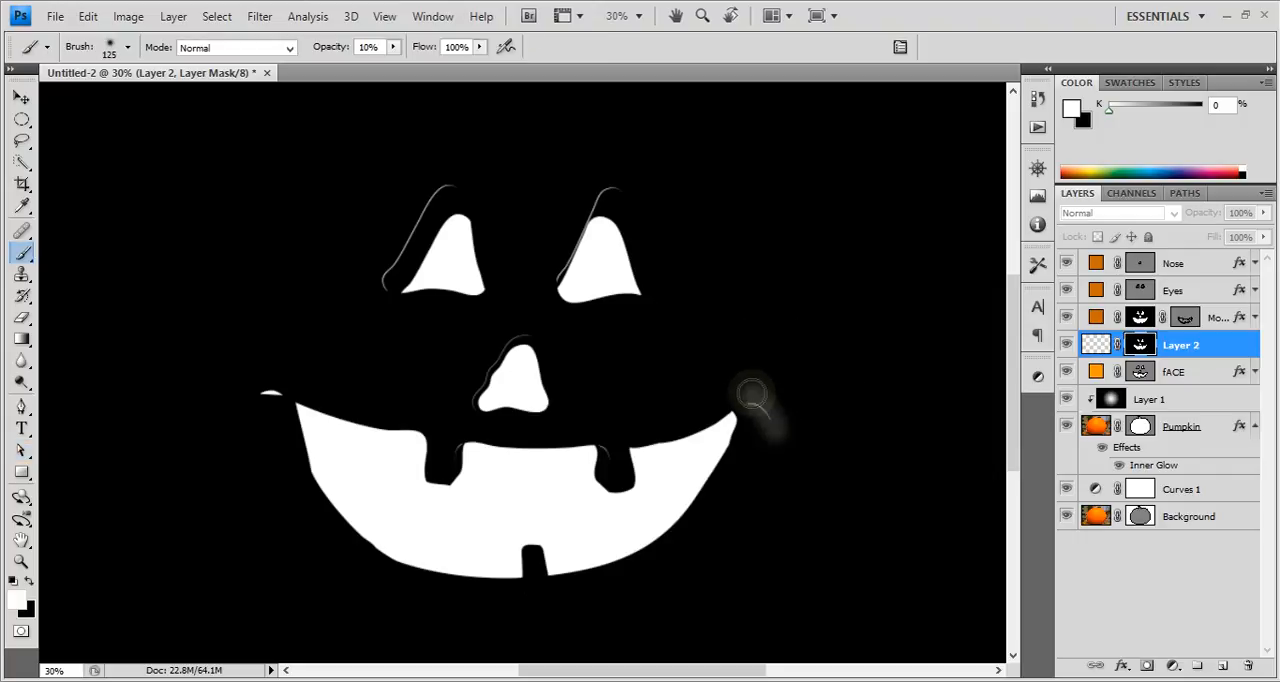
pyautogui.press('x')
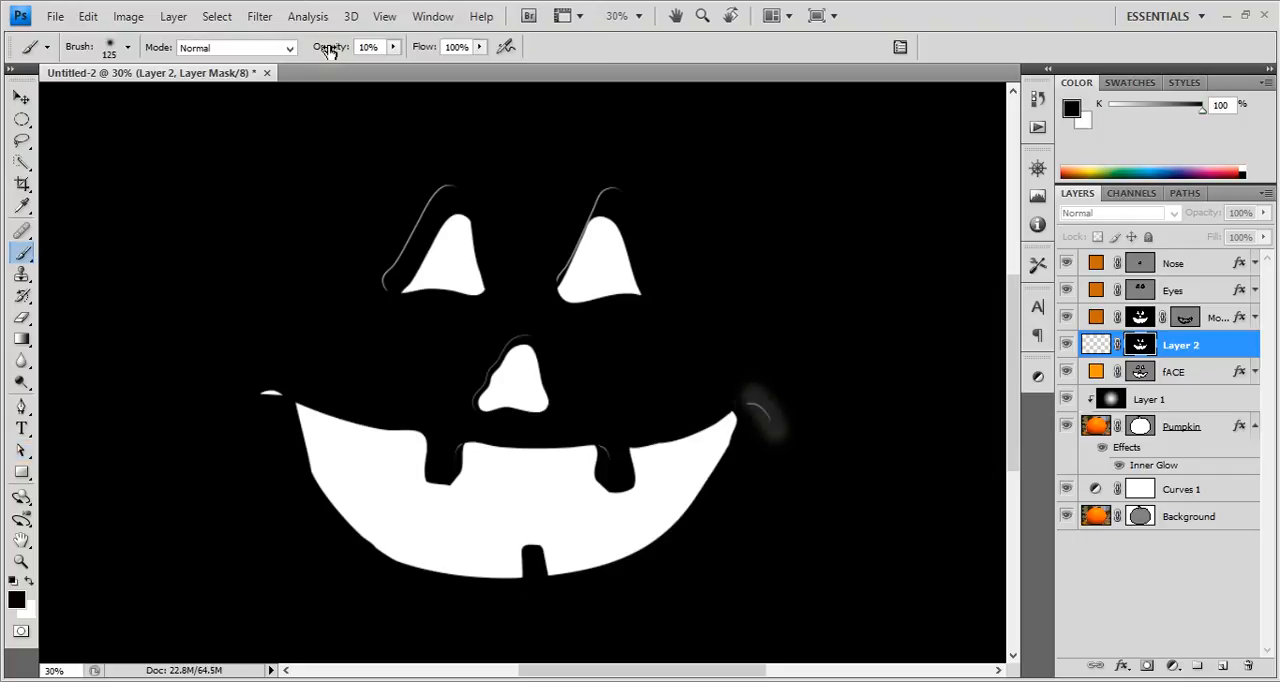
pyautogui.press('0')
pyautogui.moveTo(755, 405); pyautogui.dragTo(781, 452)
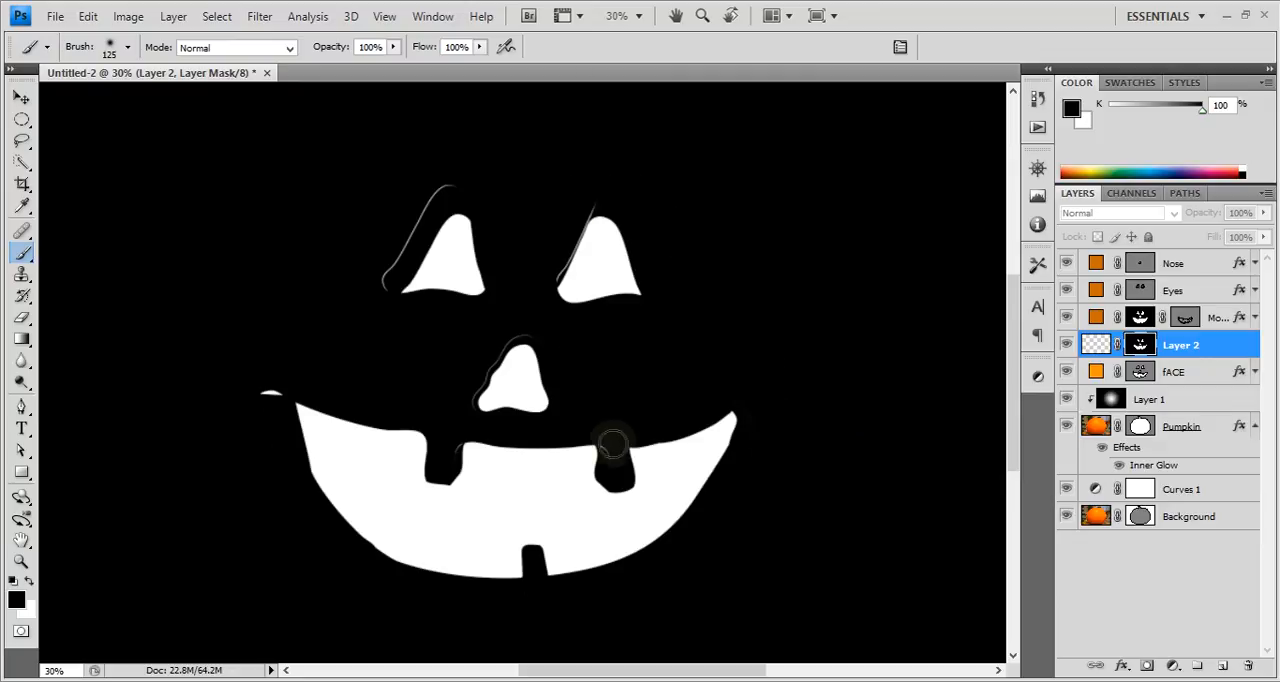
# Paint out the mask's remaining stray lines around the teeth, nose, left mouth corner and both eyes using a 70 px black brush.
pyautogui.press('[')
pyautogui.press('[')
pyautogui.moveTo(619, 461)
pyautogui.mouseDown()
pyautogui.moveTo(611, 446)
pyautogui.moveTo(620, 466)
pyautogui.mouseUp()
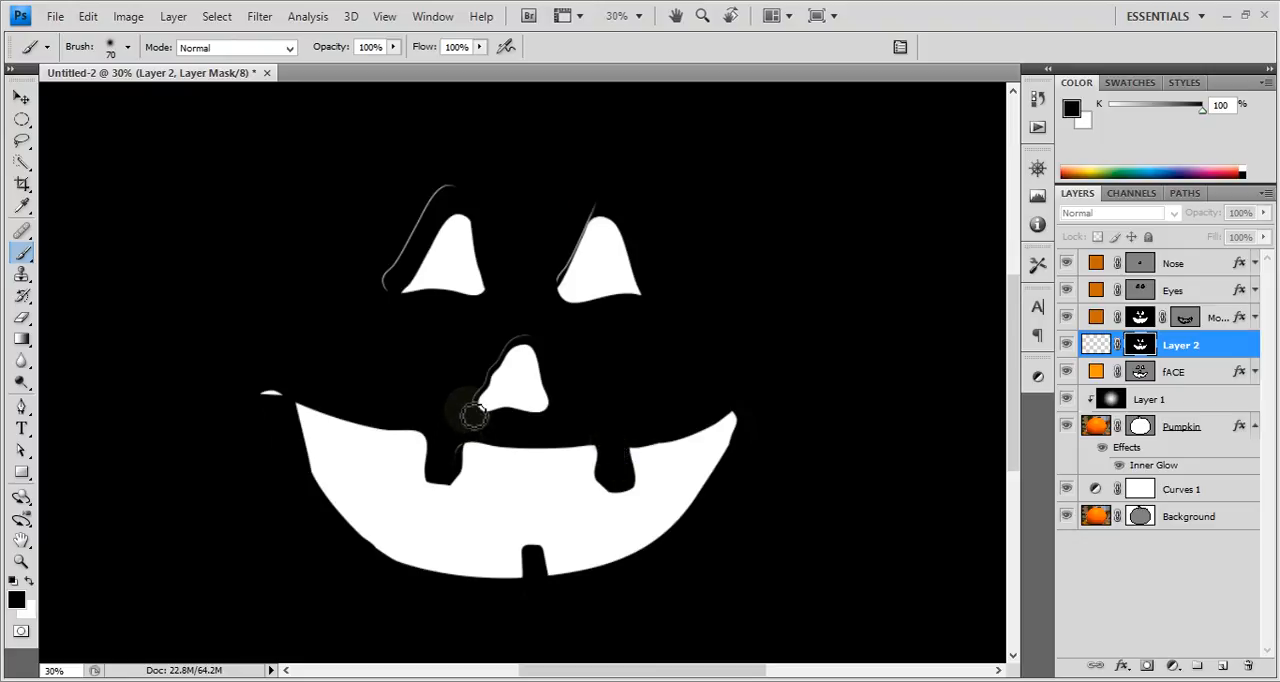
pyautogui.moveTo(474, 414)
pyautogui.mouseDown()
pyautogui.moveTo(470, 395)
pyautogui.moveTo(505, 346)
pyautogui.moveTo(545, 345)
pyautogui.mouseUp()
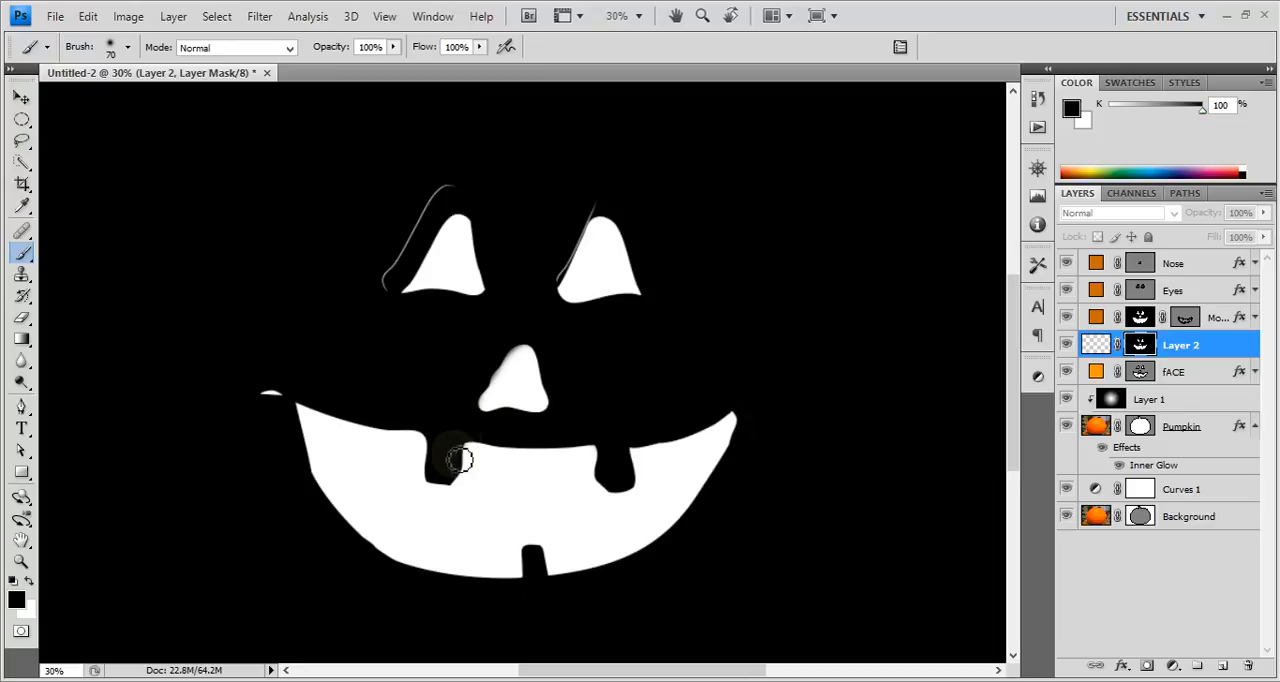
pyautogui.moveTo(460, 460); pyautogui.dragTo(457, 480)
pyautogui.moveTo(276, 399); pyautogui.dragTo(269, 396)
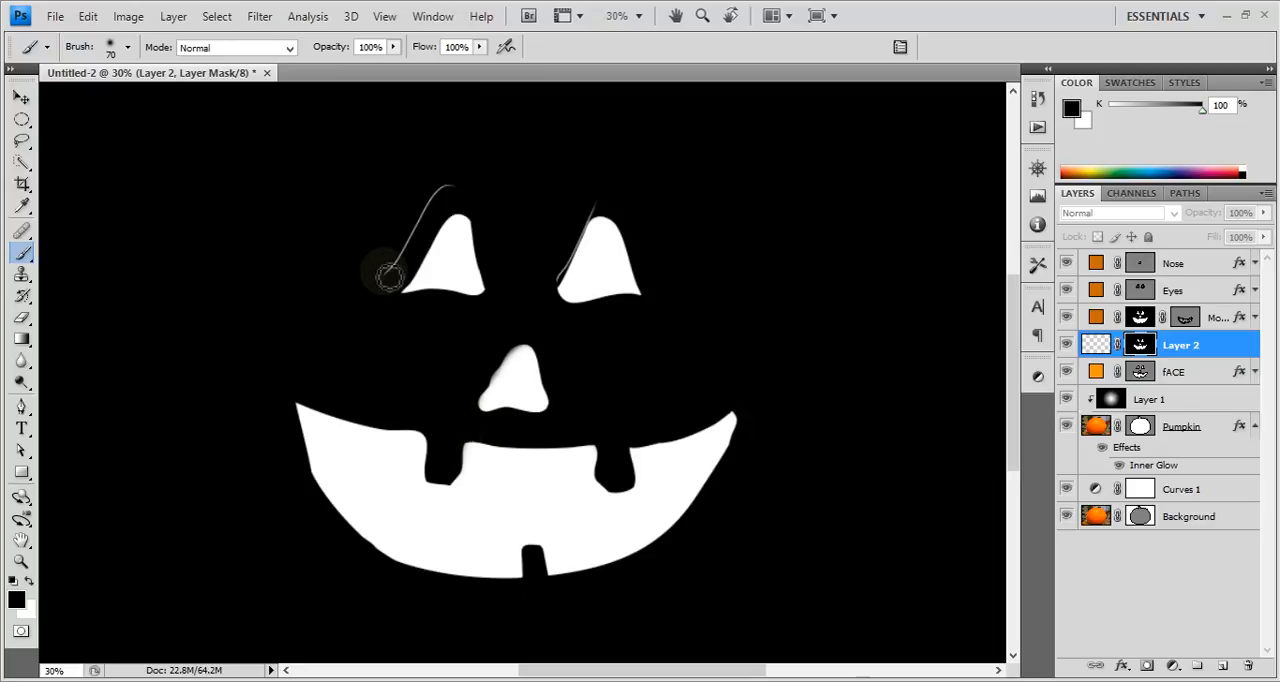
pyautogui.moveTo(389, 276); pyautogui.dragTo(443, 191)
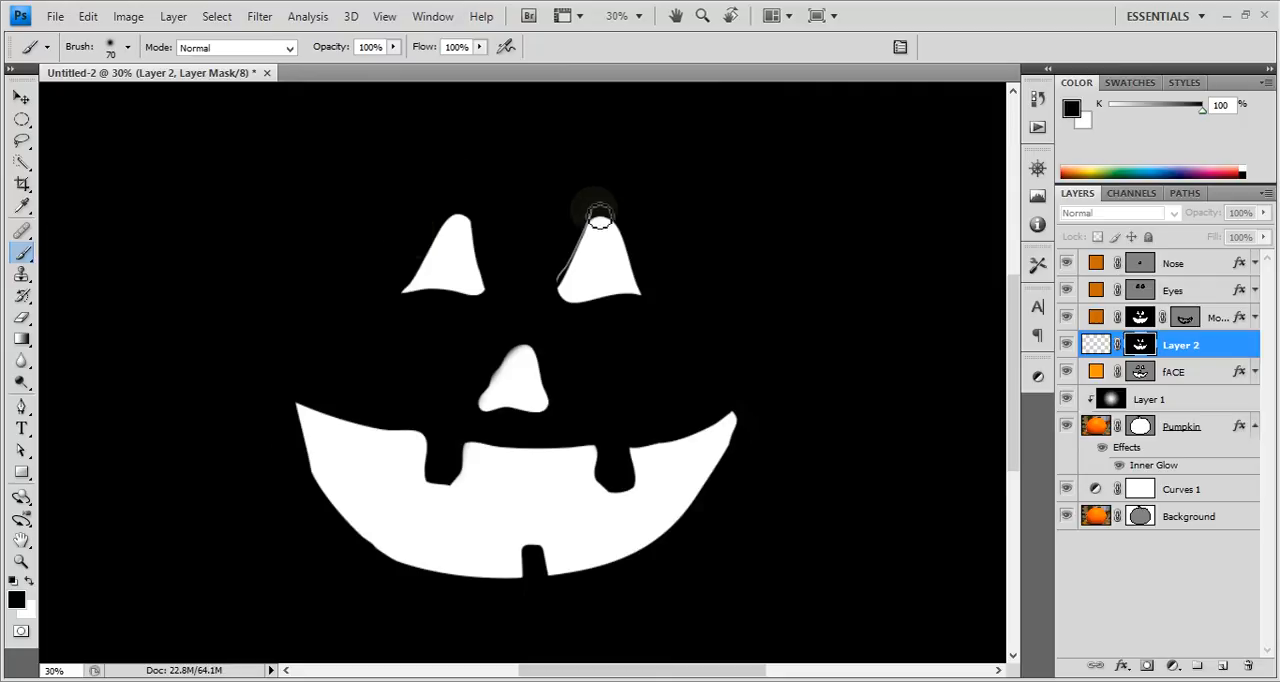
pyautogui.moveTo(599, 218)
pyautogui.mouseDown()
pyautogui.moveTo(584, 222)
pyautogui.moveTo(558, 291)
pyautogui.mouseUp()
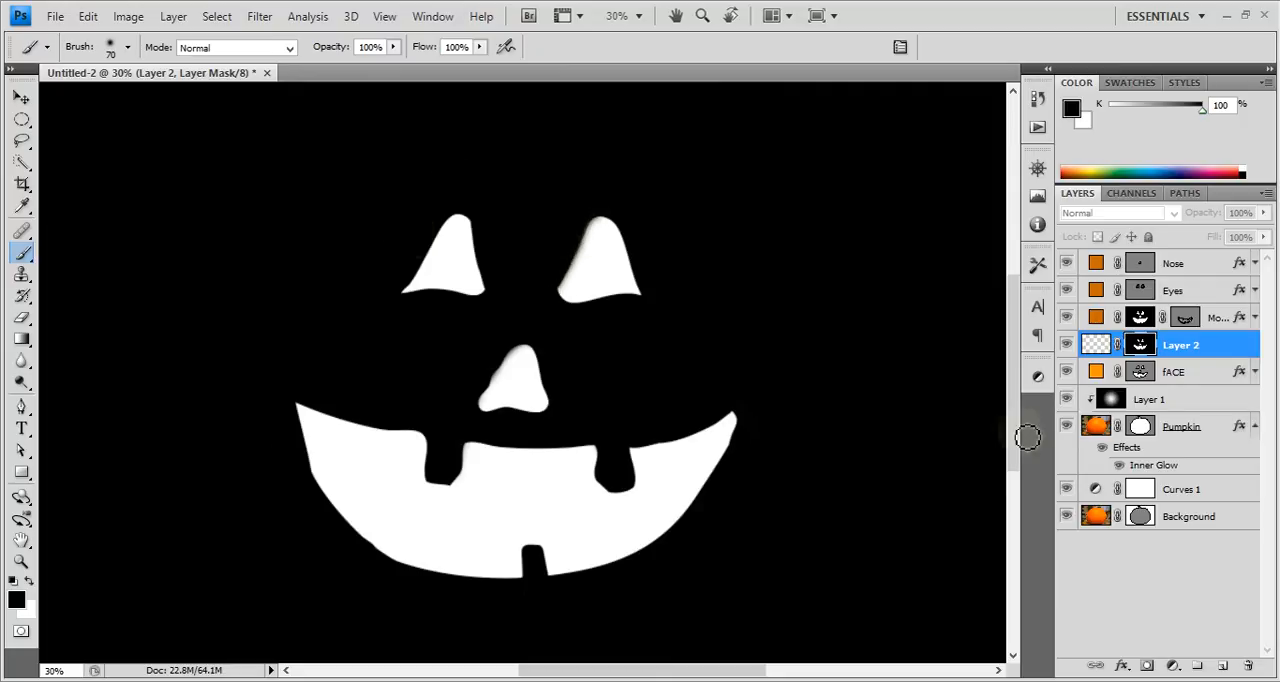
# Return to the normal image view and rename Layer 2 as Inside Pumpkin.
pyautogui.click(1207, 381)
pyautogui.click(1180, 348)
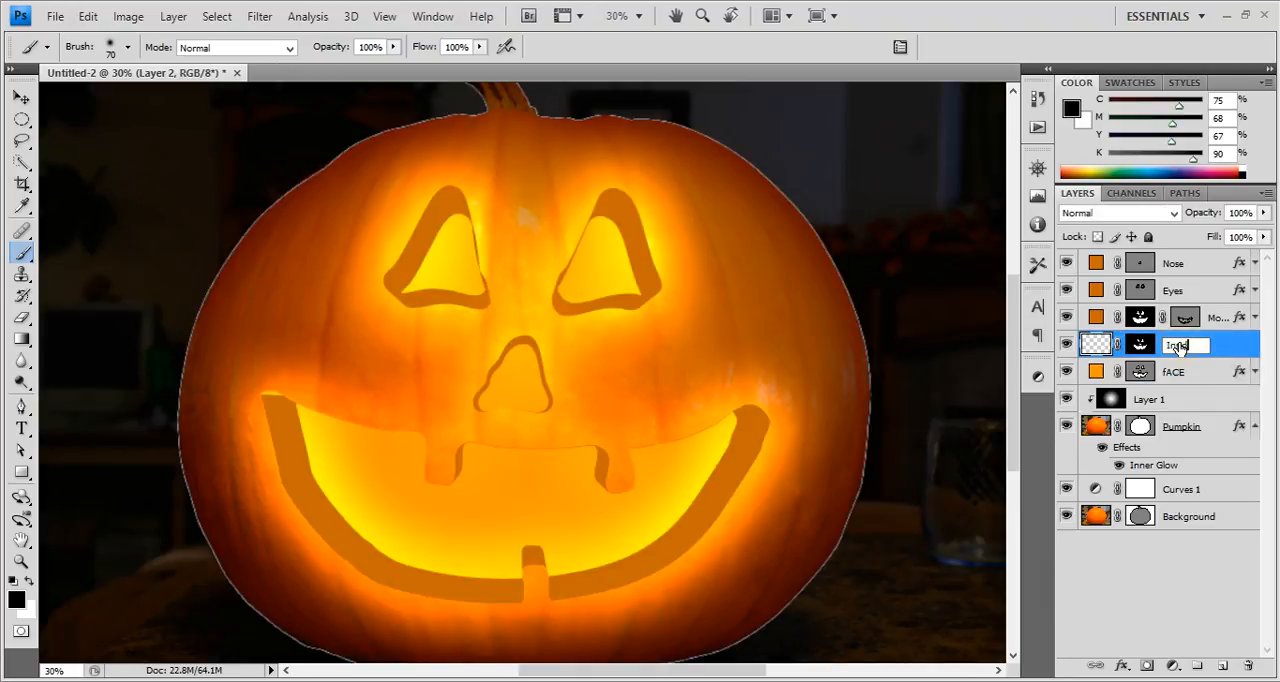
pyautogui.write('Inside Pumpkin')
pyautogui.press('Return')
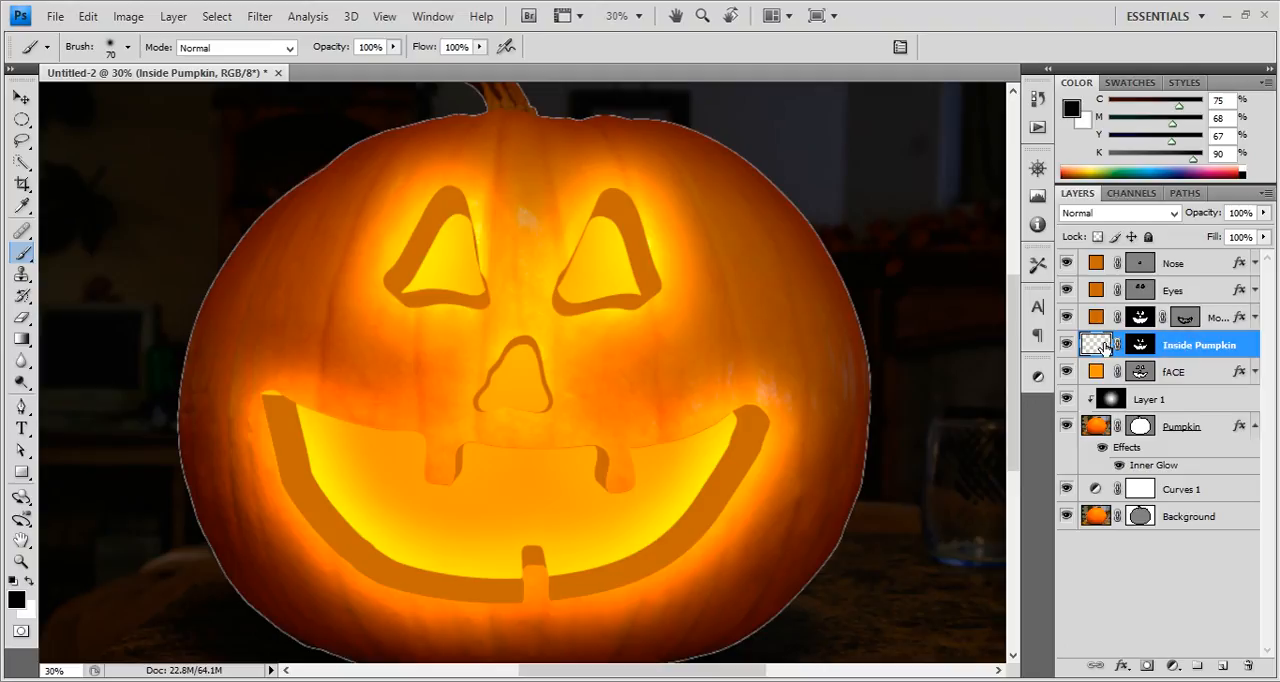
# Make an elliptical selection around the whole pumpkin and fill it with black on the Inside Pumpkin layer.
pyautogui.click(21, 338)
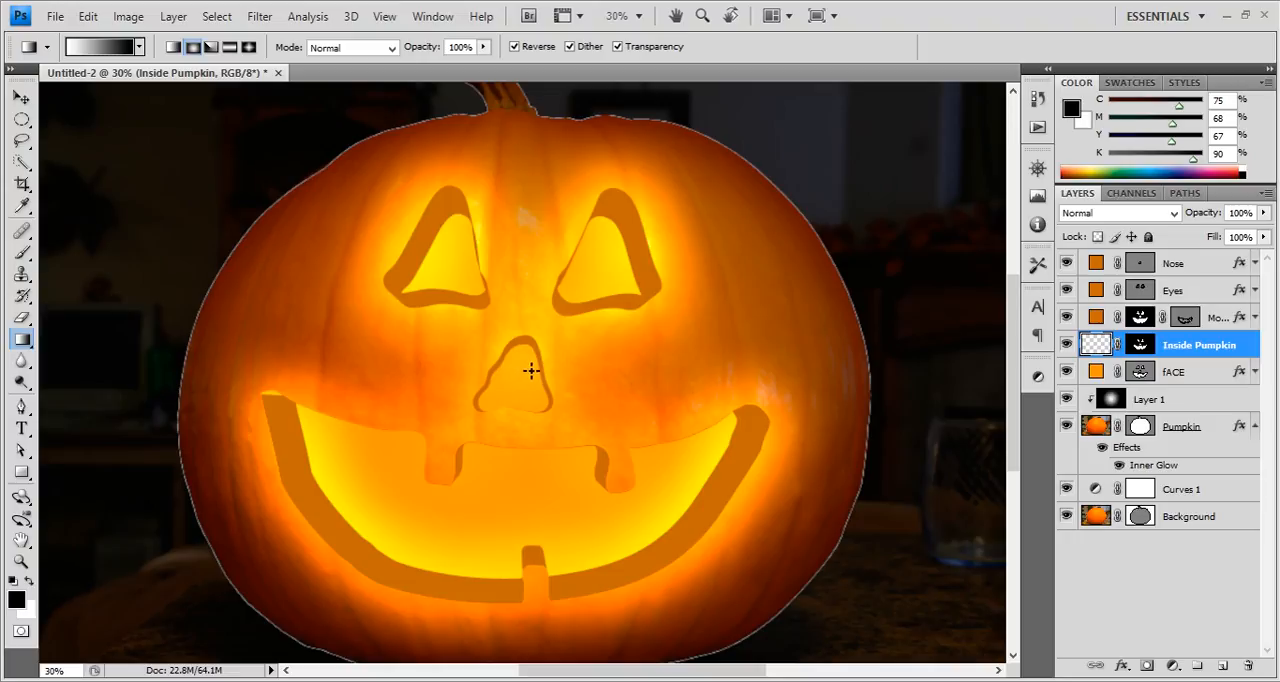
pyautogui.hotkey('ctrl', '-')
pyautogui.press('m')
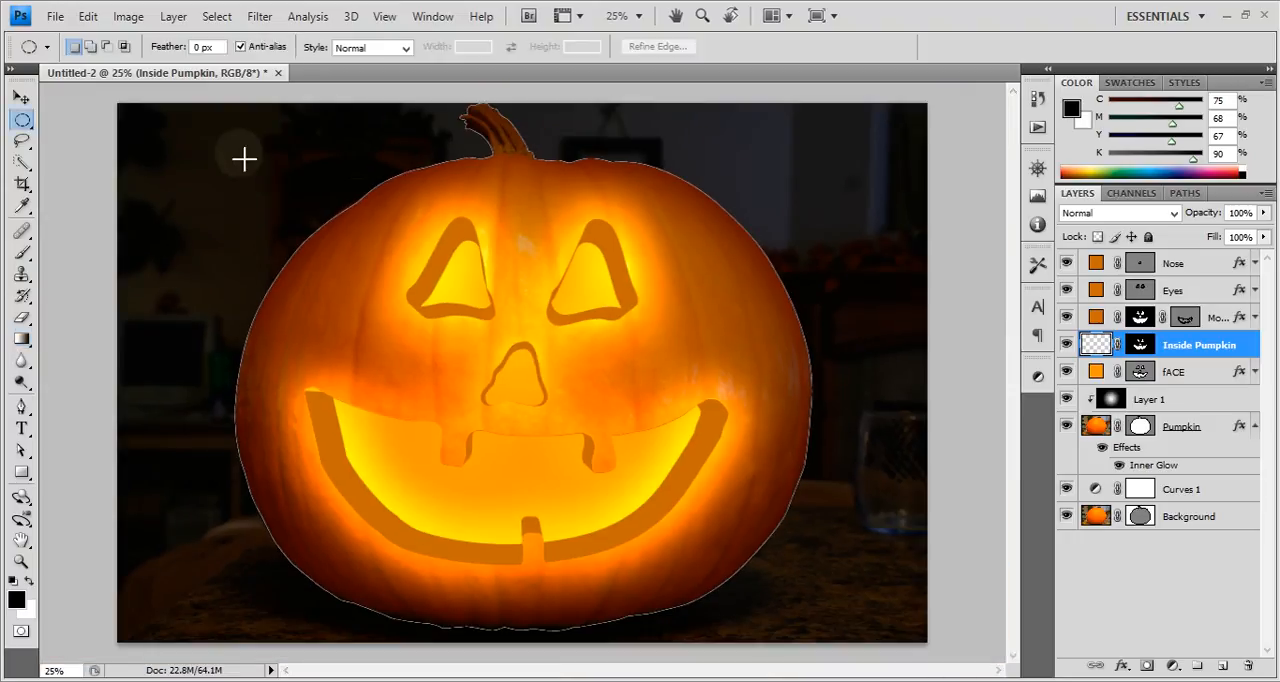
pyautogui.moveTo(214, 126); pyautogui.dragTo(840, 645)
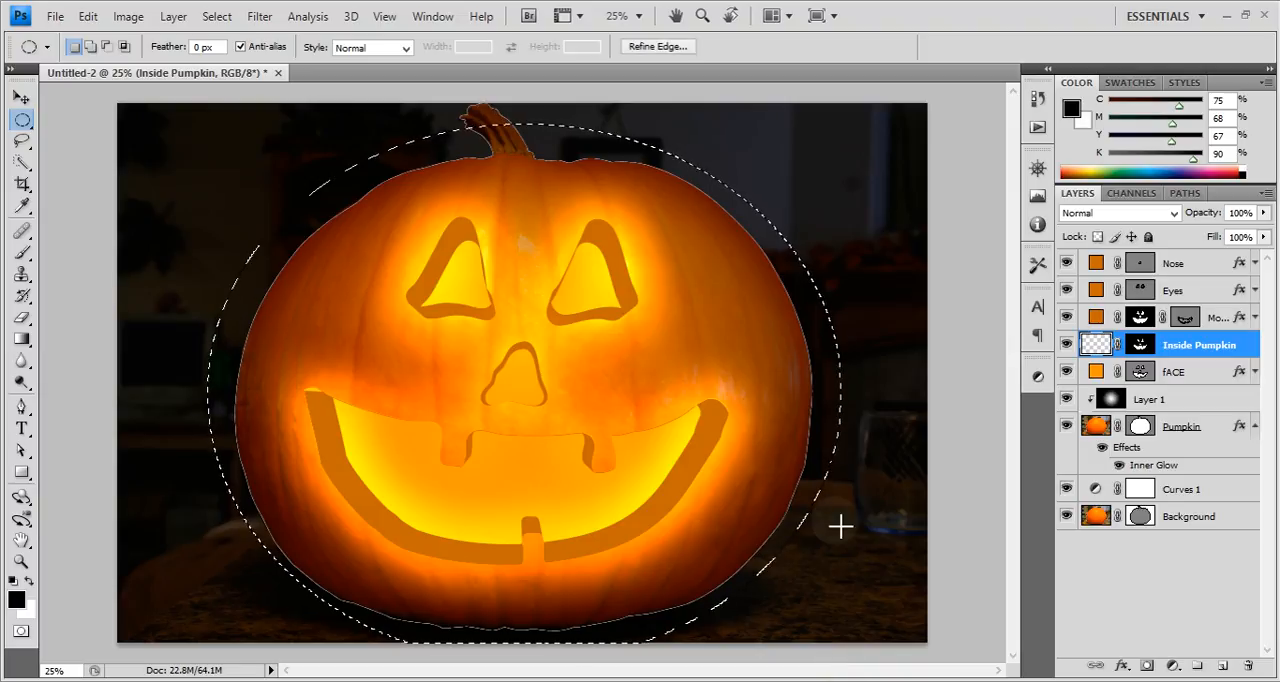
pyautogui.hotkey('alt', 'BackSpace')
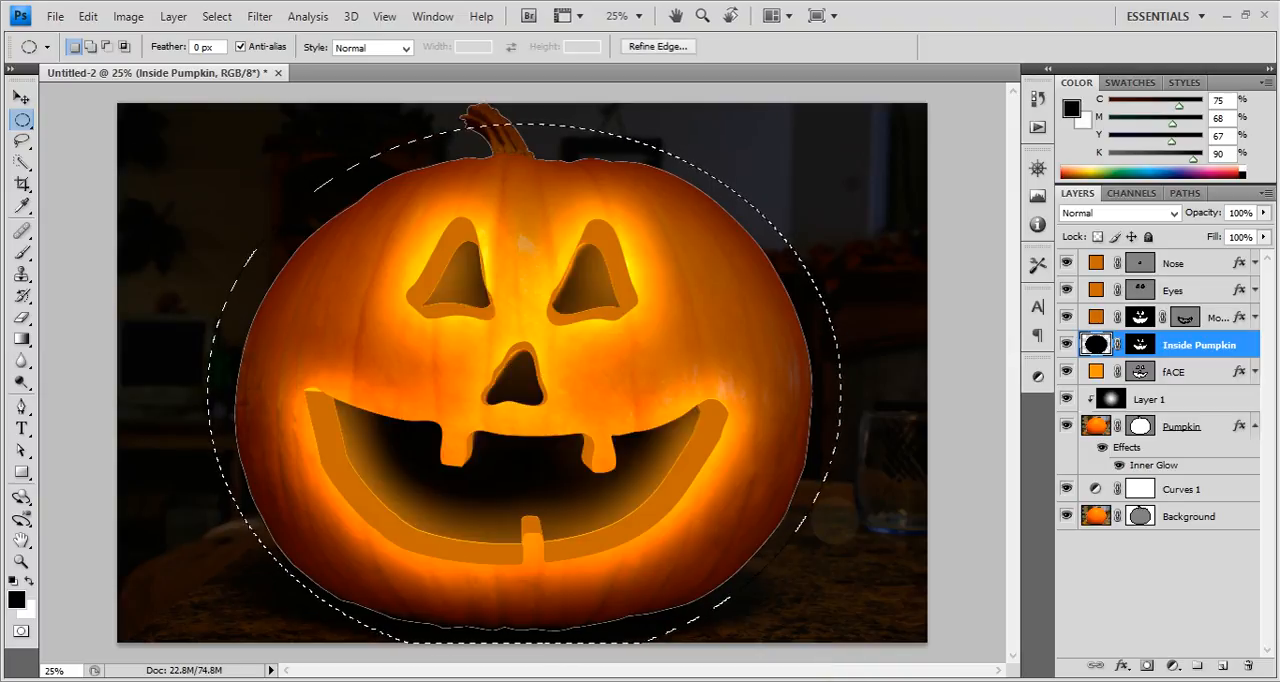
# Deselect the ellipse and set the Inside Pumpkin layer's fill to 0%.
pyautogui.hotkey('ctrl', 's')
pyautogui.click(831, 395)
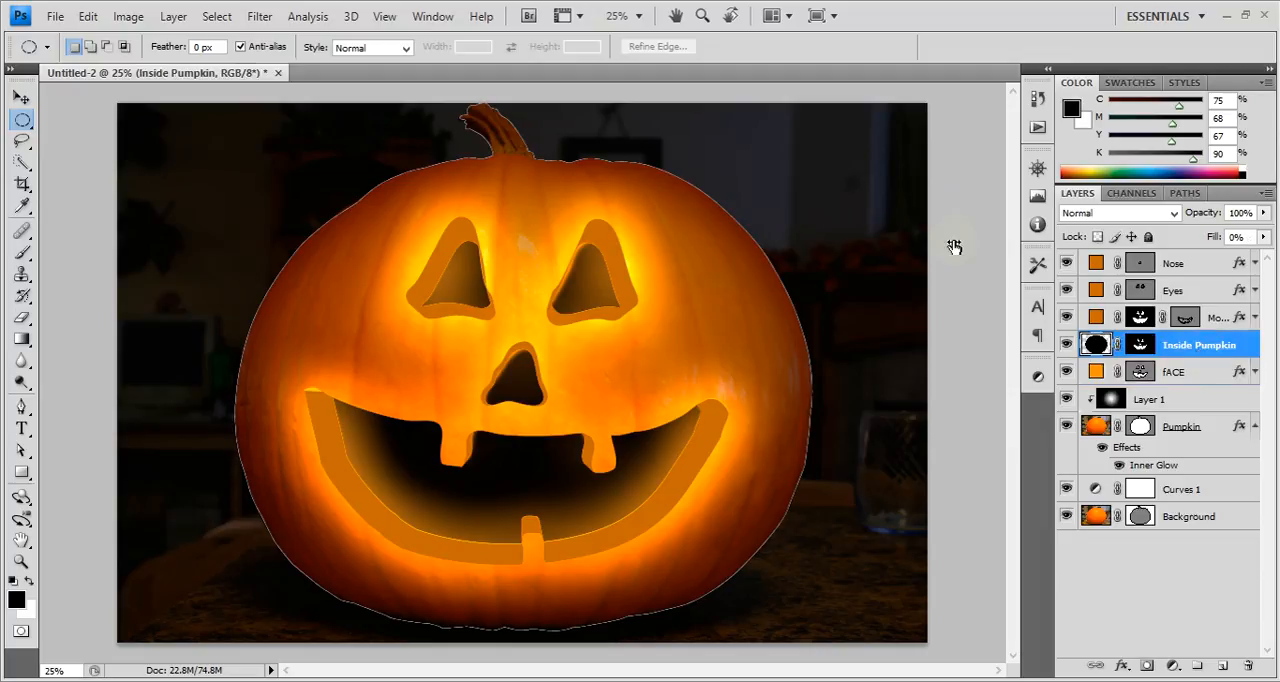
pyautogui.moveTo(954, 247); pyautogui.dragTo(950, 247)
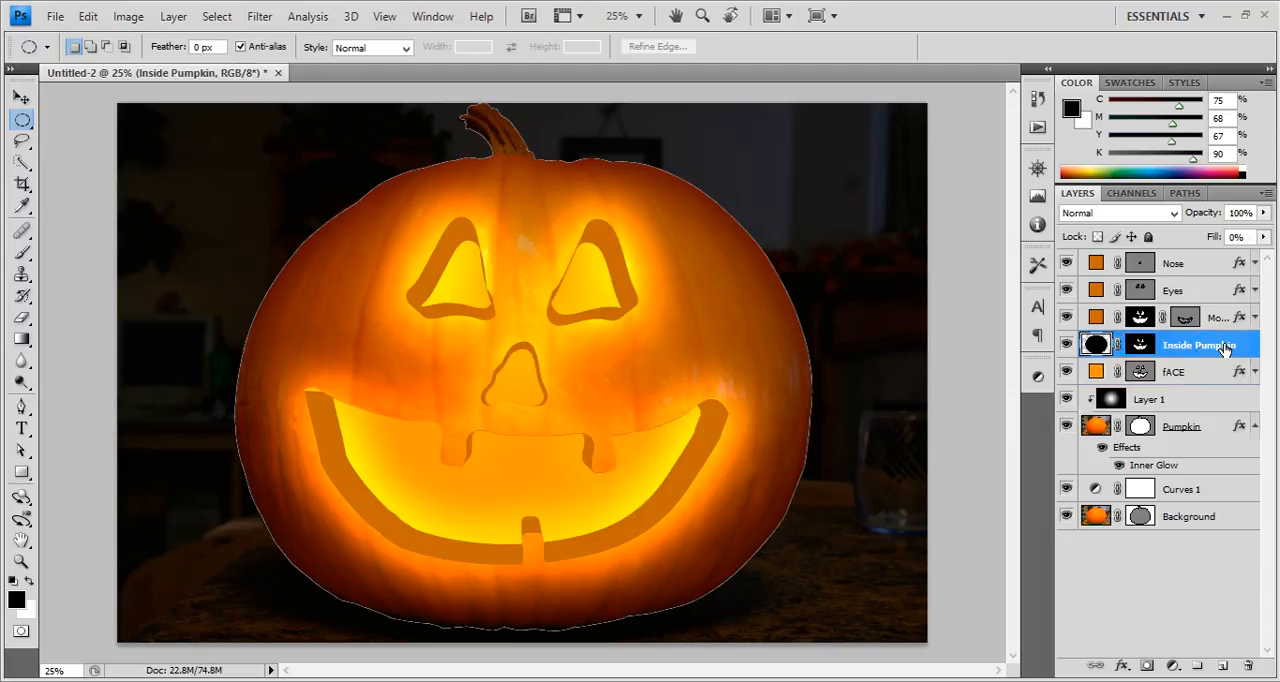
# Add a Gradient Overlay to the Inside Pumpkin layer and move the style settings clear of the pumpkin's face.
pyautogui.moveTo(1237, 347)
pyautogui.mouseDown()
pyautogui.moveTo(1230, 385)
pyautogui.moveTo(1236, 330)
pyautogui.mouseUp()
pyautogui.doubleClick(1244, 347)
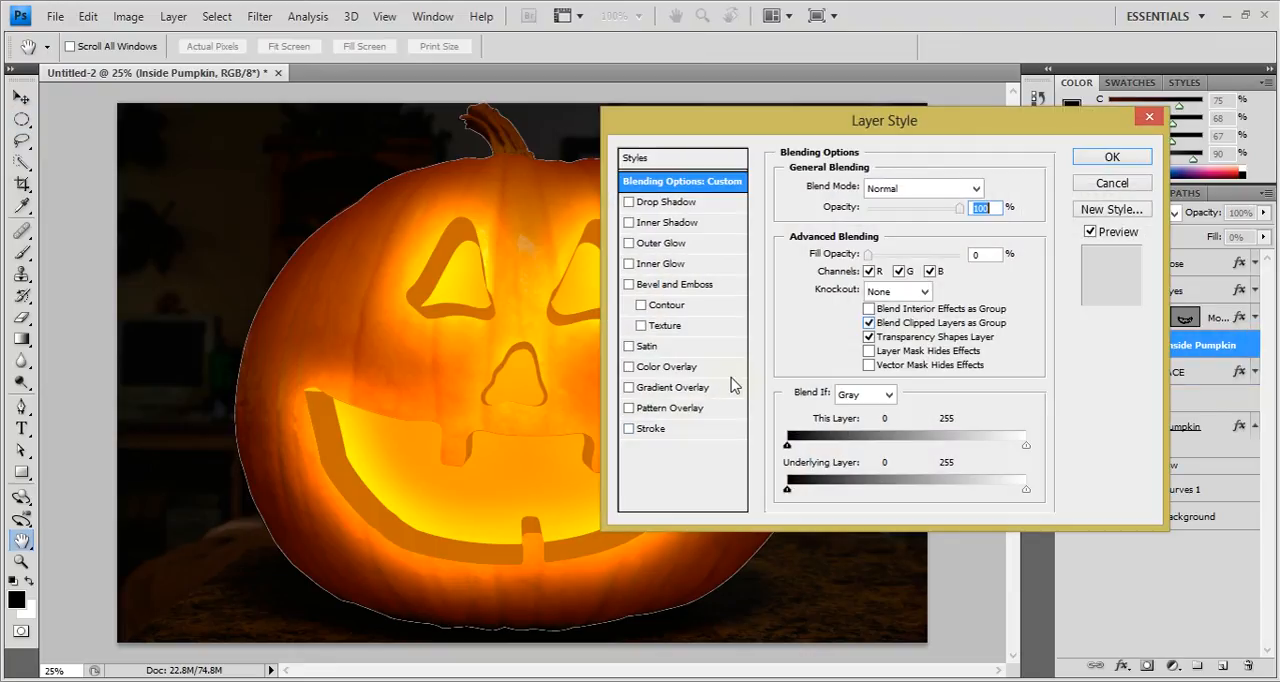
pyautogui.click(629, 388)
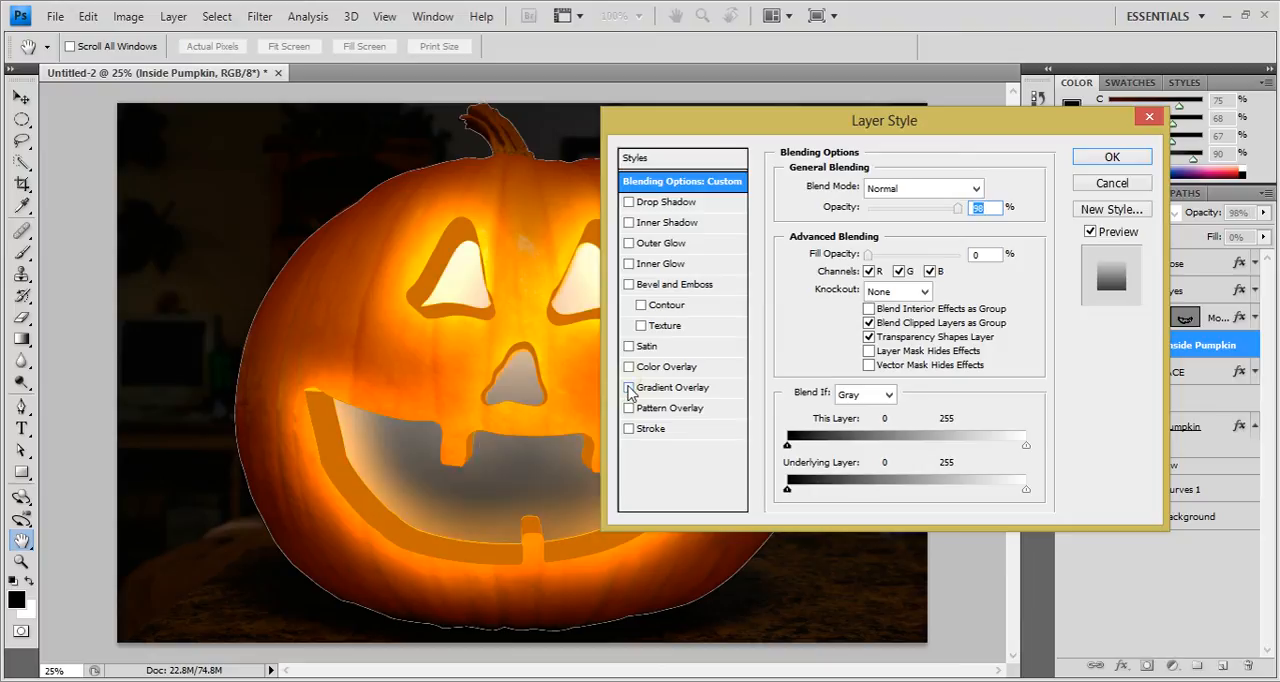
pyautogui.click(655, 388)
pyautogui.moveTo(758, 123); pyautogui.dragTo(860, 20)
# Apply the Orange, Yellow, Orange preset to the gradient overlay.
pyautogui.click(1000, 124)
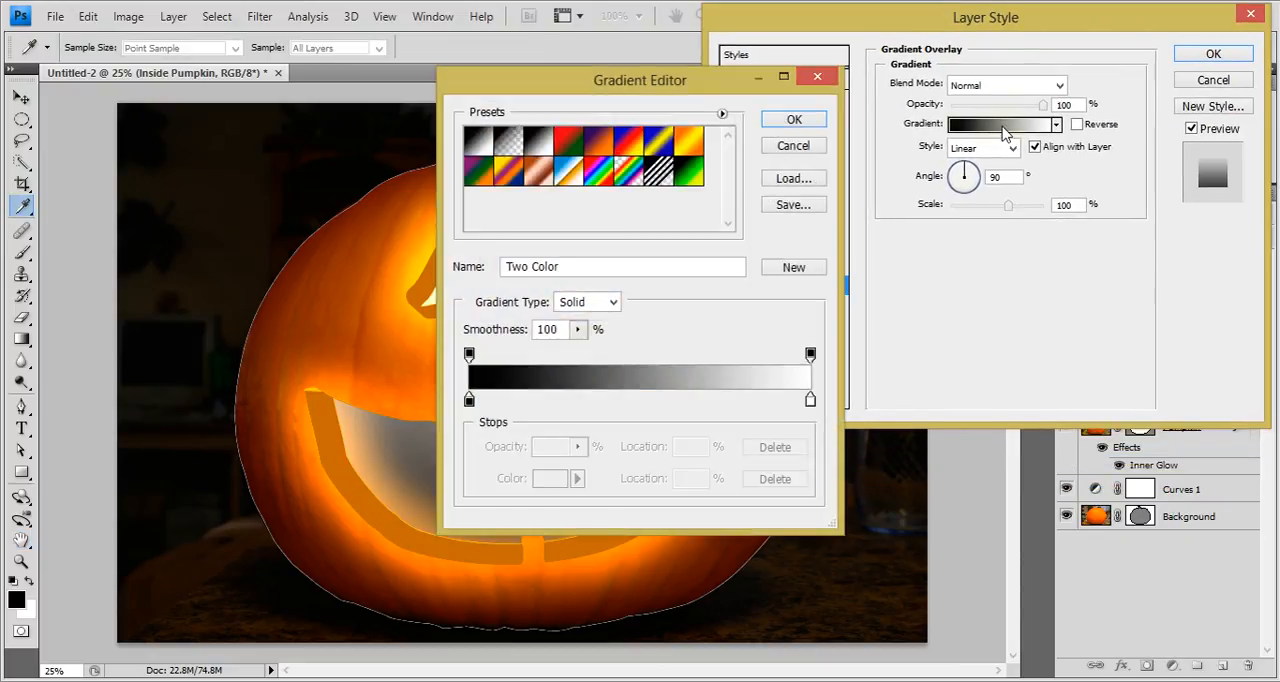
pyautogui.moveTo(652, 87); pyautogui.dragTo(1010, 60)
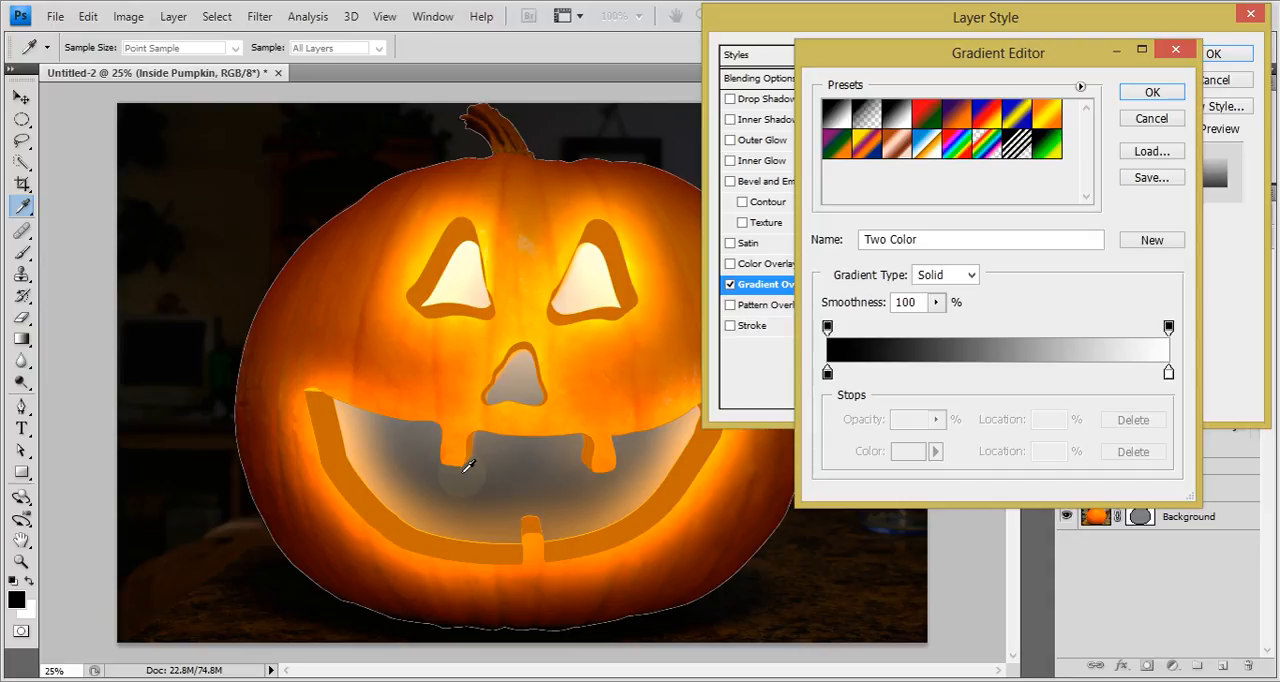
pyautogui.click(827, 372)
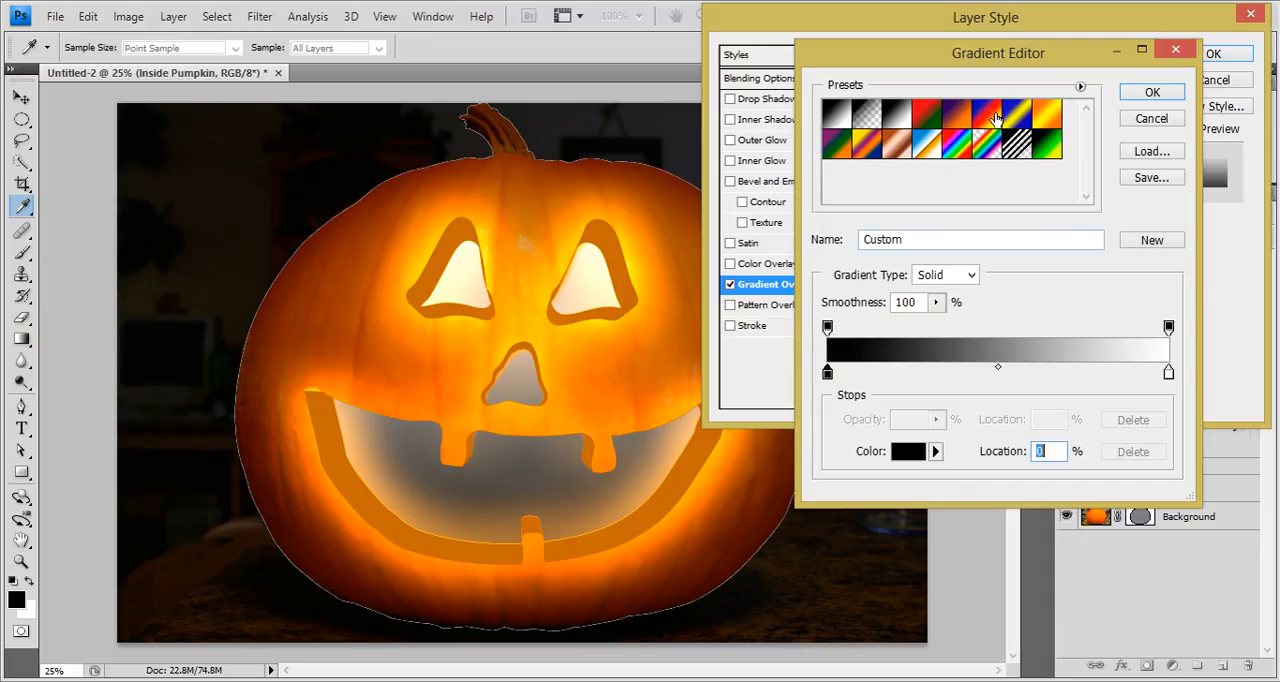
pyautogui.click(1046, 114)
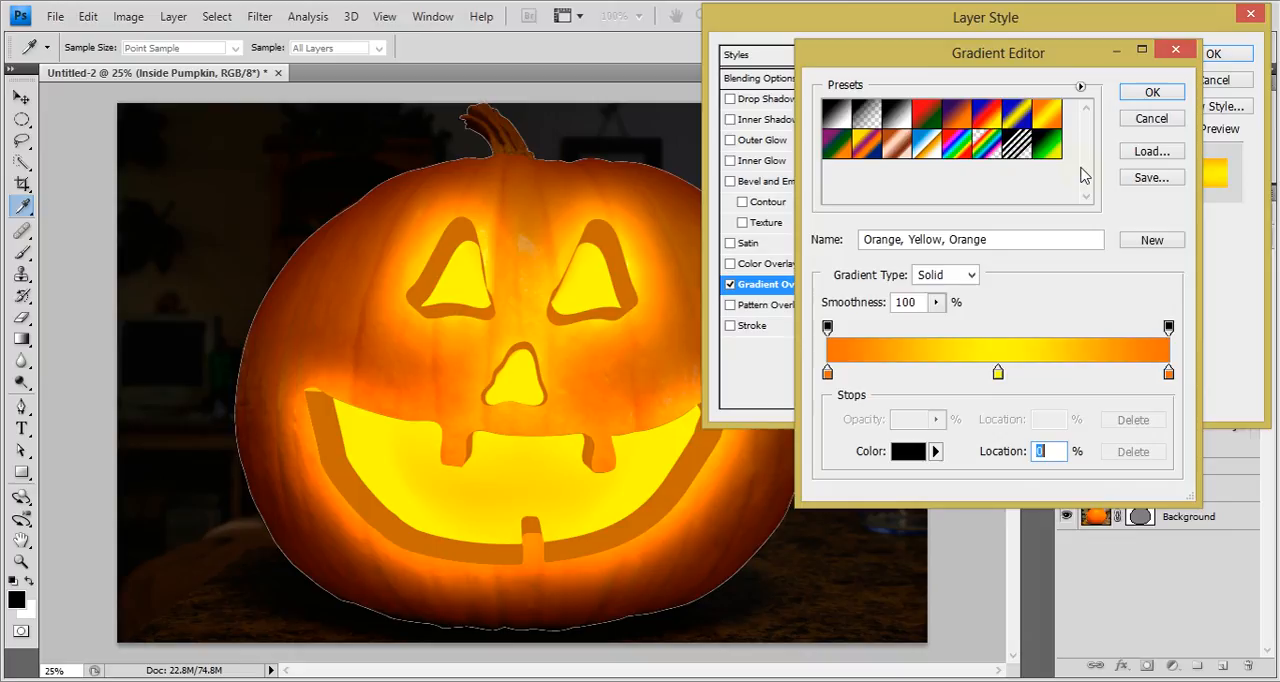
pyautogui.click(1130, 95)
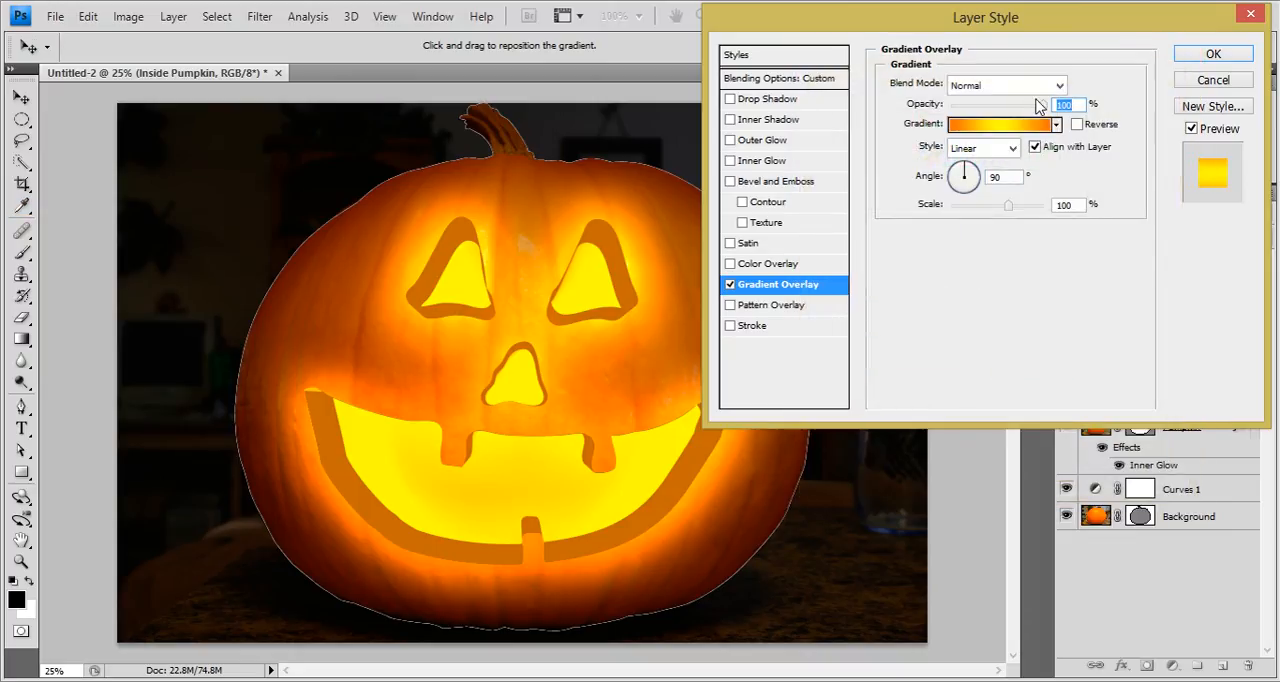
# Try the Reflected style on the Inside Pumpkin gradient overlay and switch it to the Radial style.
pyautogui.moveTo(1015, 33); pyautogui.dragTo(1022, 42)
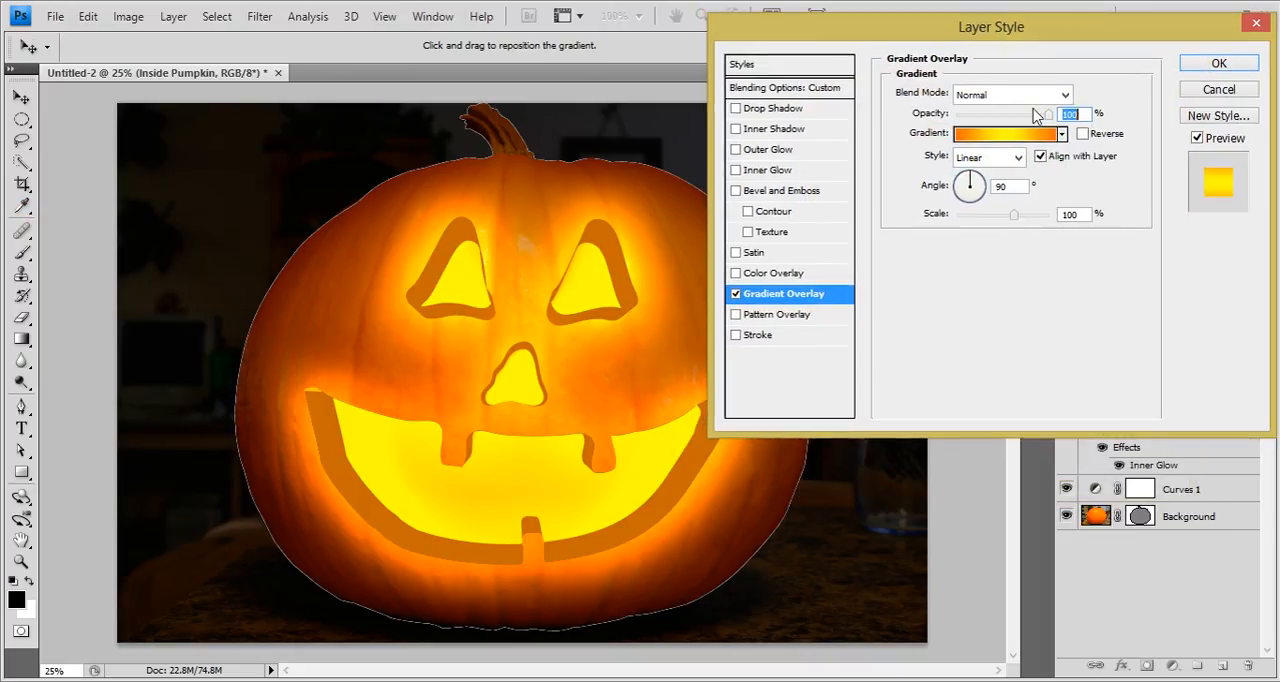
pyautogui.moveTo(1027, 120); pyautogui.dragTo(1103, 116)
pyautogui.click(1020, 158)
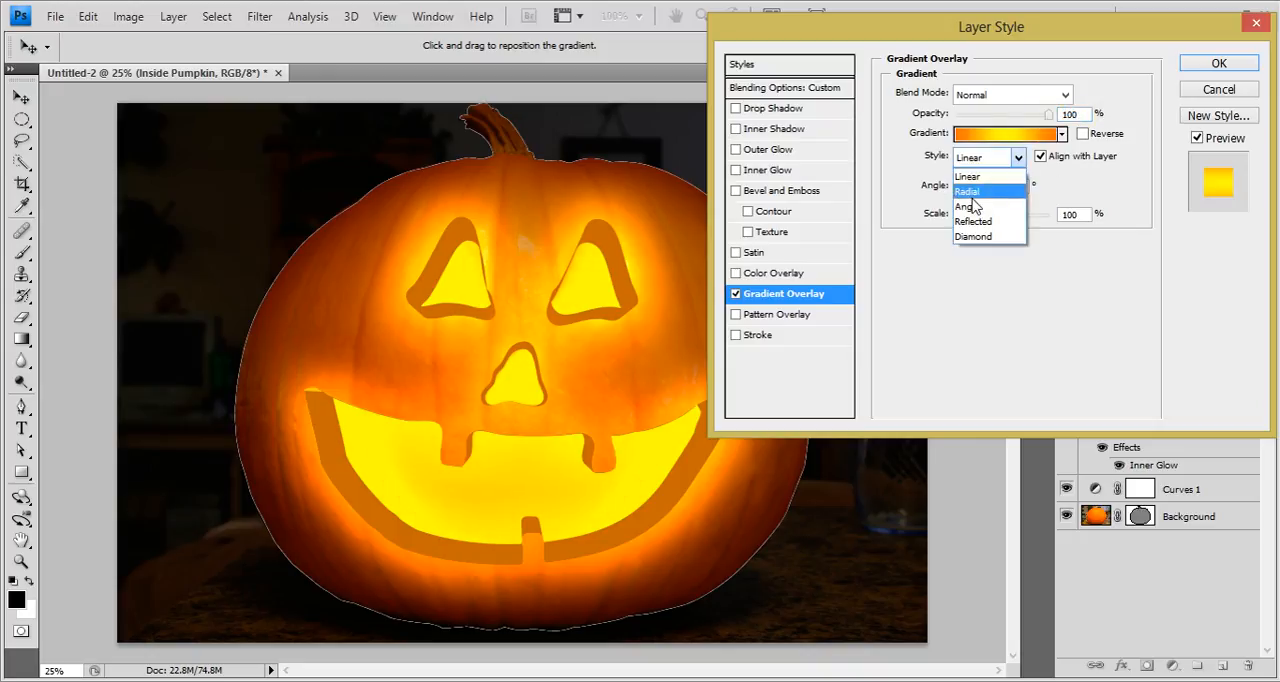
pyautogui.click(971, 217)
pyautogui.click(1015, 158)
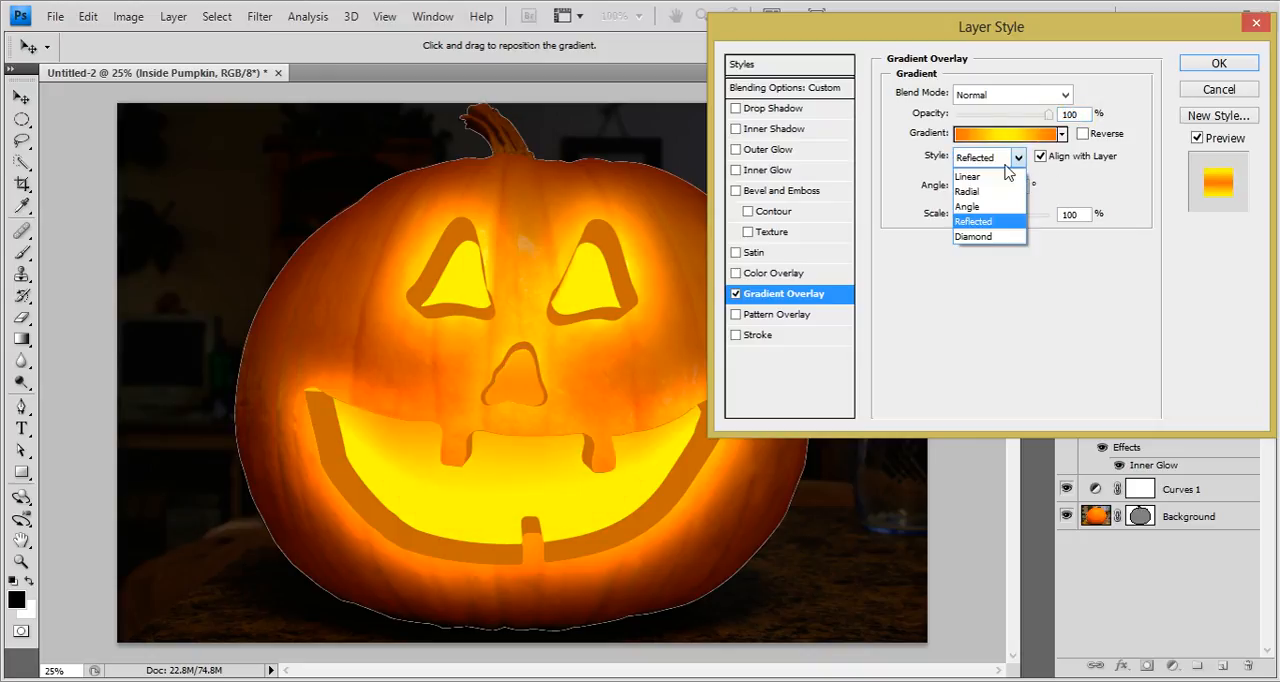
pyautogui.click(975, 183)
# Turn the gradient into orange to yellow by removing the last orange stop and moving yellow to the end, and reverse it.
pyautogui.click(1012, 143)
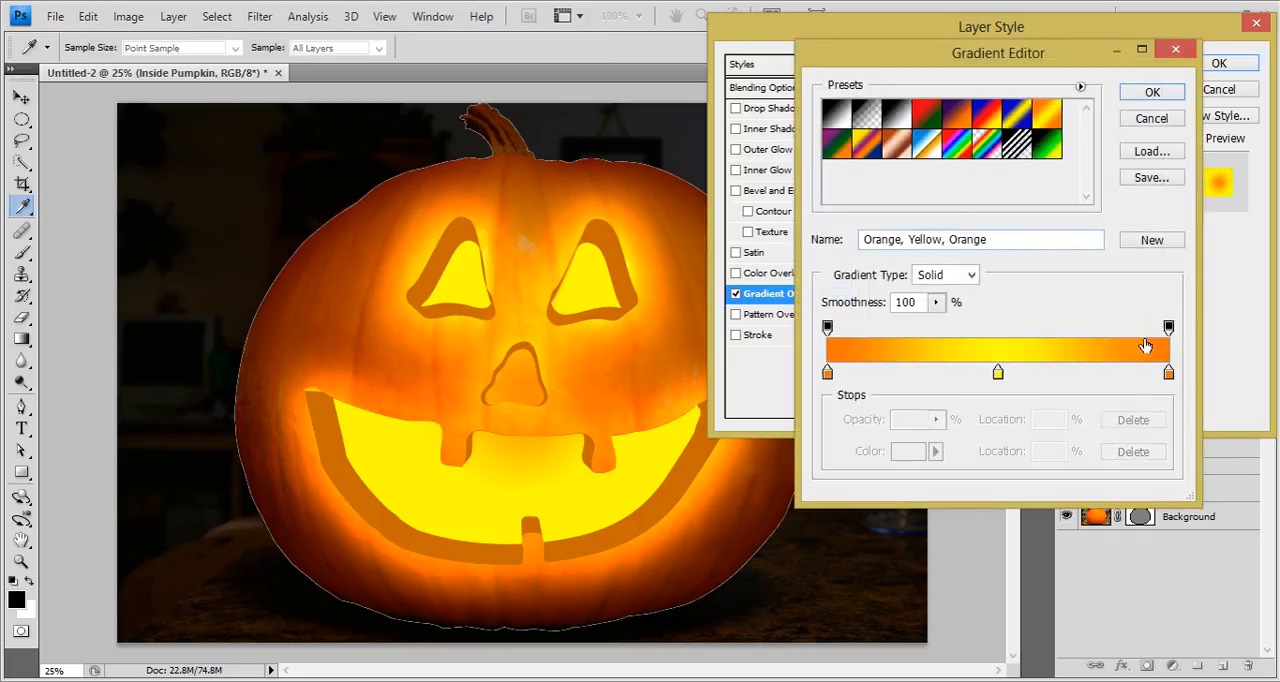
pyautogui.moveTo(1169, 373); pyautogui.dragTo(1170, 430)
pyautogui.moveTo(998, 375); pyautogui.dragTo(1168, 373)
pyautogui.click(1136, 97)
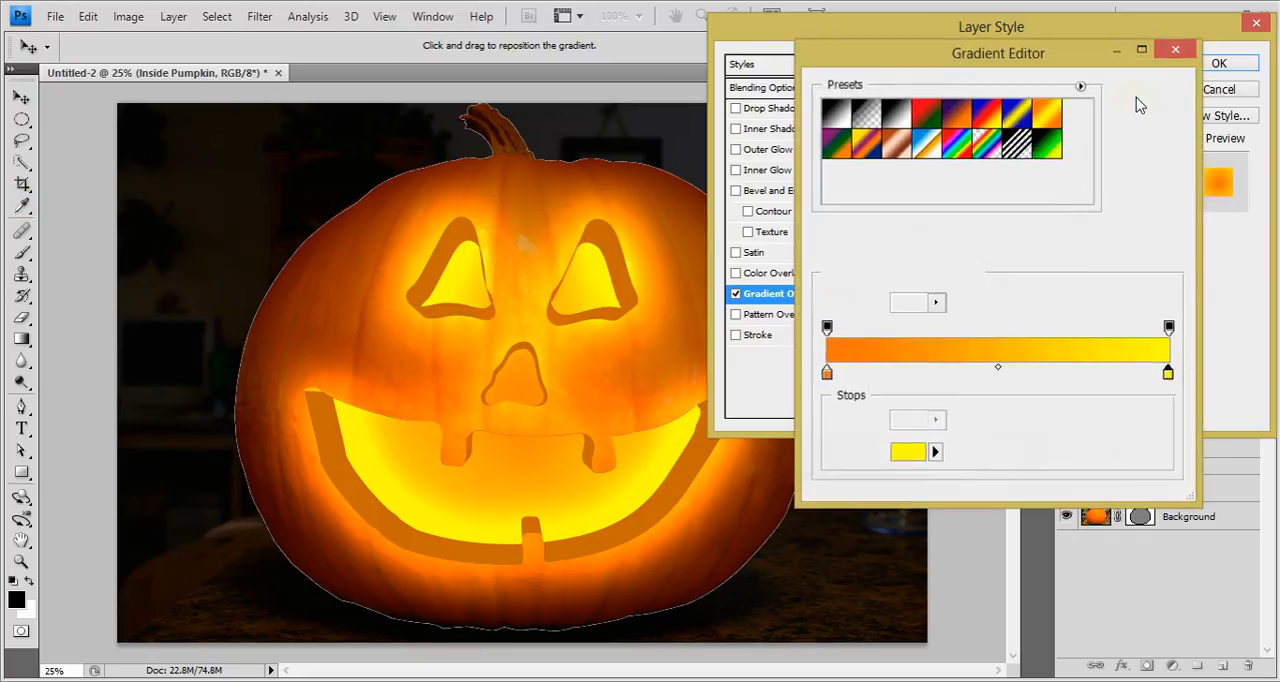
pyautogui.click(1083, 134)
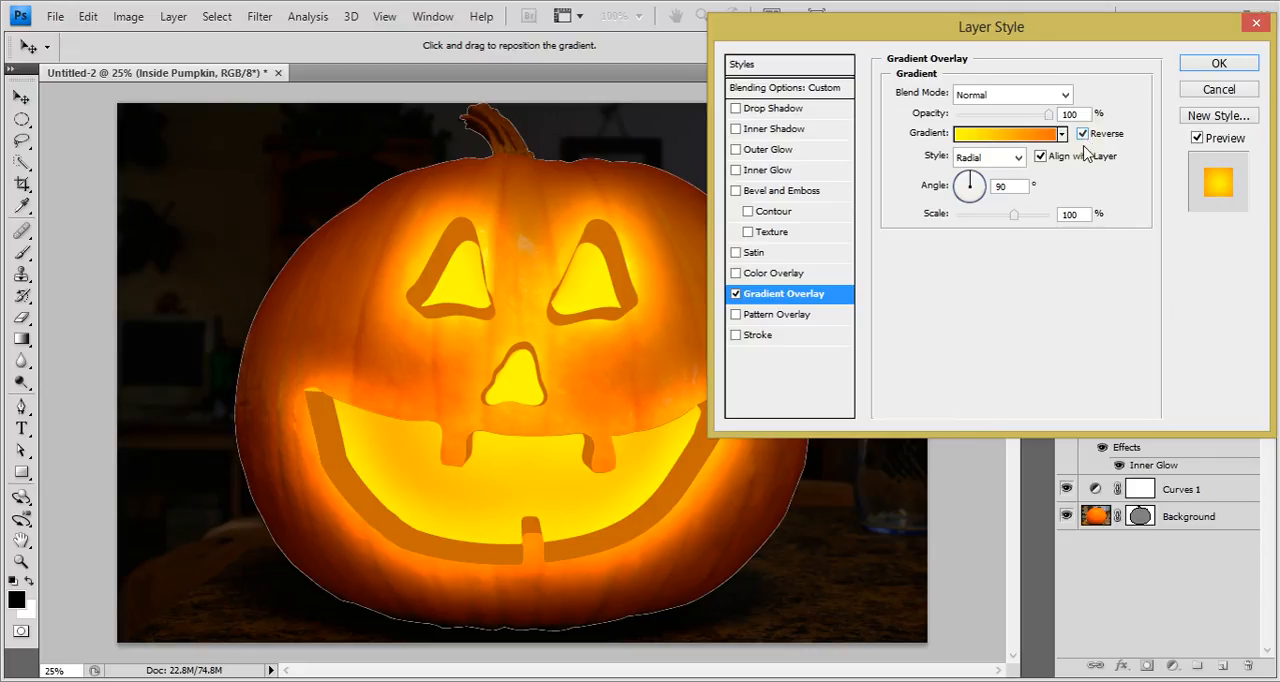
# Reduce the gradient overlay's scale to 31% and turn off its reversal, keeping the style settings clear of the pumpkin.
pyautogui.moveTo(1025, 45); pyautogui.dragTo(1052, 119)
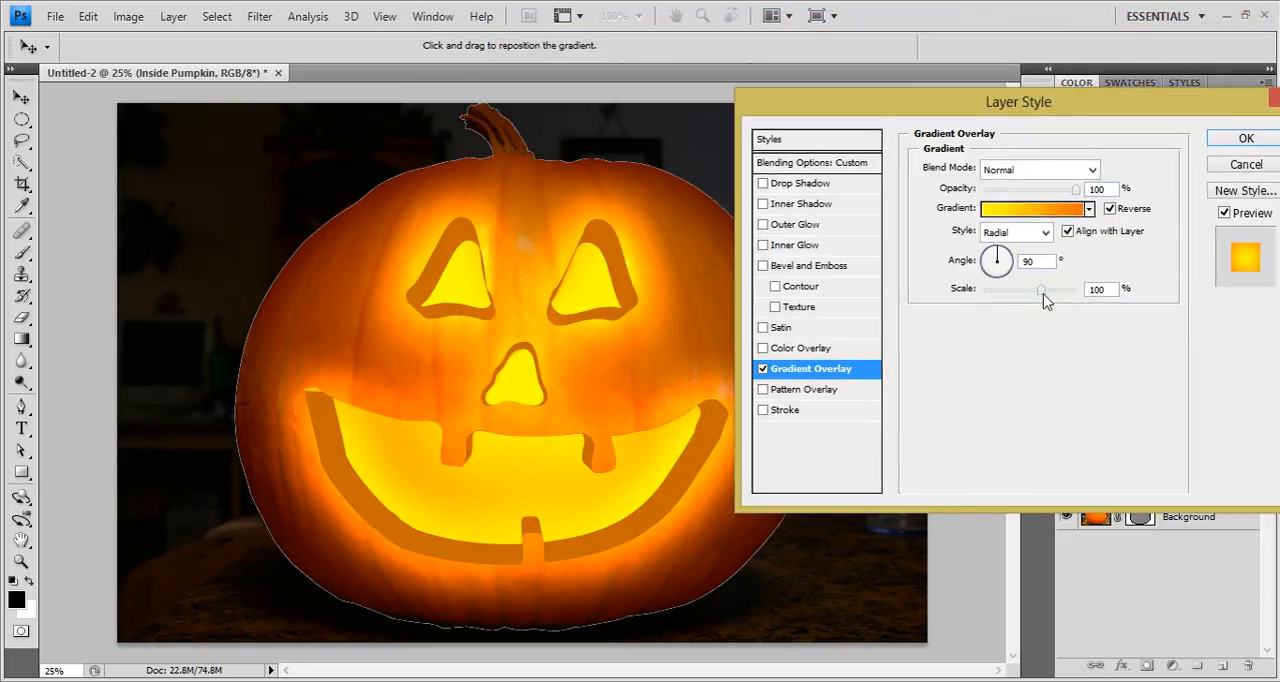
pyautogui.moveTo(1044, 302); pyautogui.dragTo(997, 285)
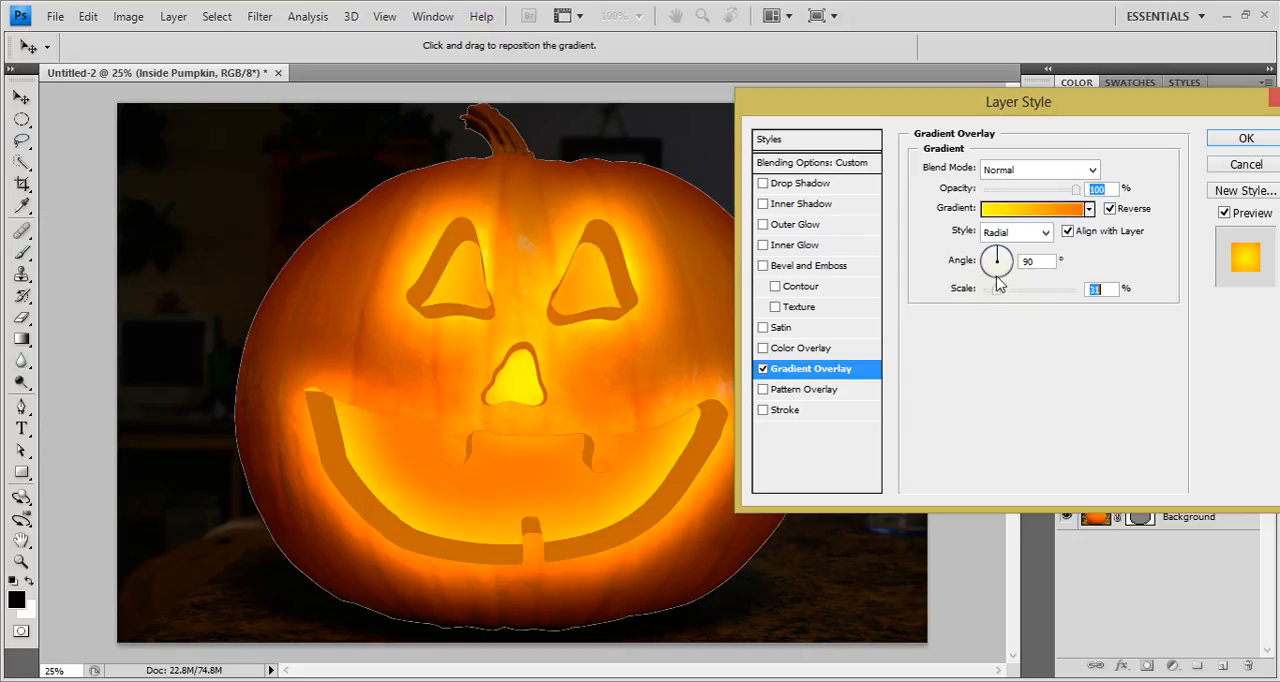
pyautogui.moveTo(1035, 122); pyautogui.dragTo(1058, 145)
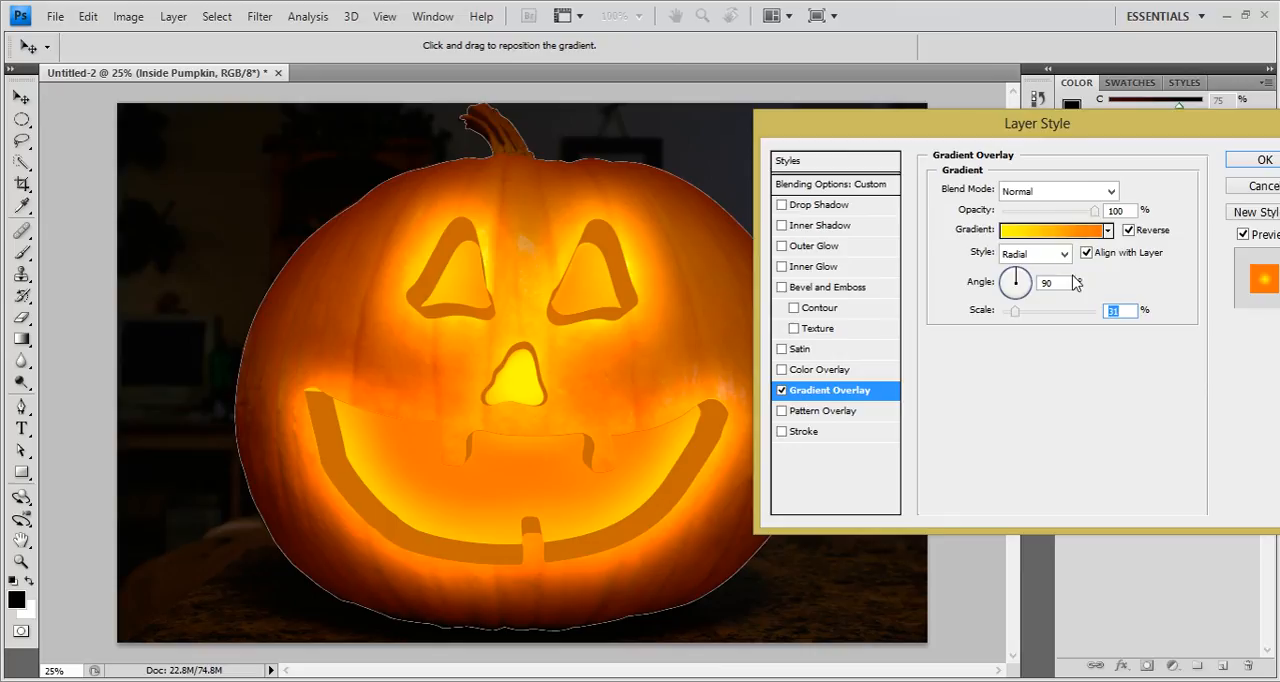
pyautogui.click(1127, 230)
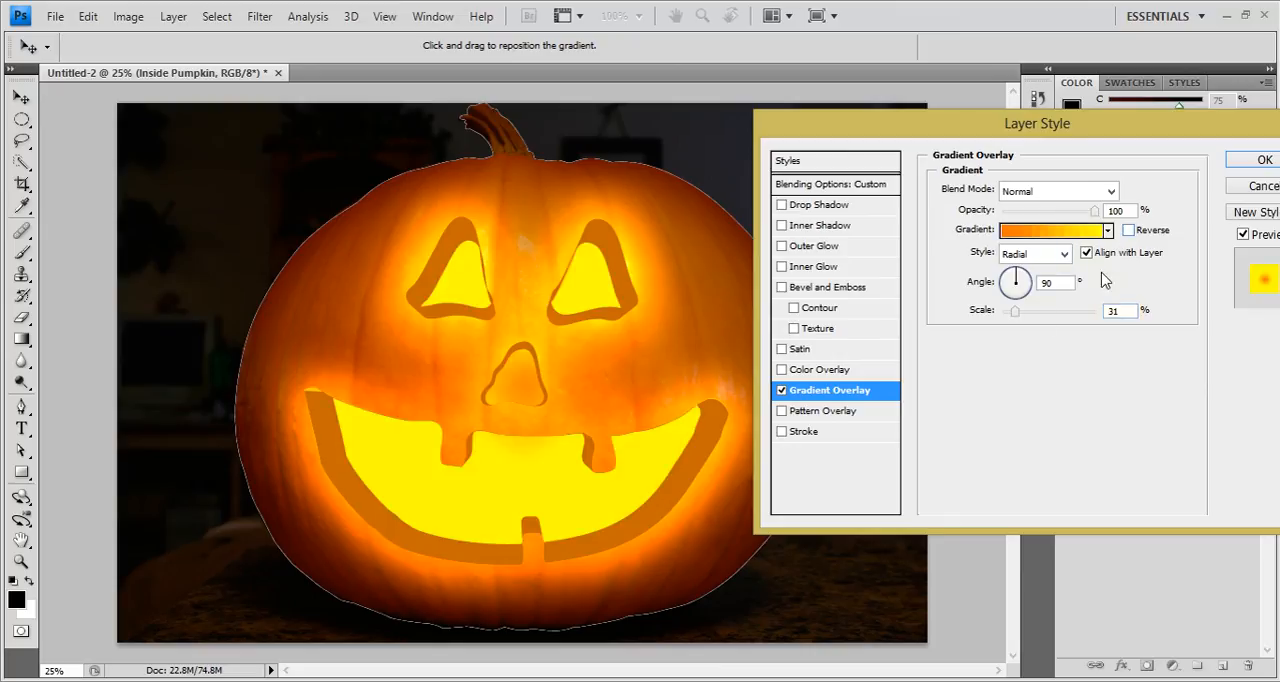
# Reverse the gradient again, try a larger scale with a 171° angle, and discard the layer style changes.
pyautogui.moveTo(1030, 318); pyautogui.dragTo(1094, 312)
pyautogui.click(1129, 231)
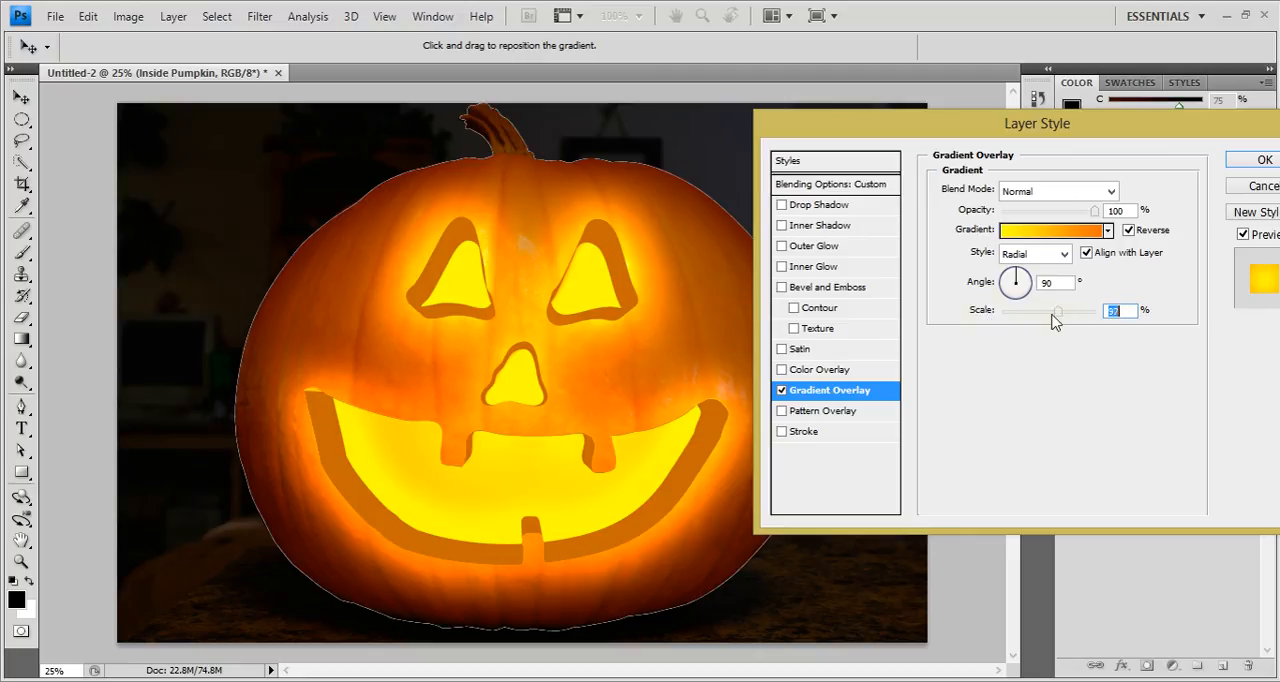
pyautogui.moveTo(1055, 318); pyautogui.dragTo(1100, 296)
pyautogui.moveTo(1100, 325)
pyautogui.mouseDown()
pyautogui.moveTo(1048, 316)
pyautogui.moveTo(1080, 316)
pyautogui.mouseUp()
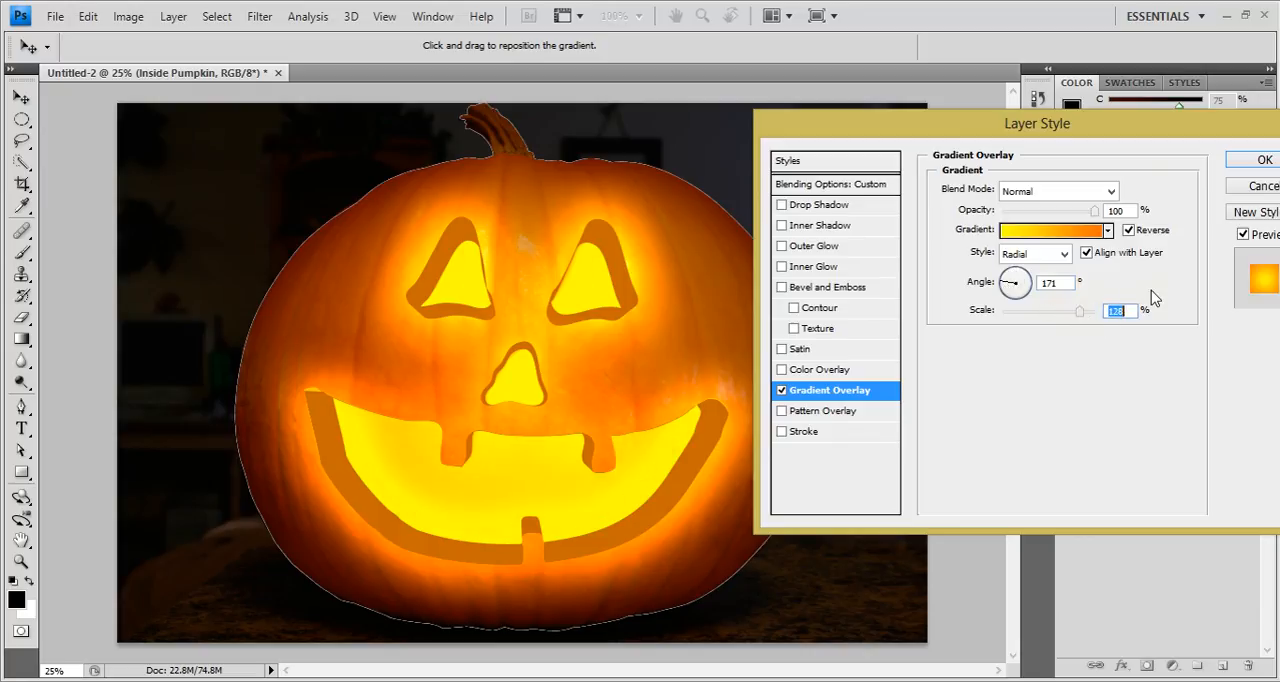
pyautogui.moveTo(976, 114); pyautogui.dragTo(713, 112)
pyautogui.click(1005, 177)
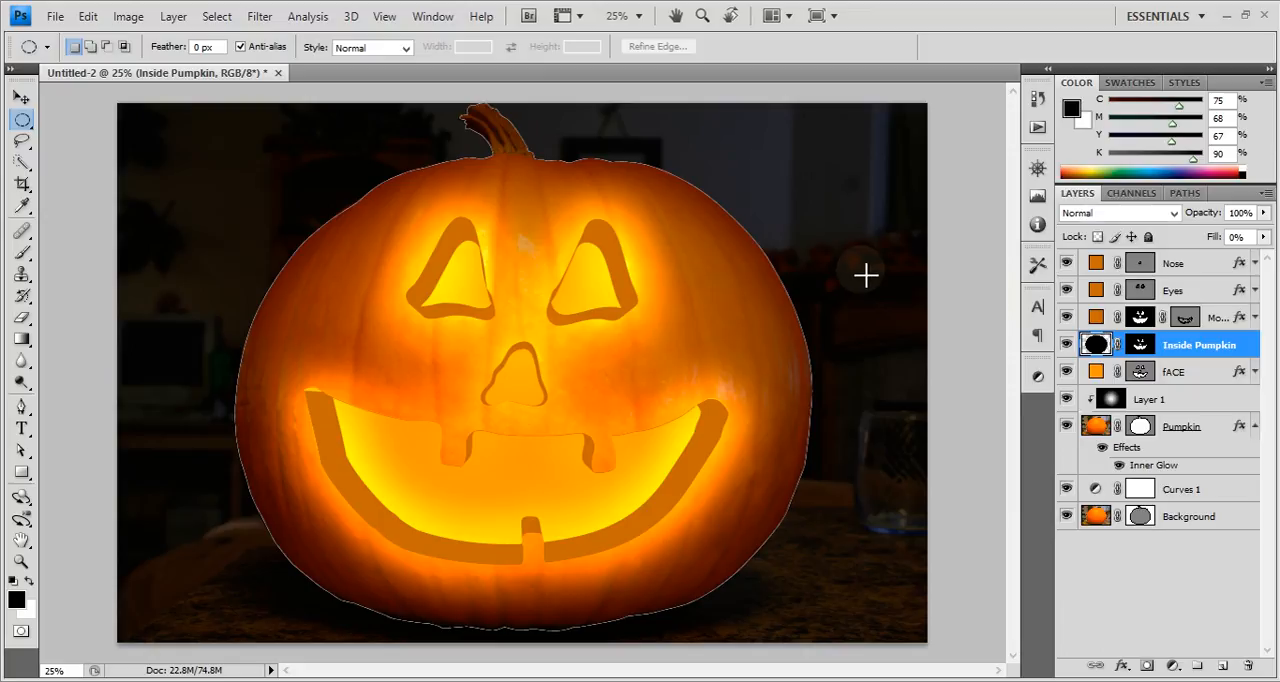
# Select the entire canvas, fill the Inside Pumpkin layer with black, and deselect.
pyautogui.hotkey('ctrl', 'a')
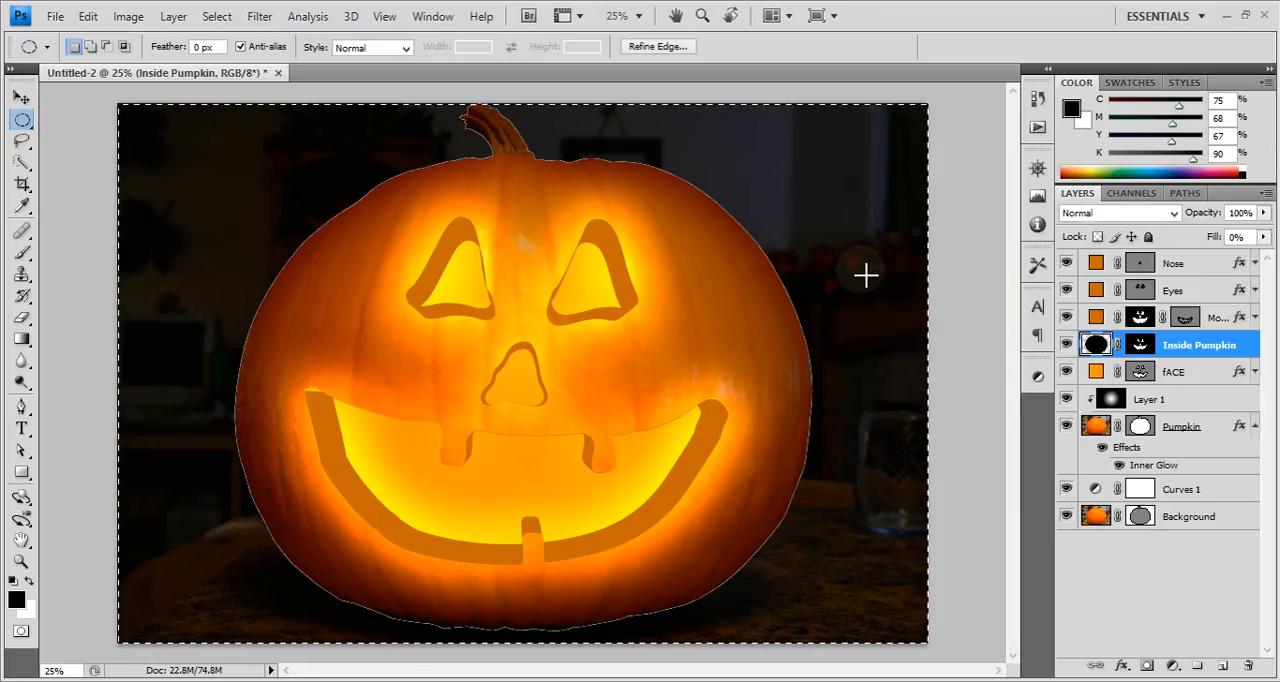
pyautogui.hotkey('alt', 'BackSpace')
pyautogui.hotkey('ctrl', 'd')
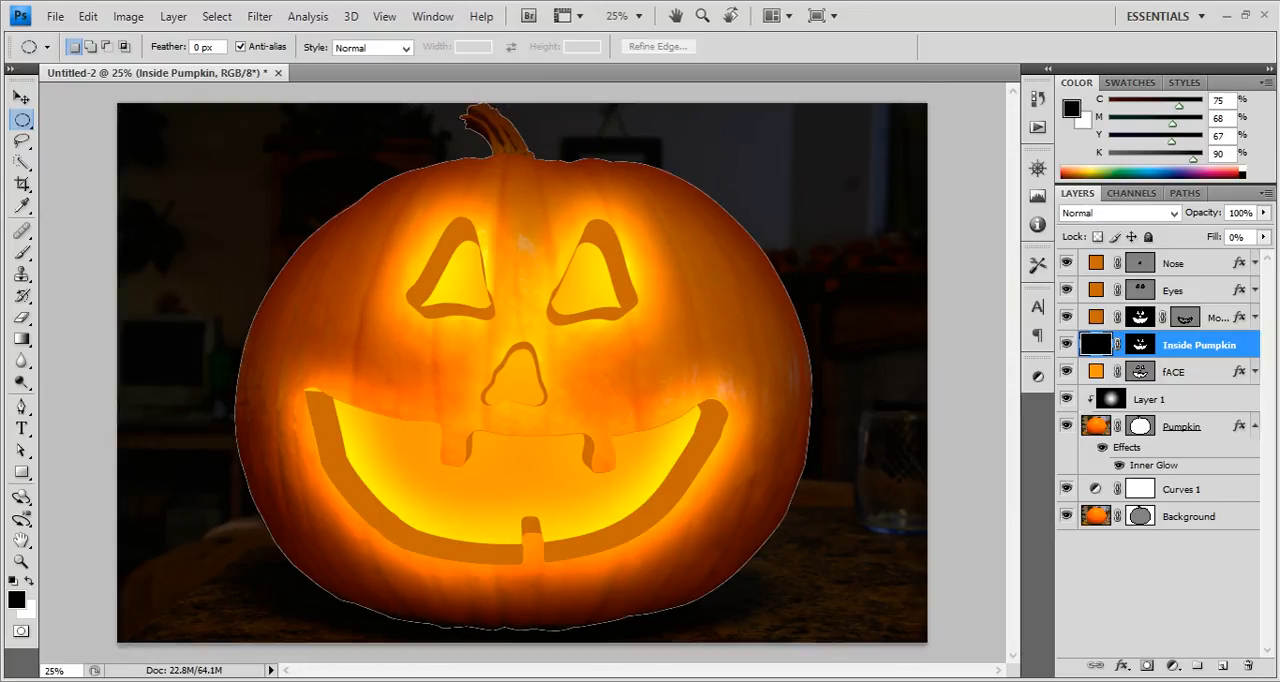
# Add a Radial Gradient Overlay to the Inside Pumpkin layer with a scale of 131%.
pyautogui.doubleClick(1216, 348)
pyautogui.moveTo(755, 117); pyautogui.dragTo(839, 60)
pyautogui.click(751, 335)
pyautogui.click(650, 364)
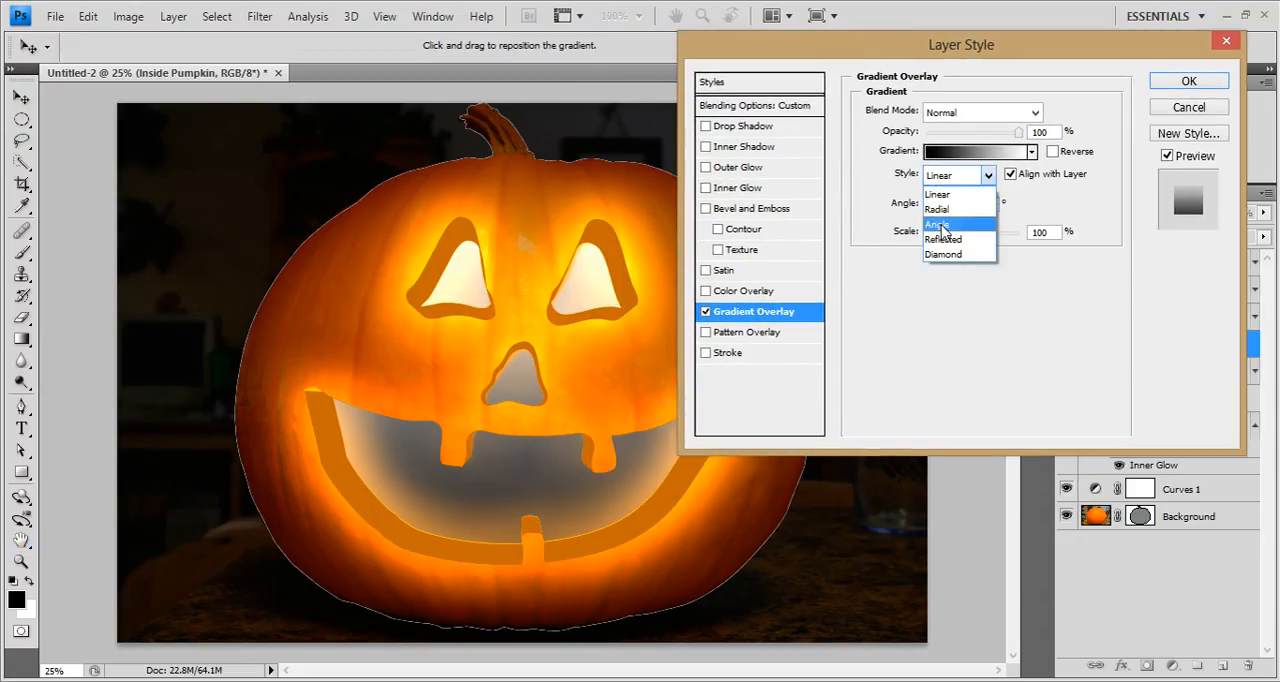
pyautogui.click(950, 209)
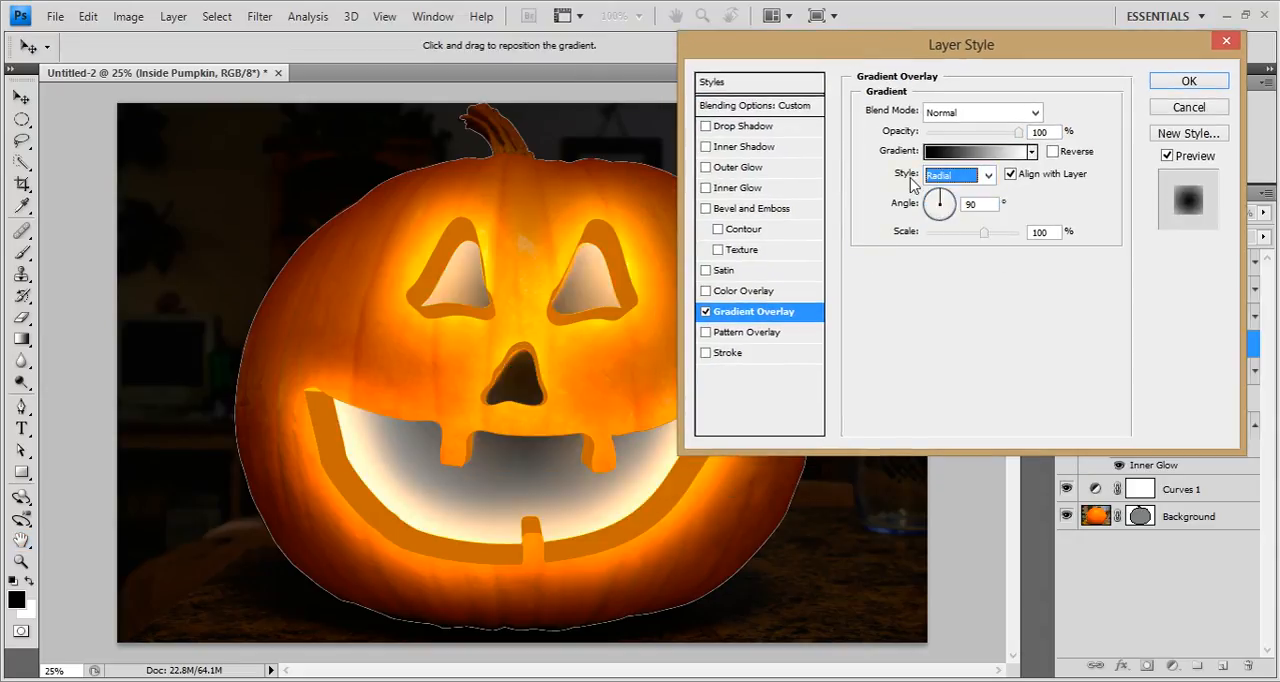
pyautogui.moveTo(984, 233); pyautogui.dragTo(1015, 236)
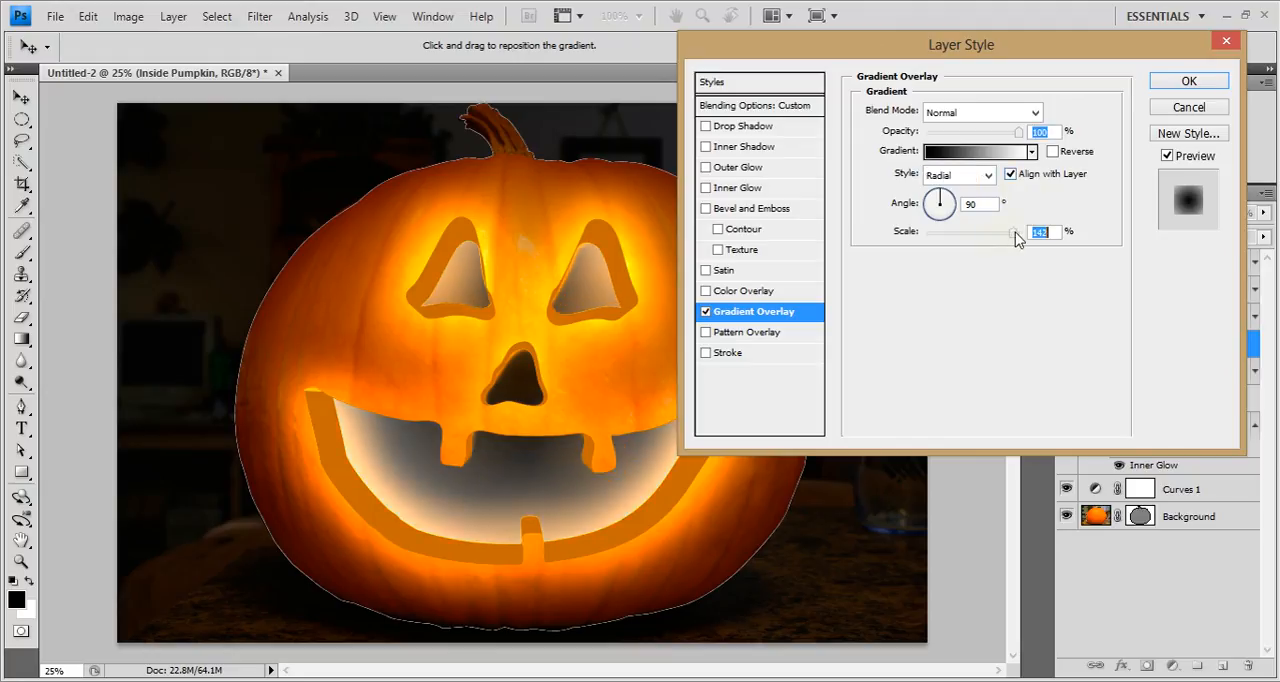
# Open the overlay's gradient for editing and change its white end stop to black.
pyautogui.click(975, 151)
pyautogui.click(1169, 373)
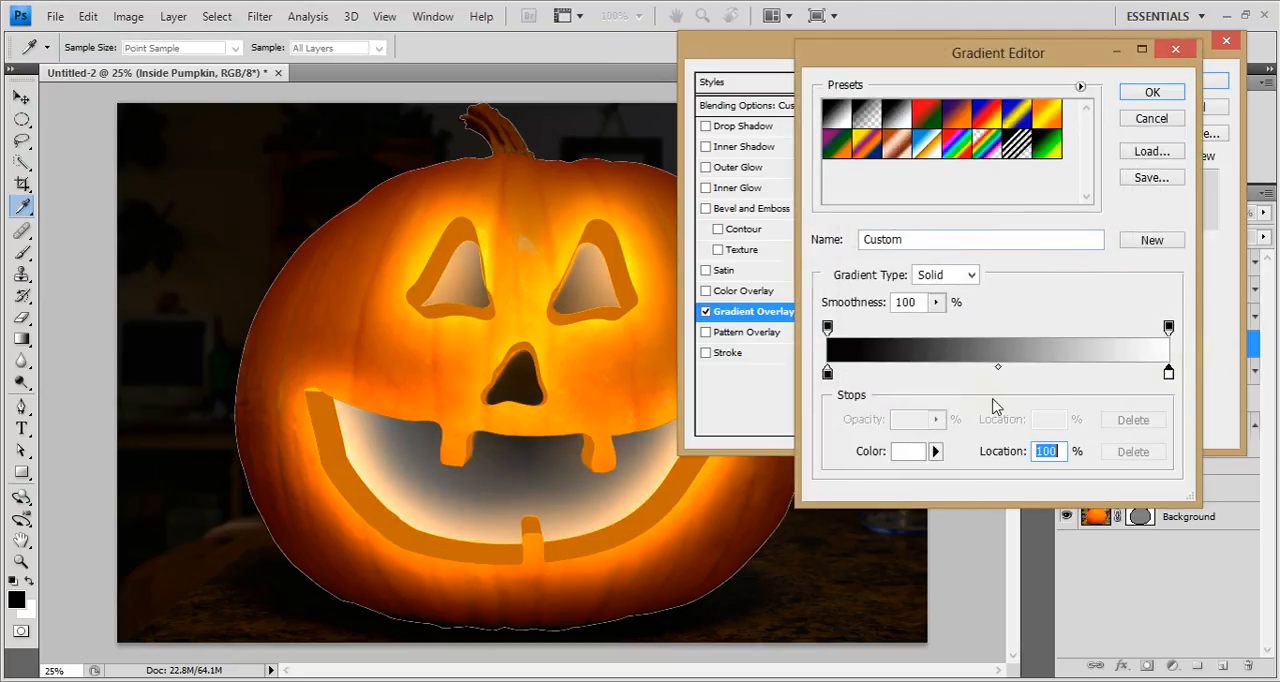
pyautogui.click(907, 452)
pyautogui.click(608, 391)
pyautogui.click(1112, 86)
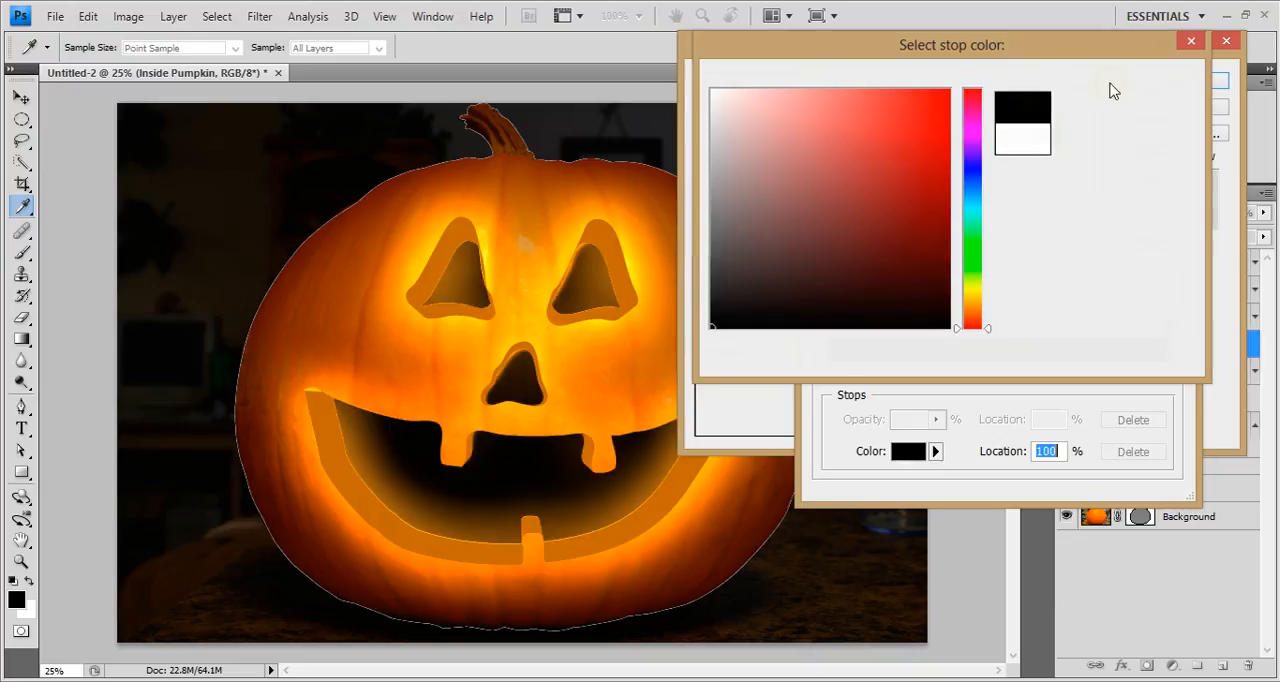
# Change the gradient's start stop to light yellow (fff17c).
pyautogui.click(825, 373)
pyautogui.click(905, 452)
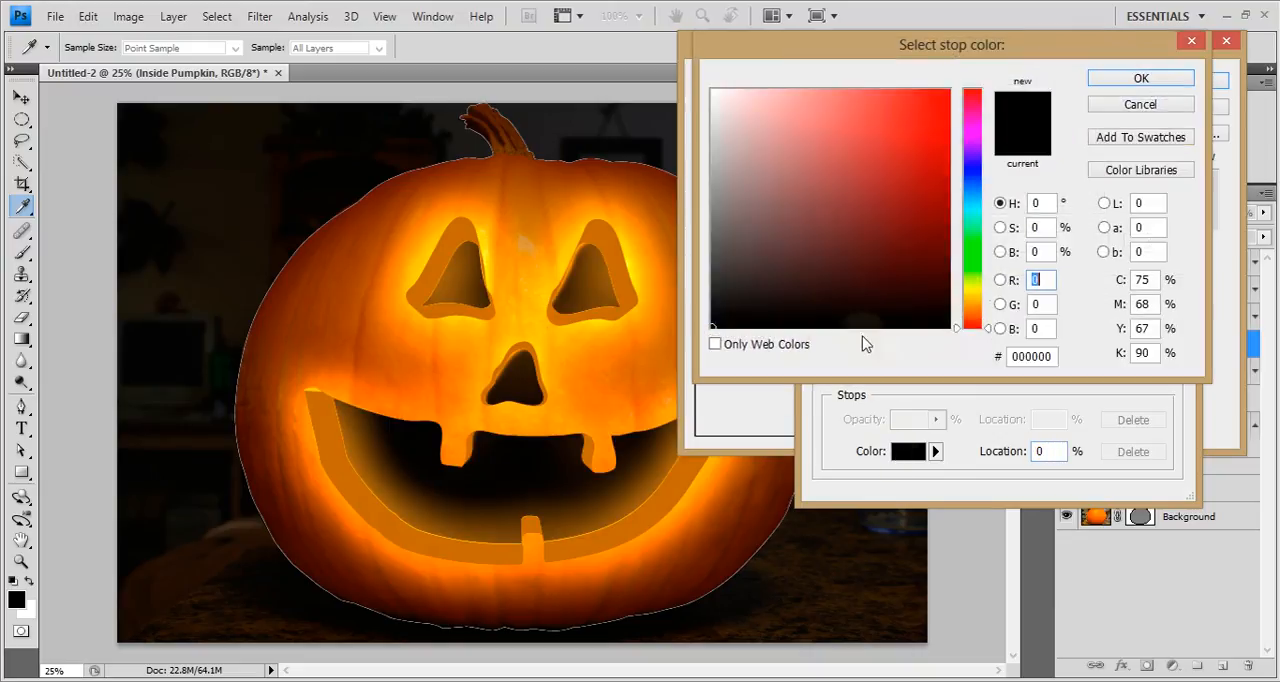
pyautogui.moveTo(972, 300); pyautogui.dragTo(972, 292)
pyautogui.click(834, 82)
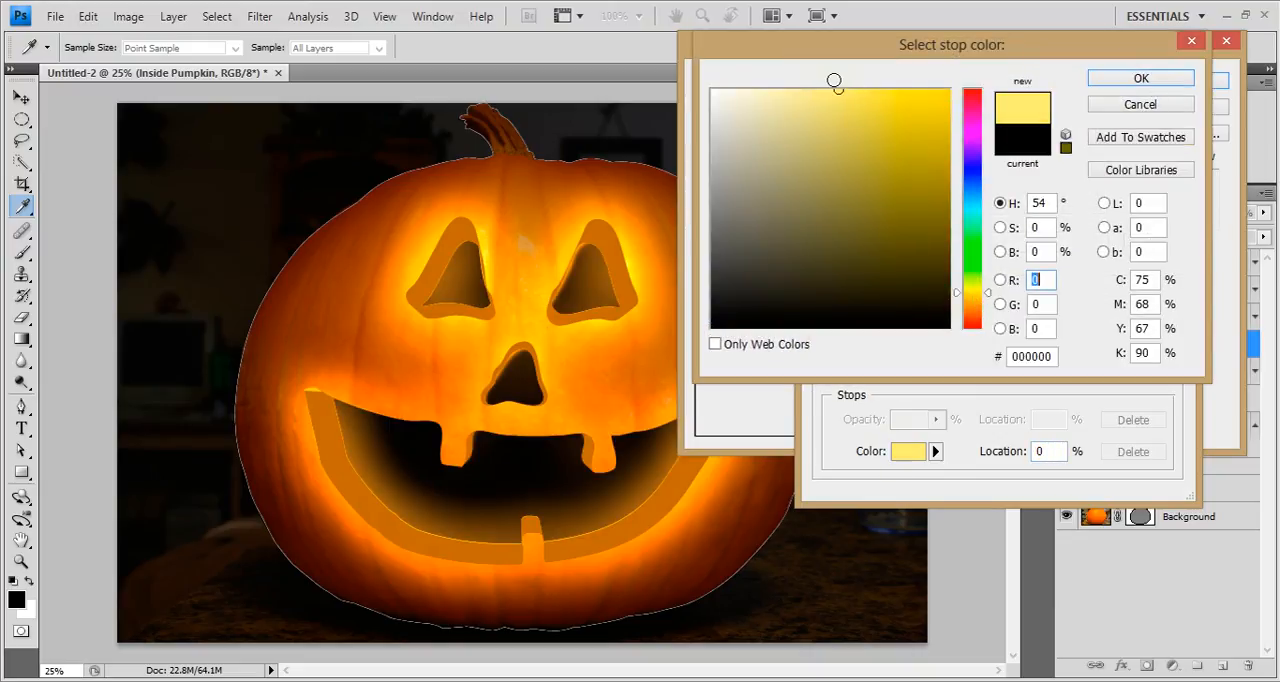
pyautogui.click(1141, 78)
# Add a middle color stop at 51% and set its color to orange (ff6600).
pyautogui.click(1001, 373)
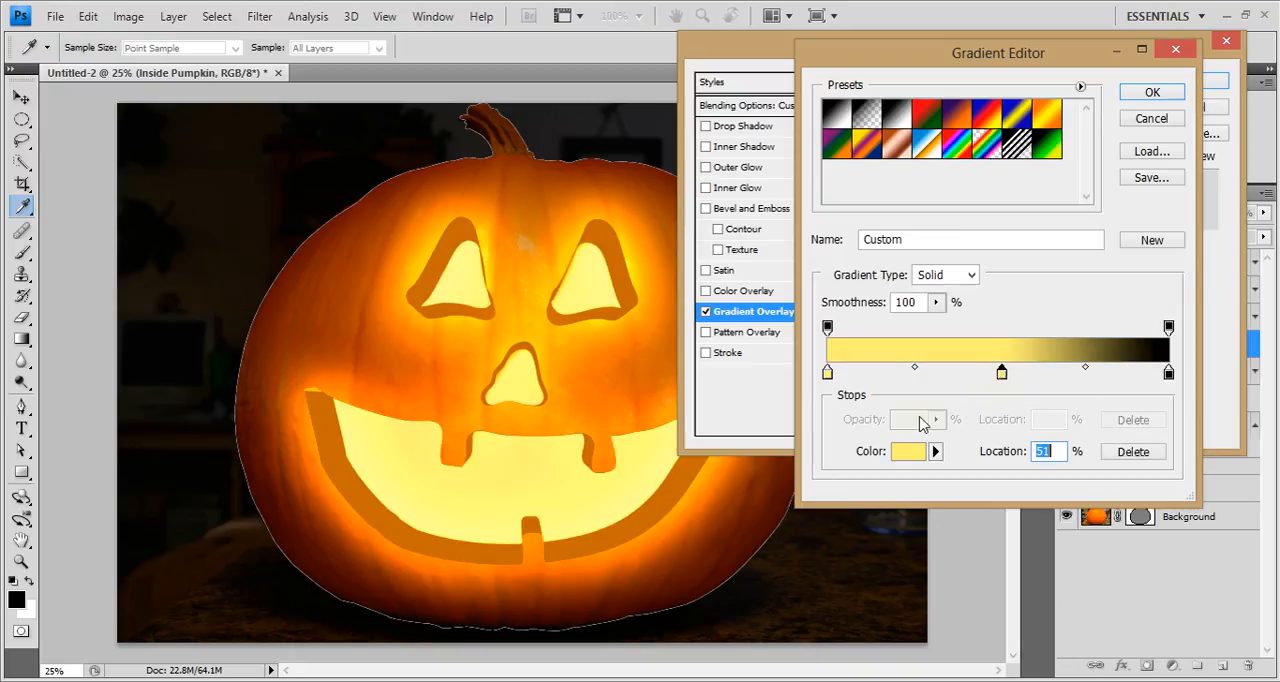
pyautogui.click(907, 451)
pyautogui.moveTo(974, 292); pyautogui.dragTo(974, 307)
pyautogui.click(959, 157)
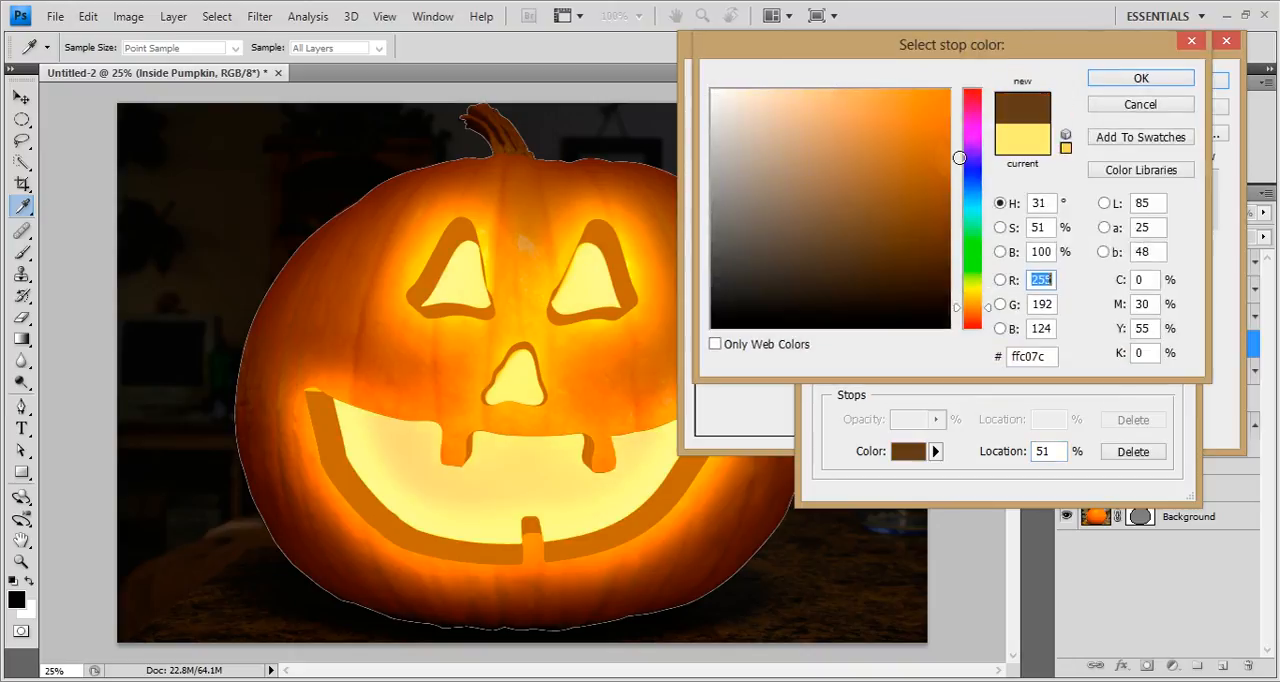
pyautogui.moveTo(959, 157); pyautogui.dragTo(1026, 63)
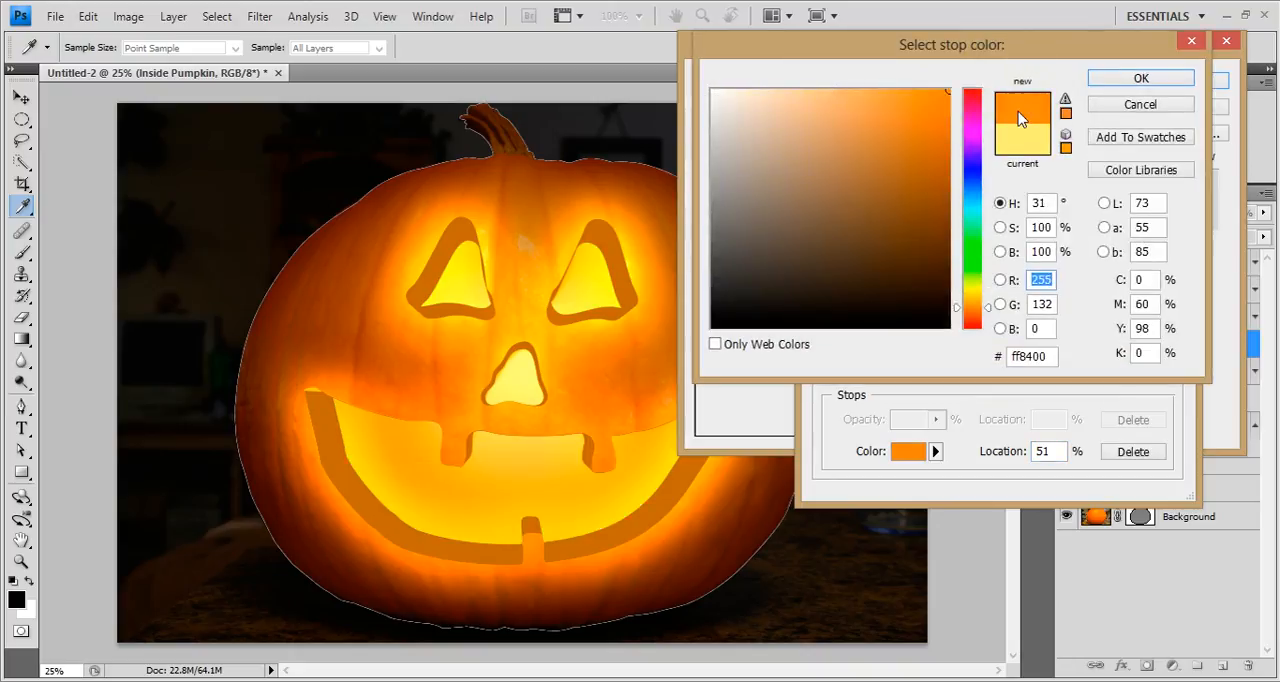
pyautogui.click(987, 312)
pyautogui.moveTo(987, 317); pyautogui.dragTo(987, 320)
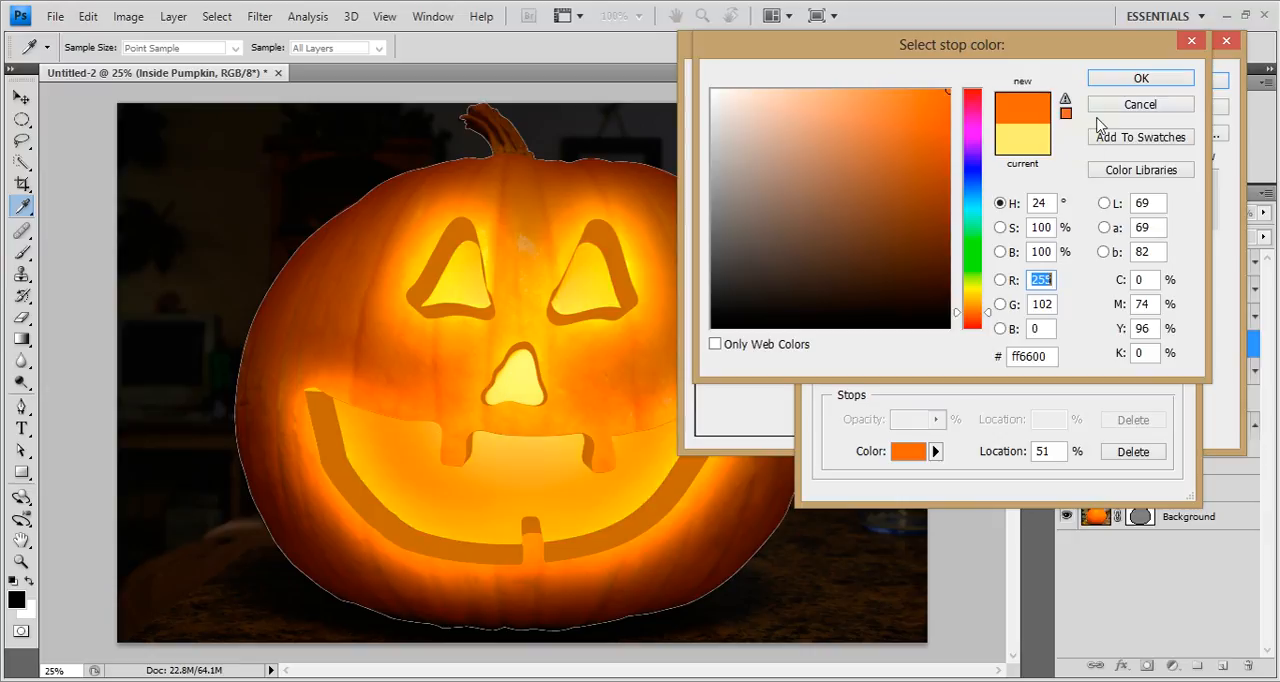
pyautogui.click(1117, 83)
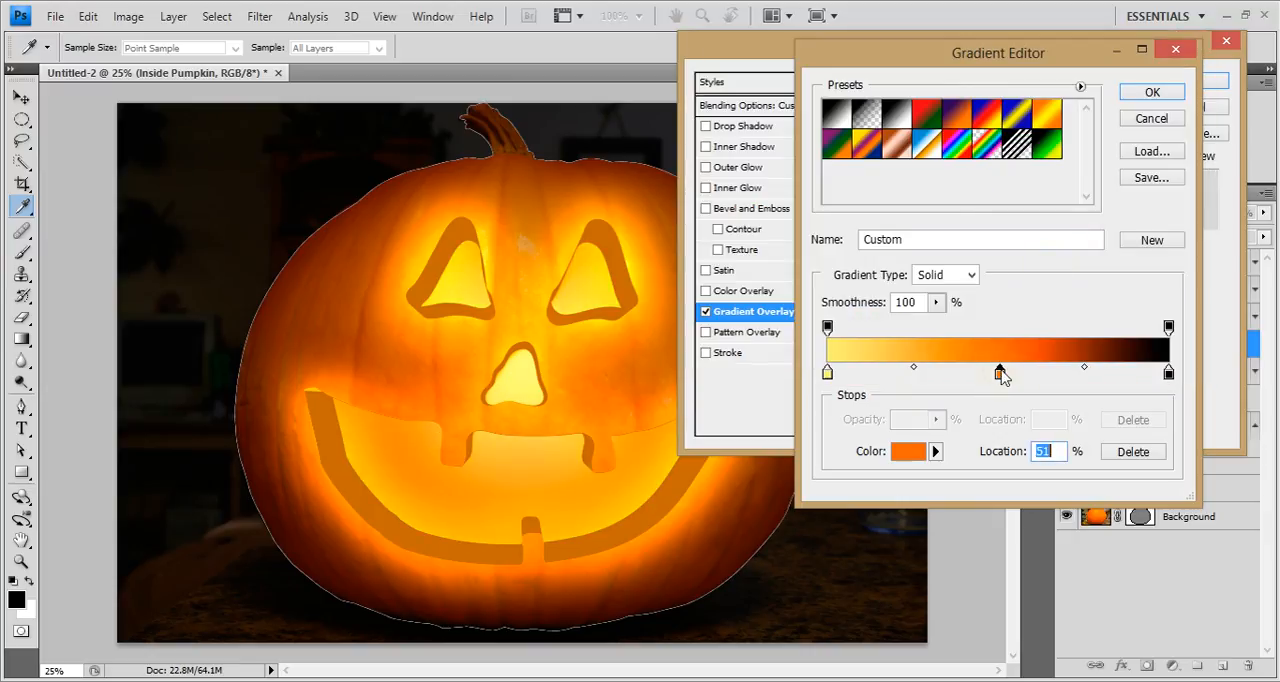
# Add a golden-yellow stop between the light yellow and orange stops, shift it toward the middle, and move the orange stop to 62%.
pyautogui.click(892, 376)
pyautogui.click(905, 451)
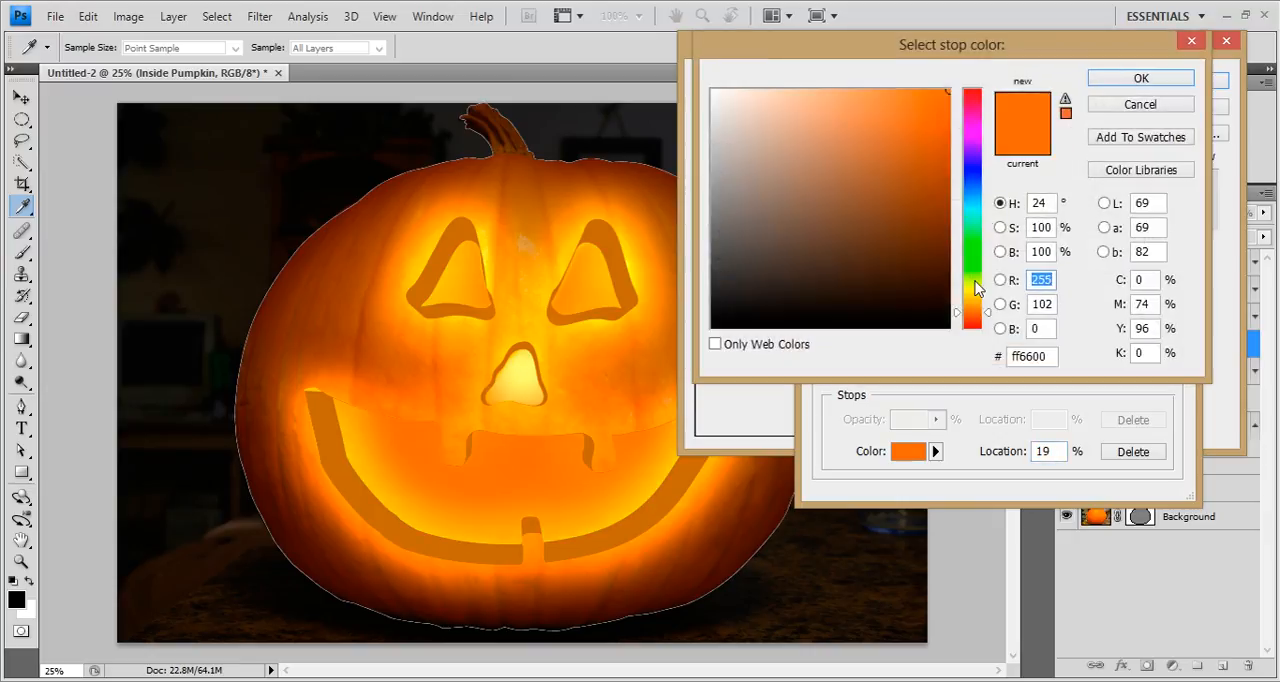
pyautogui.moveTo(975, 300); pyautogui.dragTo(975, 295)
pyautogui.click(1141, 80)
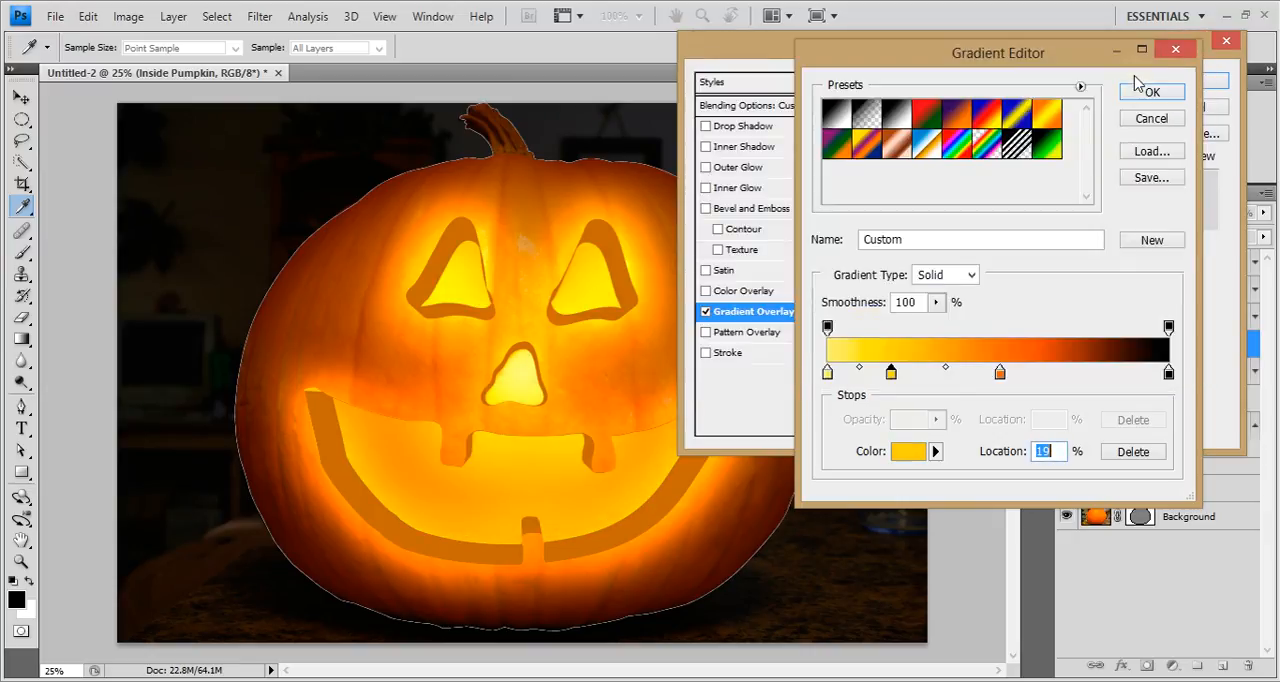
pyautogui.moveTo(889, 374); pyautogui.dragTo(923, 374)
pyautogui.moveTo(1003, 383); pyautogui.dragTo(1042, 376)
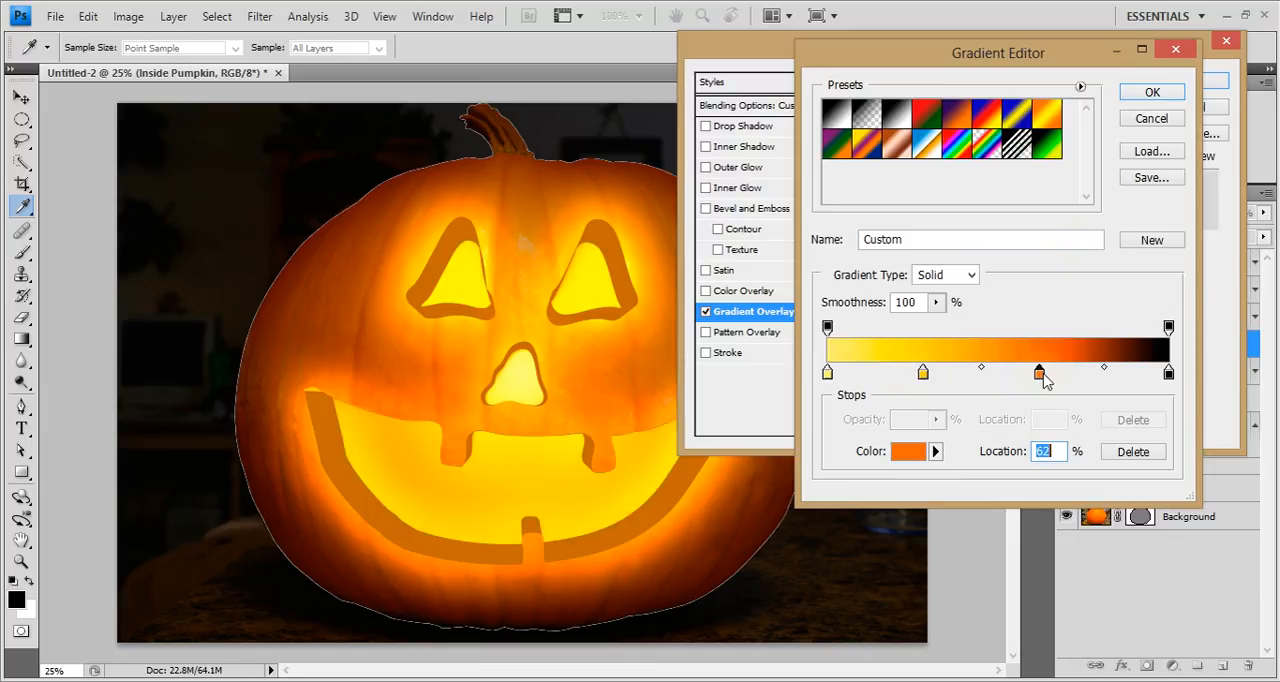
# Lighten the gradient's start stop to pale yellow (fff79a) and accept the edited gradient.
pyautogui.click(827, 373)
pyautogui.click(908, 451)
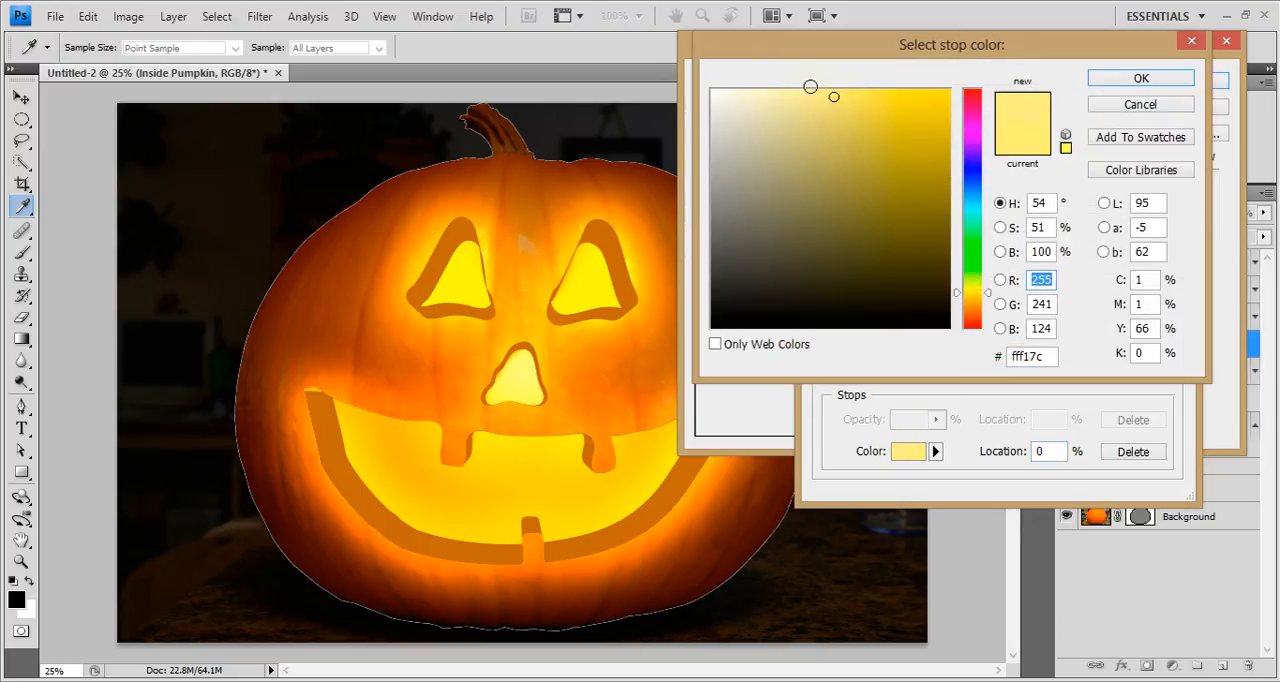
pyautogui.click(806, 91)
pyautogui.click(988, 288)
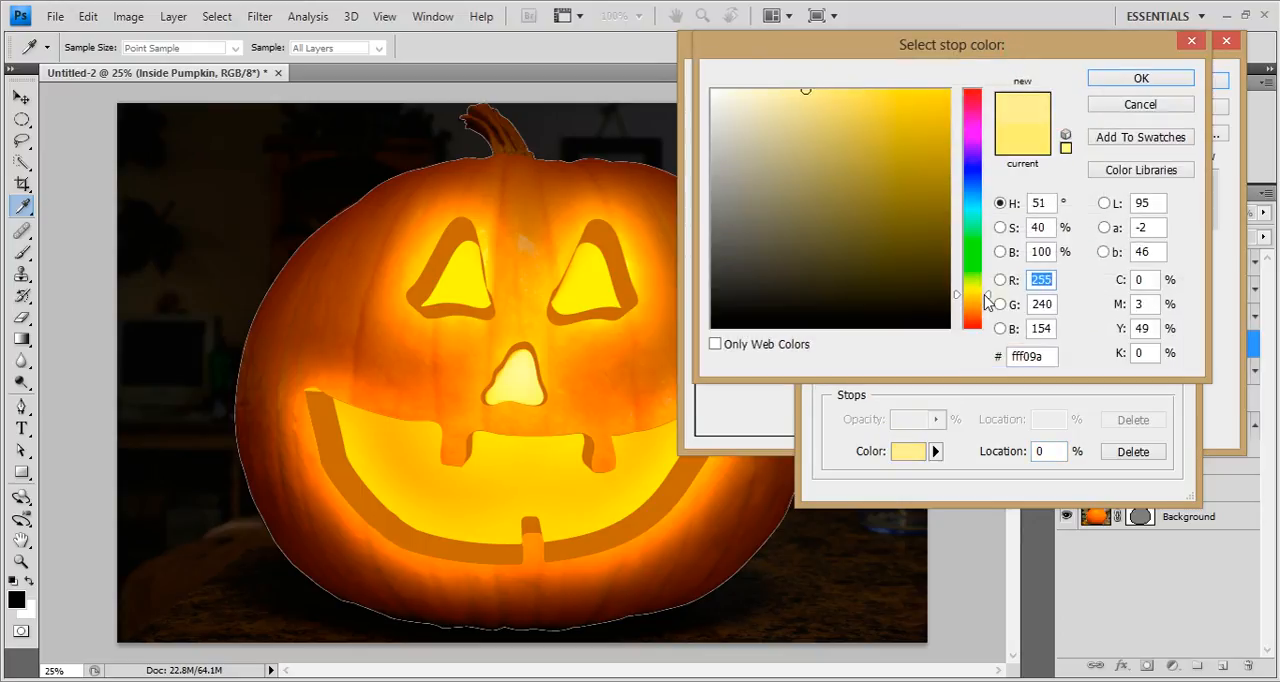
pyautogui.moveTo(988, 293); pyautogui.dragTo(990, 294)
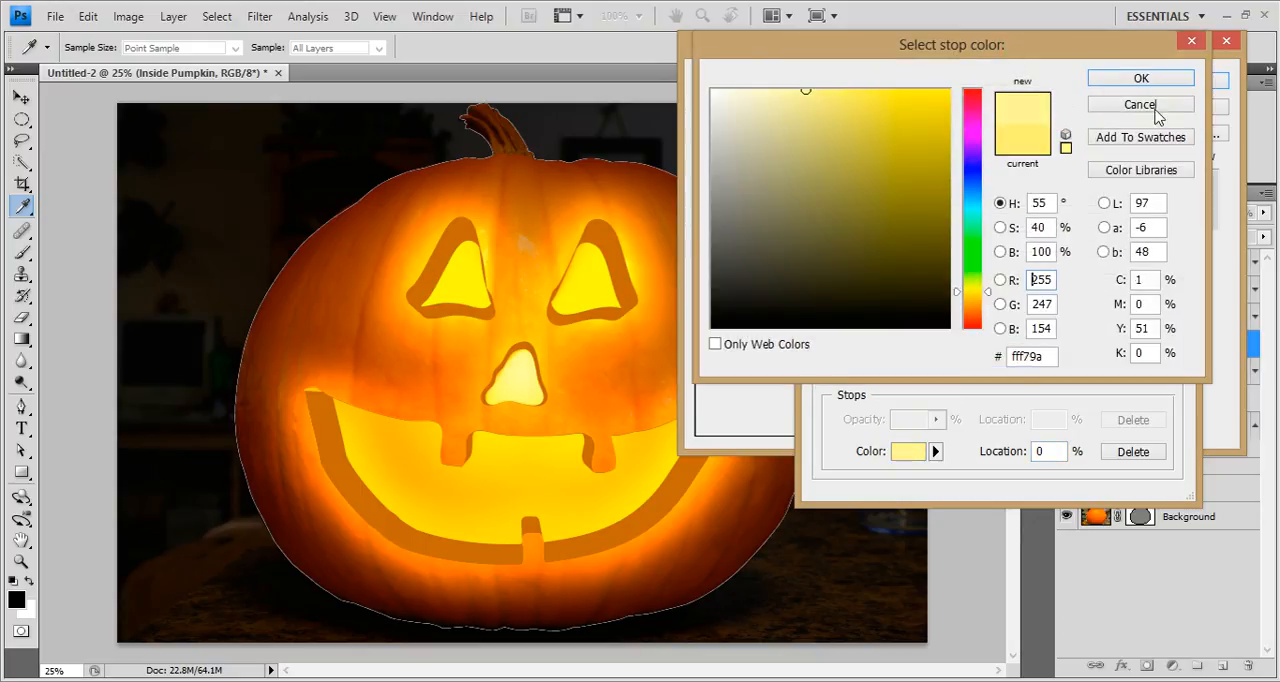
pyautogui.click(1184, 80)
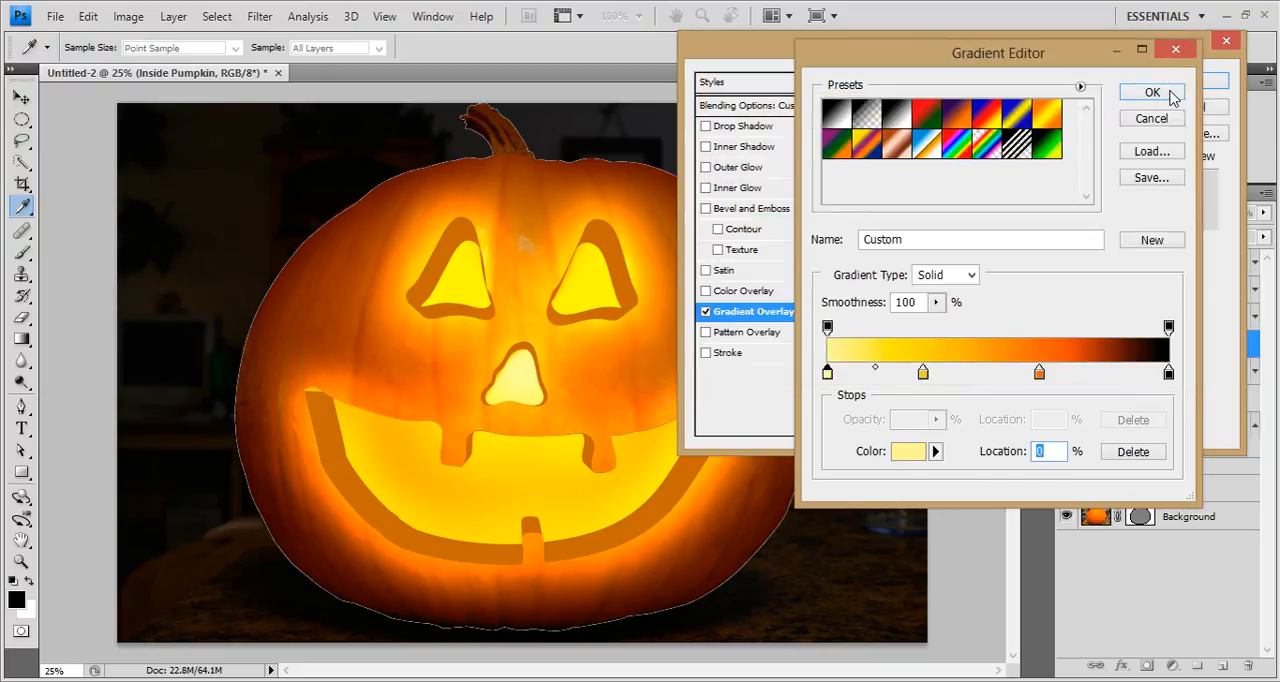
pyautogui.click(1155, 92)
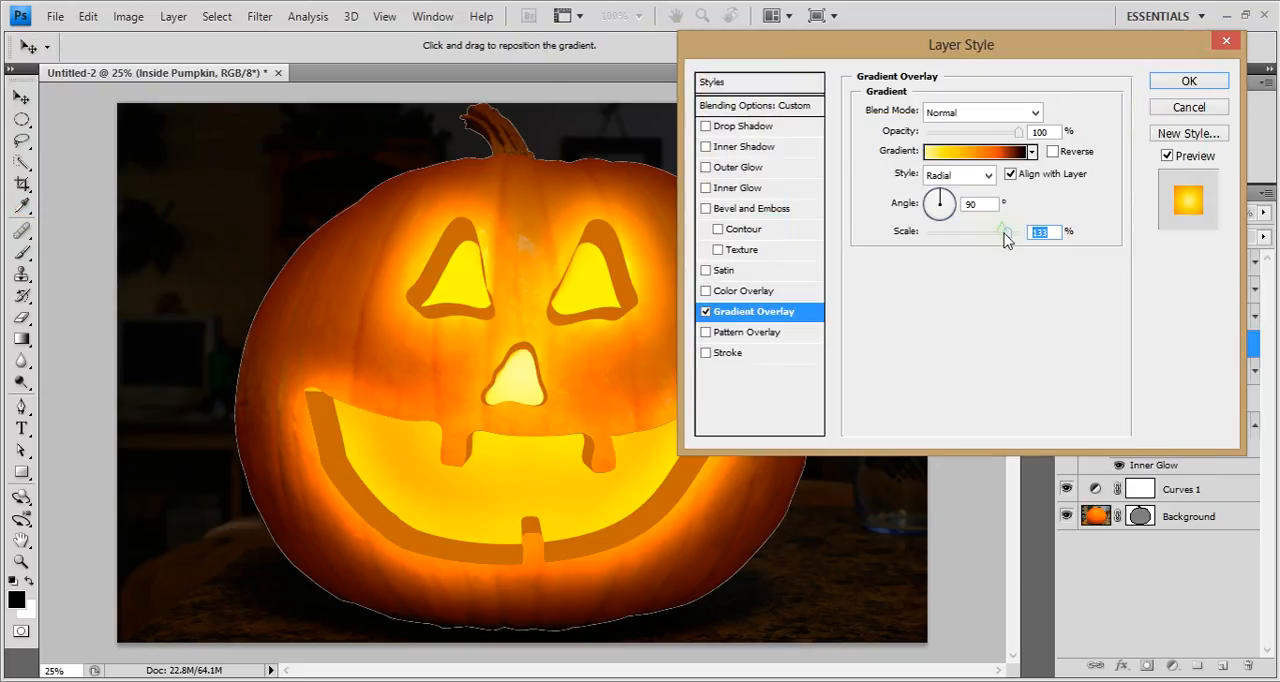
# Move the radial gradient's center down into the middle of the mouth and set its scale to about 110%.
pyautogui.moveTo(1005, 232); pyautogui.dragTo(980, 242)
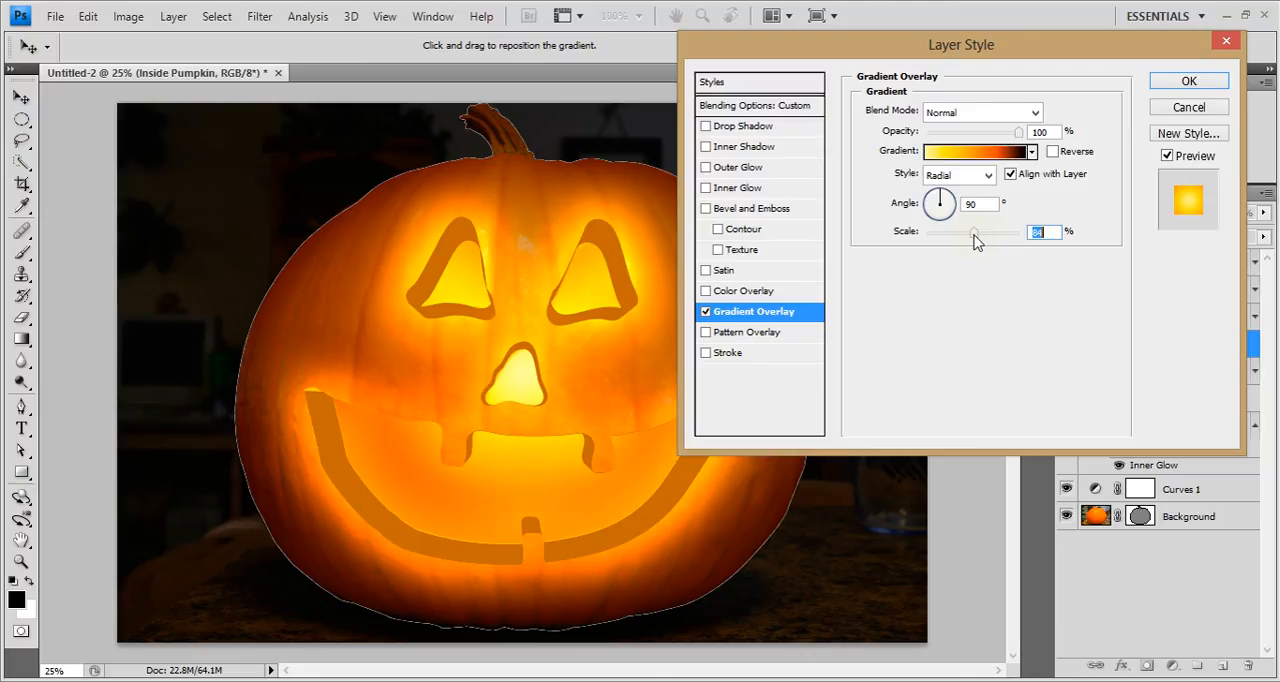
pyautogui.moveTo(518, 456); pyautogui.dragTo(527, 490)
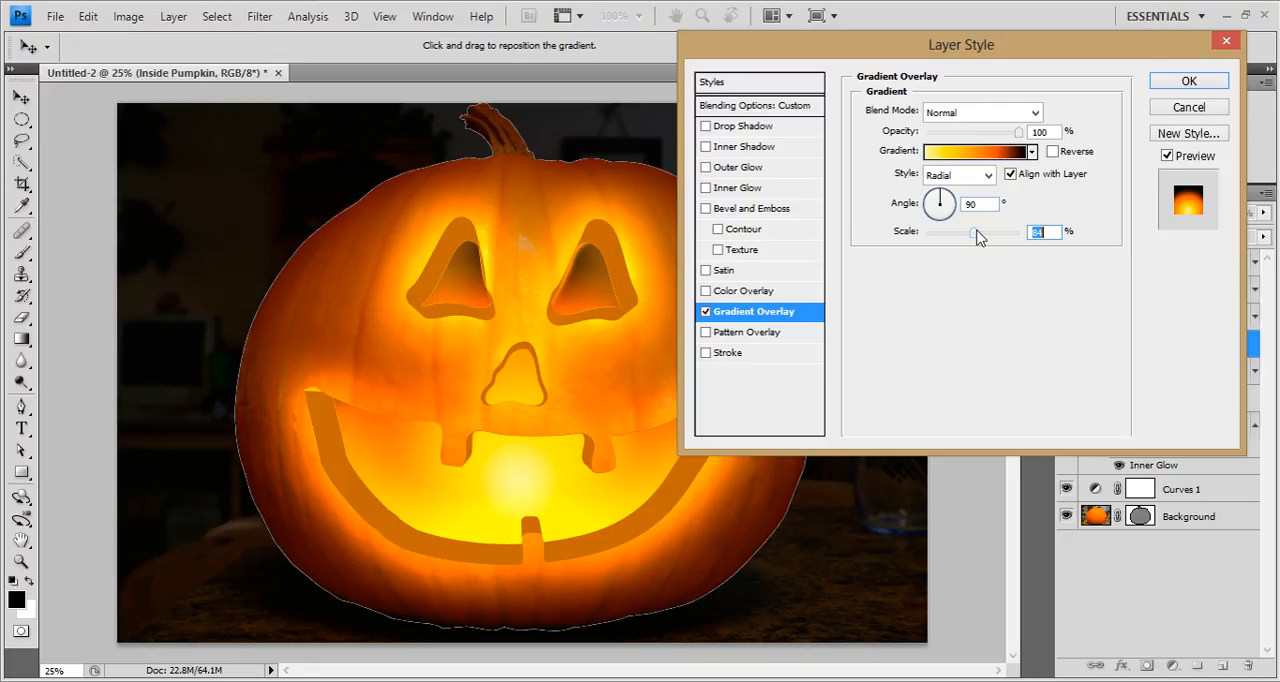
pyautogui.moveTo(978, 234); pyautogui.dragTo(991, 234)
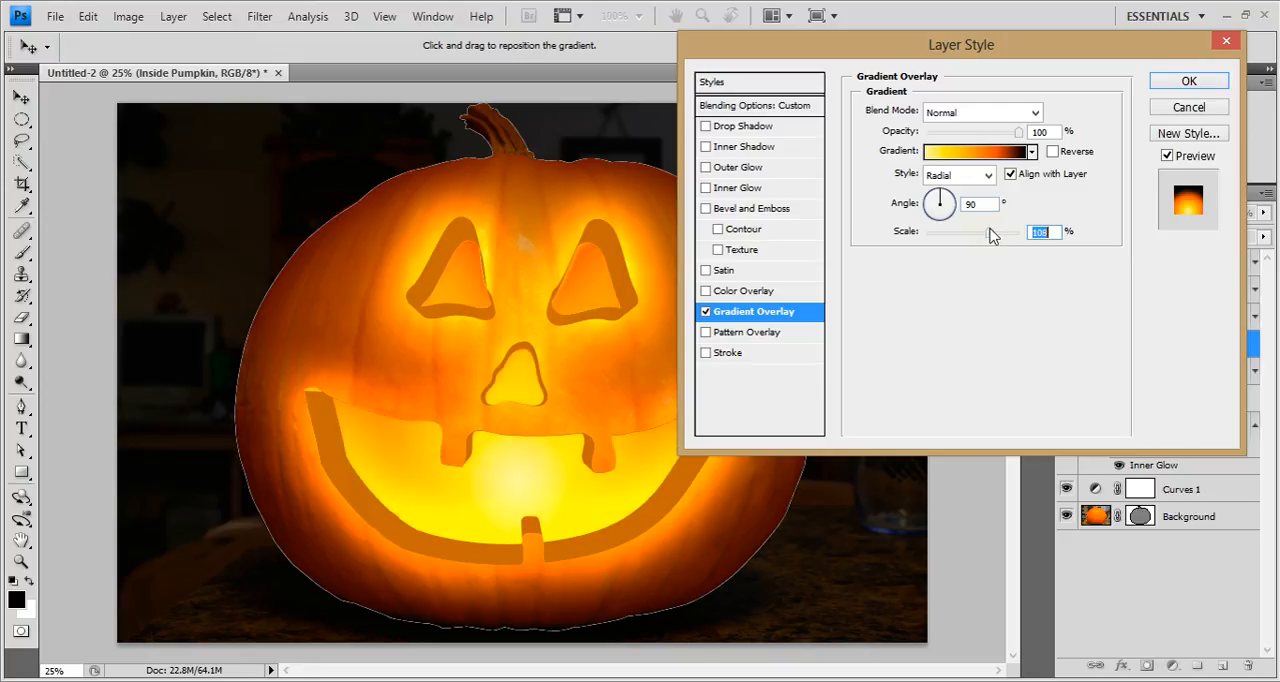
# Change the gradient's start stop to a slightly richer pale yellow and accept the edited gradient.
pyautogui.click(955, 152)
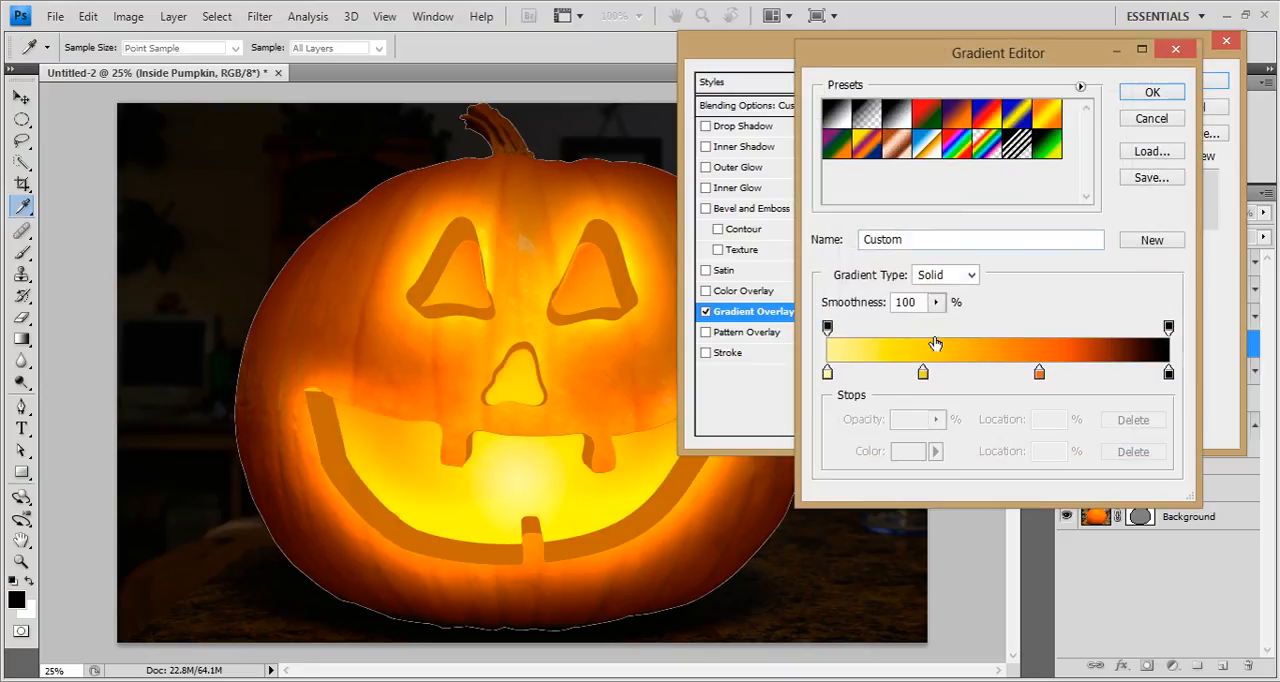
pyautogui.click(923, 373)
pyautogui.moveTo(923, 378)
pyautogui.mouseDown()
pyautogui.moveTo(961, 373)
pyautogui.moveTo(923, 373)
pyautogui.mouseUp()
pyautogui.click(827, 373)
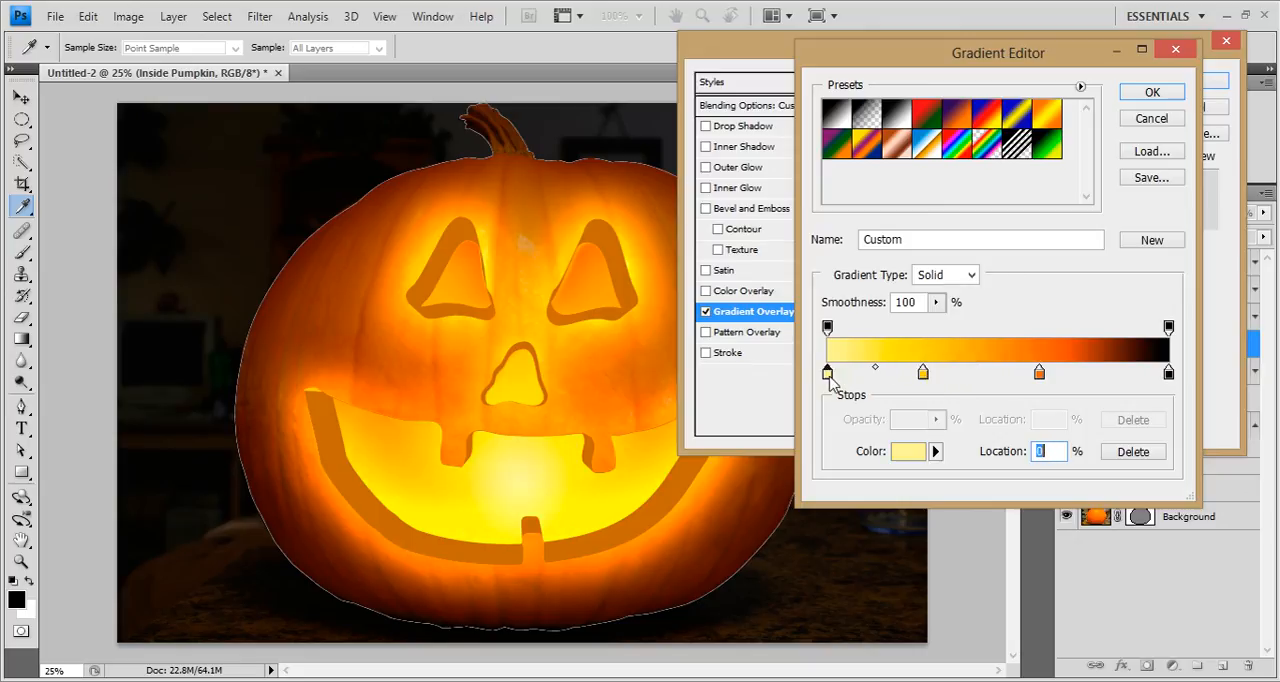
pyautogui.click(908, 451)
pyautogui.moveTo(760, 185); pyautogui.dragTo(713, 92)
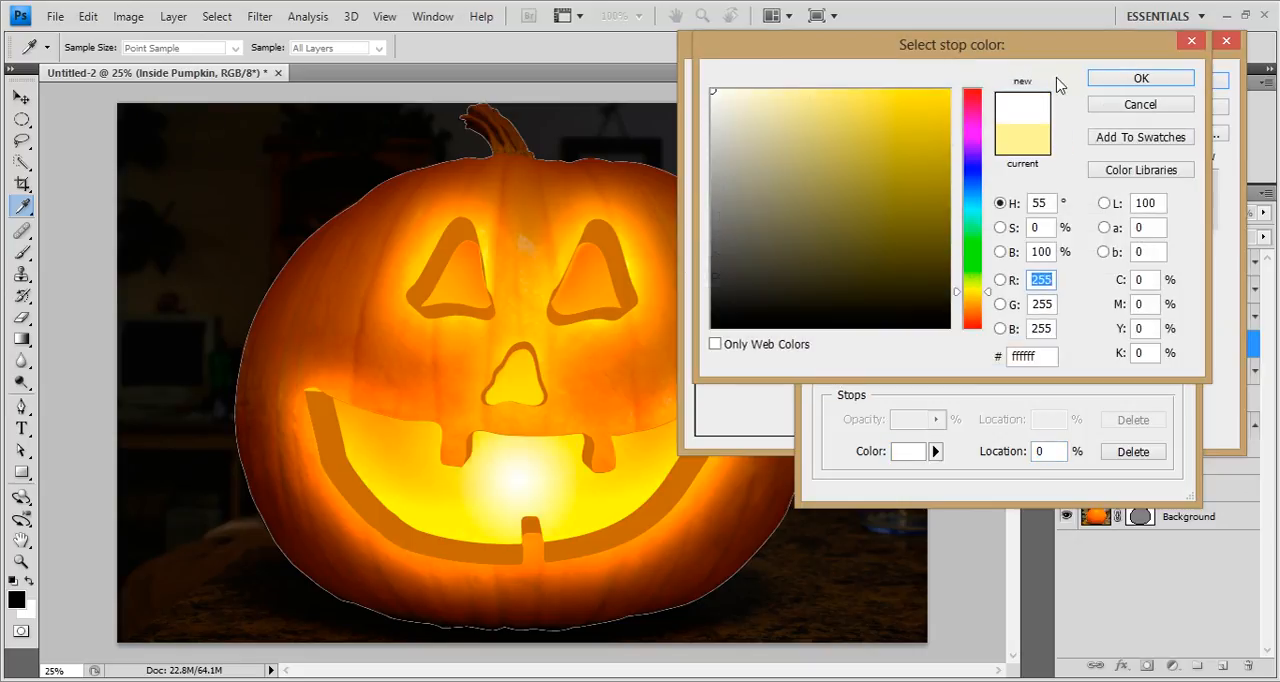
pyautogui.click(916, 100)
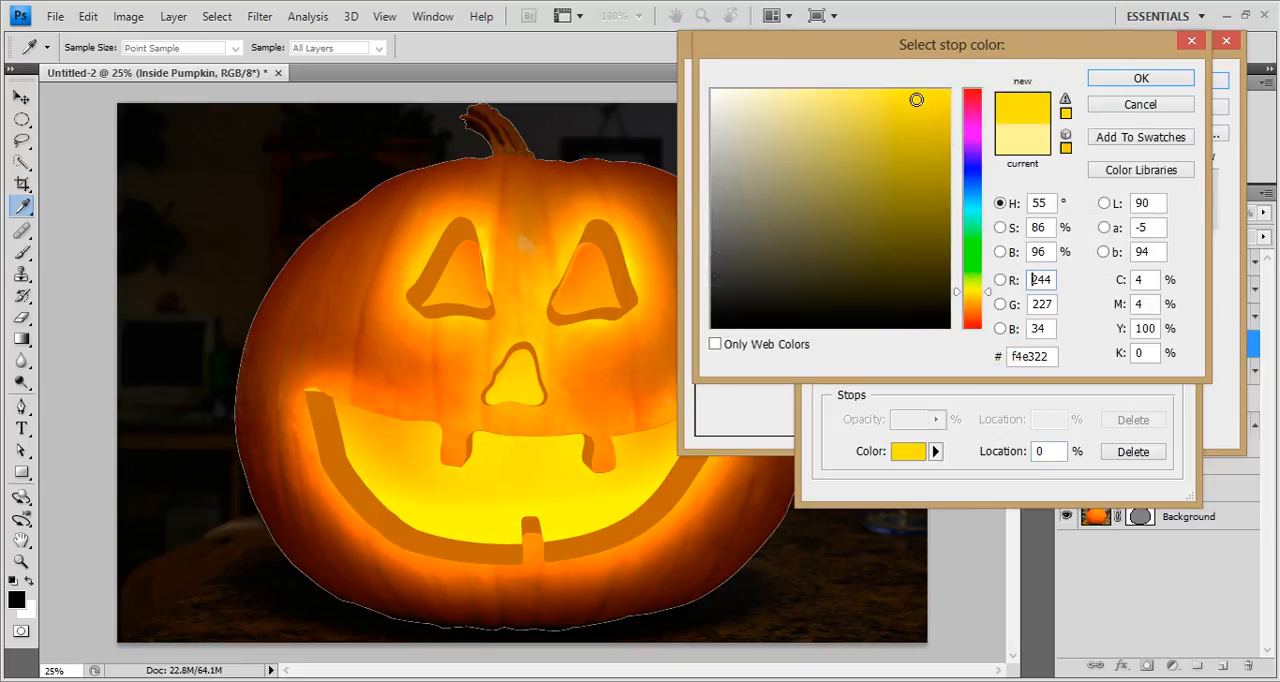
pyautogui.moveTo(916, 100); pyautogui.dragTo(841, 71)
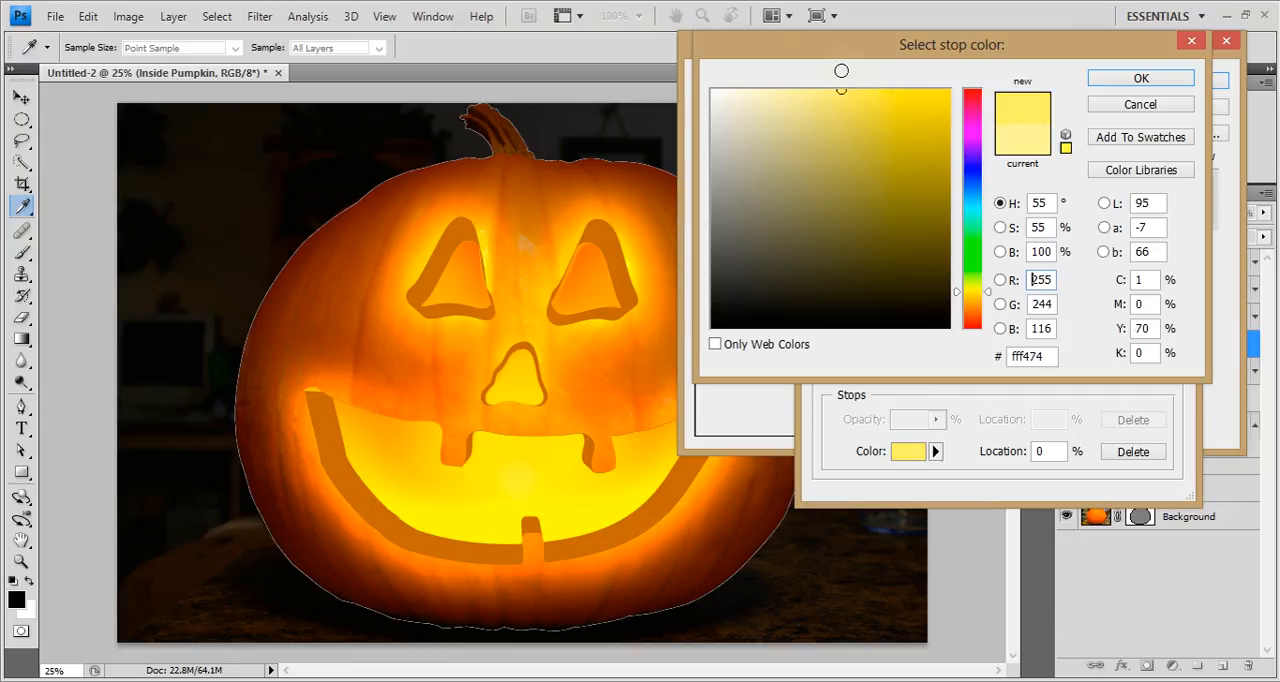
pyautogui.click(1186, 82)
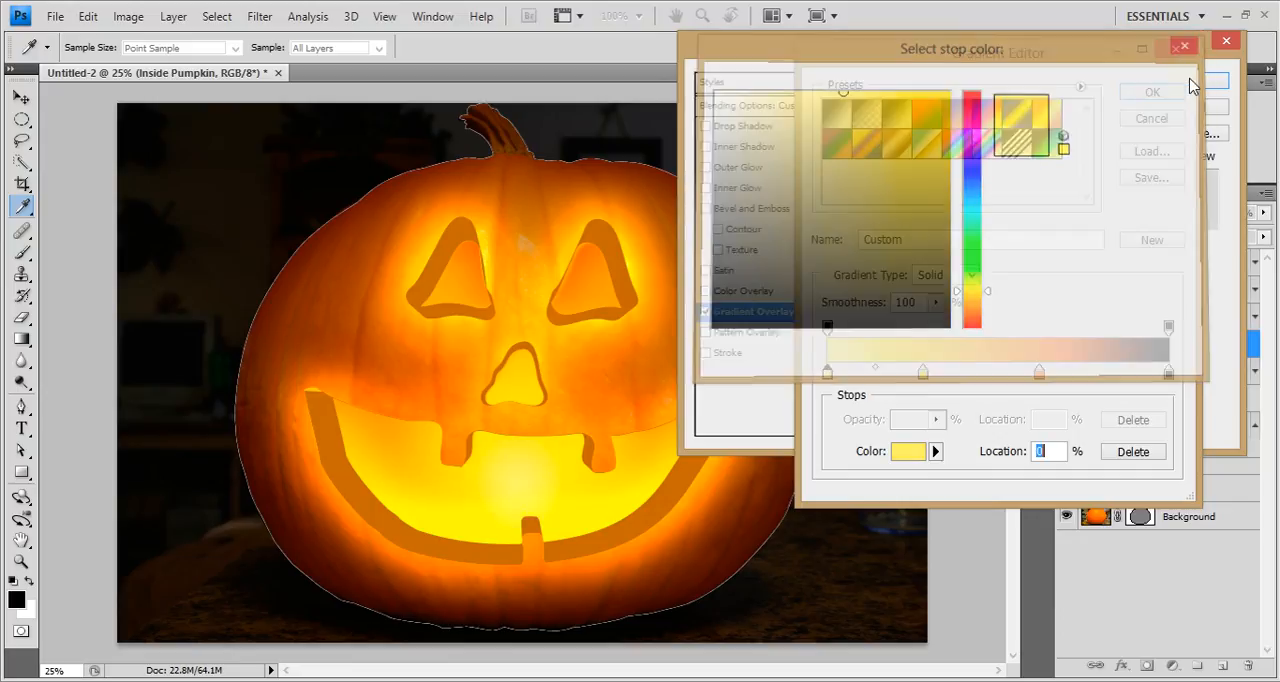
pyautogui.click(908, 451)
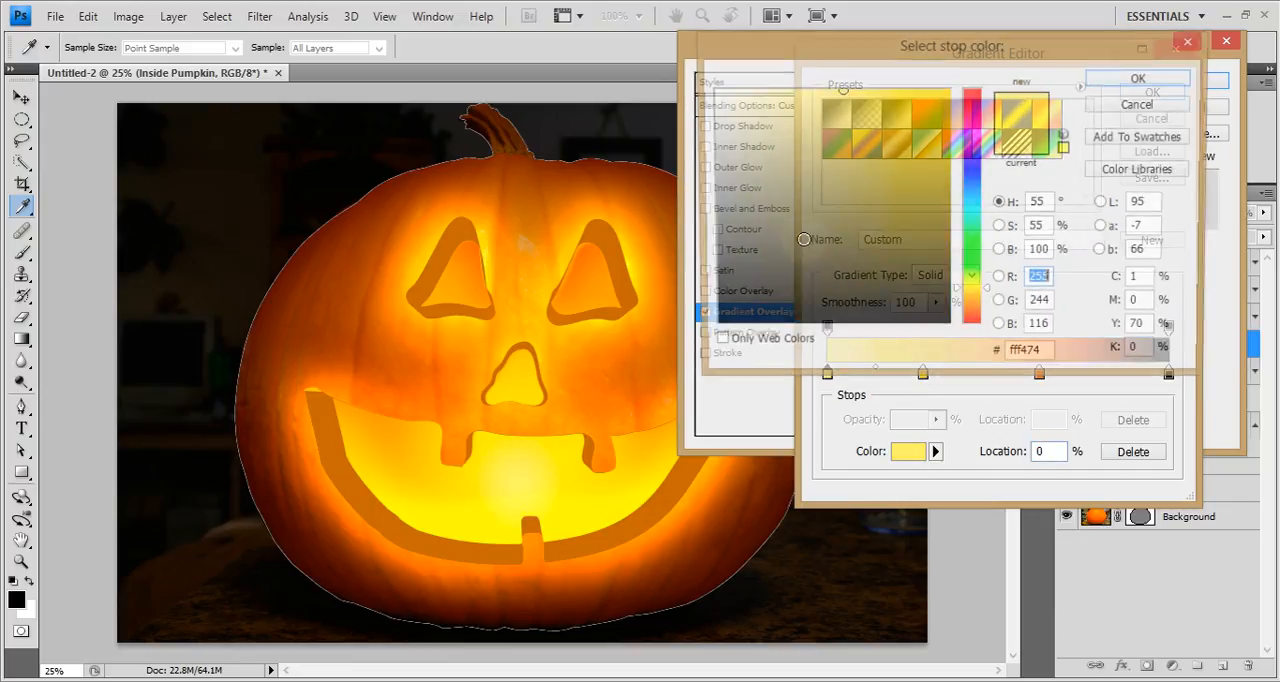
pyautogui.click(1120, 80)
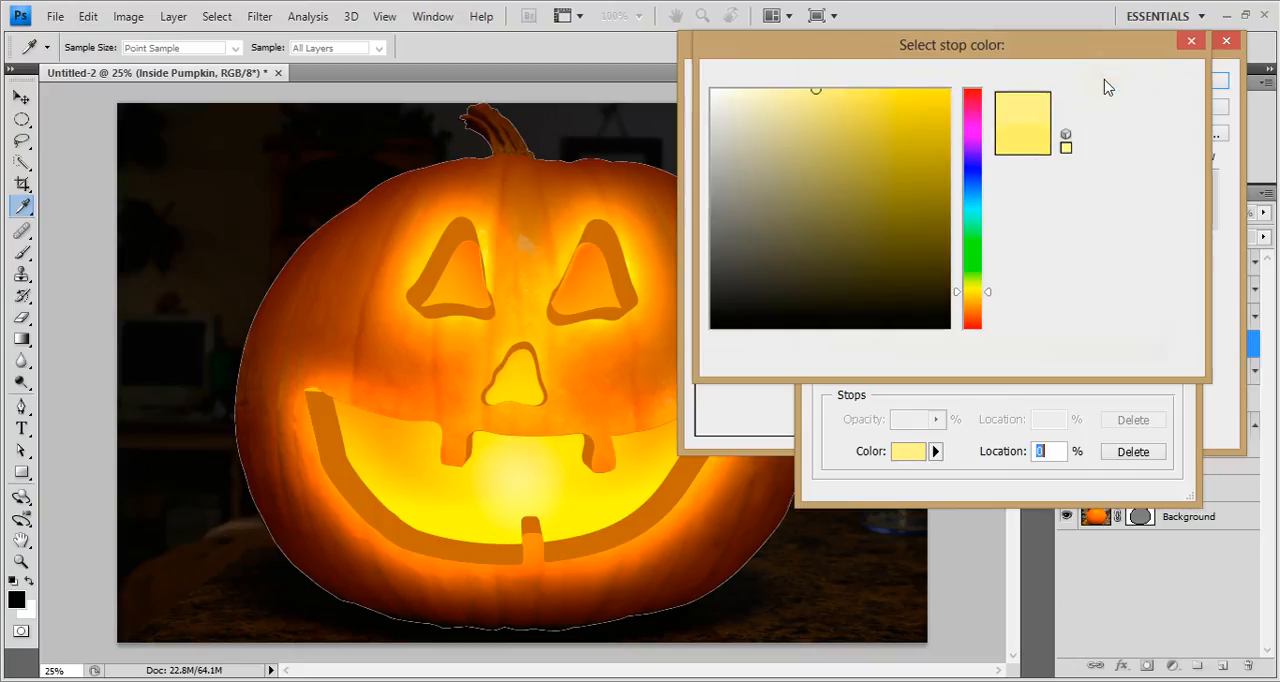
pyautogui.click(1150, 84)
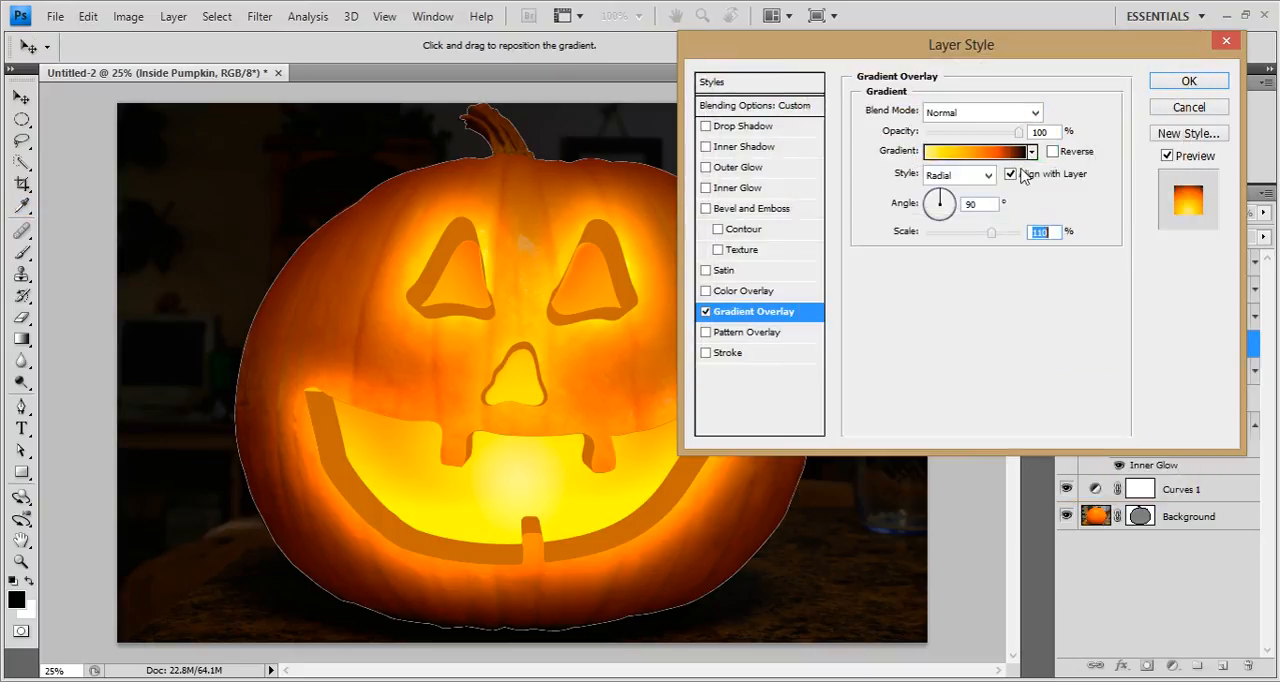
# Set the gradient overlay's scale to 131%, accept the layer style, and collapse the Inside Pumpkin layer's effects list.
pyautogui.moveTo(995, 238); pyautogui.dragTo(1003, 240)
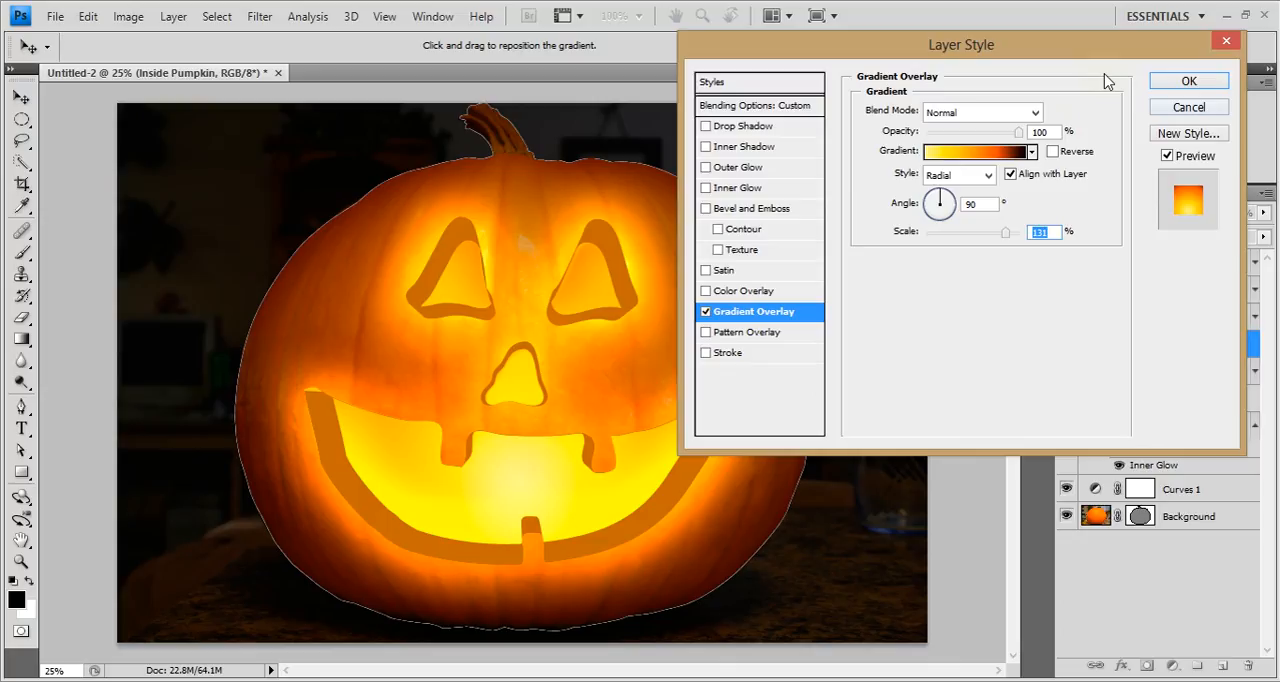
pyautogui.click(1183, 83)
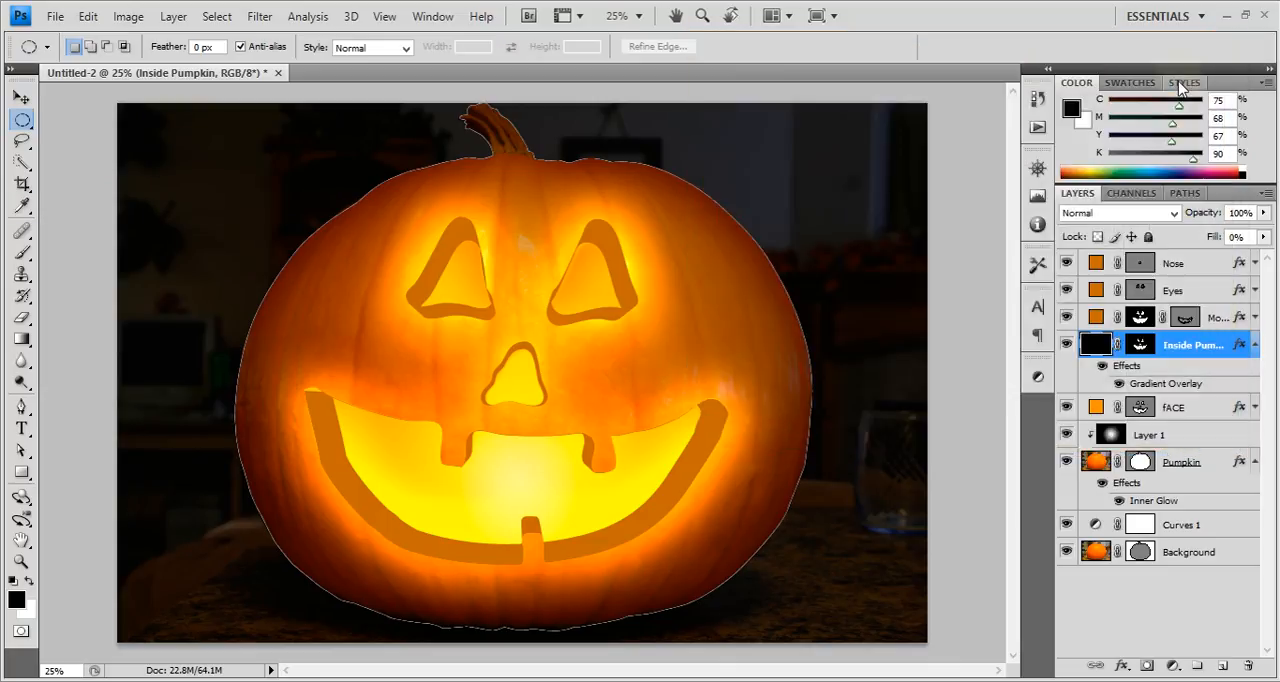
pyautogui.click(1255, 345)
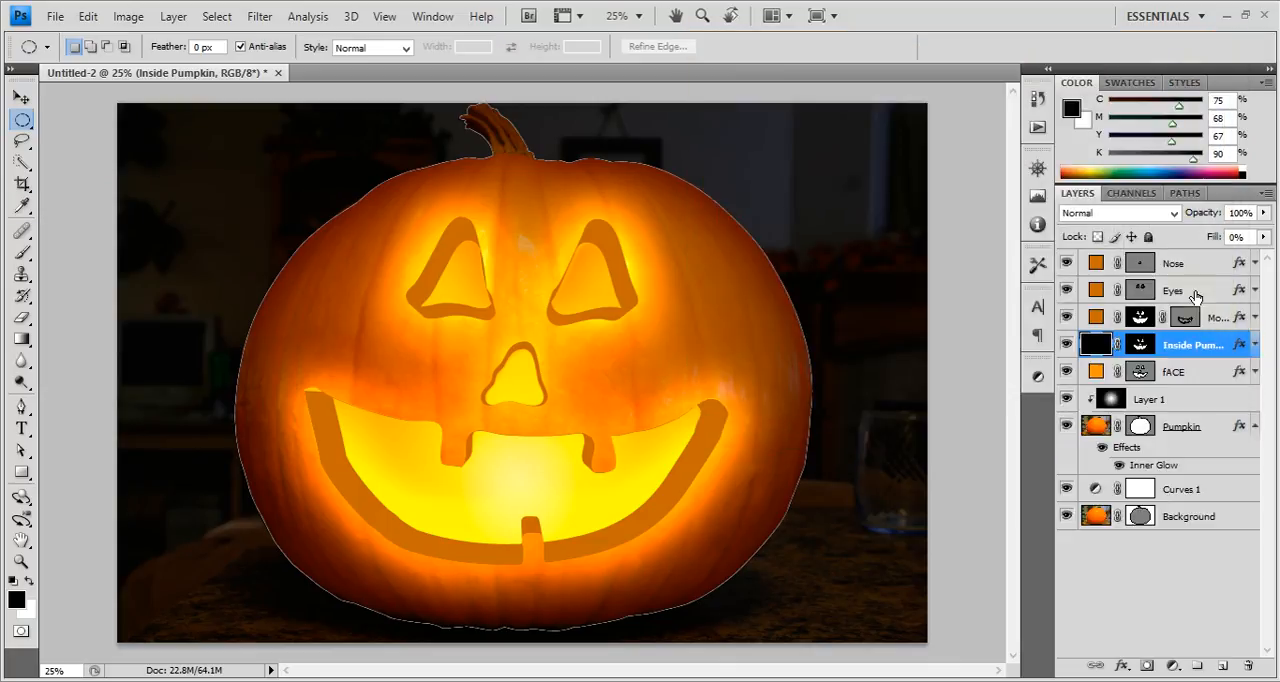
# Recolor the Eyes fill layer to yellow-orange (ffb10a), sampled from the glow just below the eye on the pumpkin.
pyautogui.click(1190, 293)
pyautogui.click(1066, 292)
pyautogui.click(1067, 294)
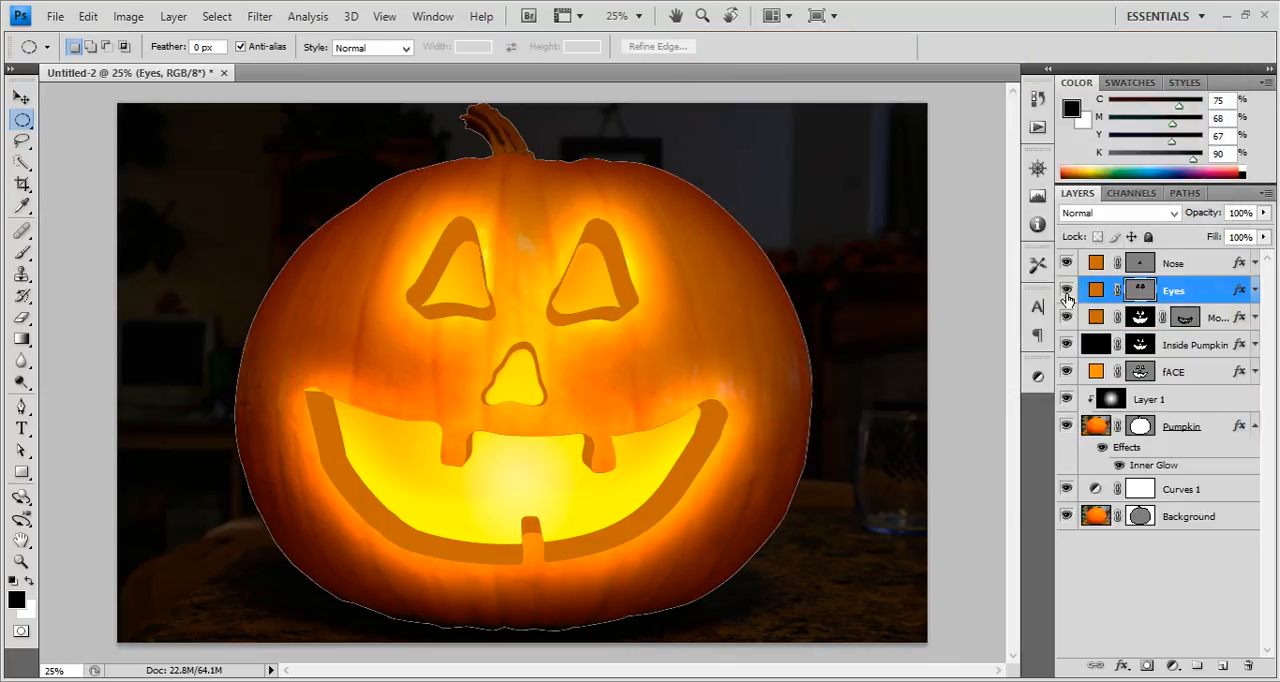
pyautogui.click(1067, 294)
pyautogui.click(1067, 294)
pyautogui.press('i')
pyautogui.doubleClick(1094, 290)
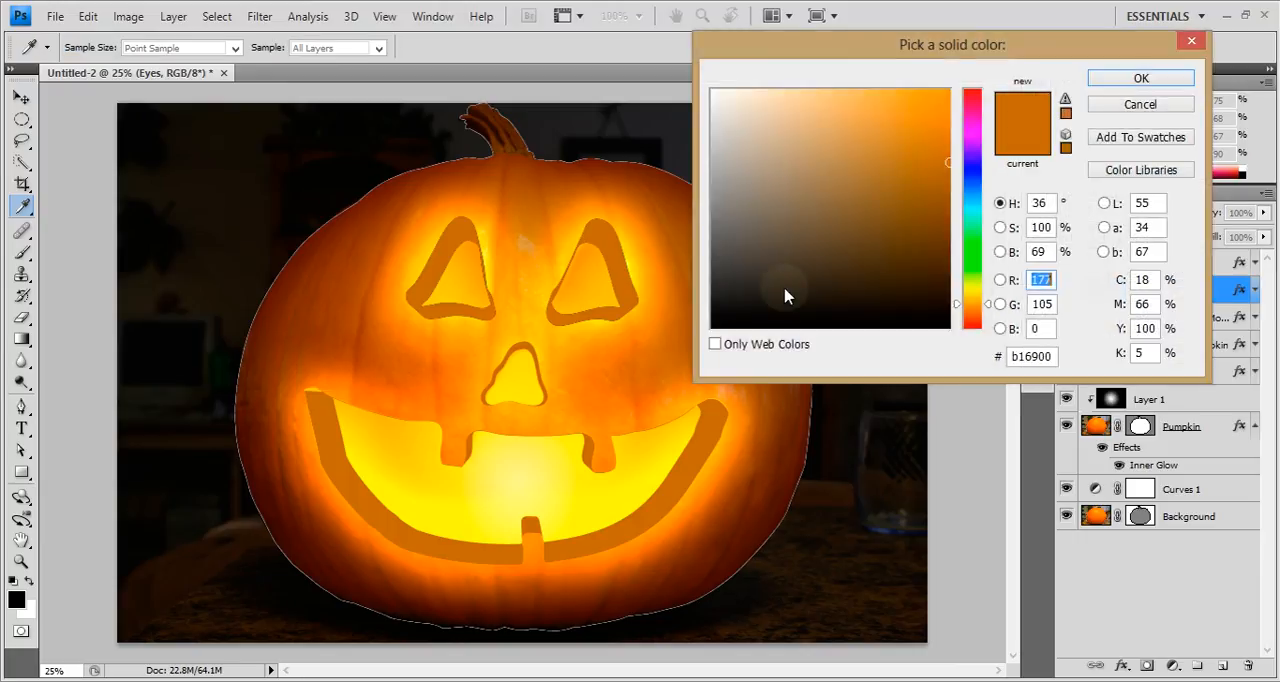
pyautogui.click(585, 324)
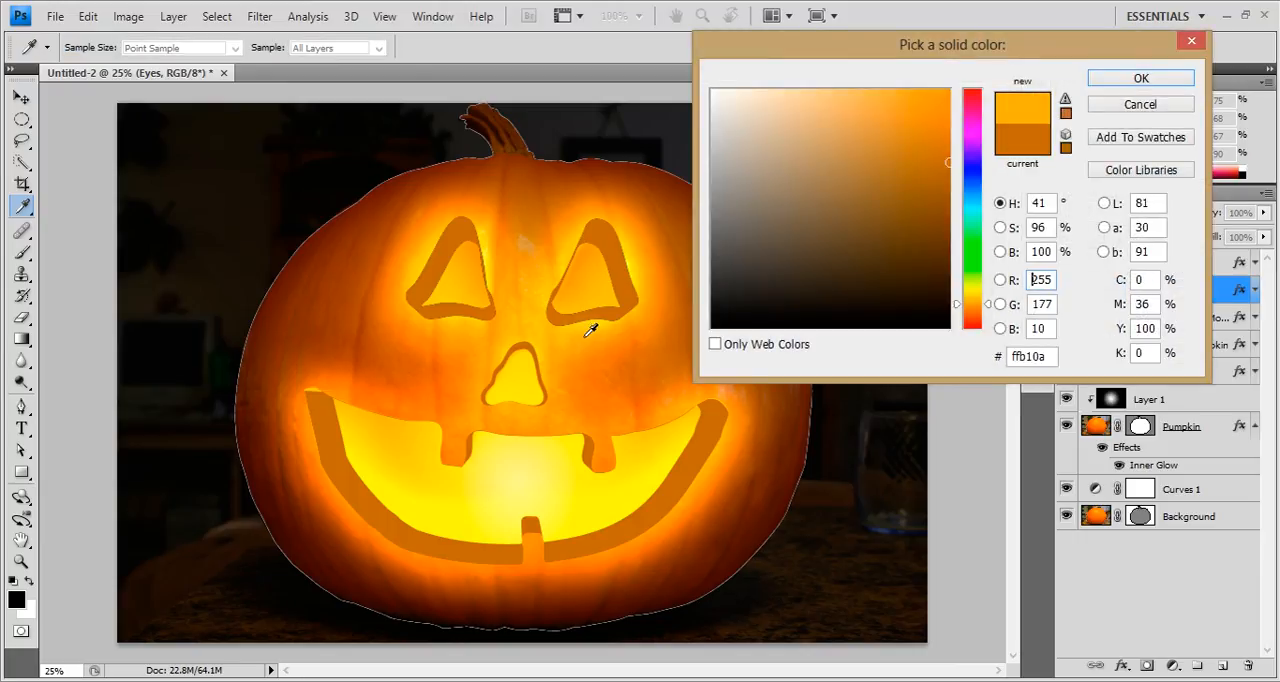
pyautogui.click(1120, 82)
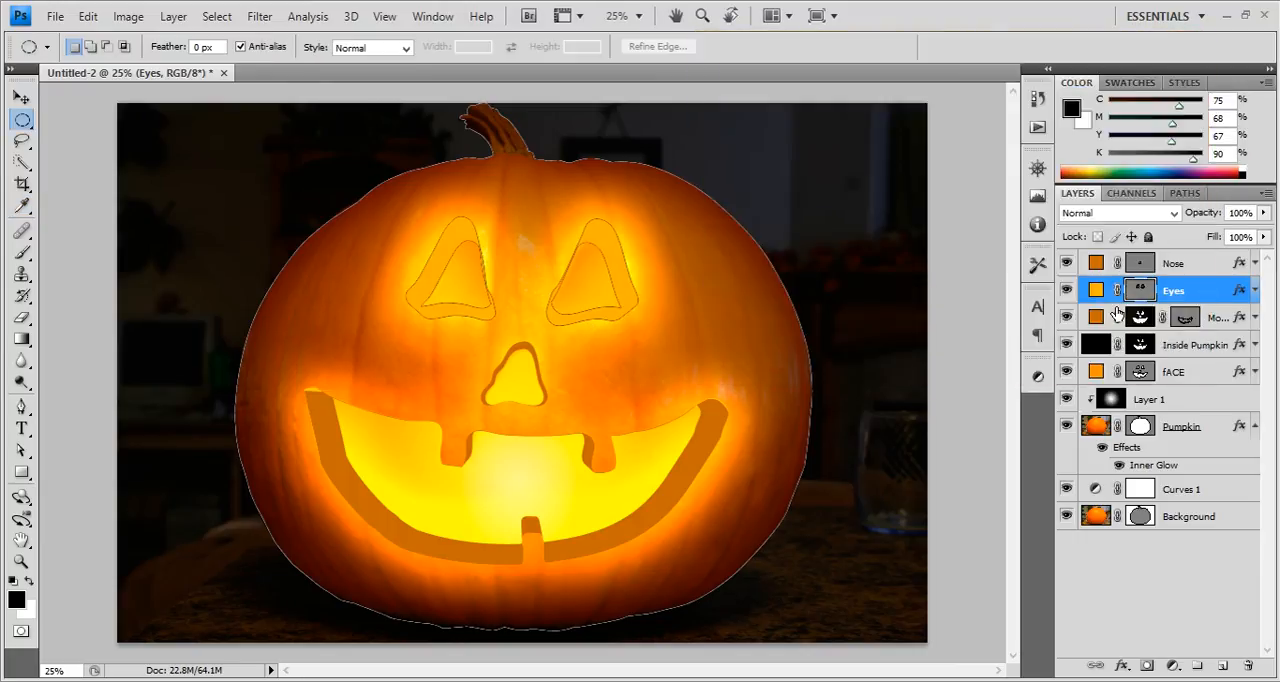
# Recolor the Nose and Mouth fill layers to the same yellow-orange (ffb10a), sampled from the carved eye edge.
pyautogui.doubleClick(1096, 262)
pyautogui.click(600, 230)
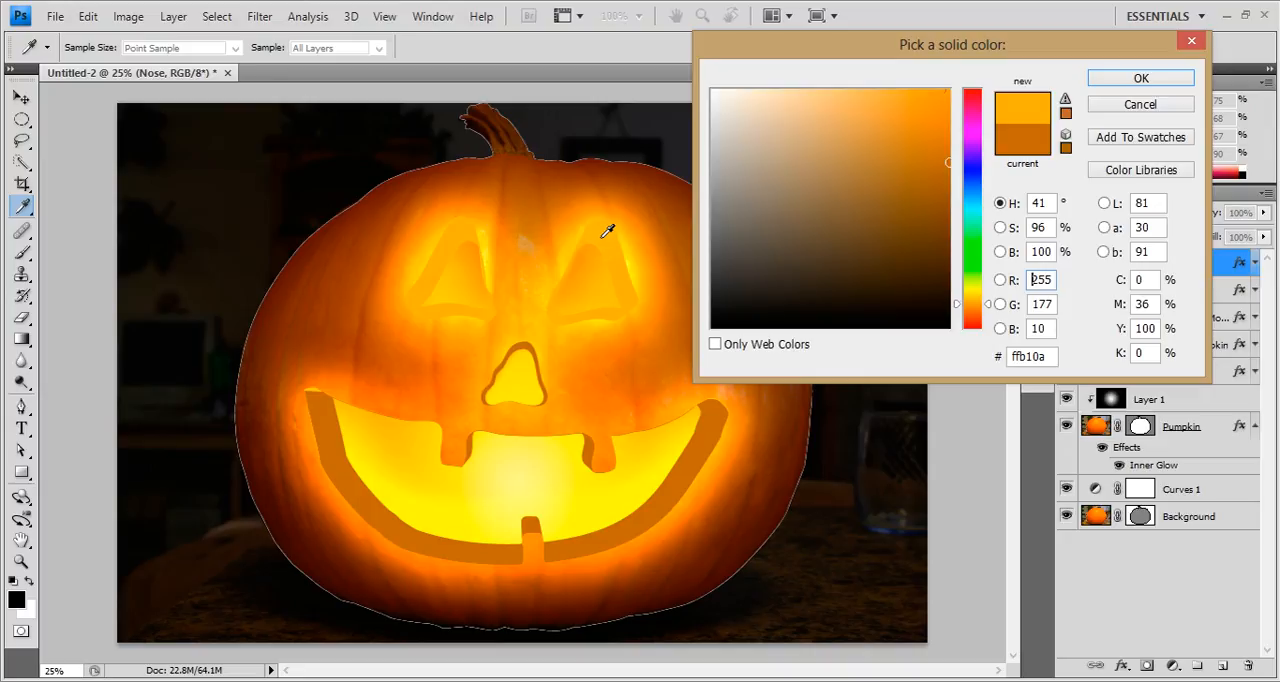
pyautogui.click(1122, 80)
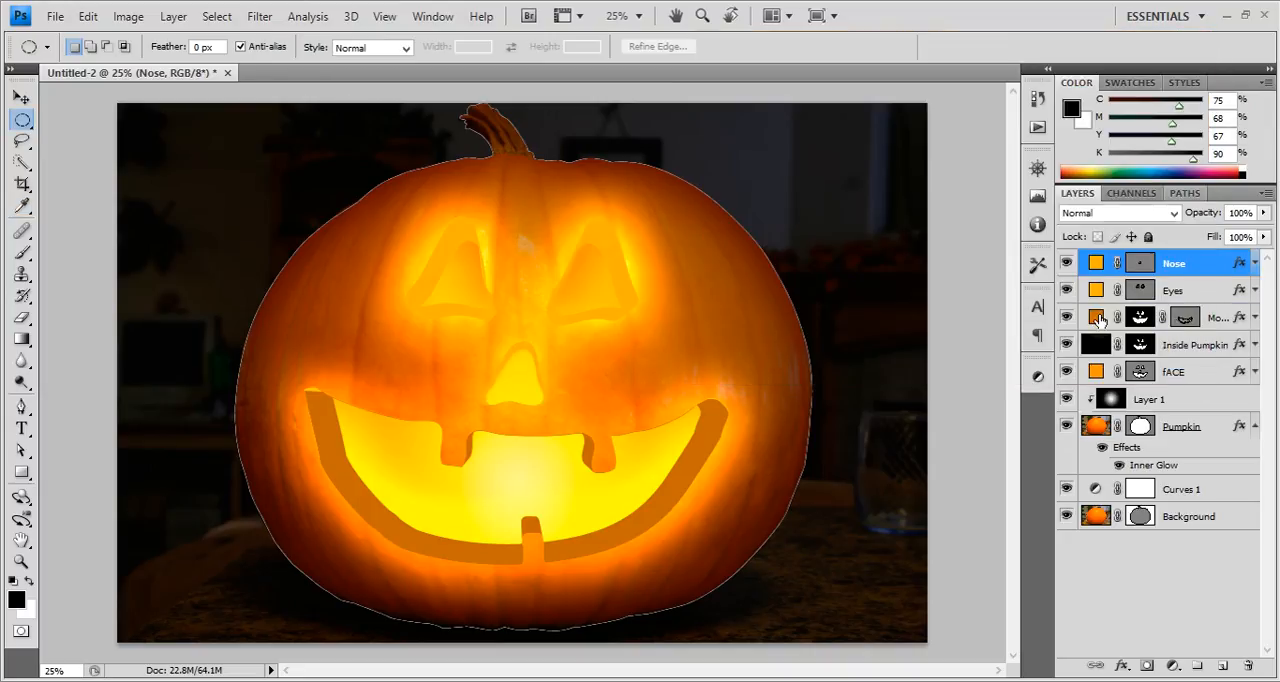
pyautogui.doubleClick(1098, 318)
pyautogui.click(606, 228)
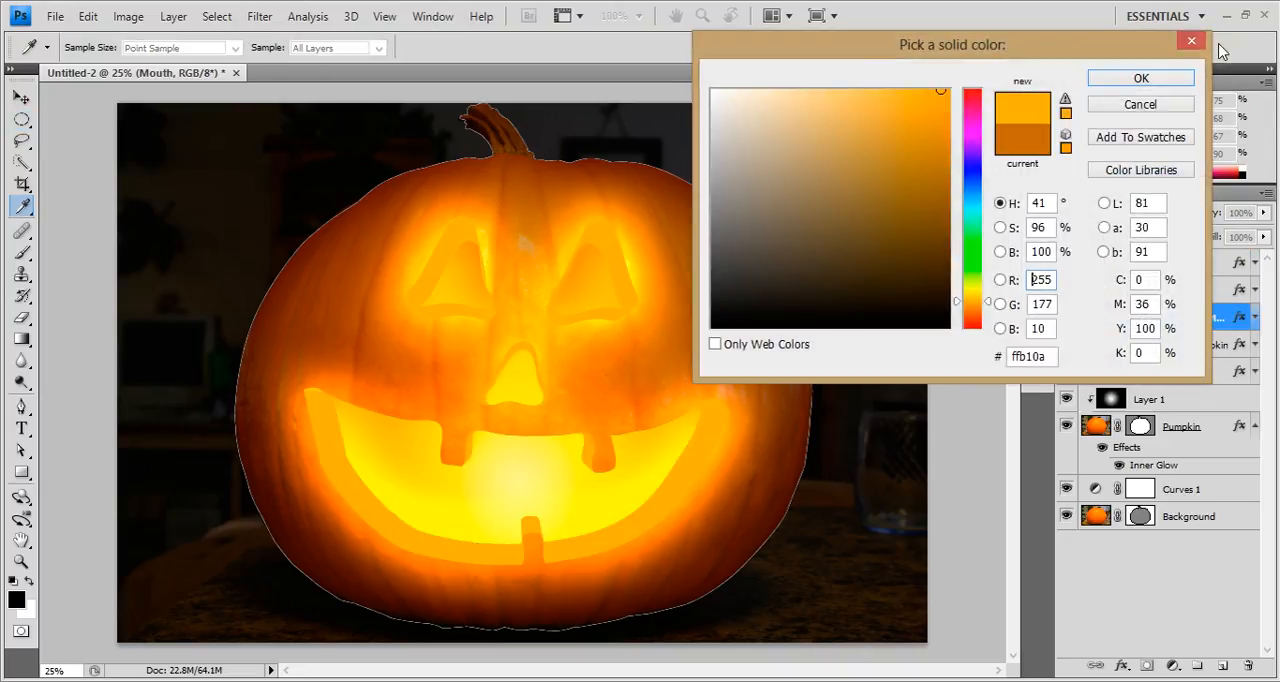
pyautogui.click(1141, 80)
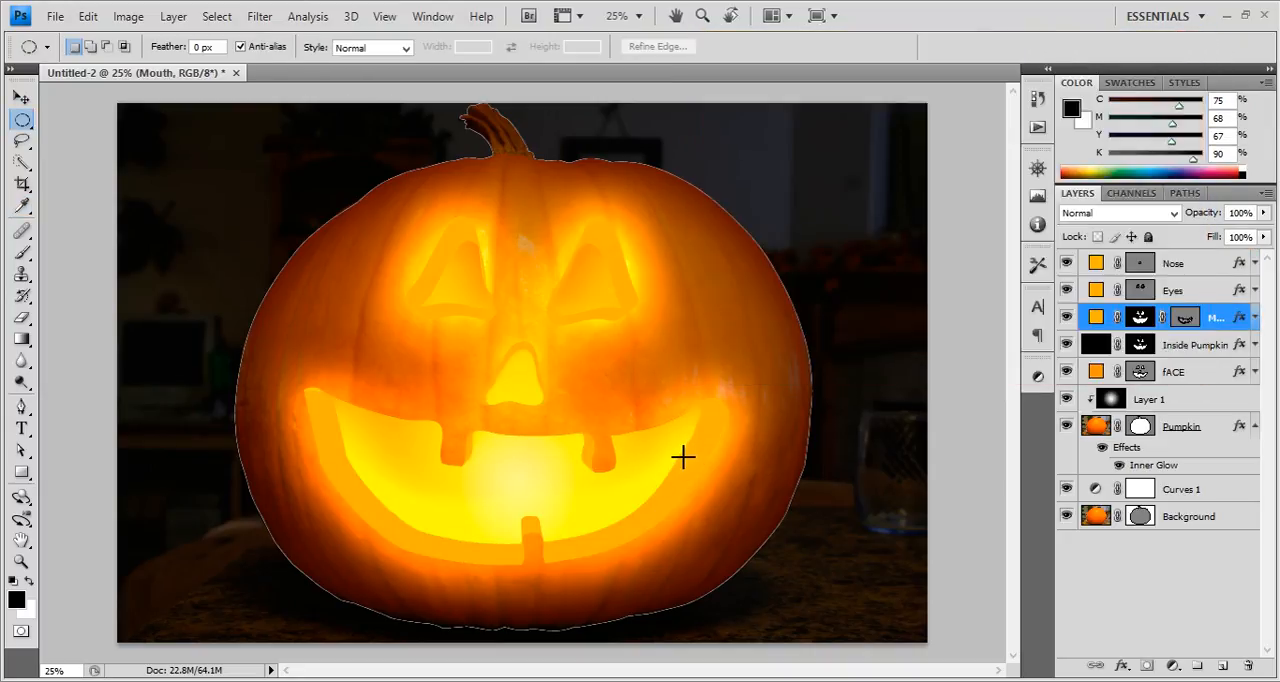
# Create a new layer group at the top of the layer stack and name it Lighting.
pyautogui.press('b')
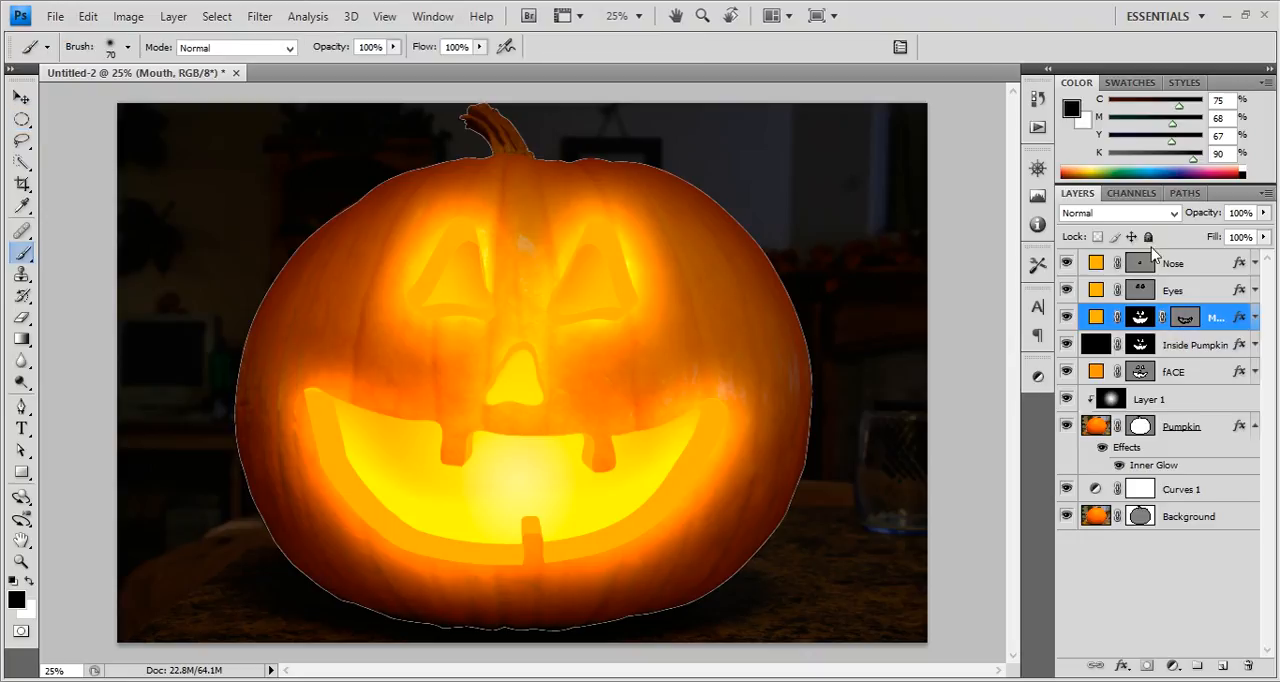
pyautogui.click(1207, 270)
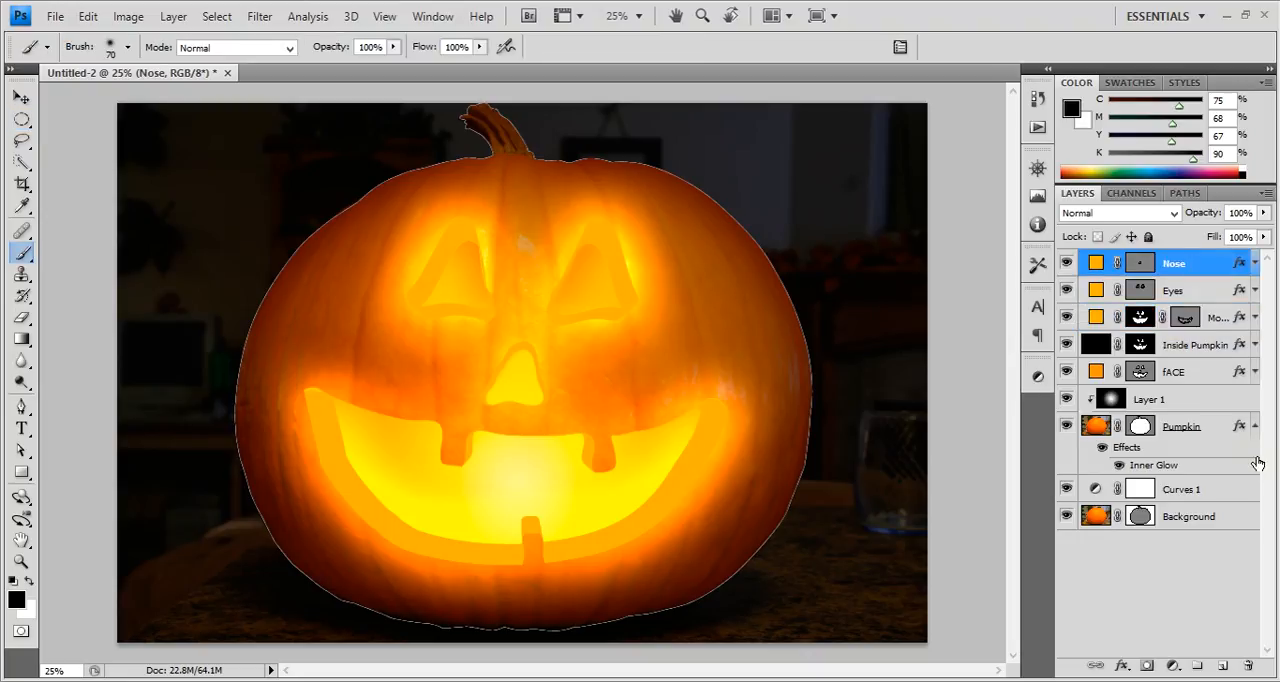
pyautogui.click(1196, 668)
pyautogui.doubleClick(1140, 261)
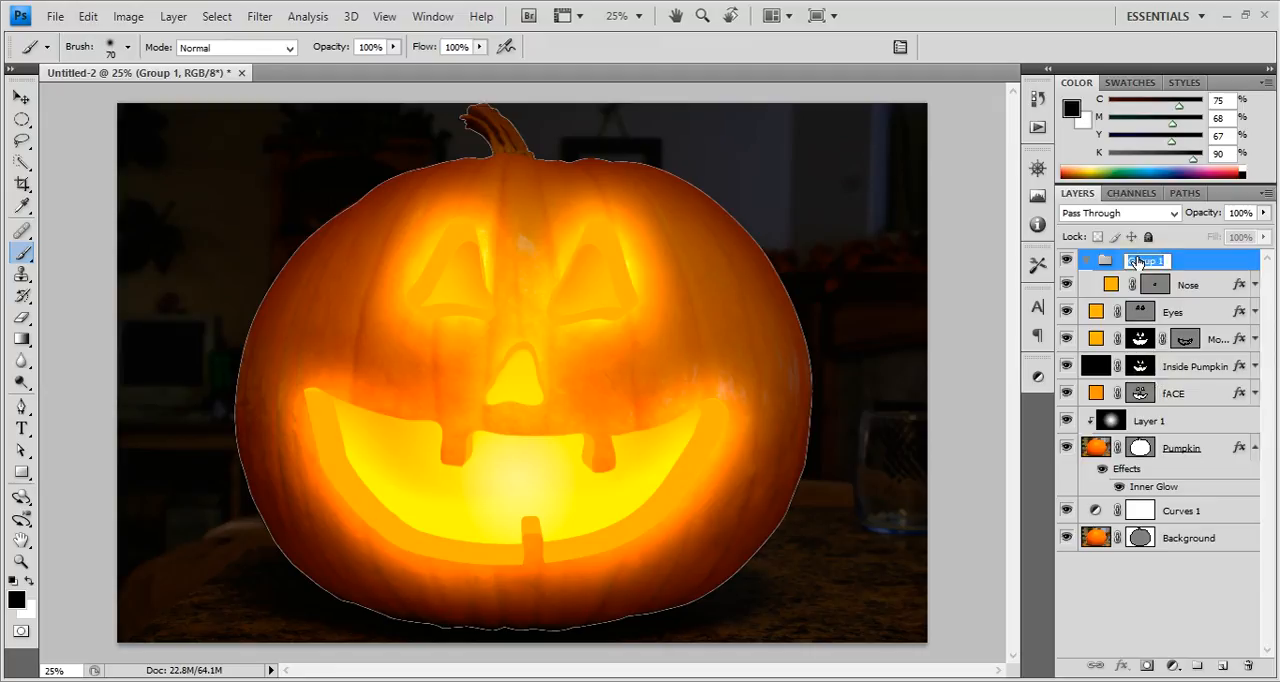
pyautogui.write('Lighting')
pyautogui.press('Return')
# Add a layer named Light in the Lighting group with Color Dodge blending, clear the pumpkin outline, and fill the layer with black.
pyautogui.click(1220, 664)
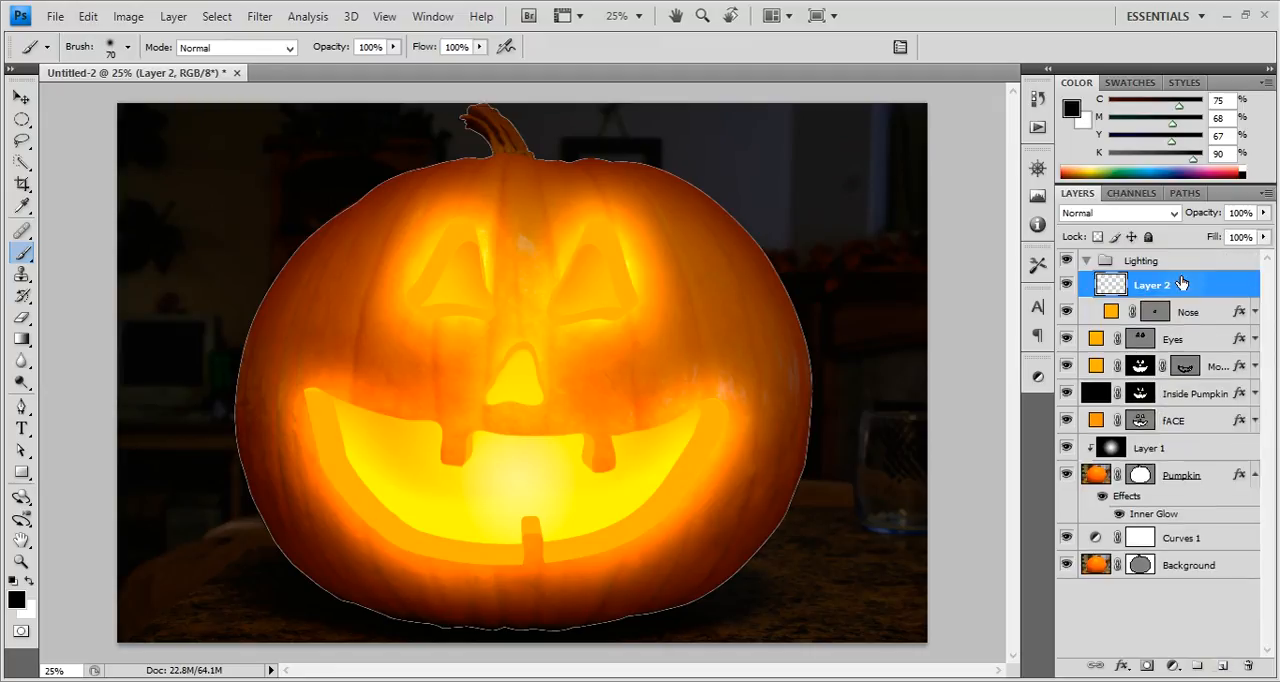
pyautogui.click(1133, 214)
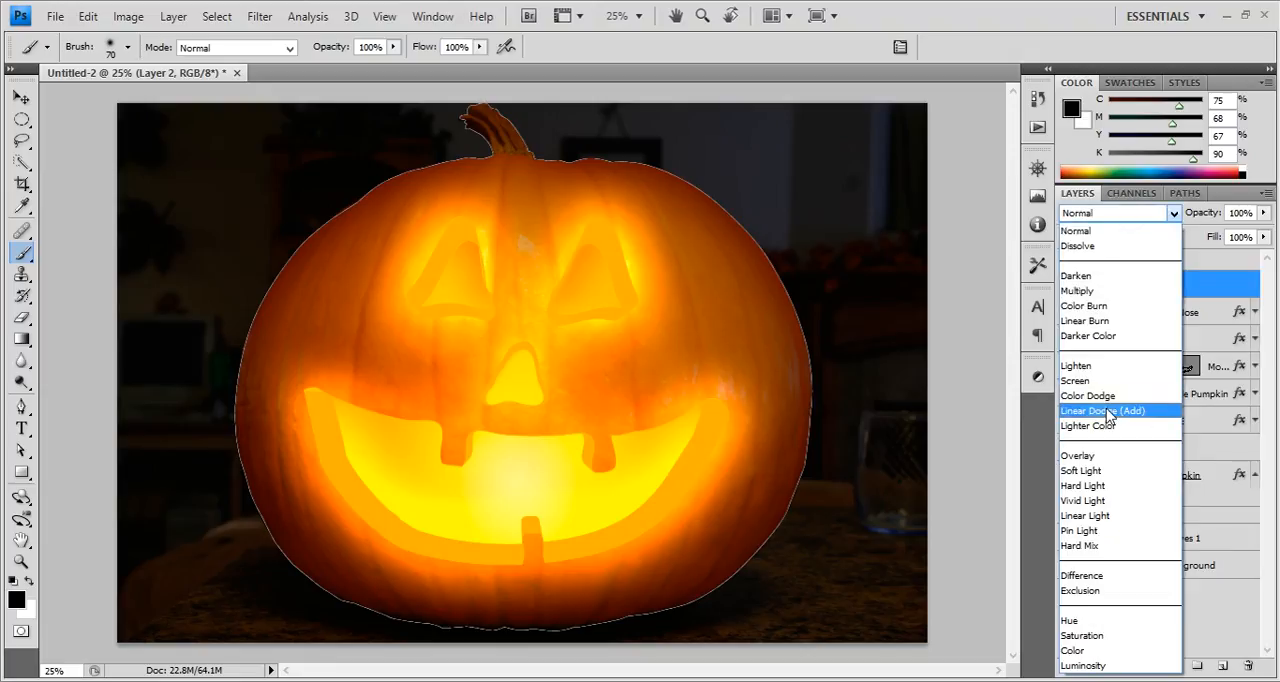
pyautogui.click(1105, 397)
pyautogui.doubleClick(1152, 286)
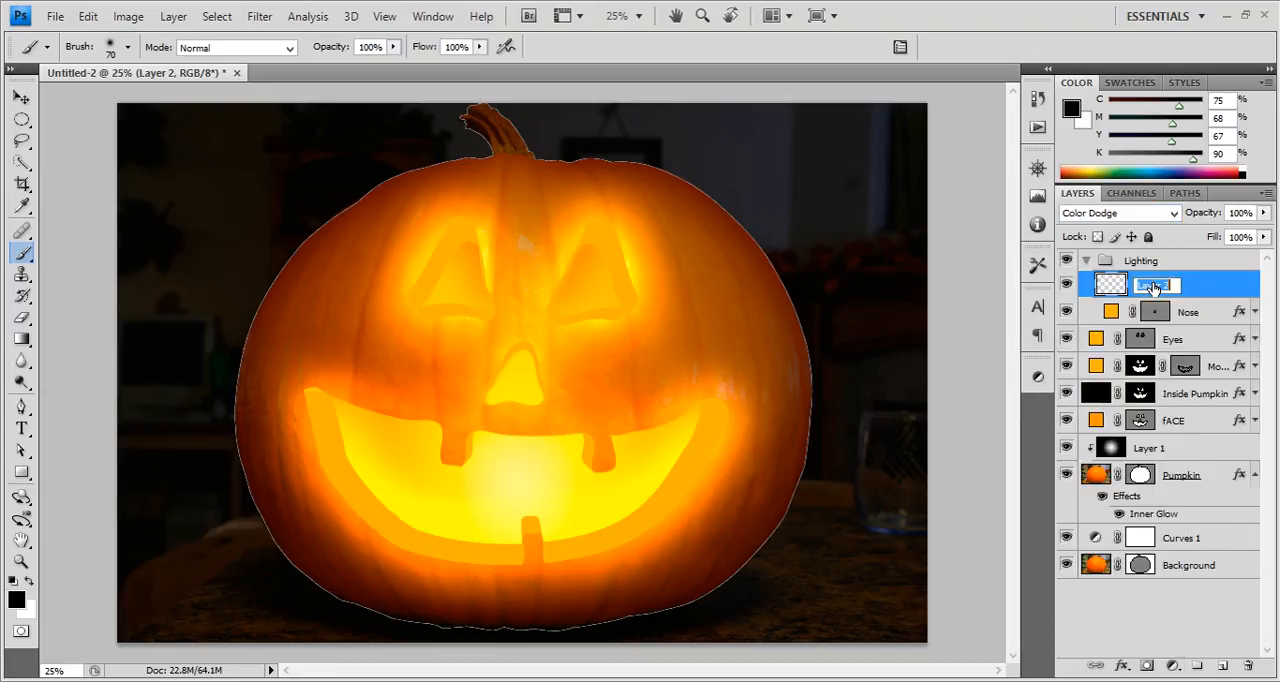
pyautogui.write('Light')
pyautogui.press('Return')
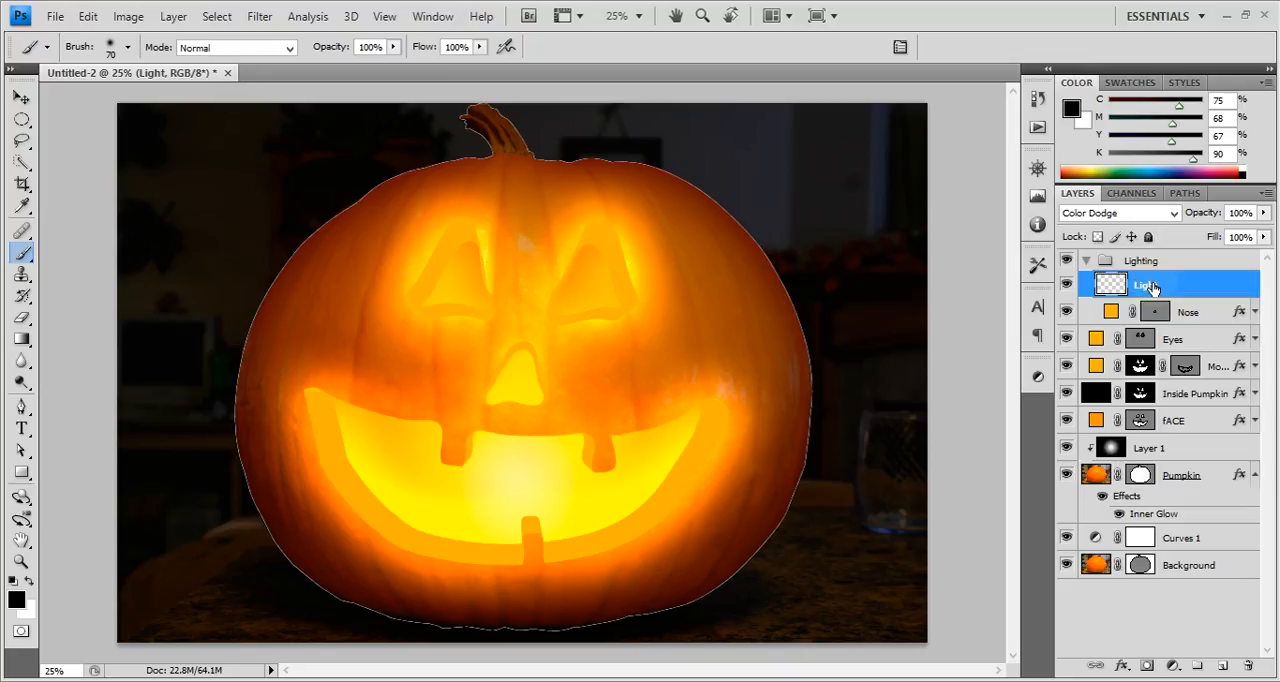
pyautogui.hotkey('ctrl', 'd')
pyautogui.hotkey('alt', 'BackSpace')
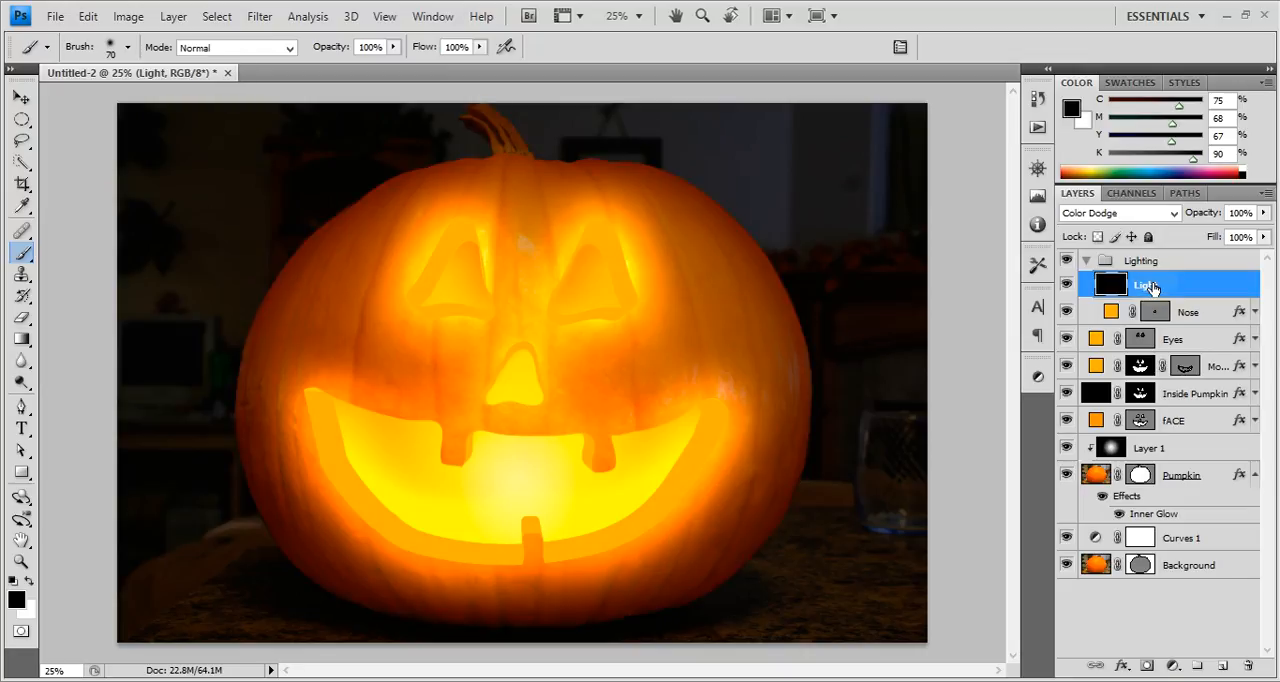
# Add a layer named Dark above Light in the Lighting group, fill it with white, and set its blending to Color Burn.
pyautogui.click(1222, 664)
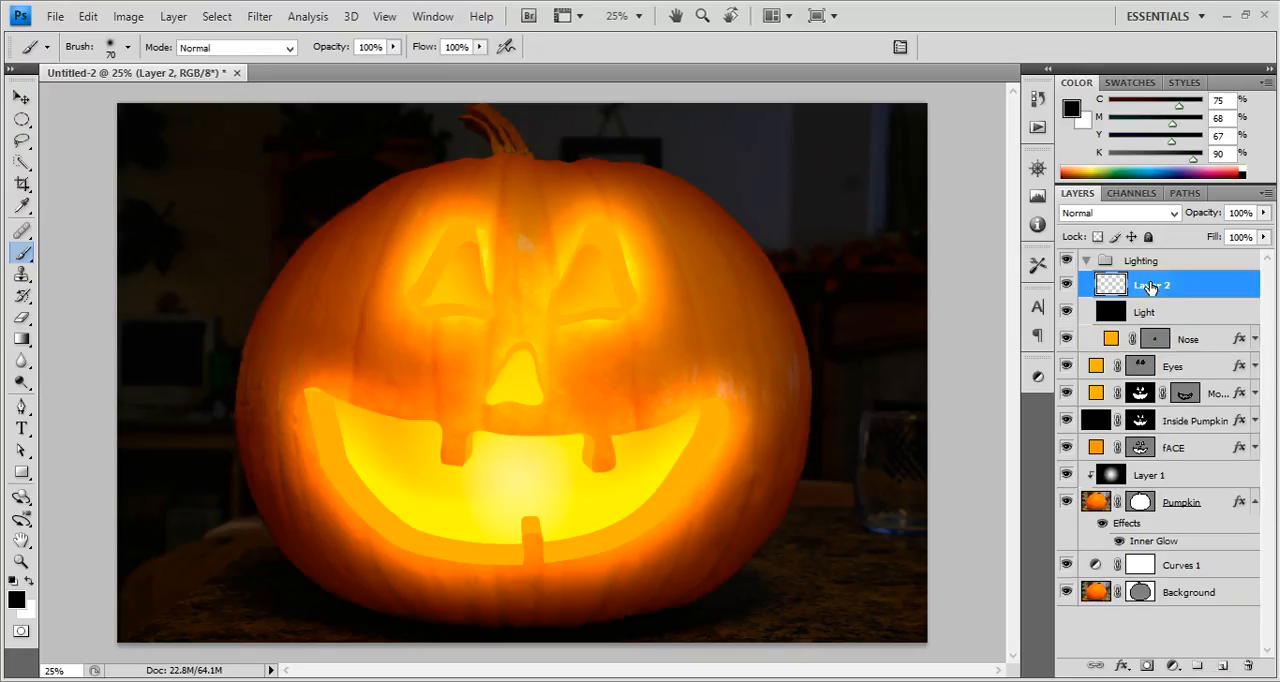
pyautogui.hotkey('ctrl', 'BackSpace')
pyautogui.doubleClick(1150, 287)
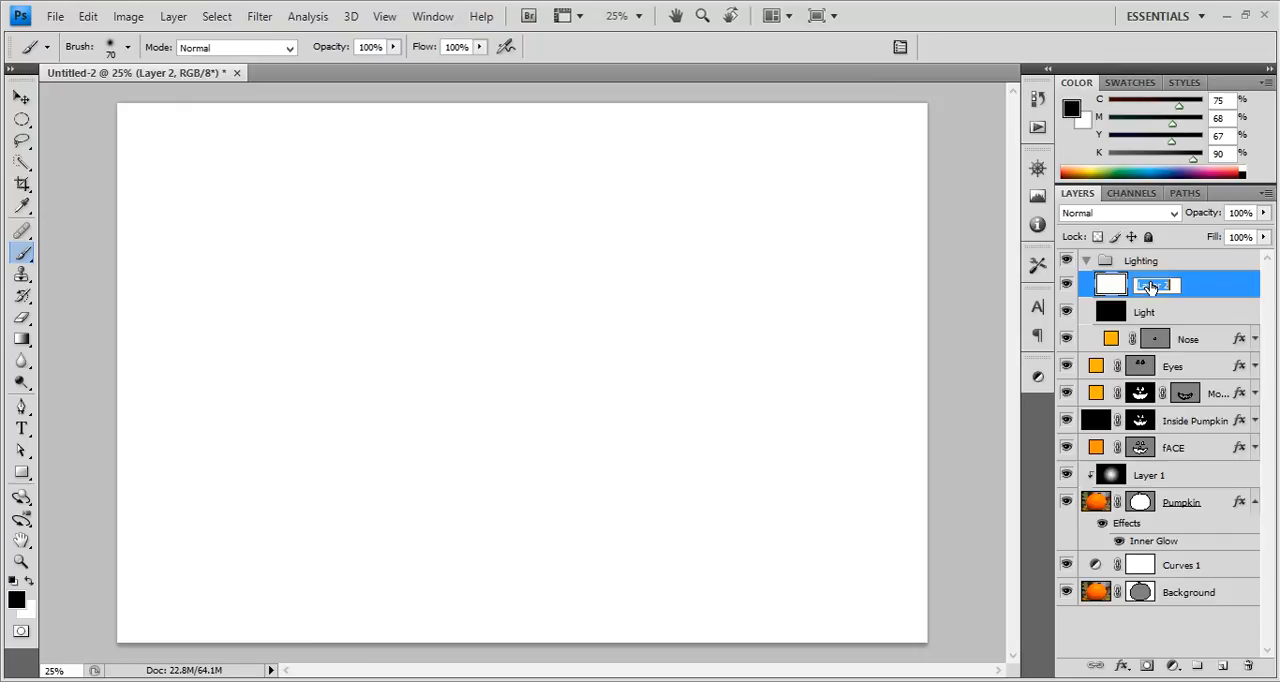
pyautogui.write('Dark')
pyautogui.press('Return')
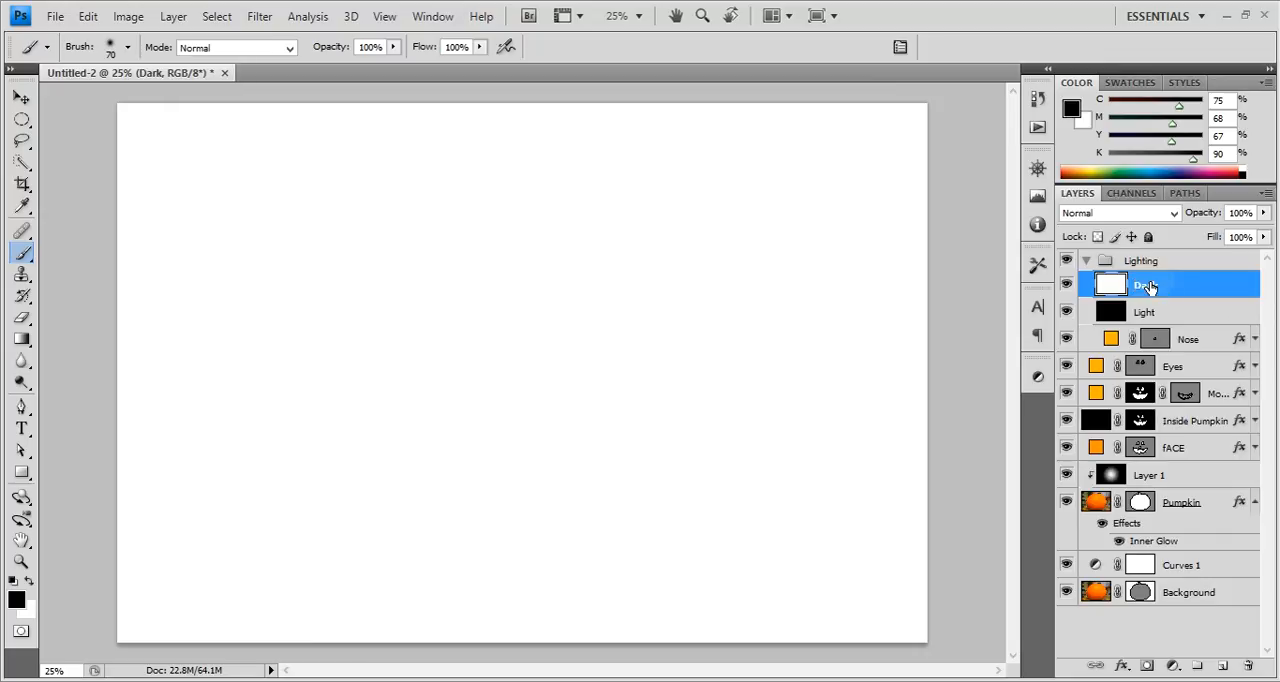
pyautogui.click(1150, 212)
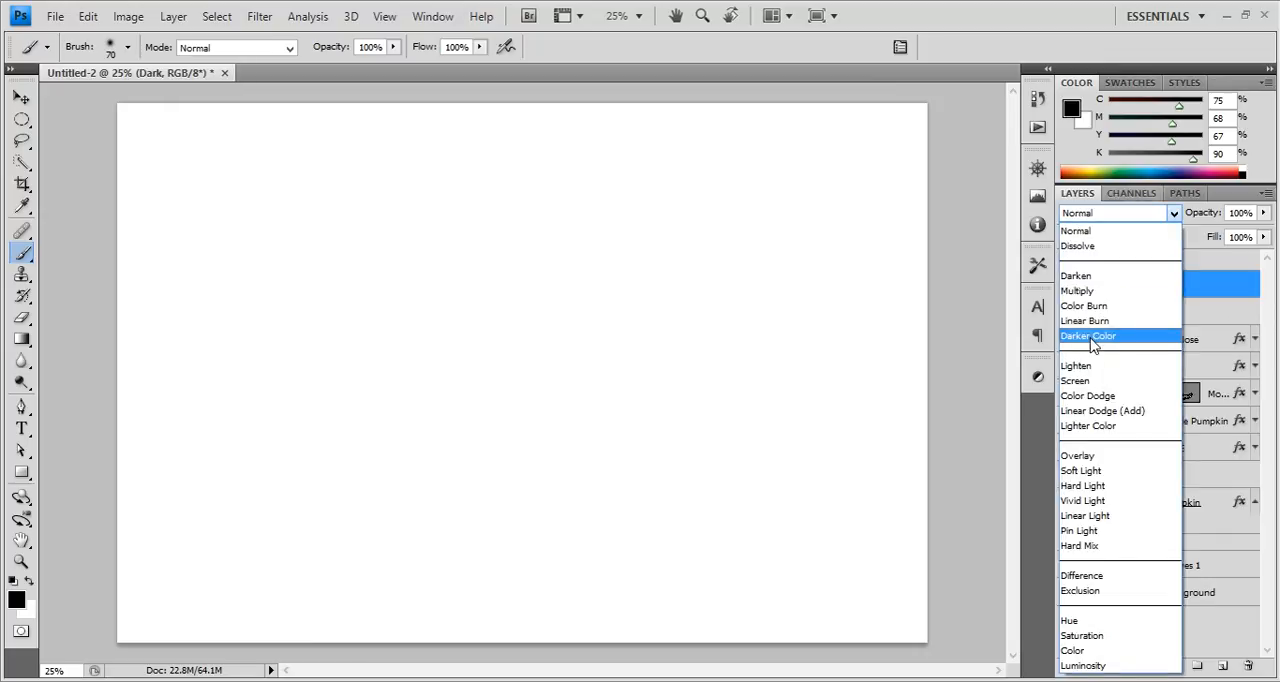
pyautogui.click(1090, 305)
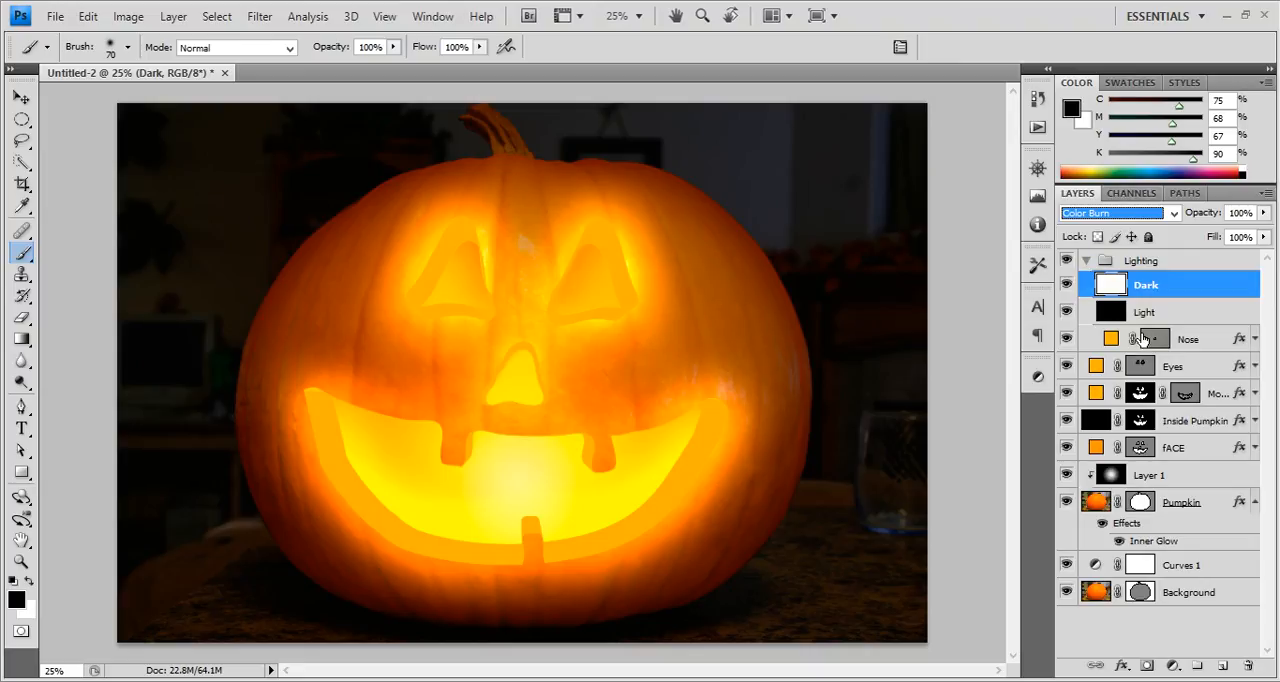
pyautogui.keyDown('ctrl'); pyautogui.click(1140, 393); pyautogui.keyUp('ctrl')
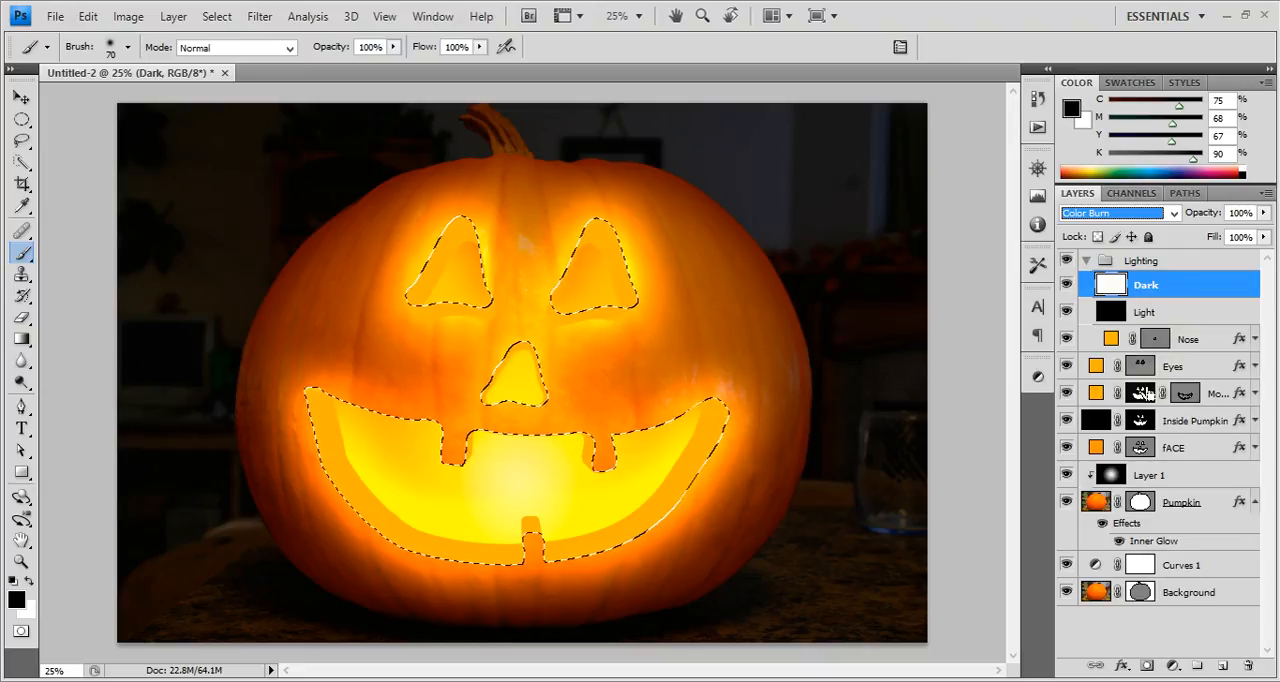
pyautogui.keyDown('alt'); pyautogui.click(1139, 396); pyautogui.keyUp('alt')
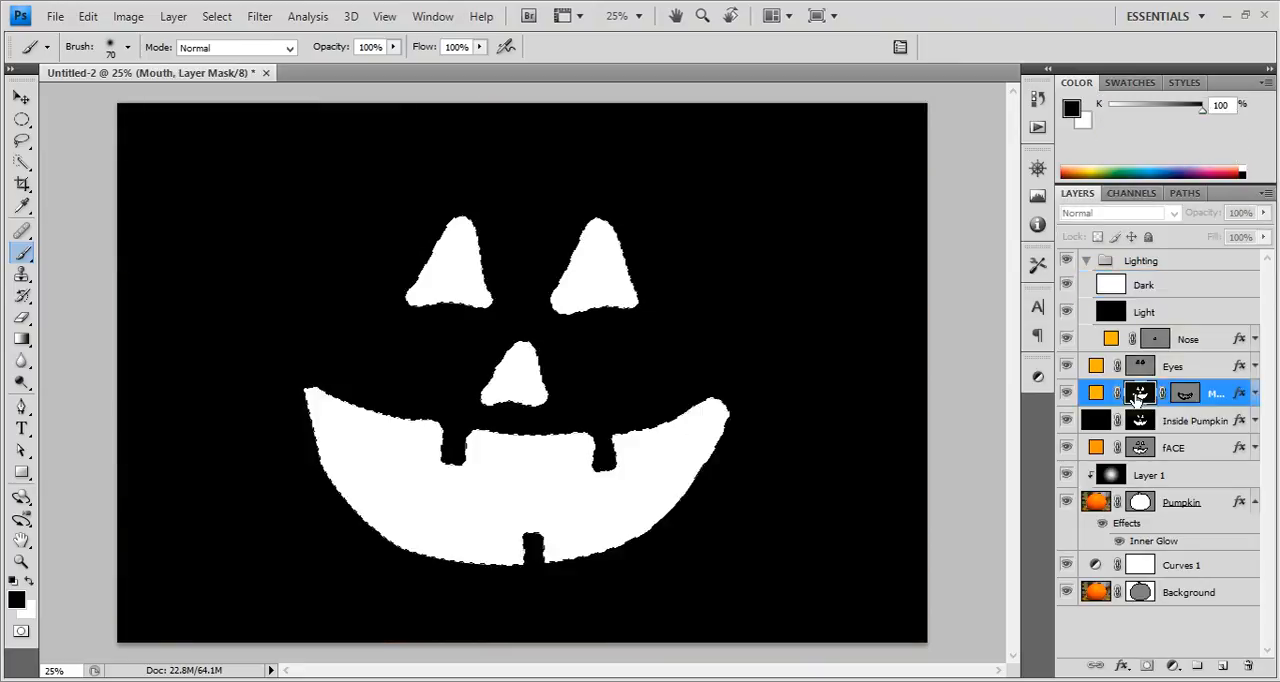
pyautogui.click(1139, 421)
pyautogui.click(1143, 448)
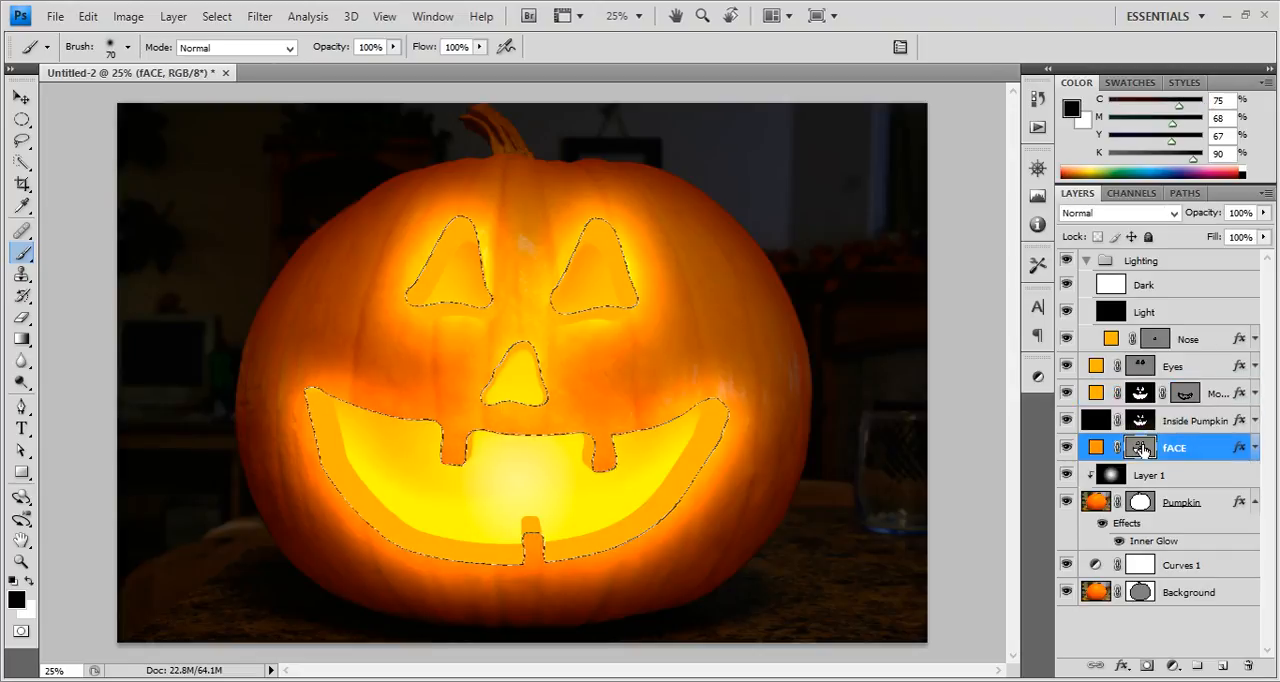
pyautogui.press('alt')
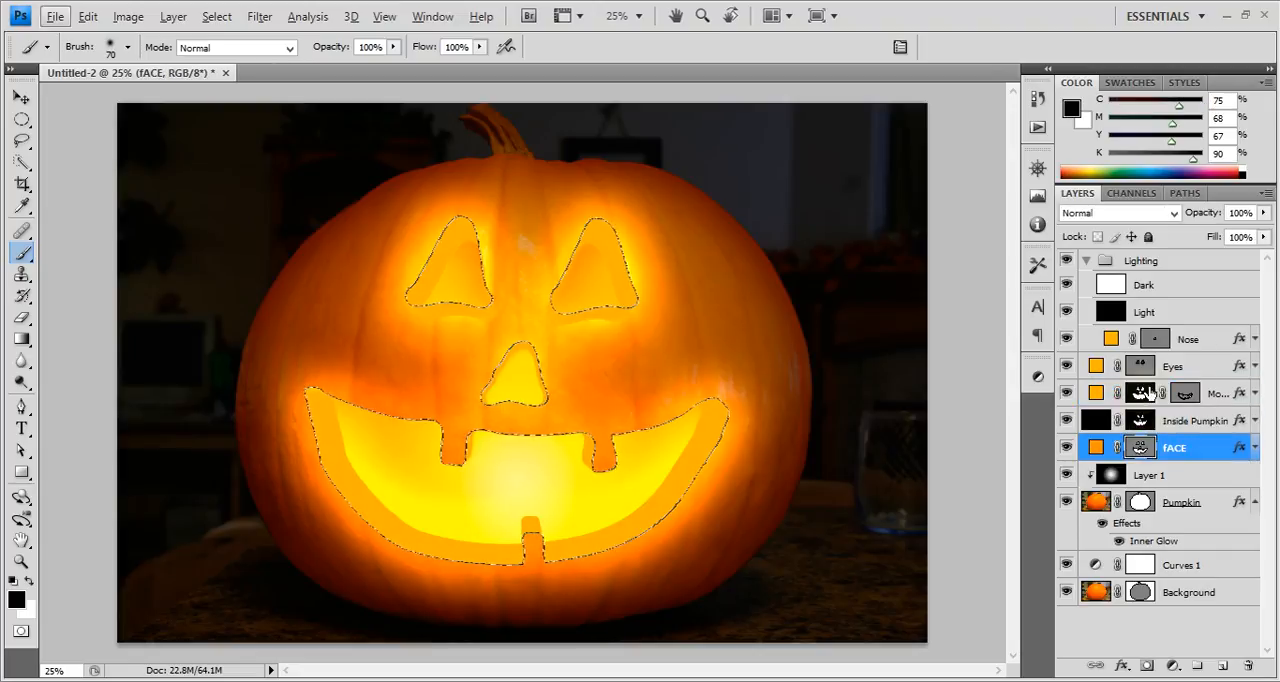
pyautogui.click(1180, 367)
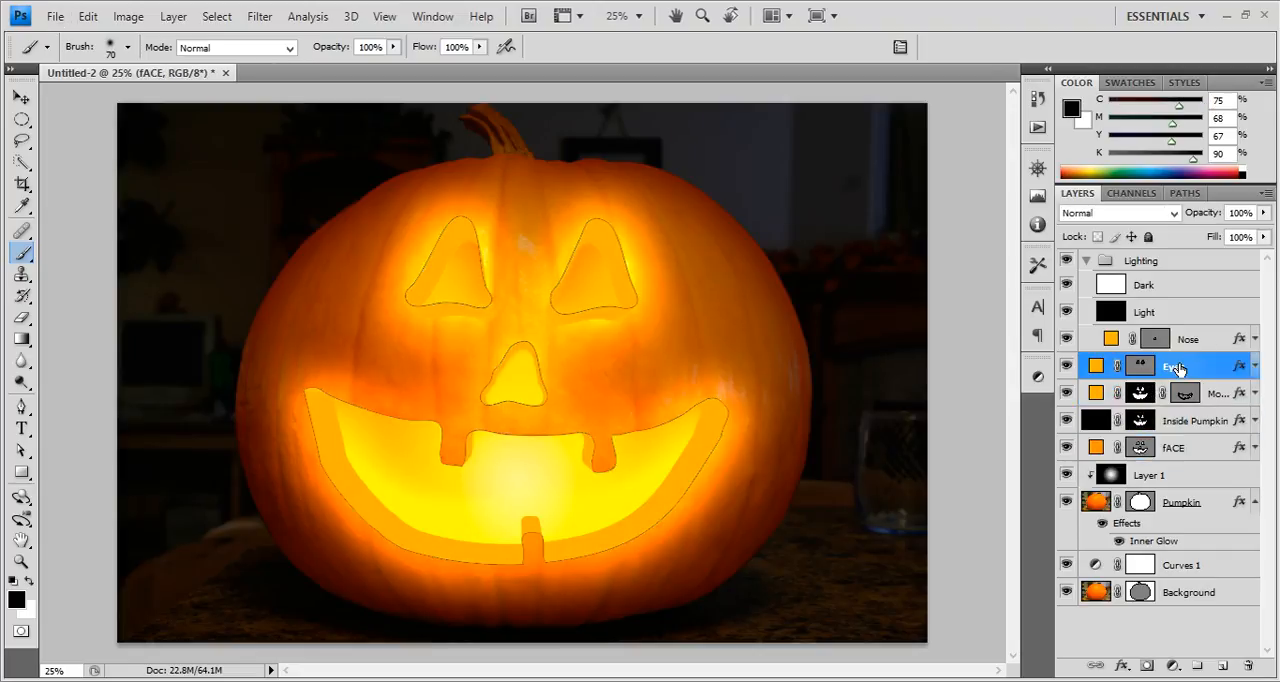
pyautogui.hotkey('ctrl', 'd')
# Load the Mouth, Eyes and Nose vector mask outlines as one combined selection and apply it as a mask to the Lighting group.
pyautogui.click(1185, 395)
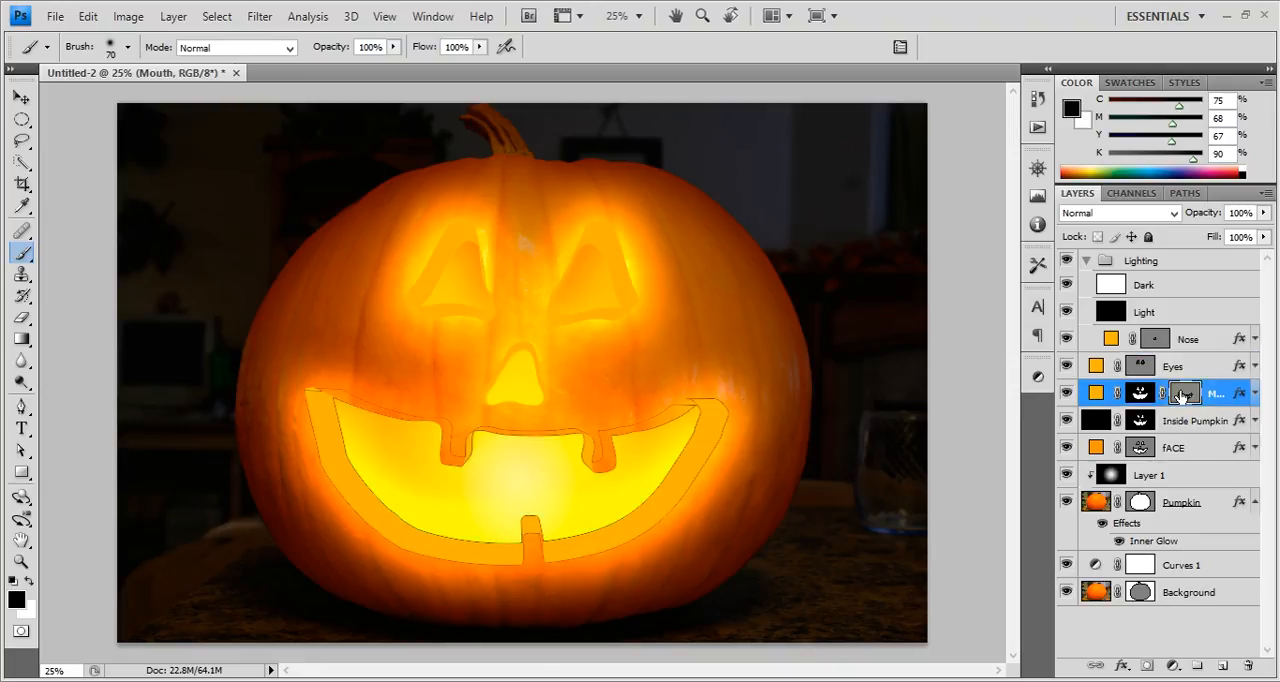
pyautogui.click(1185, 394)
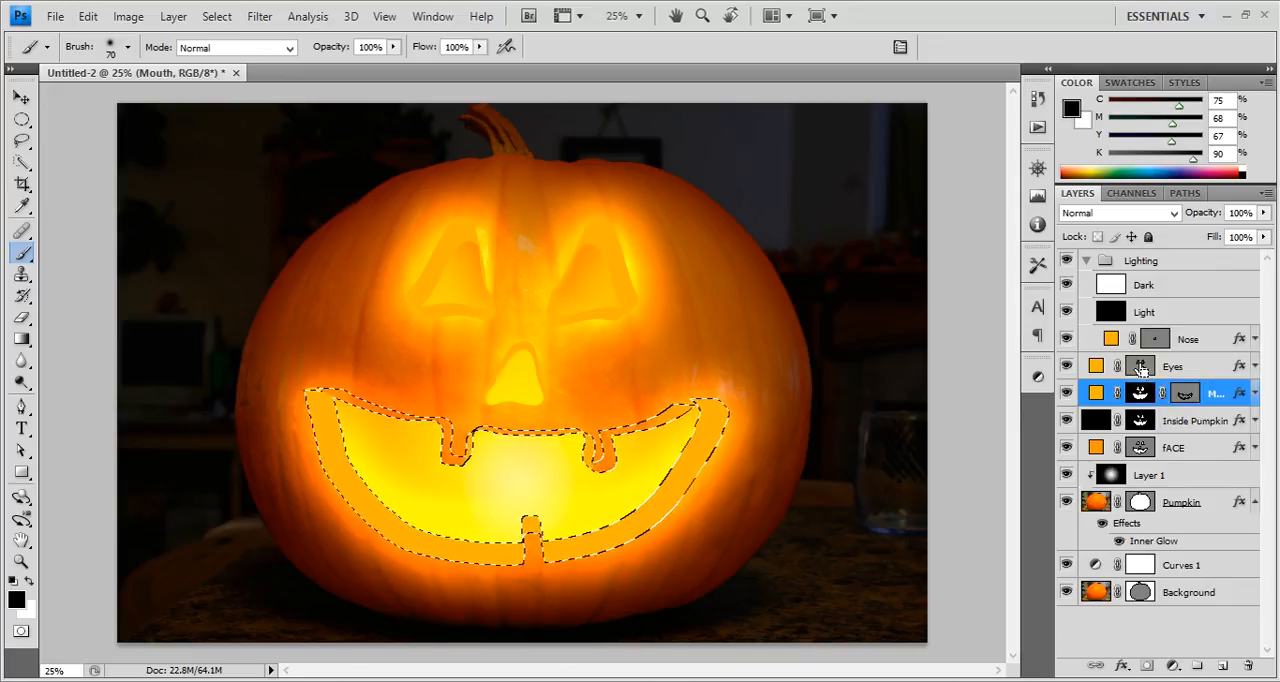
pyautogui.keyDown('ctrl'); pyautogui.keyDown('shift'); pyautogui.click(1142, 368); pyautogui.keyUp('shift'); pyautogui.keyUp('ctrl')
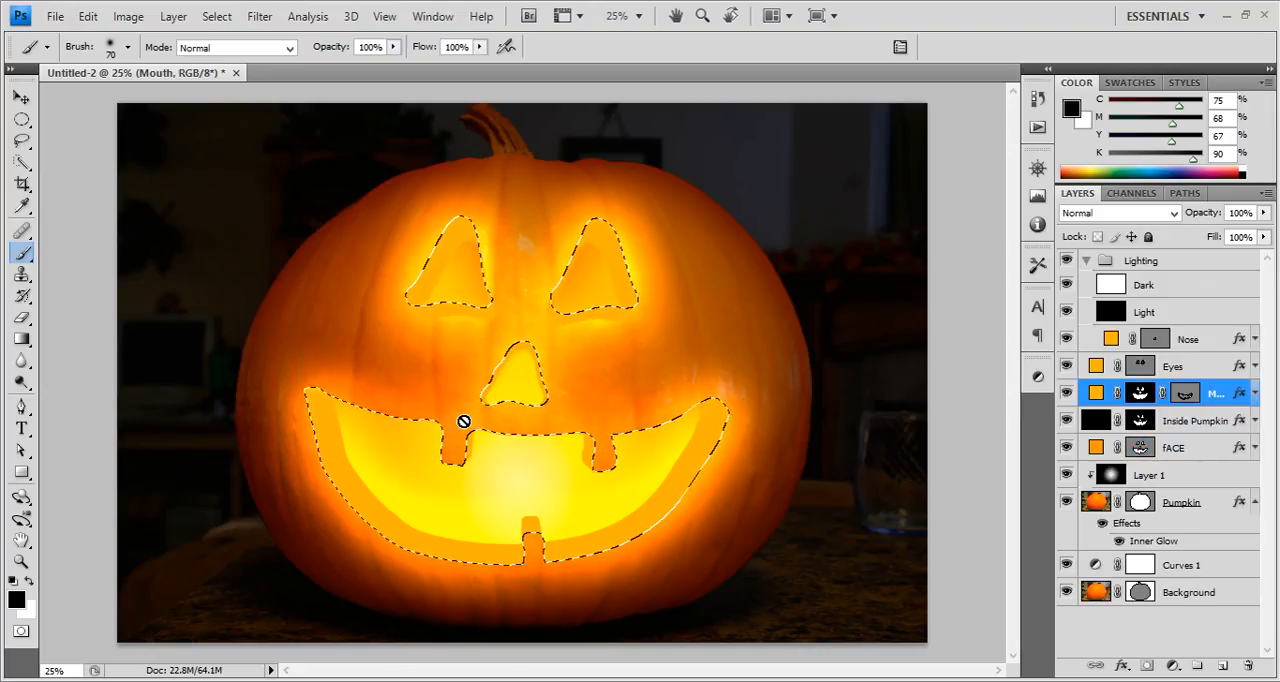
pyautogui.click(1184, 395)
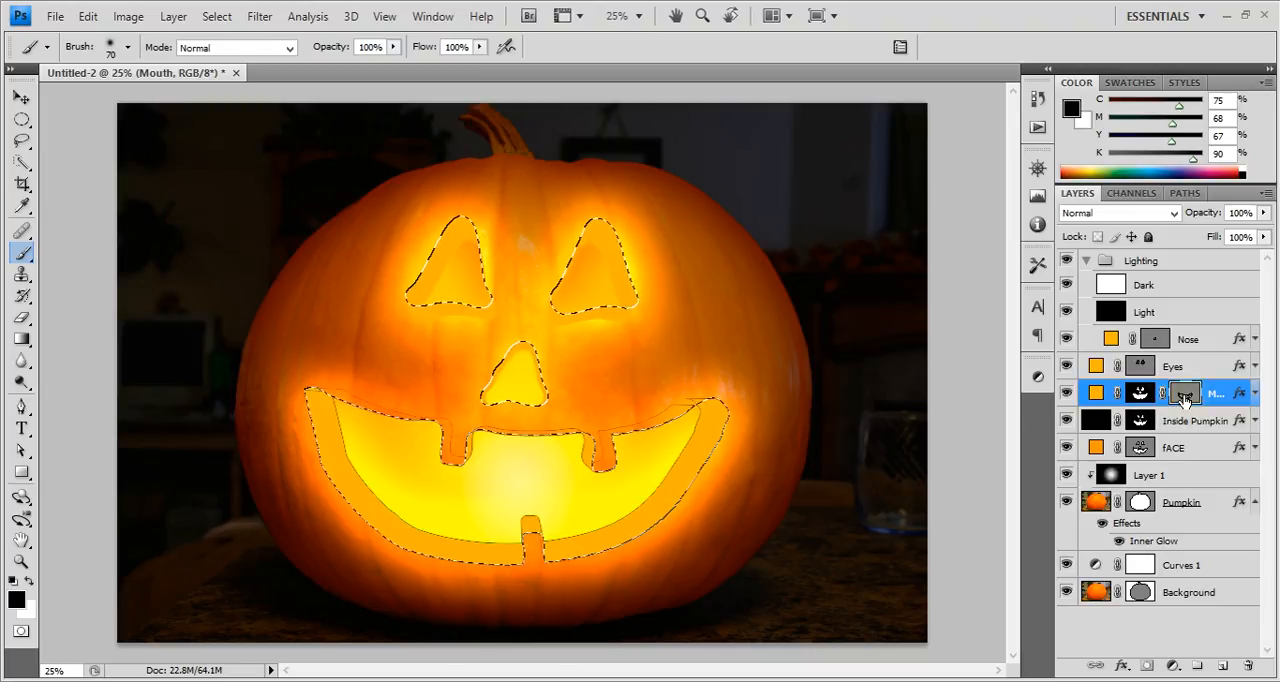
pyautogui.keyDown('ctrl'); pyautogui.keyDown('shift'); pyautogui.click(1140, 366); pyautogui.keyUp('shift'); pyautogui.keyUp('ctrl')
pyautogui.keyDown('ctrl'); pyautogui.keyDown('shift'); pyautogui.click(1155, 340); pyautogui.keyUp('shift'); pyautogui.keyUp('ctrl')
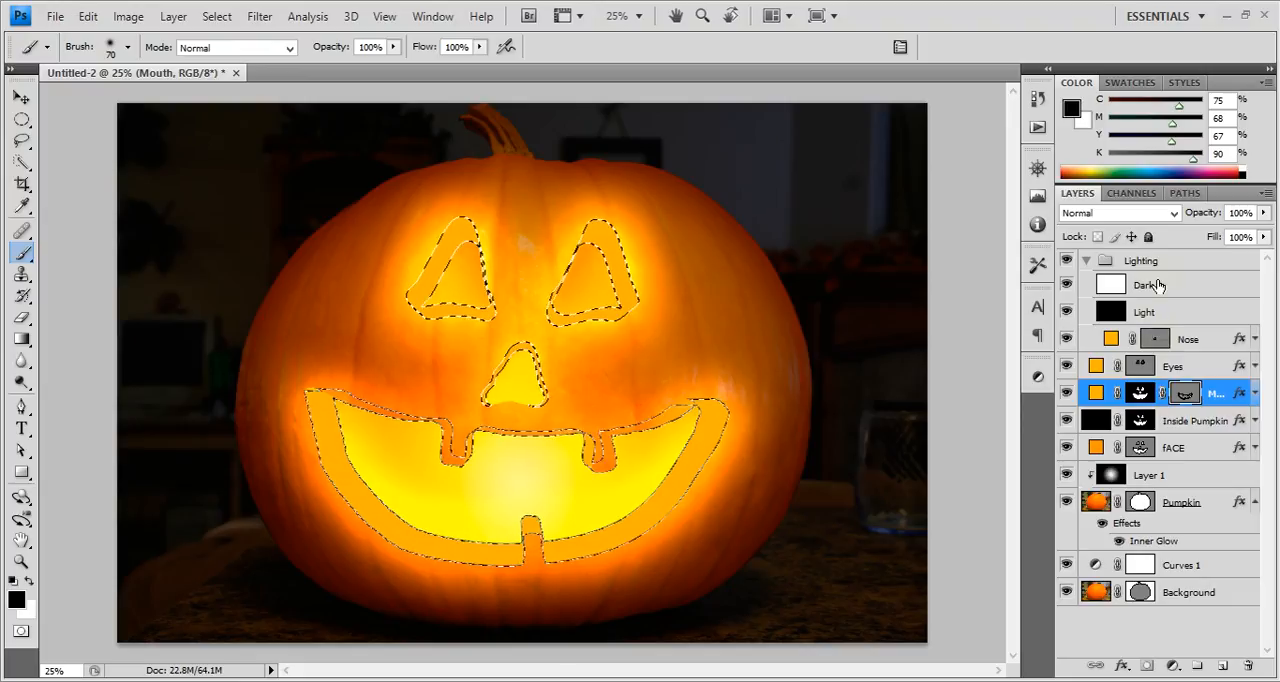
pyautogui.click(1140, 261)
pyautogui.click(1147, 666)
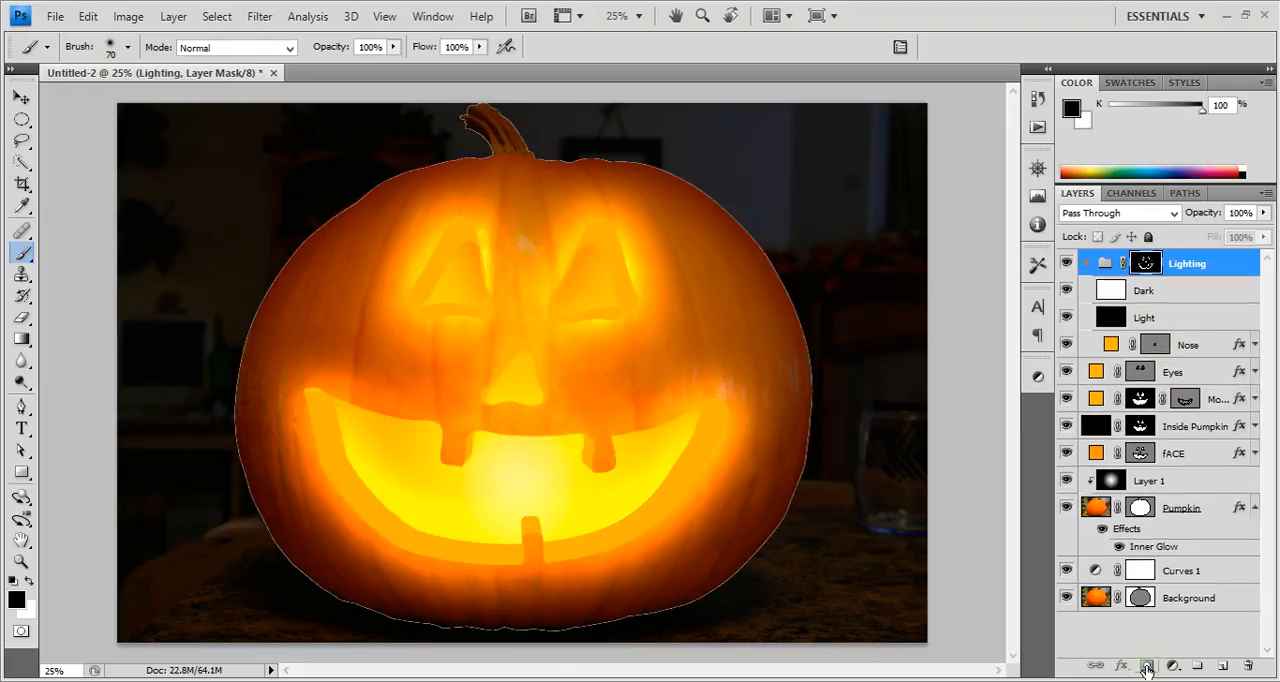
# Paint black on the Lighting group mask over the mouth's upper-left edge and the upper-left tooth, enlarging the soft brush to 250.
pyautogui.click(1145, 291)
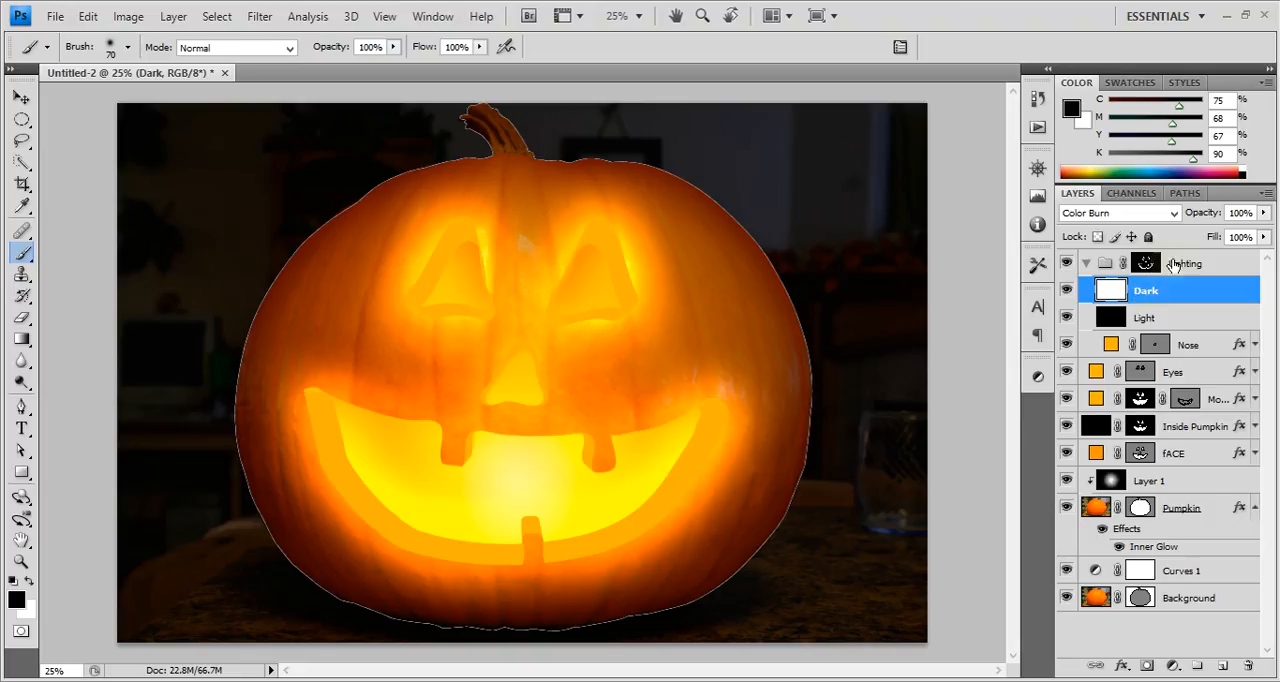
pyautogui.click(1147, 263)
pyautogui.keyDown('alt'); pyautogui.click(1147, 263); pyautogui.keyUp('alt')
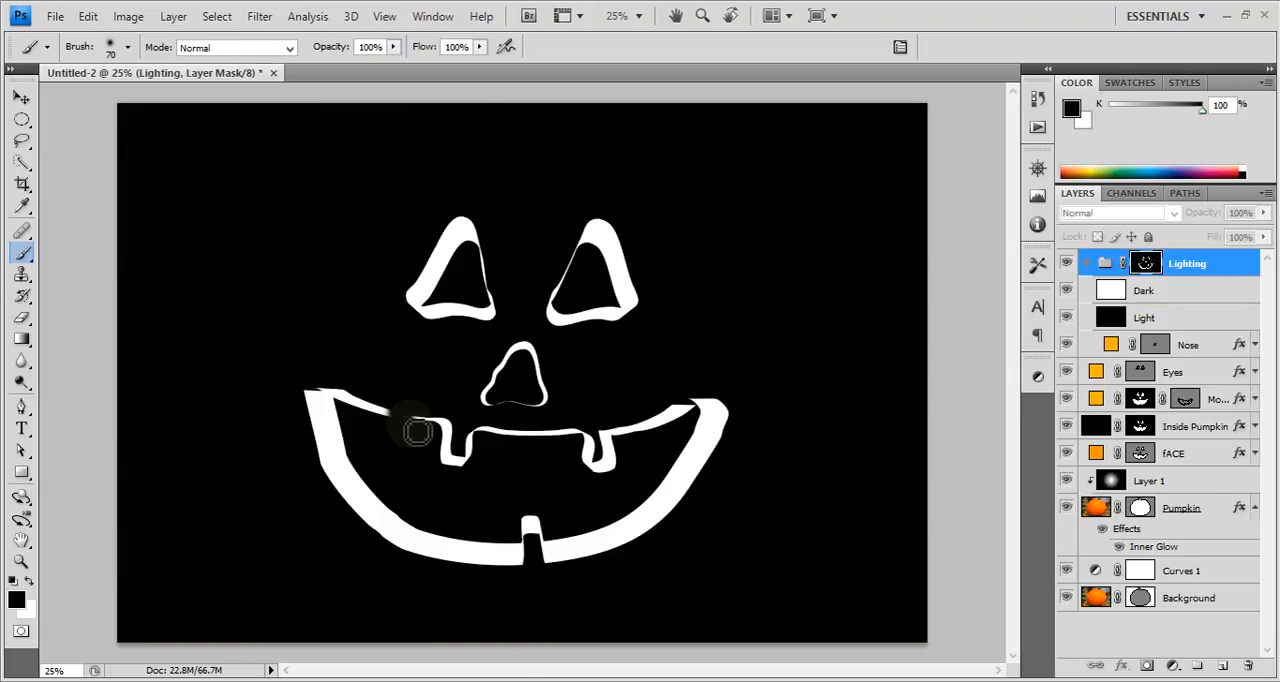
pyautogui.moveTo(398, 413)
pyautogui.mouseDown()
pyautogui.moveTo(345, 399)
pyautogui.moveTo(321, 383)
pyautogui.moveTo(391, 427)
pyautogui.moveTo(350, 389)
pyautogui.moveTo(362, 398)
pyautogui.moveTo(326, 383)
pyautogui.mouseUp()
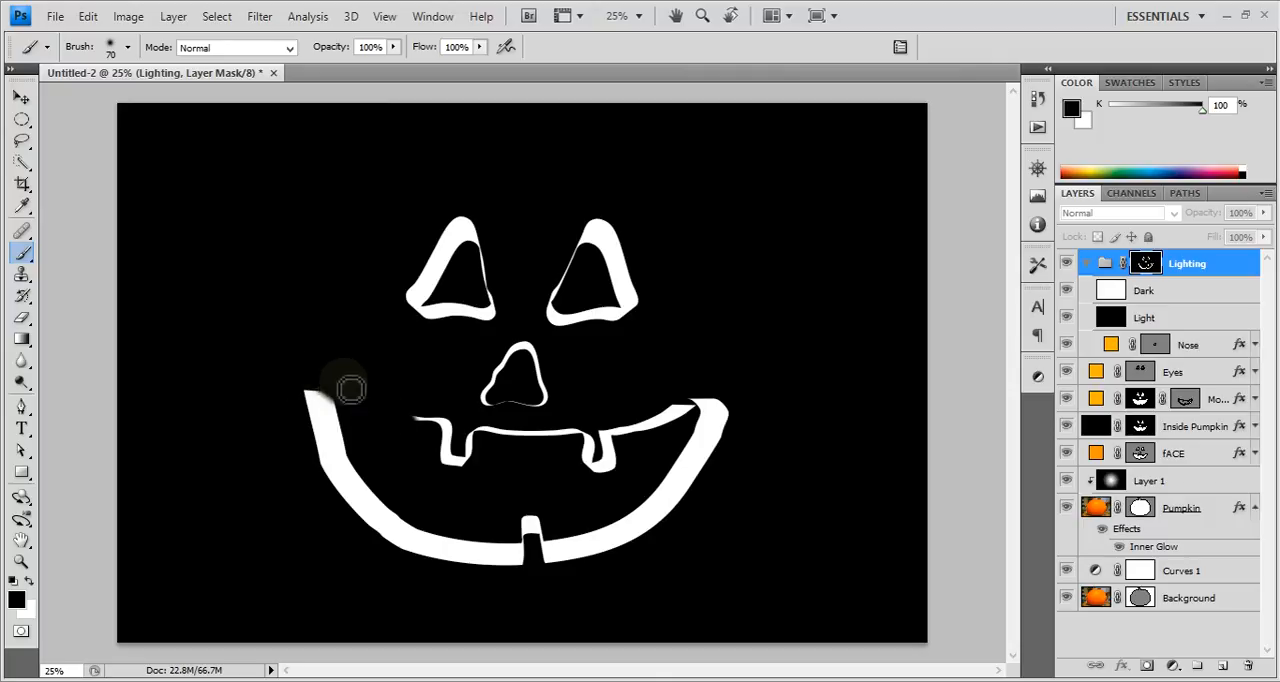
pyautogui.press(']')
pyautogui.press(']')
pyautogui.press(']')
pyautogui.press(']')
pyautogui.press(']')
pyautogui.press(']')
pyautogui.press(']')
pyautogui.moveTo(408, 422)
pyautogui.mouseDown()
pyautogui.moveTo(451, 443)
pyautogui.moveTo(420, 420)
pyautogui.moveTo(431, 413)
pyautogui.moveTo(433, 434)
pyautogui.moveTo(422, 431)
pyautogui.moveTo(441, 410)
pyautogui.moveTo(435, 465)
pyautogui.mouseUp()
pyautogui.press(']')
pyautogui.moveTo(566, 476)
pyautogui.mouseDown()
pyautogui.moveTo(577, 450)
pyautogui.moveTo(564, 478)
pyautogui.mouseUp()
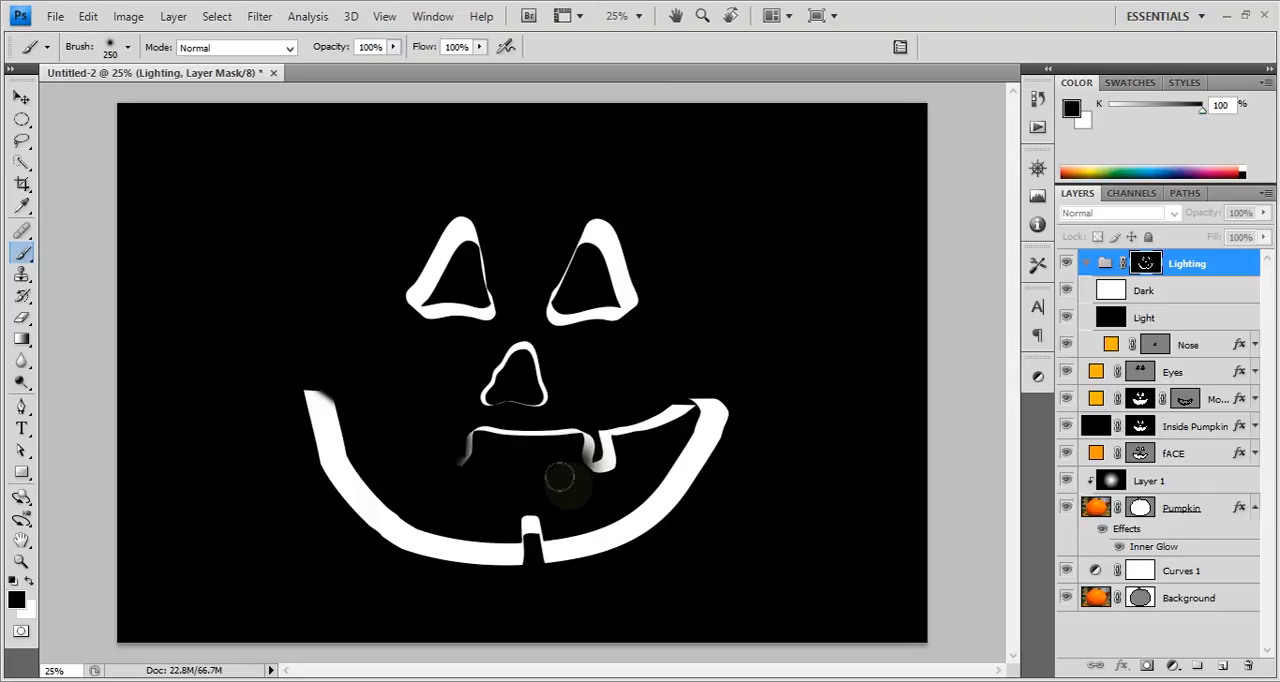
# Paint black on the Lighting group mask over the mouth's upper edge between the teeth and toward the right corner.
pyautogui.click(1188, 318)
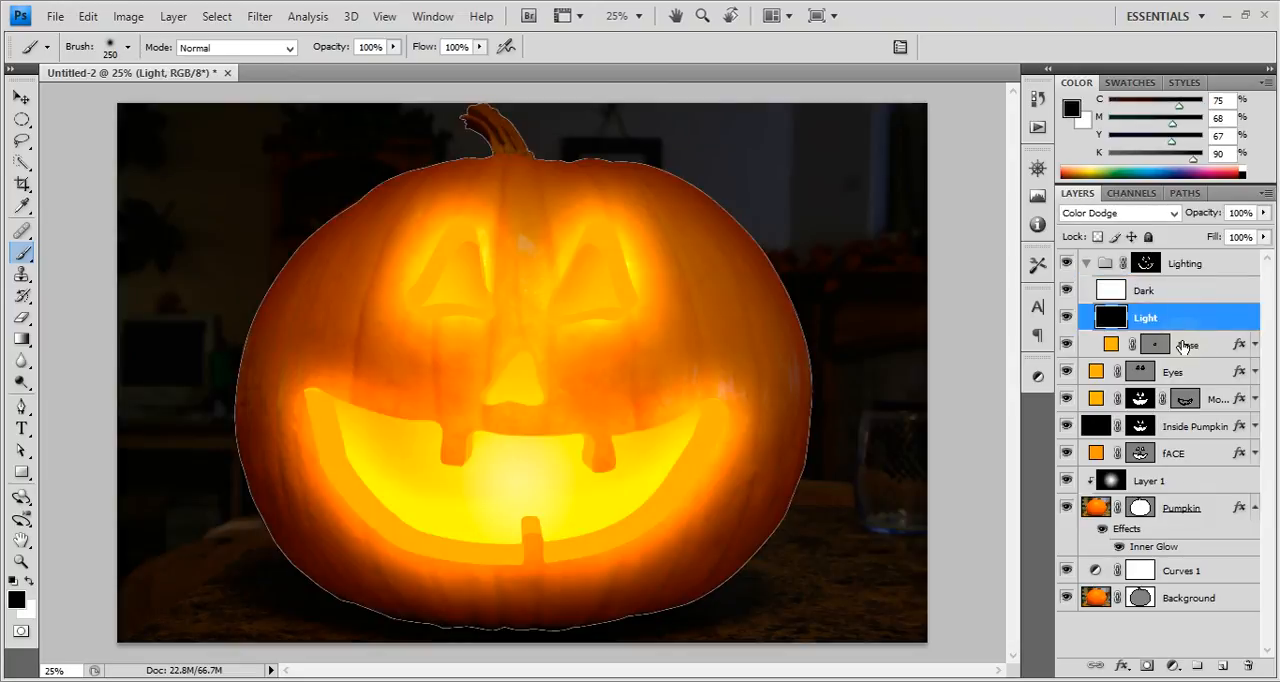
pyautogui.keyDown('alt'); pyautogui.click(1145, 263); pyautogui.keyUp('alt')
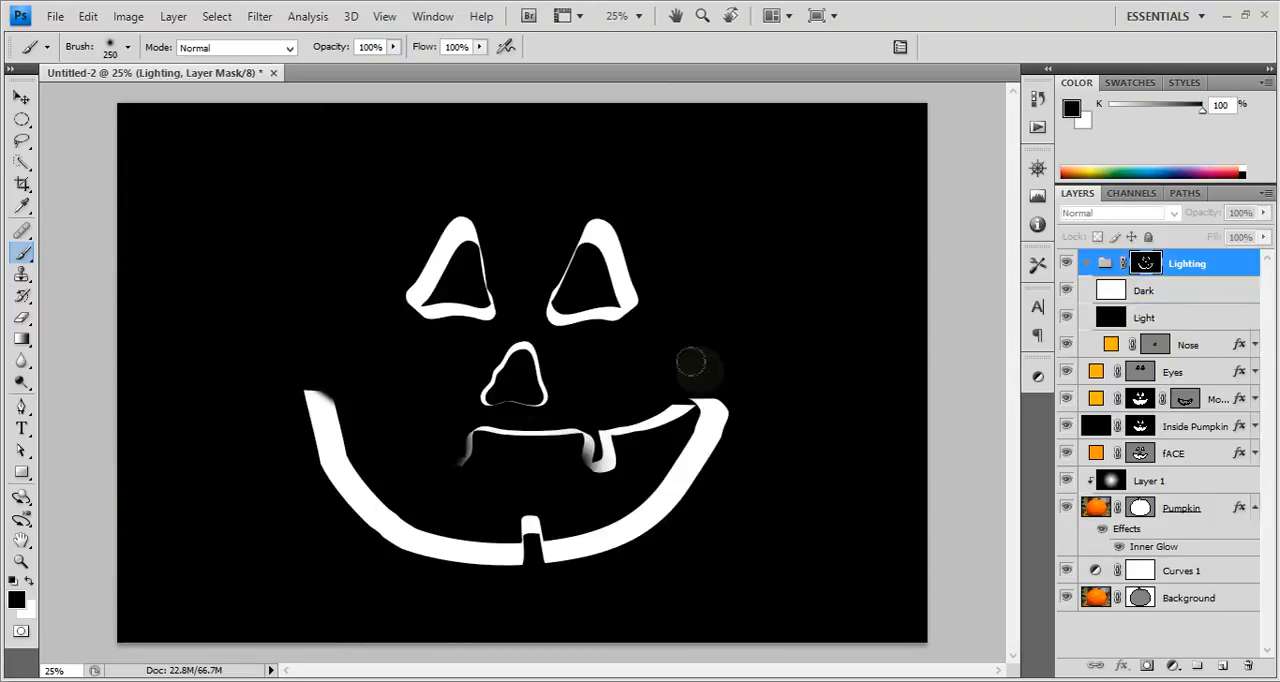
pyautogui.moveTo(523, 434)
pyautogui.mouseDown()
pyautogui.moveTo(570, 412)
pyautogui.moveTo(479, 417)
pyautogui.moveTo(630, 407)
pyautogui.moveTo(615, 399)
pyautogui.moveTo(637, 427)
pyautogui.moveTo(676, 401)
pyautogui.mouseUp()
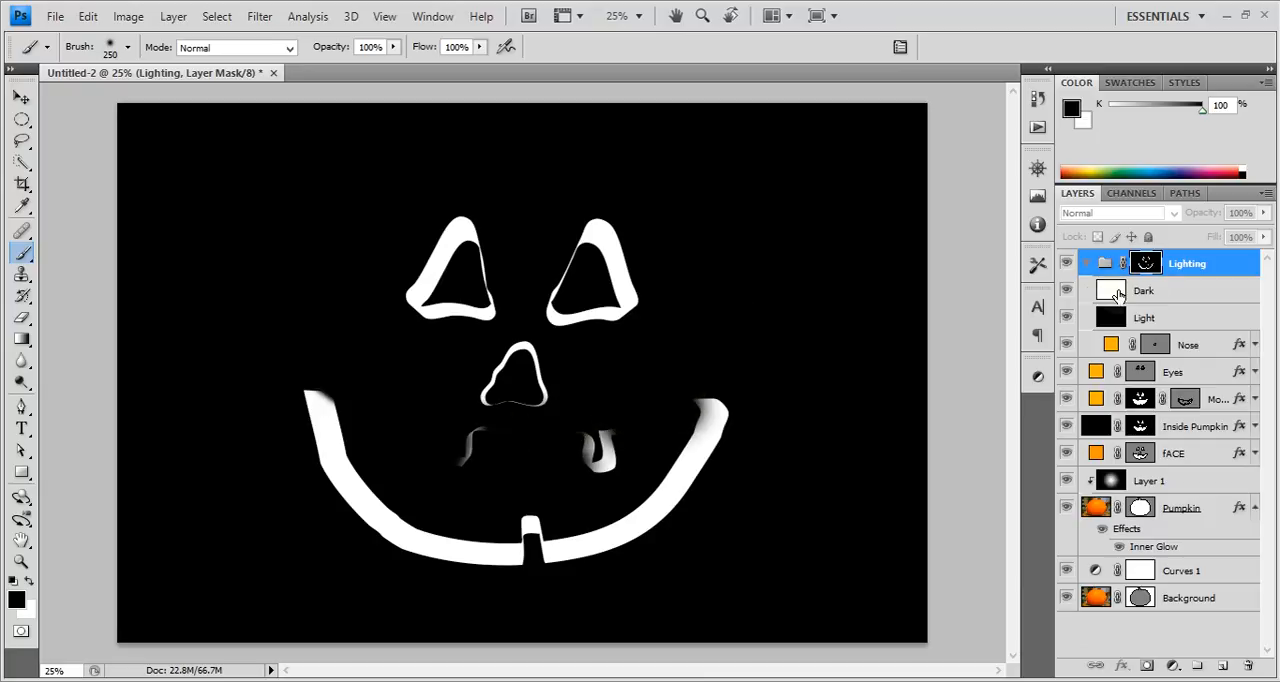
# Darken the lower carved edge of the mouth on the Dark layer with a size 400 black brush at 12% opacity.
pyautogui.click(1157, 289)
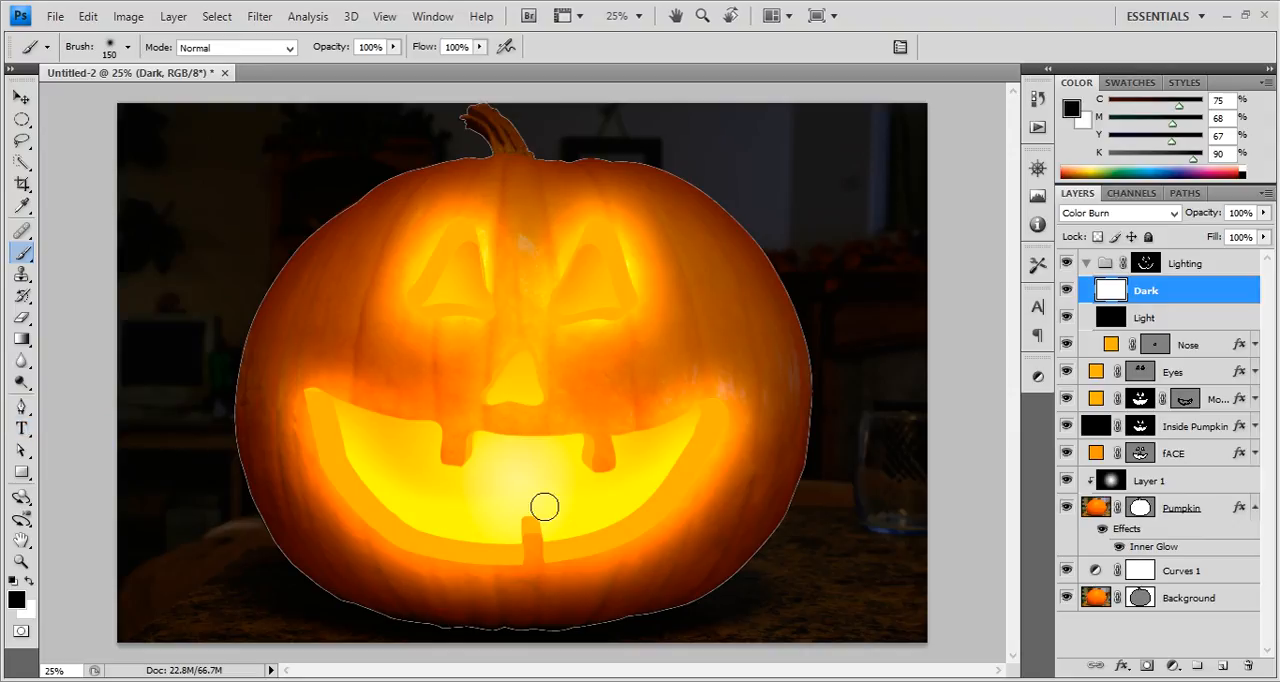
pyautogui.press(']')
pyautogui.press(']')
pyautogui.press(']')
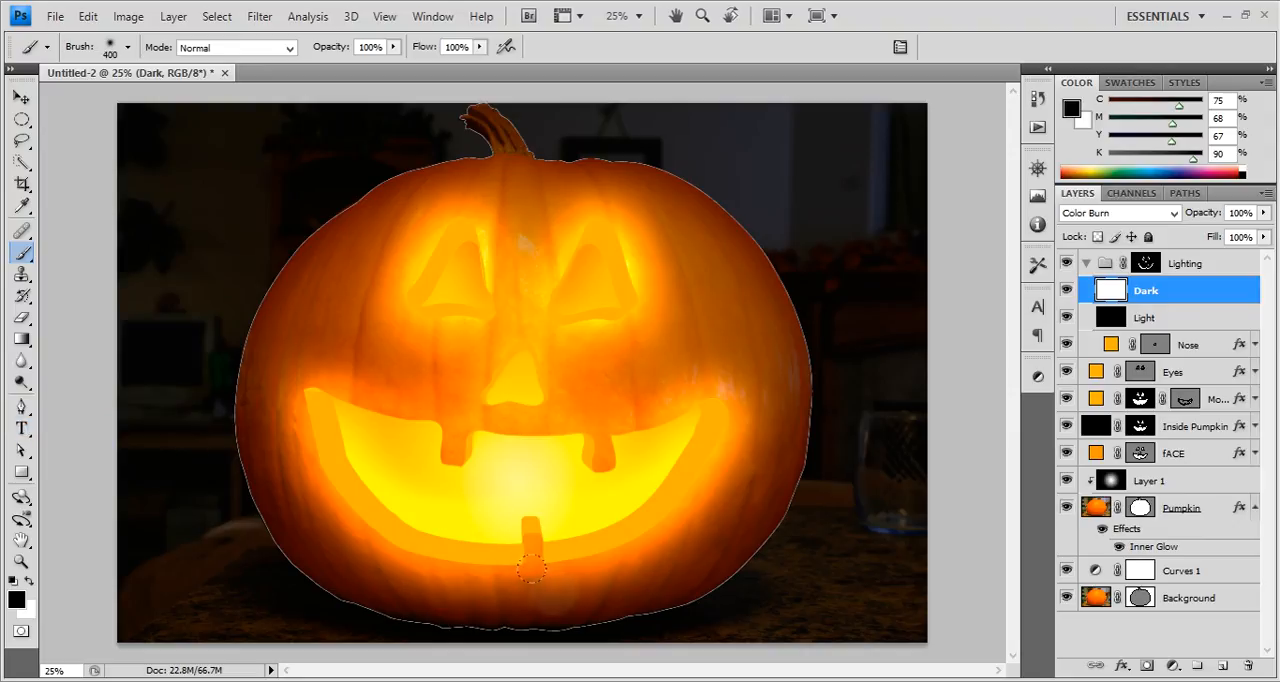
pyautogui.moveTo(545, 555); pyautogui.dragTo(616, 549)
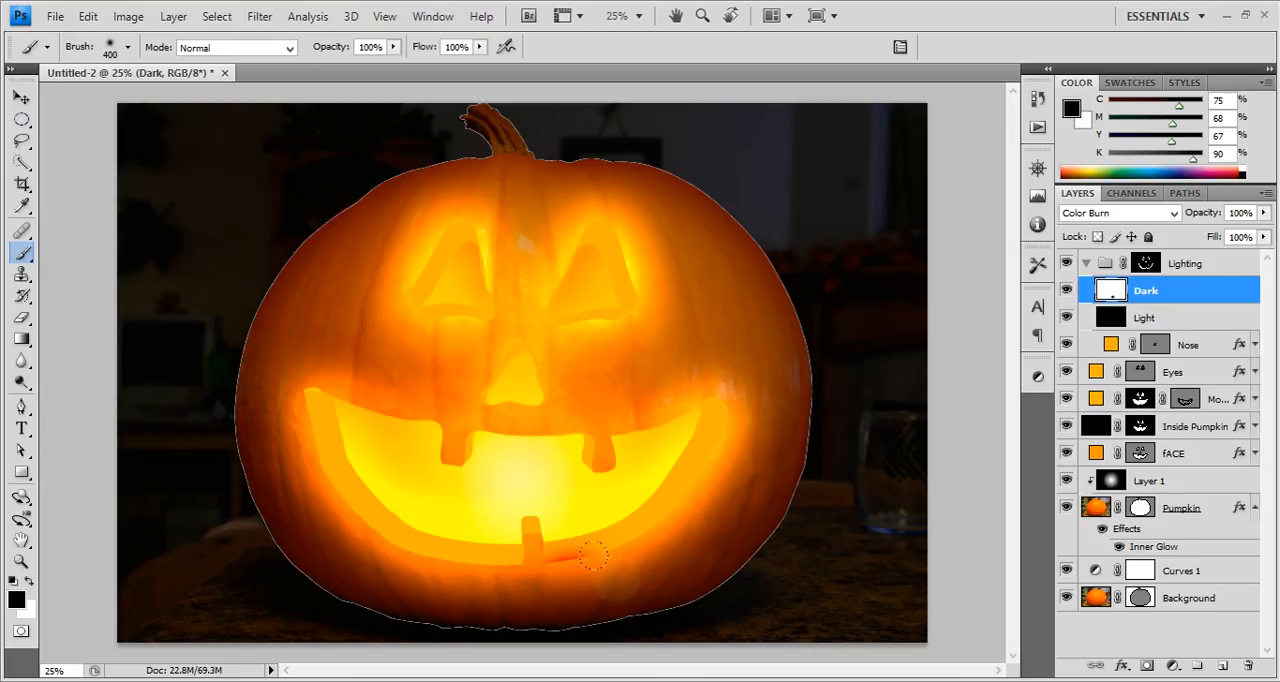
pyautogui.hotkey('ctrl', 'z')
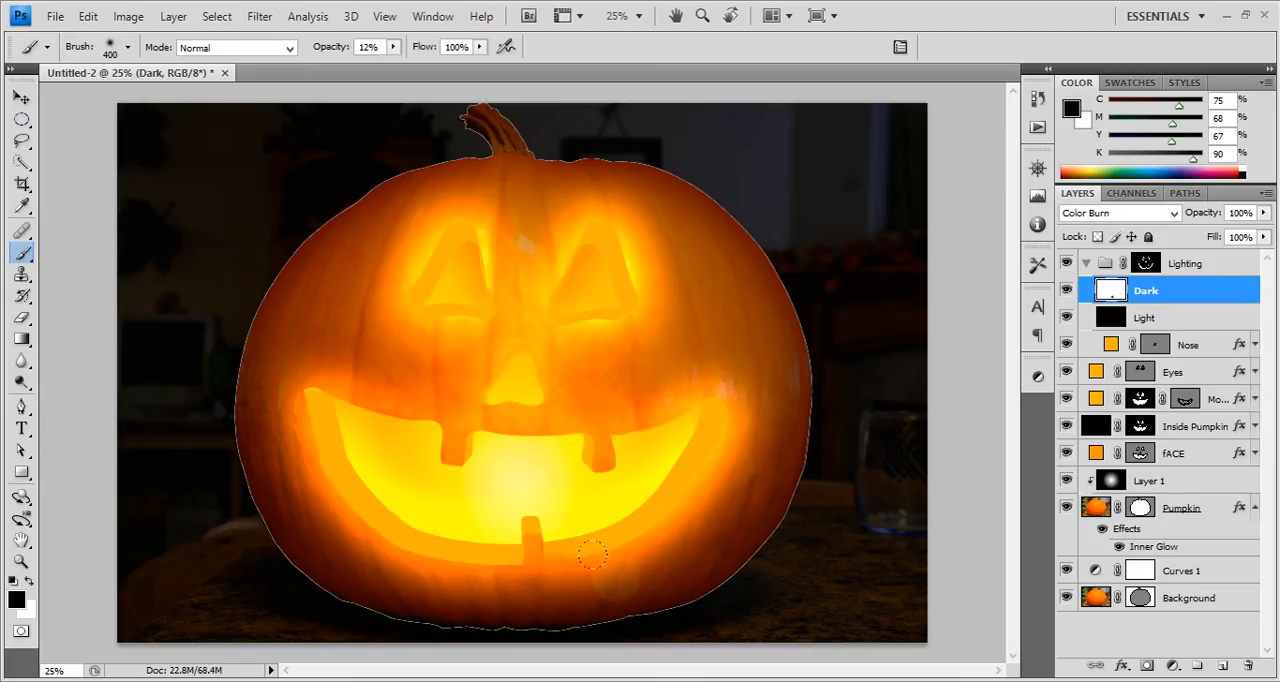
pyautogui.moveTo(593, 554)
pyautogui.mouseDown()
pyautogui.moveTo(552, 552)
pyautogui.moveTo(594, 549)
pyautogui.mouseUp()
pyautogui.moveTo(638, 561)
pyautogui.mouseDown()
pyautogui.moveTo(680, 493)
pyautogui.moveTo(699, 515)
pyautogui.mouseUp()
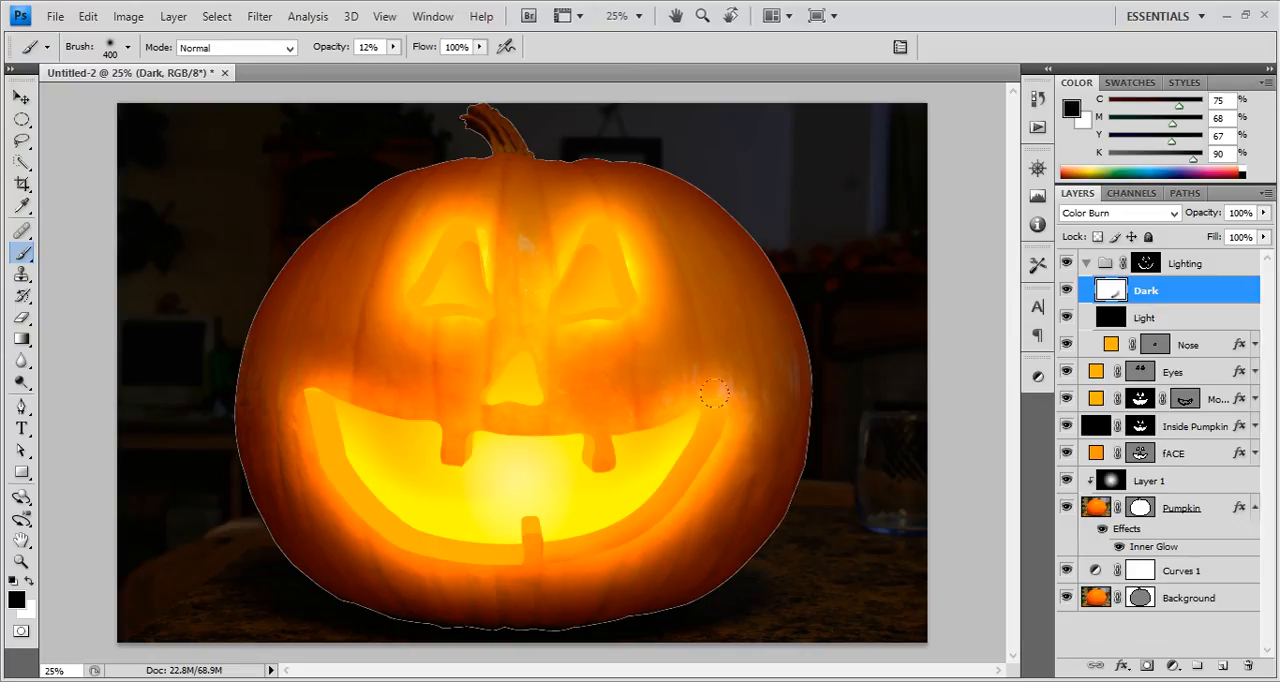
pyautogui.moveTo(717, 392)
pyautogui.mouseDown()
pyautogui.moveTo(694, 474)
pyautogui.moveTo(522, 563)
pyautogui.moveTo(392, 576)
pyautogui.moveTo(478, 584)
pyautogui.moveTo(455, 556)
pyautogui.moveTo(417, 580)
pyautogui.moveTo(325, 540)
pyautogui.moveTo(420, 587)
pyautogui.moveTo(352, 545)
pyautogui.moveTo(360, 560)
pyautogui.moveTo(293, 480)
pyautogui.moveTo(282, 327)
pyautogui.moveTo(273, 381)
pyautogui.moveTo(286, 464)
pyautogui.moveTo(336, 512)
pyautogui.moveTo(501, 601)
pyautogui.moveTo(477, 596)
pyautogui.moveTo(532, 584)
pyautogui.moveTo(397, 545)
pyautogui.moveTo(520, 600)
pyautogui.moveTo(505, 568)
pyautogui.moveTo(540, 600)
pyautogui.moveTo(532, 553)
pyautogui.moveTo(528, 602)
pyautogui.mouseUp()
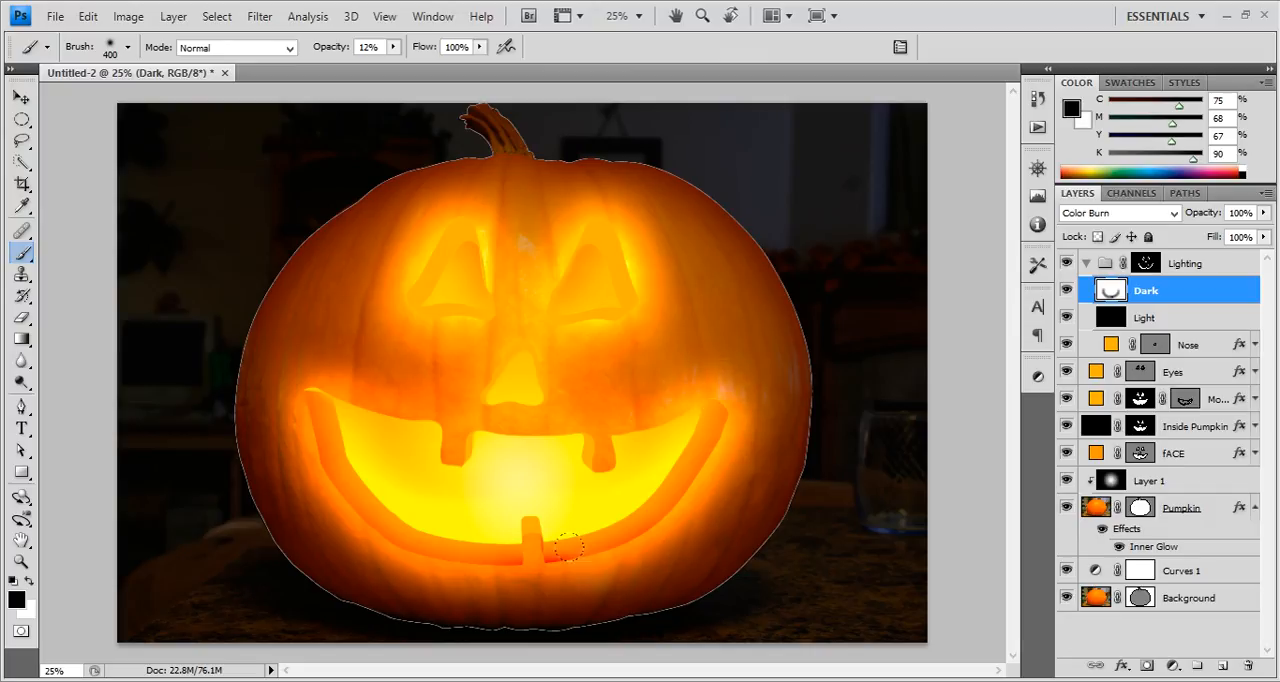
# Darken the carved edge of the upper-right tooth on the Dark layer with the brush reduced to size 125.
pyautogui.press('[')
pyautogui.press('[')
pyautogui.press('[')
pyautogui.press('[')
pyautogui.moveTo(578, 431); pyautogui.dragTo(598, 444)
pyautogui.hotkey('ctrl', '=')
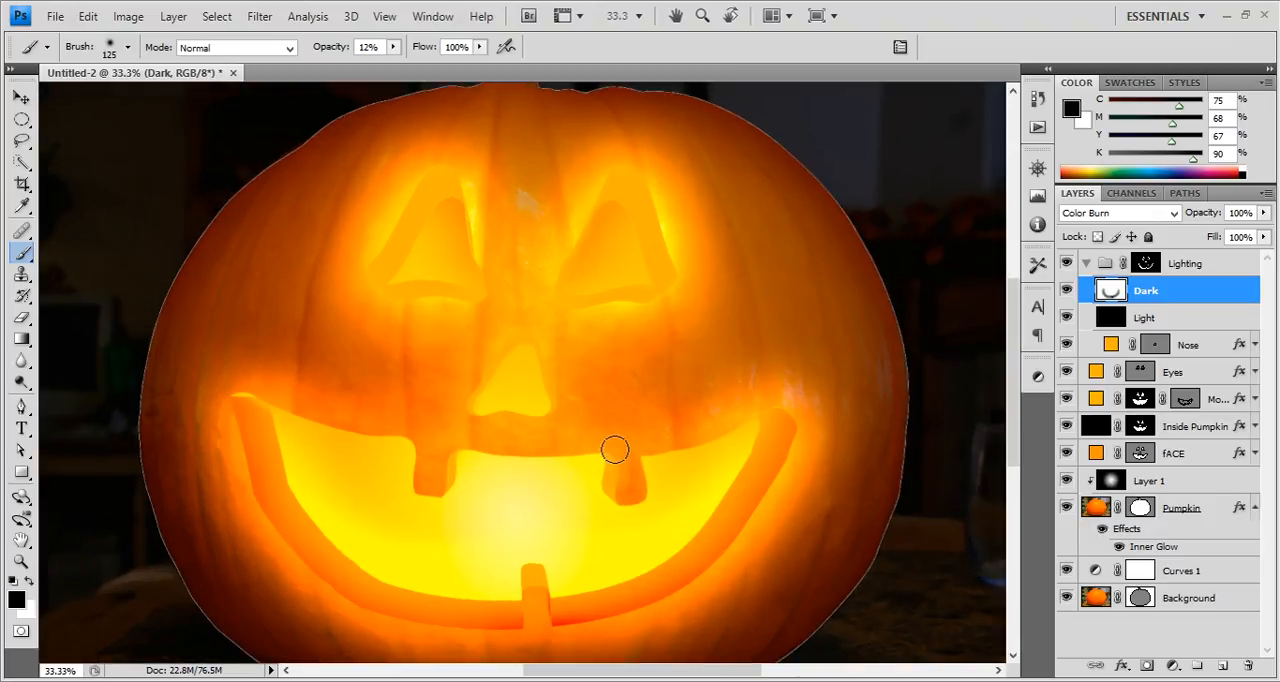
pyautogui.hotkey('ctrl', '=')
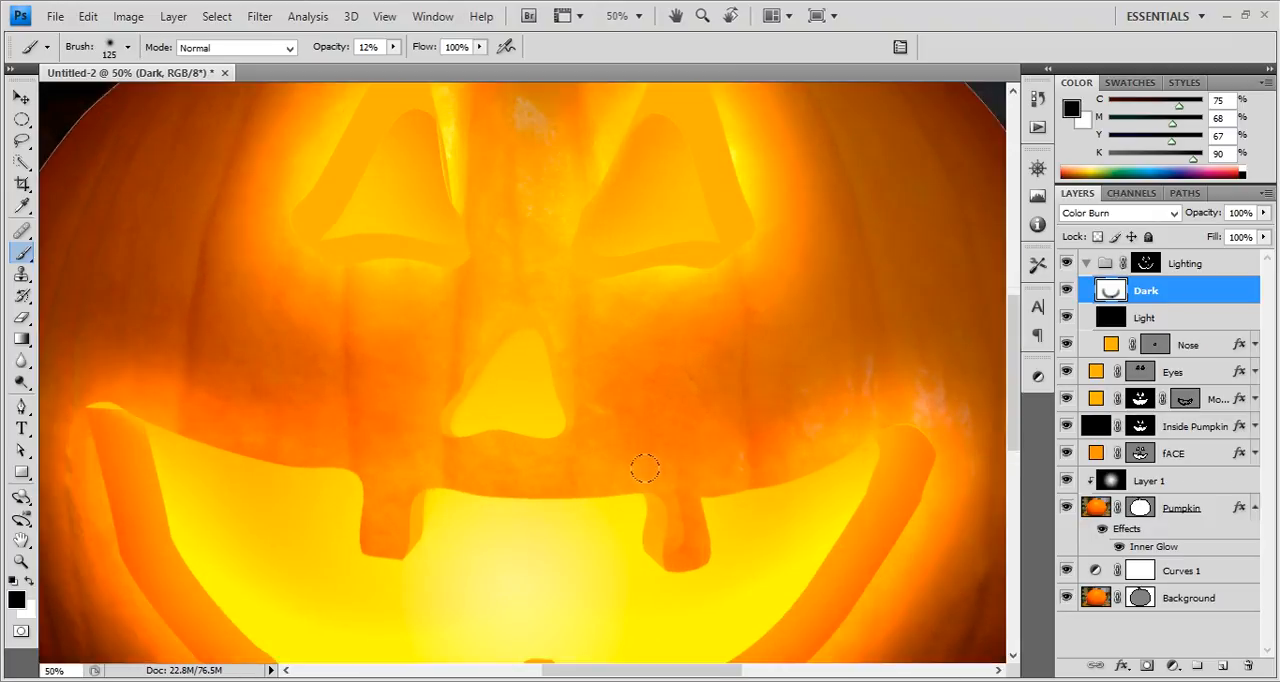
pyautogui.scroll(3, 660, 495)
pyautogui.moveTo(675, 563)
pyautogui.mouseDown()
pyautogui.moveTo(672, 586)
pyautogui.moveTo(681, 542)
pyautogui.mouseUp()
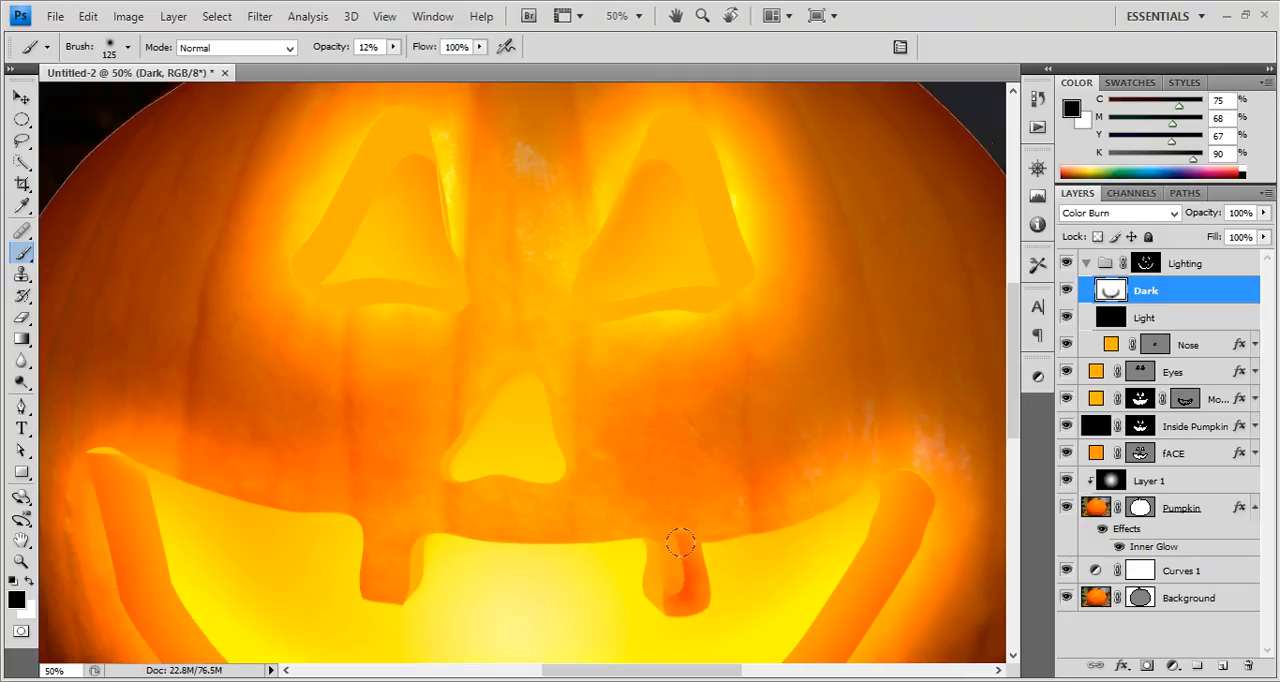
# Paint black on the Lighting group mask over the right and bottom edges of the upper-right tooth with a size 175 brush at 90% opacity.
pyautogui.click(1147, 265)
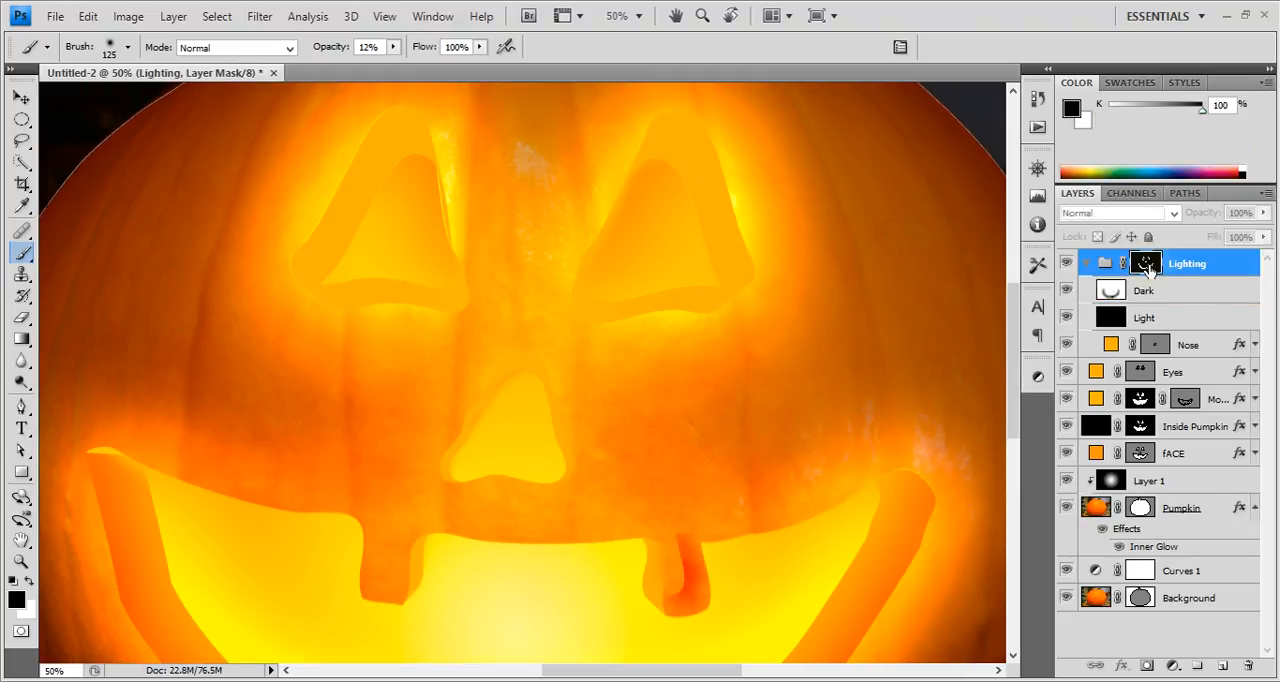
pyautogui.keyDown('alt'); pyautogui.click(1147, 265); pyautogui.keyUp('alt')
pyautogui.press('e')
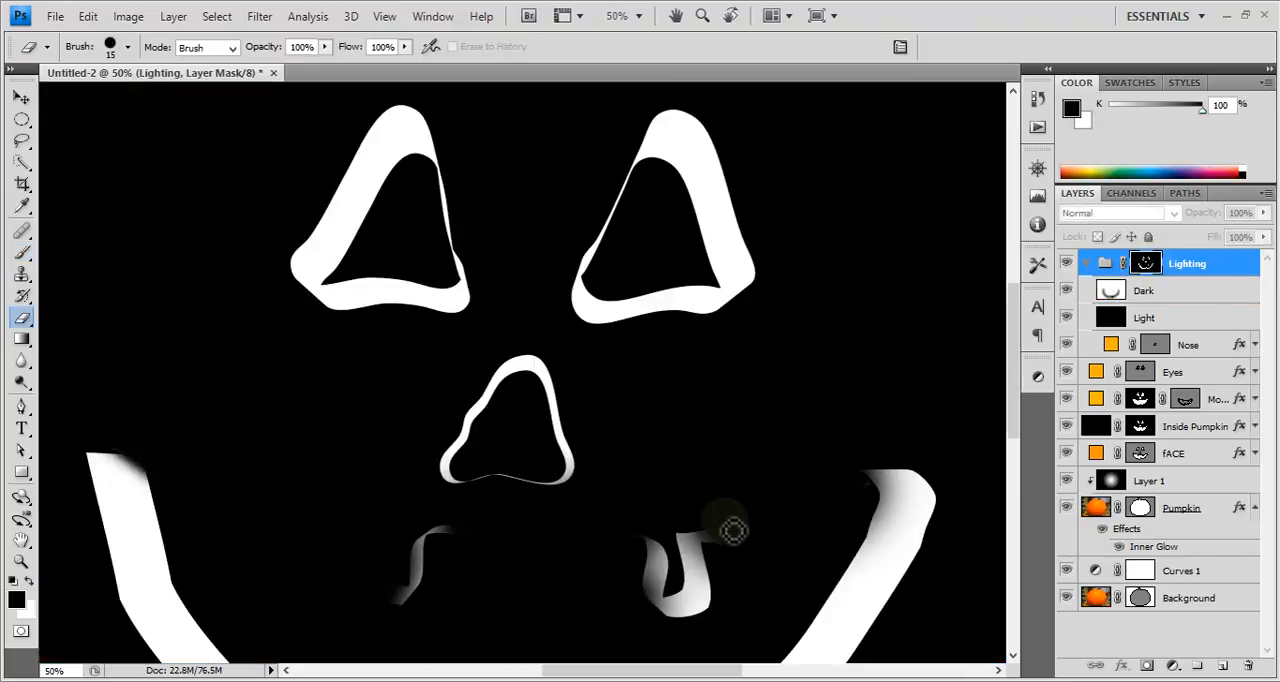
pyautogui.press('b')
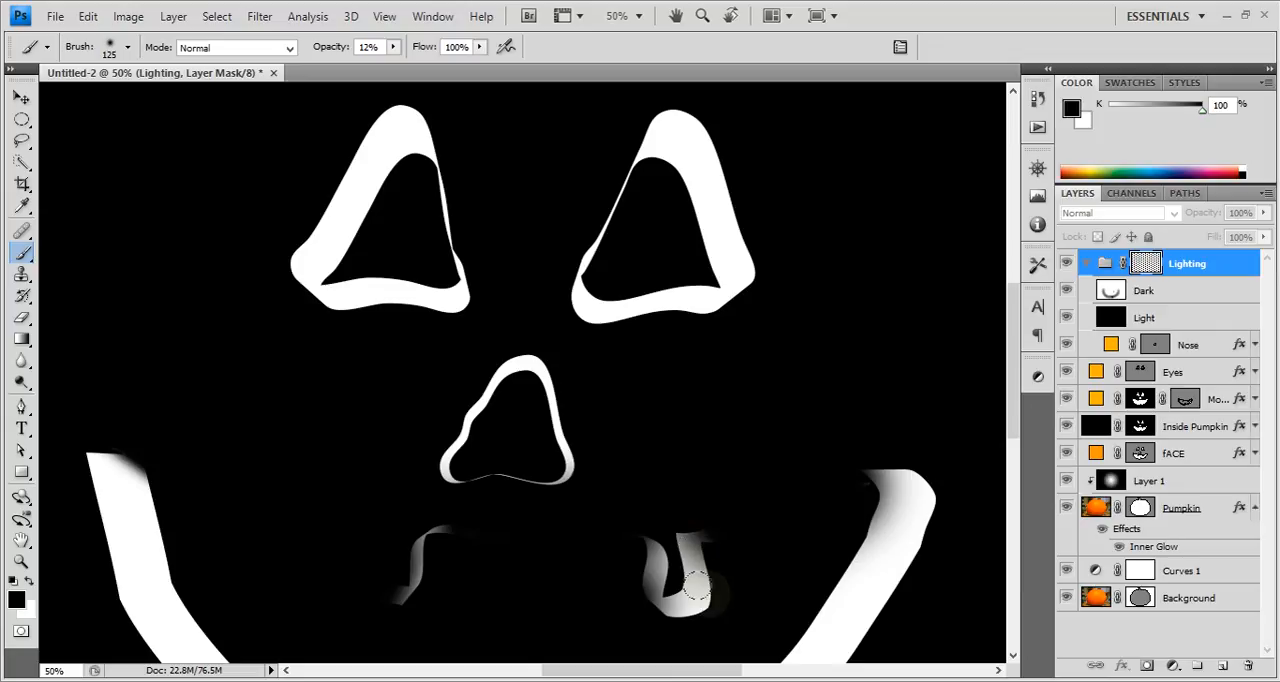
pyautogui.press(']')
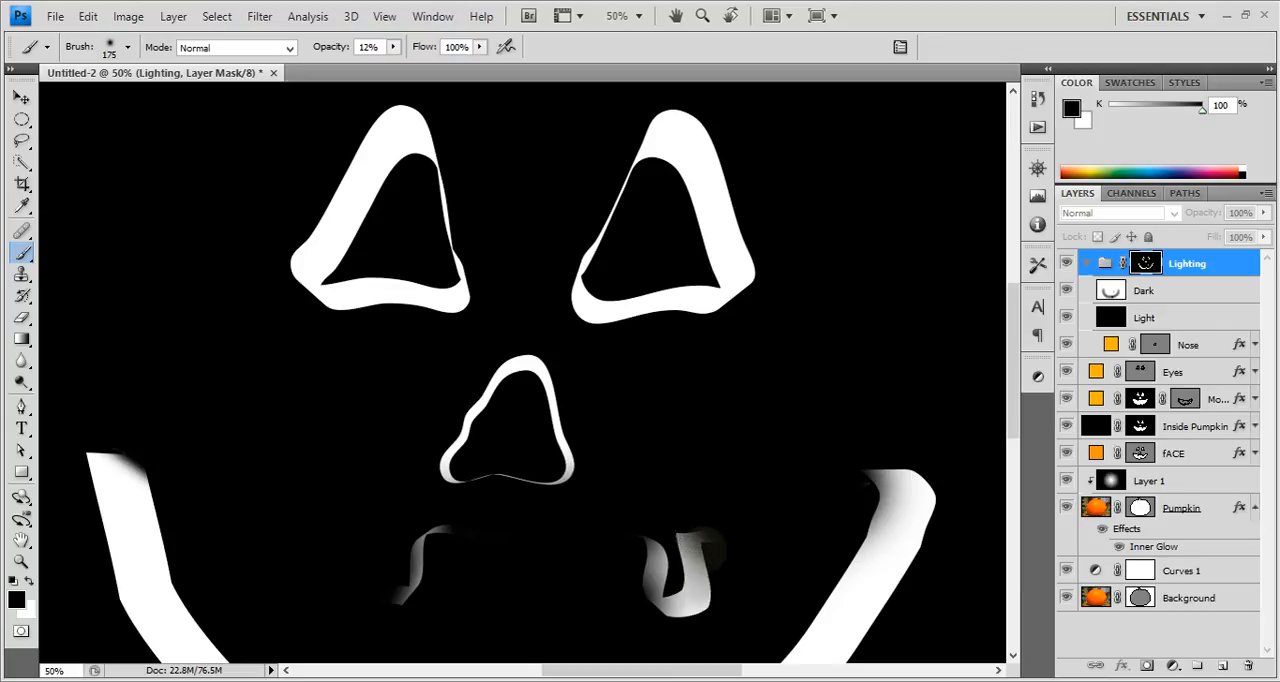
pyautogui.moveTo(686, 531)
pyautogui.mouseDown()
pyautogui.moveTo(690, 558)
pyautogui.moveTo(680, 514)
pyautogui.moveTo(690, 605)
pyautogui.moveTo(674, 598)
pyautogui.mouseUp()
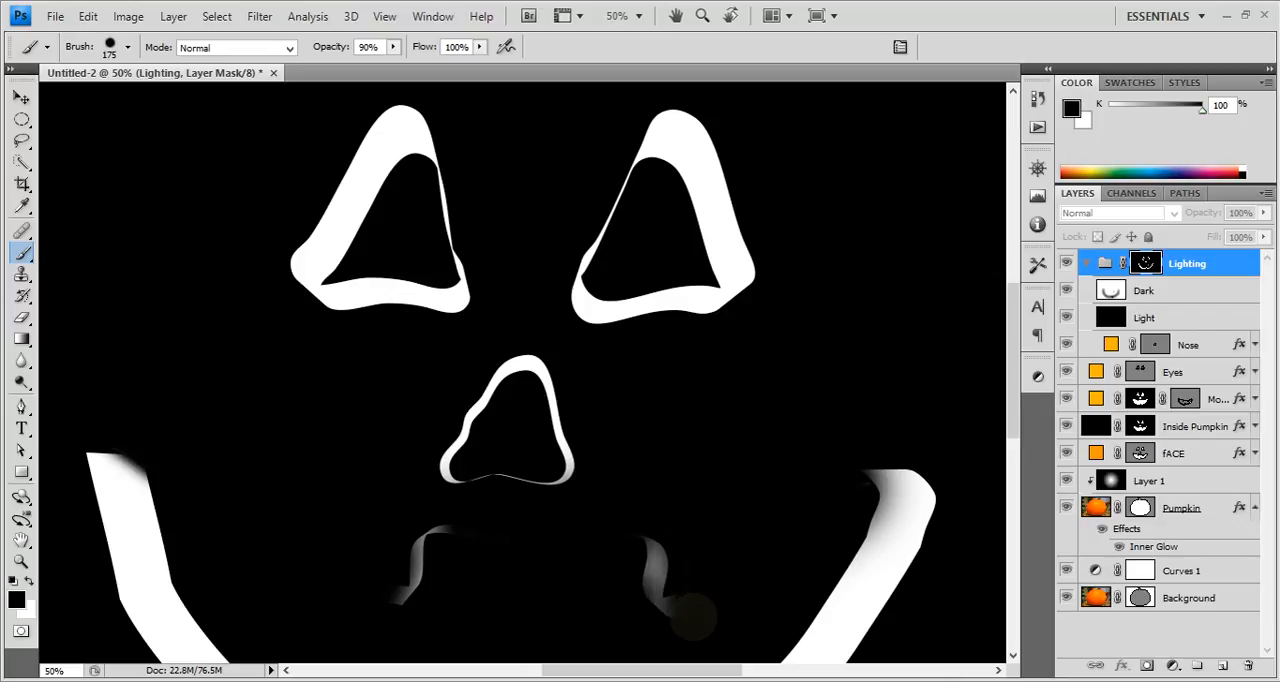
# Paint black with a size 80 brush on the Lighting group mask over the mouth's upper edge beside the upper-left tooth.
pyautogui.press('[')
pyautogui.press('[')
pyautogui.press('[')
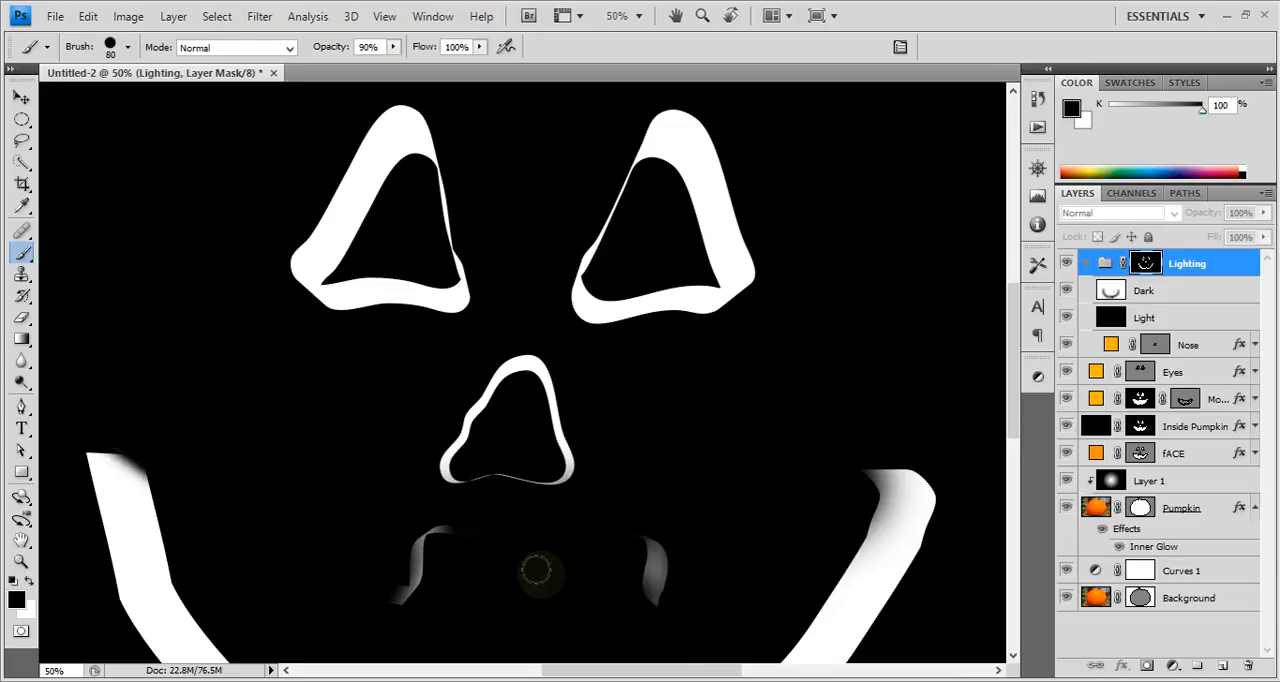
pyautogui.moveTo(529, 565)
pyautogui.mouseDown()
pyautogui.moveTo(505, 535)
pyautogui.moveTo(423, 519)
pyautogui.mouseUp()
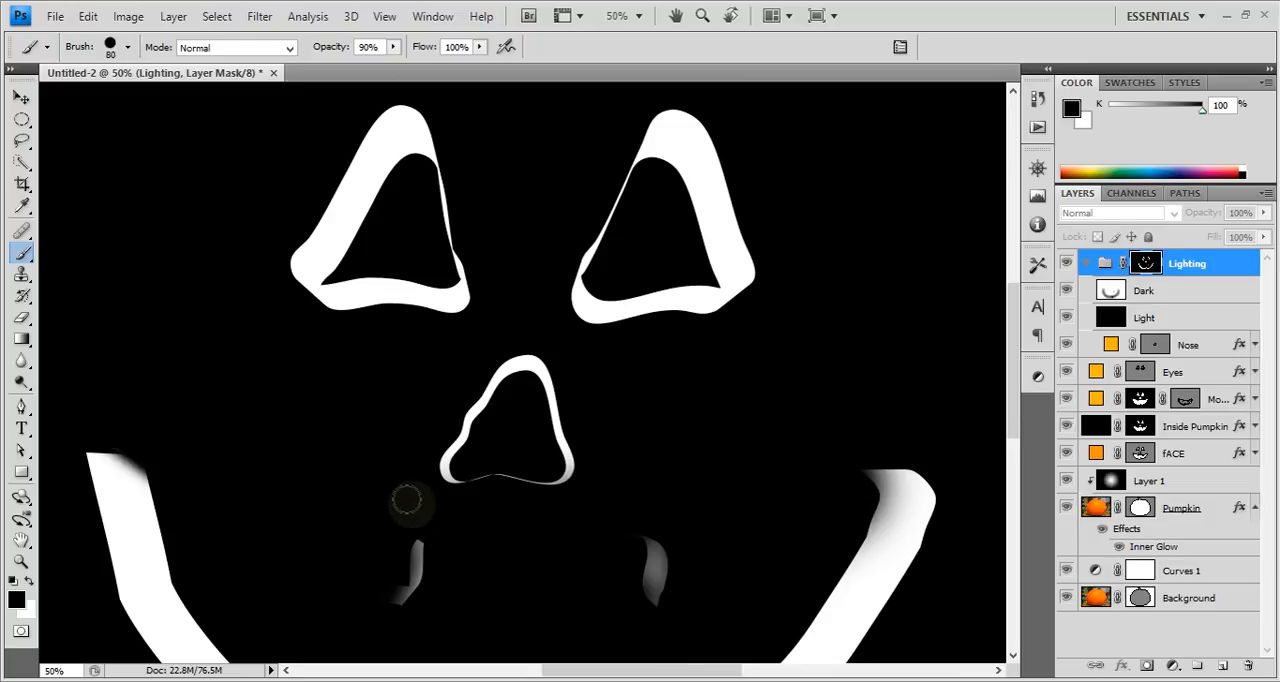
# Darken the carved inner edges of the two upper teeth on the Dark layer with a size 90 black brush at 20% opacity.
pyautogui.click(1172, 290)
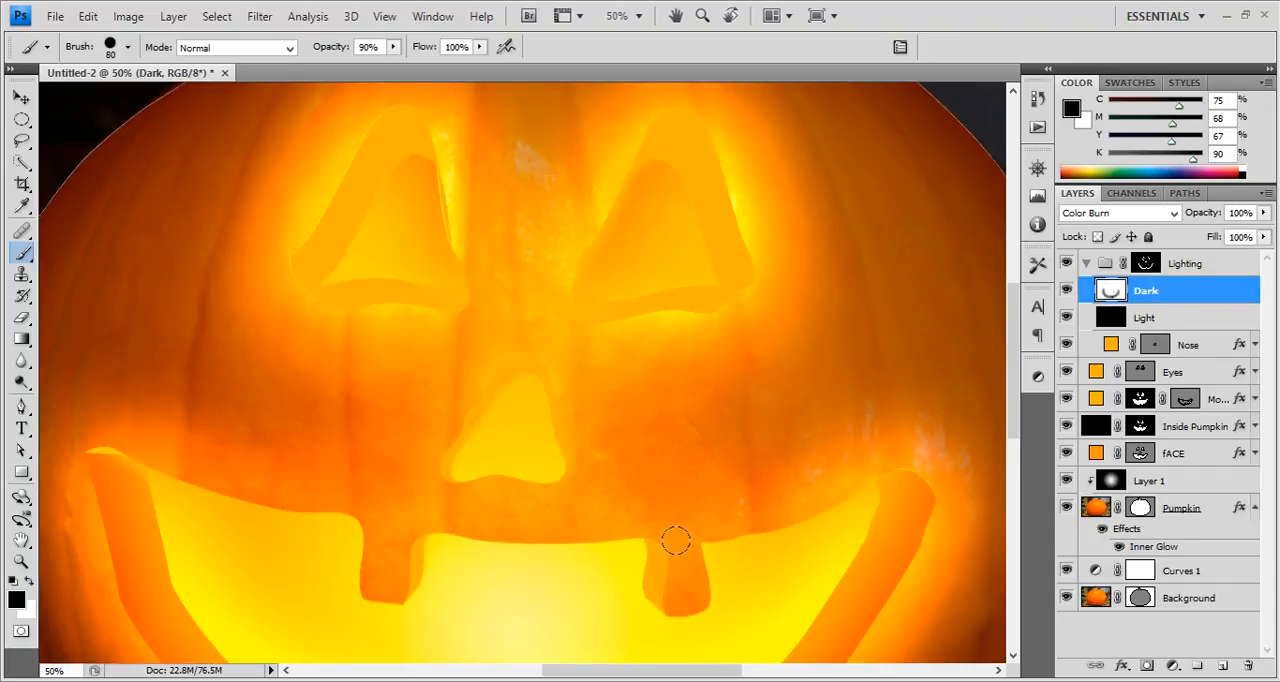
pyautogui.hotkey('alt', ']')
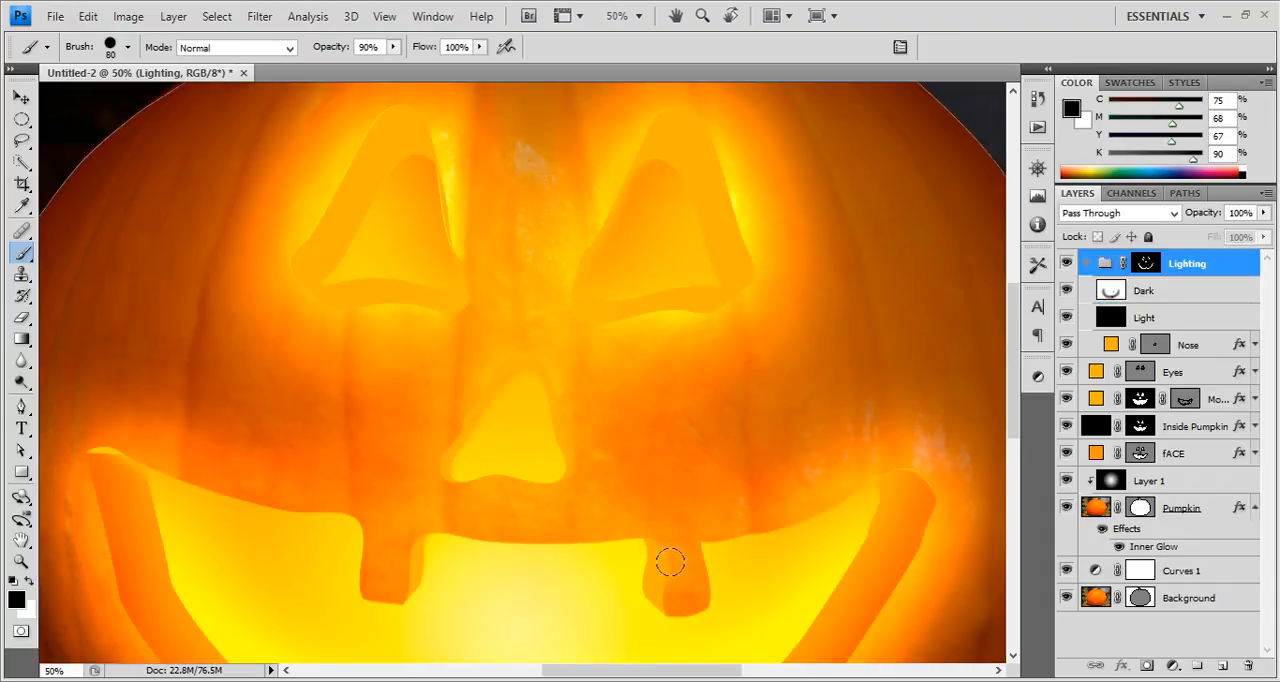
pyautogui.click(1186, 290)
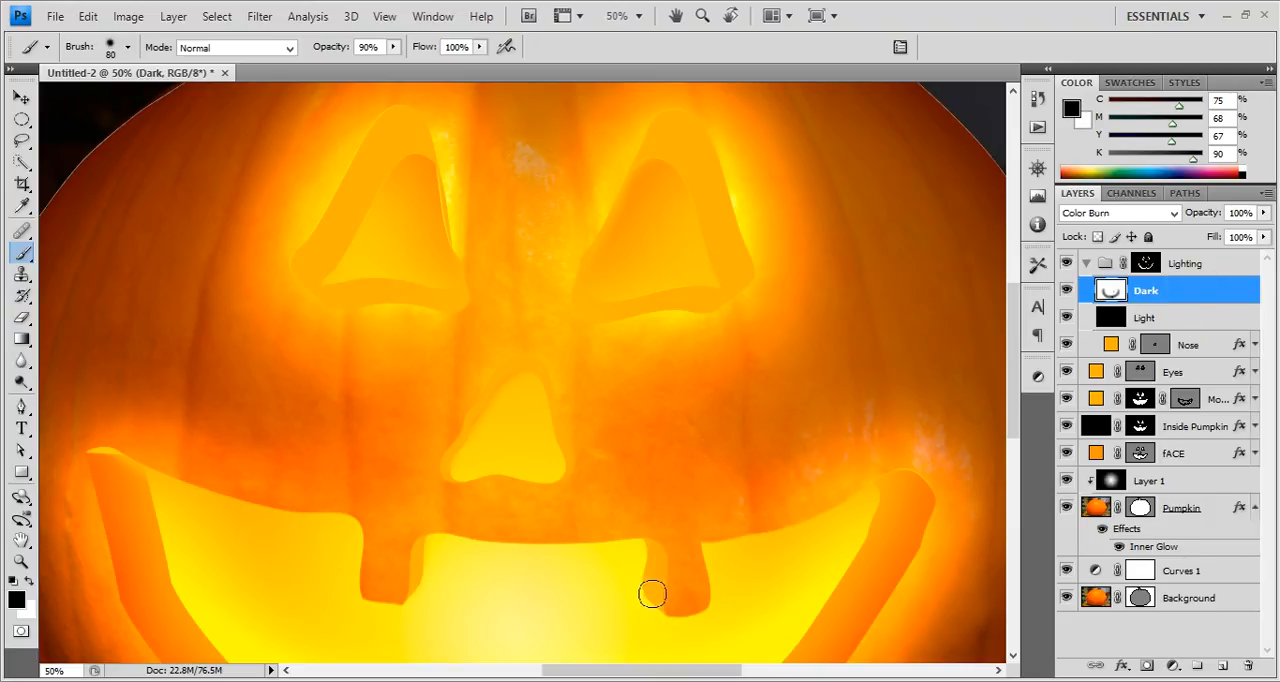
pyautogui.press('[')
pyautogui.scroll(-1, 686, 572)
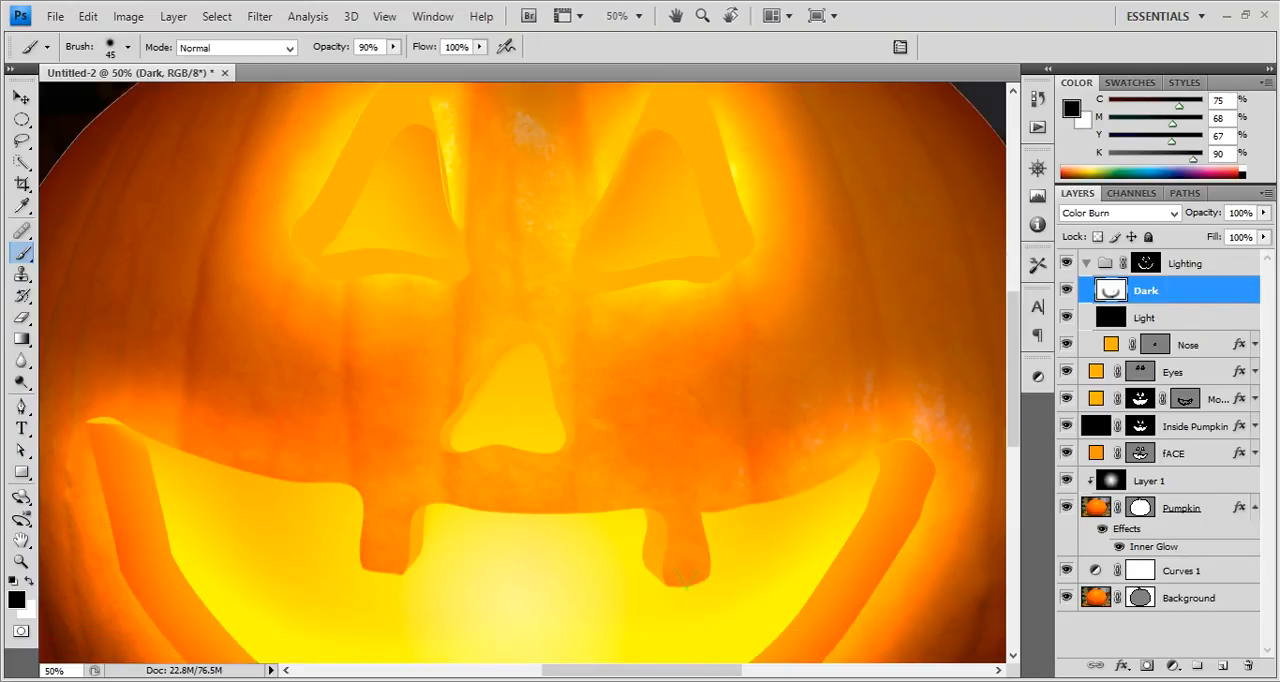
pyautogui.press(']')
pyautogui.scroll(1, 680, 539)
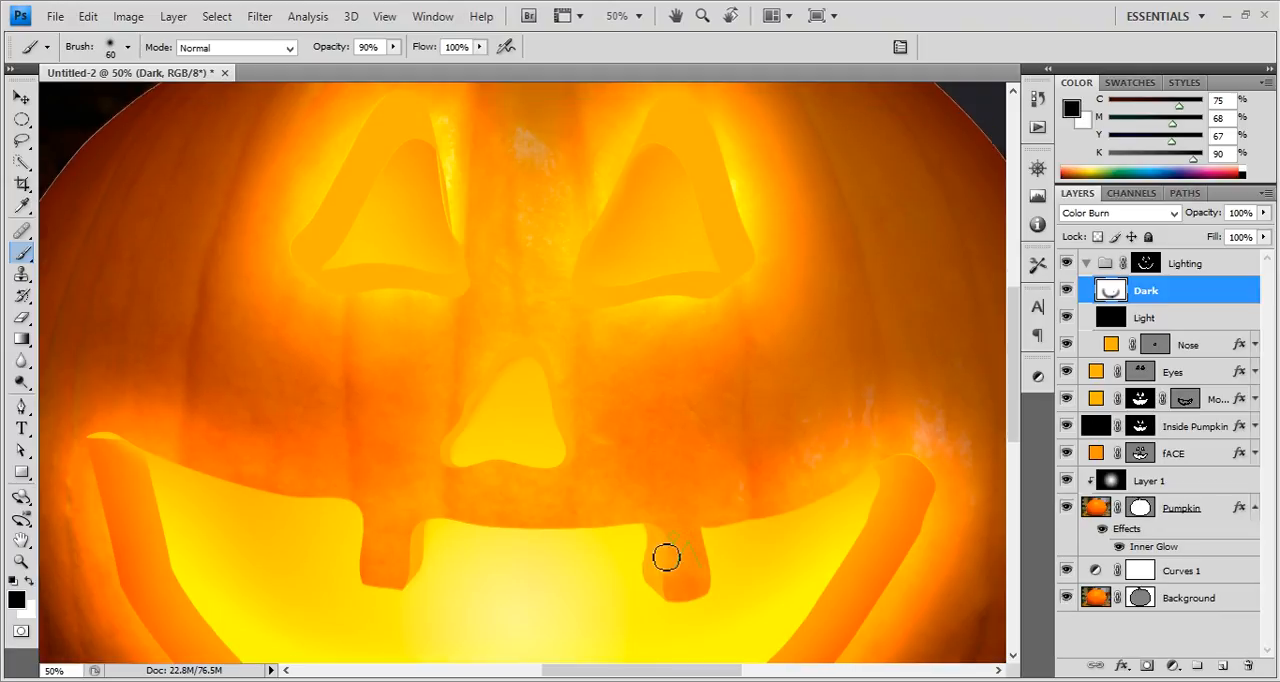
pyautogui.press('2')
pyautogui.scroll(-2, 640, 480)
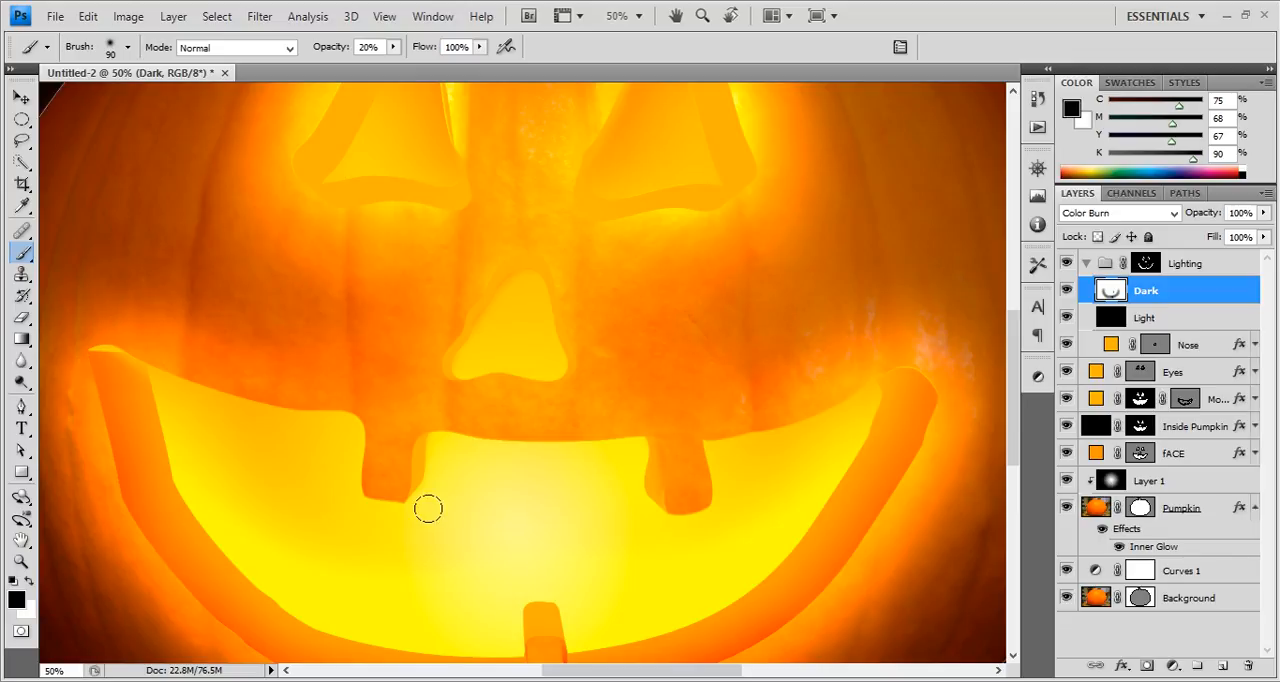
pyautogui.moveTo(405, 491); pyautogui.dragTo(406, 445)
# Darken the mouth's upper-left corner on the Dark layer and enlarge the brush to 600.
pyautogui.moveTo(96, 367); pyautogui.dragTo(80, 331)
pyautogui.press(']')
pyautogui.press(']')
pyautogui.press(']')
pyautogui.press(']')
pyautogui.press(']')
pyautogui.press(']')
# Brighten the inner left edge of the mouth on the Light layer with a size 250 white brush at 10% opacity.
pyautogui.click(1147, 318)
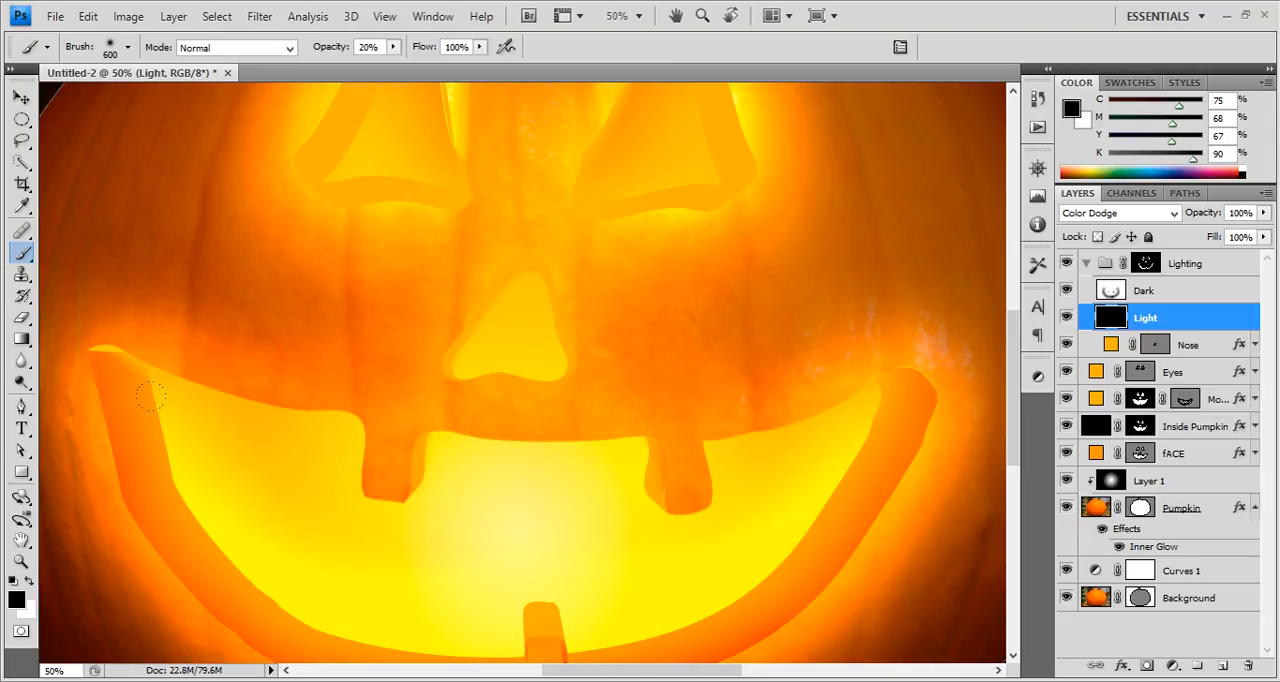
pyautogui.press('x')
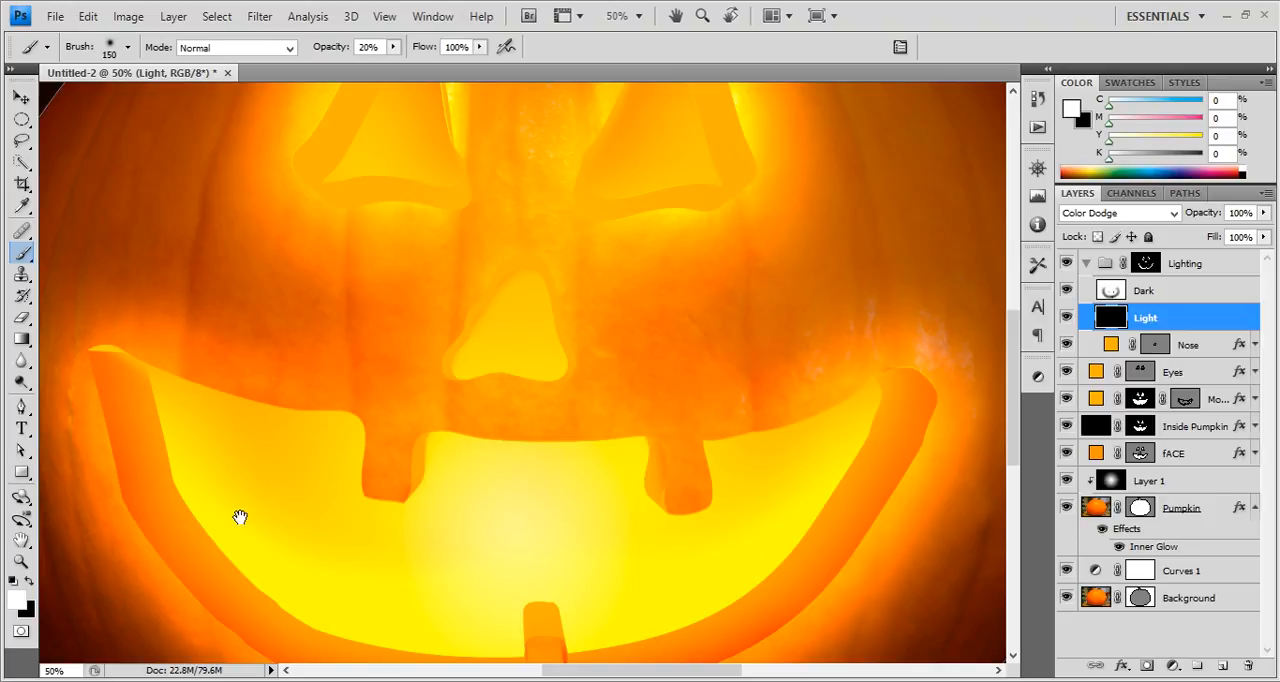
pyautogui.moveTo(240, 517); pyautogui.dragTo(245, 348)
pyautogui.press(']')
pyautogui.press(']')
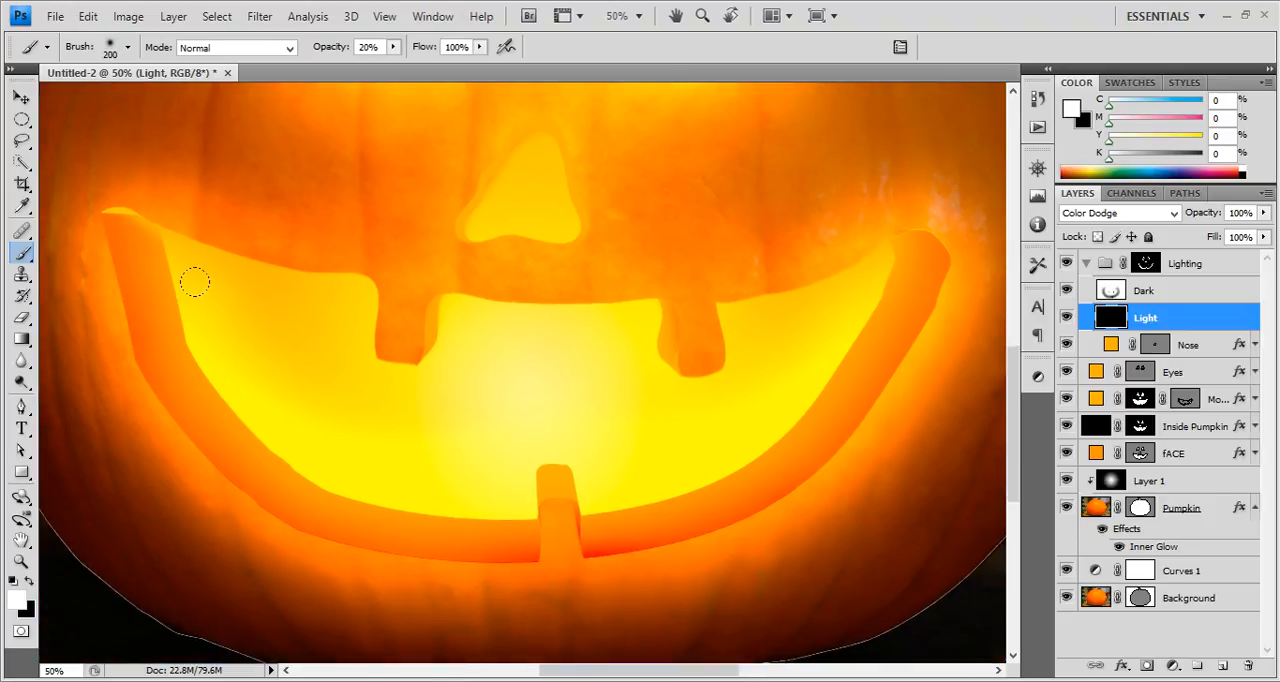
pyautogui.moveTo(159, 244)
pyautogui.mouseDown()
pyautogui.moveTo(146, 207)
pyautogui.moveTo(186, 303)
pyautogui.mouseUp()
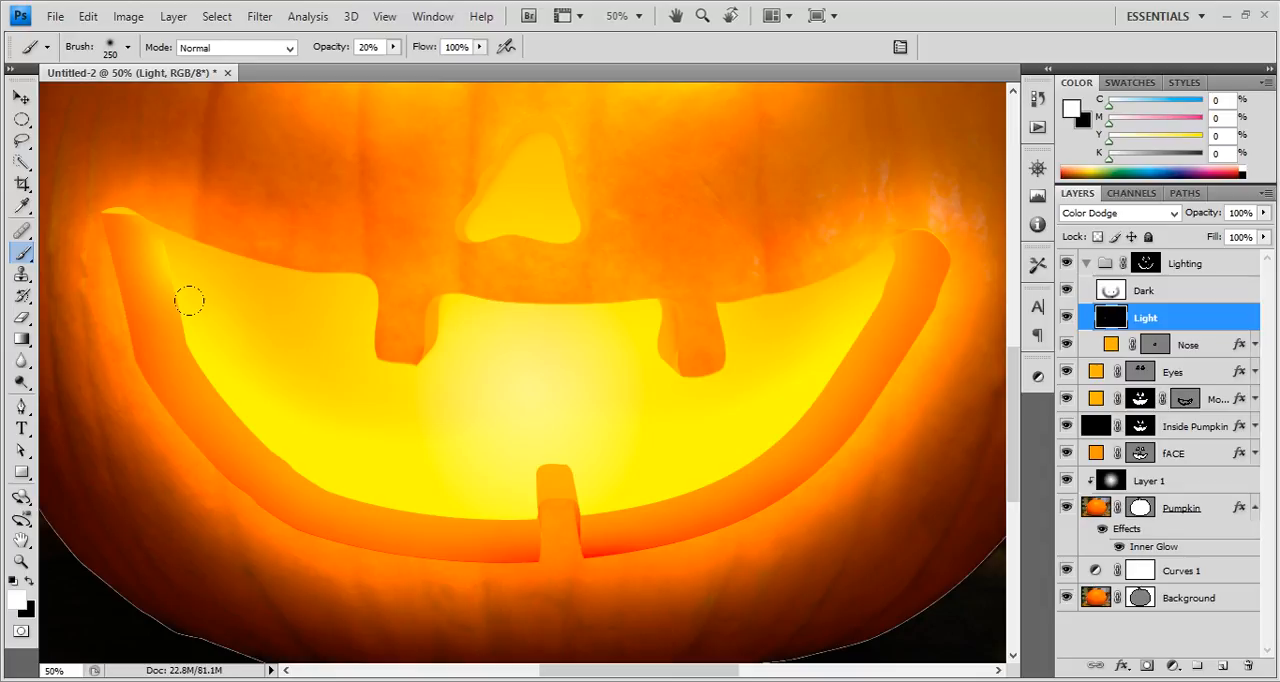
pyautogui.hotkey('ctrl', 'z')
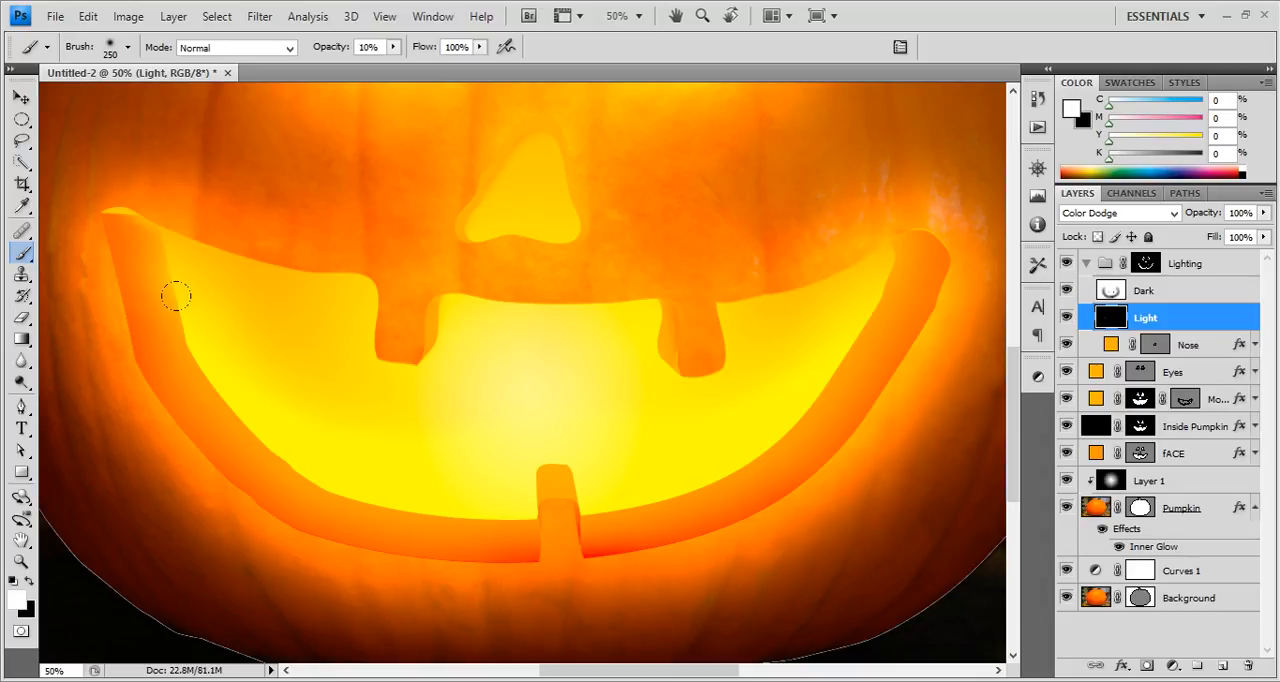
pyautogui.moveTo(146, 212)
pyautogui.mouseDown()
pyautogui.moveTo(227, 364)
pyautogui.moveTo(192, 312)
pyautogui.moveTo(310, 422)
pyautogui.moveTo(257, 385)
pyautogui.moveTo(359, 448)
pyautogui.moveTo(284, 420)
pyautogui.moveTo(422, 464)
pyautogui.moveTo(387, 442)
pyautogui.moveTo(476, 457)
pyautogui.moveTo(445, 443)
pyautogui.mouseUp()
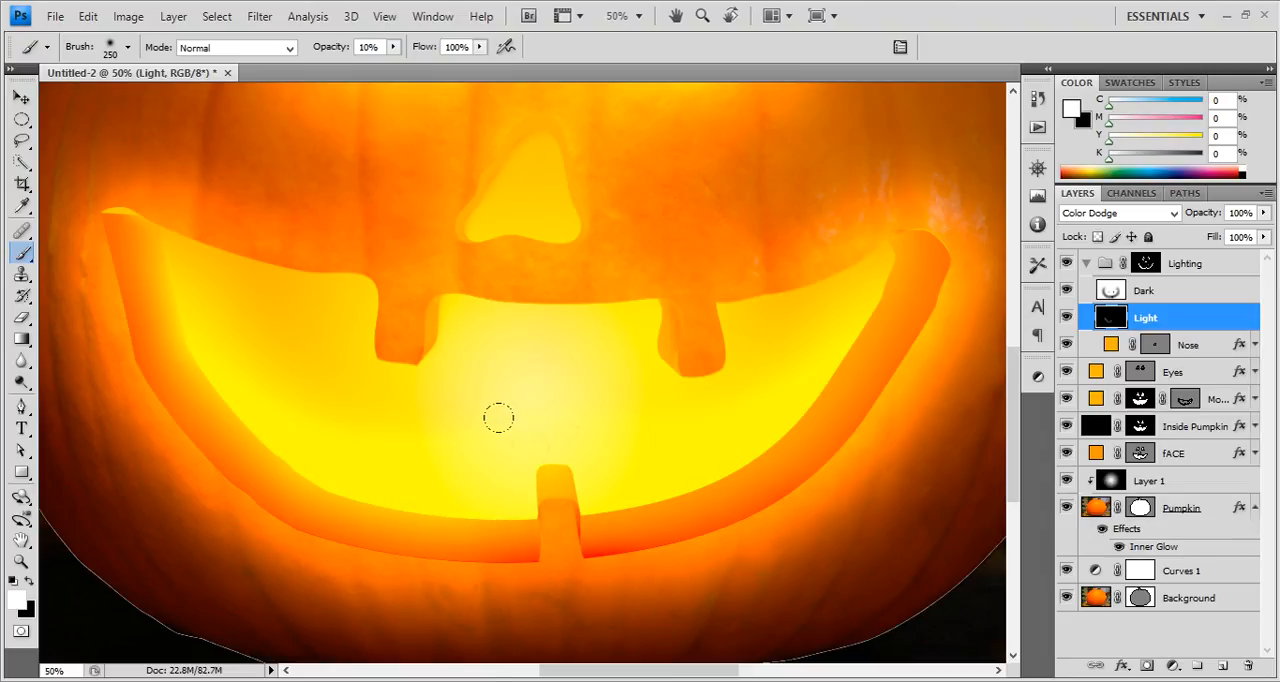
# Brighten the top of the lower tooth and the mouth's lower-left inner edge on the Light layer.
pyautogui.moveTo(566, 418); pyautogui.dragTo(510, 422)
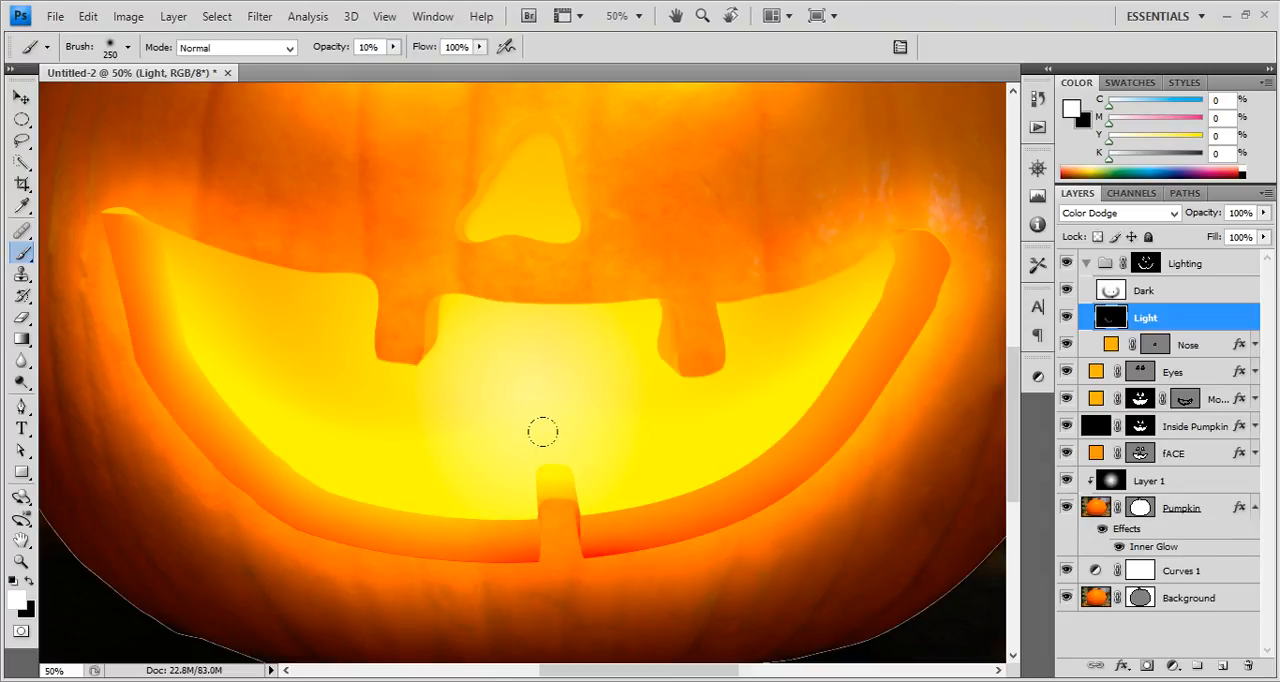
pyautogui.moveTo(468, 462)
pyautogui.mouseDown()
pyautogui.moveTo(480, 469)
pyautogui.moveTo(374, 500)
pyautogui.moveTo(326, 443)
pyautogui.moveTo(242, 395)
pyautogui.mouseUp()
pyautogui.moveTo(187, 311)
pyautogui.mouseDown()
pyautogui.moveTo(228, 386)
pyautogui.moveTo(503, 421)
pyautogui.mouseUp()
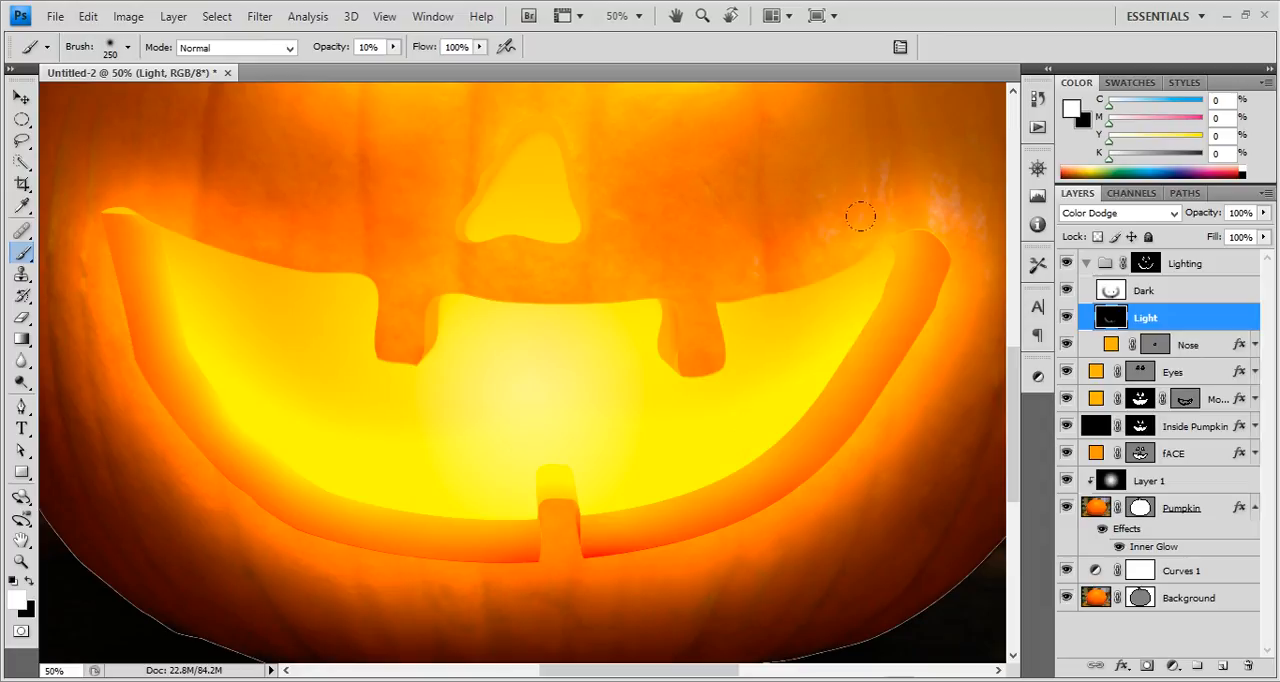
# Brighten the mouth's right and lower-right inner edge on the Light layer with the same soft white brush.
pyautogui.moveTo(861, 216)
pyautogui.mouseDown()
pyautogui.moveTo(829, 223)
pyautogui.moveTo(791, 351)
pyautogui.moveTo(748, 388)
pyautogui.mouseUp()
pyautogui.moveTo(817, 243); pyautogui.dragTo(696, 408)
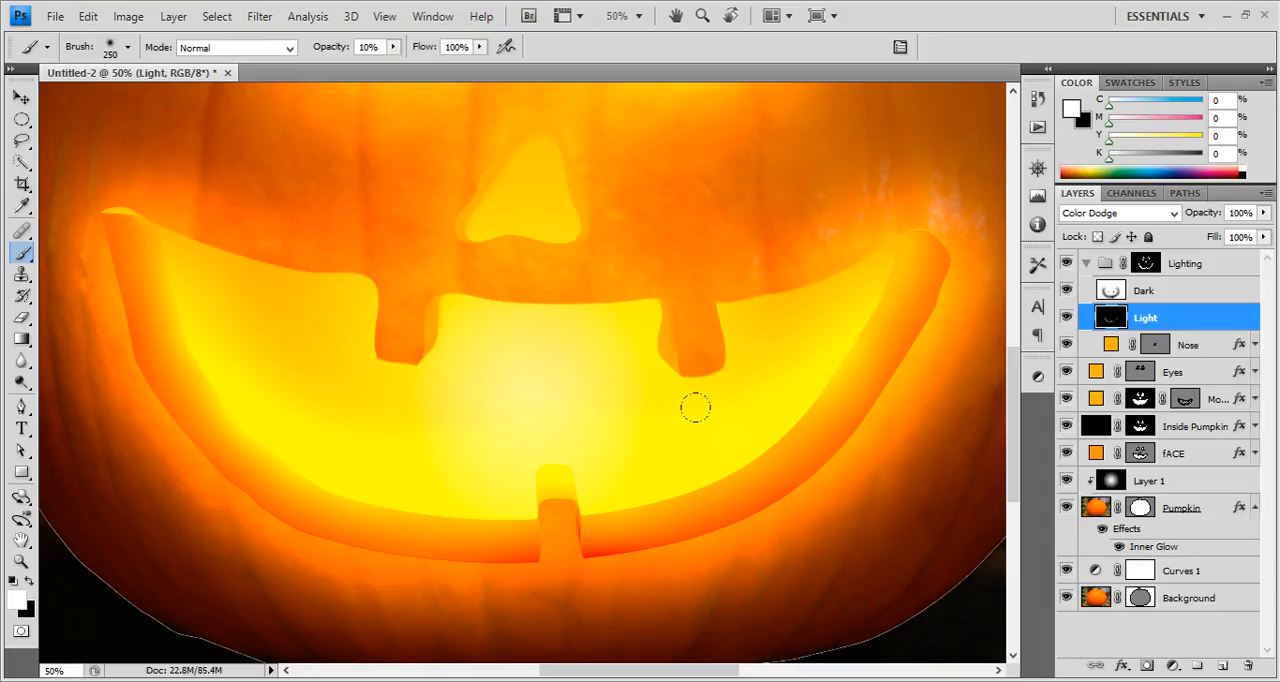
pyautogui.moveTo(817, 407); pyautogui.dragTo(577, 443)
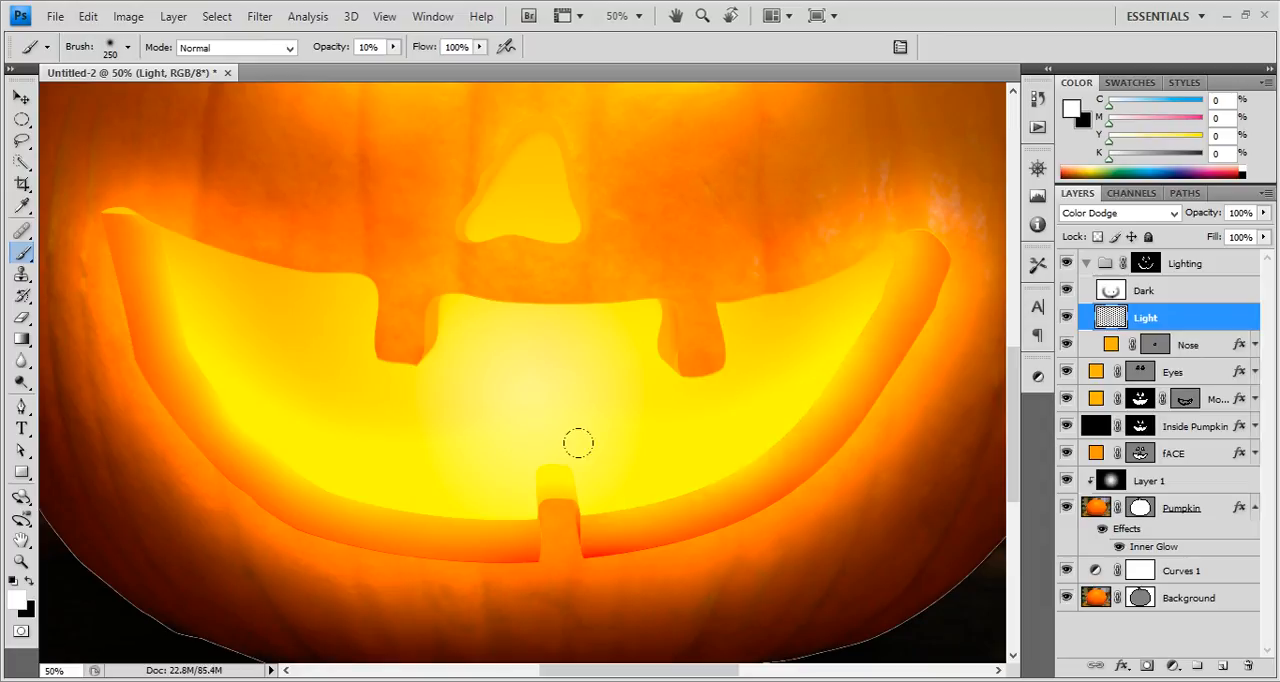
# Brighten the inner edge of the upper-right tooth on the Light layer with the brush reduced to 125, and compare with the Lighting group hidden.
pyautogui.click(600, 306)
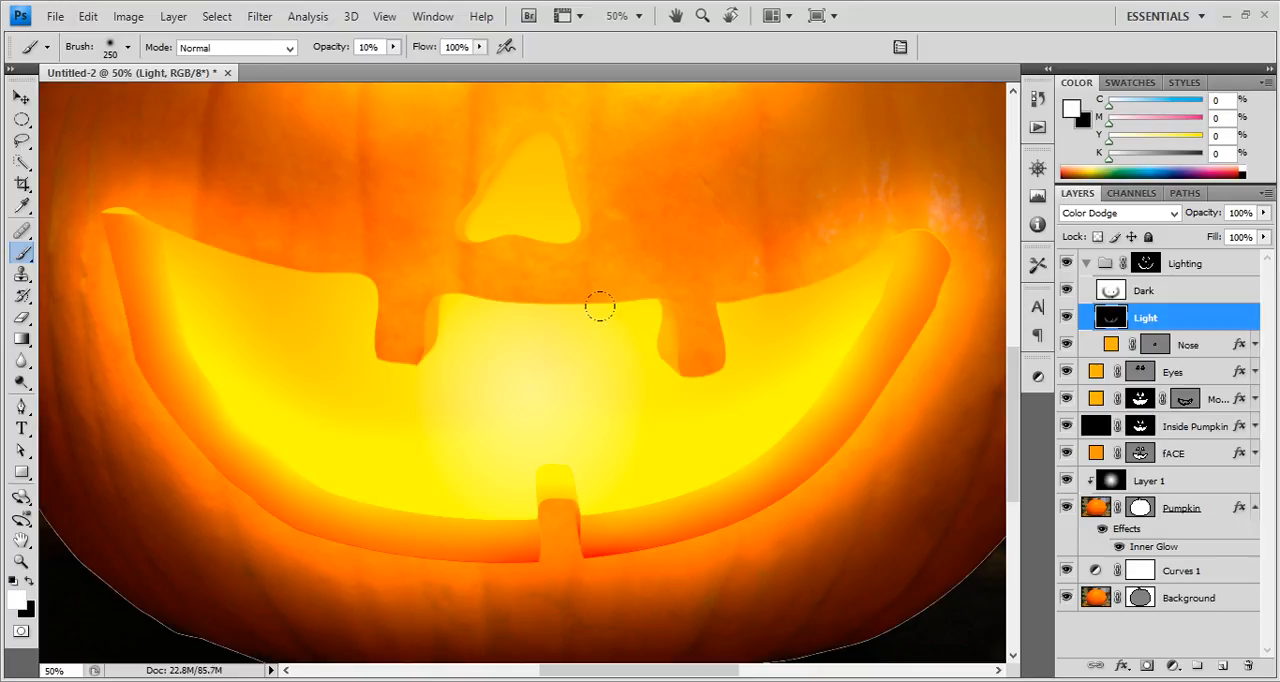
pyautogui.moveTo(630, 302); pyautogui.dragTo(642, 294)
pyautogui.moveTo(639, 342); pyautogui.dragTo(648, 360)
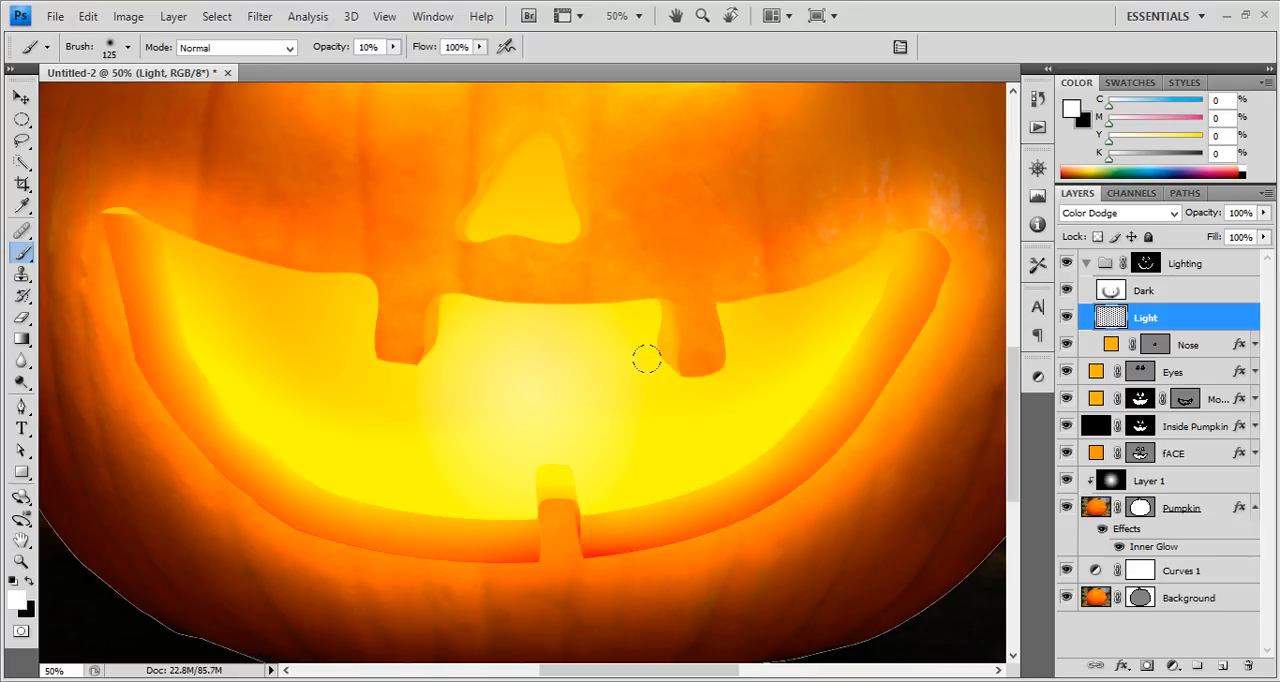
pyautogui.click(1066, 264)
pyautogui.click(1066, 264)
# Paint white on the Lighting group mask over the upper-right tooth's gray strip, using a size 60 Overlay-mode brush at 10% opacity.
pyautogui.keyDown('alt'); pyautogui.click(1146, 264); pyautogui.keyUp('alt')
pyautogui.keyDown('alt'); pyautogui.click(1146, 264); pyautogui.keyUp('alt')
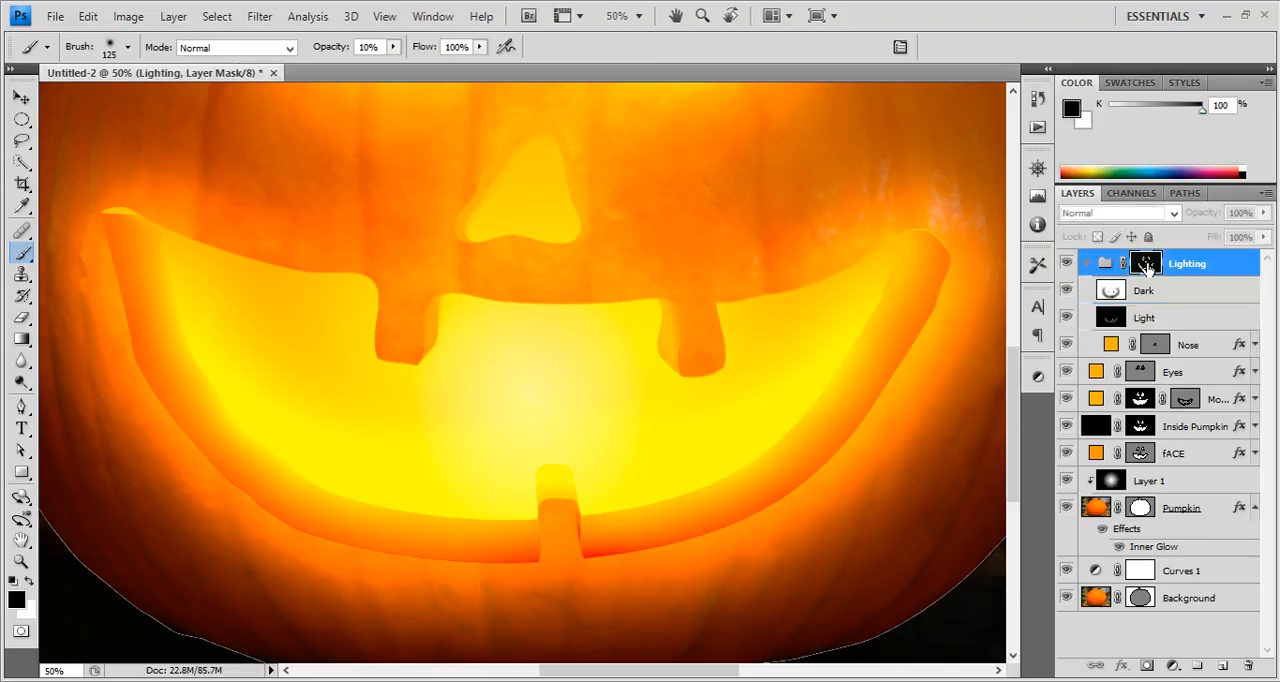
pyautogui.keyDown('alt'); pyautogui.click(1146, 264); pyautogui.keyUp('alt')
pyautogui.scroll(-1, 837, 294)
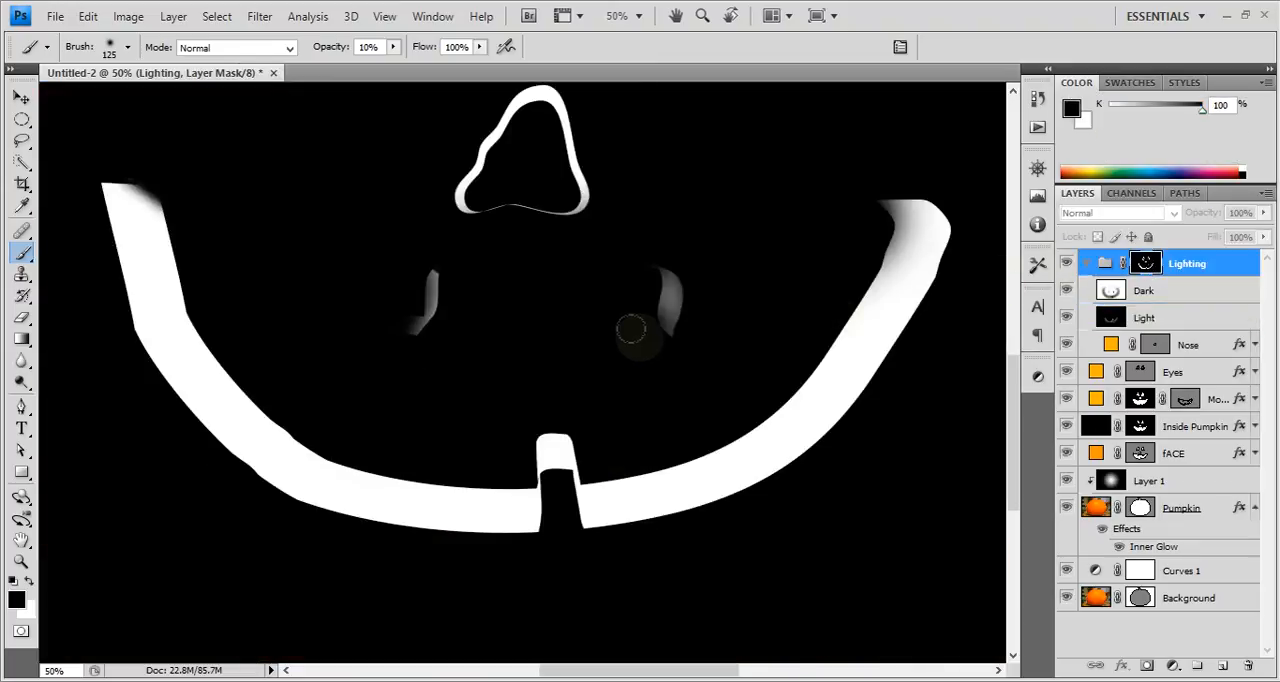
pyautogui.press('x')
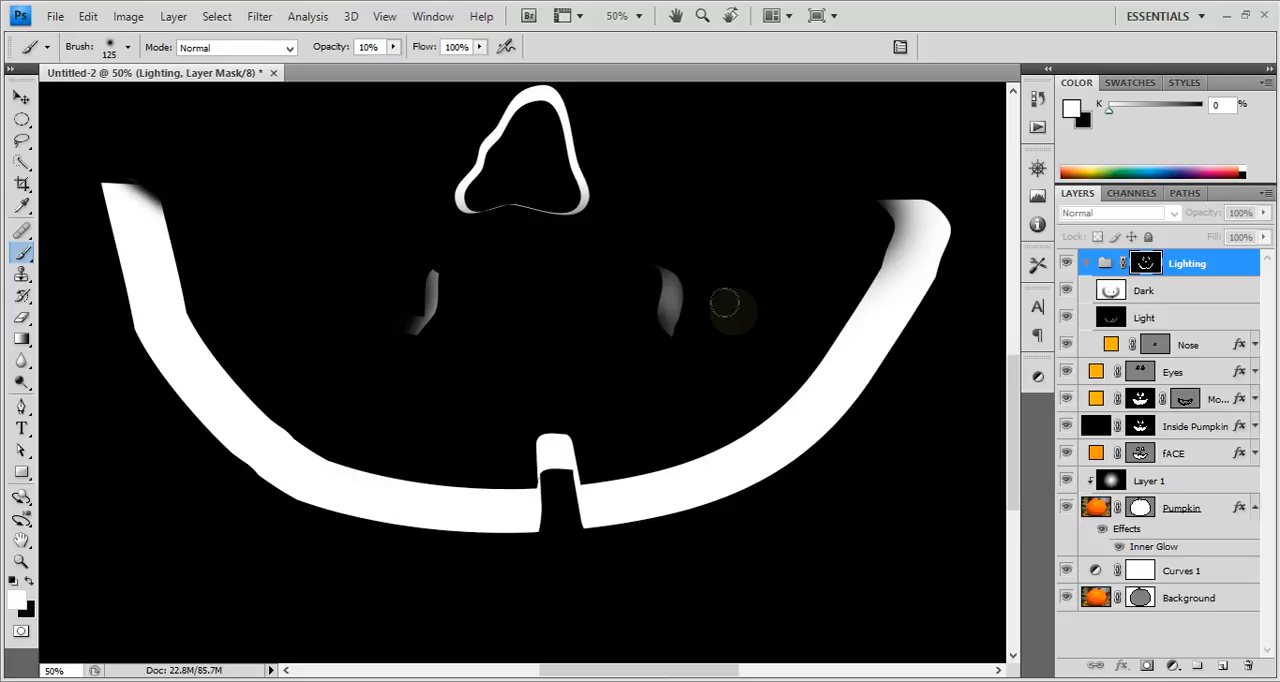
pyautogui.press('[')
pyautogui.press('[')
pyautogui.press('[')
pyautogui.press('[')
pyautogui.press('[')
pyautogui.click(244, 48)
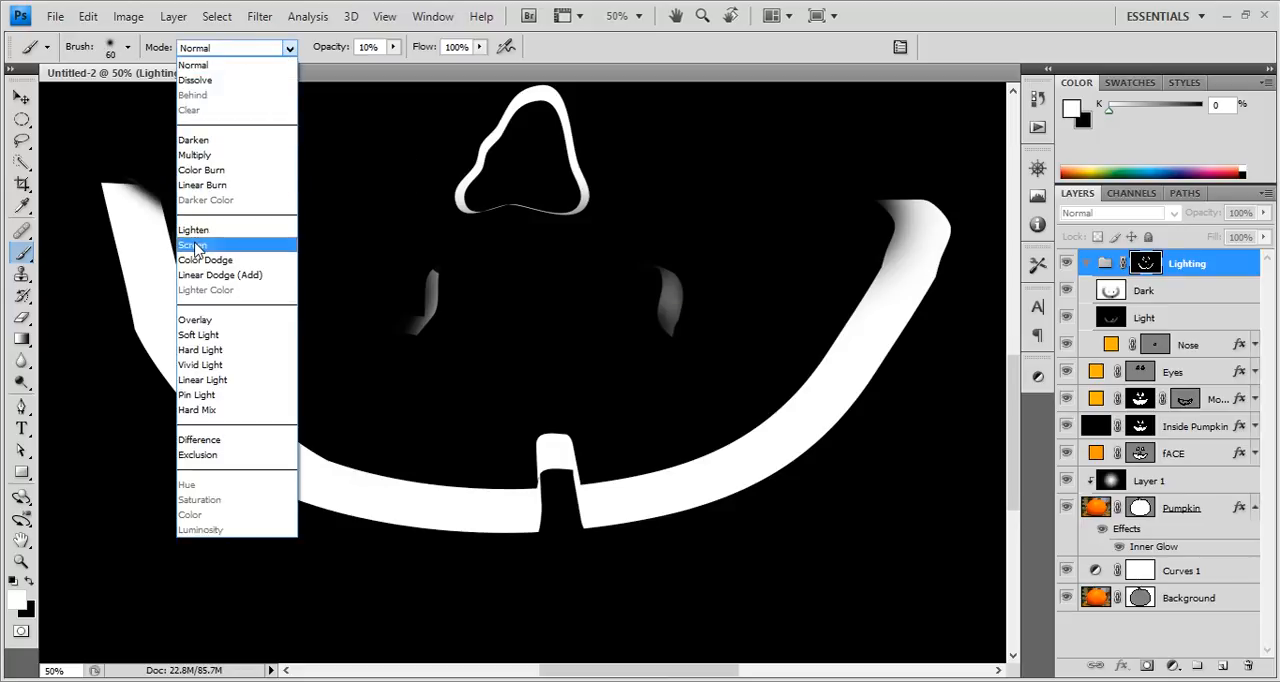
pyautogui.click(195, 320)
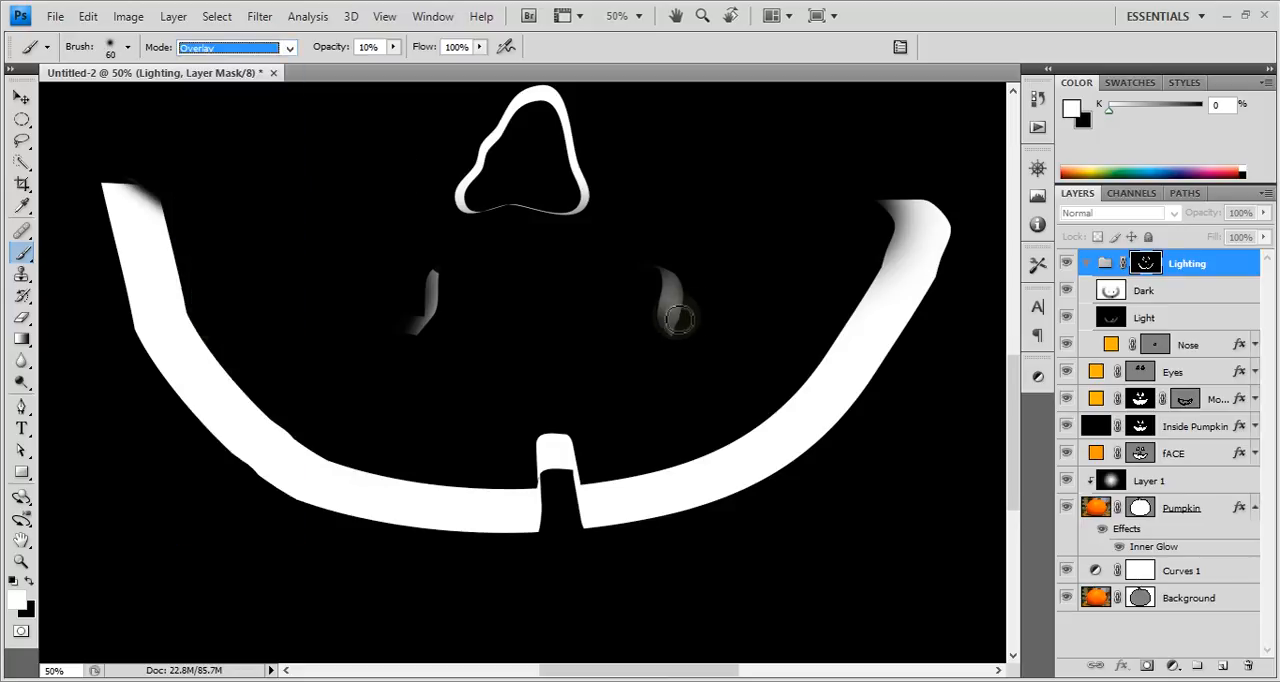
pyautogui.moveTo(672, 313)
pyautogui.mouseDown()
pyautogui.moveTo(682, 347)
pyautogui.moveTo(662, 311)
pyautogui.moveTo(670, 335)
pyautogui.moveTo(671, 264)
pyautogui.moveTo(657, 303)
pyautogui.moveTo(656, 237)
pyautogui.moveTo(671, 331)
pyautogui.moveTo(666, 294)
pyautogui.moveTo(649, 325)
pyautogui.moveTo(659, 254)
pyautogui.moveTo(674, 336)
pyautogui.mouseUp()
# Lighten the mouth's upper-right corner and the upper-left tooth strip on the Lighting group mask with a size 125 Overlay brush.
pyautogui.press(']')
pyautogui.press(']')
pyautogui.press(']')
pyautogui.press(']')
pyautogui.press(']')
pyautogui.moveTo(872, 225)
pyautogui.mouseDown()
pyautogui.moveTo(864, 189)
pyautogui.moveTo(902, 225)
pyautogui.moveTo(865, 184)
pyautogui.moveTo(896, 198)
pyautogui.mouseUp()
pyautogui.moveTo(444, 262)
pyautogui.mouseDown()
pyautogui.moveTo(420, 328)
pyautogui.moveTo(421, 281)
pyautogui.moveTo(407, 297)
pyautogui.mouseUp()
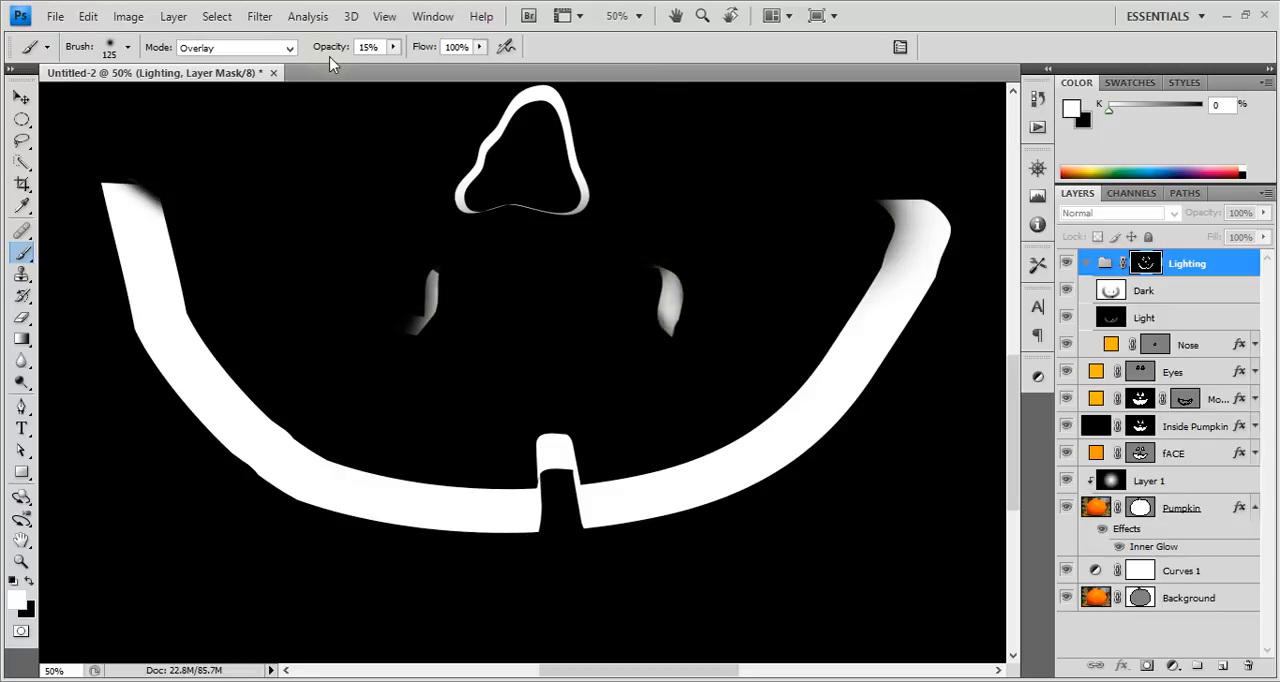
# Raise the brush opacity to 34% and whiten both upper tooth strips and both mouth corners on the Lighting group mask.
pyautogui.press('3')
pyautogui.press('4')
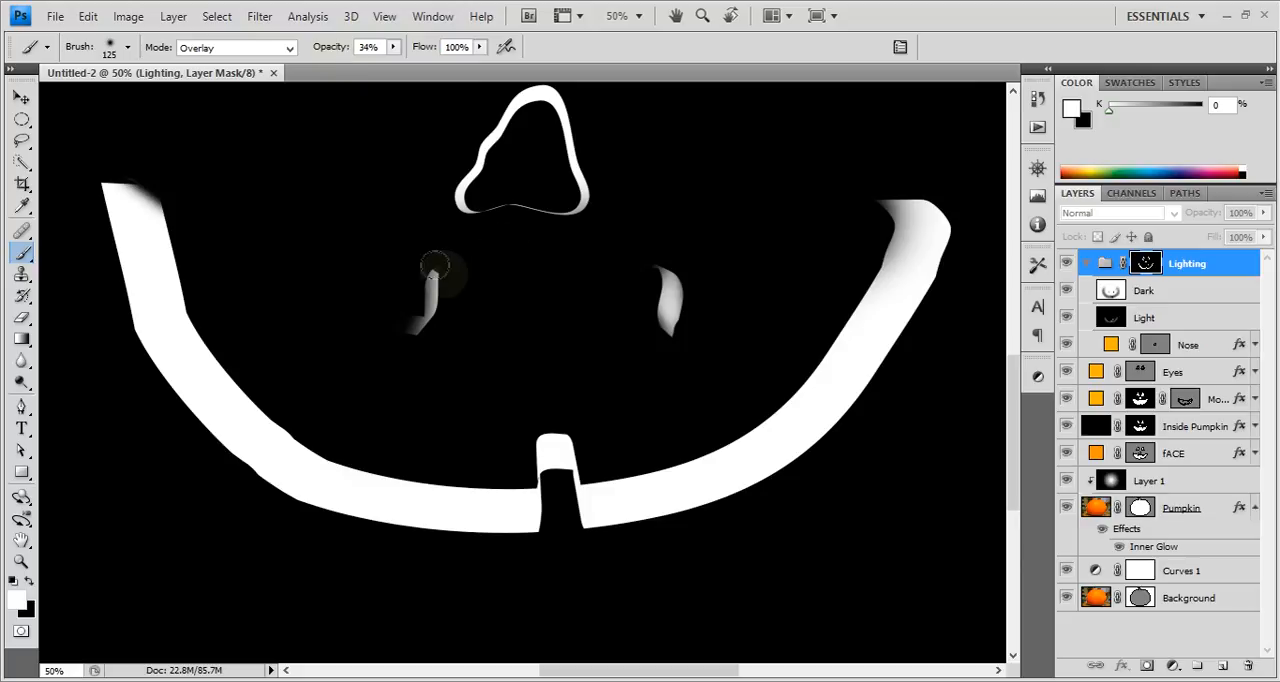
pyautogui.moveTo(425, 293)
pyautogui.mouseDown()
pyautogui.moveTo(432, 324)
pyautogui.moveTo(418, 272)
pyautogui.moveTo(409, 311)
pyautogui.mouseUp()
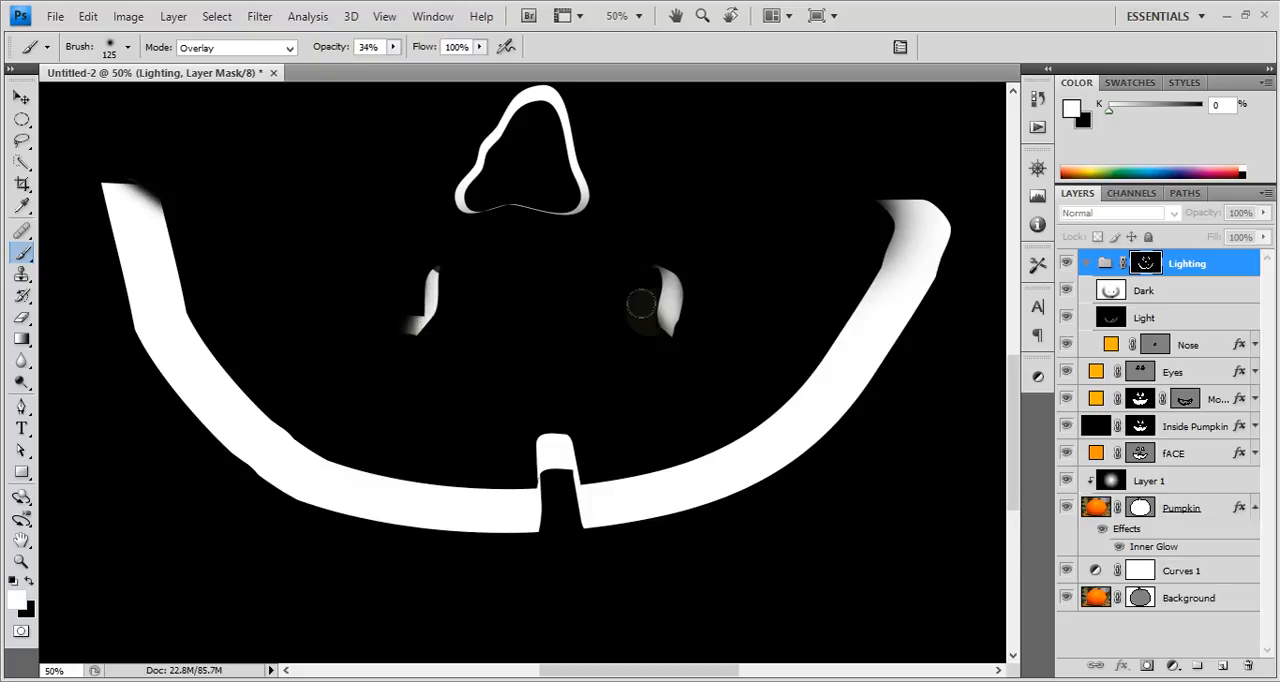
pyautogui.moveTo(643, 305)
pyautogui.mouseDown()
pyautogui.moveTo(669, 329)
pyautogui.moveTo(620, 274)
pyautogui.moveTo(661, 323)
pyautogui.moveTo(667, 267)
pyautogui.moveTo(686, 314)
pyautogui.moveTo(646, 237)
pyautogui.moveTo(681, 319)
pyautogui.moveTo(650, 315)
pyautogui.mouseUp()
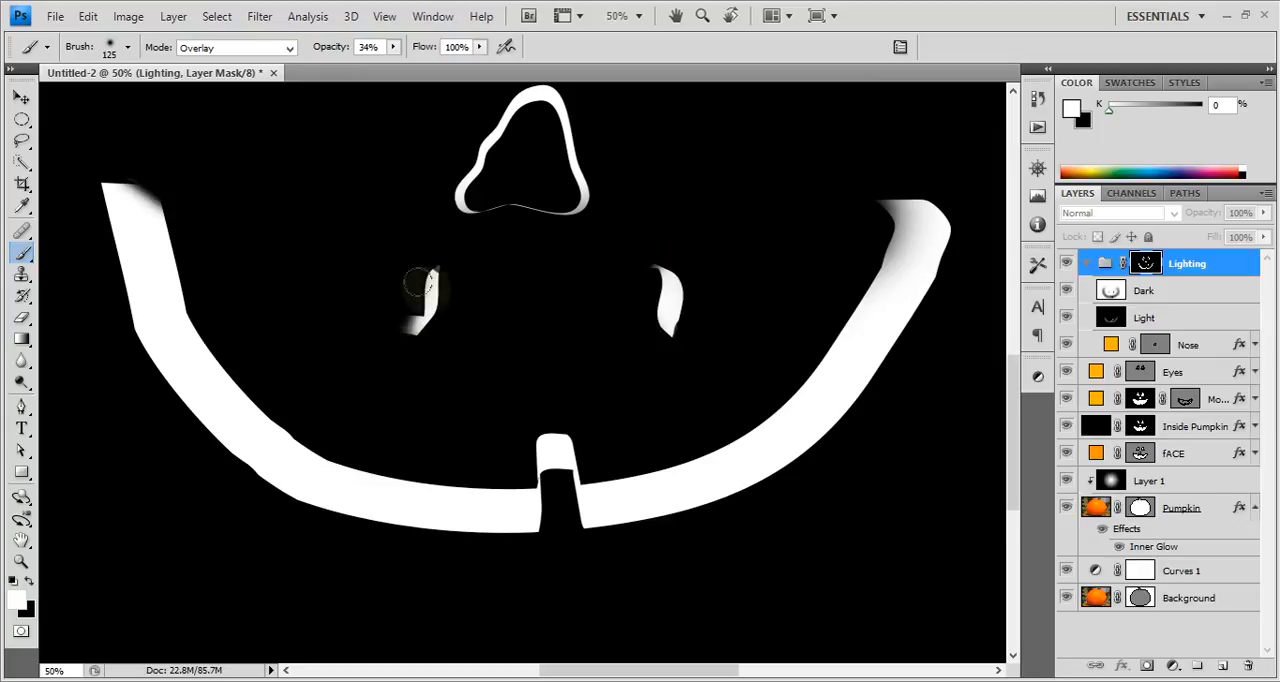
pyautogui.moveTo(178, 192); pyautogui.dragTo(137, 169)
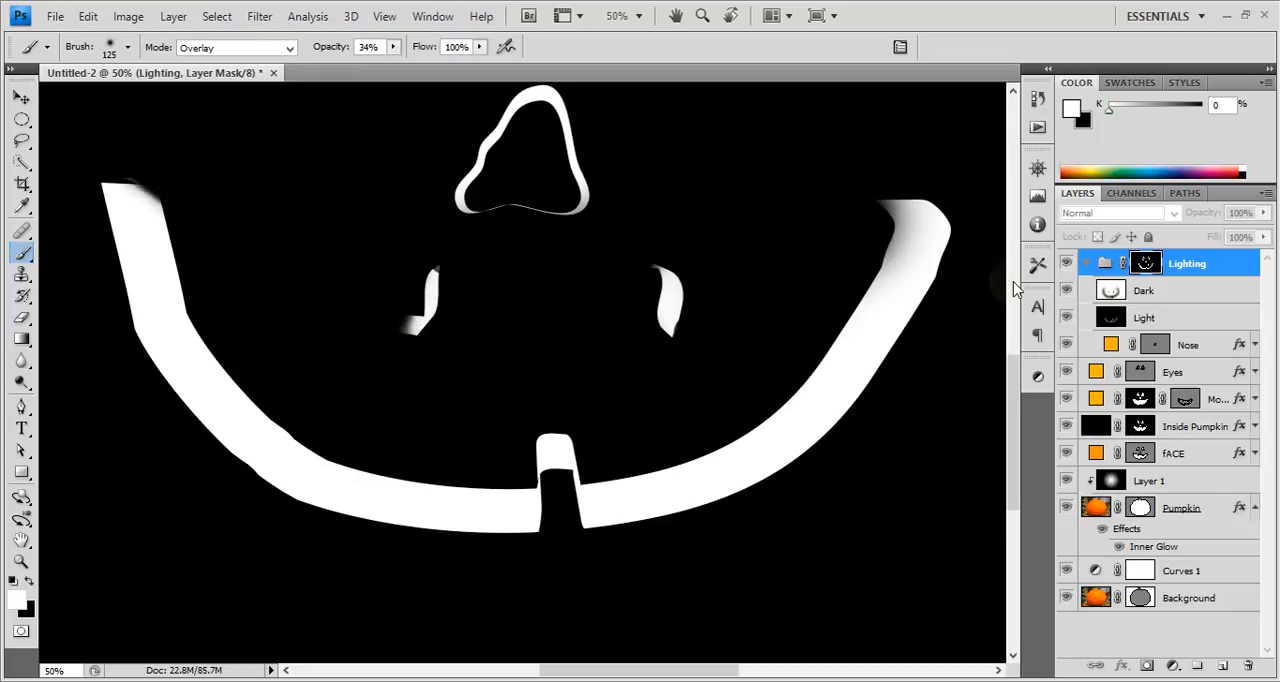
pyautogui.moveTo(898, 255)
pyautogui.mouseDown()
pyautogui.moveTo(843, 155)
pyautogui.moveTo(880, 215)
pyautogui.moveTo(866, 177)
pyautogui.mouseUp()
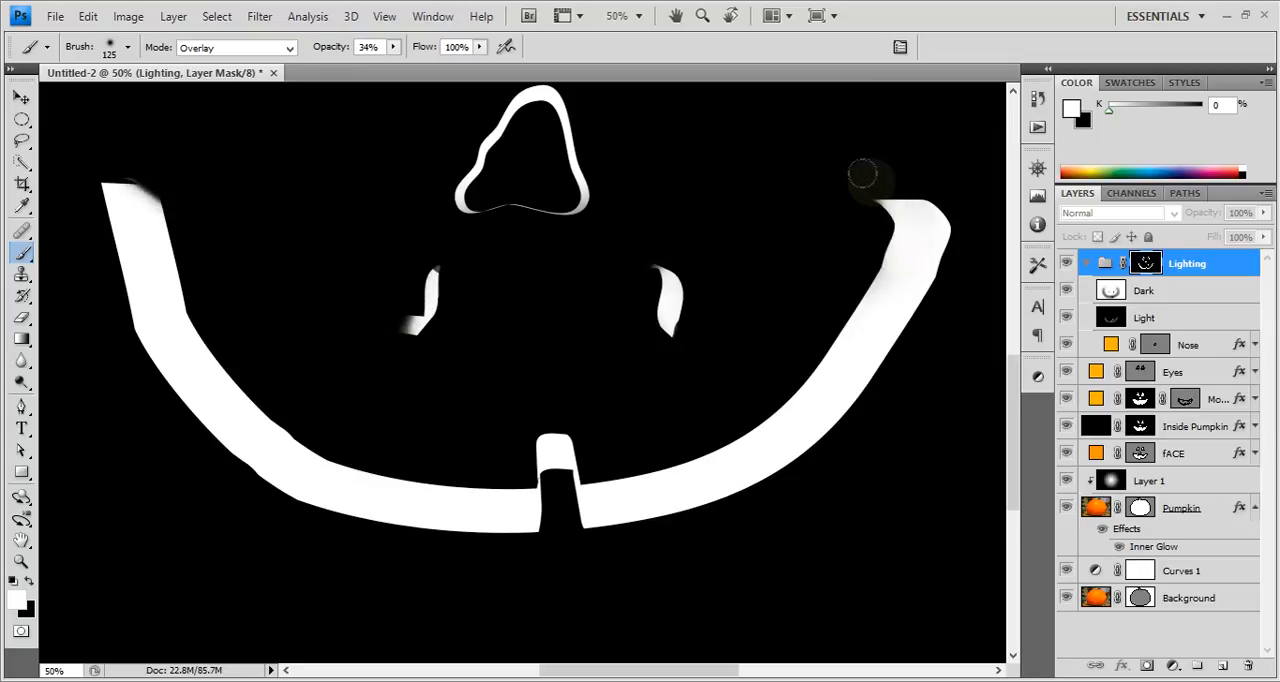
# Whiten the mouth's upper-right corner on the Lighting group mask and return to the full image on the Dark layer.
pyautogui.moveTo(882, 220); pyautogui.dragTo(860, 174)
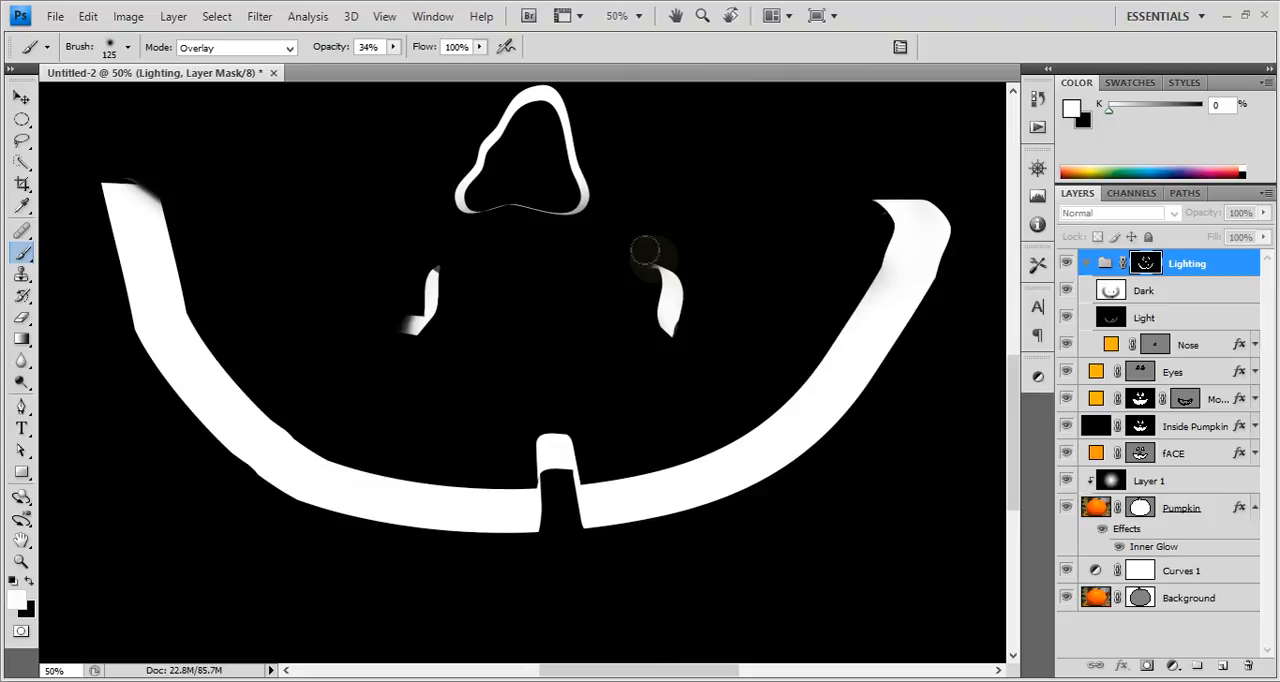
pyautogui.click(1174, 302)
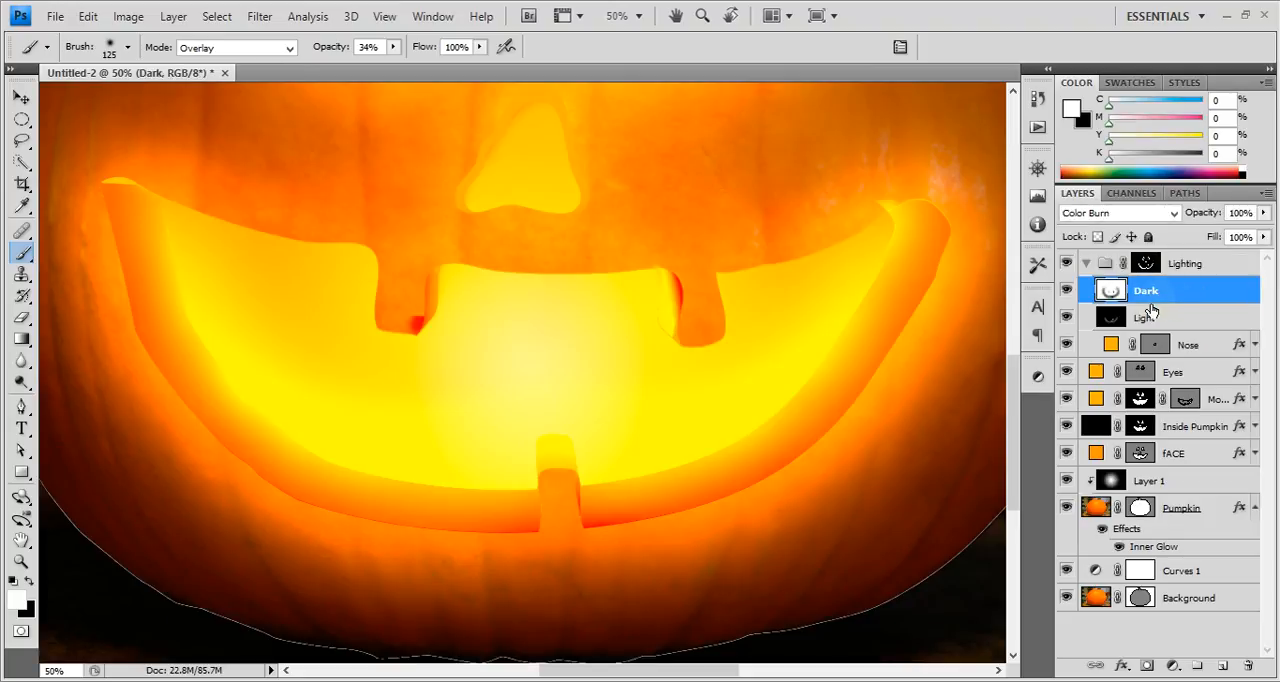
# Paint out the stray strip under the upper-left tooth on the Lighting group mask with a black Normal-mode brush reduced to size 80.
pyautogui.click(1146, 263)
pyautogui.keyDown('alt'); pyautogui.click(1146, 264); pyautogui.keyUp('alt')
pyautogui.keyDown('alt'); pyautogui.click(1146, 265); pyautogui.keyUp('alt')
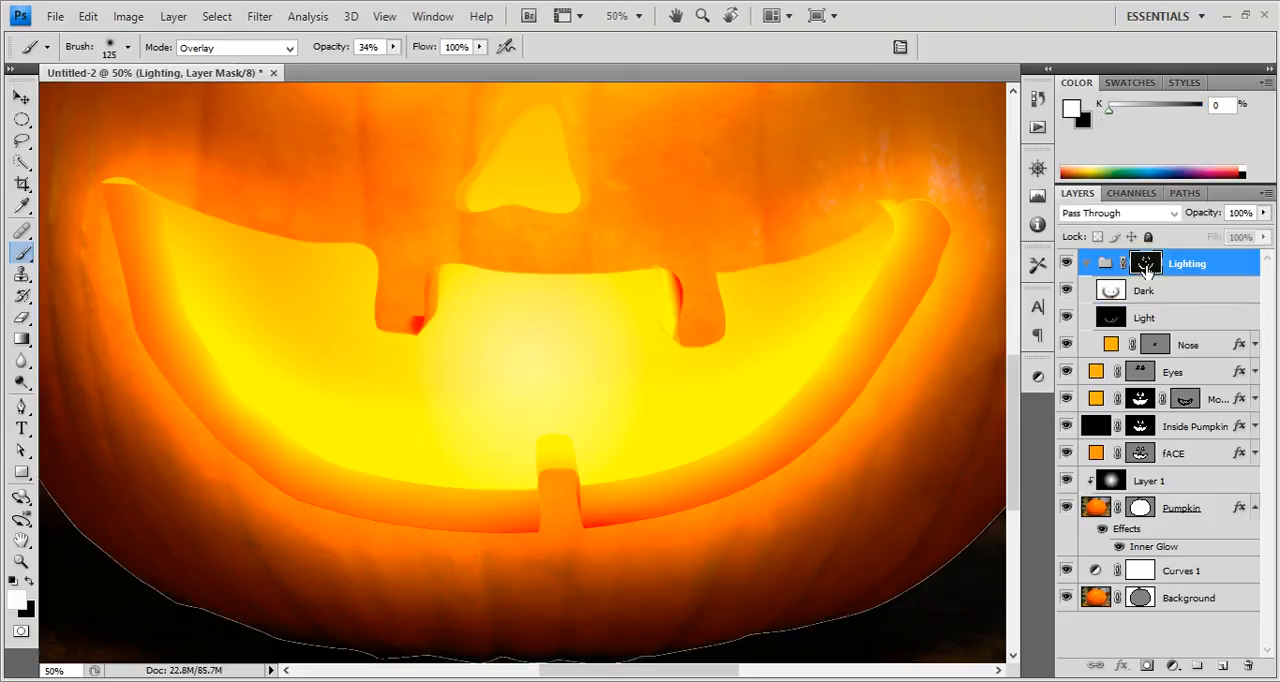
pyautogui.keyDown('alt'); pyautogui.click(1146, 263); pyautogui.keyUp('alt')
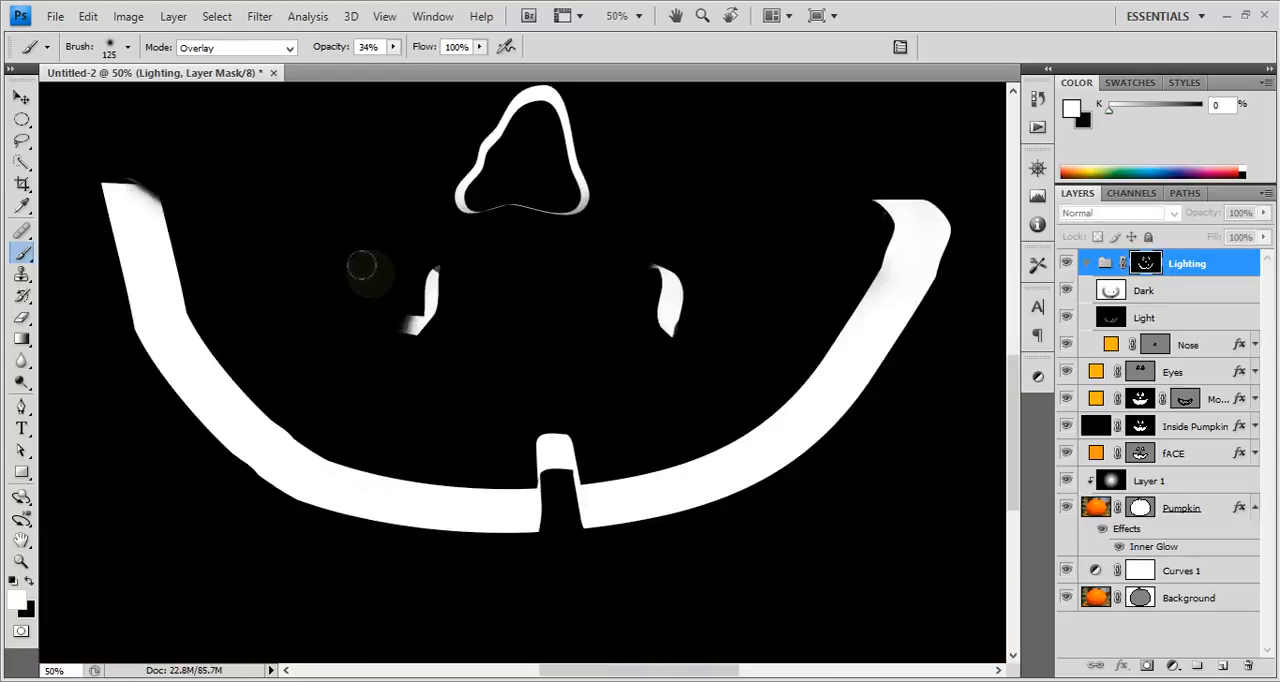
pyautogui.press('x')
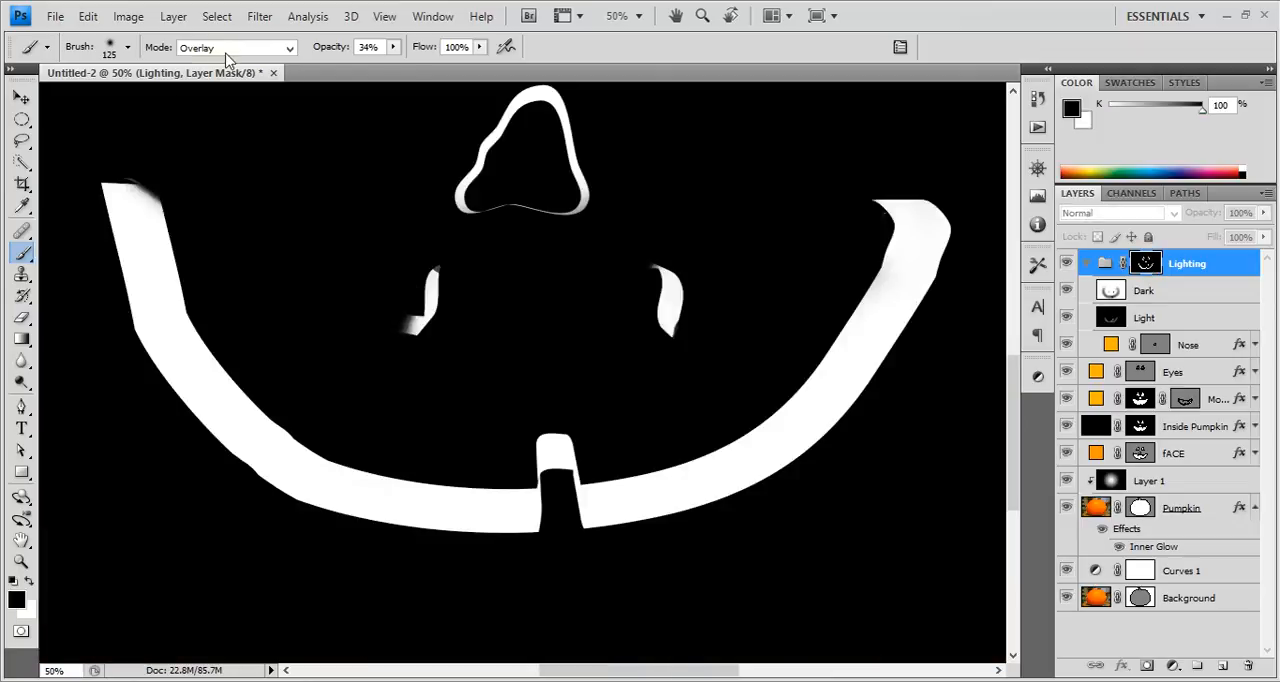
pyautogui.click(226, 50)
pyautogui.click(215, 64)
pyautogui.click(390, 320)
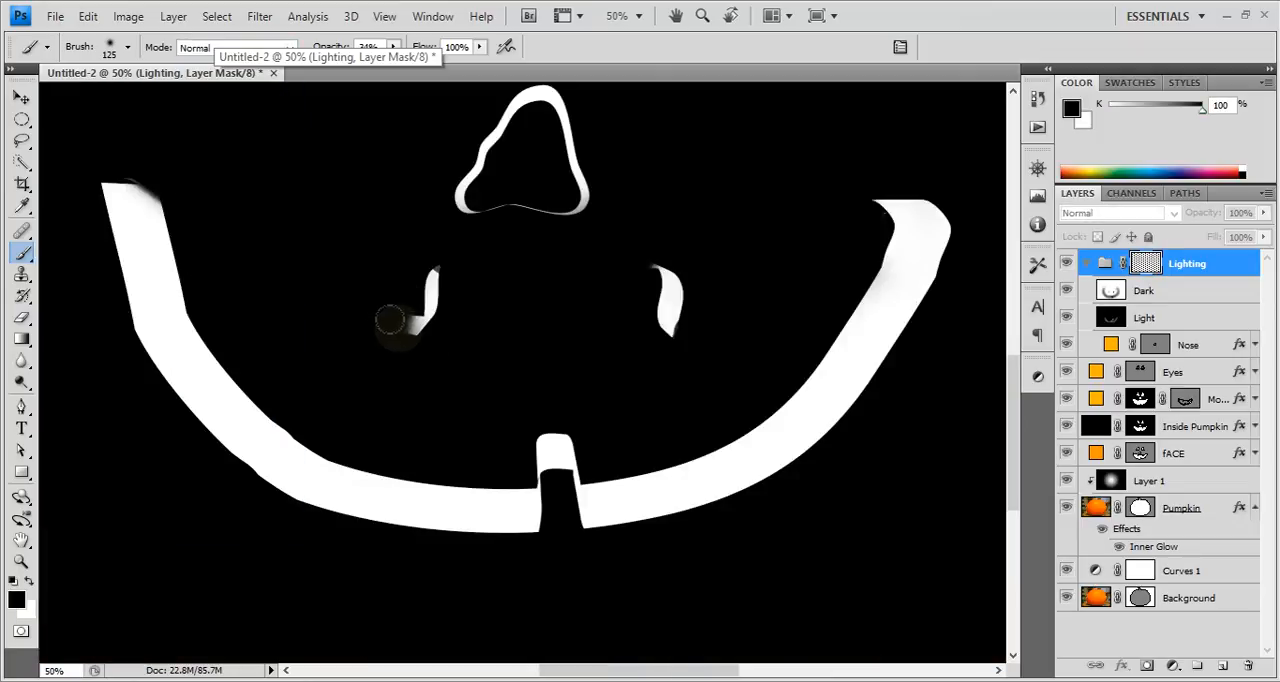
pyautogui.click(390, 320)
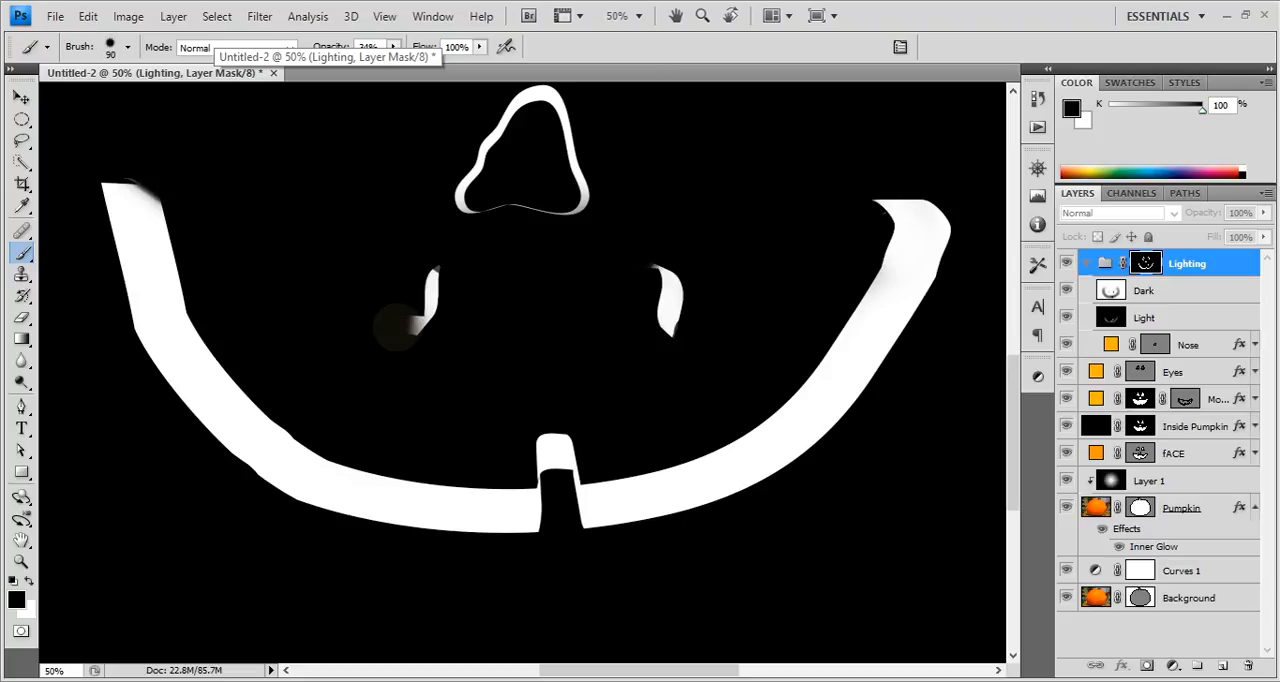
pyautogui.press('[')
pyautogui.click(400, 321)
pyautogui.click(400, 320)
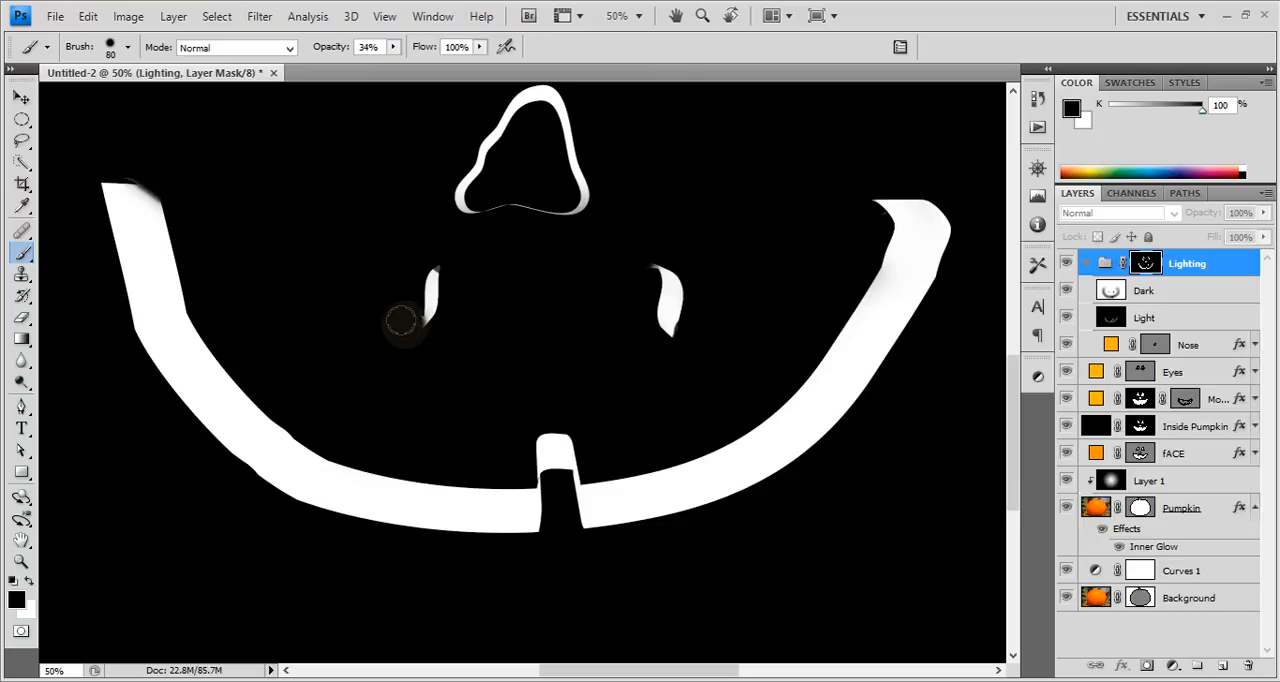
pyautogui.click(402, 319)
pyautogui.click(405, 319)
# Paint white on the Dark layer over the inner edges of both upper teeth to remove the red shading.
pyautogui.click(1173, 297)
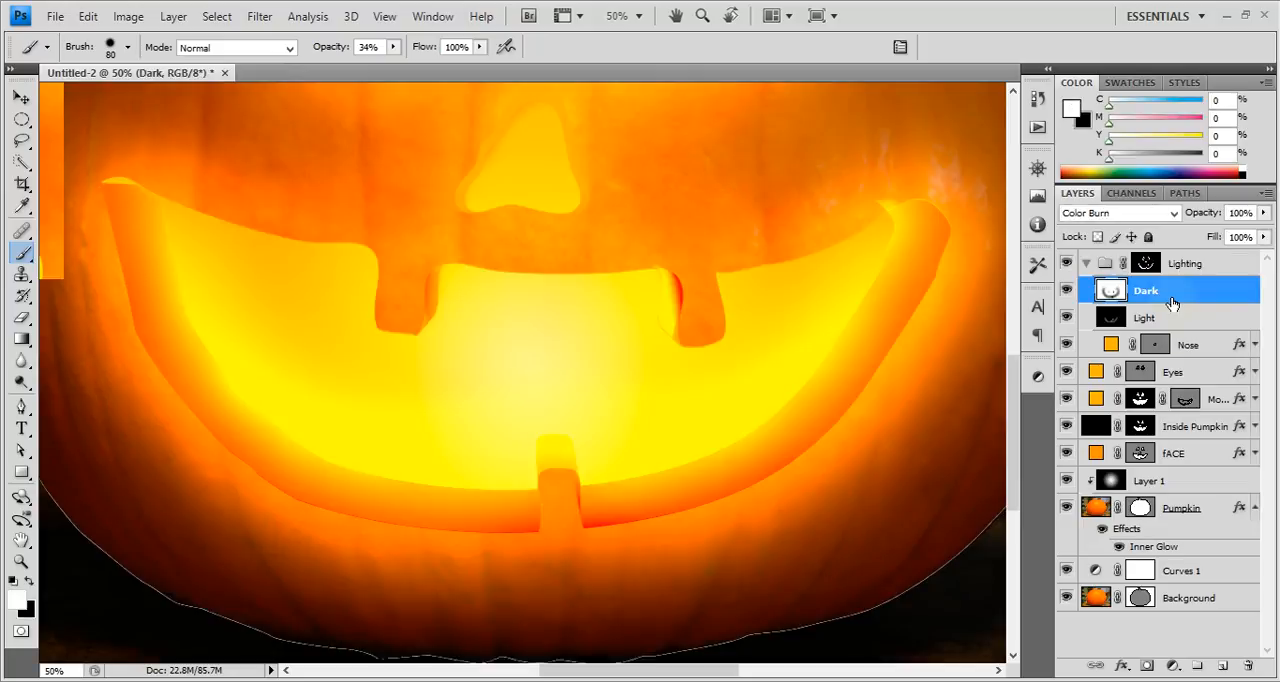
pyautogui.click(1160, 315)
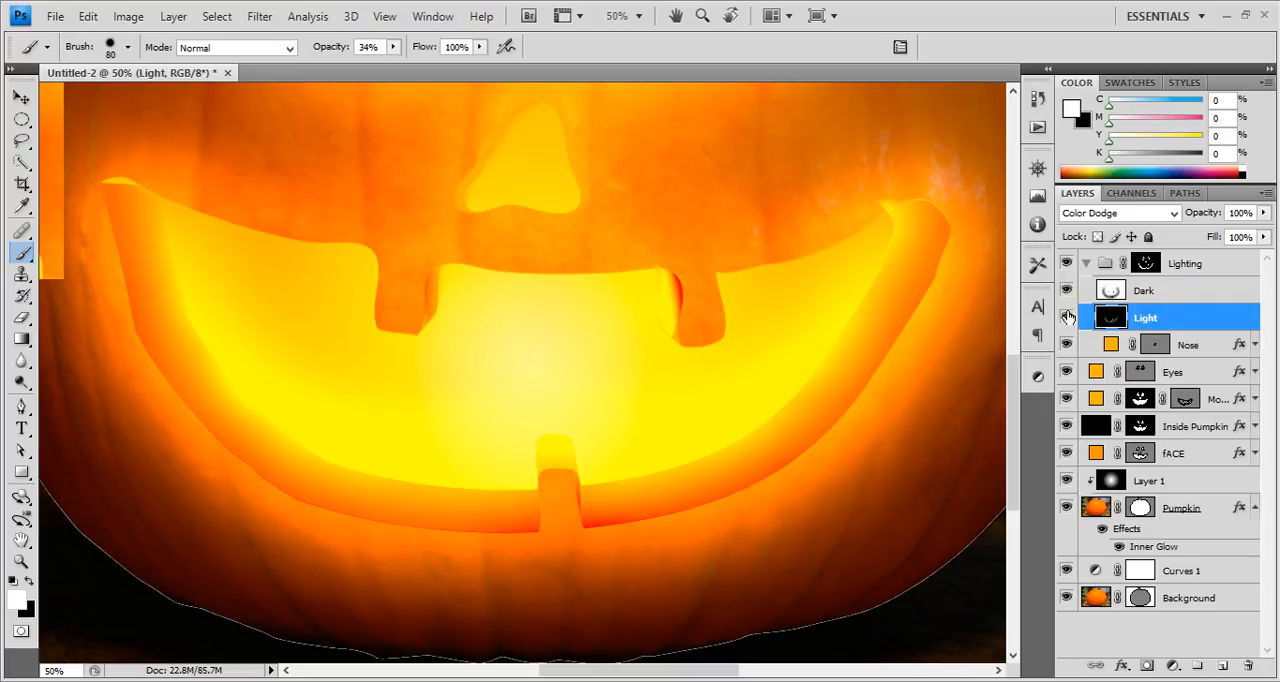
pyautogui.click(1143, 290)
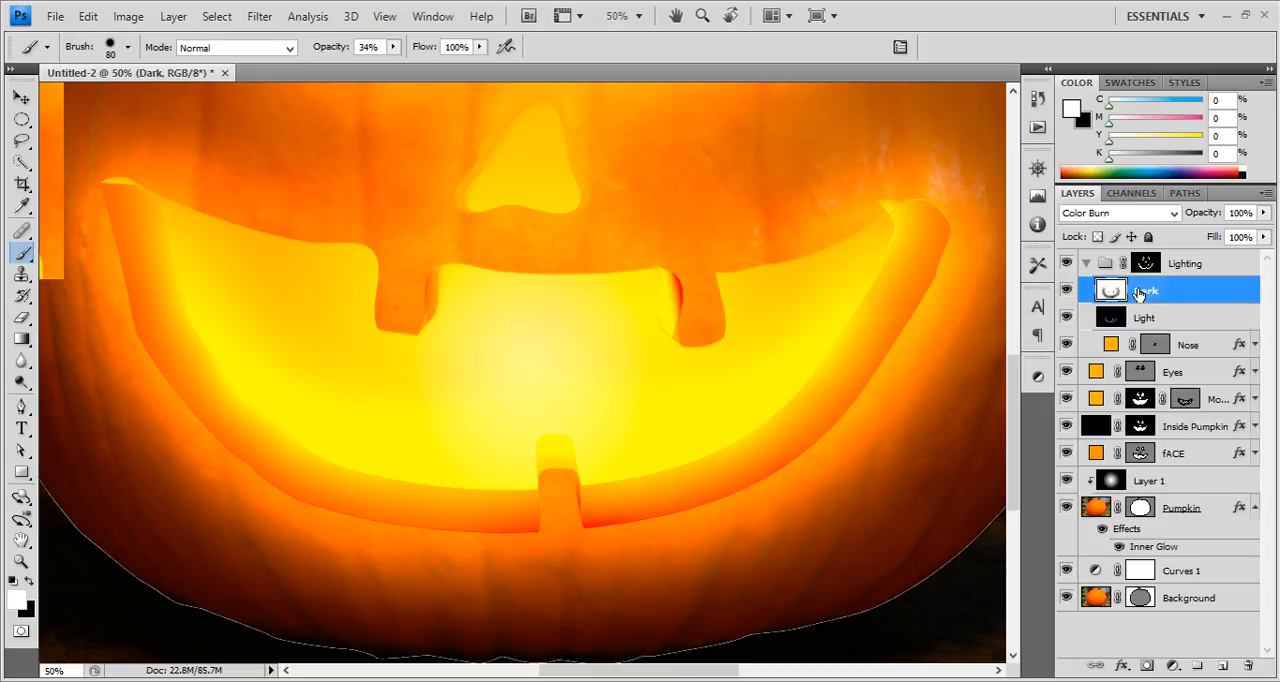
pyautogui.press('x')
pyautogui.press('x')
pyautogui.moveTo(670, 294)
pyautogui.mouseDown()
pyautogui.moveTo(695, 313)
pyautogui.moveTo(682, 343)
pyautogui.moveTo(674, 266)
pyautogui.mouseUp()
pyautogui.moveTo(416, 272)
pyautogui.mouseDown()
pyautogui.moveTo(420, 325)
pyautogui.moveTo(428, 273)
pyautogui.mouseUp()
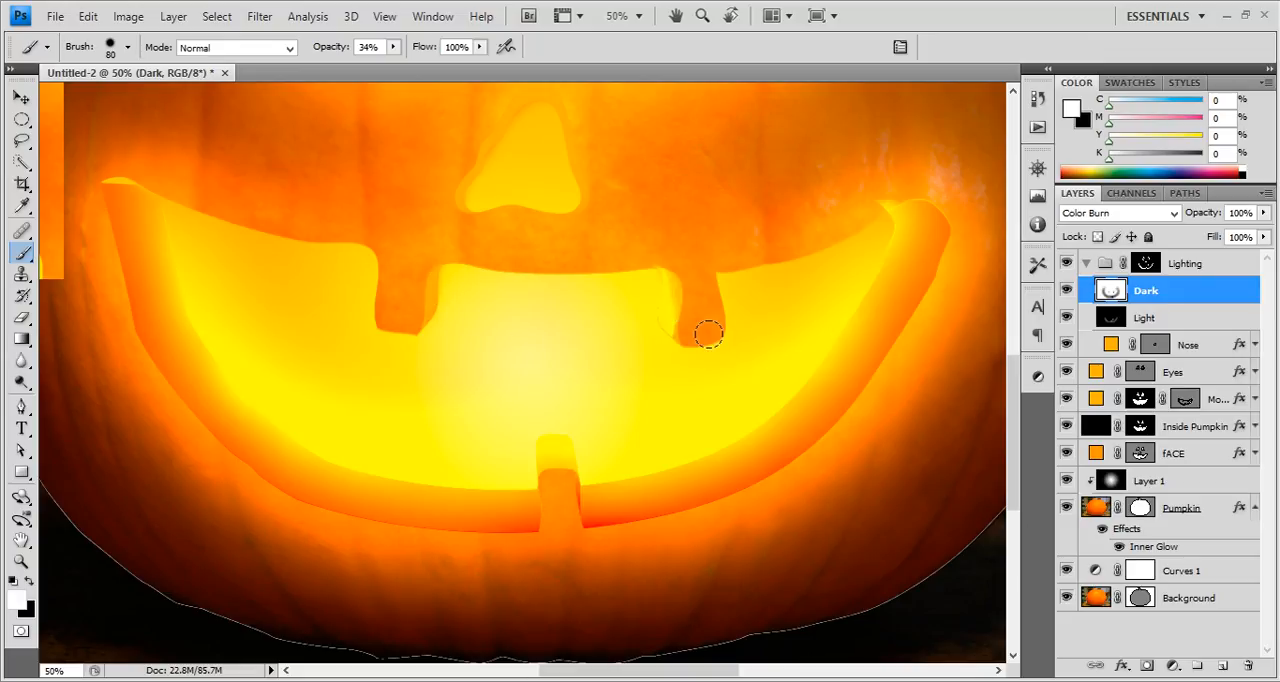
# Paint black on the Light layer over the inner edges of both upper teeth to clear the old highlights.
pyautogui.click(1150, 318)
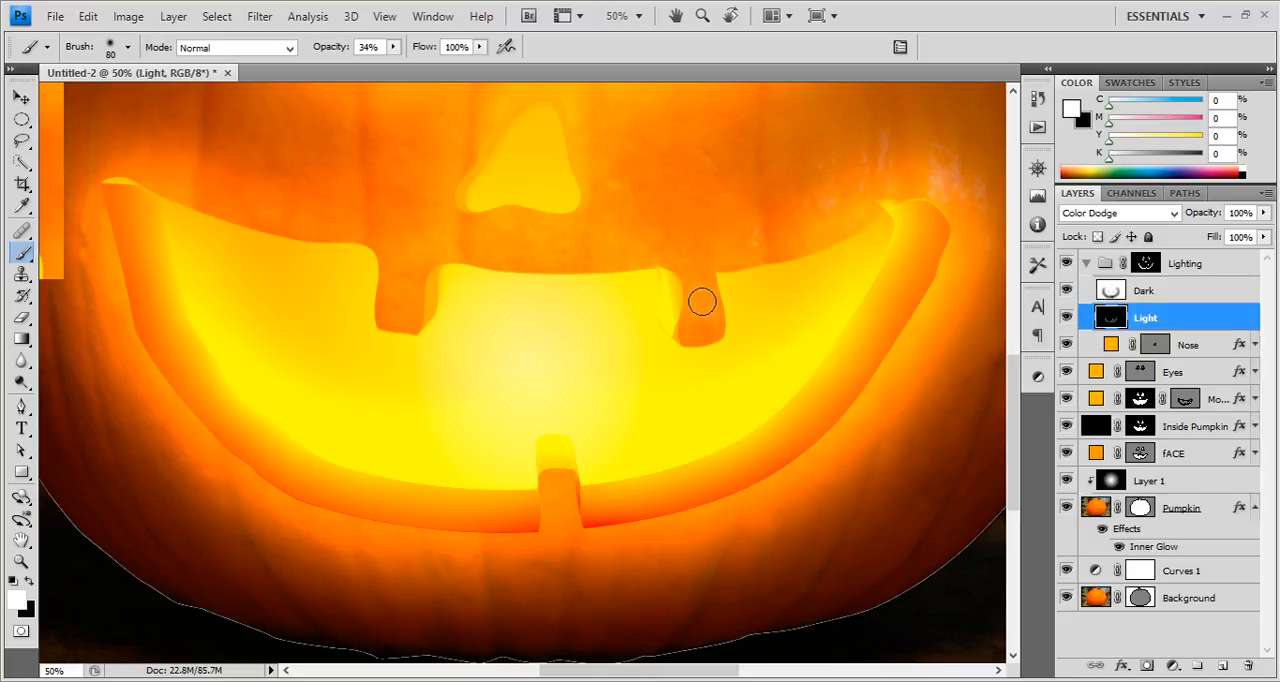
pyautogui.press('x')
pyautogui.moveTo(671, 263)
pyautogui.mouseDown()
pyautogui.moveTo(671, 330)
pyautogui.moveTo(664, 239)
pyautogui.moveTo(665, 356)
pyautogui.moveTo(669, 274)
pyautogui.moveTo(676, 338)
pyautogui.mouseUp()
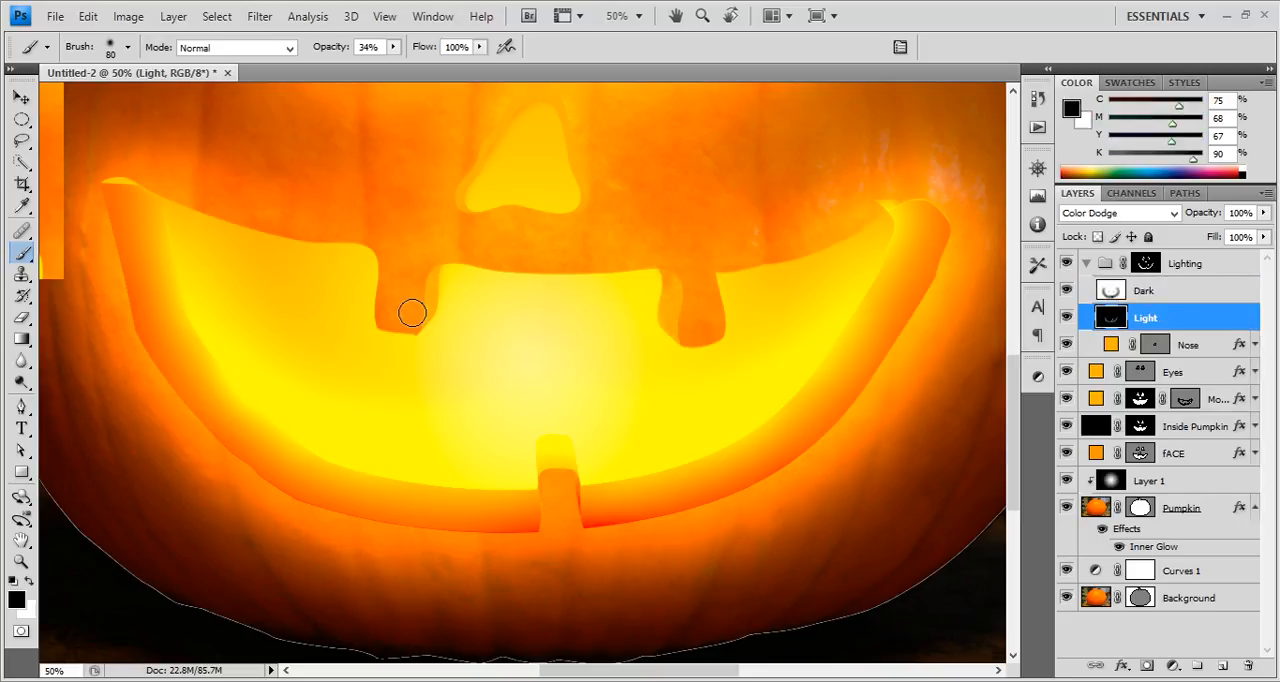
pyautogui.moveTo(412, 312); pyautogui.dragTo(436, 304)
# Shade the upper-right tooth's inner edge in black on the Dark layer with a size 70 brush at 10% opacity.
pyautogui.click(1166, 293)
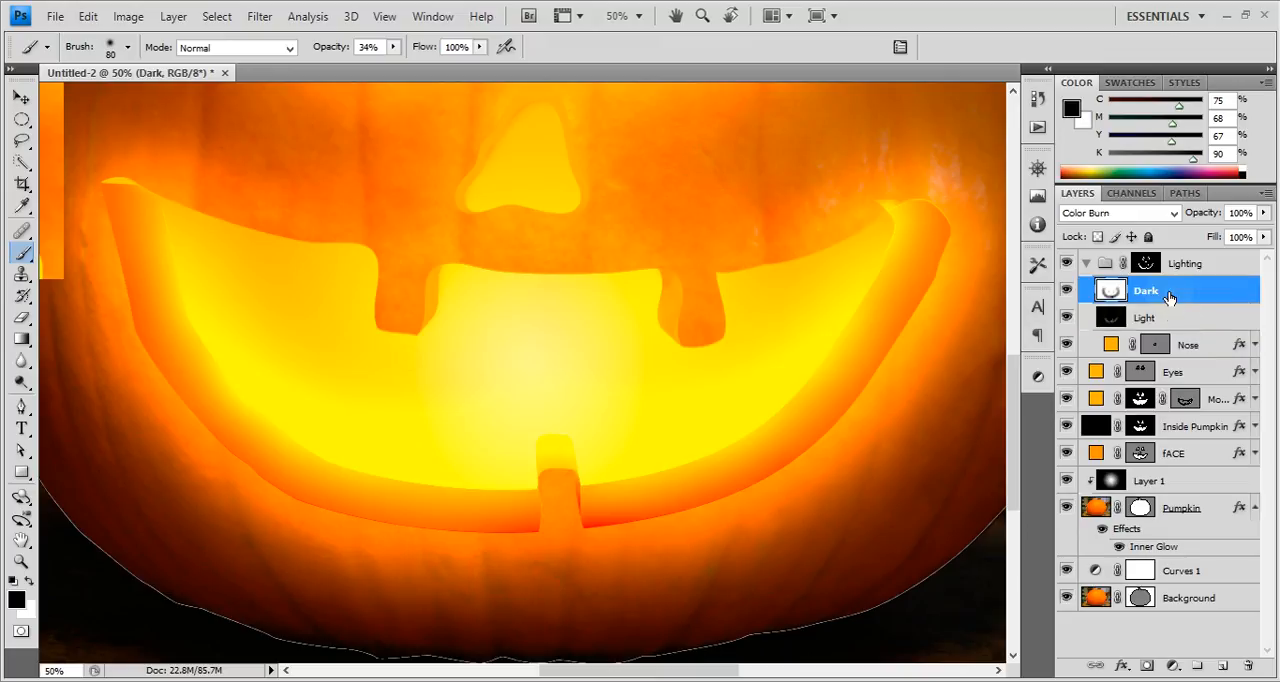
pyautogui.click(1167, 318)
pyautogui.click(1167, 294)
pyautogui.scroll(1, 640, 240)
pyautogui.press('[')
pyautogui.press('[')
pyautogui.press('[')
pyautogui.press('[')
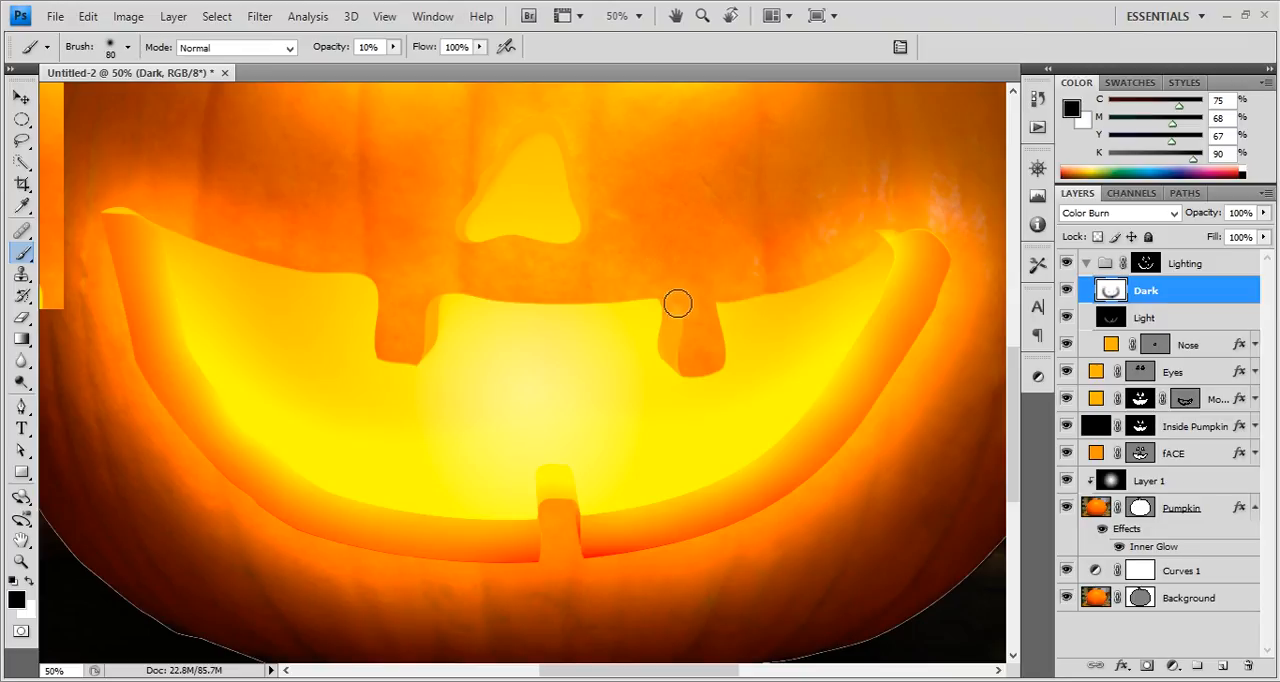
pyautogui.moveTo(671, 297)
pyautogui.mouseDown()
pyautogui.moveTo(688, 383)
pyautogui.moveTo(677, 339)
pyautogui.moveTo(676, 372)
pyautogui.mouseUp()
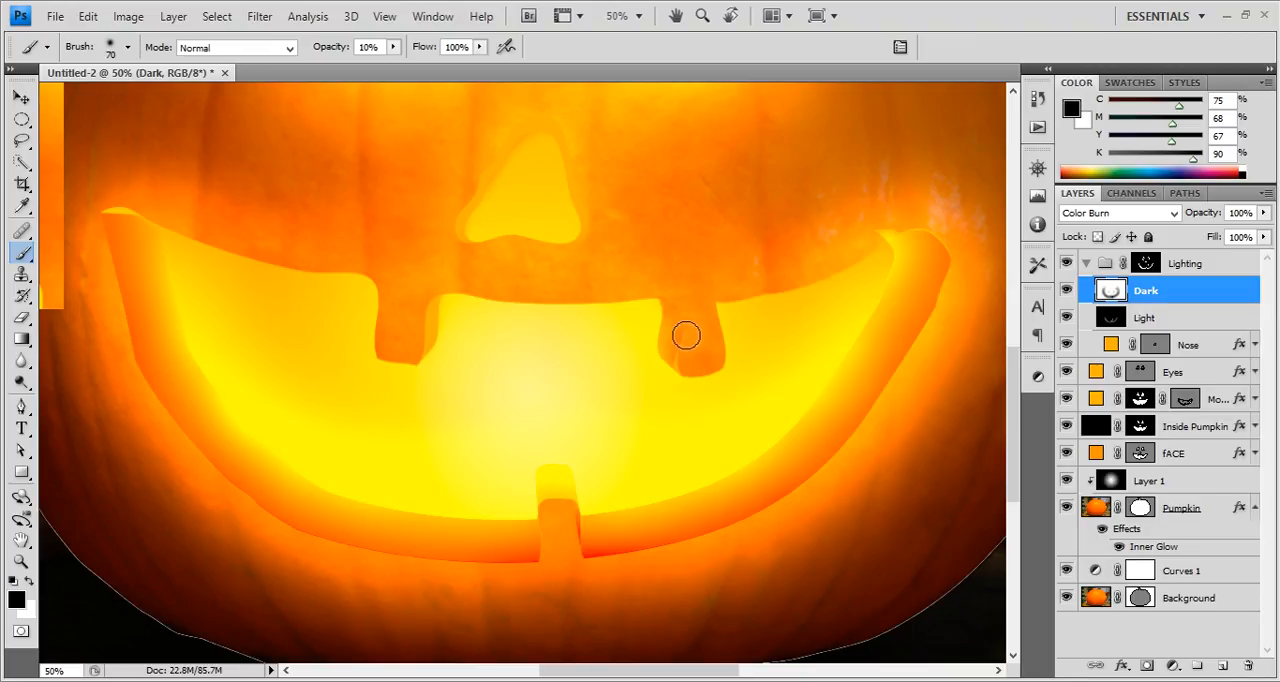
# Shade the upper-left tooth's inner edge in black on the Dark layer at 10% opacity.
pyautogui.click(1150, 318)
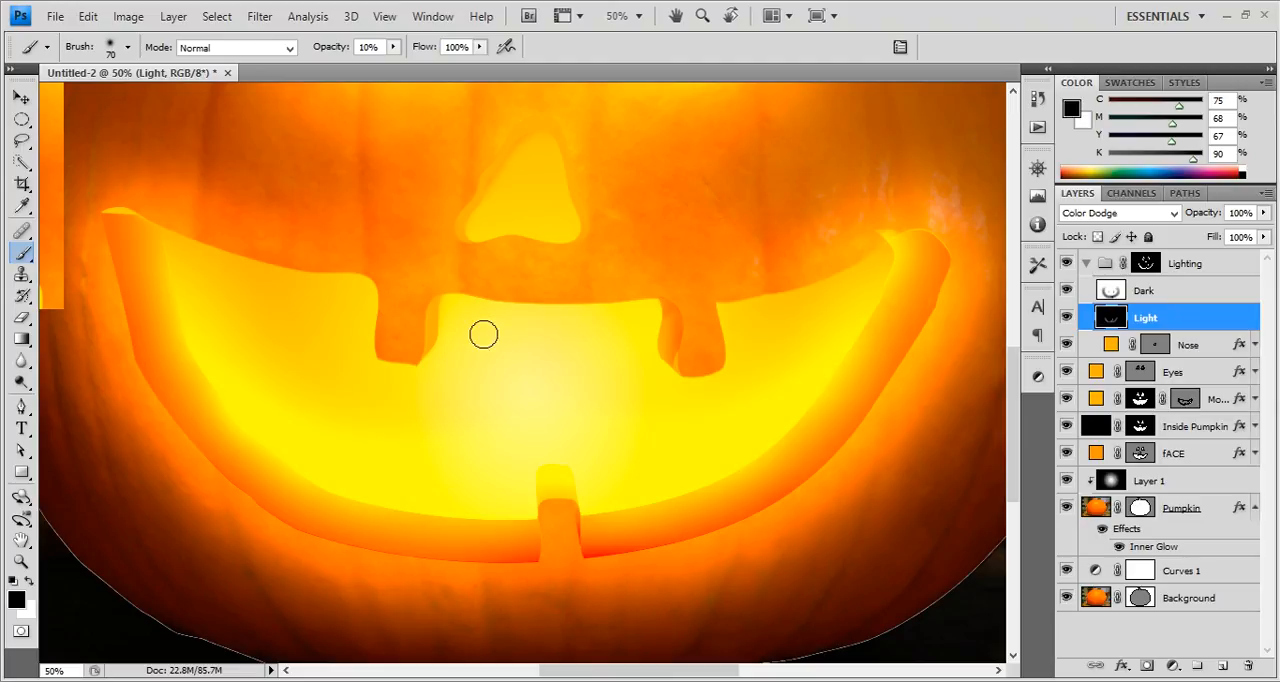
pyautogui.scroll(2, 422, 293)
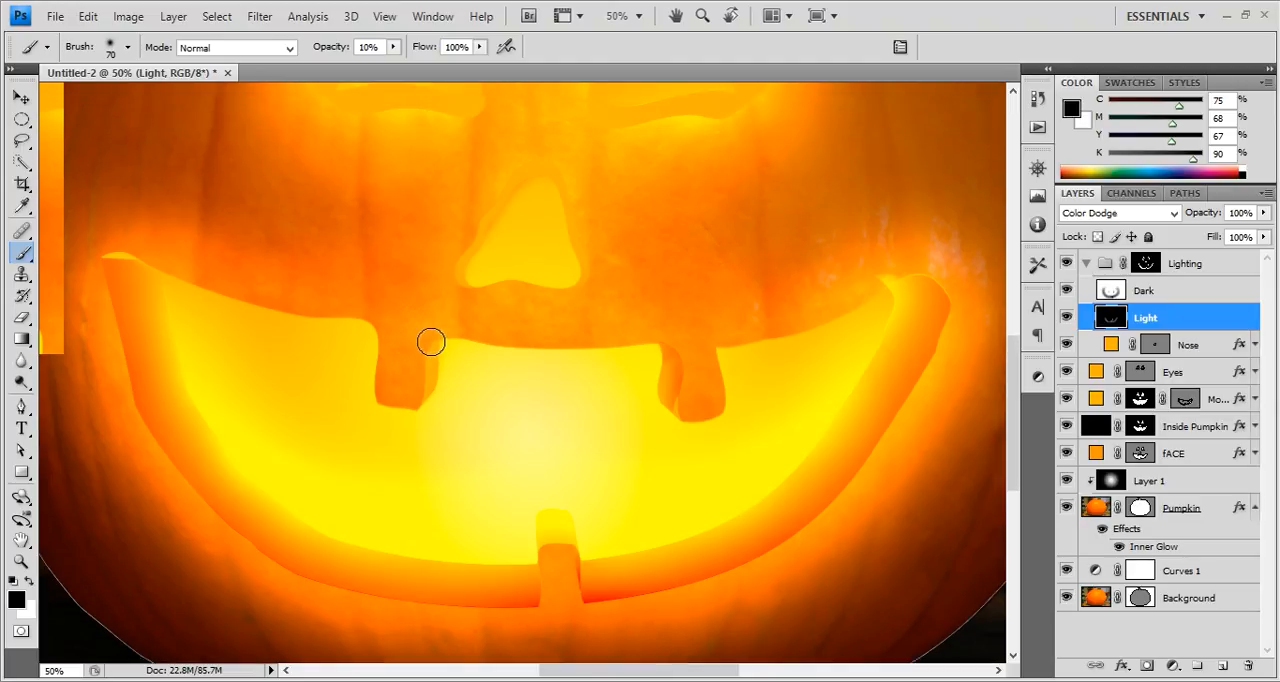
pyautogui.click(1143, 295)
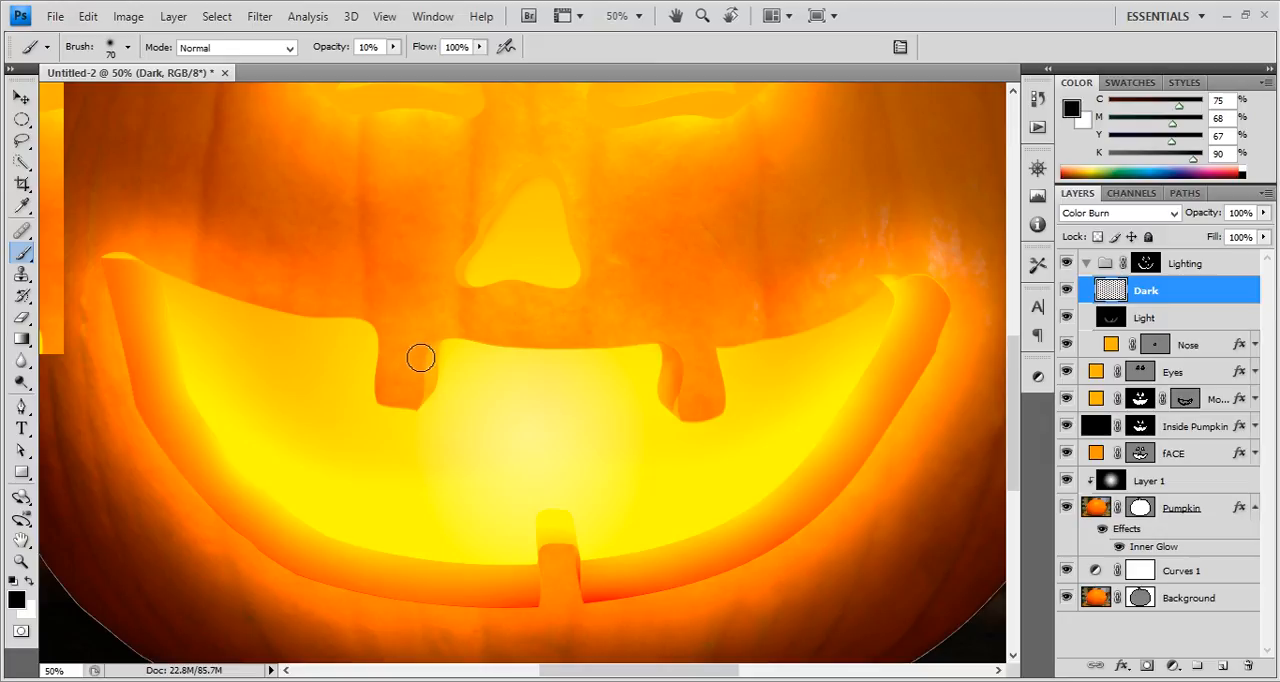
pyautogui.moveTo(420, 357)
pyautogui.mouseDown()
pyautogui.moveTo(426, 346)
pyautogui.moveTo(417, 406)
pyautogui.moveTo(426, 357)
pyautogui.mouseUp()
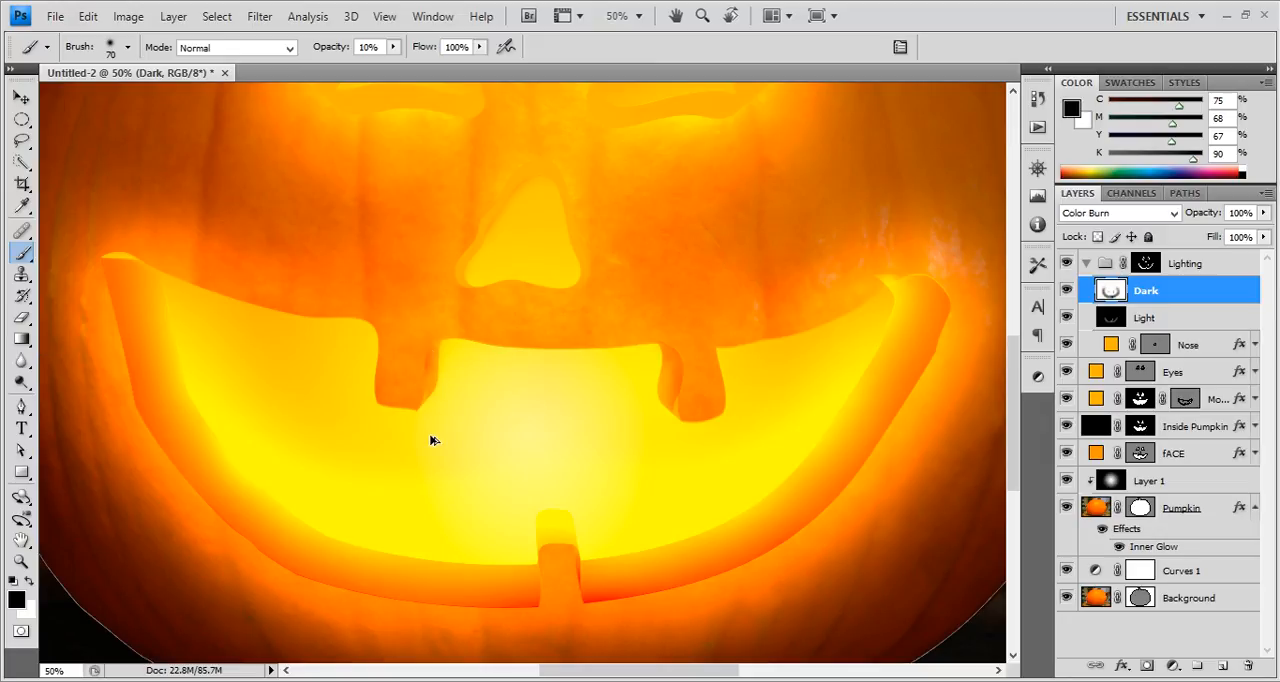
pyautogui.moveTo(428, 400); pyautogui.dragTo(422, 388)
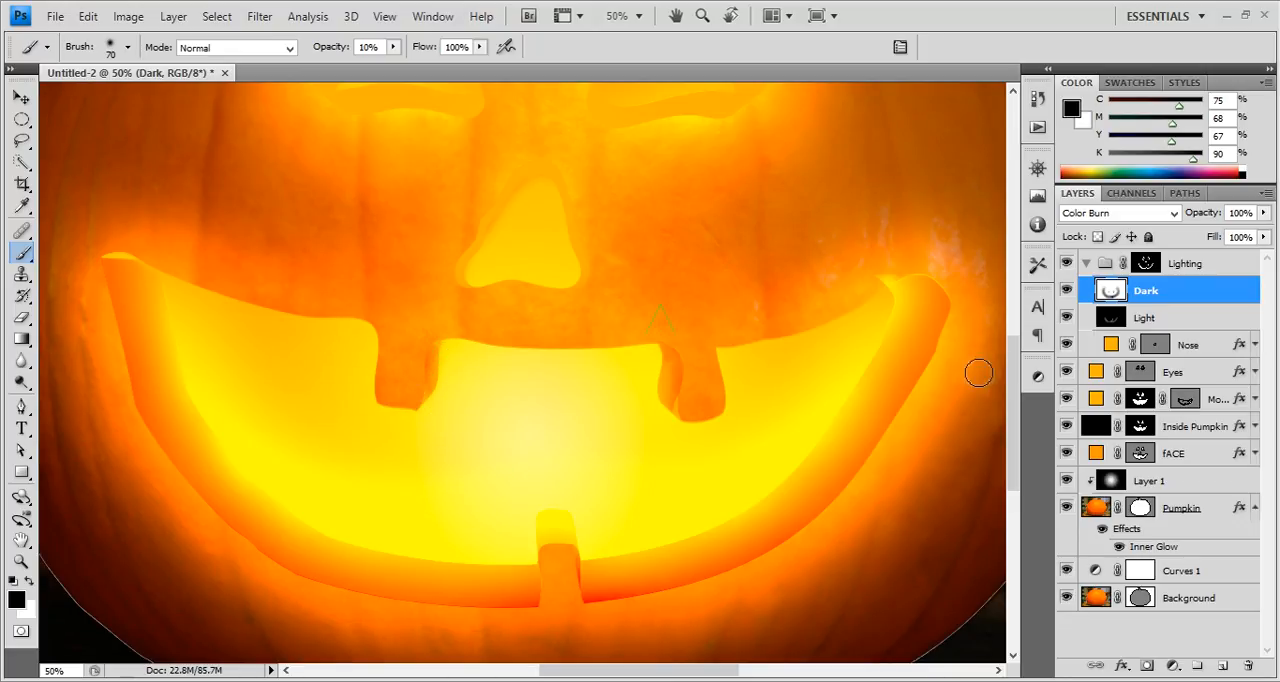
# Inspect the Lighting group mask and brighten both upper teeth's inner edges in white on the Light layer.
pyautogui.keyDown('alt'); pyautogui.click(1146, 263); pyautogui.keyUp('alt')
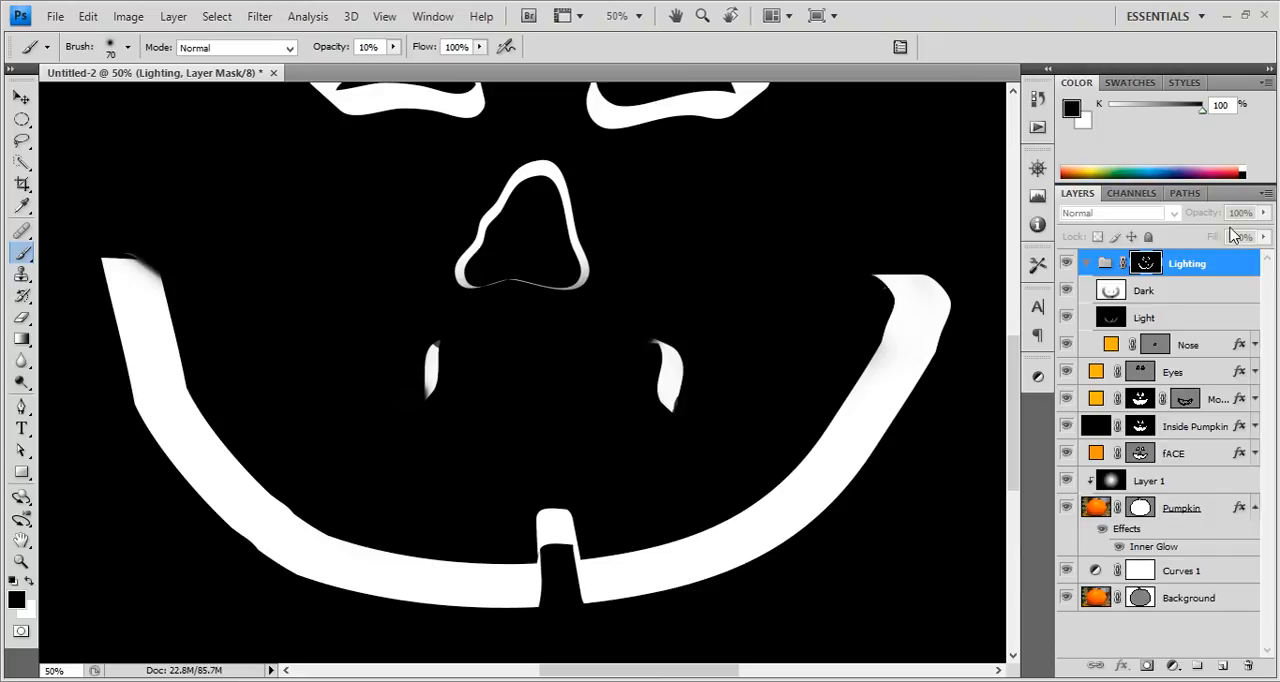
pyautogui.click(1194, 278)
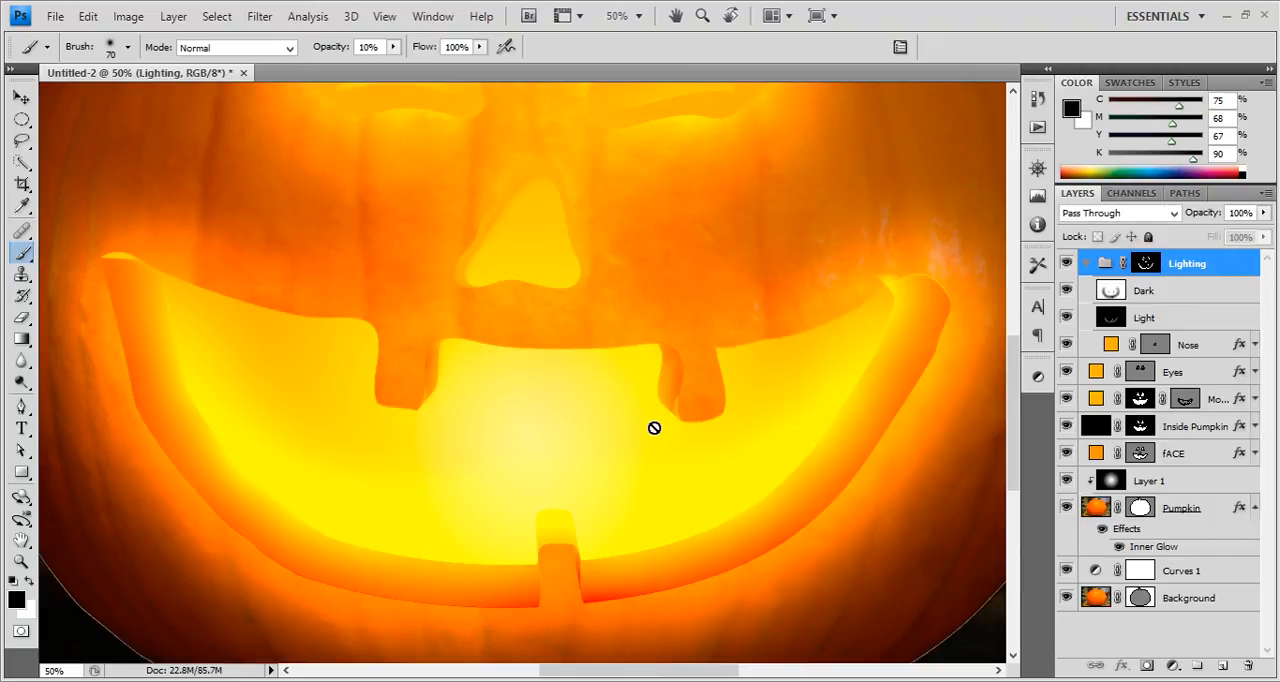
pyautogui.click(1165, 298)
pyautogui.click(1160, 320)
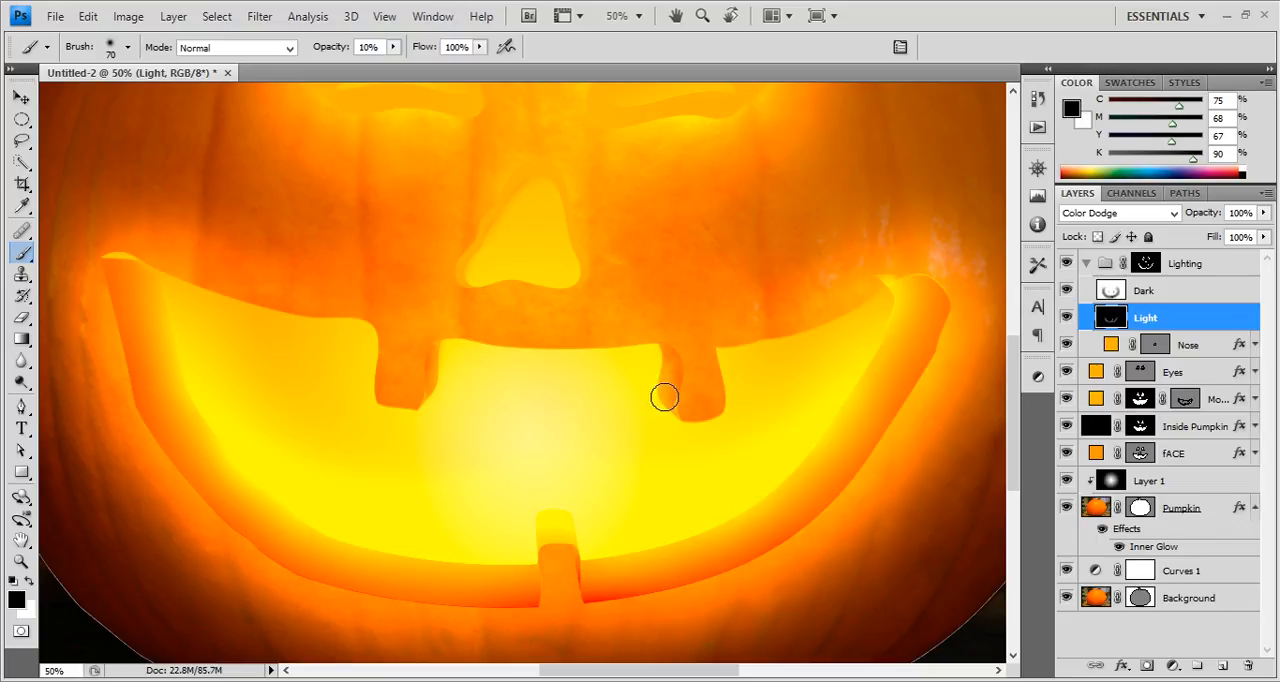
pyautogui.press('x')
pyautogui.moveTo(667, 356); pyautogui.dragTo(659, 390)
pyautogui.moveTo(435, 352); pyautogui.dragTo(440, 379)
# Brighten the inner edges of both eyes in white on the Light layer with a size 175 brush at 10% opacity.
pyautogui.moveTo(481, 319); pyautogui.dragTo(500, 443)
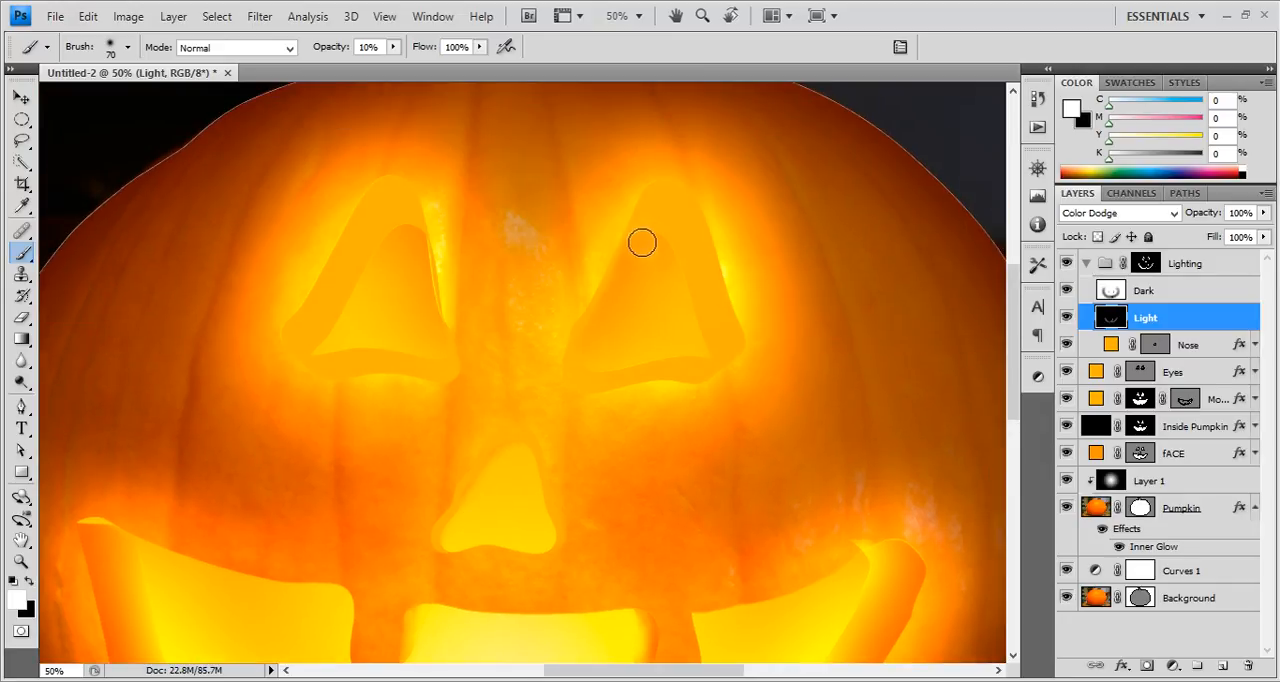
pyautogui.press(']')
pyautogui.press(']')
pyautogui.moveTo(642, 233)
pyautogui.mouseDown()
pyautogui.moveTo(672, 324)
pyautogui.moveTo(590, 336)
pyautogui.moveTo(587, 303)
pyautogui.mouseUp()
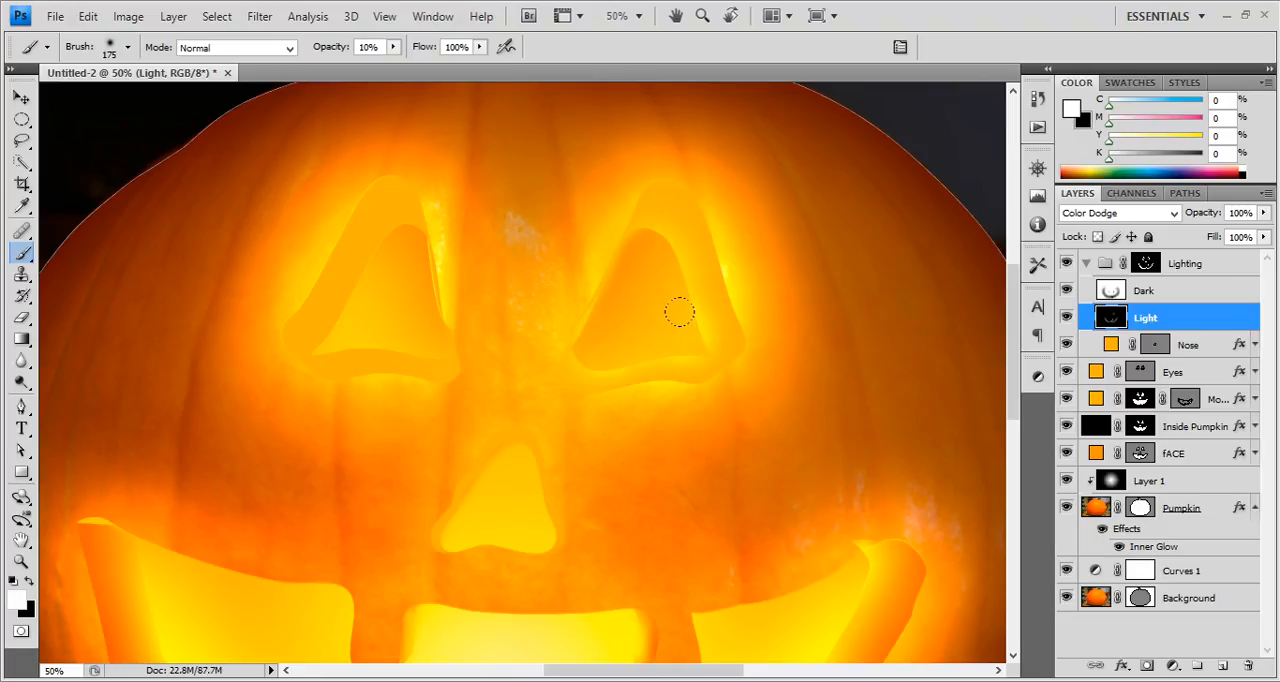
pyautogui.moveTo(679, 313); pyautogui.dragTo(642, 206)
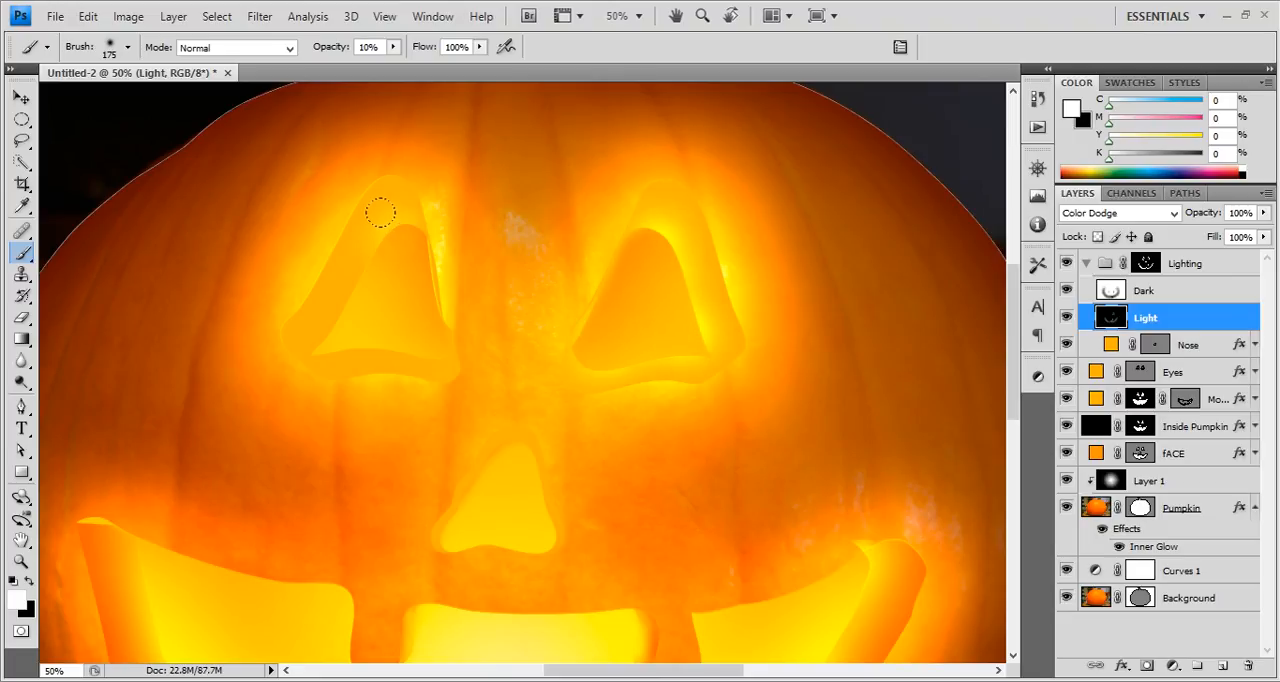
pyautogui.moveTo(380, 212)
pyautogui.mouseDown()
pyautogui.moveTo(309, 321)
pyautogui.moveTo(363, 317)
pyautogui.mouseUp()
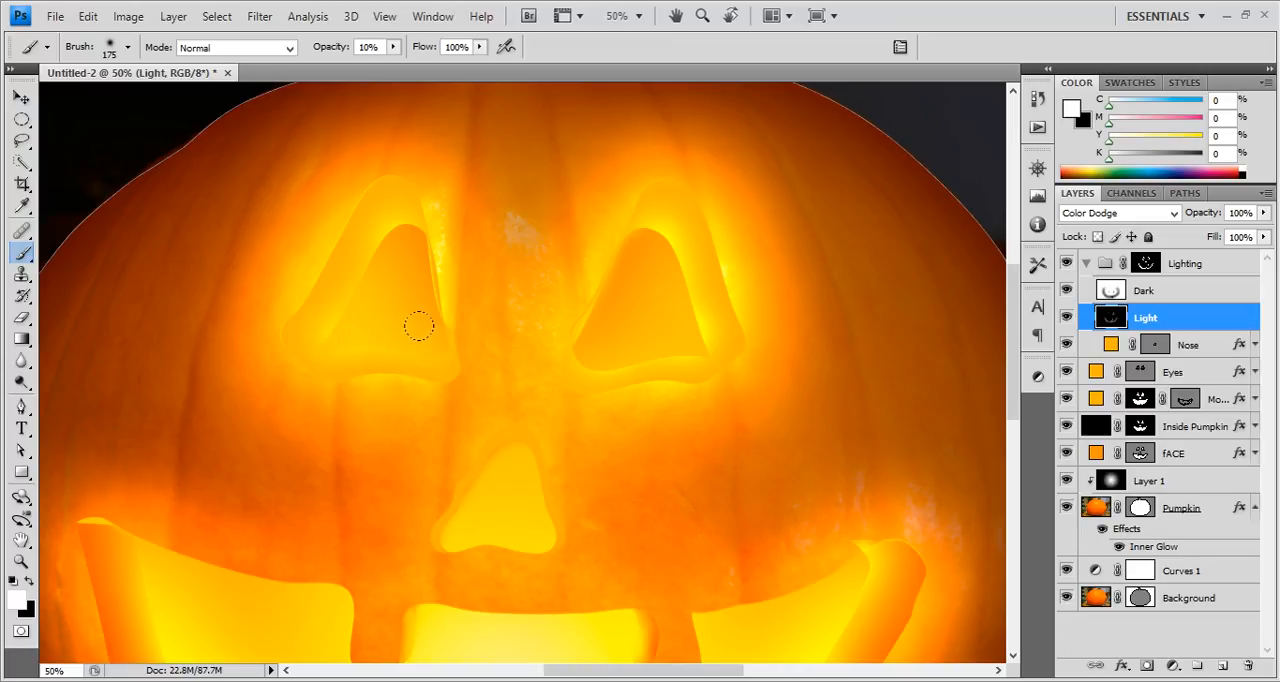
pyautogui.moveTo(359, 234); pyautogui.dragTo(350, 273)
# Darken the outer rims of both eyes in black on the Dark layer with the size 175 brush at 10% opacity.
pyautogui.press('x')
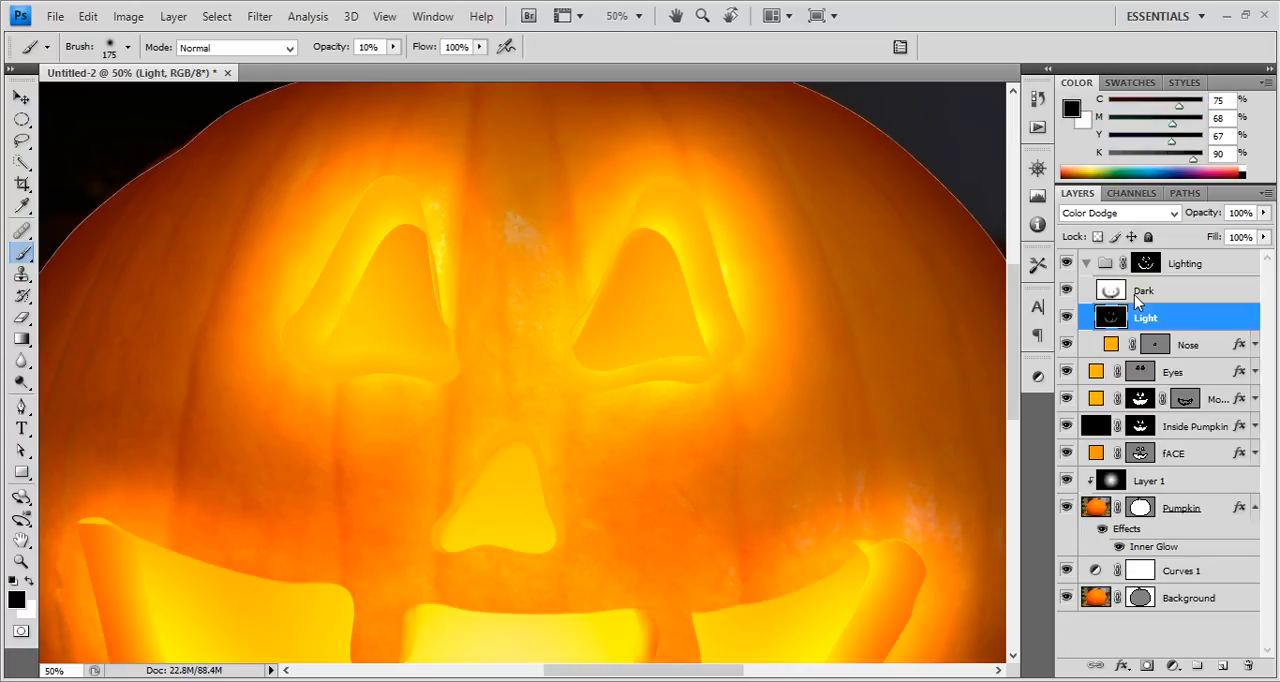
pyautogui.click(1176, 297)
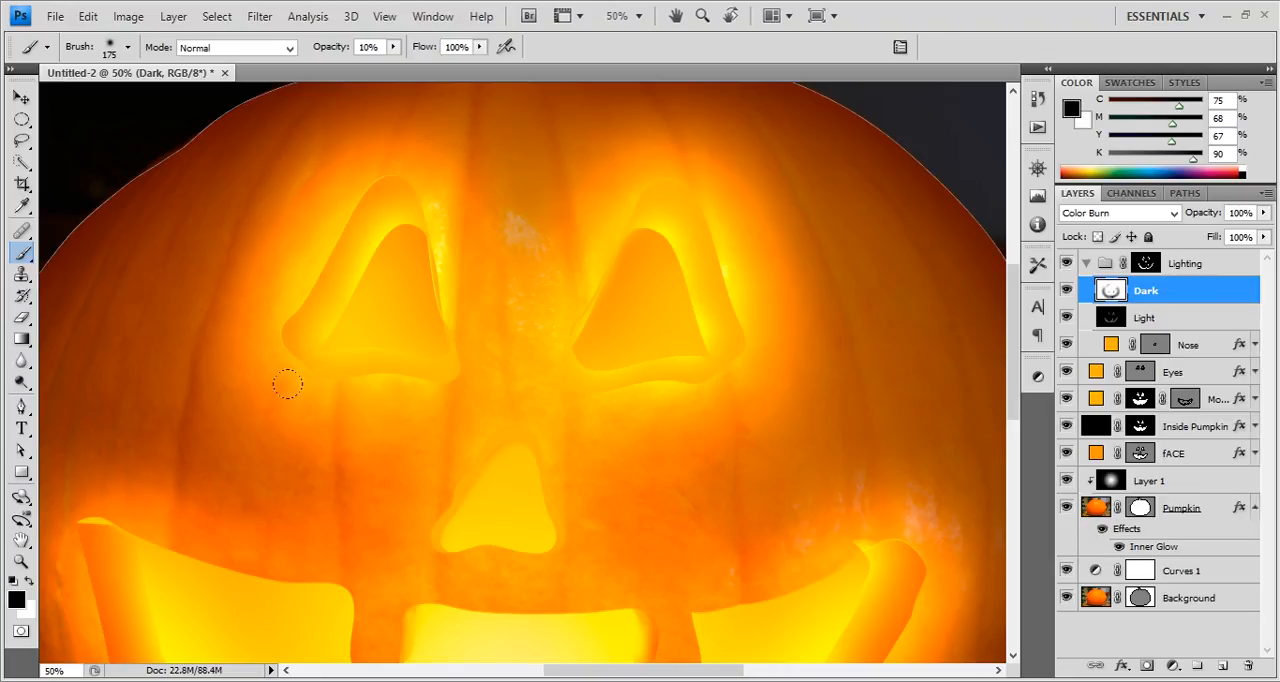
pyautogui.moveTo(287, 384)
pyautogui.mouseDown()
pyautogui.moveTo(392, 365)
pyautogui.moveTo(310, 378)
pyautogui.moveTo(439, 384)
pyautogui.moveTo(355, 380)
pyautogui.moveTo(443, 371)
pyautogui.moveTo(290, 381)
pyautogui.mouseUp()
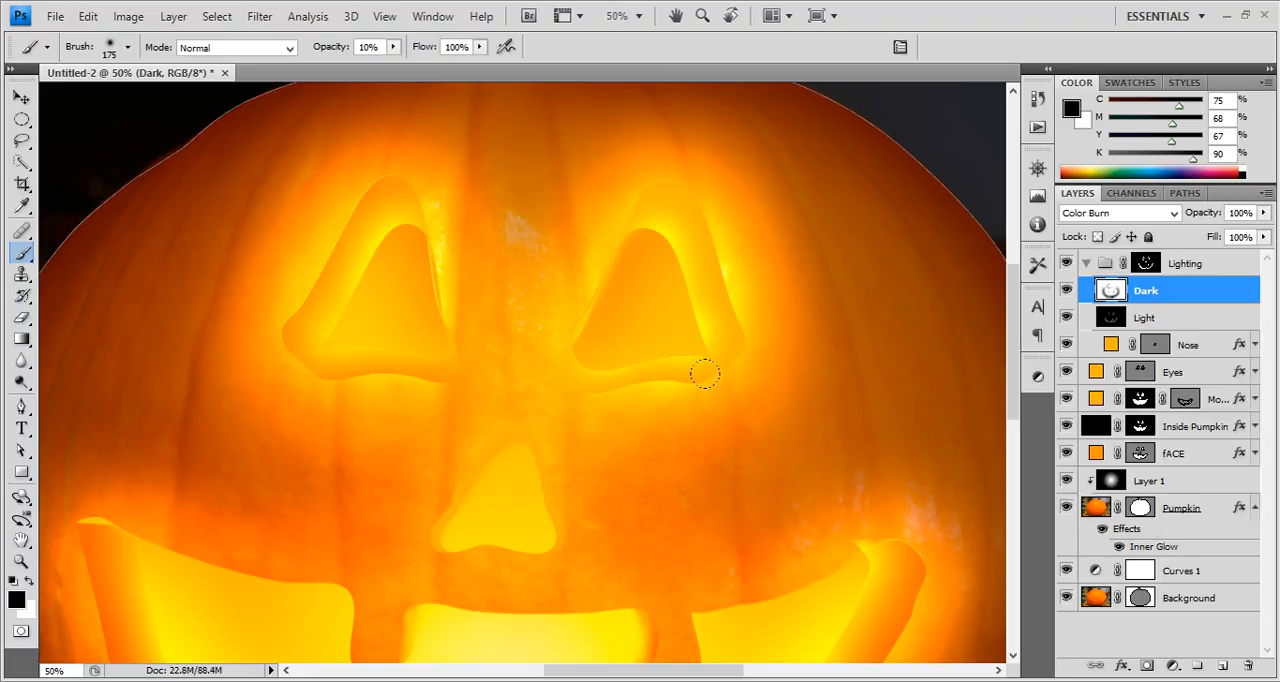
pyautogui.moveTo(705, 374)
pyautogui.mouseDown()
pyautogui.moveTo(591, 380)
pyautogui.moveTo(559, 398)
pyautogui.mouseUp()
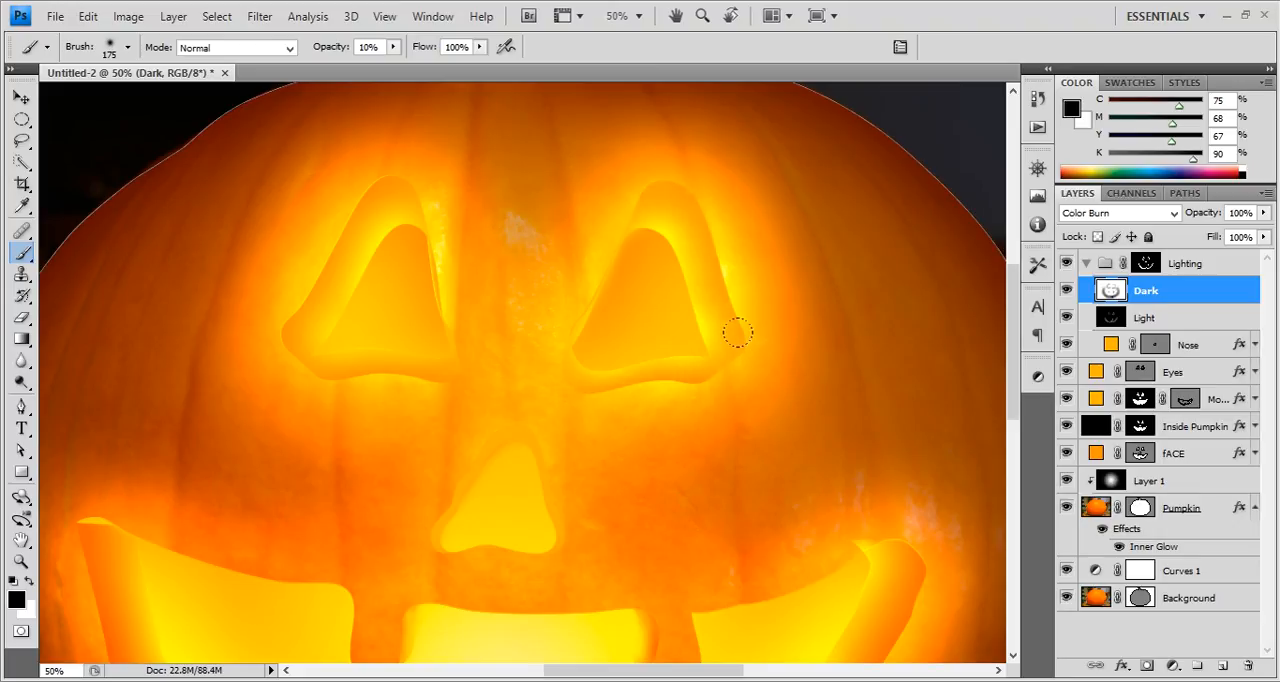
pyautogui.moveTo(735, 306); pyautogui.dragTo(702, 397)
pyautogui.moveTo(545, 386)
pyautogui.mouseDown()
pyautogui.moveTo(577, 368)
pyautogui.moveTo(546, 364)
pyautogui.mouseUp()
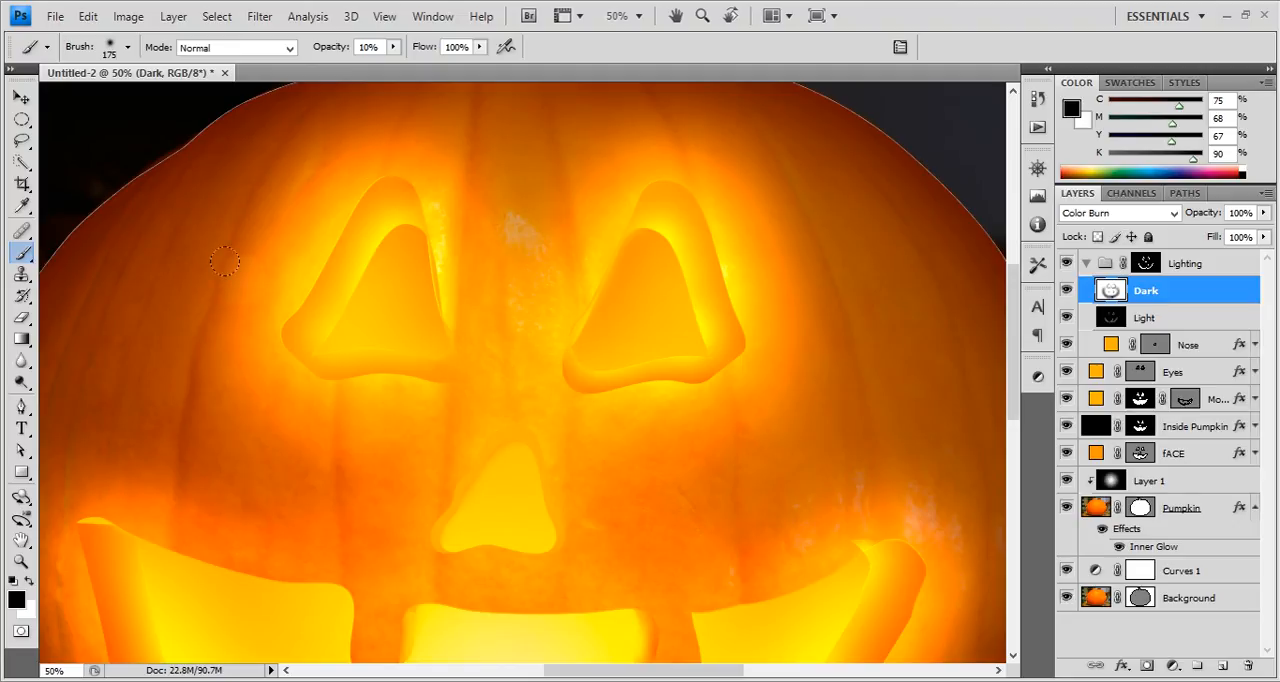
pyautogui.moveTo(224, 261)
pyautogui.mouseDown()
pyautogui.moveTo(223, 324)
pyautogui.moveTo(271, 342)
pyautogui.moveTo(285, 368)
pyautogui.mouseUp()
# Darken the nose's carved rim on the Dark layer with the brush reduced to 80, and make the Light layer active.
pyautogui.moveTo(576, 462)
pyautogui.mouseDown()
pyautogui.moveTo(566, 522)
pyautogui.moveTo(523, 550)
pyautogui.mouseUp()
pyautogui.press('[')
pyautogui.moveTo(449, 494)
pyautogui.mouseDown()
pyautogui.moveTo(492, 437)
pyautogui.moveTo(534, 425)
pyautogui.moveTo(499, 423)
pyautogui.moveTo(468, 453)
pyautogui.moveTo(421, 545)
pyautogui.moveTo(554, 562)
pyautogui.mouseUp()
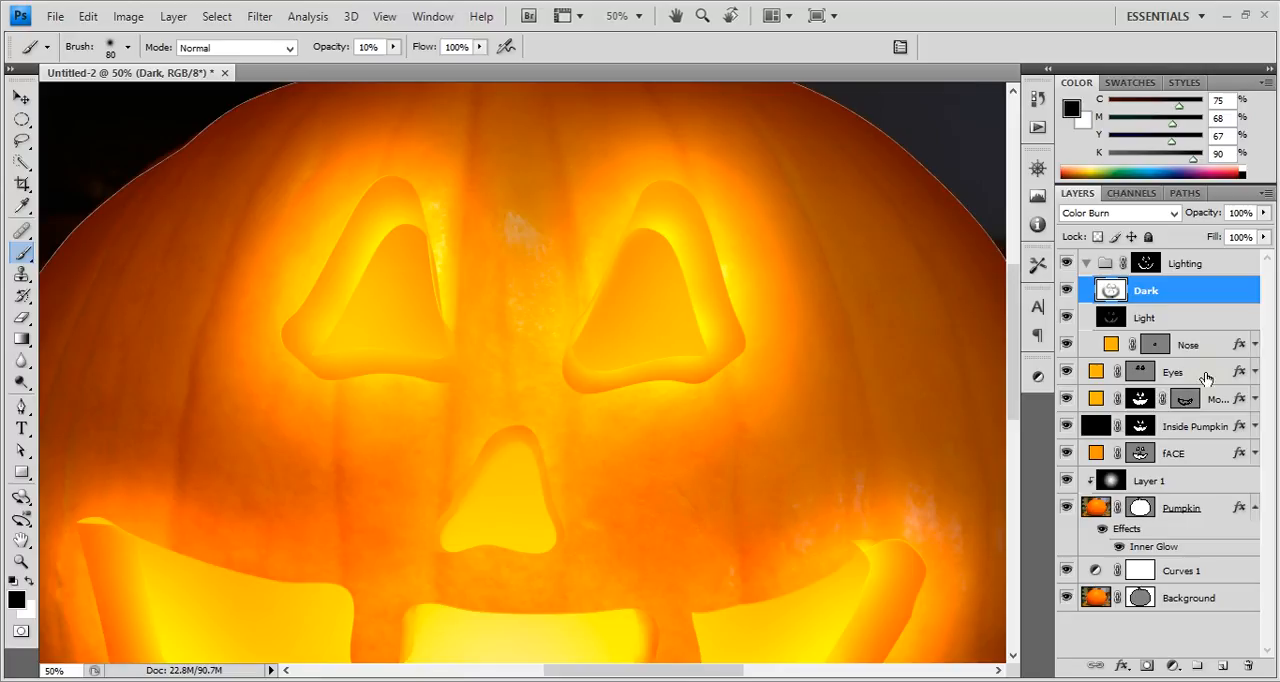
pyautogui.click(1190, 319)
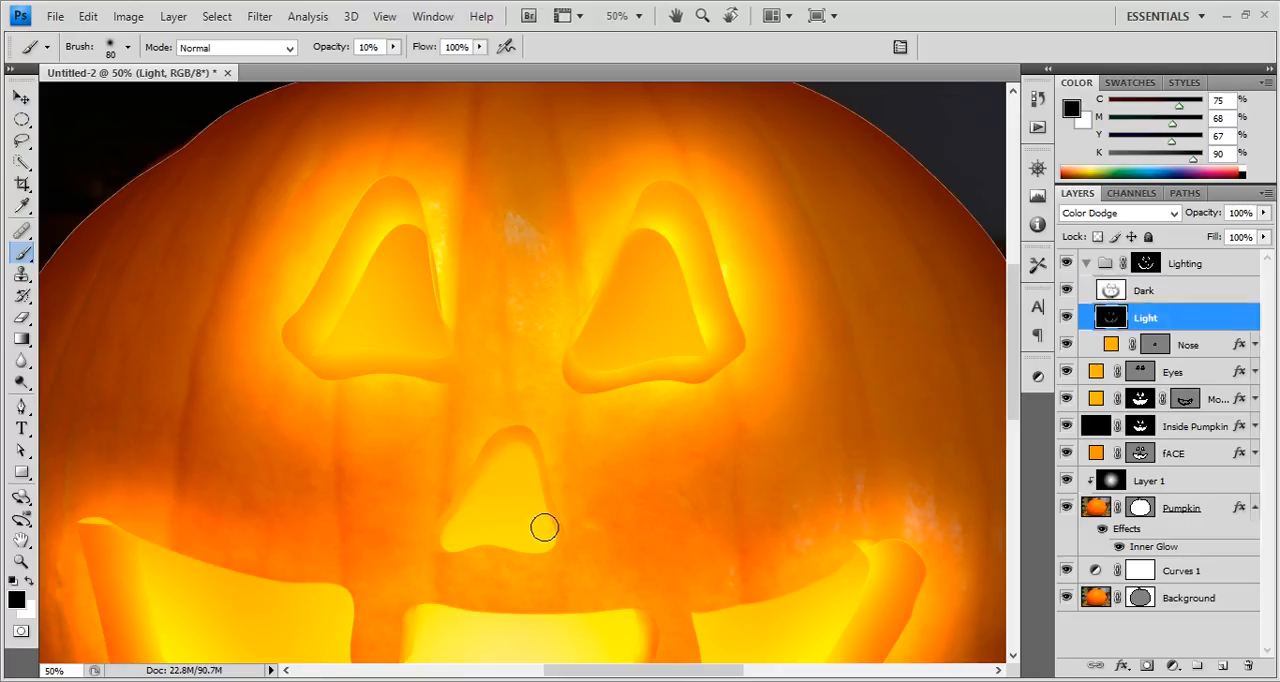
# Set white as the painting colour and try the Light layer beneath the Nose layer in the Lighting group.
pyautogui.press('x')
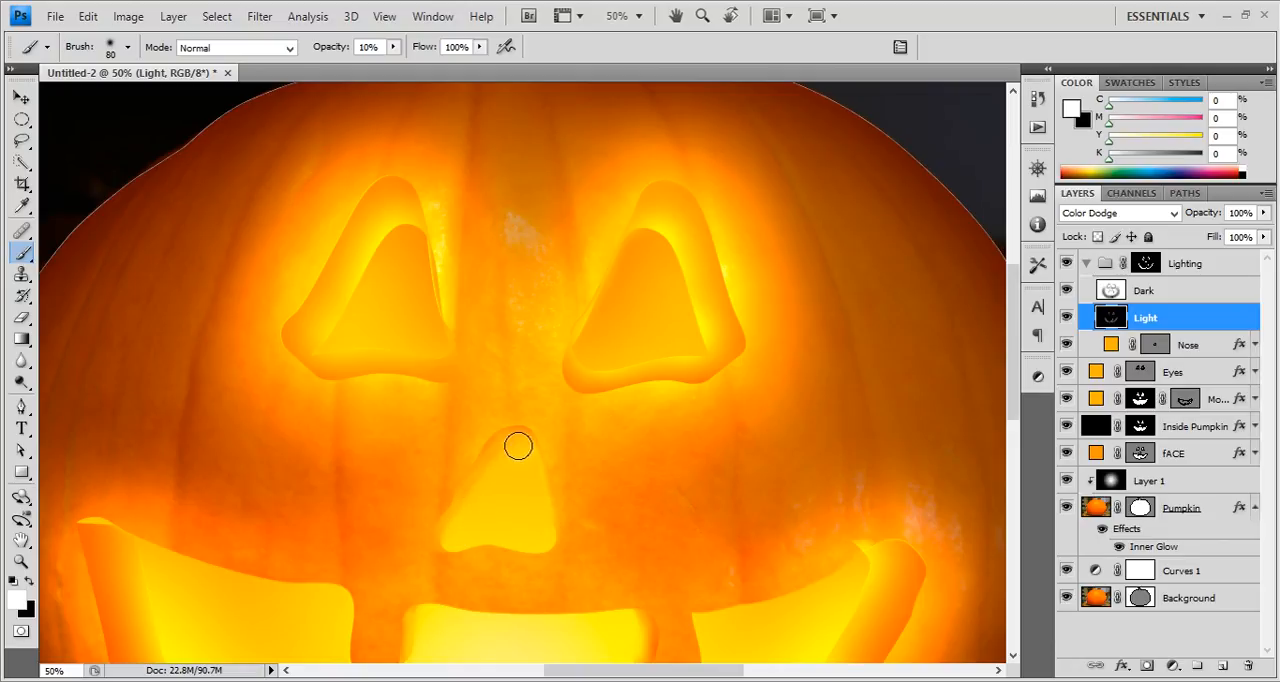
pyautogui.scroll(-1, 537, 467)
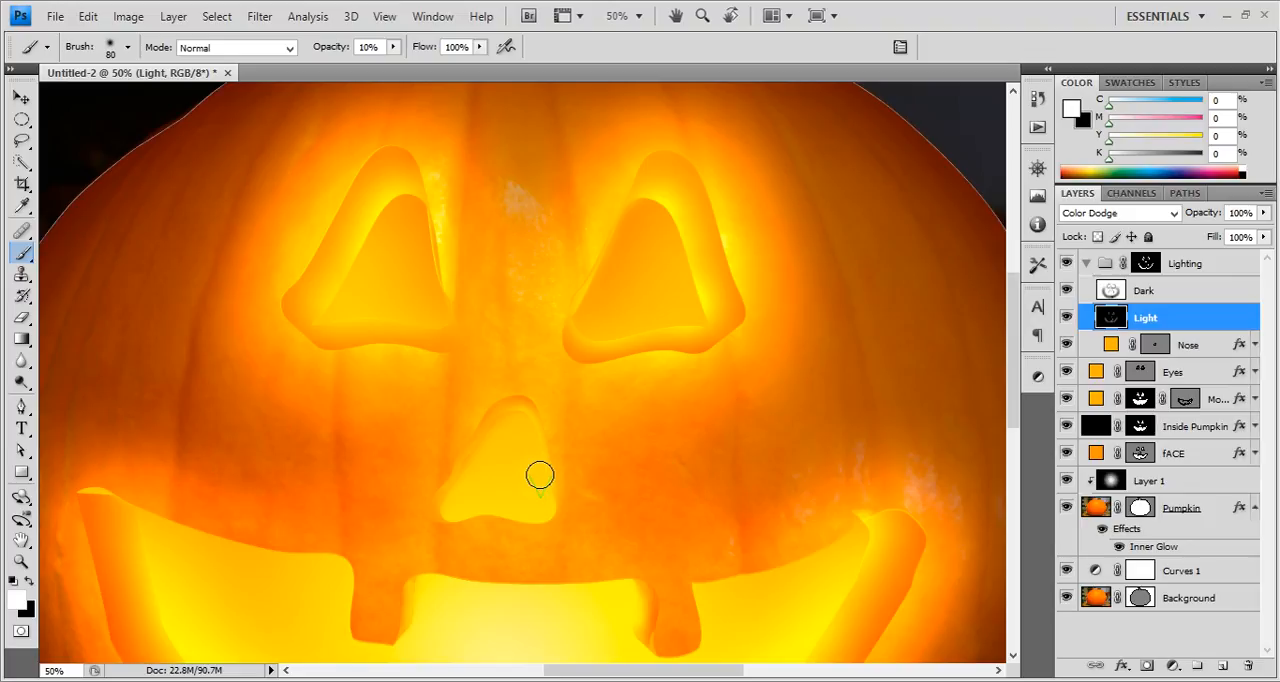
pyautogui.hotkey('ctrl', '[')
pyautogui.hotkey('ctrl', '[')
pyautogui.hotkey('ctrl', ']')
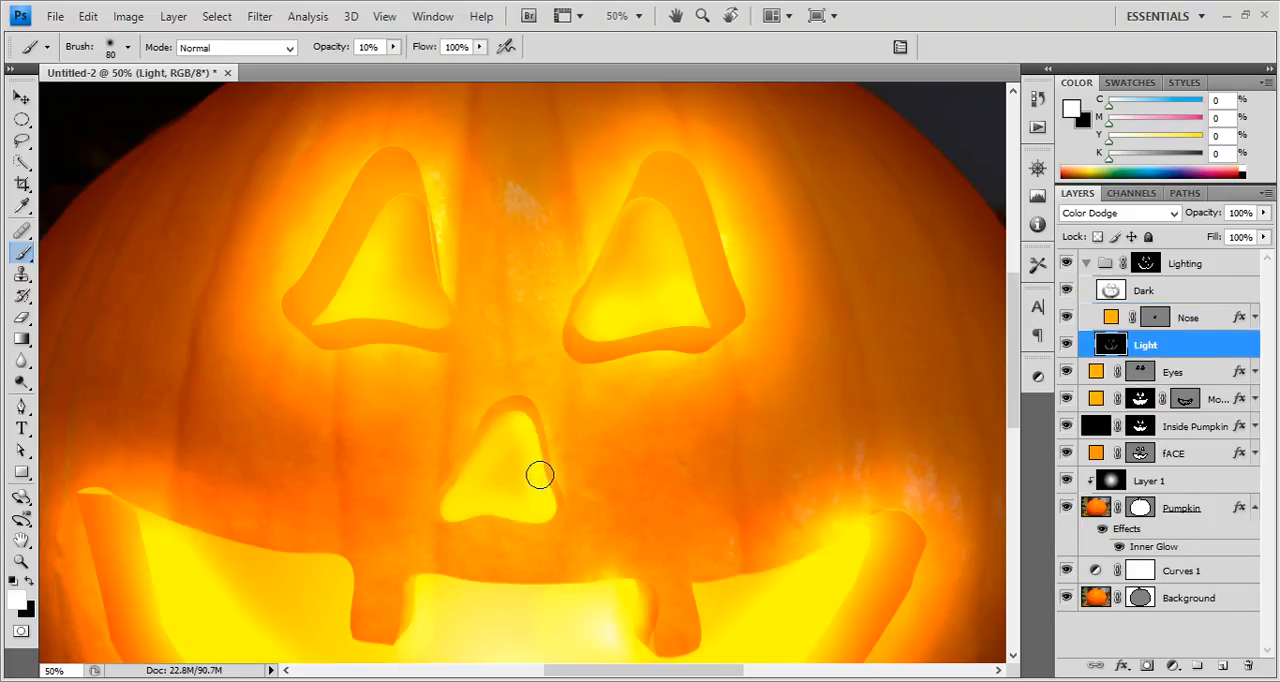
pyautogui.hotkey('ctrl', ']')
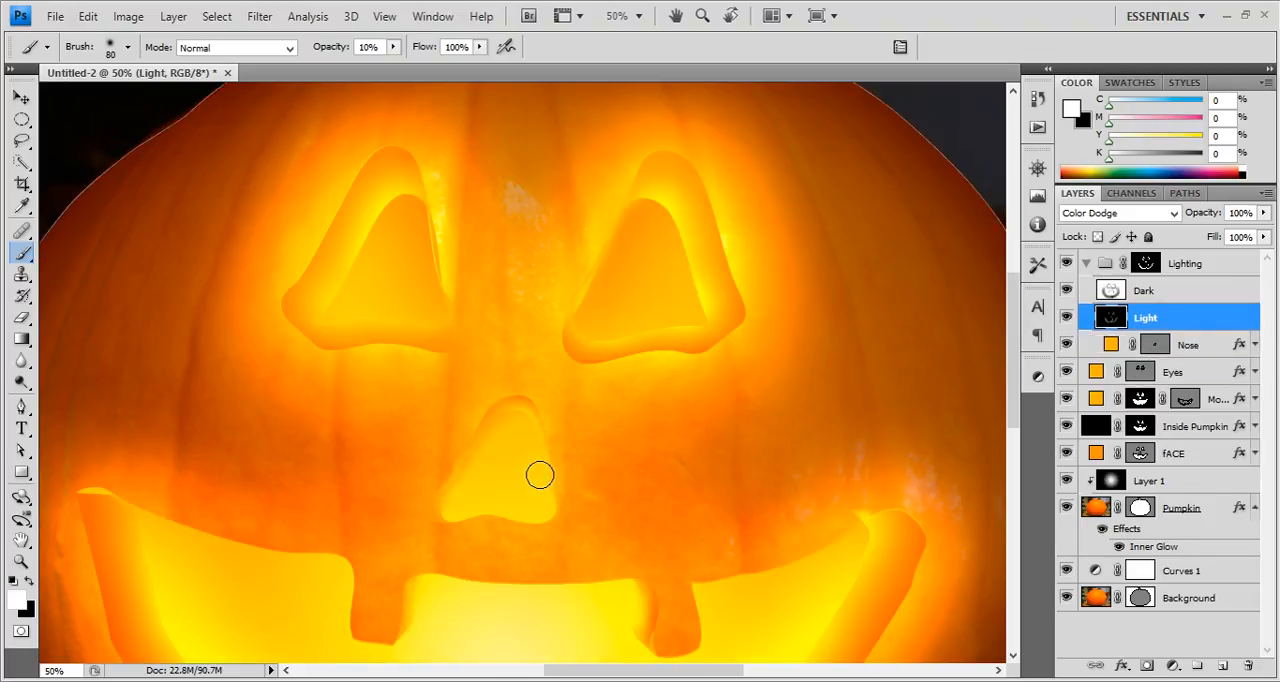
# Bring the whole pumpkin into view at 25% and make the Dark layer active.
pyautogui.hotkey('ctrl', '-')
pyautogui.hotkey('ctrl', '-')
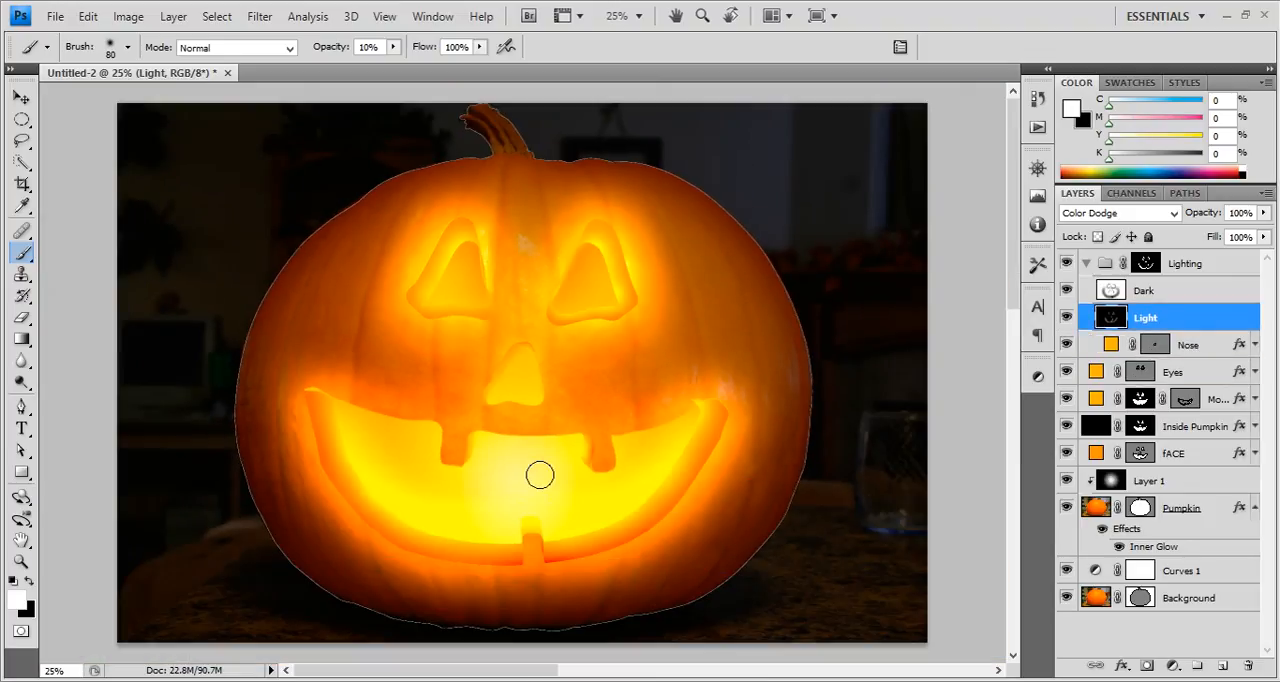
pyautogui.click(1150, 289)
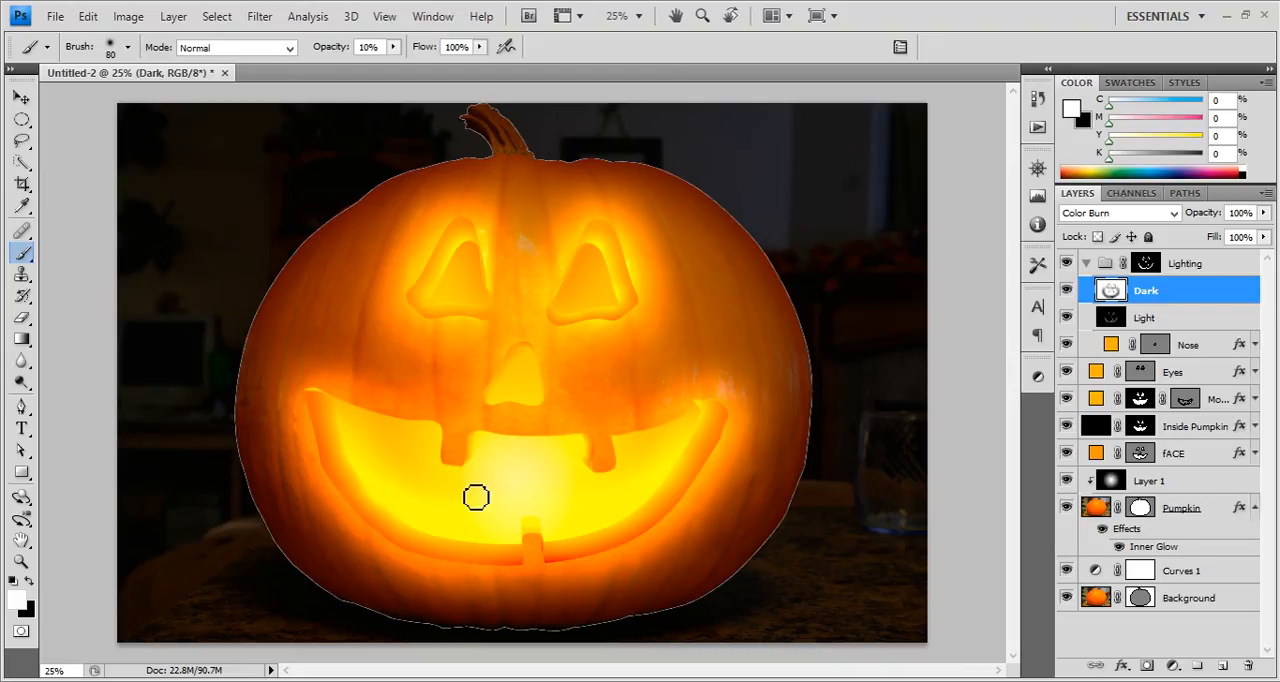
pyautogui.hotkey('alt', 'Tab')
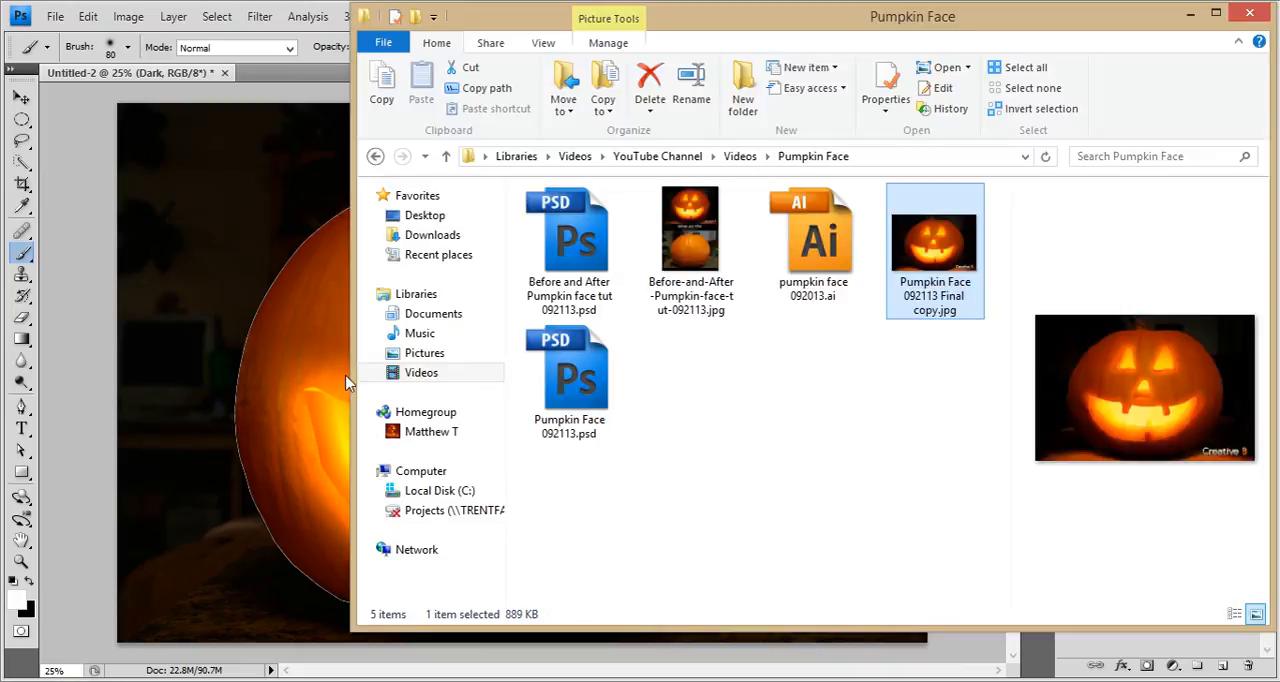
pyautogui.click(428, 321)
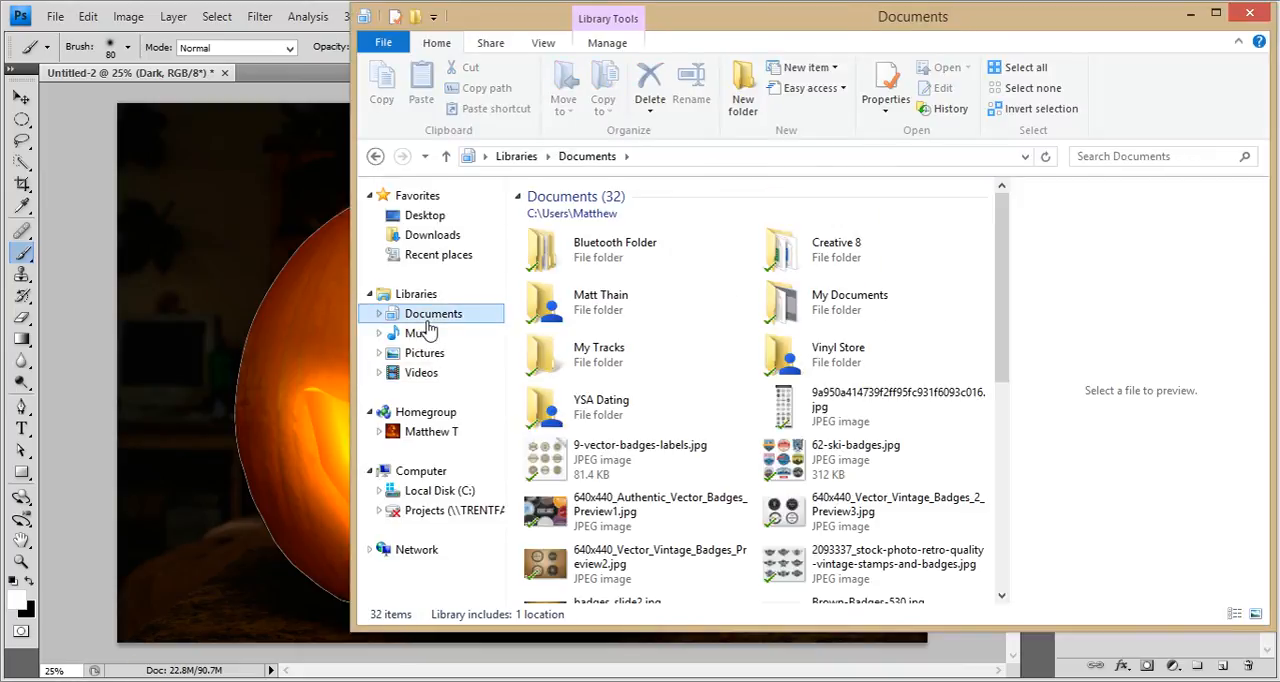
pyautogui.moveTo(996, 280); pyautogui.dragTo(1025, 245)
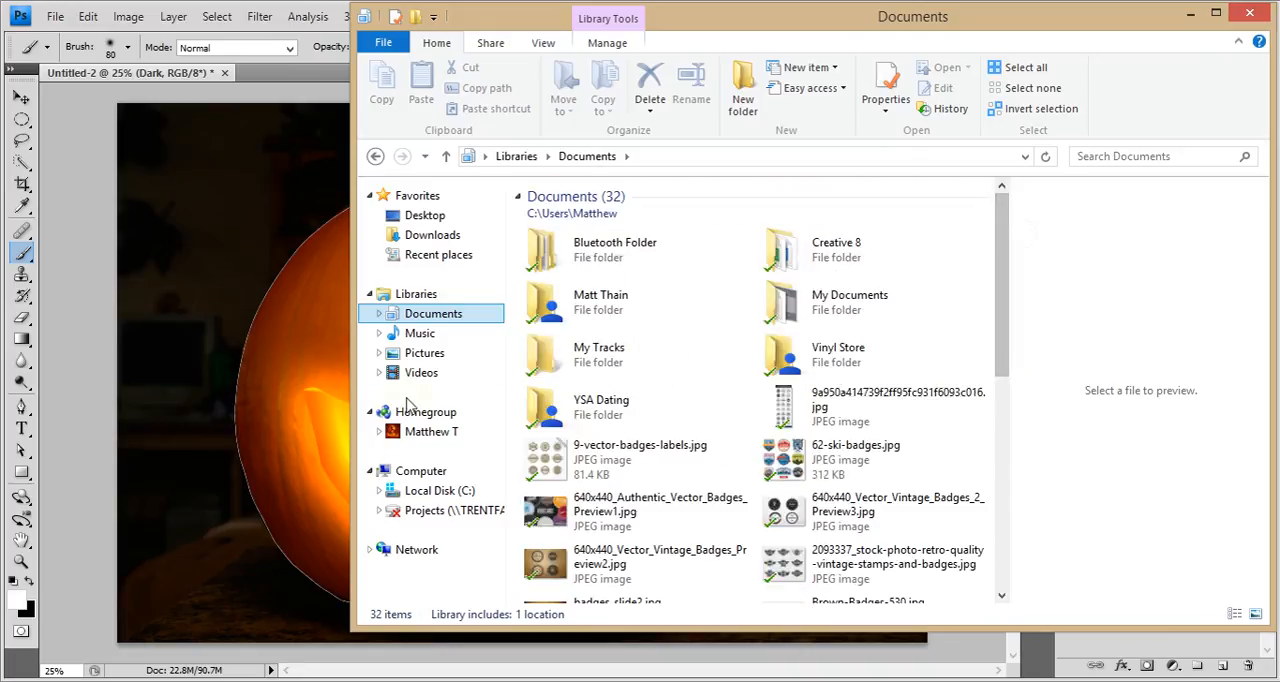
pyautogui.click(425, 335)
pyautogui.click(423, 354)
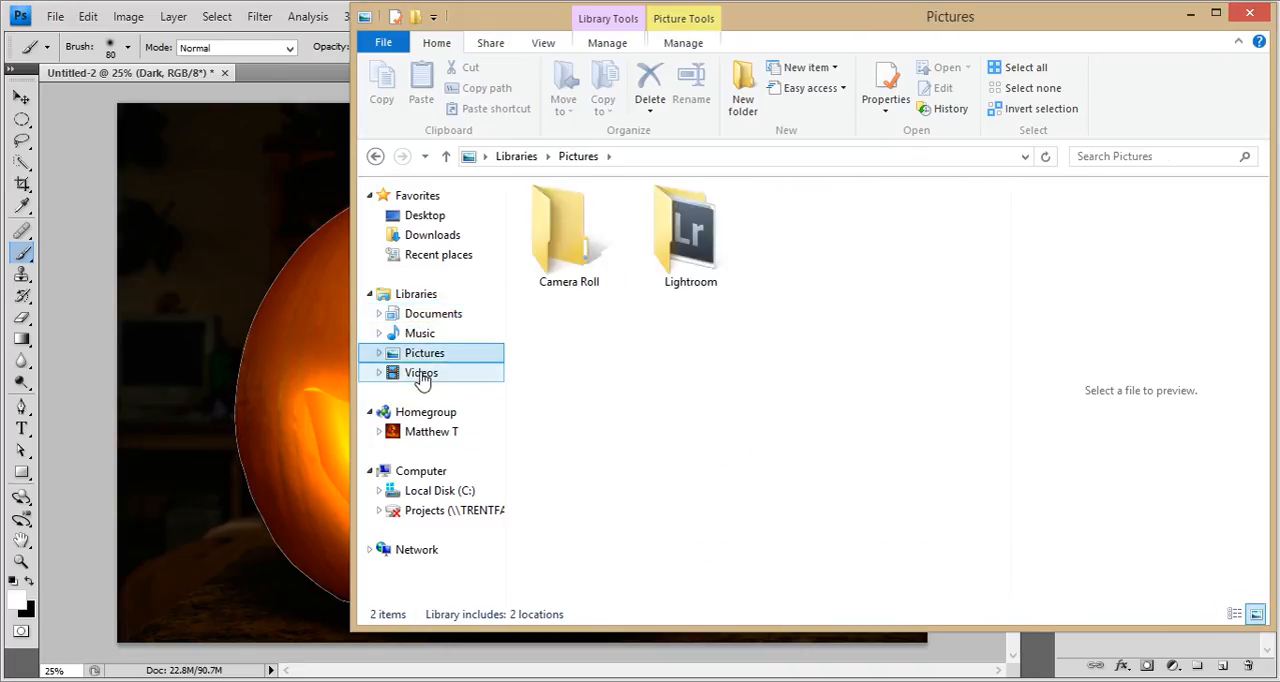
pyautogui.click(421, 373)
pyautogui.click(55, 16)
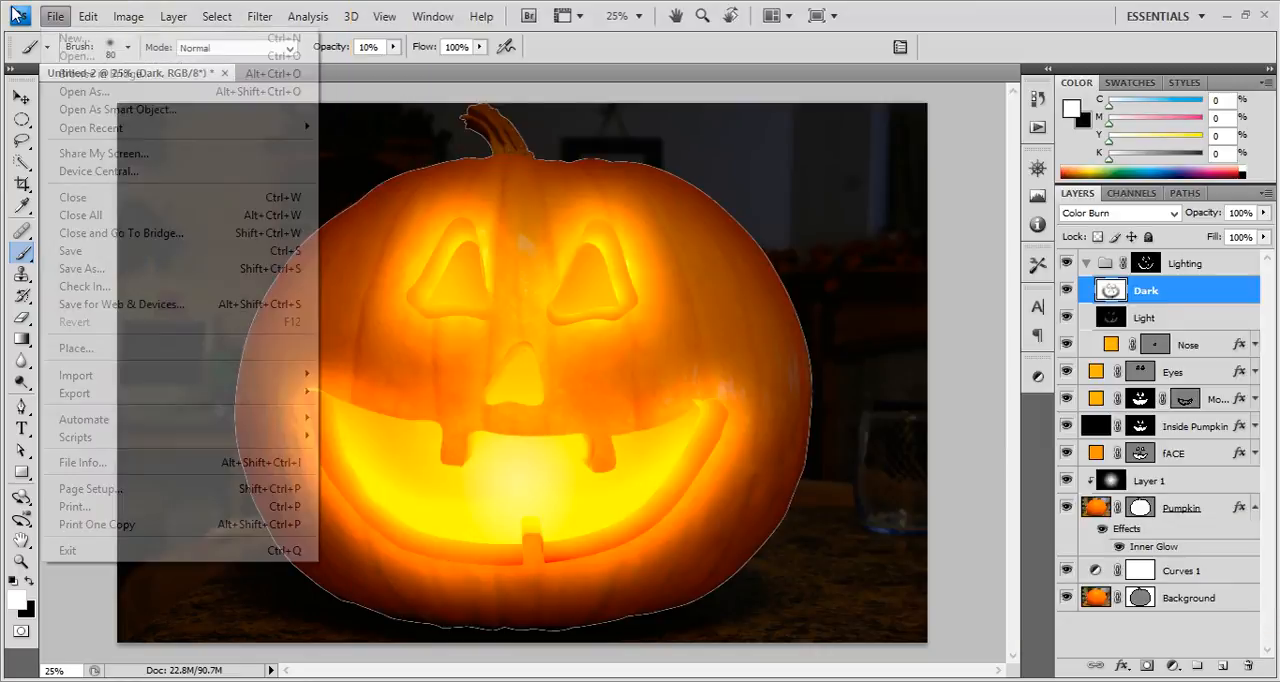
pyautogui.click(70, 50)
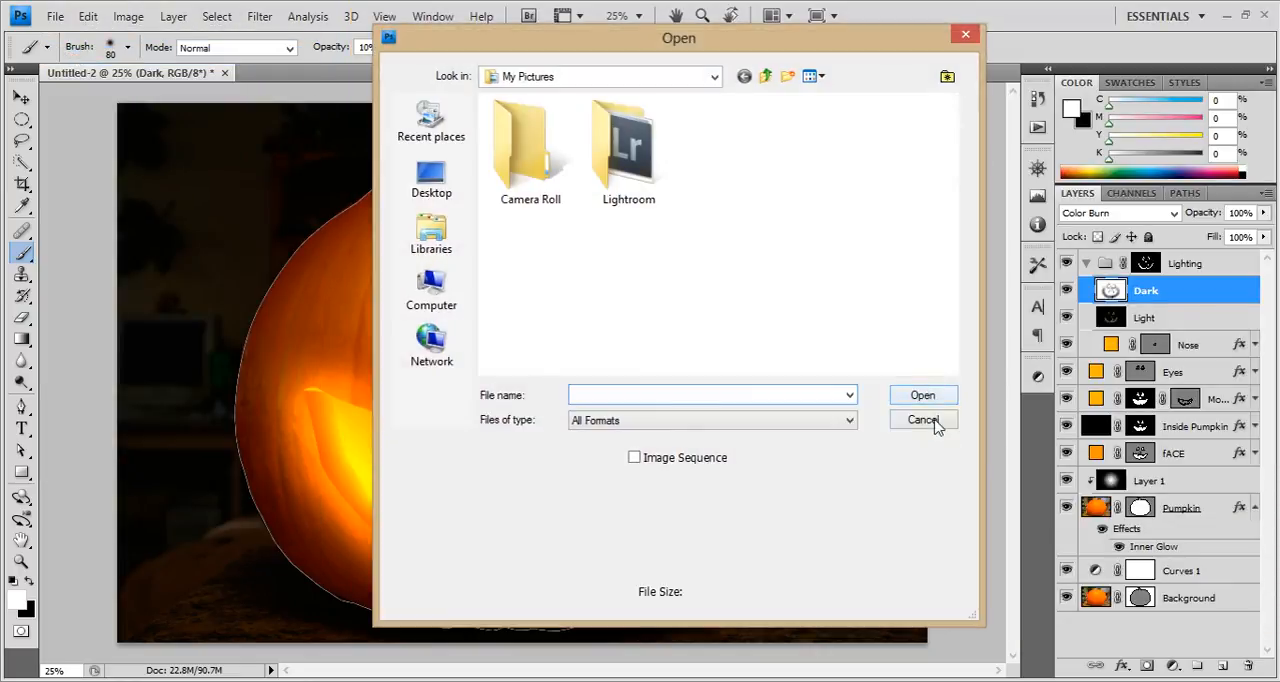
pyautogui.click(932, 420)
# Open the recent file Masked Pumpkin 1 091913.psd and select its Background copy texture layer.
pyautogui.click(55, 16)
pyautogui.moveTo(236, 128)
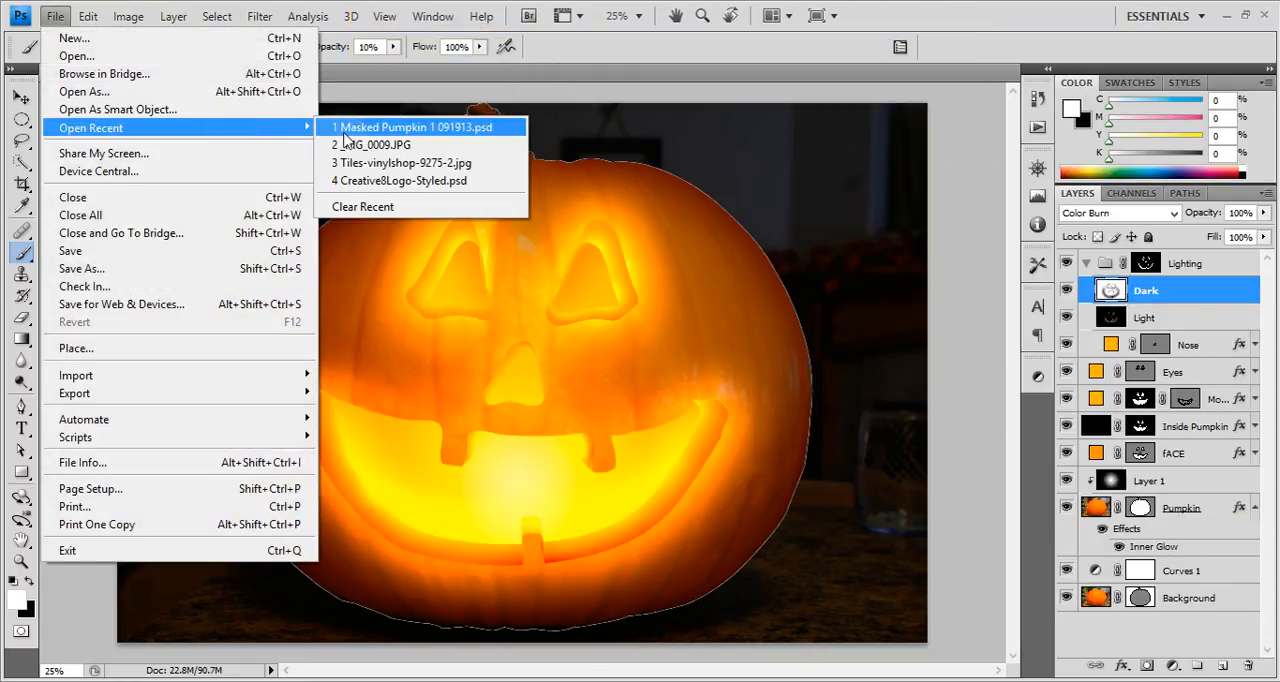
pyautogui.click(346, 128)
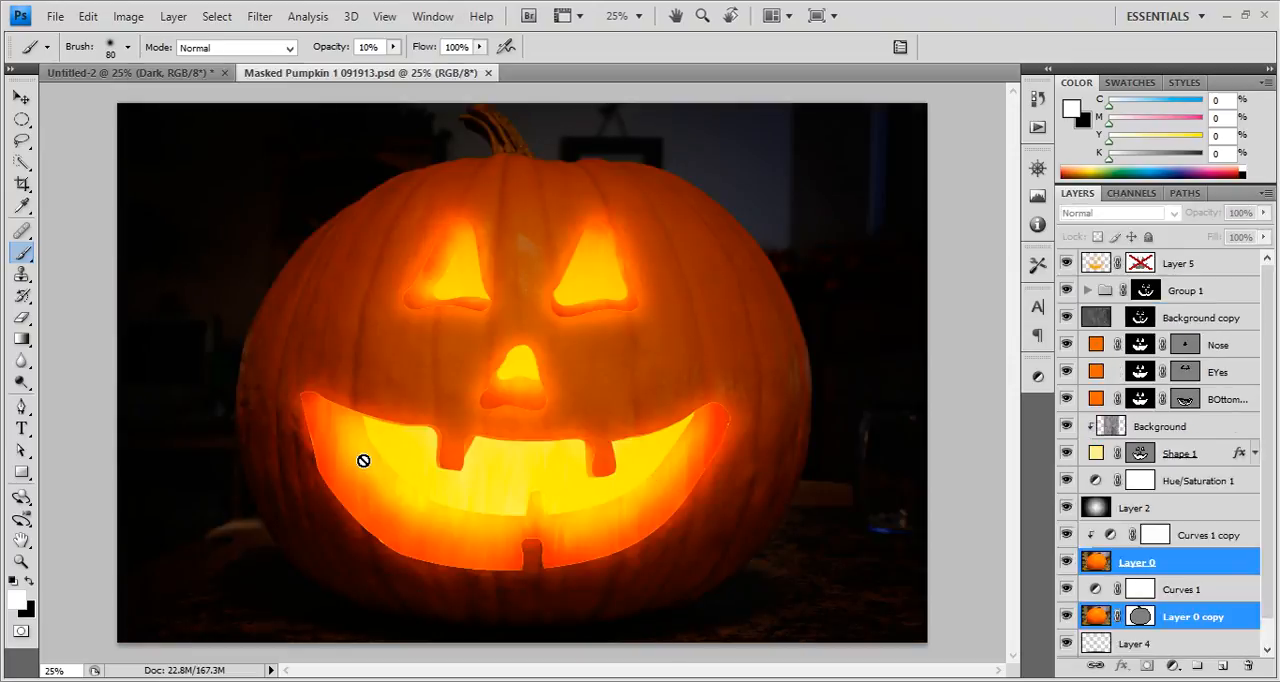
pyautogui.click(1076, 320)
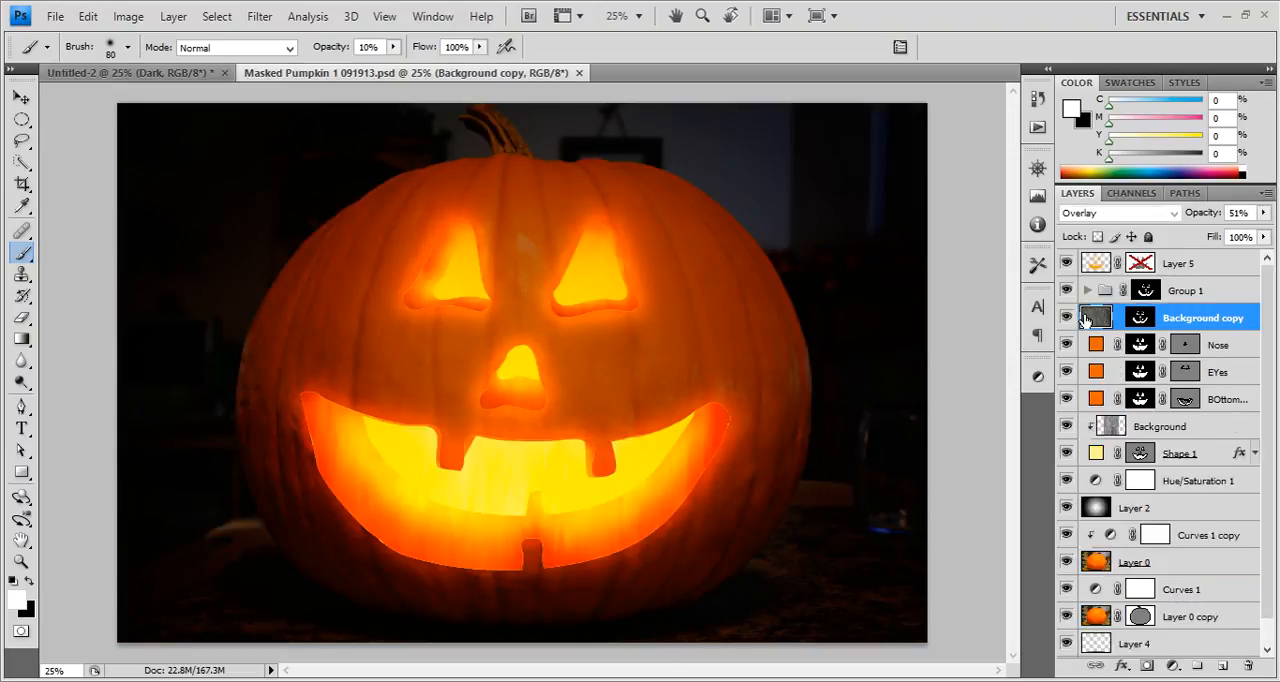
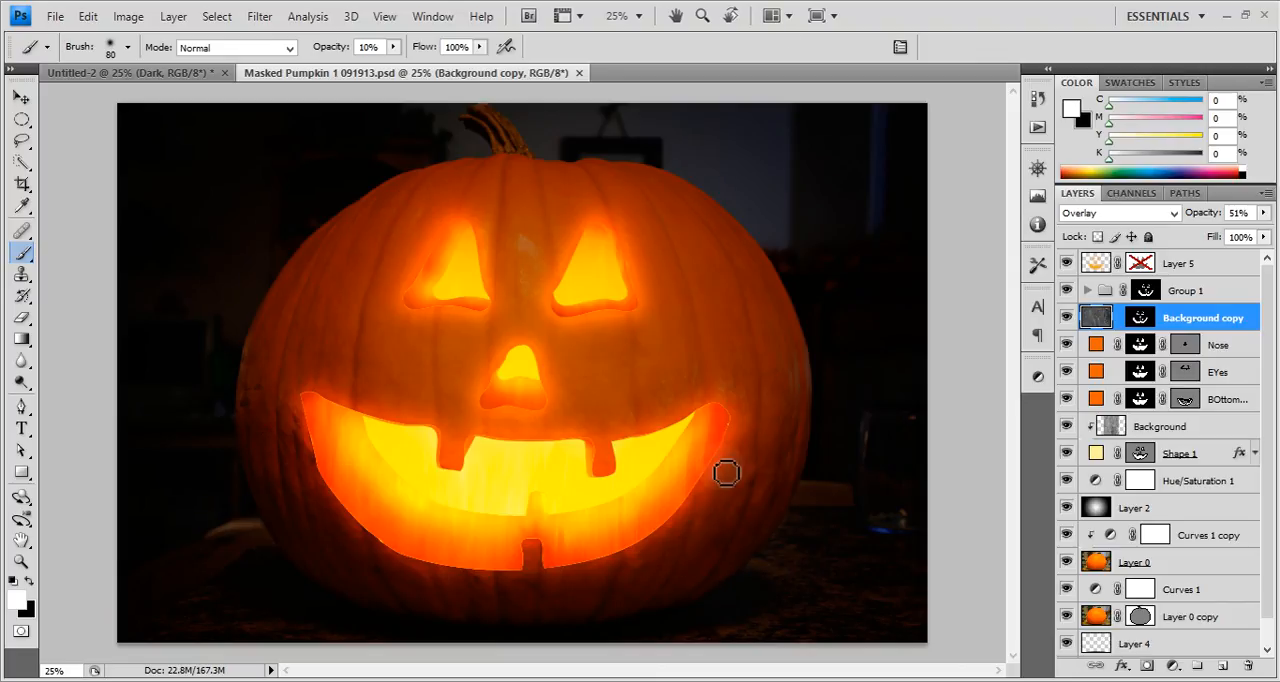
# Duplicate the Background copy texture layer into the Untitled-2 document and switch to that document.
pyautogui.rightClick(1211, 322)
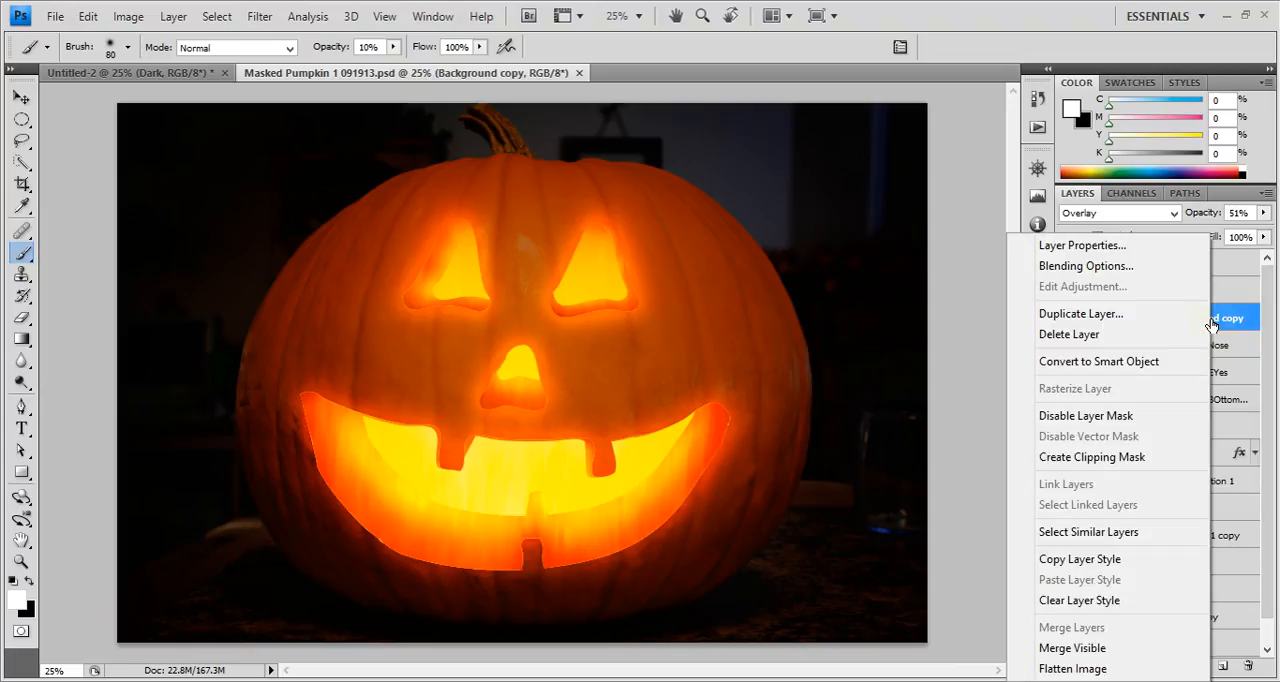
pyautogui.click(1072, 314)
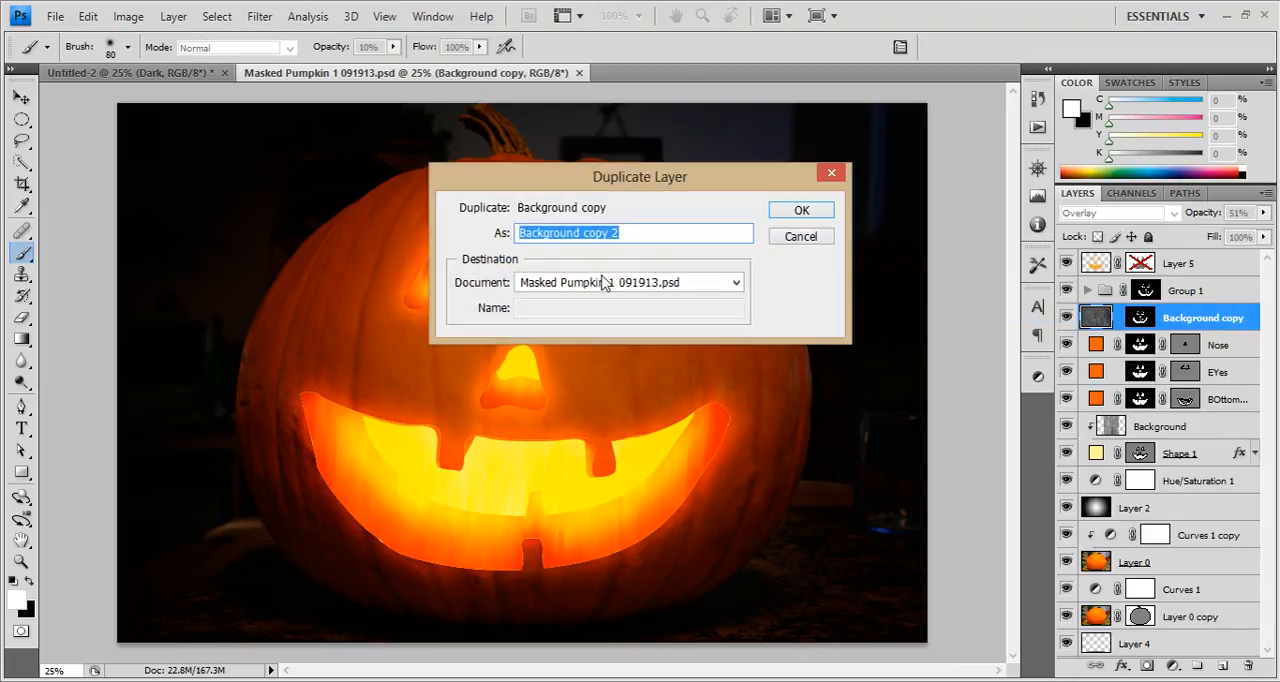
pyautogui.click(604, 283)
pyautogui.click(542, 301)
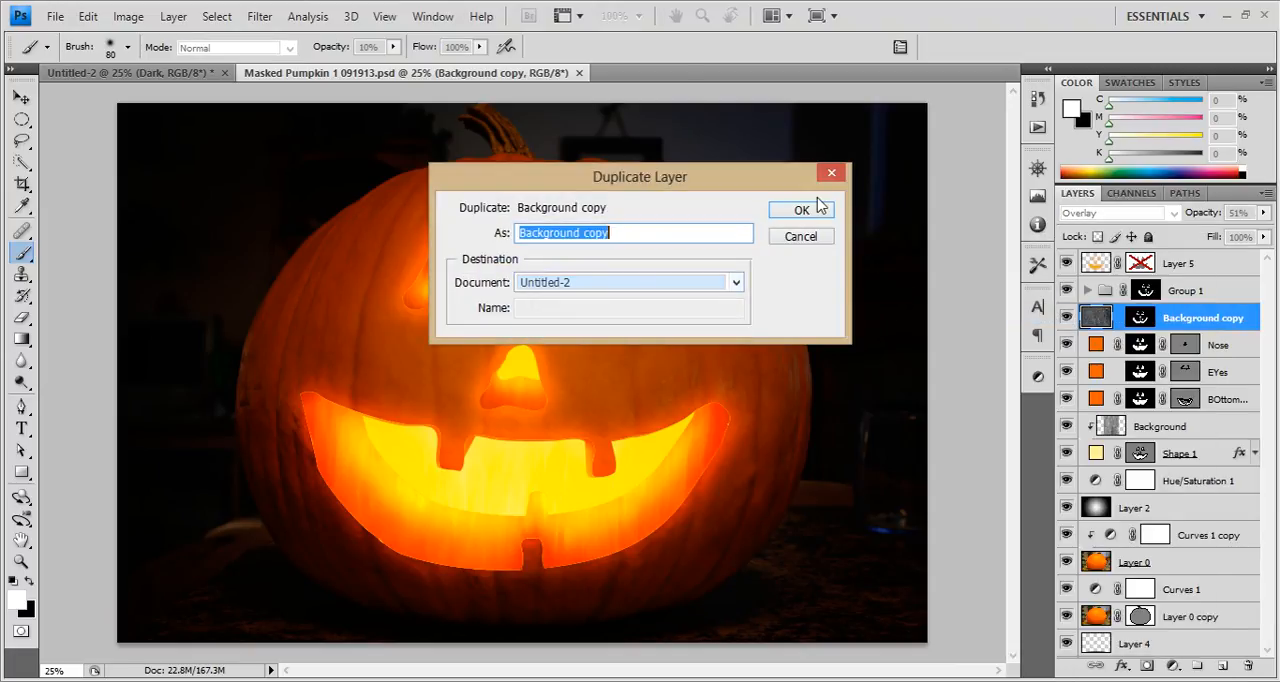
pyautogui.click(801, 210)
pyautogui.click(226, 72)
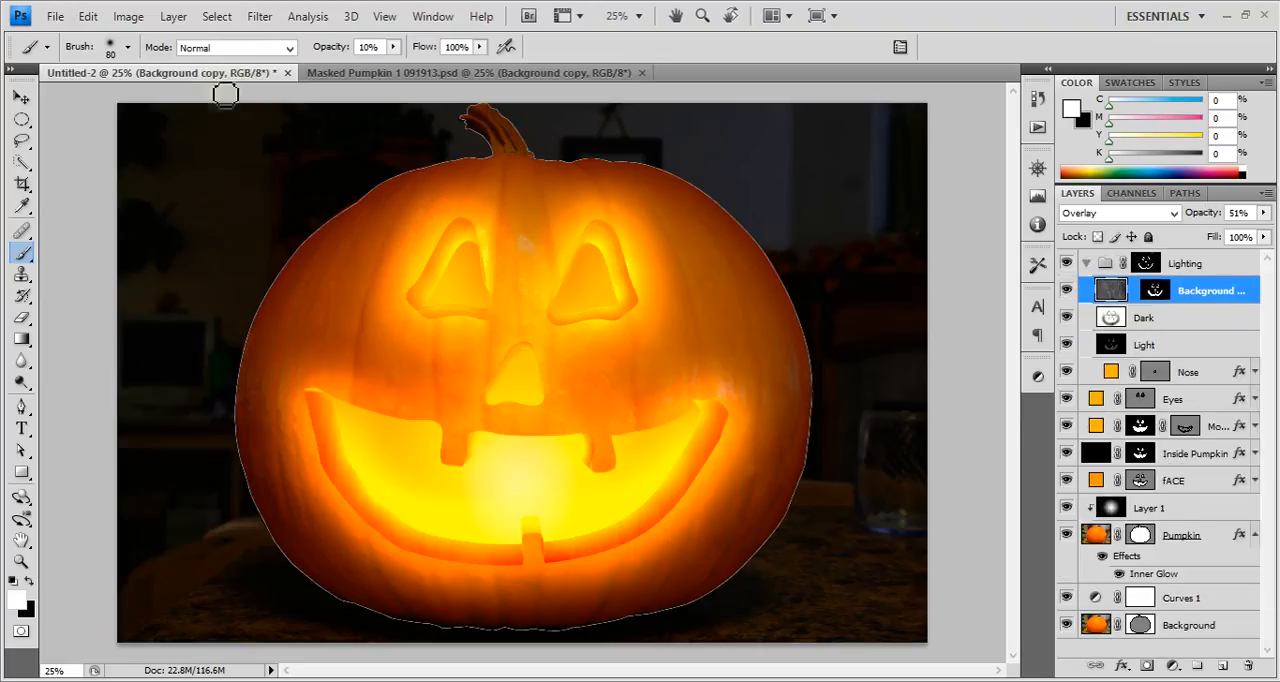
# Place the copied texture layer beneath the Light layer and delete its layer mask without applying it.
pyautogui.moveTo(1240, 293); pyautogui.dragTo(1248, 665)
pyautogui.click(1160, 348)
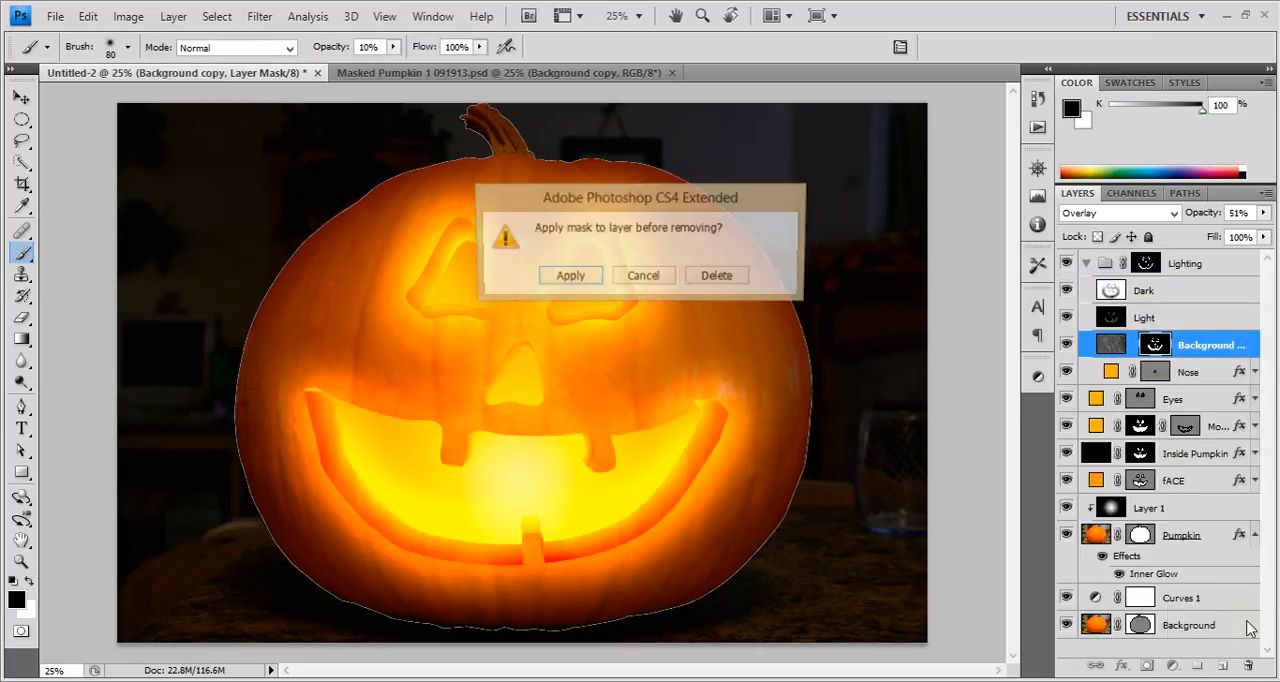
pyautogui.click(705, 280)
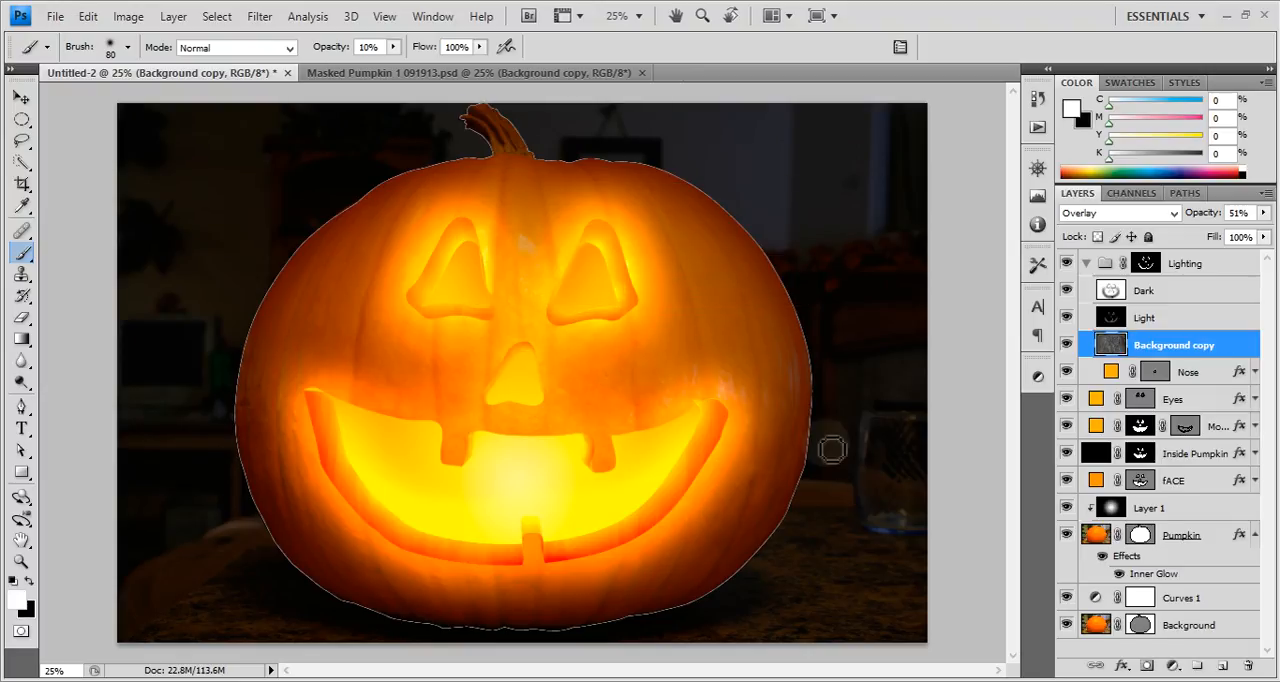
# Move the Background copy texture above the Lighting group and give it a copy of the group's mask, comparing the image with and without it.
pyautogui.moveTo(1199, 355); pyautogui.dragTo(1186, 247)
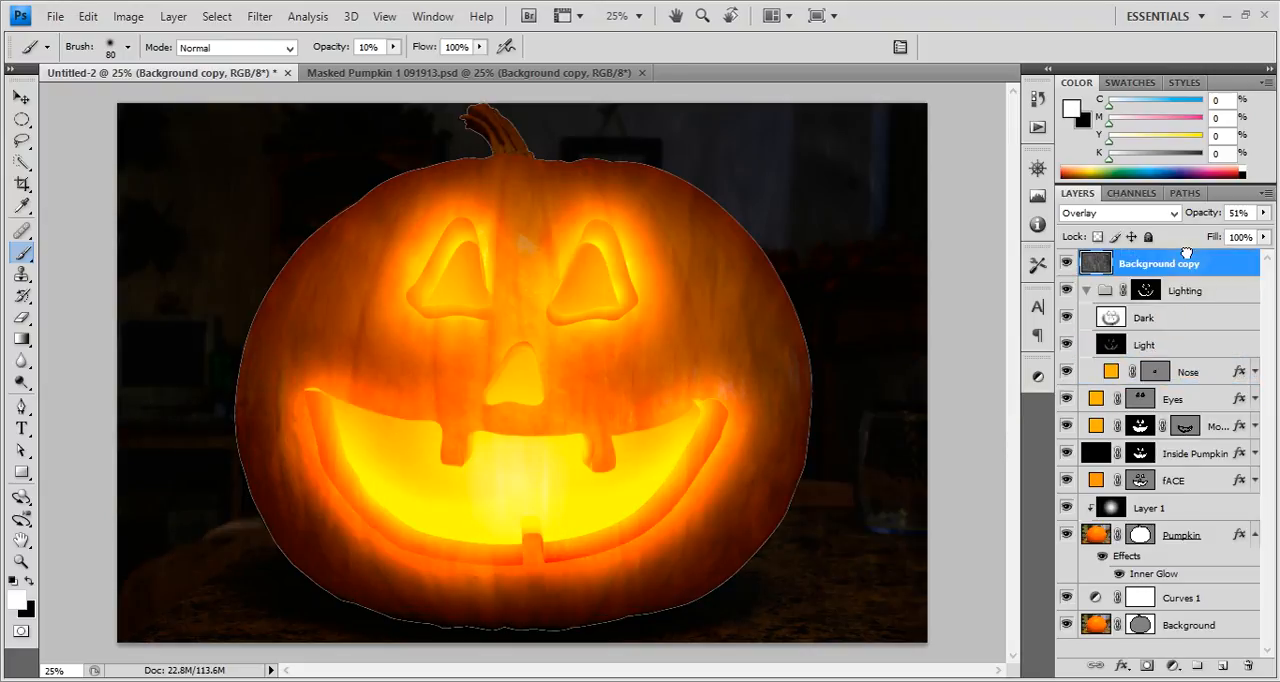
pyautogui.click(1146, 291)
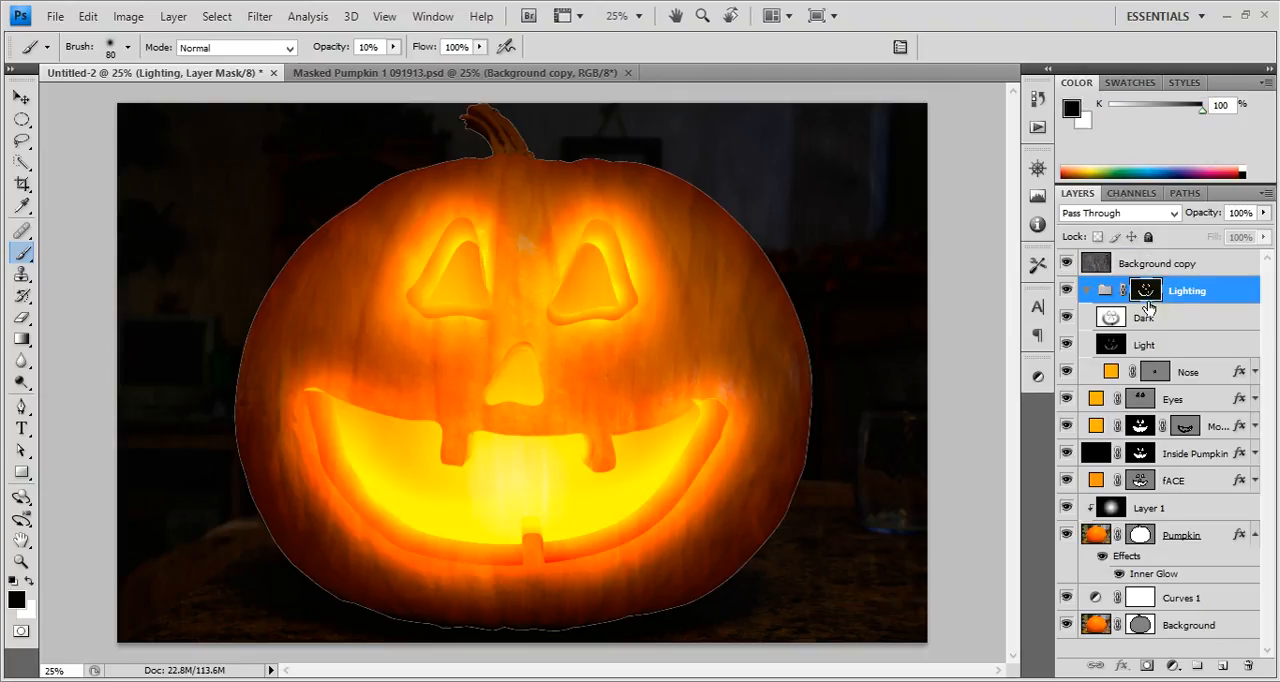
pyautogui.moveTo(1146, 291); pyautogui.dragTo(1150, 262)
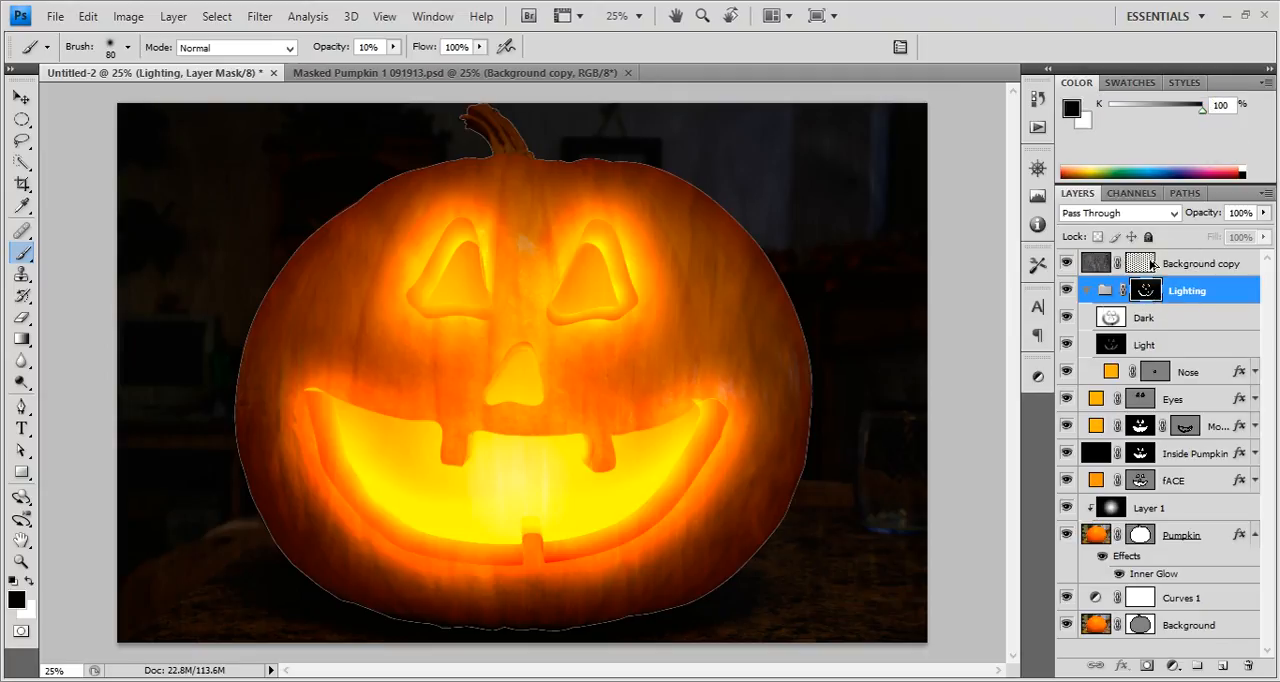
pyautogui.click(1066, 264)
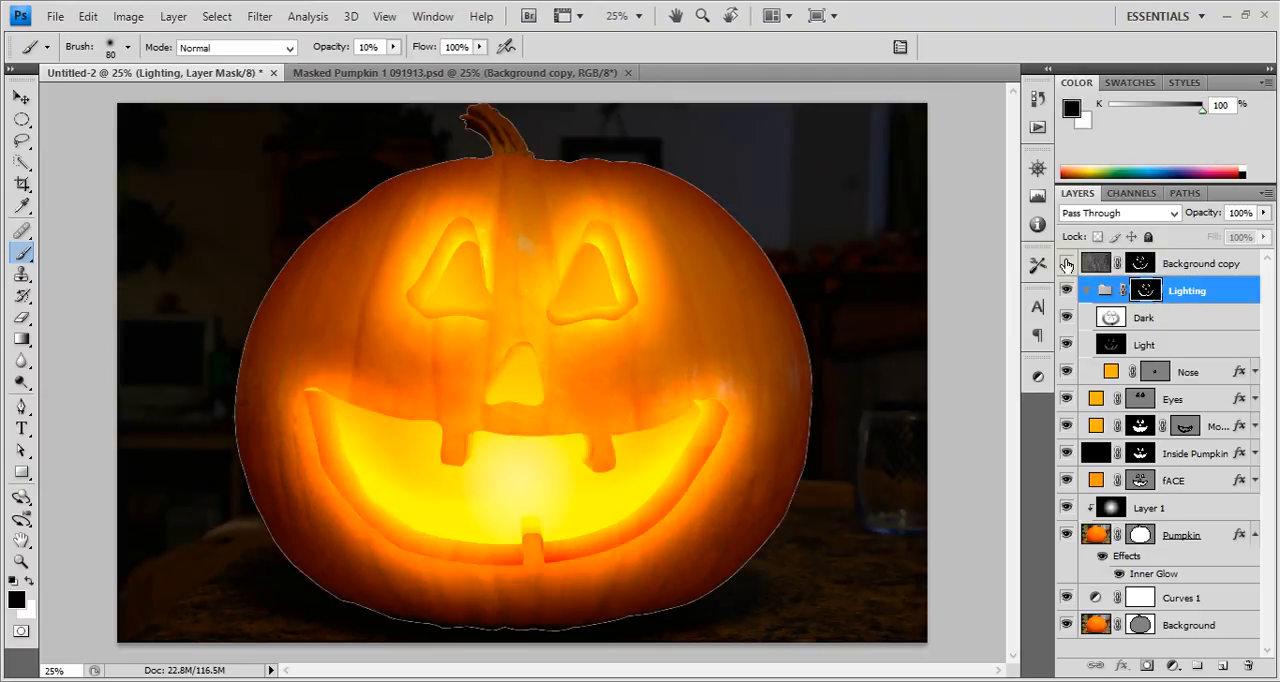
pyautogui.click(1066, 264)
pyautogui.click(1180, 264)
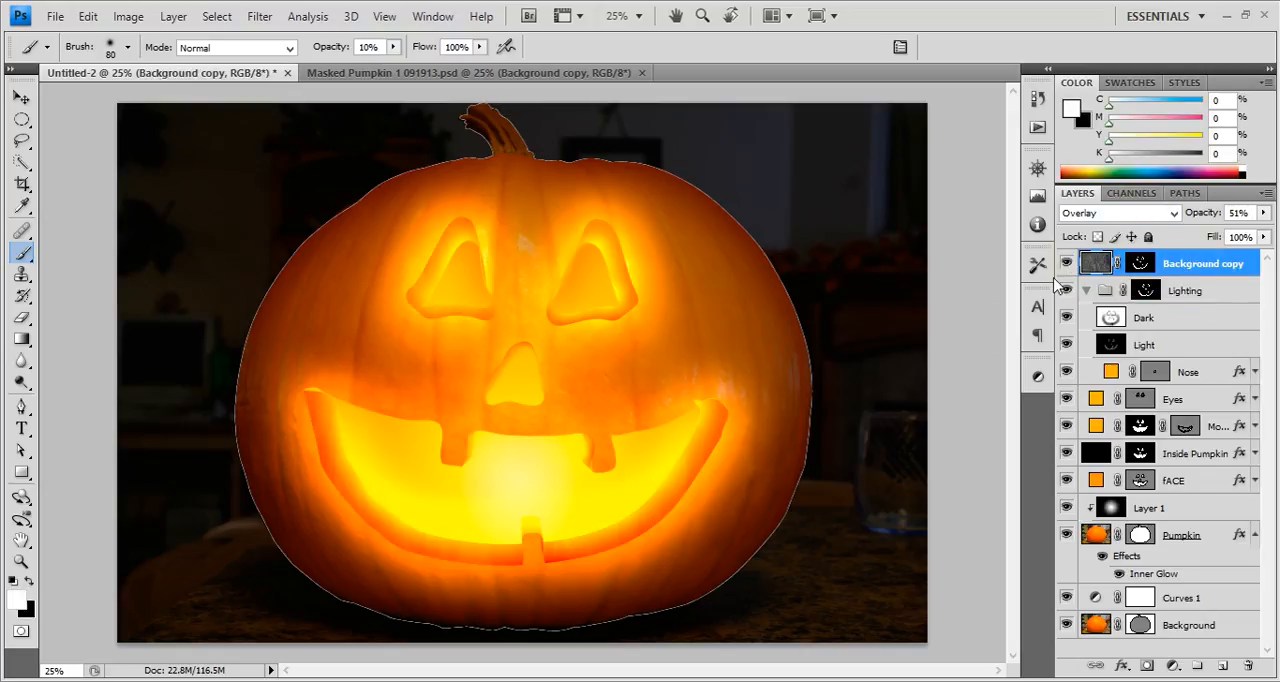
# Duplicate the Background copy texture directly above the fACE layer and delete the duplicate's mask without applying it.
pyautogui.moveTo(1097, 266); pyautogui.dragTo(1130, 468)
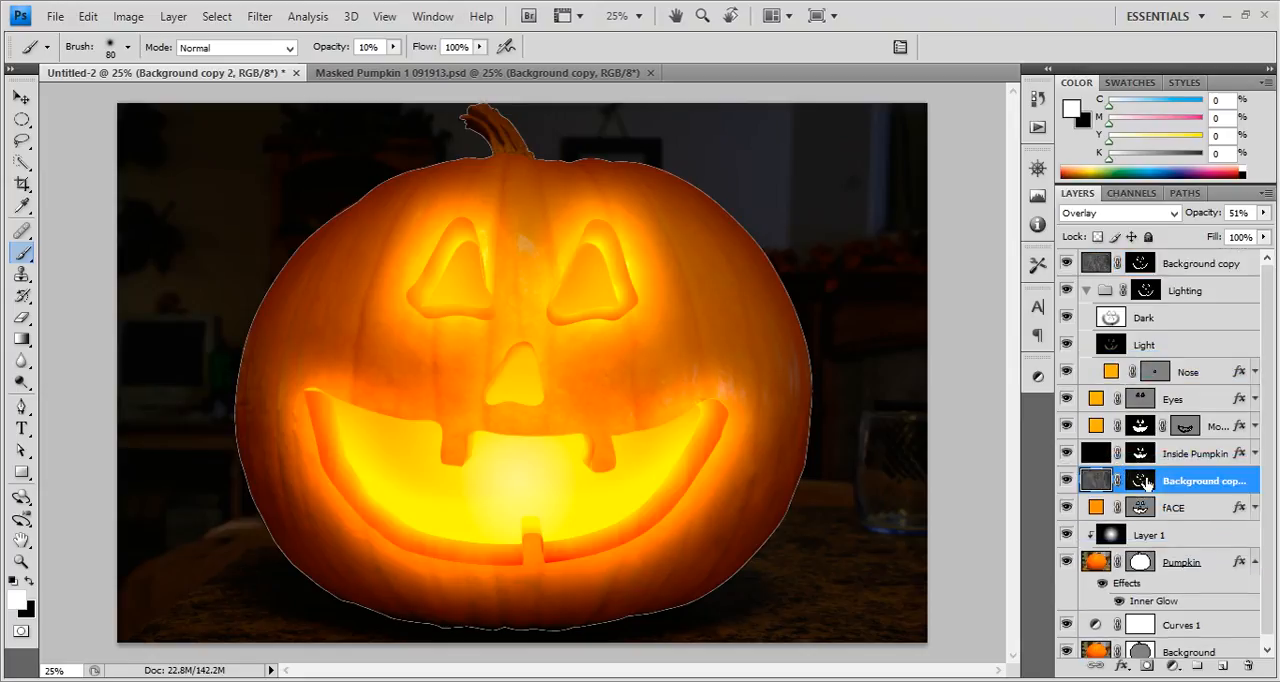
pyautogui.moveTo(1146, 484); pyautogui.dragTo(1247, 664)
pyautogui.click(727, 276)
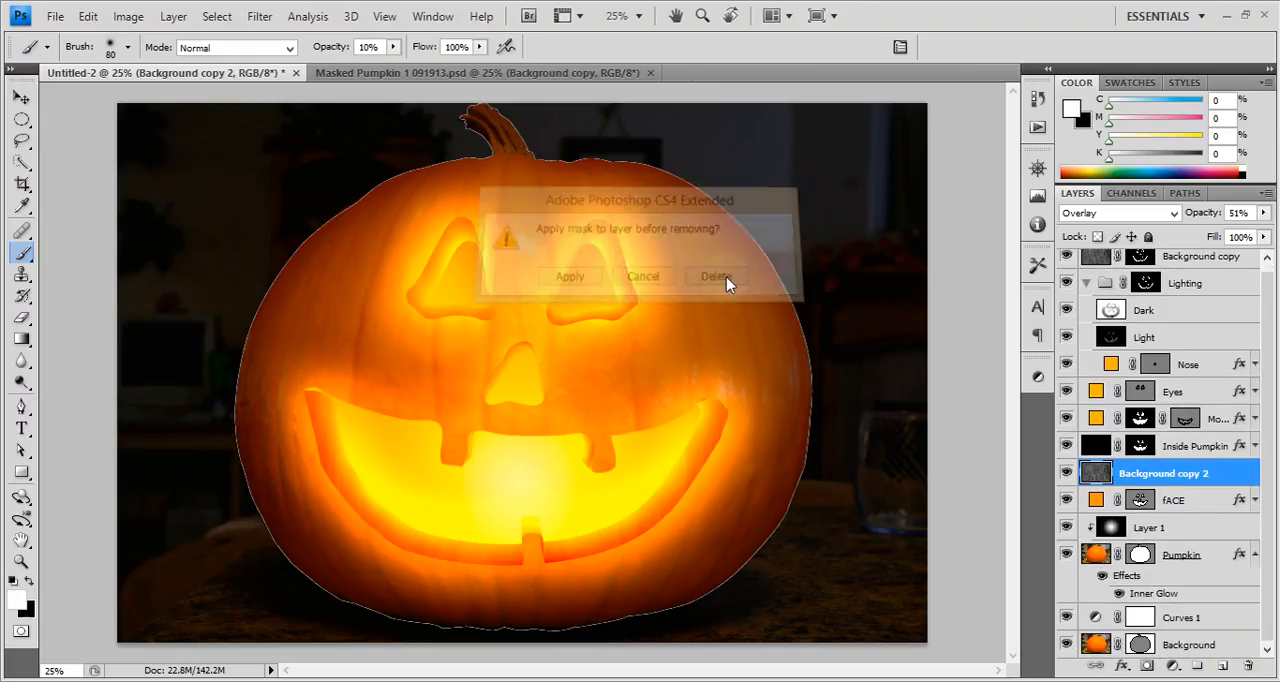
# Load the fACE shape as a selection and add it as a layer mask on the Eyes layer.
pyautogui.keyDown('ctrl'); pyautogui.click(1140, 500); pyautogui.keyUp('ctrl')
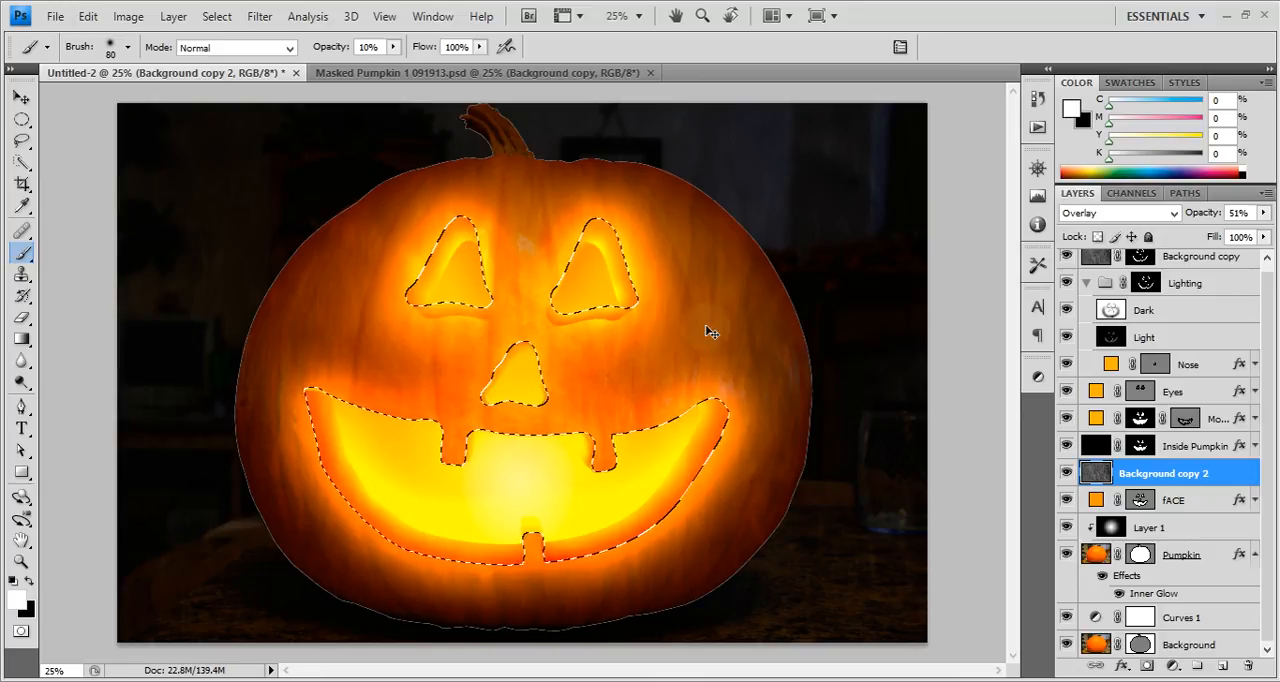
pyautogui.hotkey('ctrl', 'd')
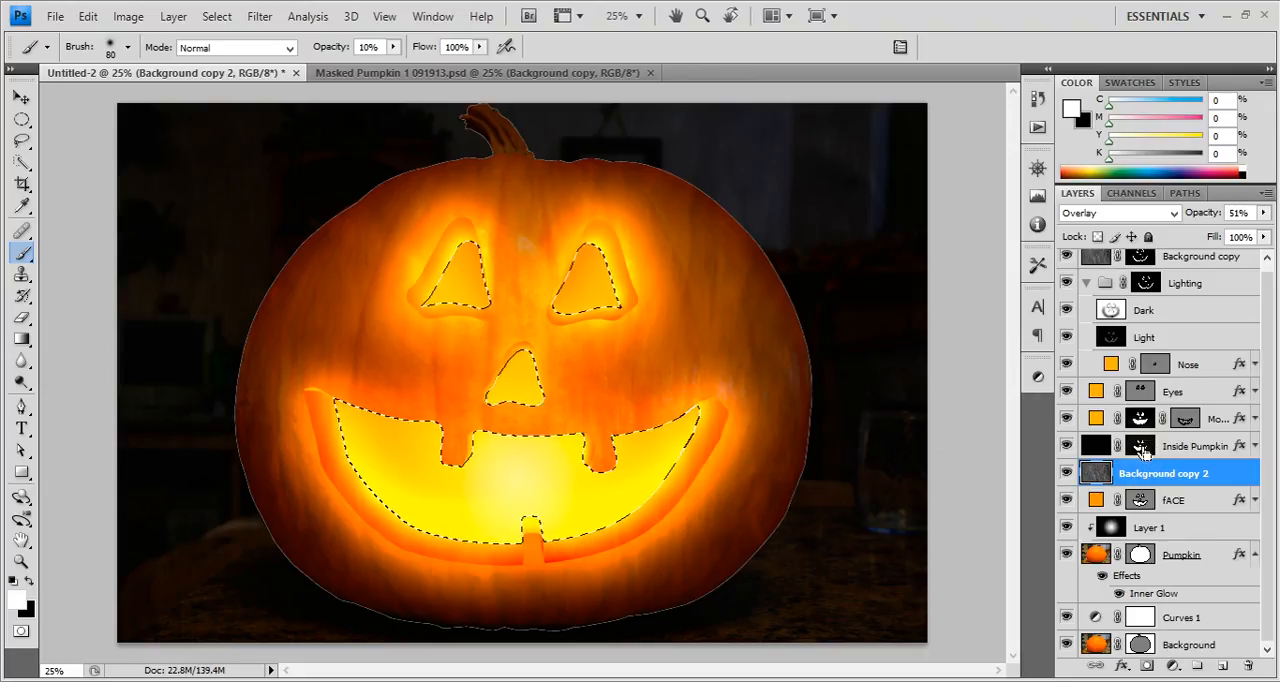
pyautogui.keyDown('ctrl'); pyautogui.click(1137, 502); pyautogui.keyUp('ctrl')
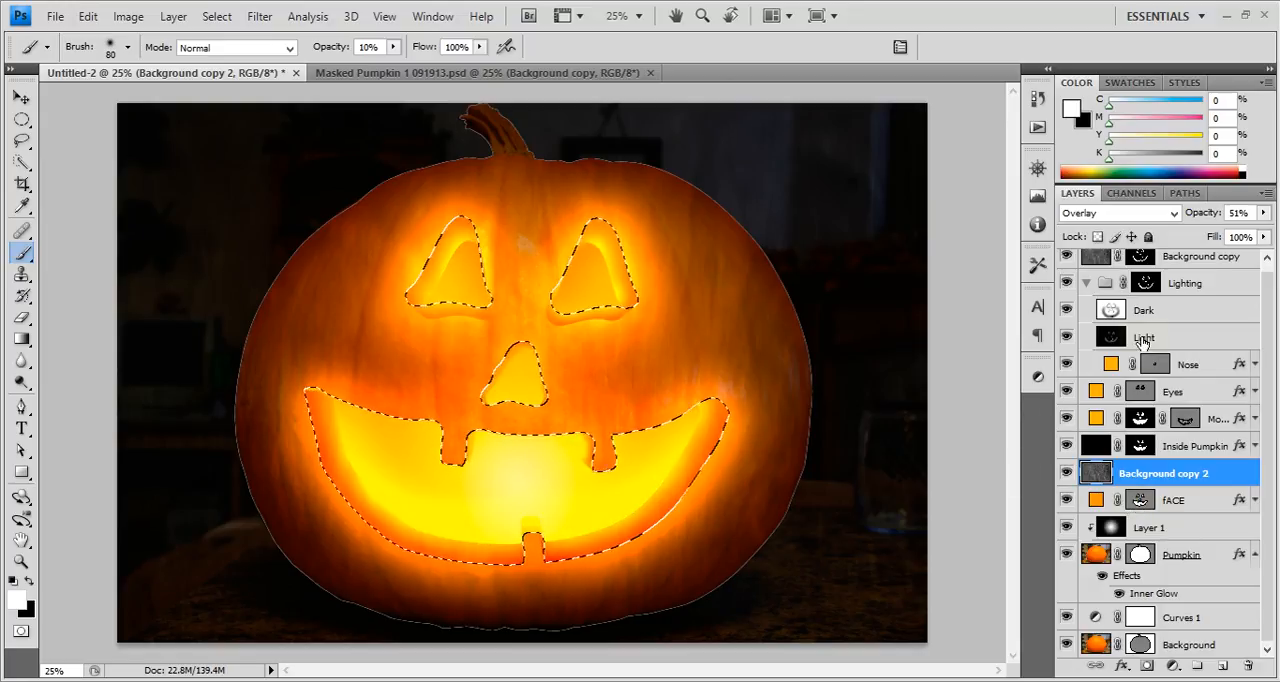
pyautogui.scroll(1, 1146, 342)
pyautogui.click(1147, 293)
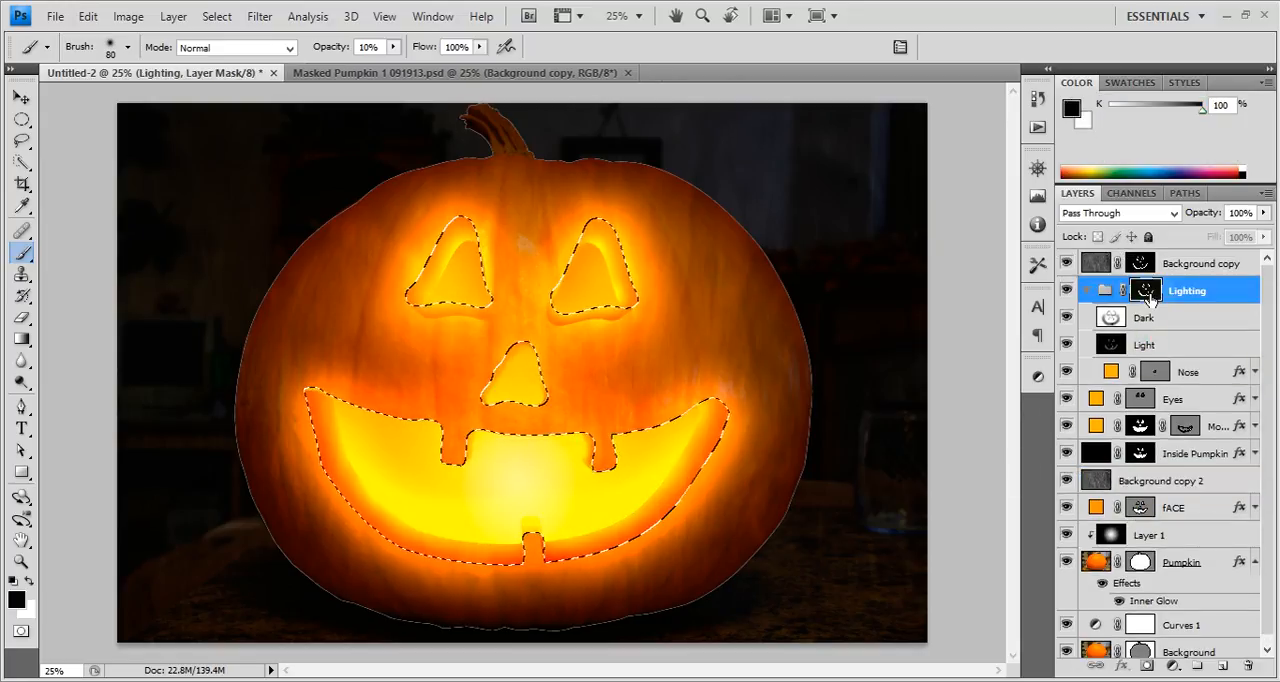
pyautogui.click(1141, 400)
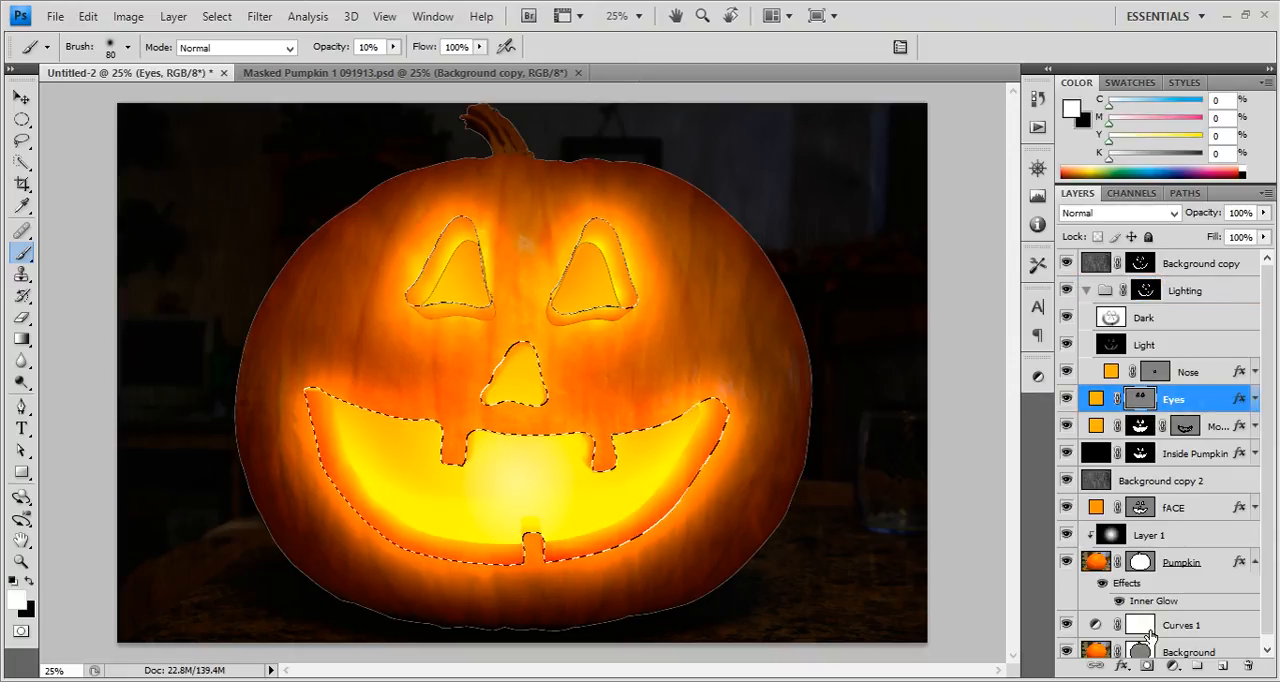
pyautogui.click(1147, 664)
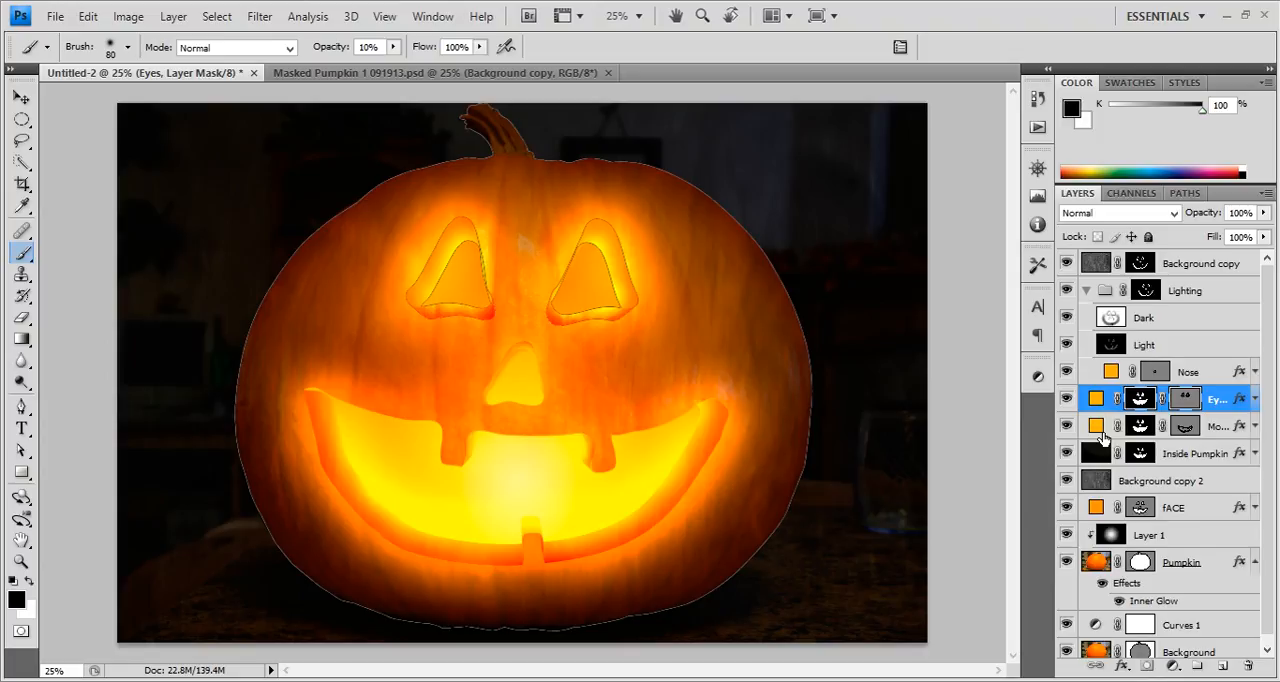
# Display the Eyes mask alone and paint black along the lower edge of the left eye with a 150 brush at 90% opacity.
pyautogui.keyDown('alt'); pyautogui.click(1141, 399); pyautogui.keyUp('alt')
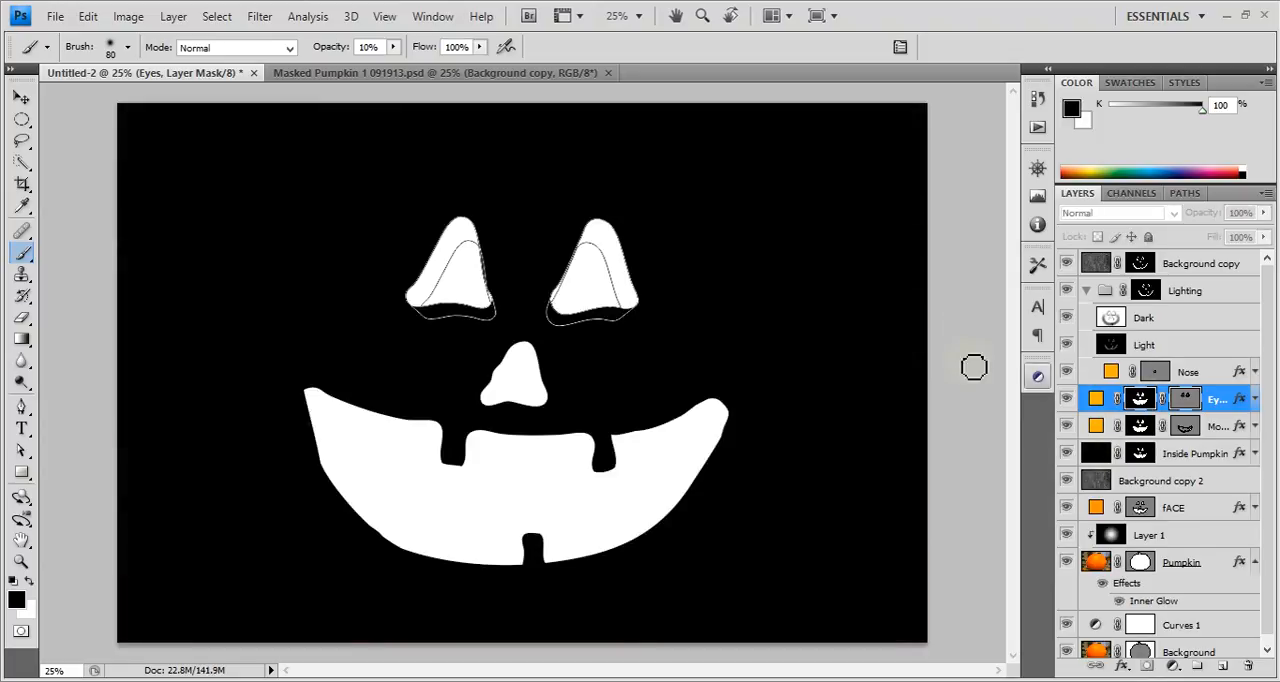
pyautogui.press('e')
pyautogui.press('b')
pyautogui.press(']')
pyautogui.press(']')
pyautogui.press(']')
pyautogui.press(']')
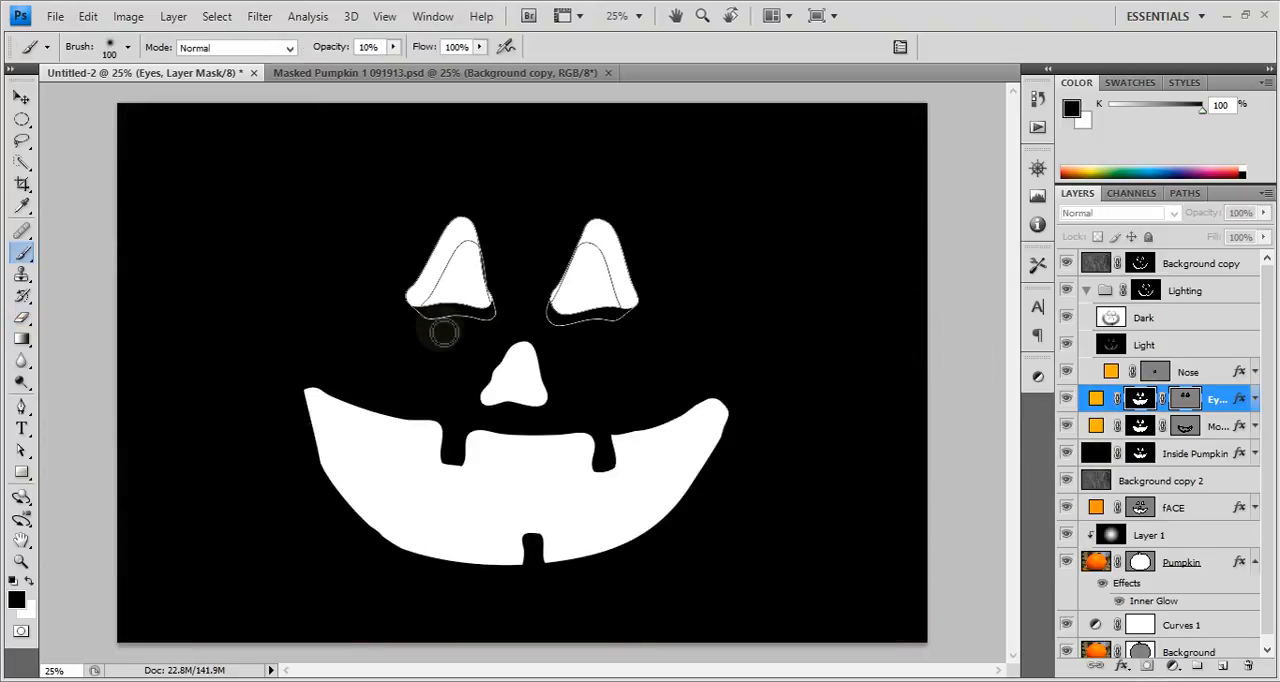
pyautogui.press('x')
pyautogui.moveTo(450, 327)
pyautogui.mouseDown()
pyautogui.moveTo(432, 325)
pyautogui.moveTo(493, 318)
pyautogui.mouseUp()
pyautogui.press('x')
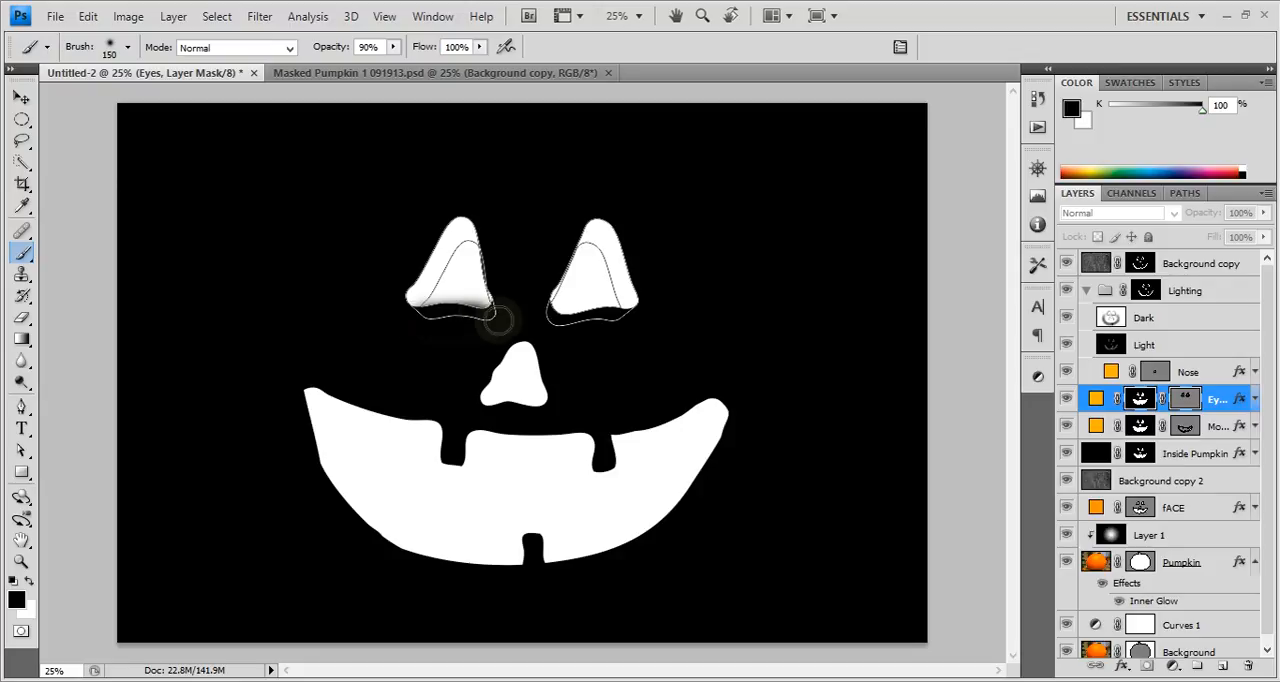
pyautogui.click(268, 48)
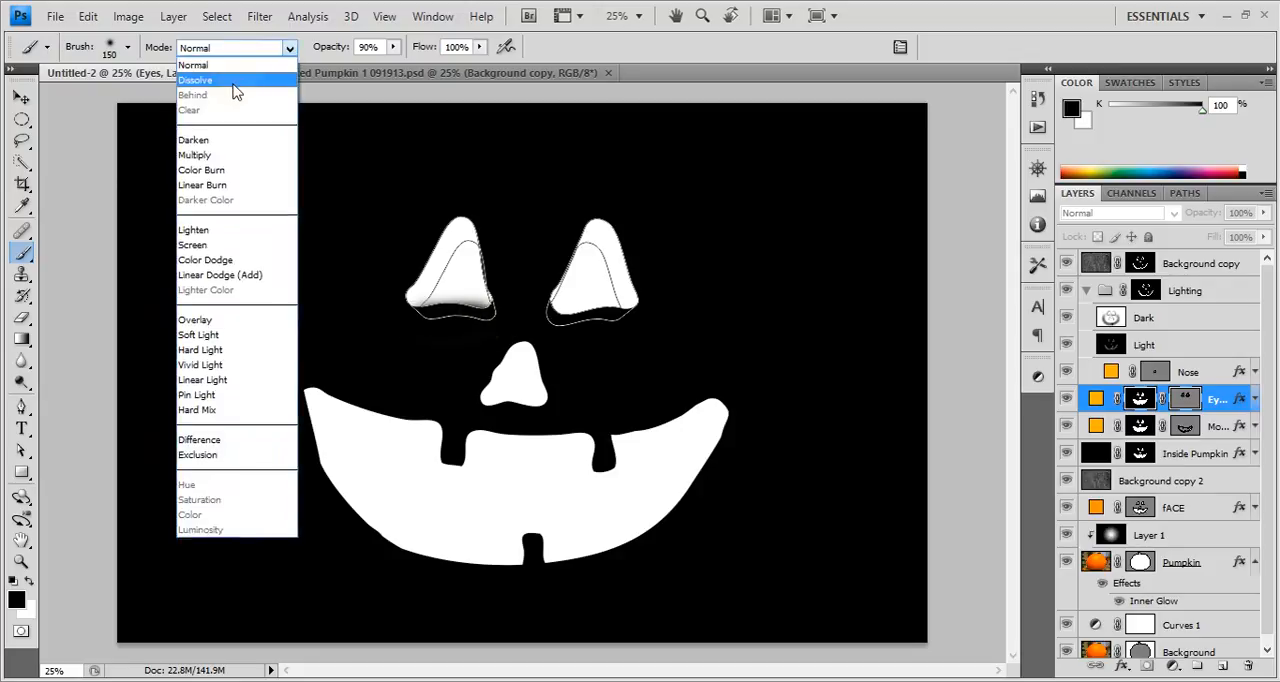
pyautogui.click(193, 65)
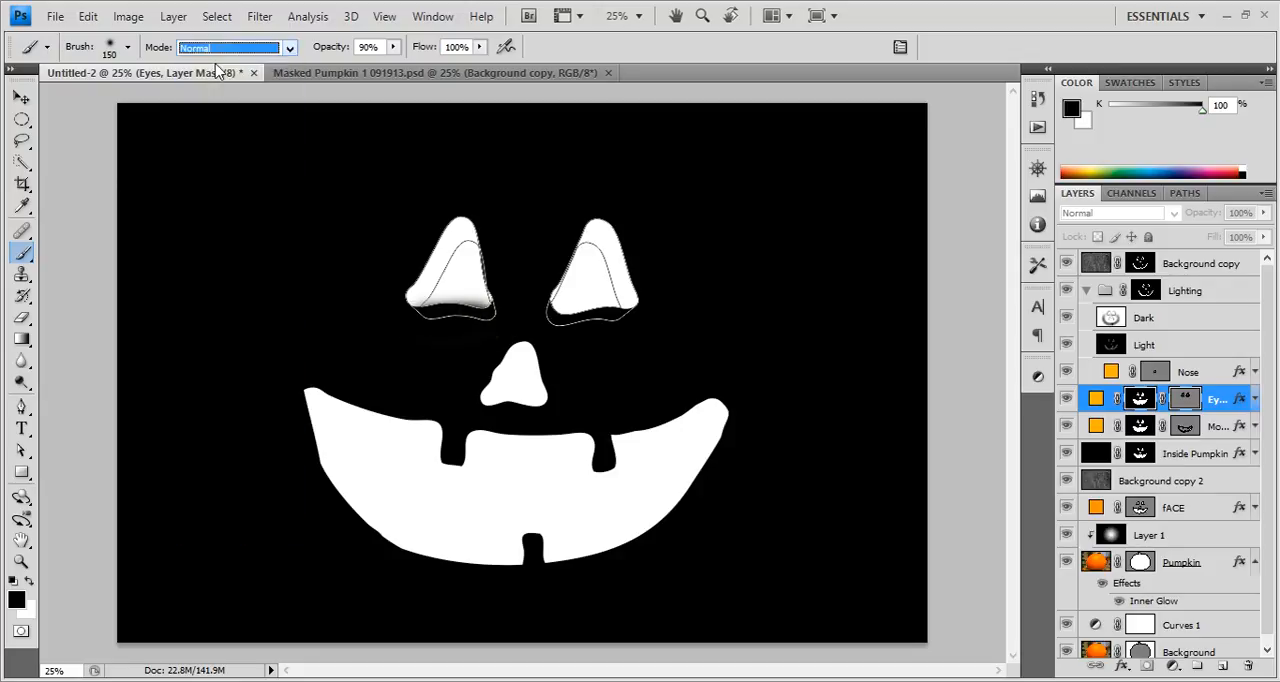
pyautogui.moveTo(441, 325); pyautogui.dragTo(474, 318)
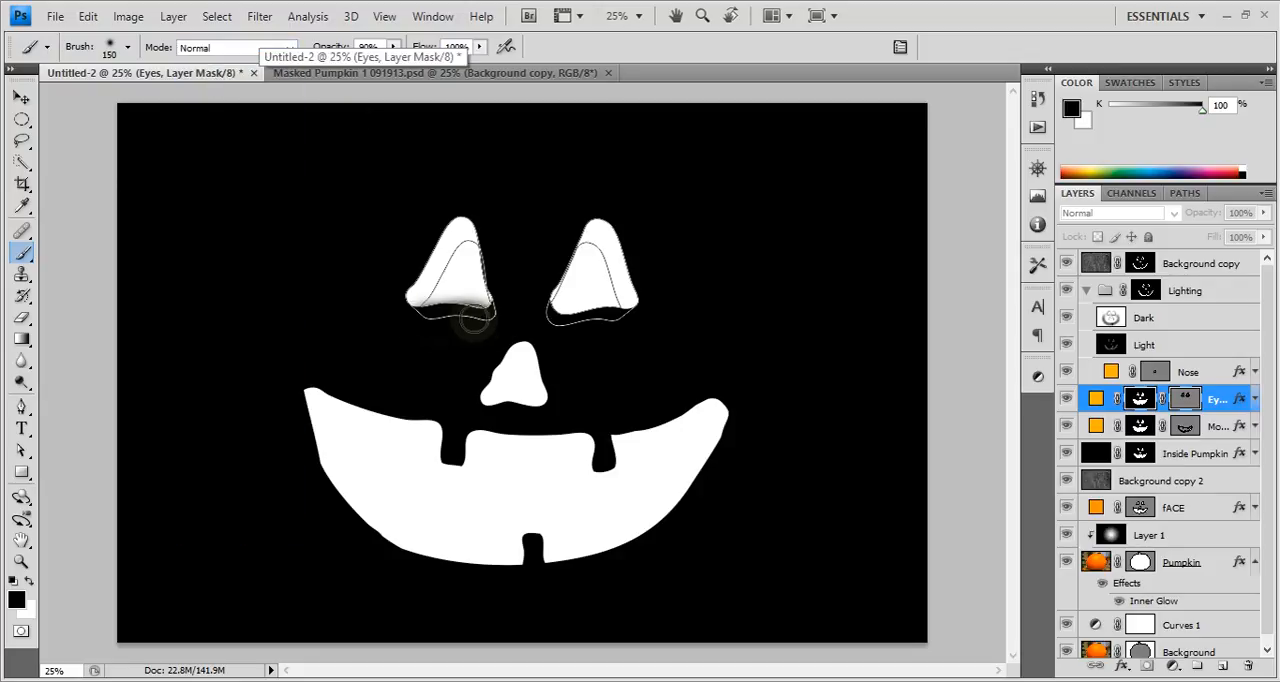
pyautogui.scroll(3, 474, 318)
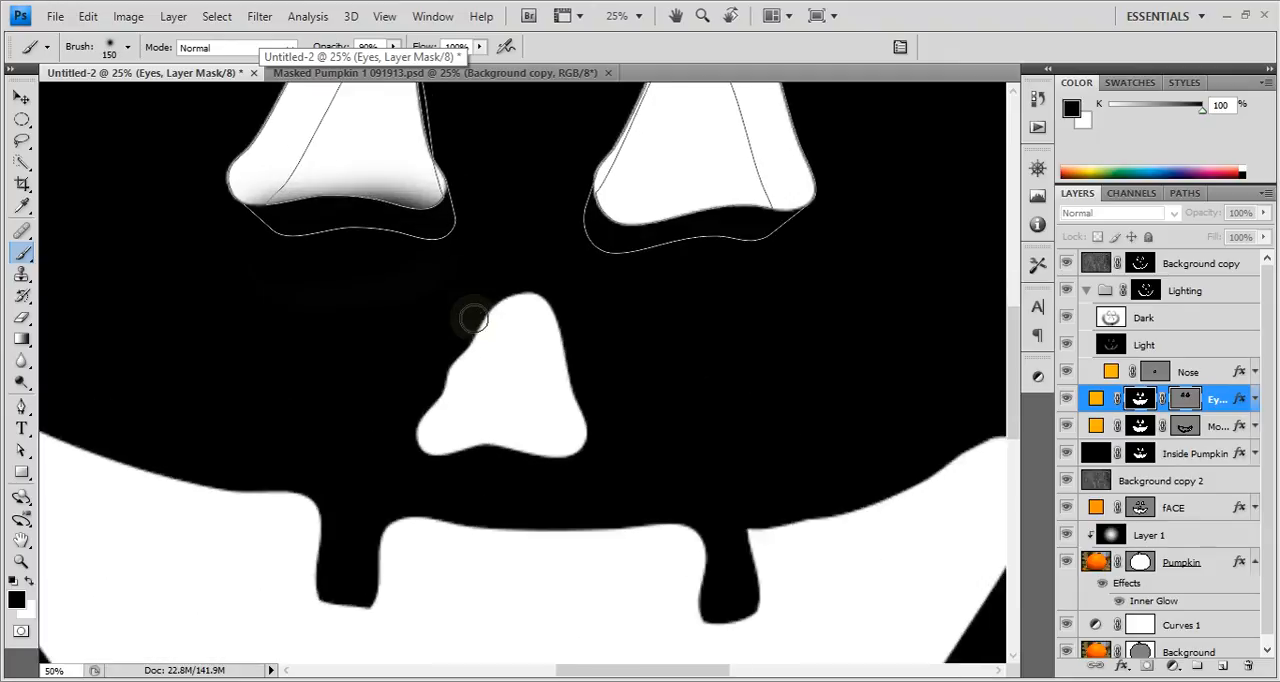
# Return to the normal image at 33.3% and compare the carved eyes with the Eyes layer hidden and shown.
pyautogui.click(1193, 455)
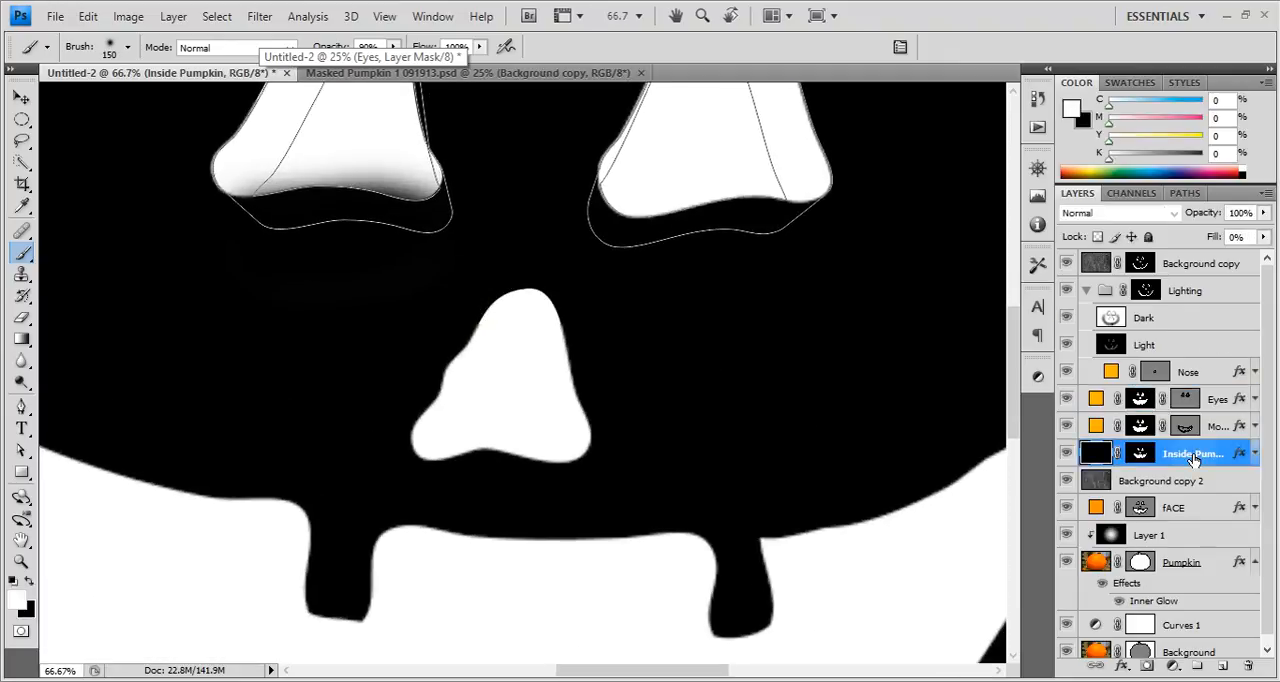
pyautogui.click(1219, 397)
pyautogui.scroll(-1, 354, 139)
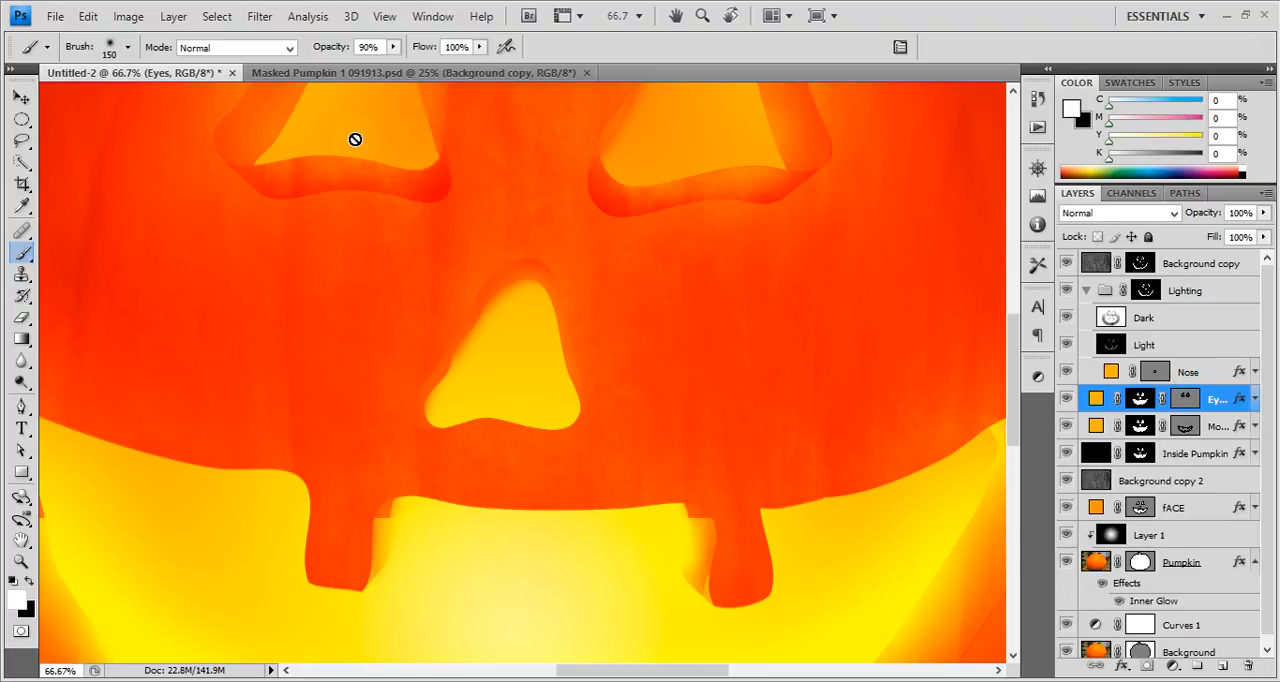
pyautogui.hotkey('ctrl', '-')
pyautogui.hotkey('ctrl', '-')
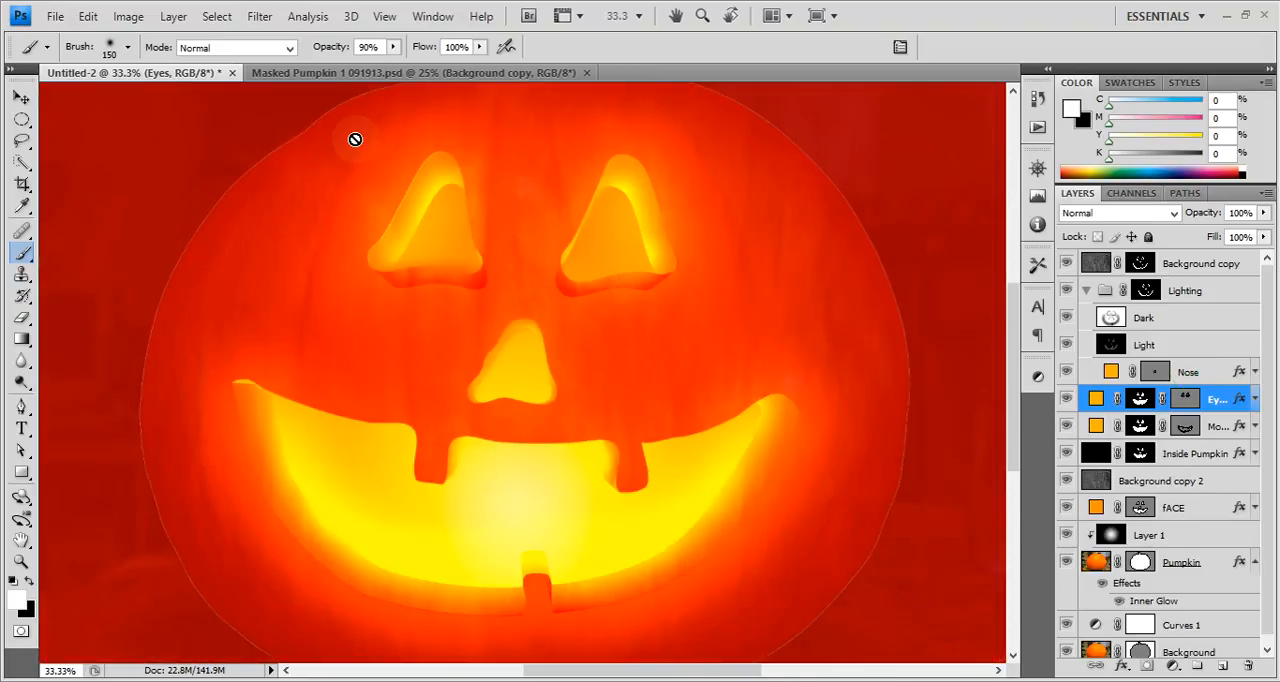
pyautogui.click(1123, 472)
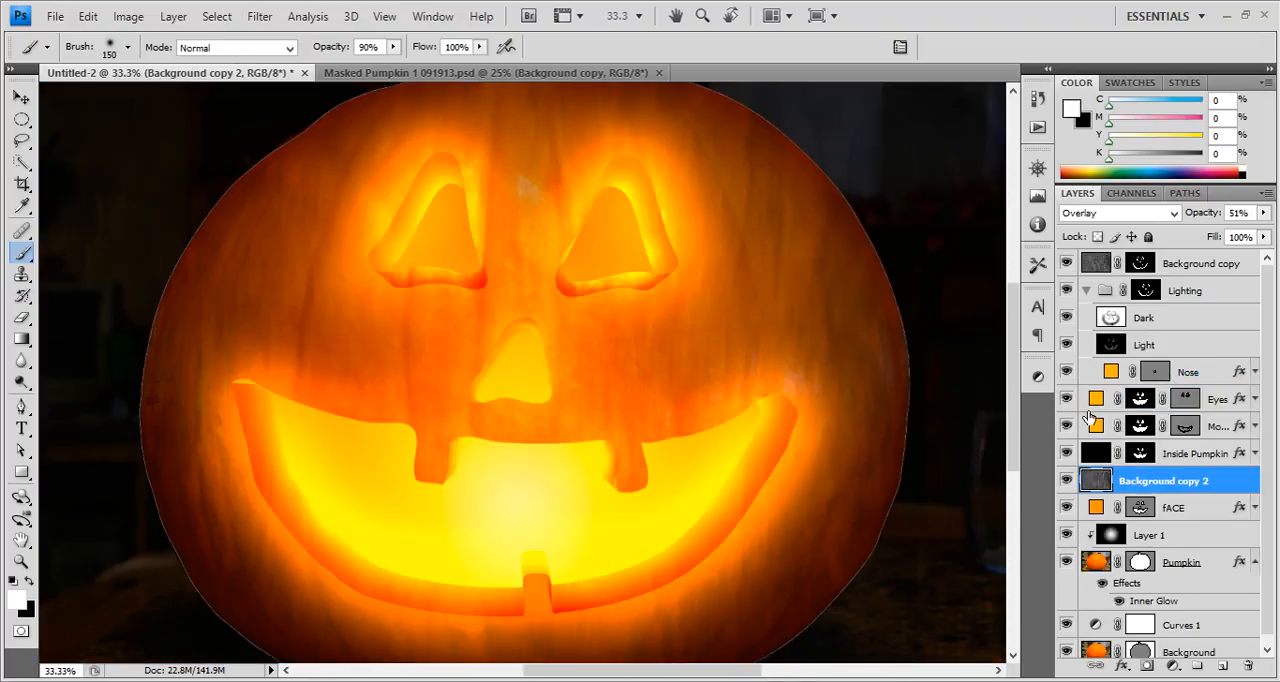
pyautogui.click(1067, 399)
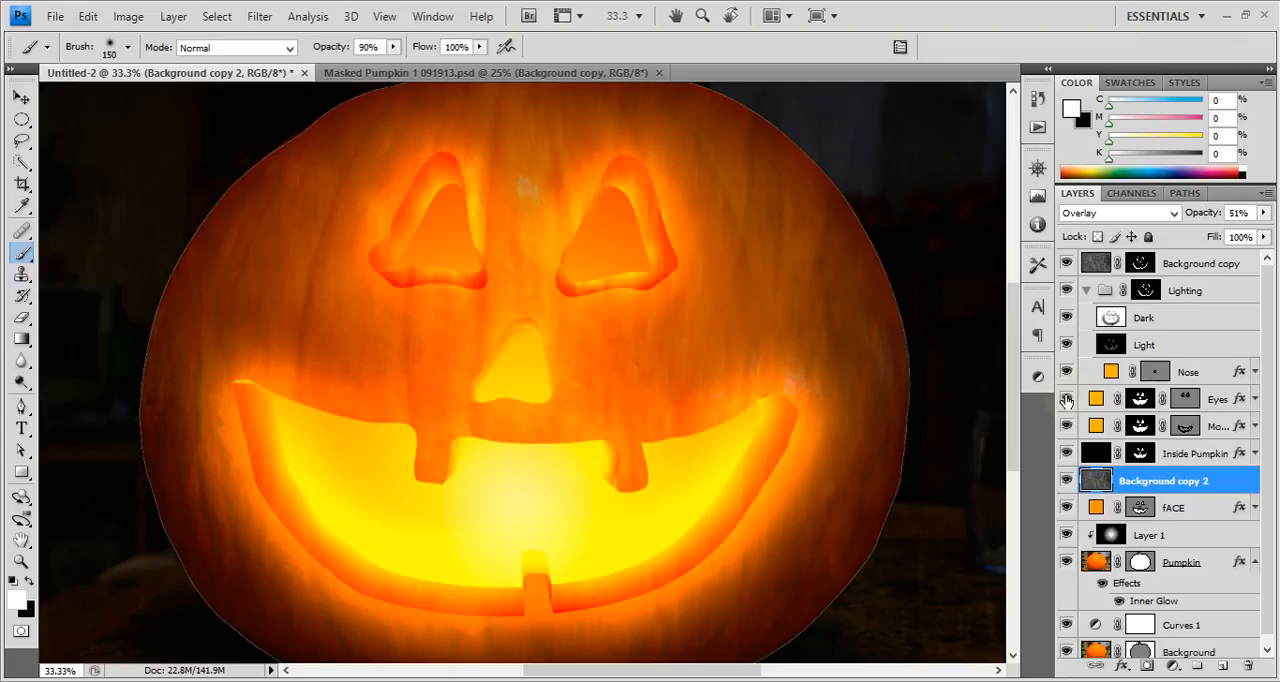
pyautogui.click(1067, 399)
# Hide the Background copy 2 texture layer and make the collapsed Lighting group's mask active.
pyautogui.click(1066, 480)
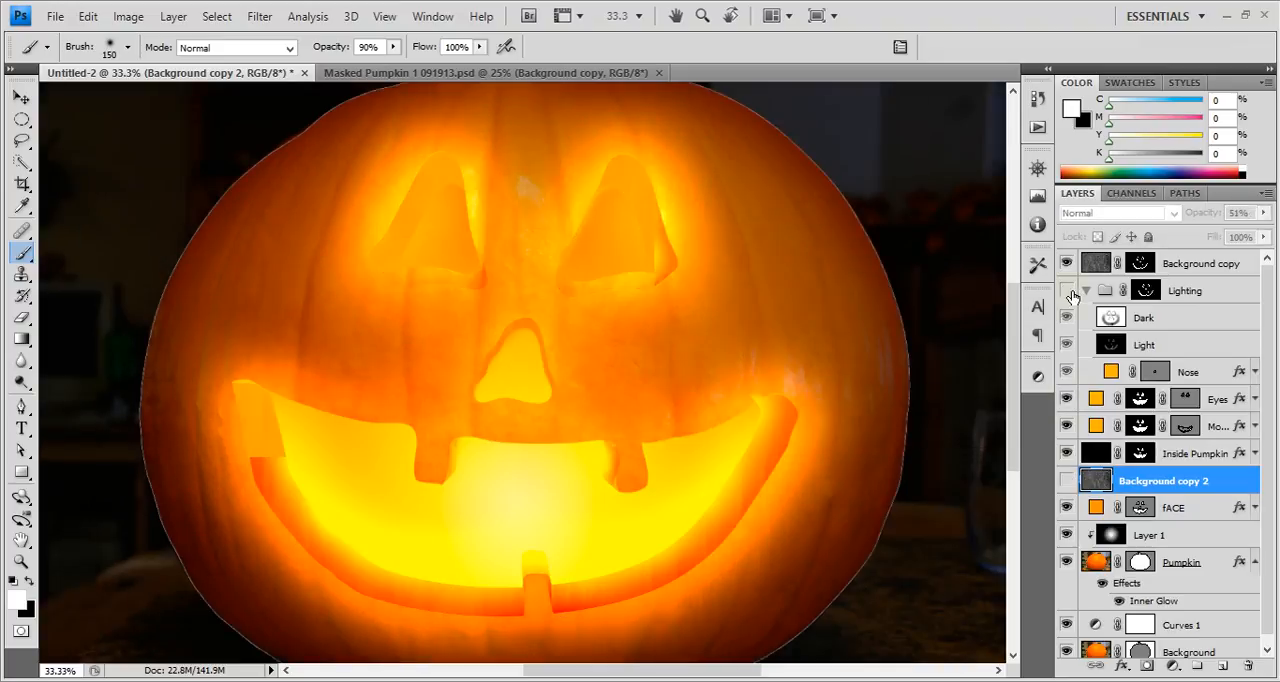
pyautogui.click(1066, 290)
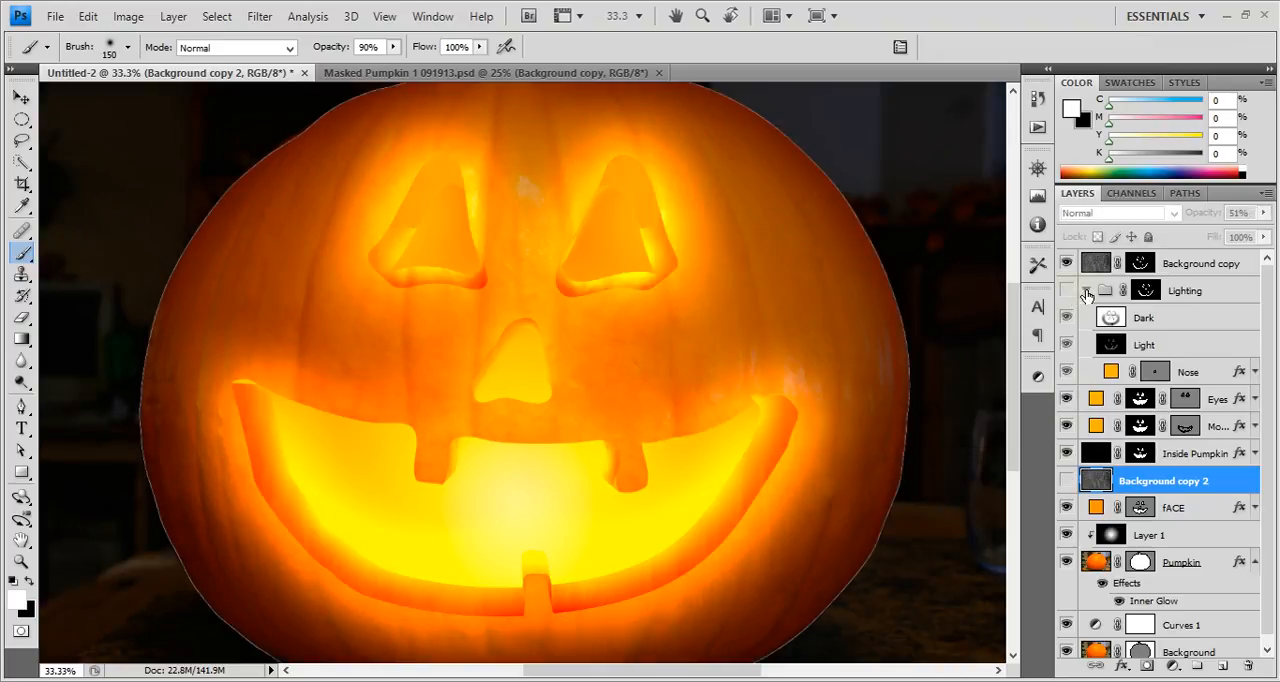
pyautogui.click(1086, 290)
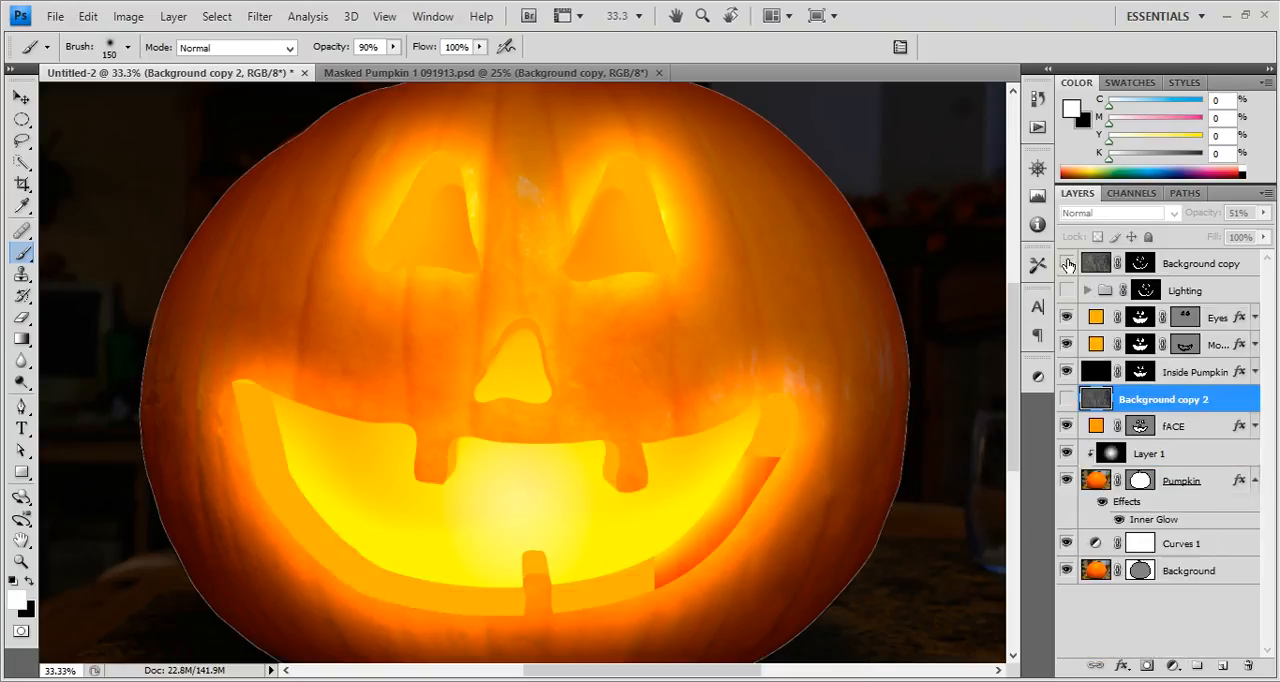
pyautogui.click(1068, 264)
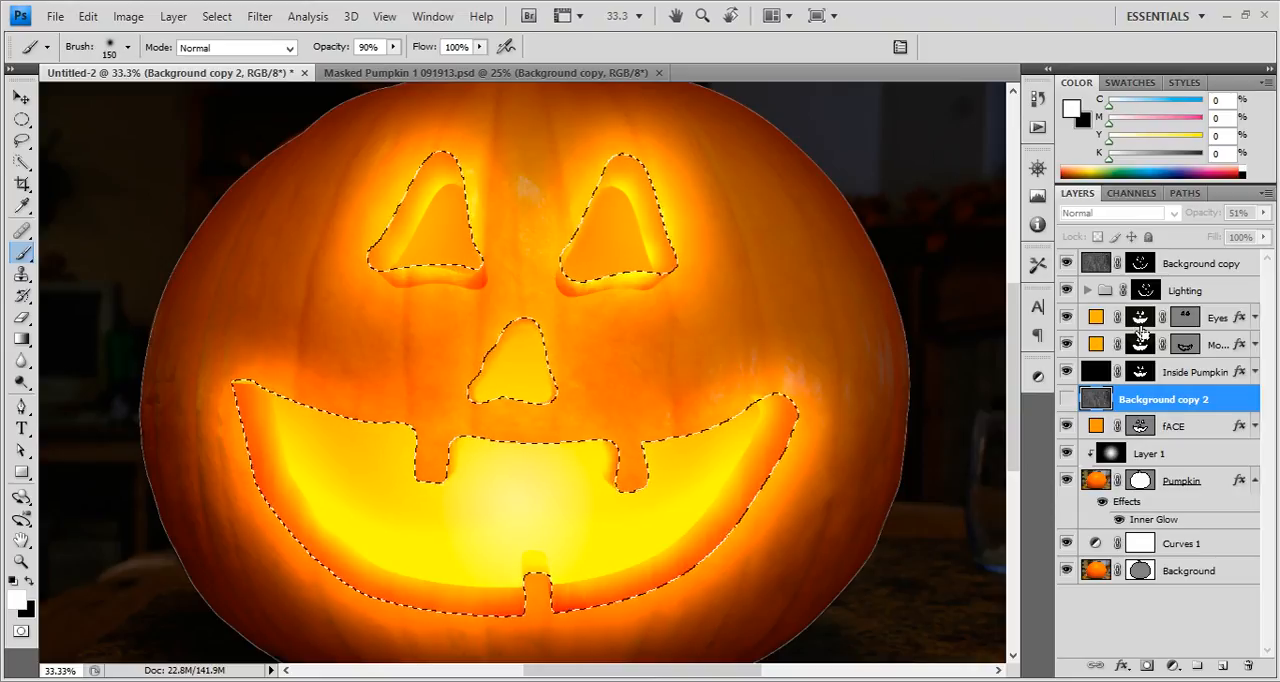
pyautogui.click(1145, 290)
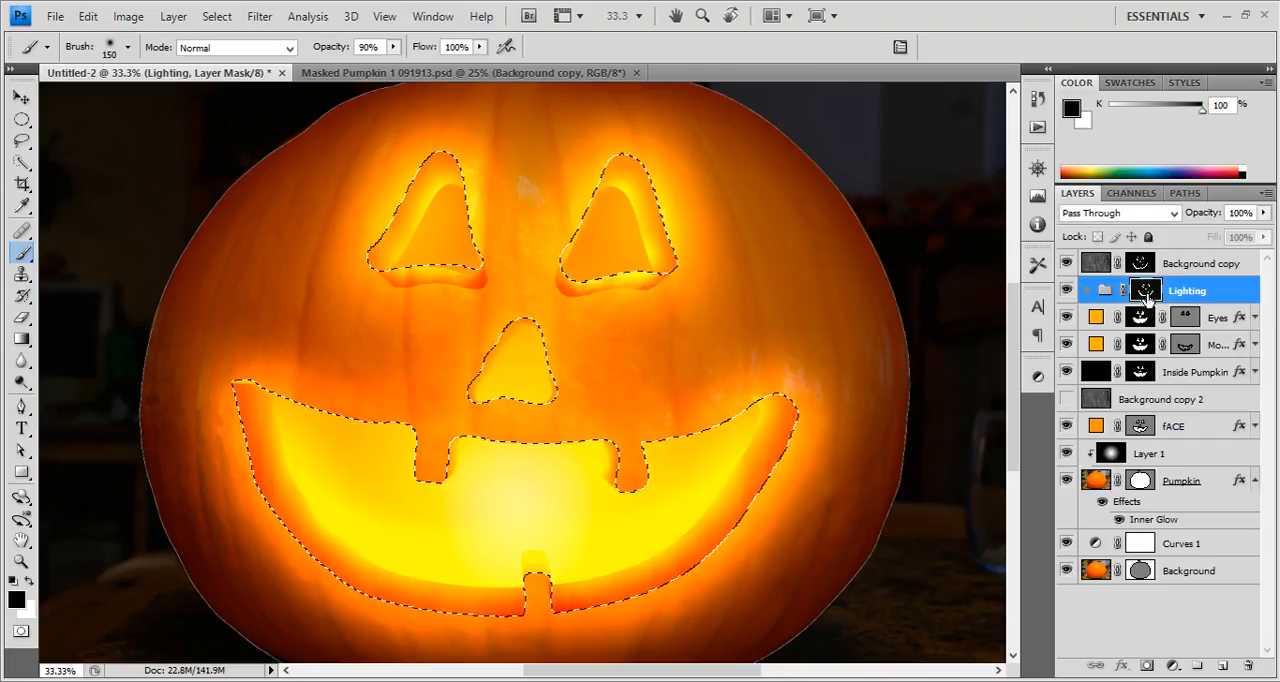
# Fill the Lighting group's mask with black outside the face-shaped selection, check the mask on its own, and deselect.
pyautogui.click(1138, 297)
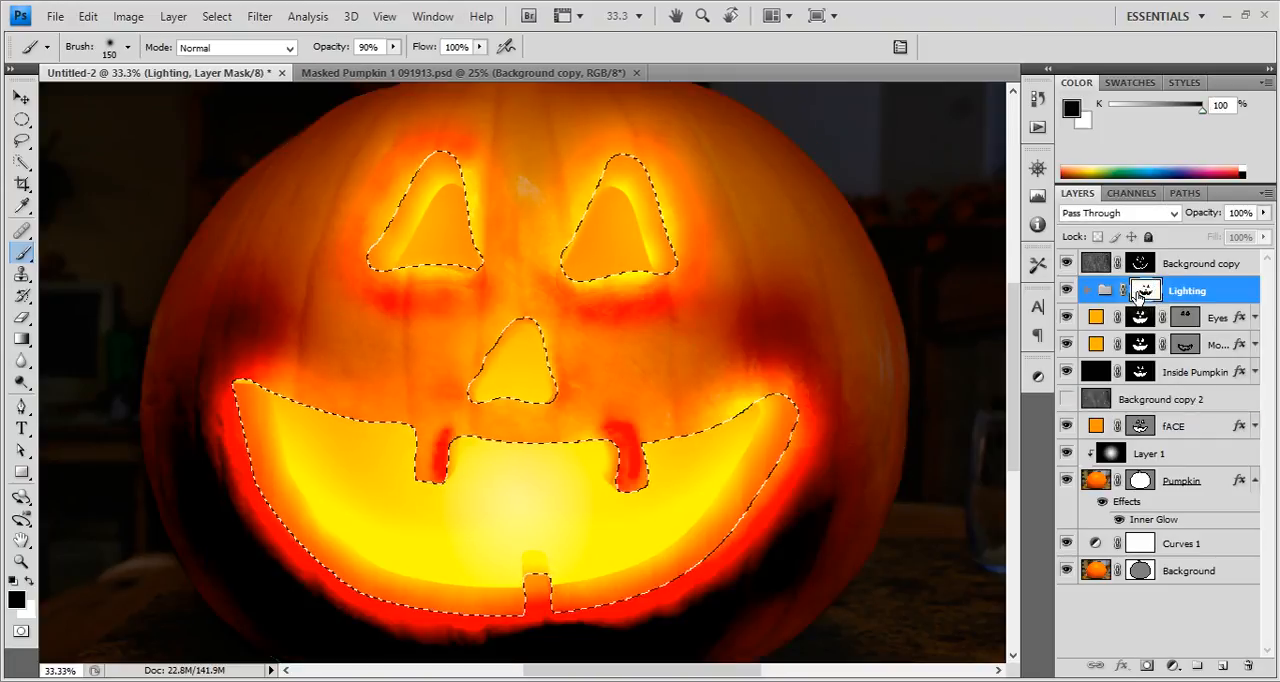
pyautogui.keyDown('shift'); pyautogui.click(1138, 297); pyautogui.keyUp('shift')
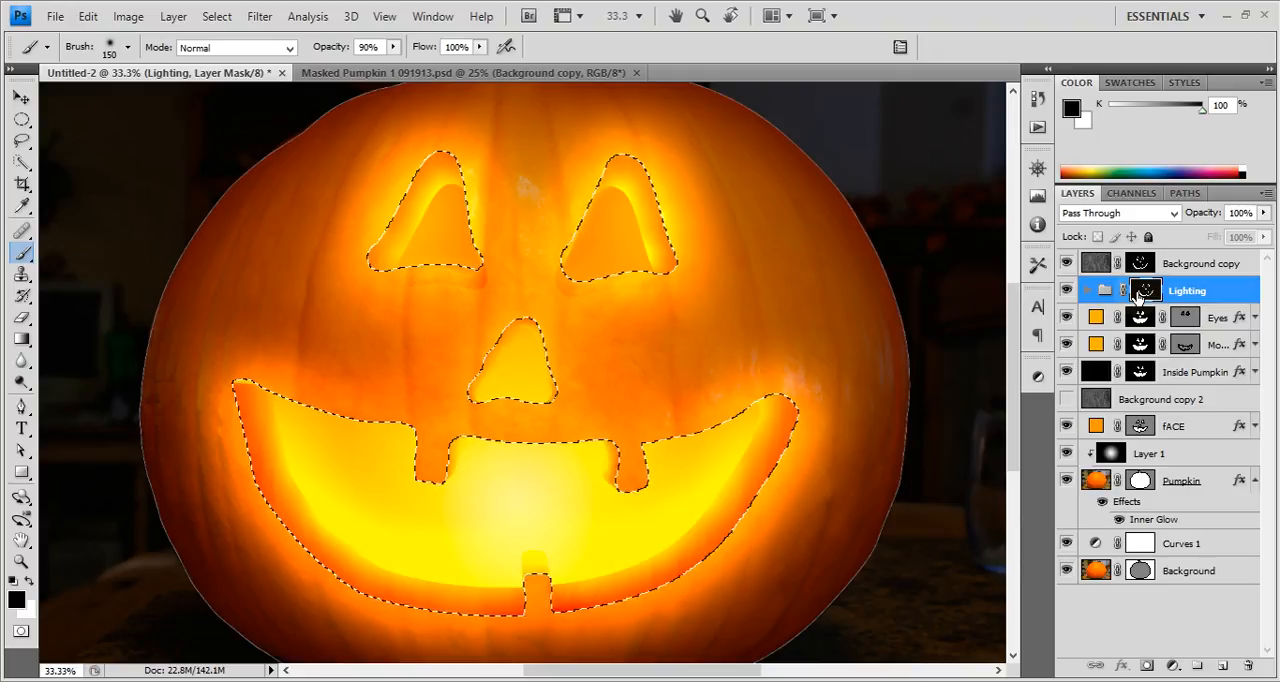
pyautogui.keyDown('alt'); pyautogui.click(1137, 293); pyautogui.keyUp('alt')
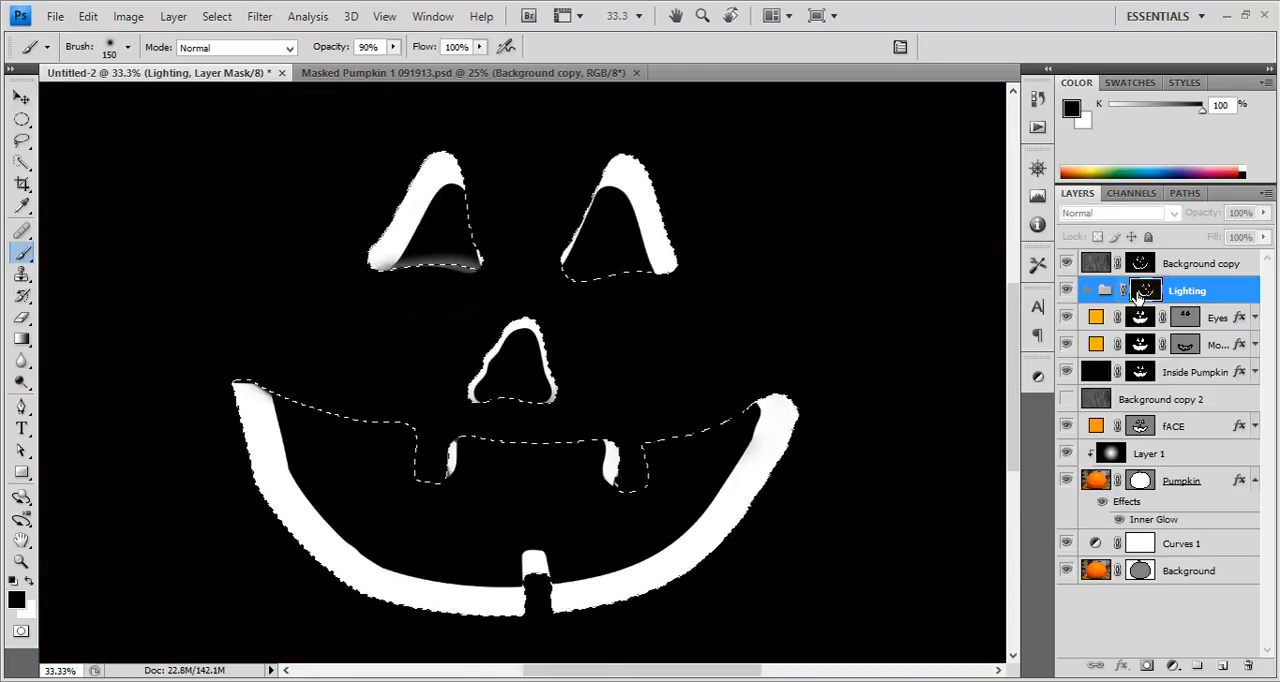
pyautogui.hotkey('ctrl', 'd')
# Inspect the Background copy mask as an overlay and the Inside Pumpkin mask alone, and load the Inside Pumpkin mask as a selection.
pyautogui.click(1109, 264)
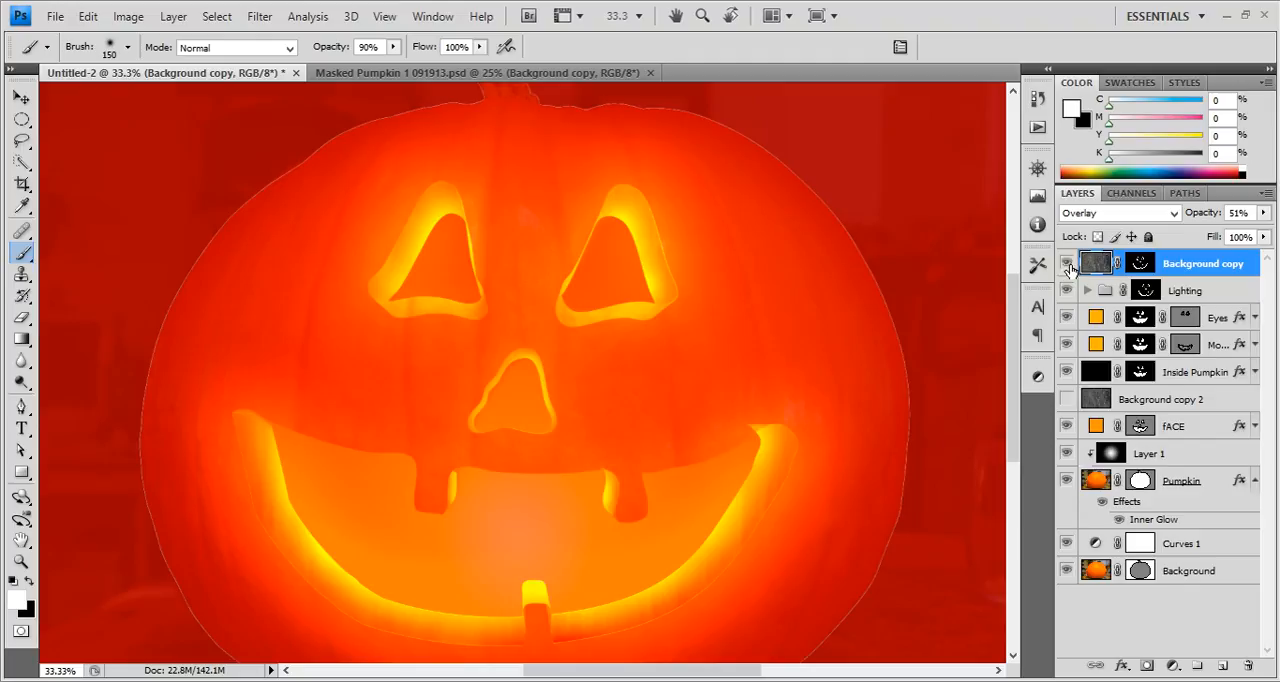
pyautogui.click(1141, 264)
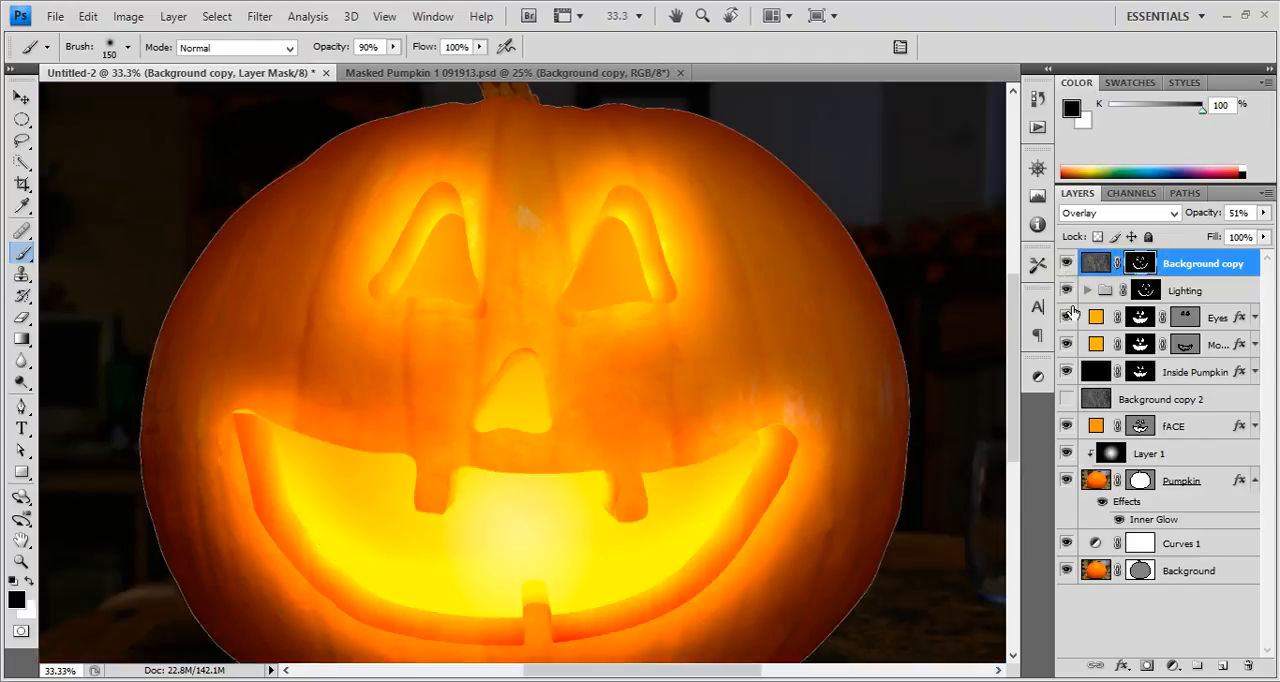
pyautogui.keyDown('alt'); pyautogui.click(1141, 372); pyautogui.keyUp('alt')
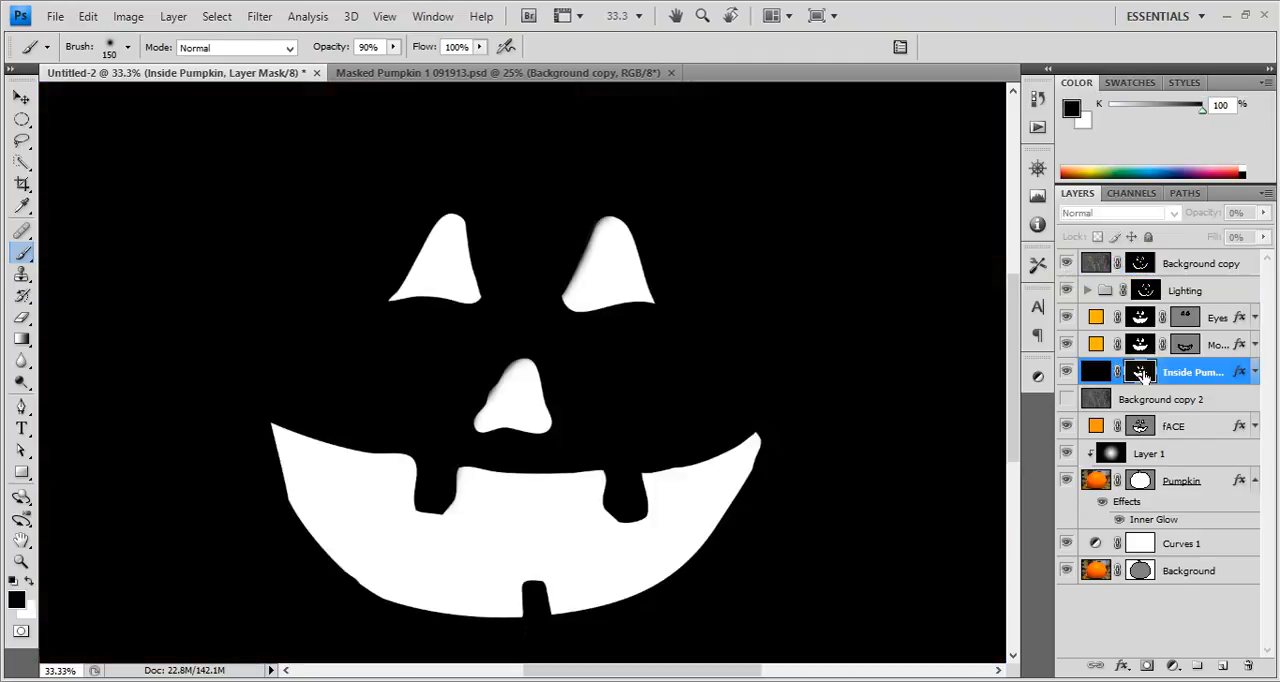
pyautogui.keyDown('alt'); pyautogui.click(1142, 372); pyautogui.keyUp('alt')
pyautogui.keyDown('ctrl'); pyautogui.click(1142, 372); pyautogui.keyUp('ctrl')
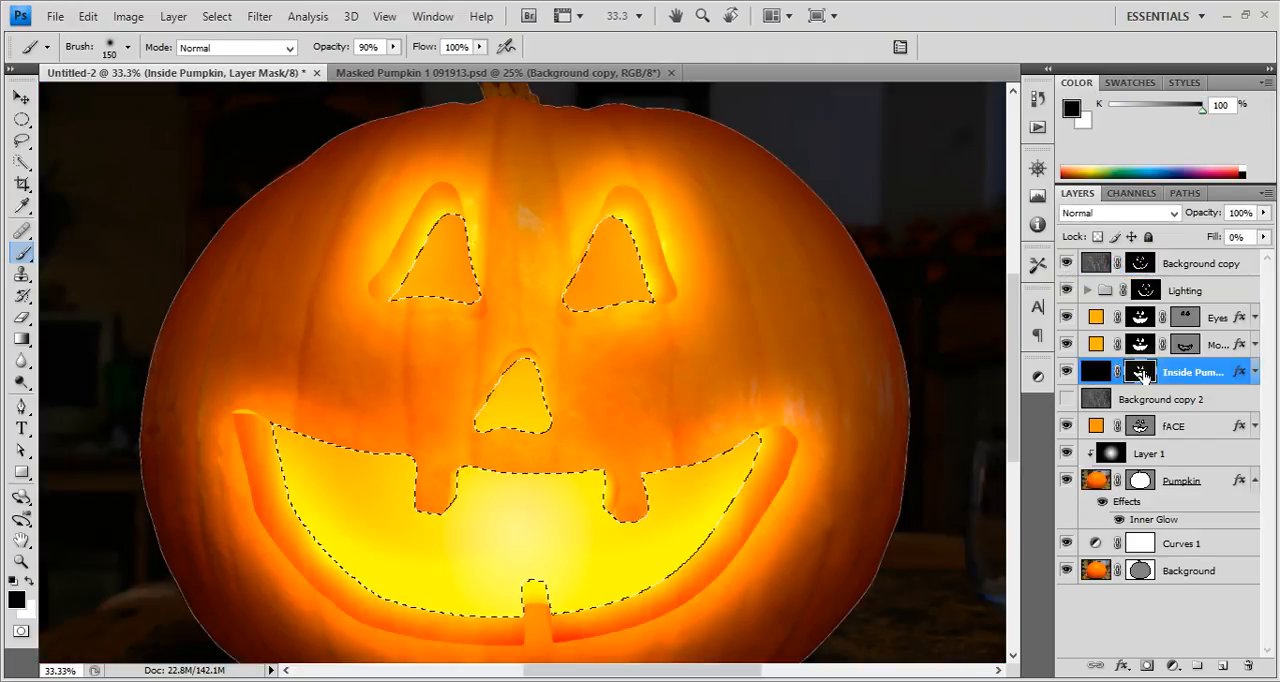
# With the fACE shape loaded as a selection, fill the Background copy mask with black outside it and deselect.
pyautogui.click(1138, 262)
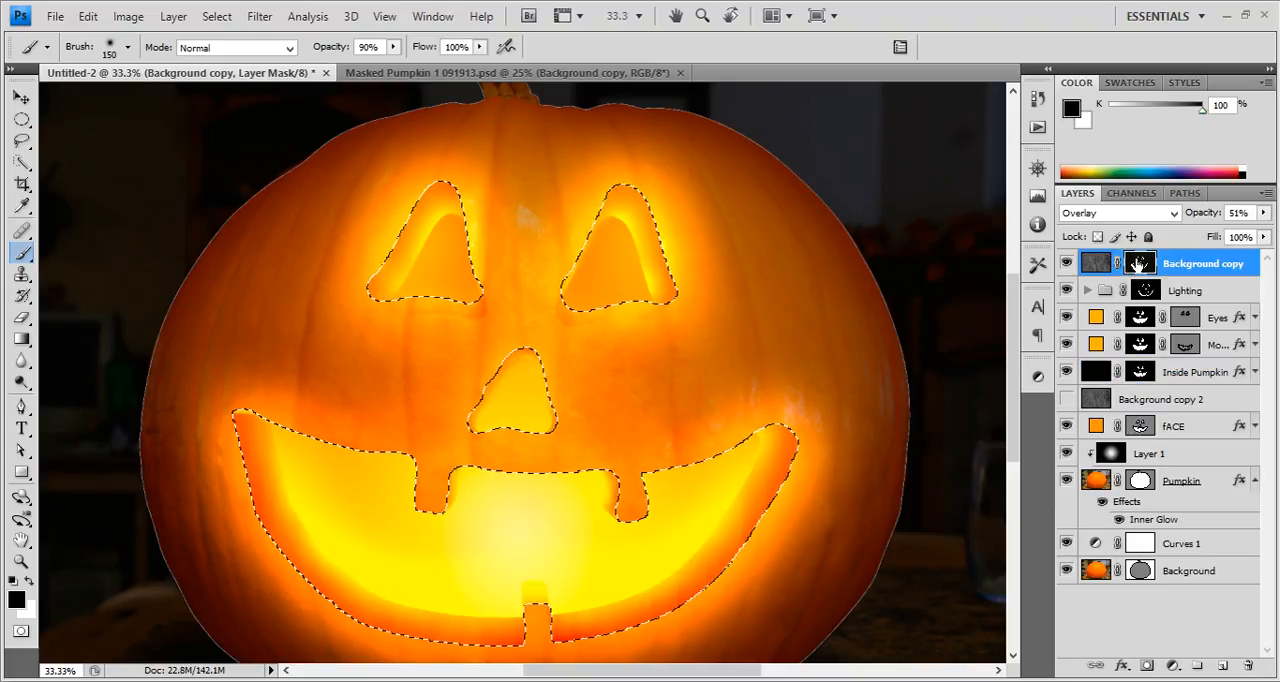
pyautogui.hotkey('alt', 'Delete')
pyautogui.hotkey('ctrl', 'd')
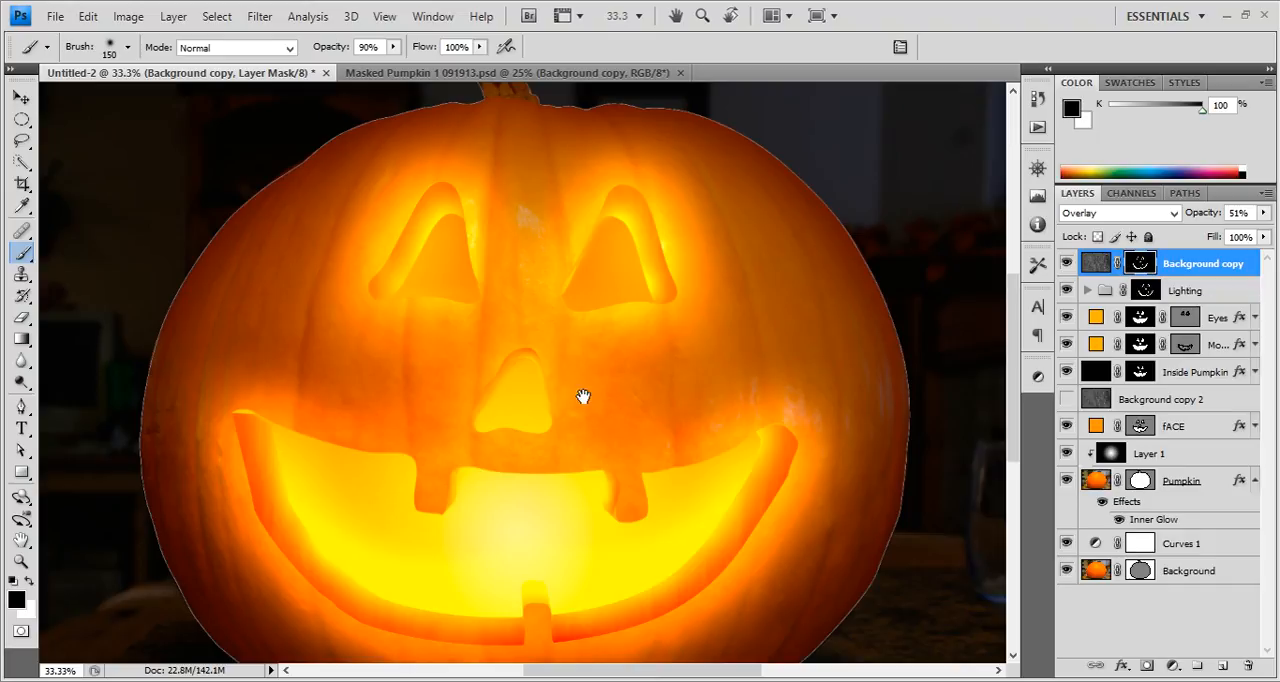
# Show the Background copy 2 texture layer in Overlay mode and mask it with a selection loaded from the fACE shape.
pyautogui.moveTo(572, 423); pyautogui.dragTo(622, 313)
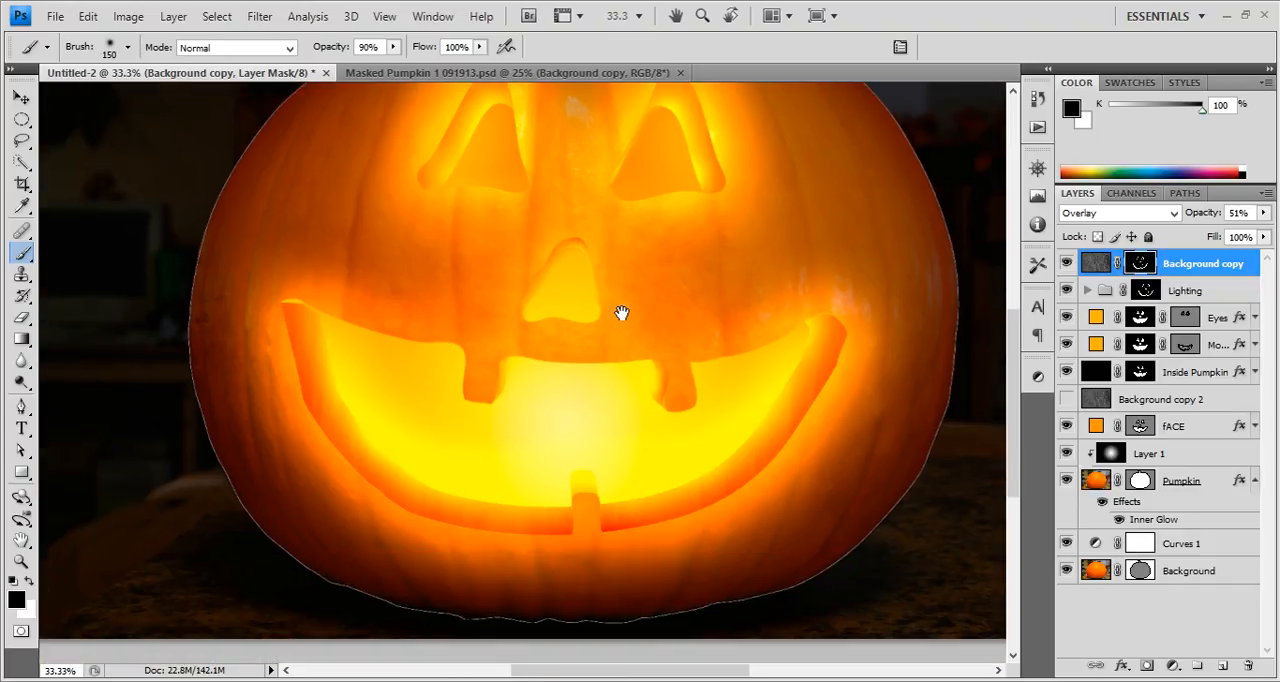
pyautogui.hotkey('ctrl', '-')
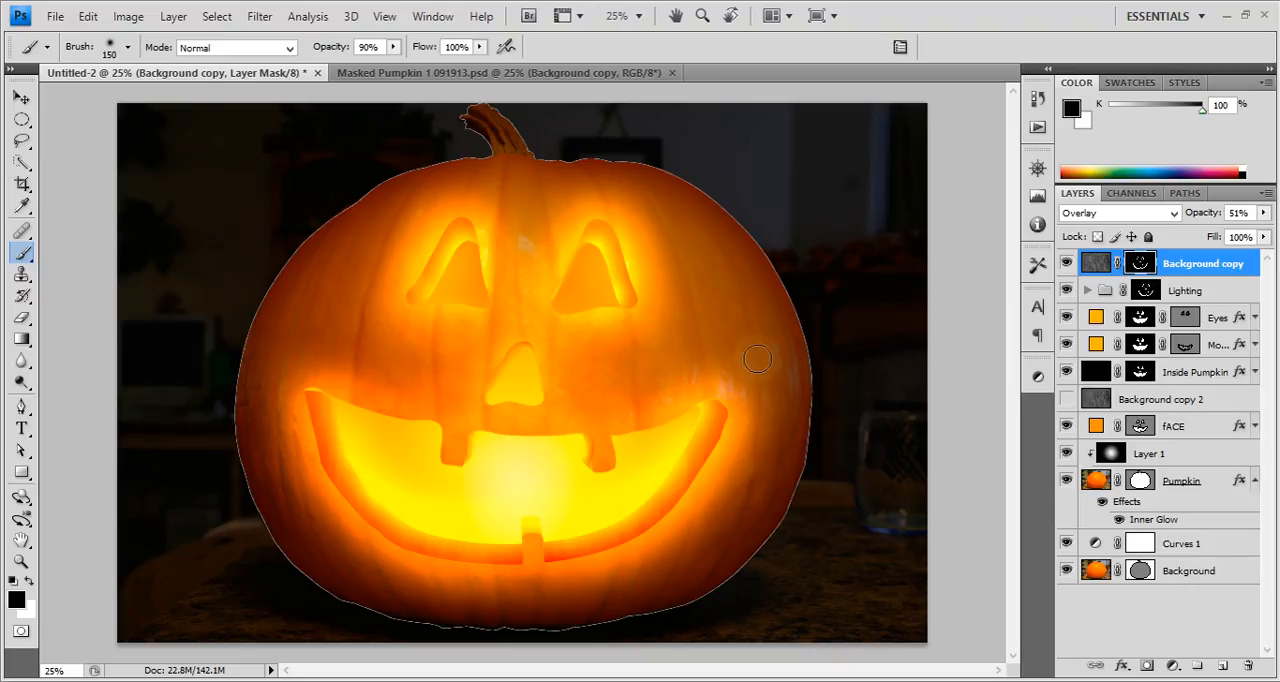
pyautogui.click(1133, 403)
pyautogui.hotkey('shift', 'alt', 'o')
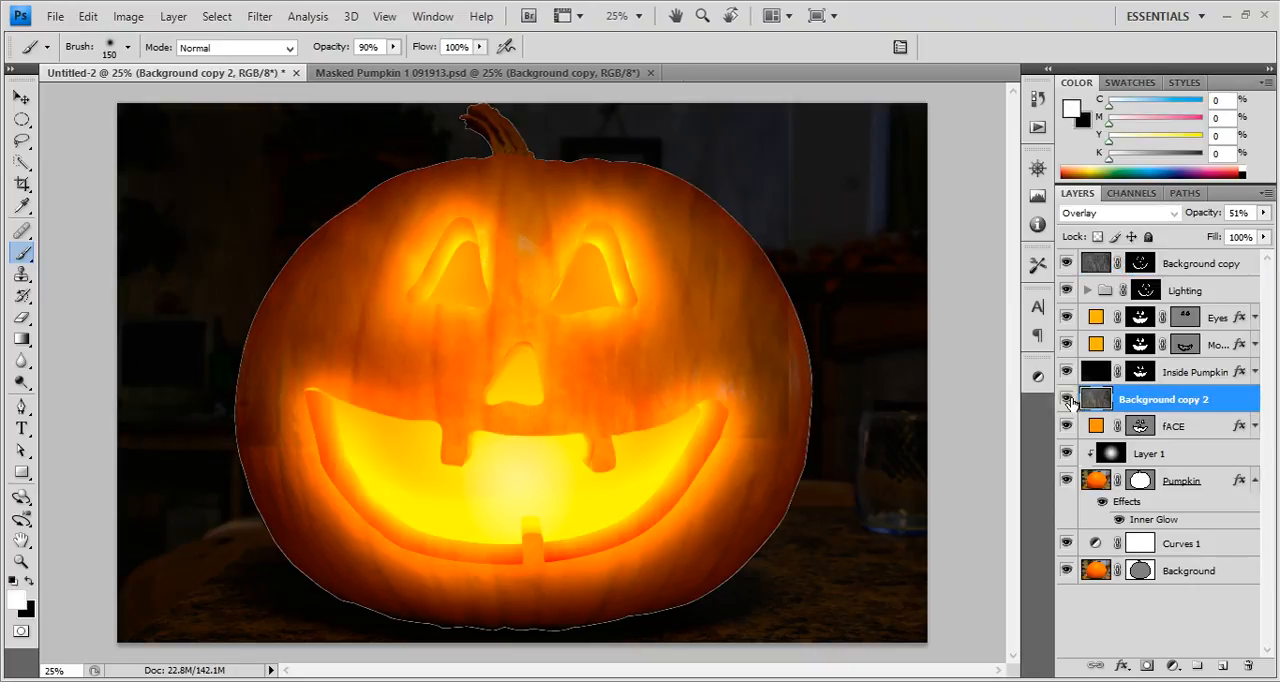
pyautogui.keyDown('ctrl'); pyautogui.click(1141, 427); pyautogui.keyUp('ctrl')
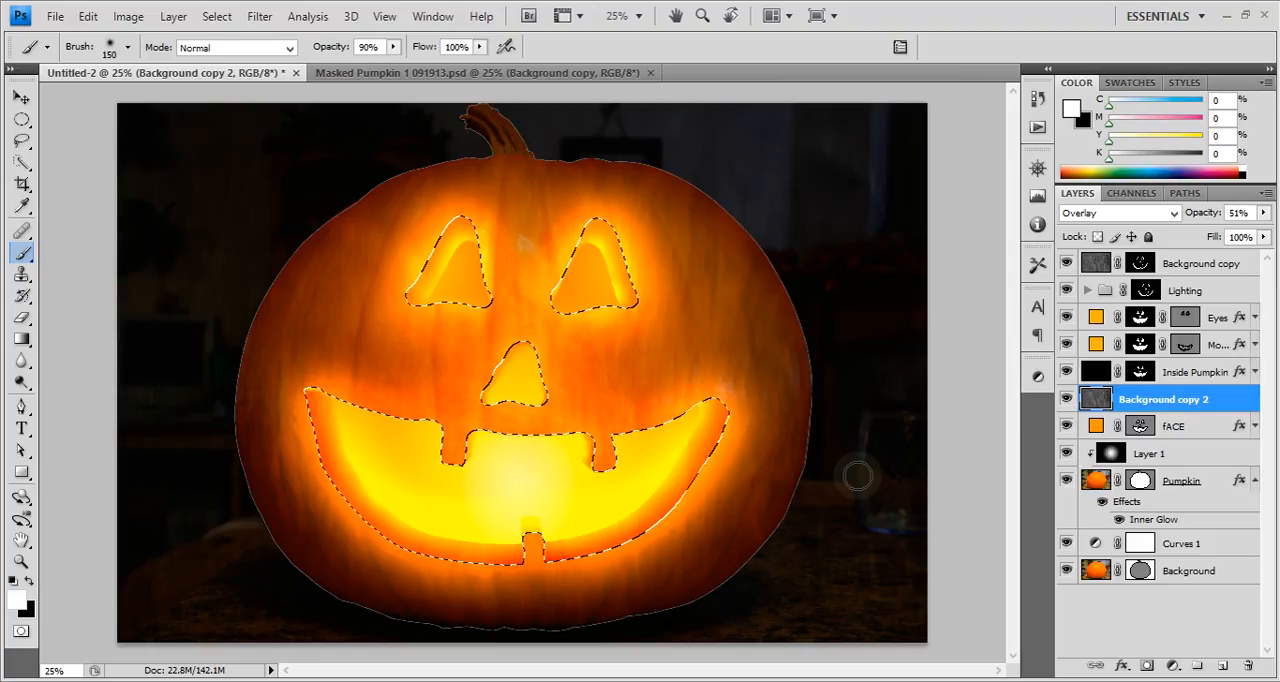
pyautogui.click(1147, 665)
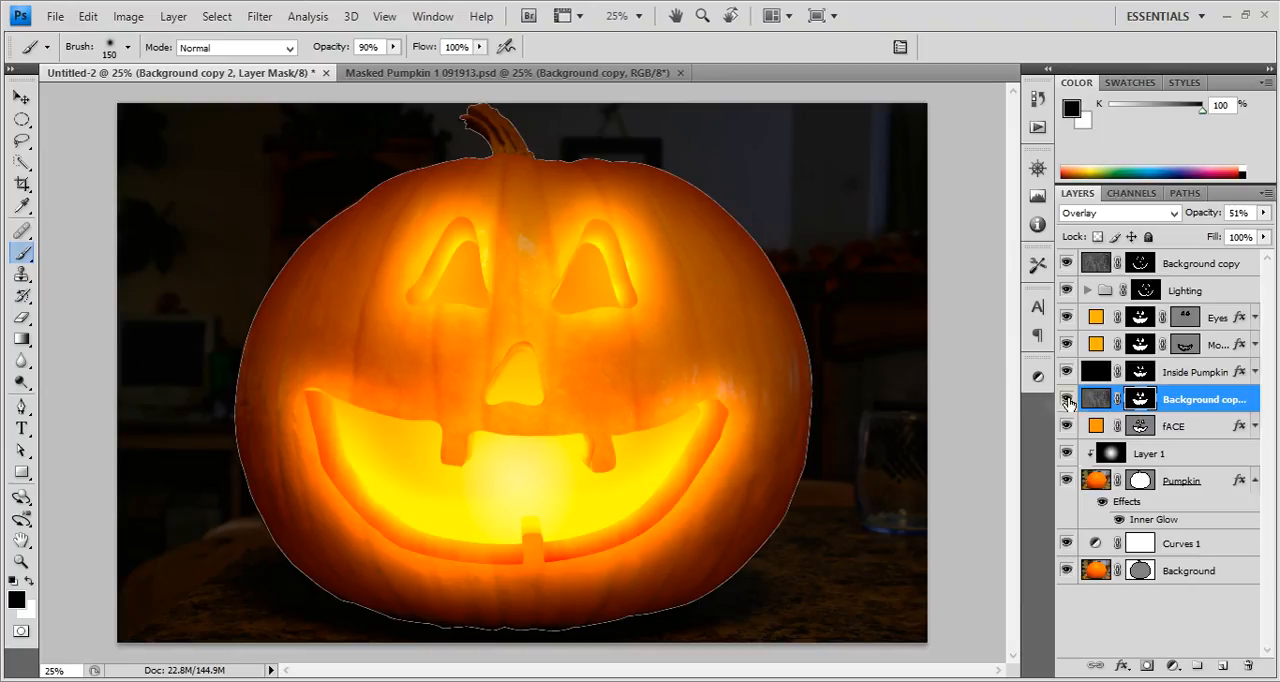
# Change the blend mode of the Background copy 2 layer to Color Burn.
pyautogui.click(1103, 401)
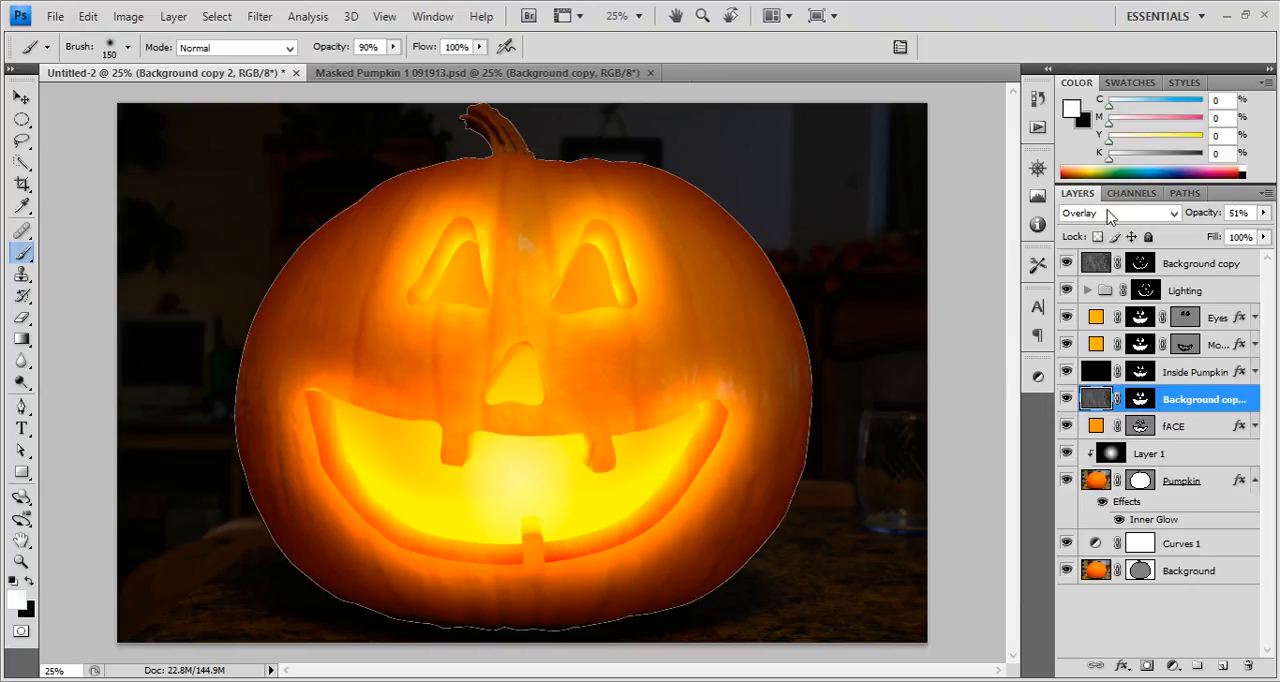
pyautogui.click(1108, 210)
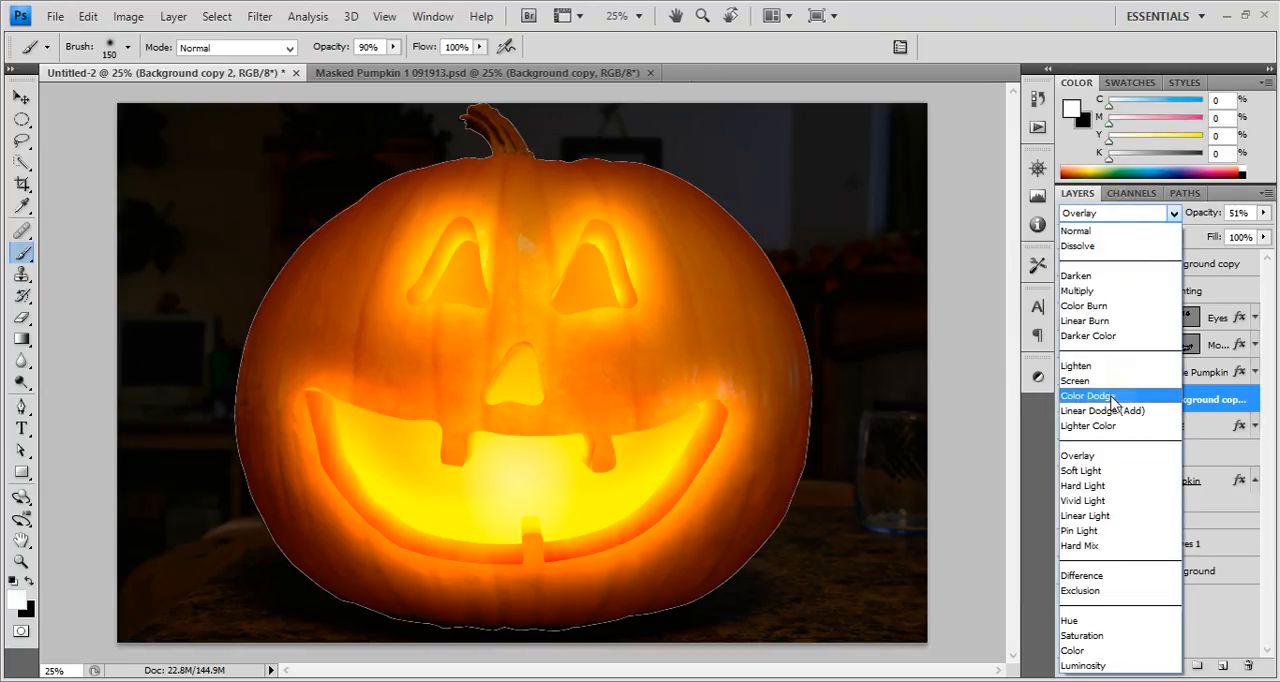
pyautogui.click(1085, 307)
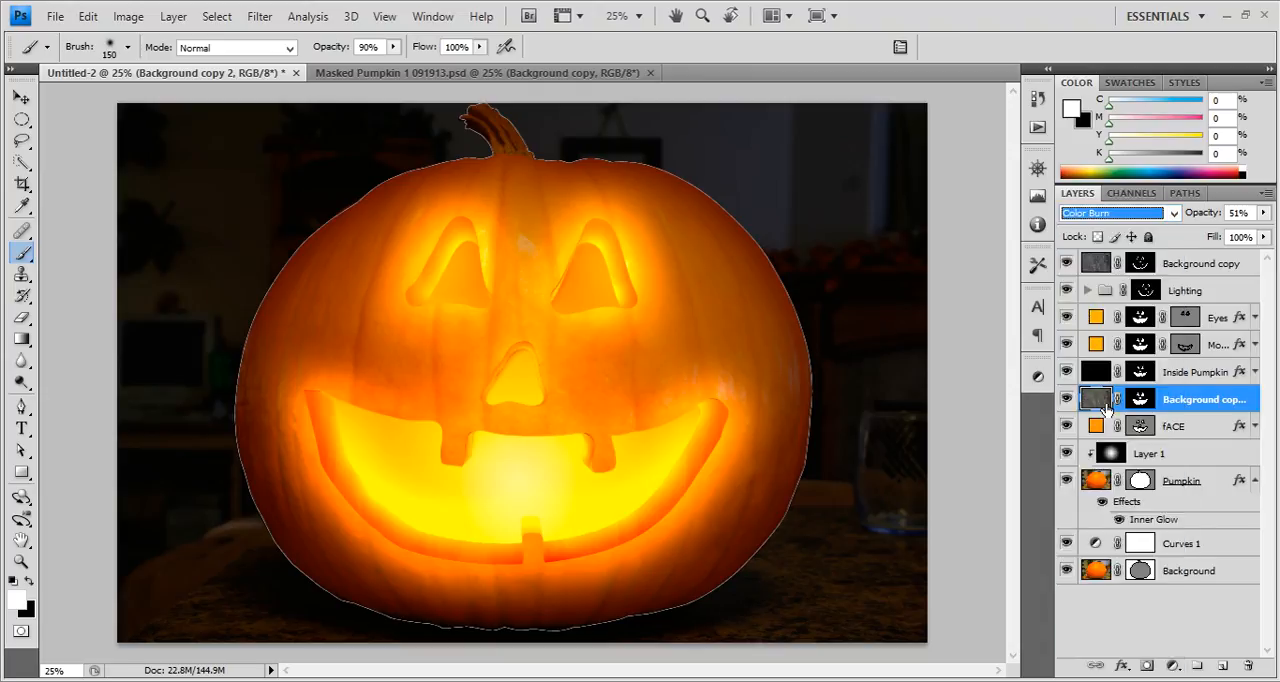
# Load the Lighting mask as a selection and fill those carved edges with black in the Background copy 2 mask, displayed alone.
pyautogui.keyDown('ctrl'); pyautogui.click(1147, 294); pyautogui.keyUp('ctrl')
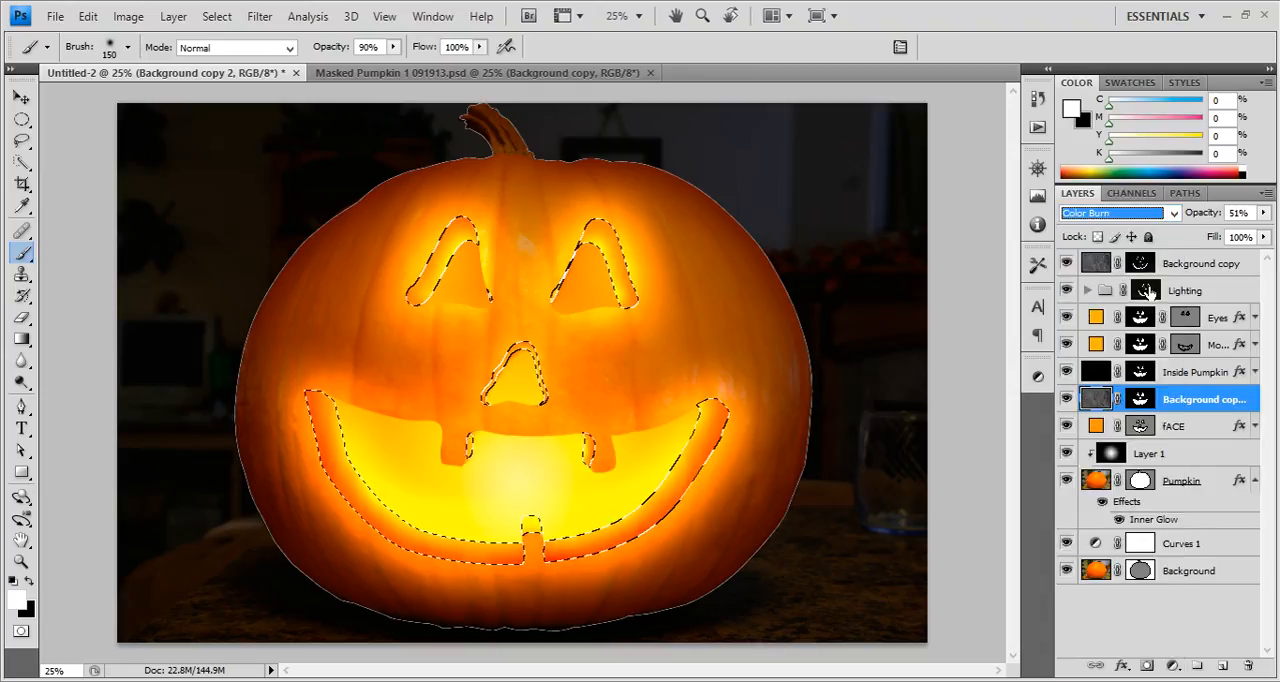
pyautogui.click(1140, 399)
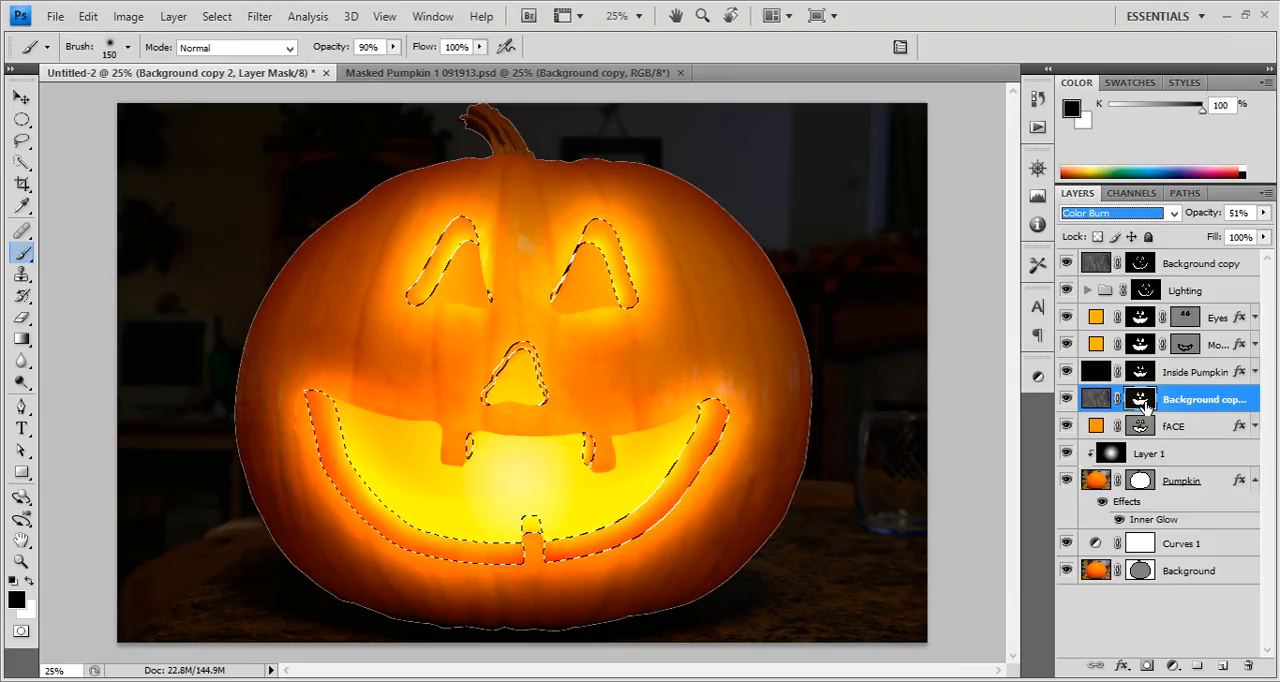
pyautogui.keyDown('alt'); pyautogui.click(1140, 399); pyautogui.keyUp('alt')
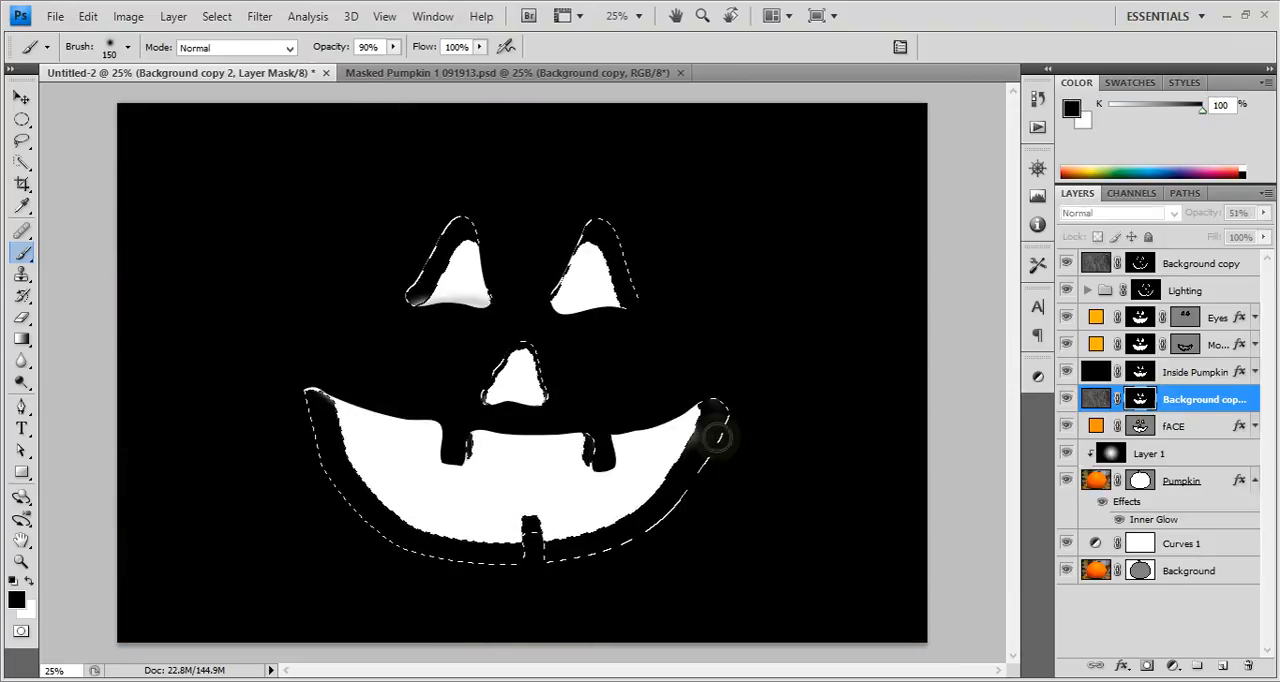
# Expand the carved-edge selection by +2% with Refine Edge, fill it with black in the Background copy 2 mask, and deselect.
pyautogui.click(259, 16)
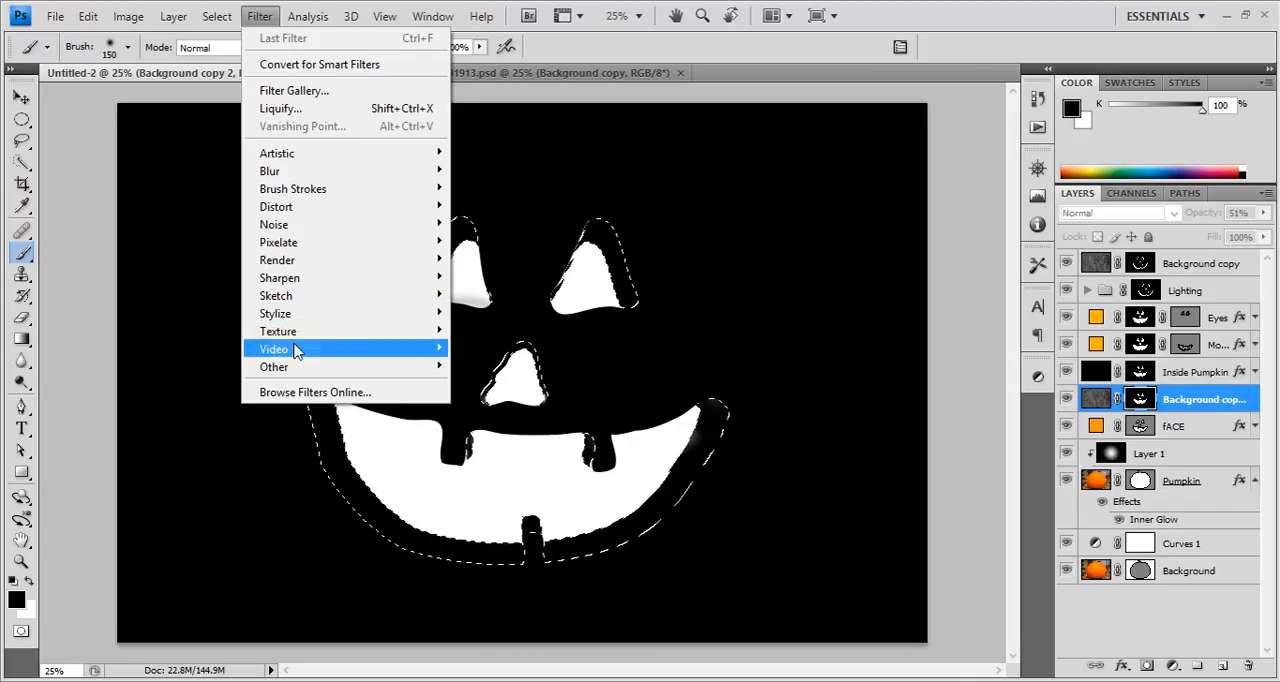
pyautogui.moveTo(228, 12)
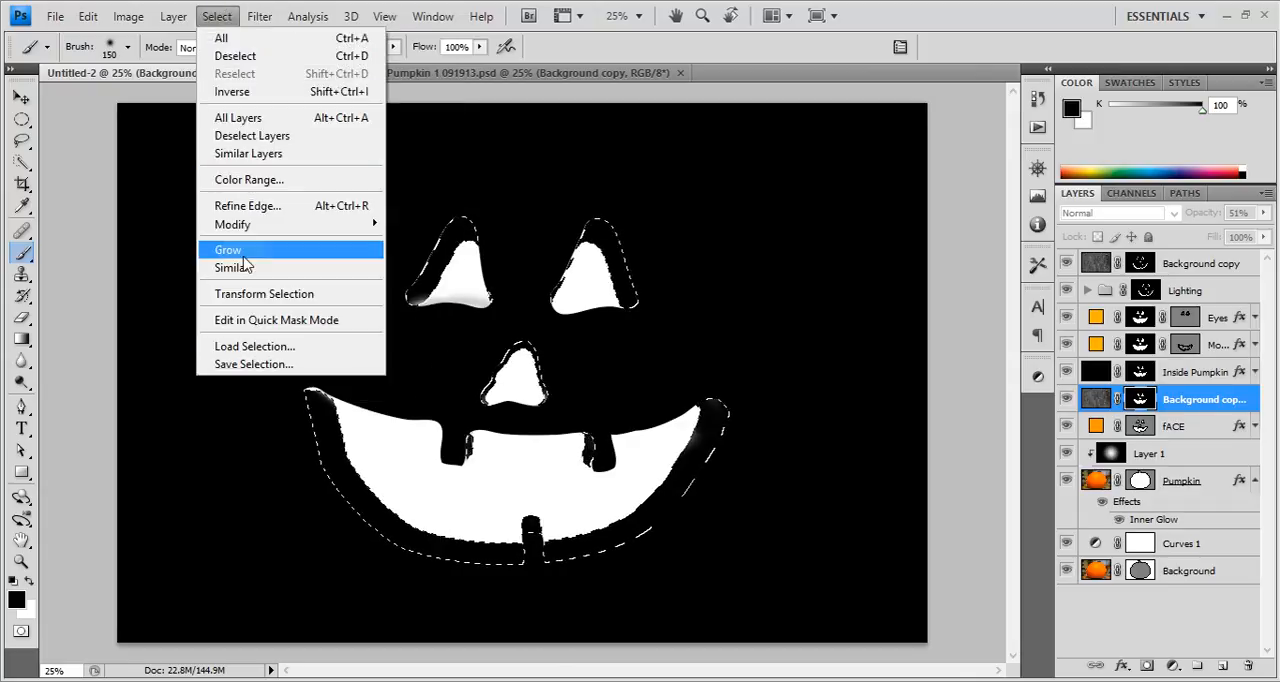
pyautogui.click(248, 207)
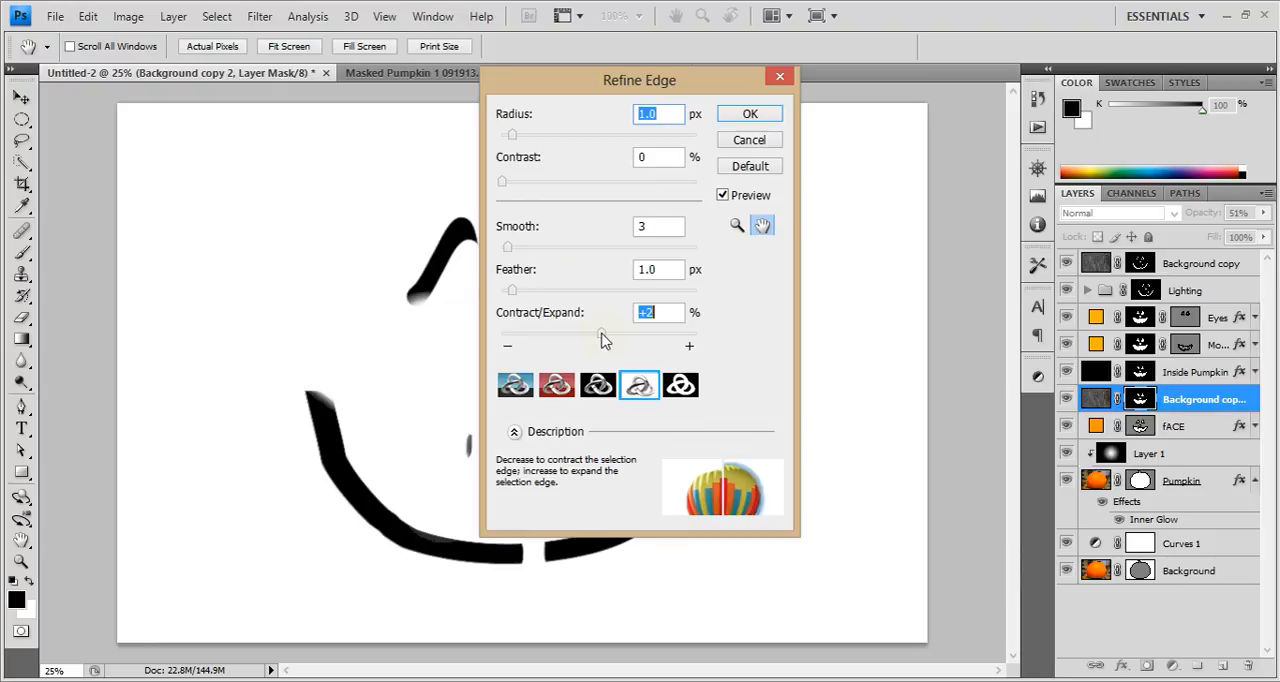
pyautogui.moveTo(600, 340); pyautogui.dragTo(603, 341)
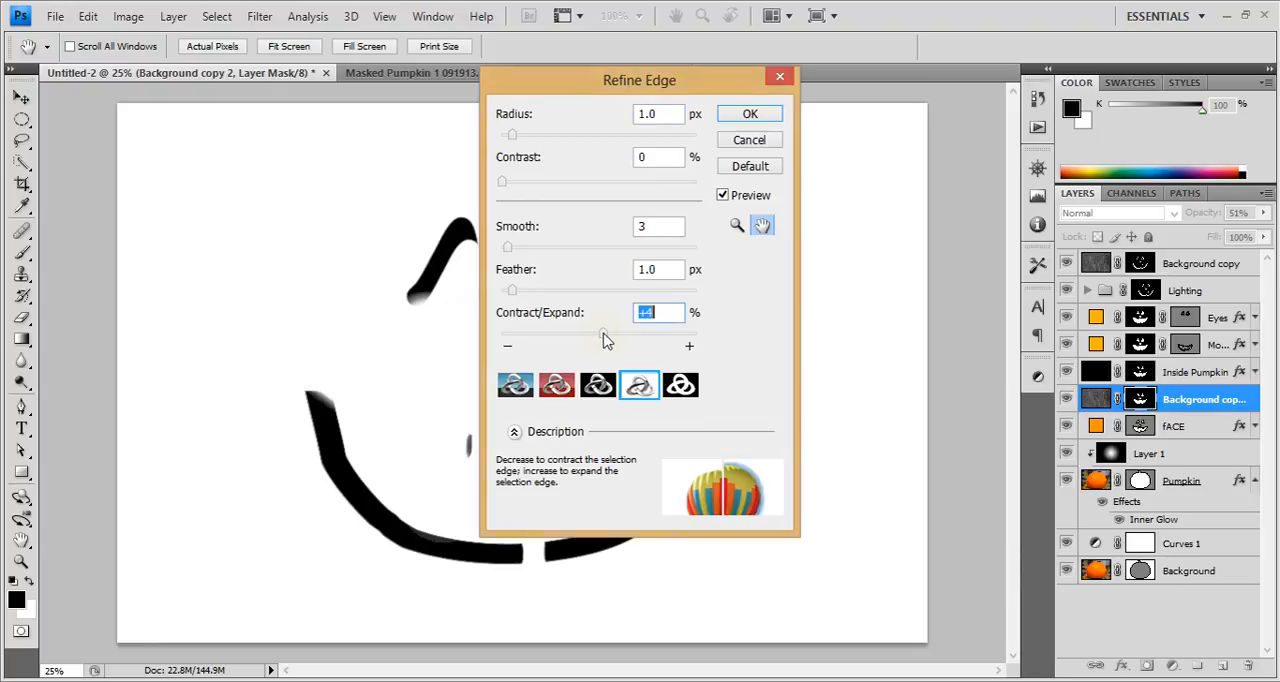
pyautogui.click(749, 114)
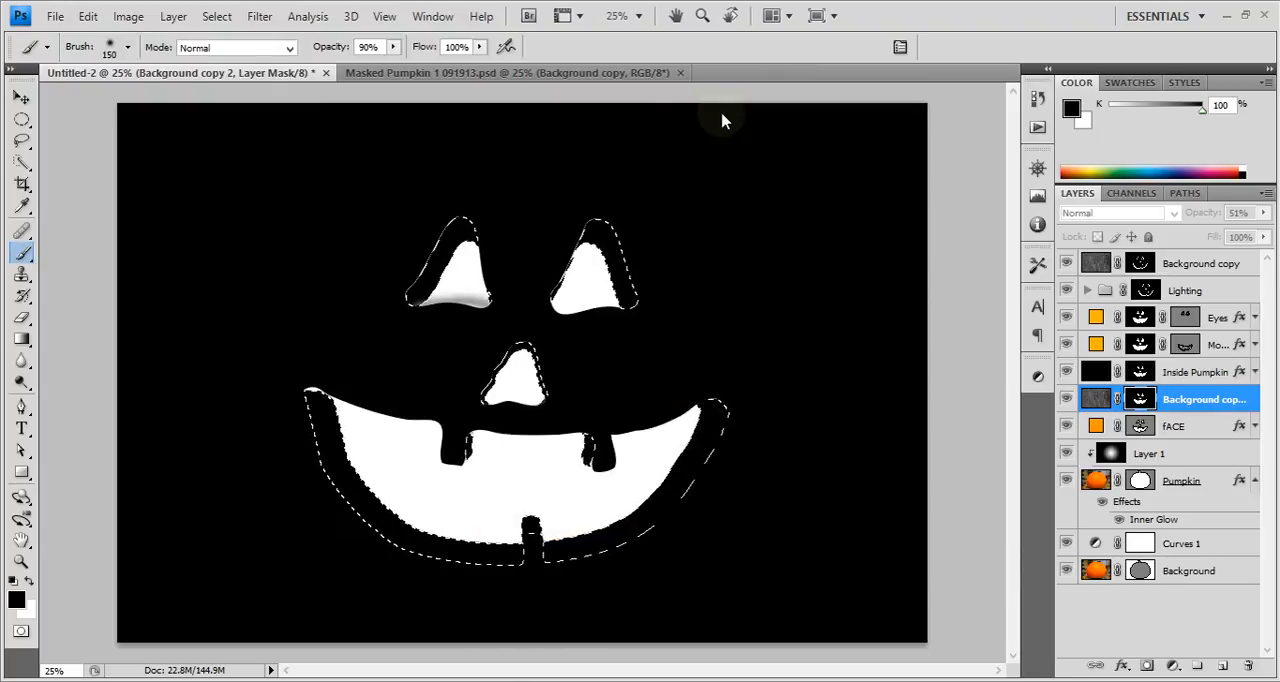
pyautogui.hotkey('ctrl', 'd')
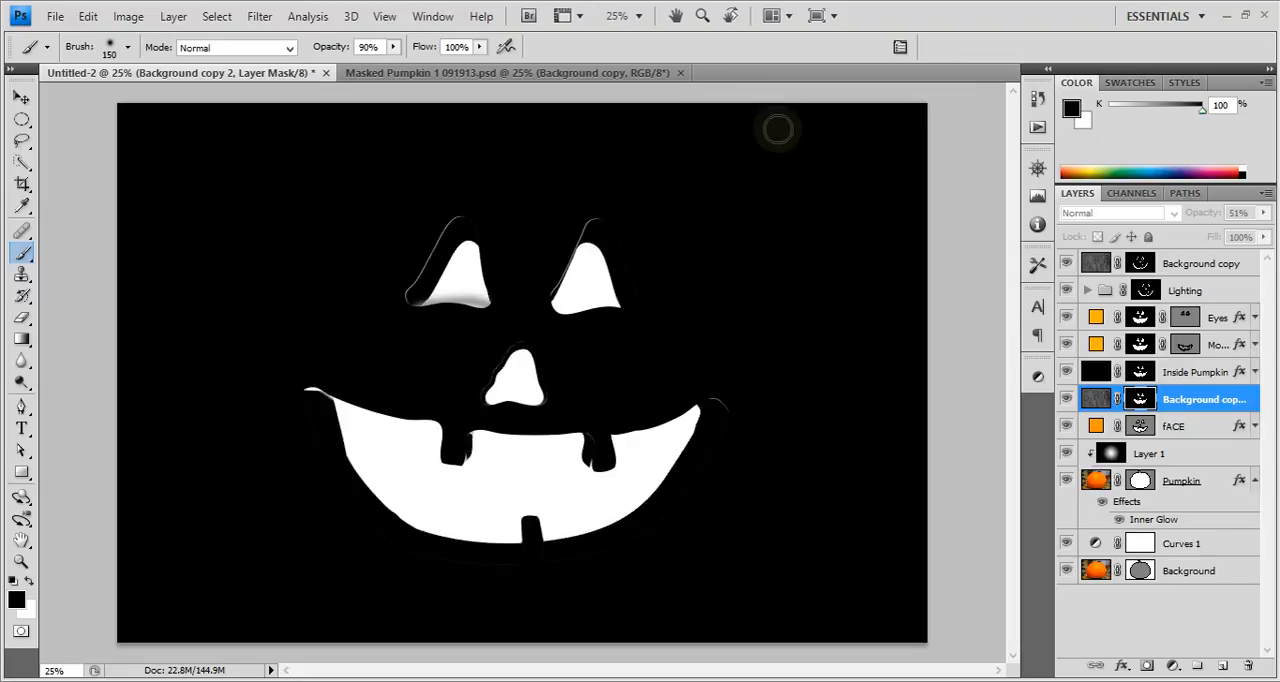
# Return to the normal image and compare the carved face with the Background copy 2 layer hidden and shown.
pyautogui.click(1199, 372)
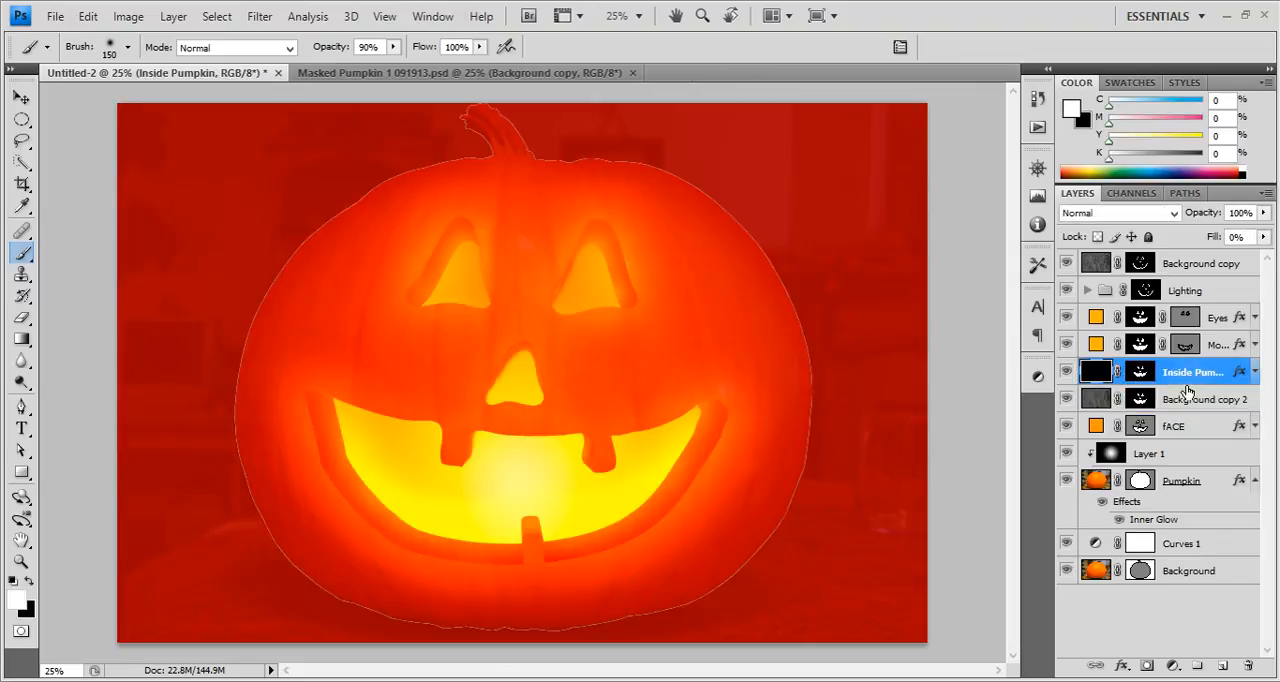
pyautogui.click(1173, 427)
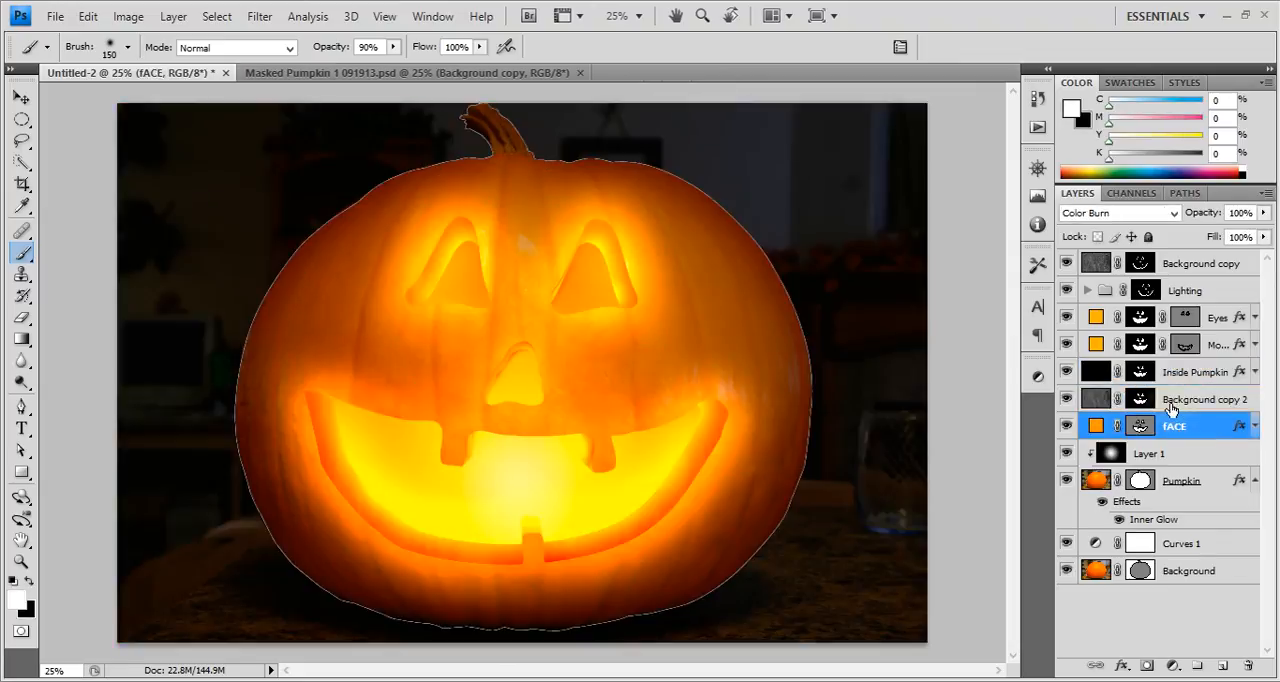
pyautogui.click(1172, 402)
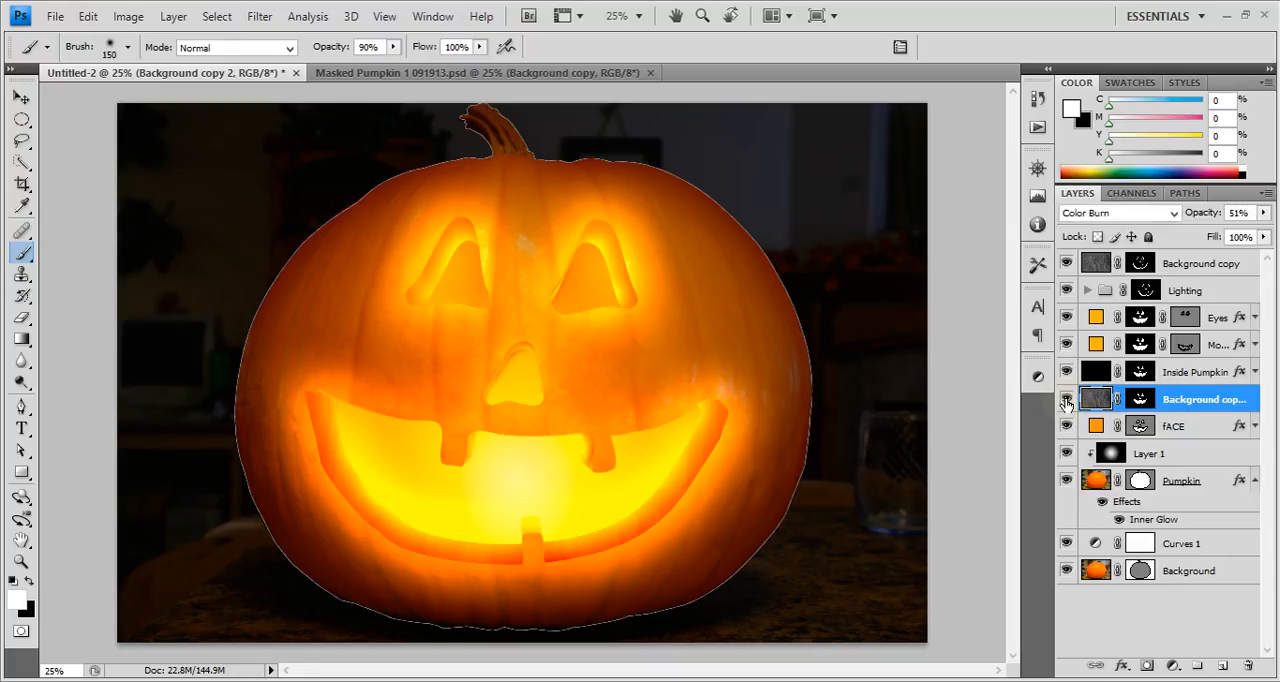
pyautogui.click(1067, 402)
pyautogui.click(1067, 402)
pyautogui.click(1067, 402)
pyautogui.click(1067, 402)
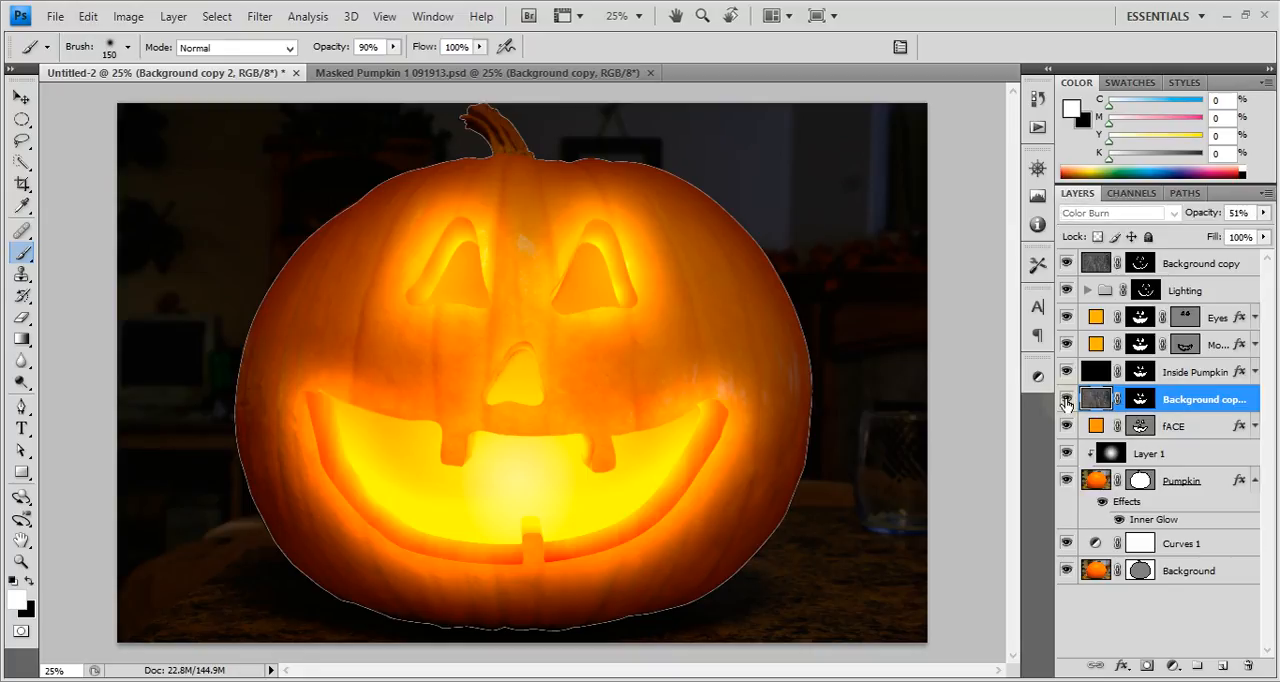
pyautogui.click(1067, 402)
pyautogui.click(1067, 402)
pyautogui.click(1067, 402)
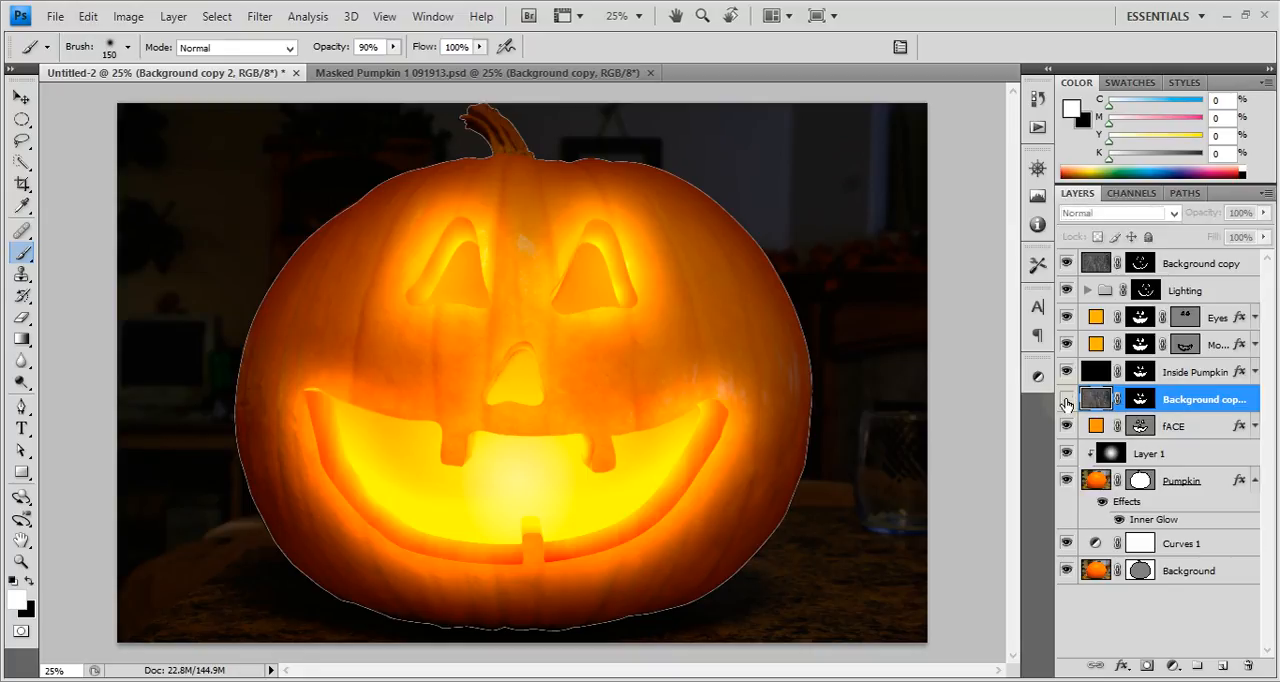
pyautogui.click(1067, 402)
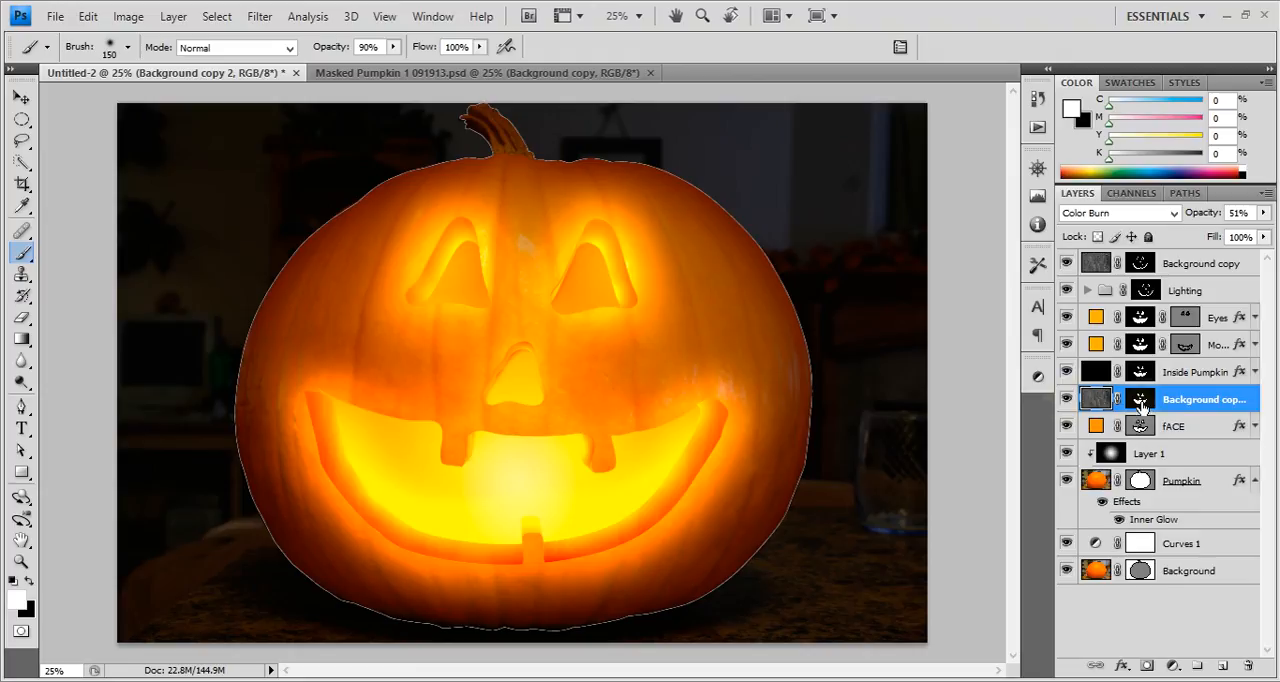
# Paint black over the stray marks at the mouth corners in the Background copy 2 mask, and return to the layer's image.
pyautogui.keyDown('alt'); pyautogui.click(1141, 402); pyautogui.keyUp('alt')
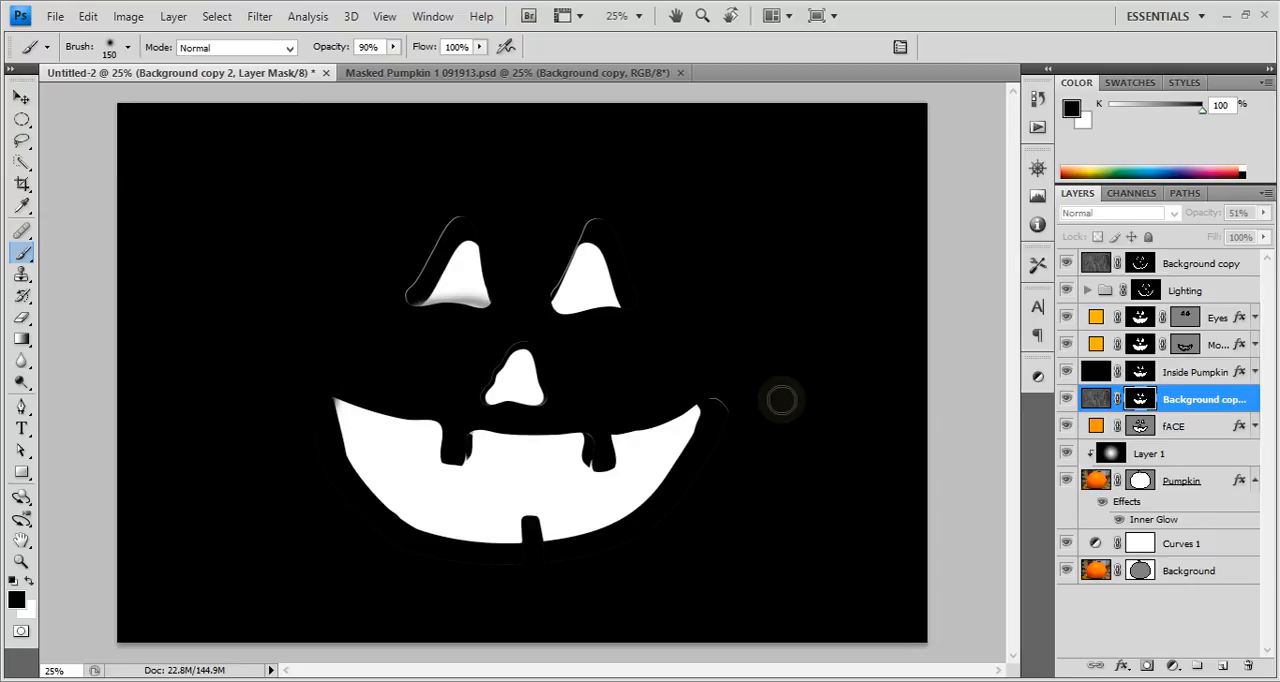
pyautogui.moveTo(782, 400)
pyautogui.mouseDown()
pyautogui.moveTo(710, 401)
pyautogui.moveTo(732, 426)
pyautogui.moveTo(723, 410)
pyautogui.moveTo(710, 471)
pyautogui.moveTo(626, 548)
pyautogui.moveTo(506, 564)
pyautogui.moveTo(418, 557)
pyautogui.moveTo(281, 435)
pyautogui.moveTo(300, 455)
pyautogui.moveTo(304, 494)
pyautogui.moveTo(308, 398)
pyautogui.mouseUp()
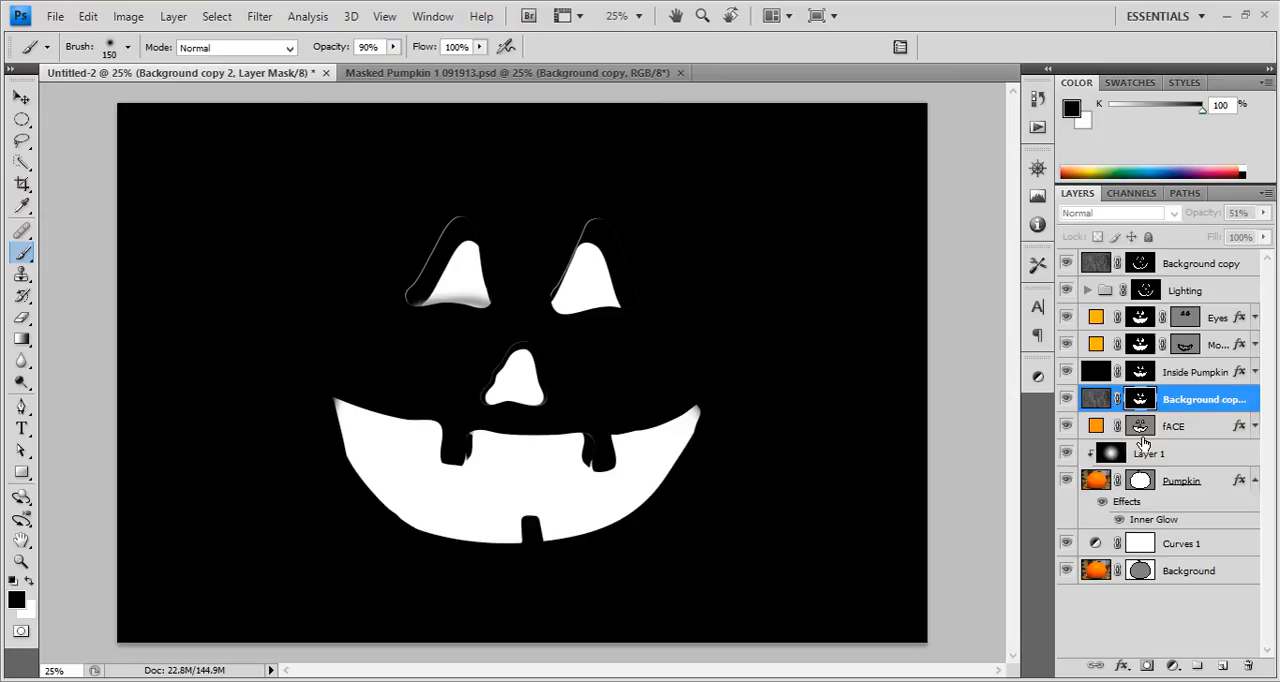
pyautogui.click(1188, 428)
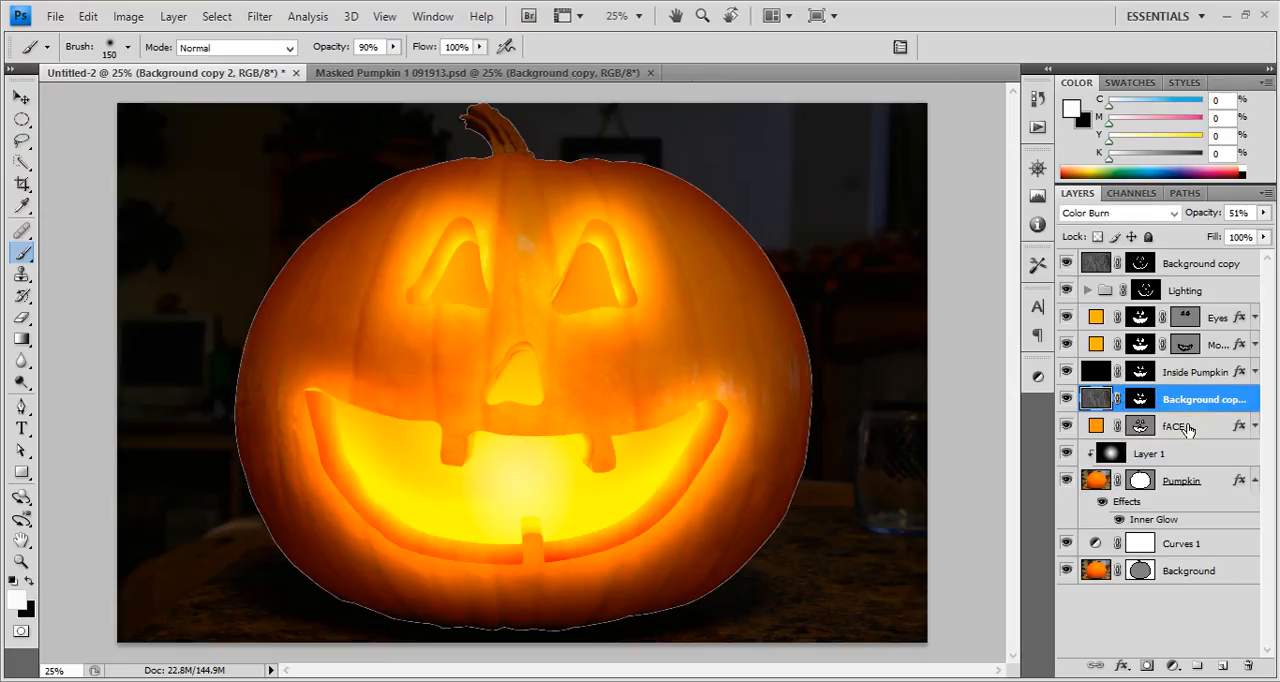
pyautogui.click(1101, 401)
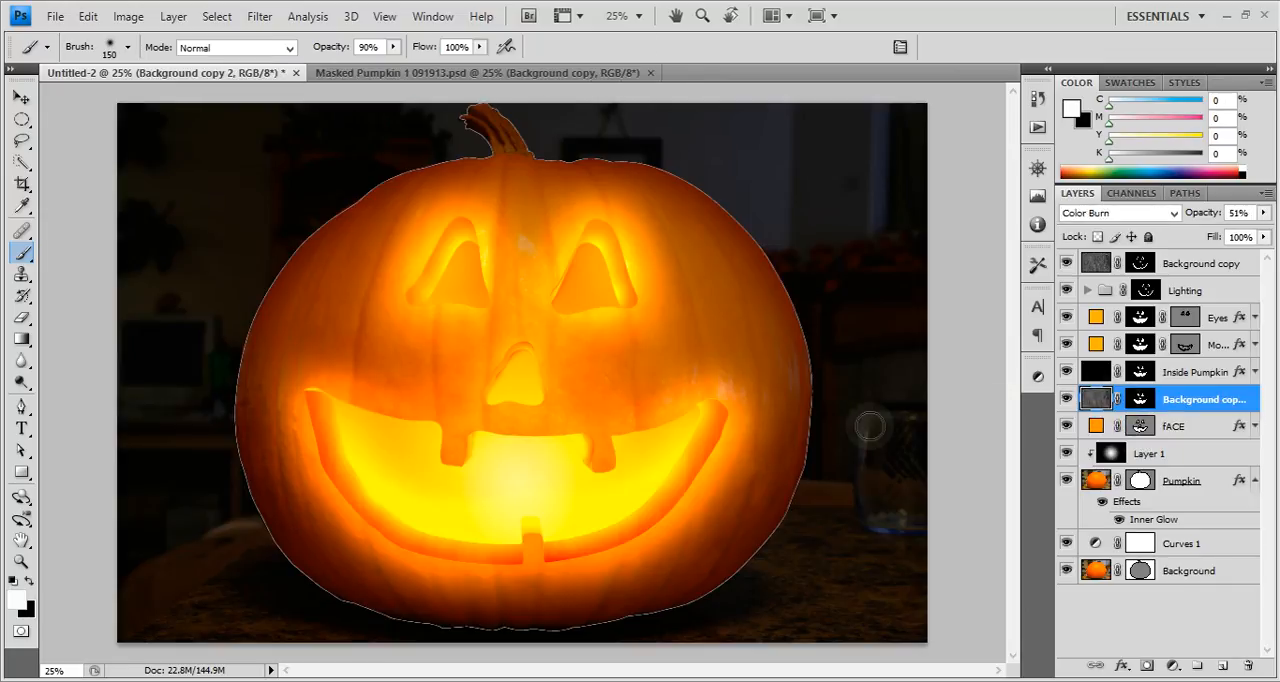
pyautogui.press('v')
pyautogui.hotkey('ctrl', 't')
pyautogui.rightClick(698, 317)
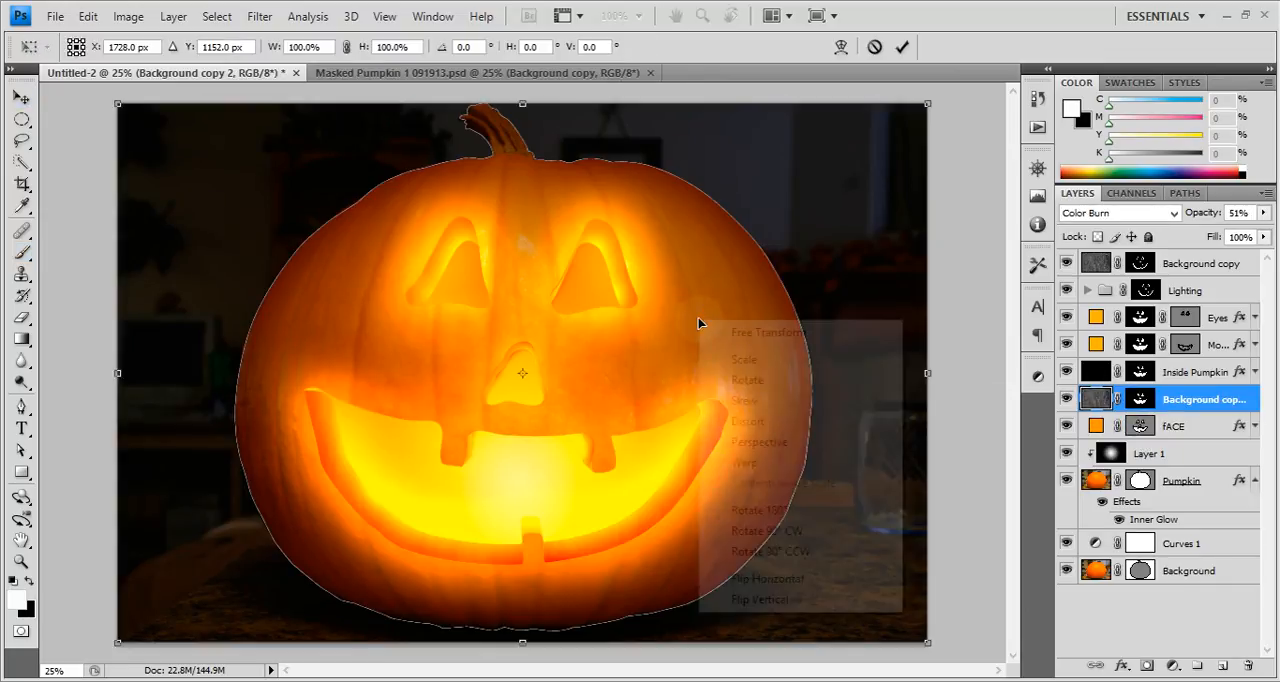
pyautogui.click(768, 581)
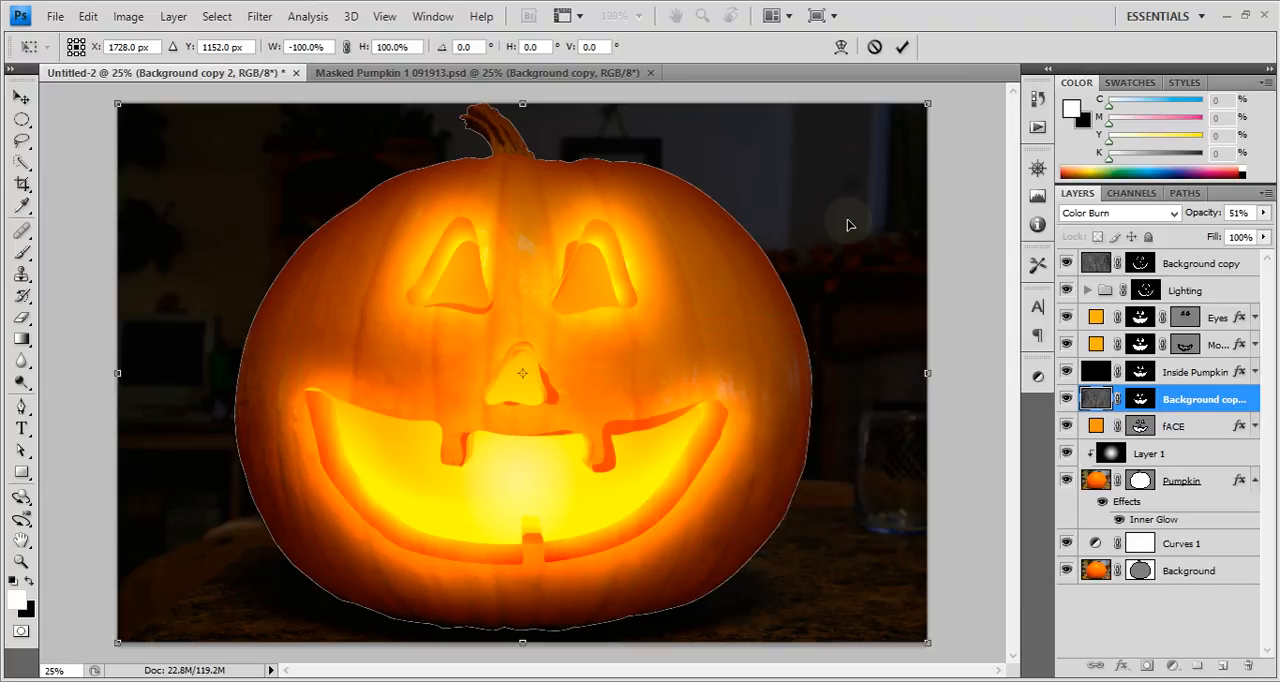
pyautogui.click(880, 47)
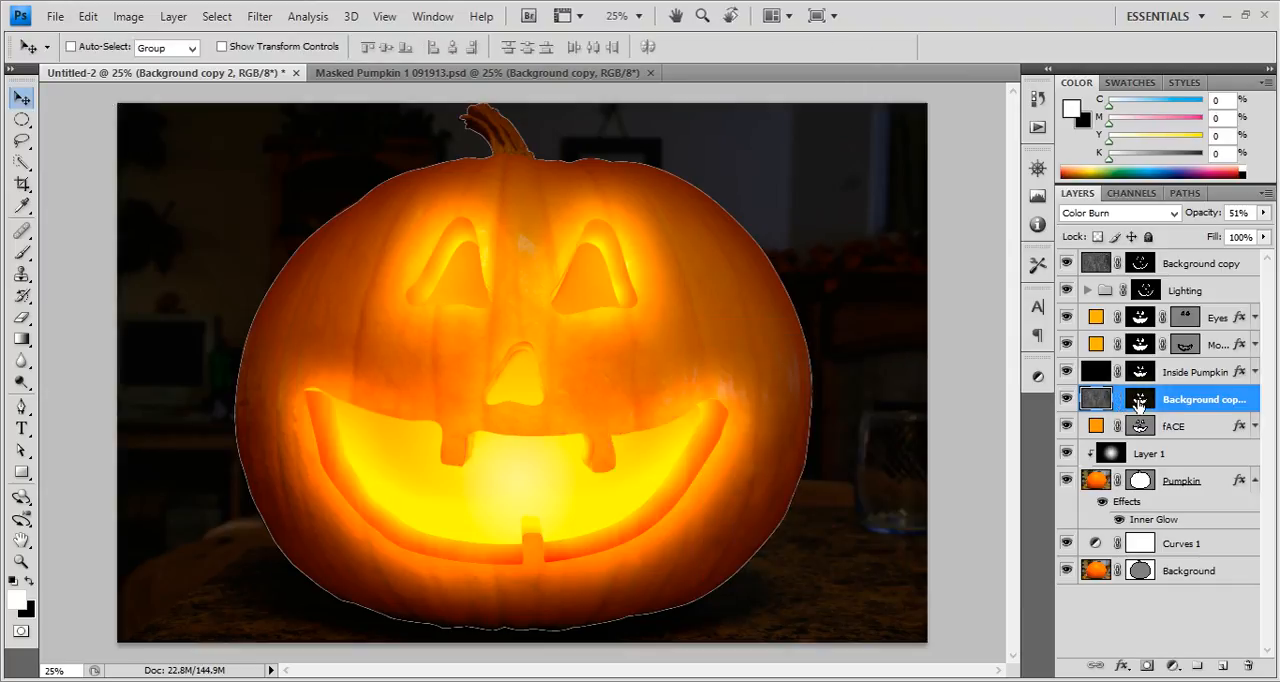
# Unlink the Background copy 2 mask and flip only the layer's texture horizontally.
pyautogui.hotkey('ctrl', 't')
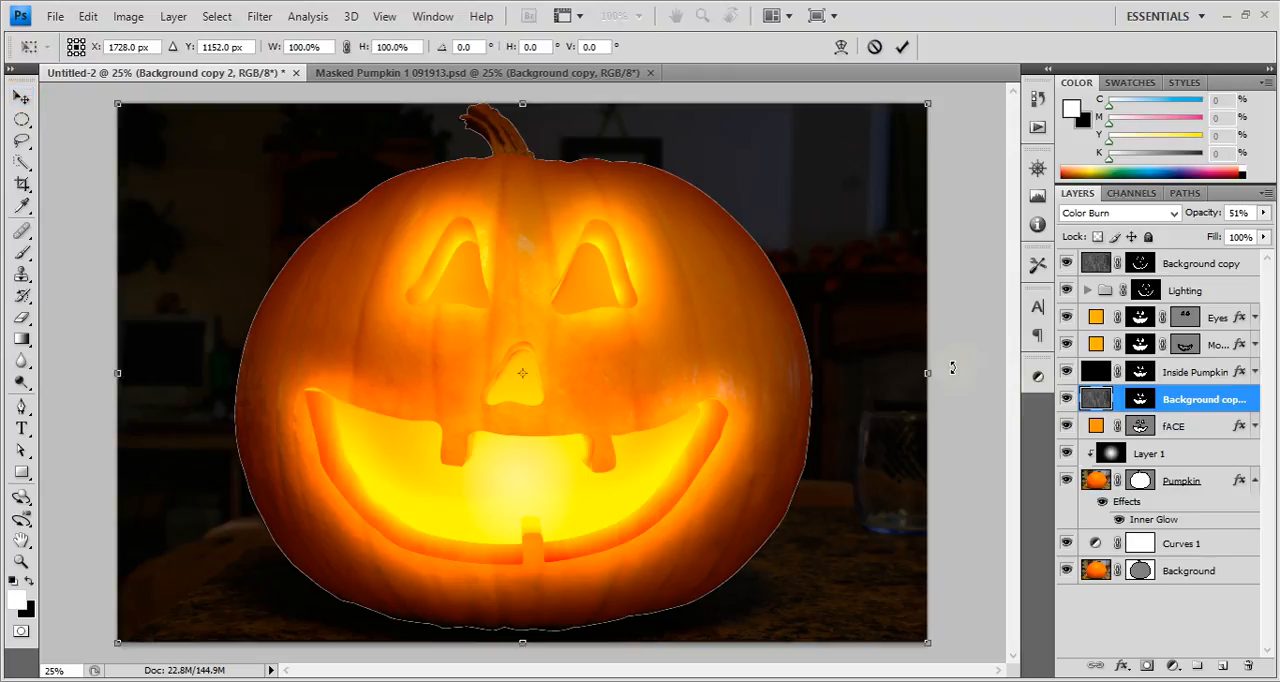
pyautogui.rightClick(656, 237)
pyautogui.click(740, 494)
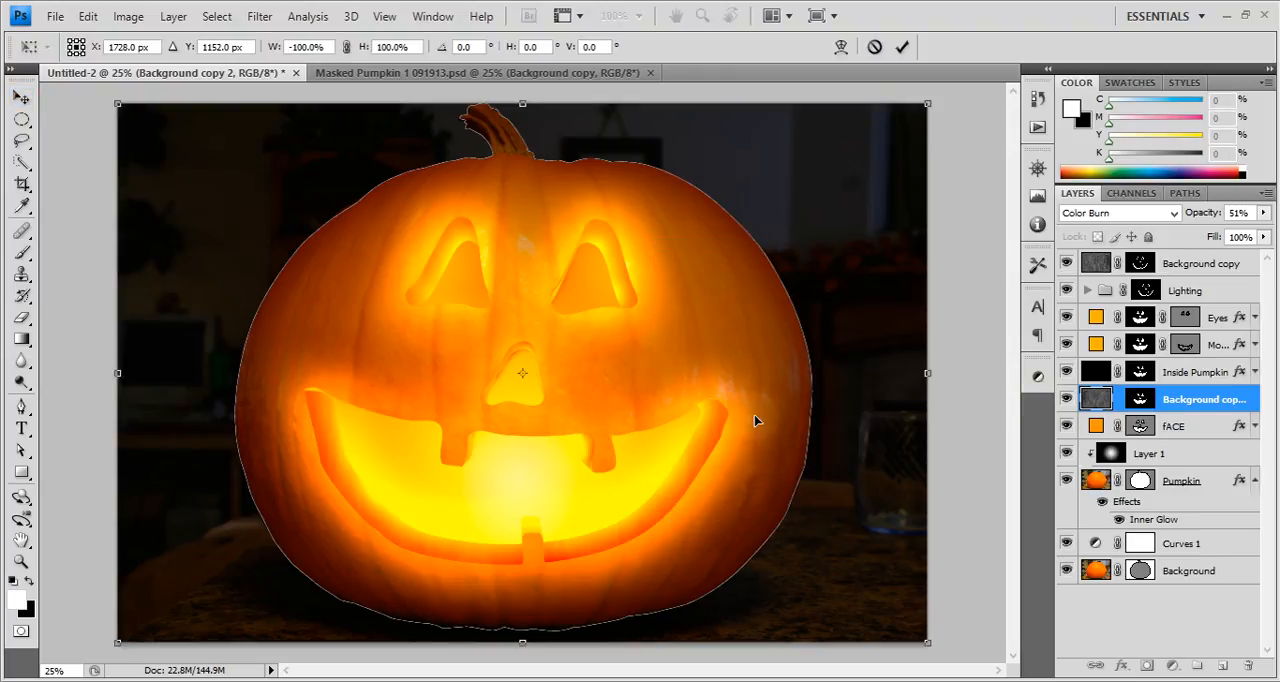
pyautogui.click(903, 47)
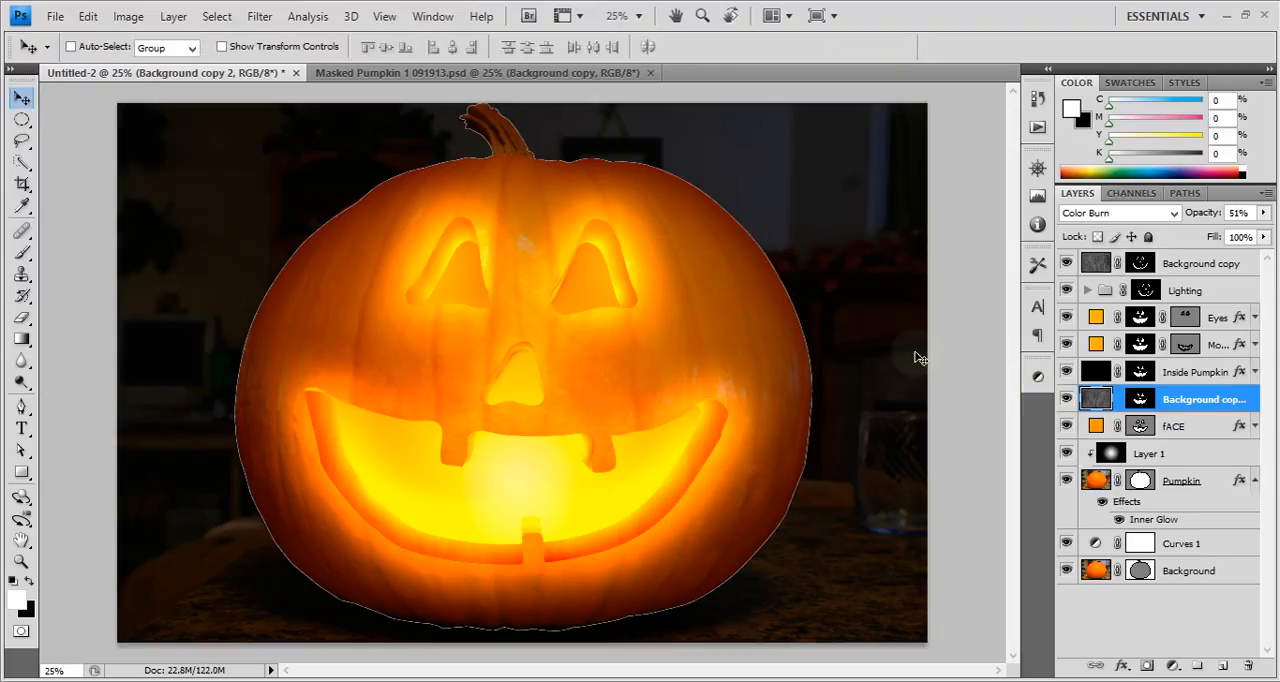
# Raise Background copy 2 to 100% opacity in Color Burn mode and compare the face with the layer hidden and shown.
pyautogui.click(1118, 213)
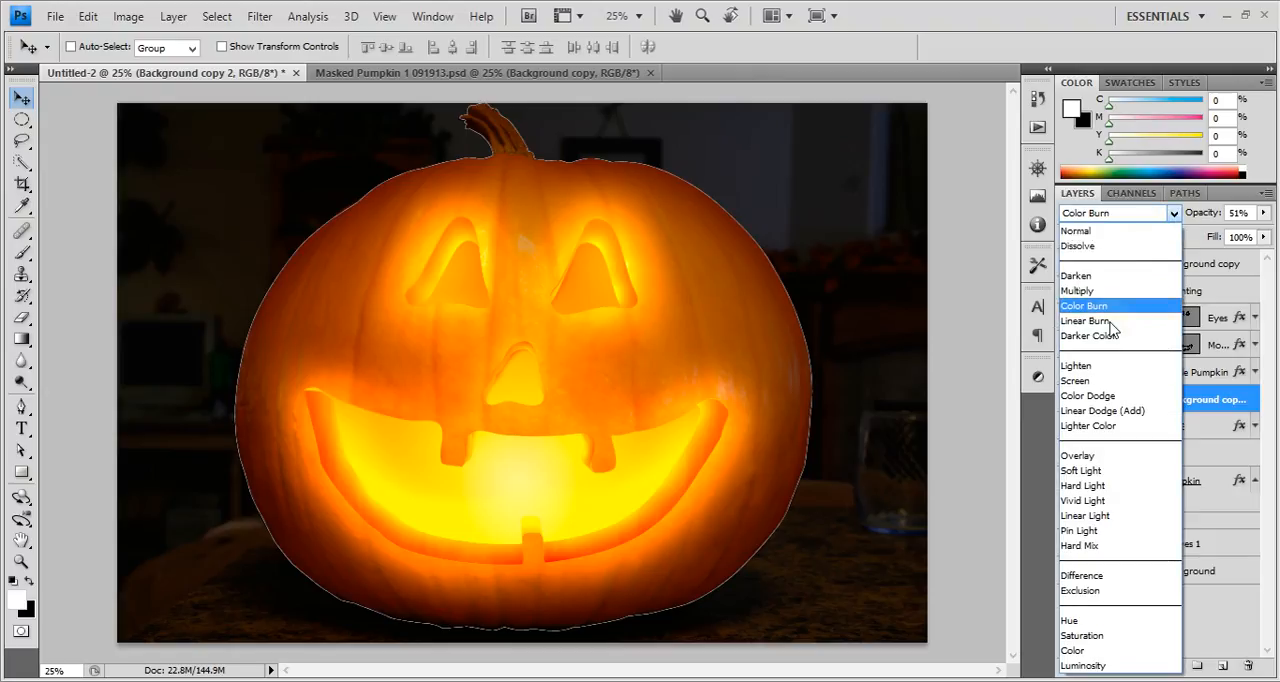
pyautogui.click(1082, 310)
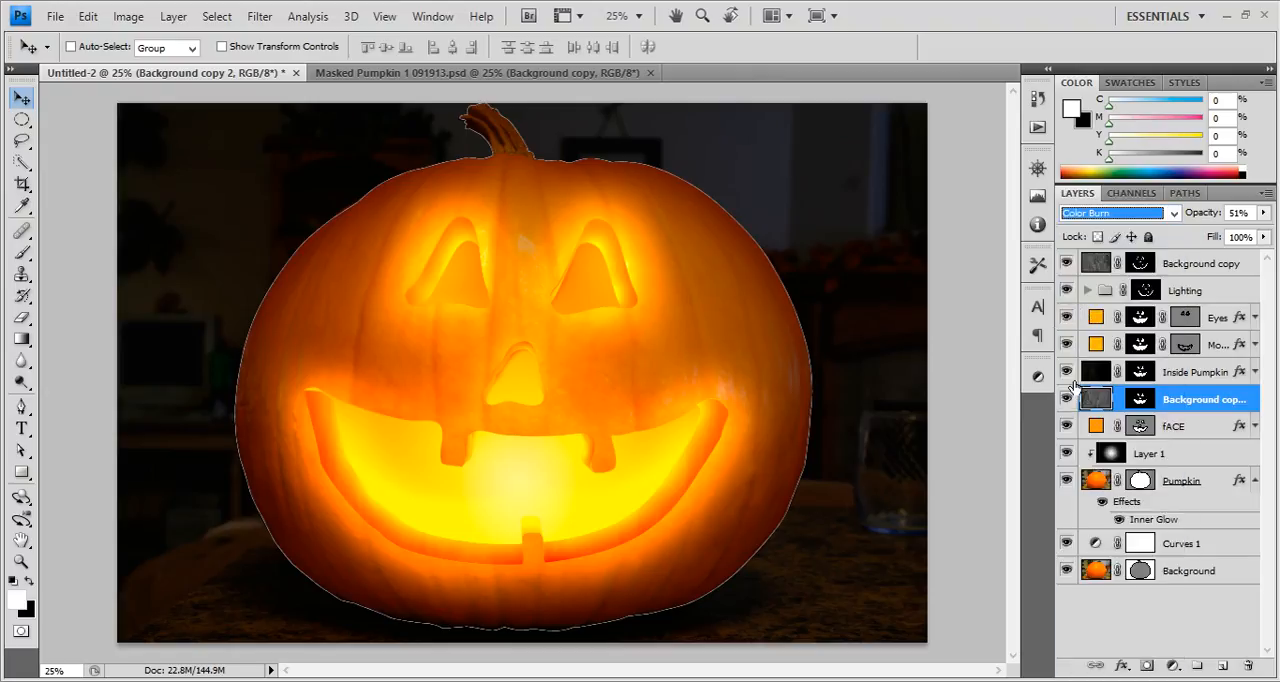
pyautogui.click(1068, 400)
pyautogui.click(1068, 400)
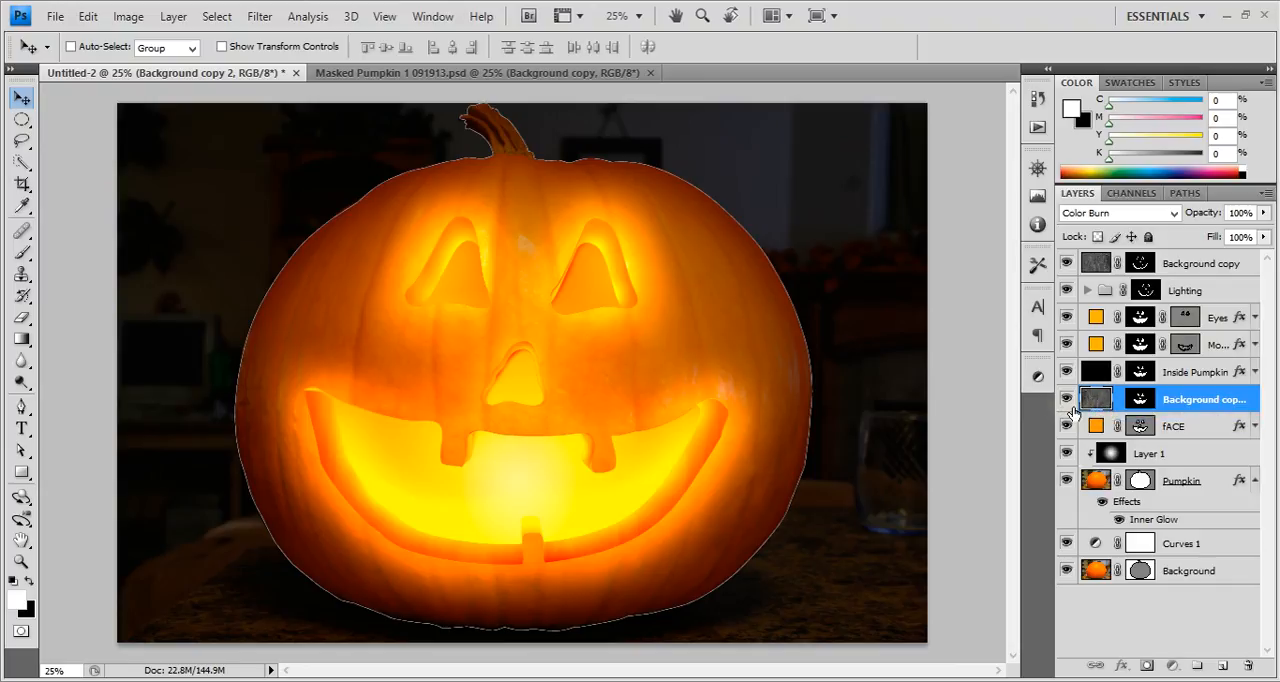
pyautogui.click(1068, 402)
pyautogui.click(1068, 402)
pyautogui.click(1068, 402)
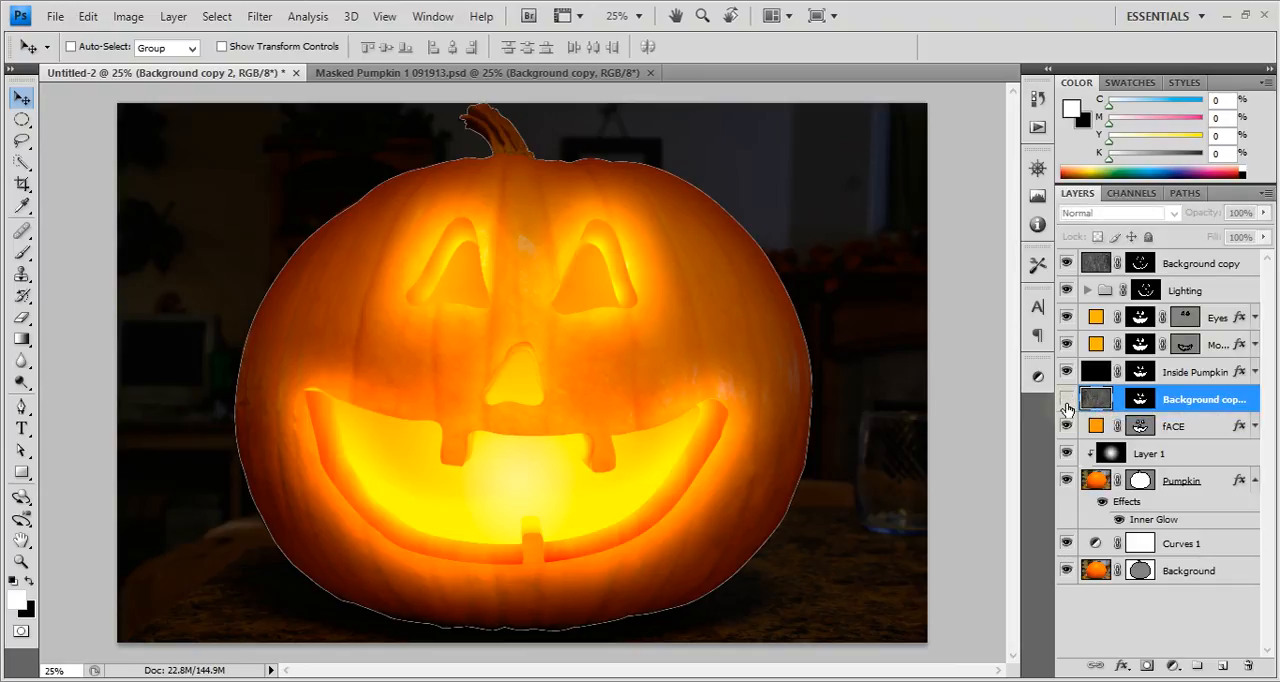
pyautogui.click(1067, 402)
pyautogui.click(1067, 402)
pyautogui.click(1067, 402)
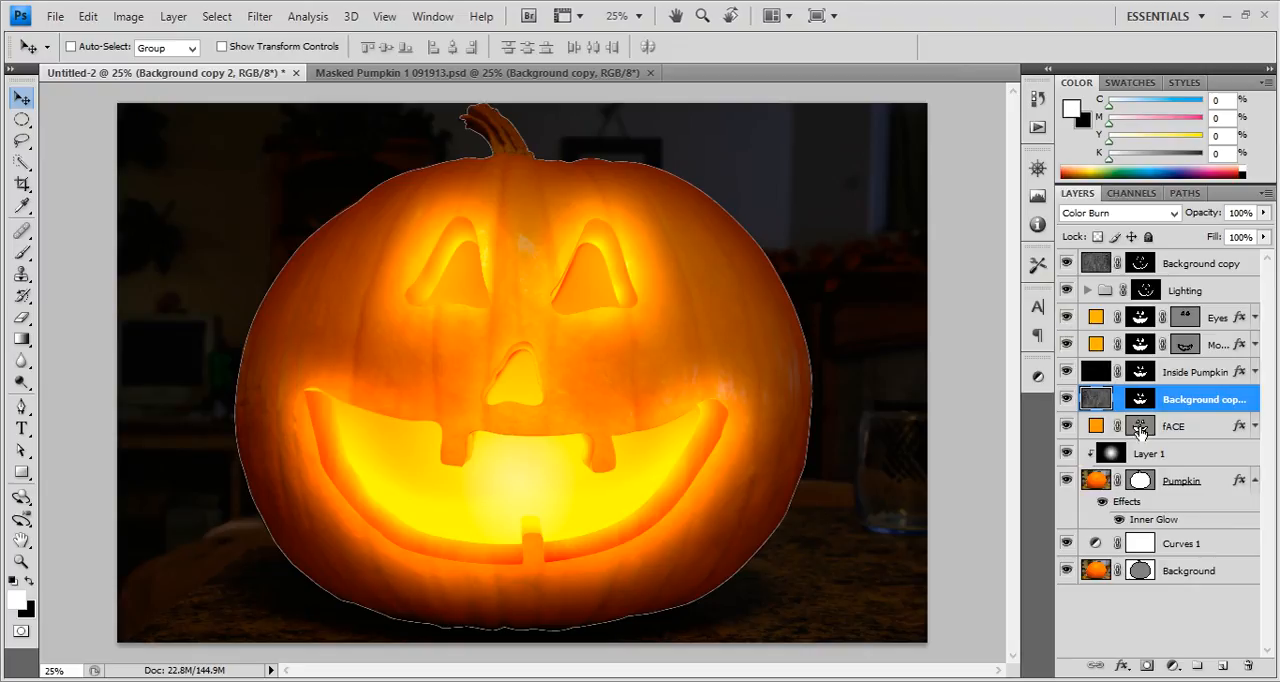
# Compare the carved face with the fACE and Inside Pumpkin layers hidden and shown.
pyautogui.click(1068, 428)
pyautogui.click(1068, 428)
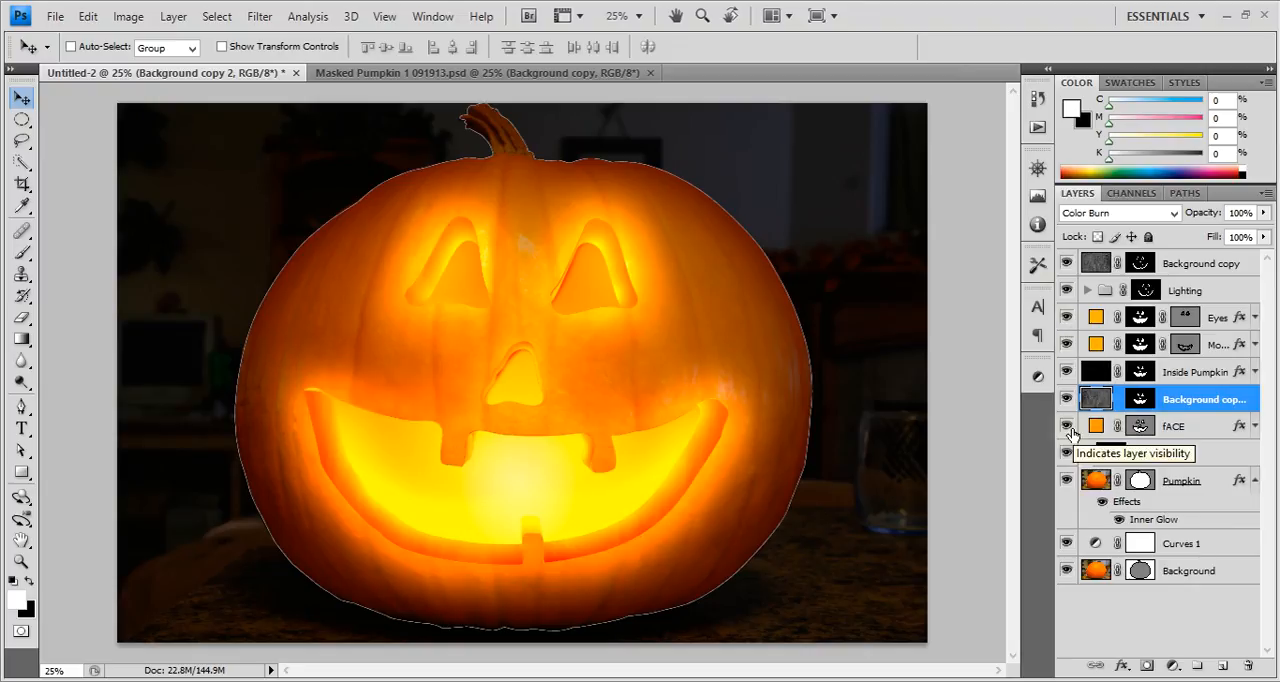
pyautogui.click(1067, 426)
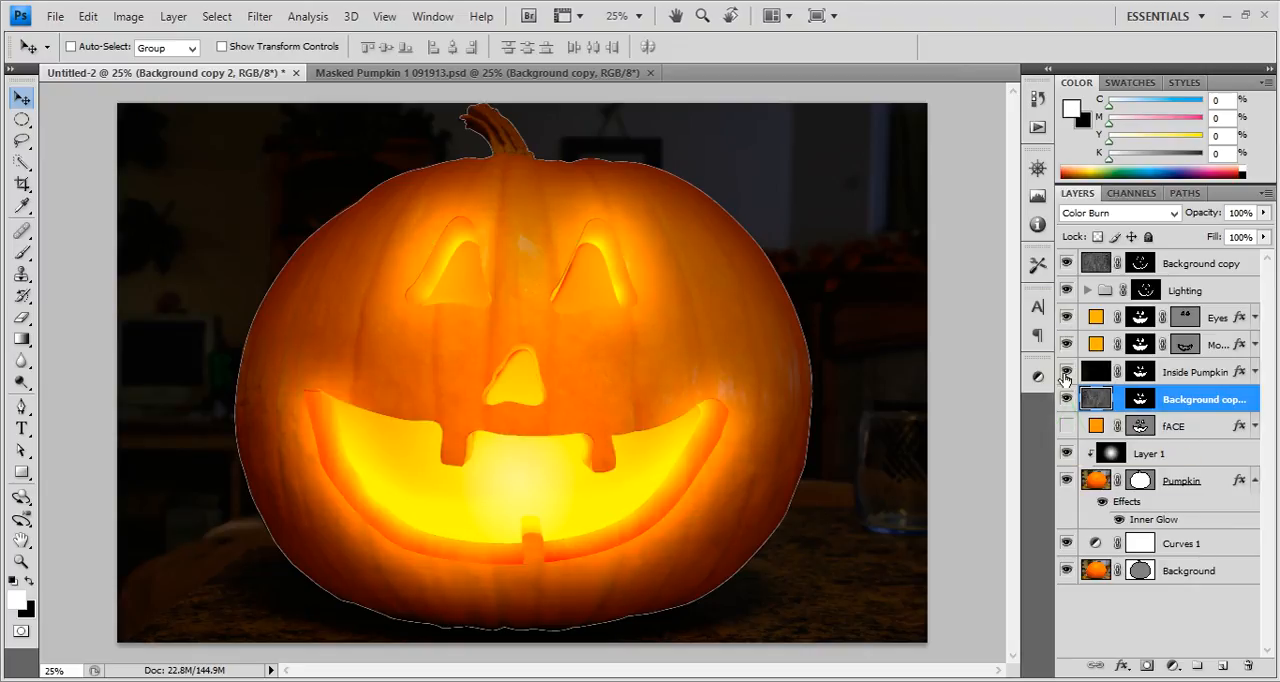
pyautogui.click(1064, 373)
pyautogui.click(1065, 425)
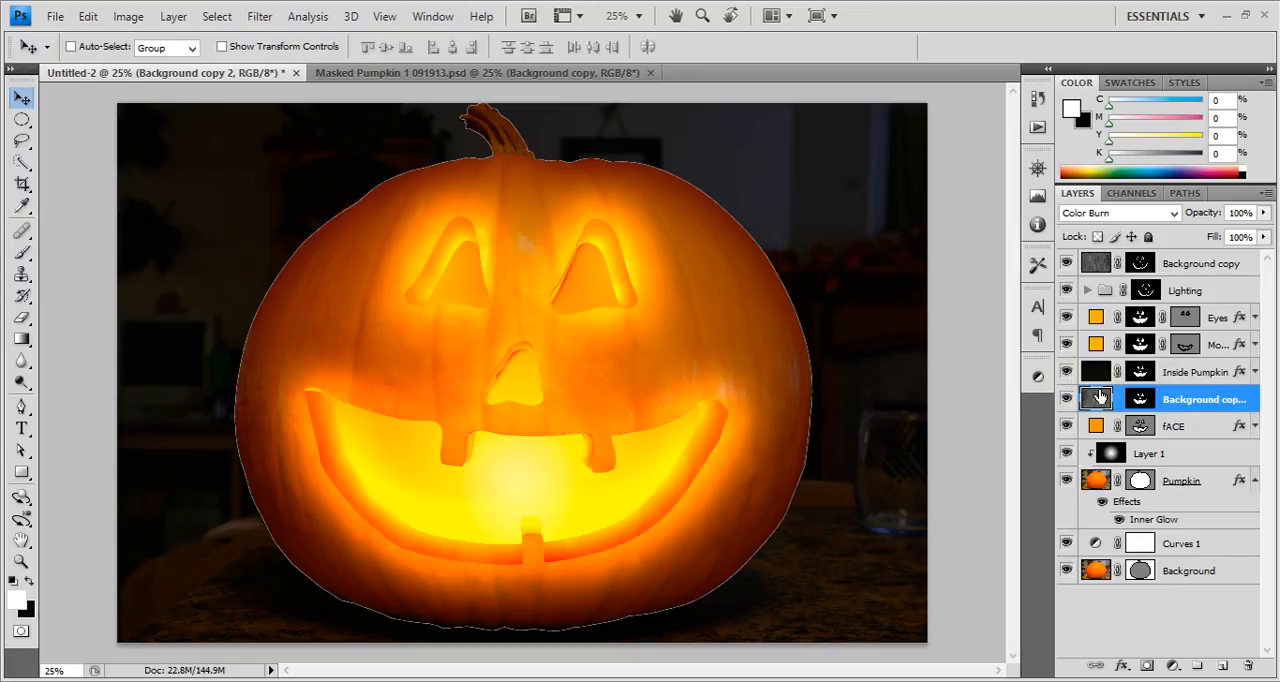
# Move Background copy 2 above the Inside Pumpkin layer and try the Hard Light and Linear Light blend modes on it.
pyautogui.moveTo(1100, 400); pyautogui.dragTo(1100, 366)
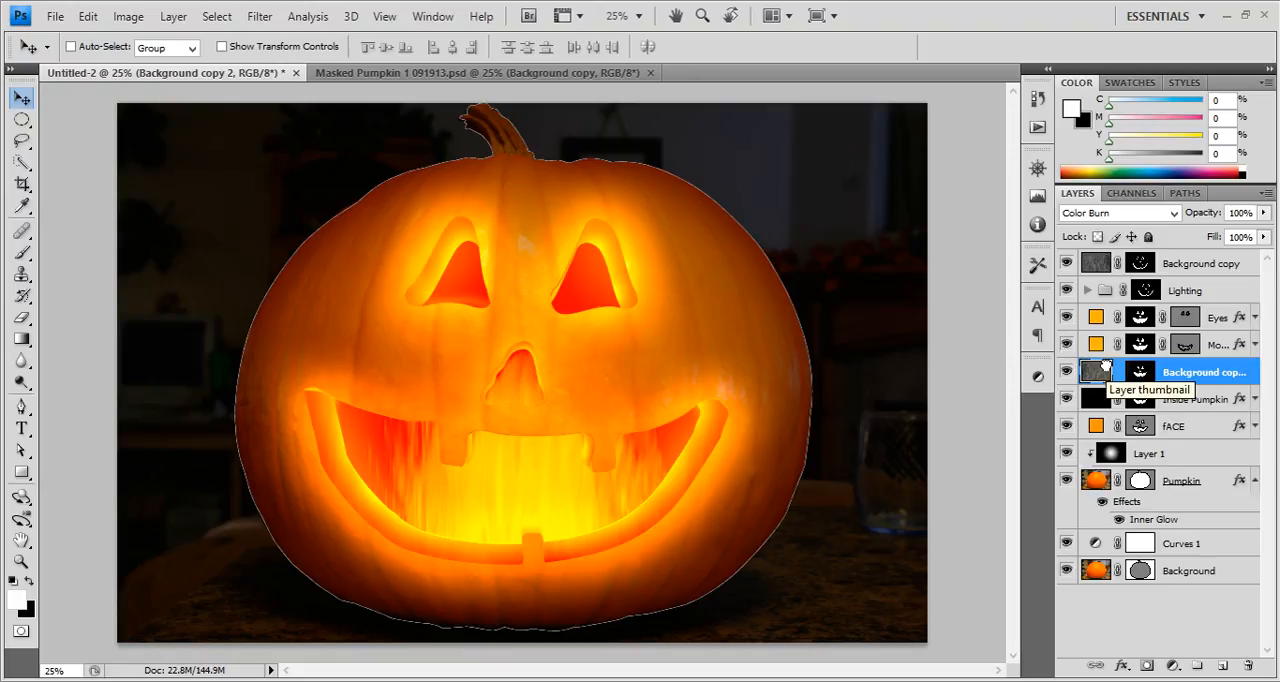
pyautogui.click(1143, 213)
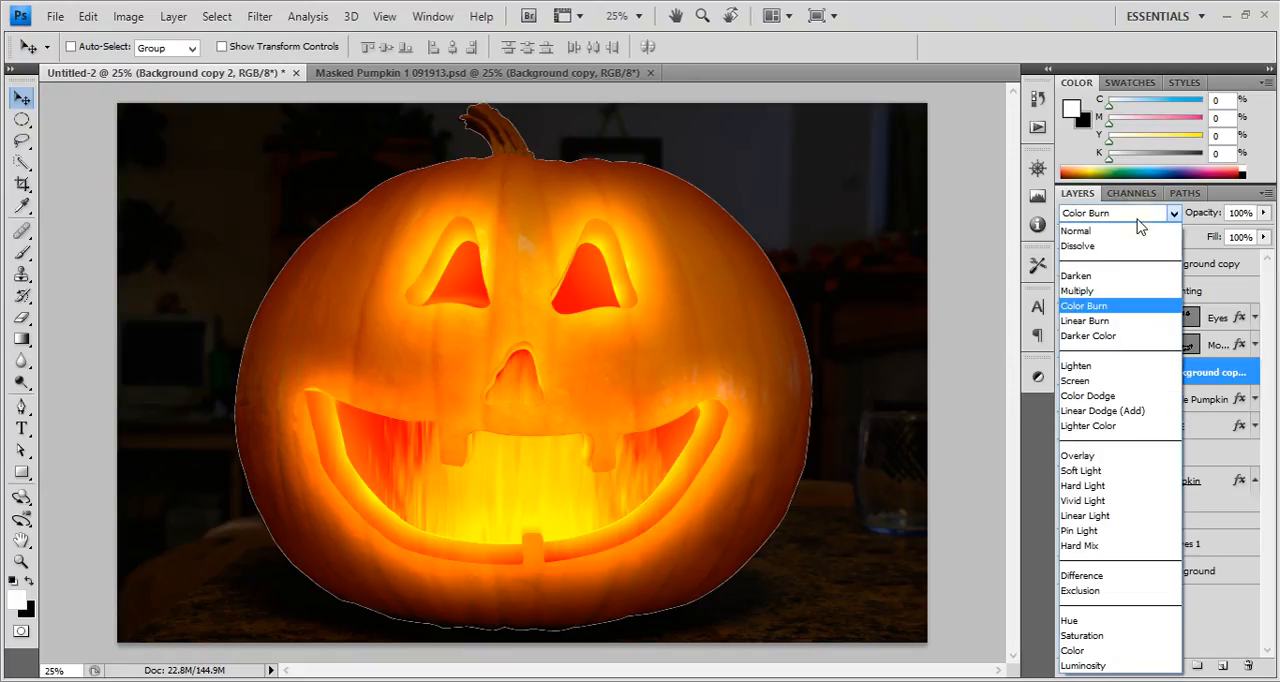
pyautogui.click(1082, 486)
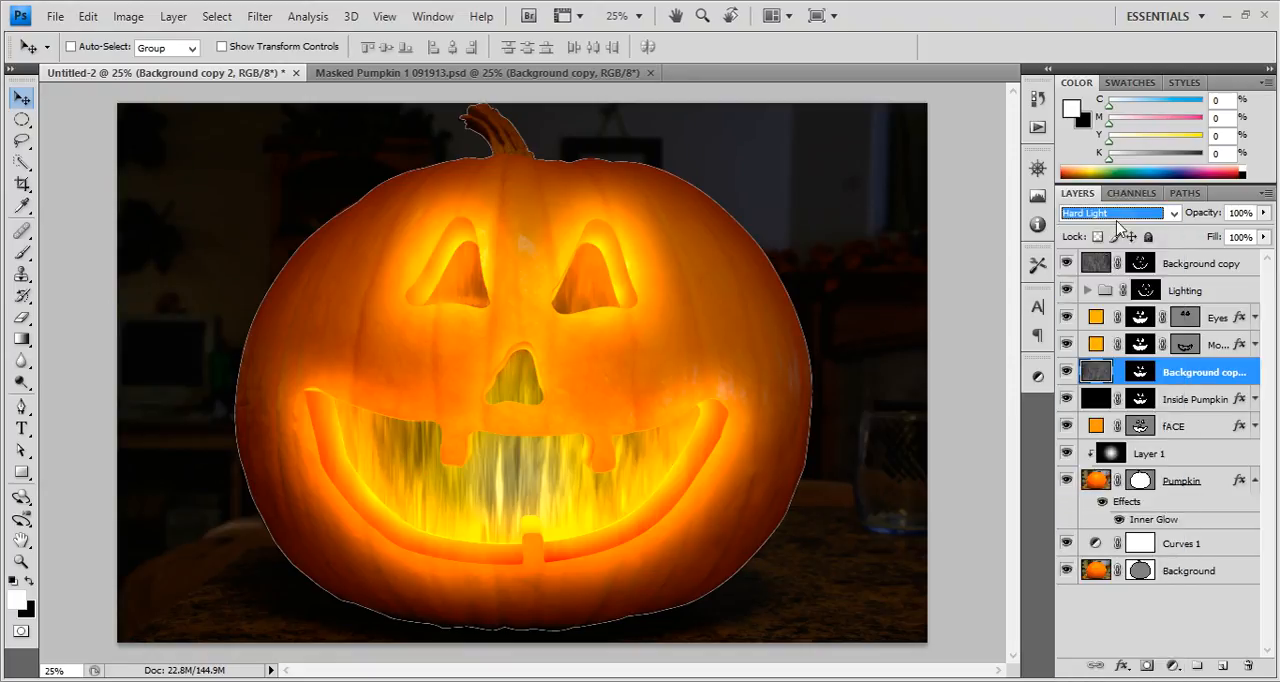
pyautogui.click(1110, 213)
pyautogui.click(1112, 516)
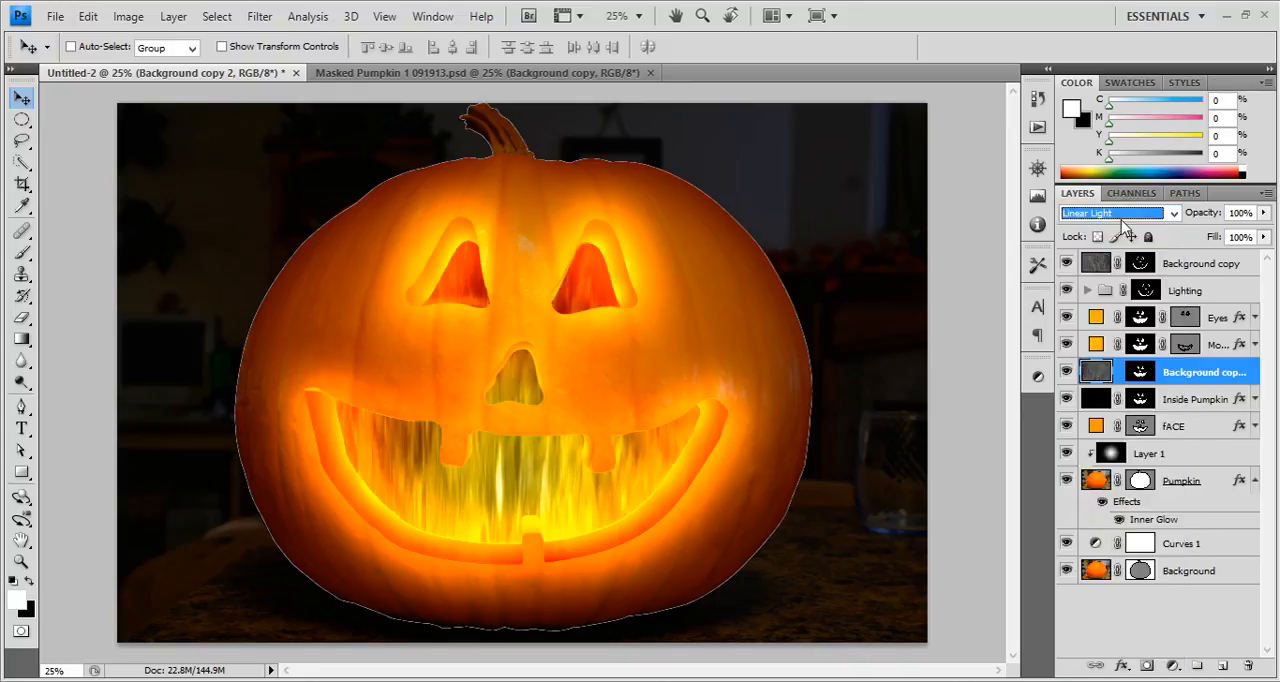
# Set Background copy 2 to the Vivid Light blend mode at 30% opacity.
pyautogui.click(1124, 216)
pyautogui.click(1088, 500)
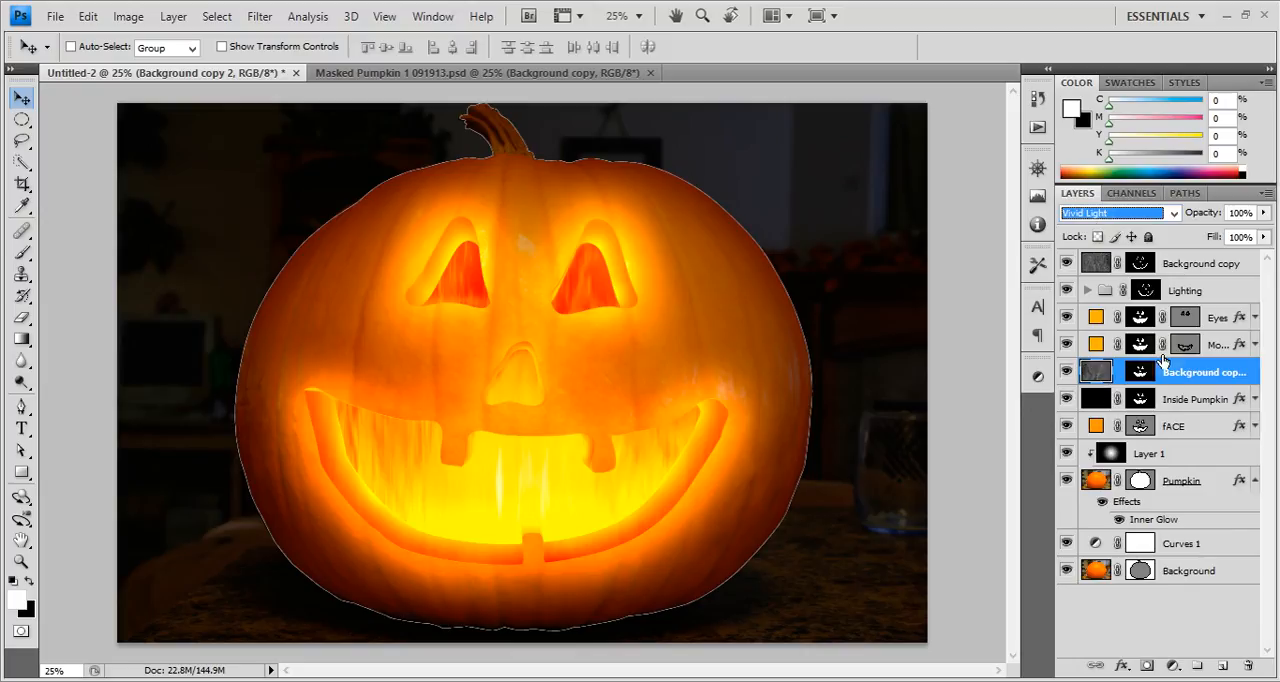
pyautogui.moveTo(1220, 225); pyautogui.dragTo(1145, 216)
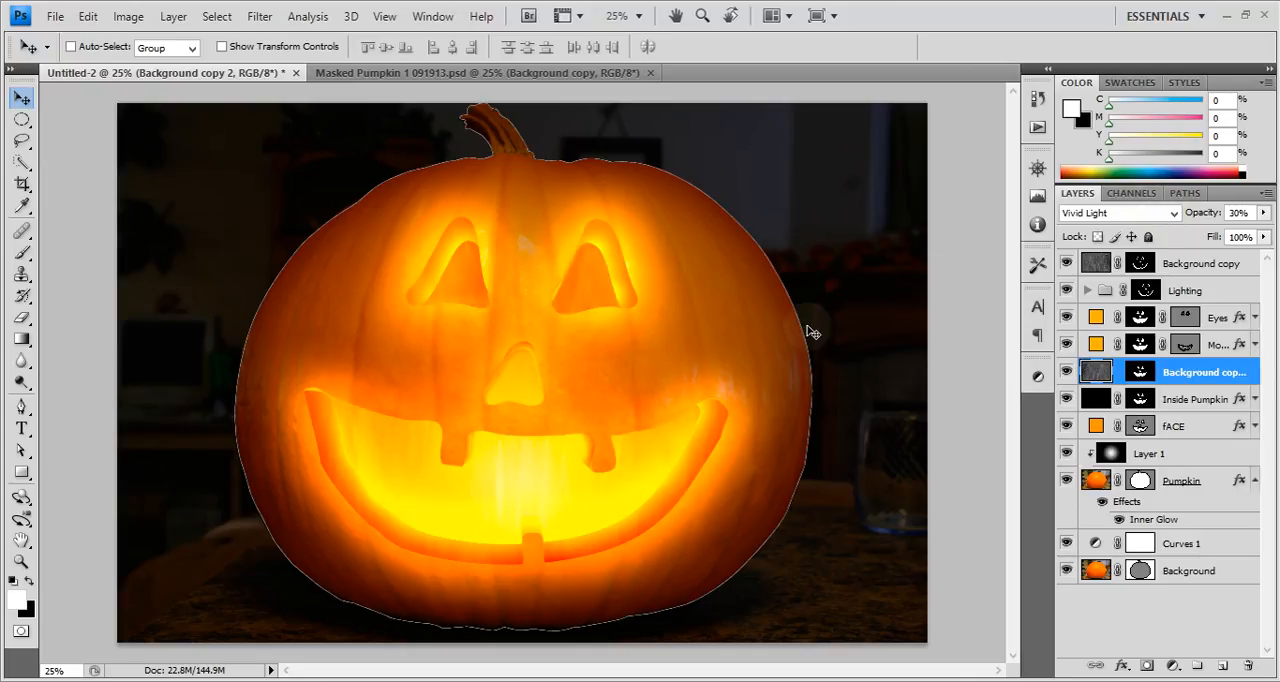
# Try shifting the Layer 1 gradient over the pumpkin, and undo the move.
pyautogui.click(1197, 429)
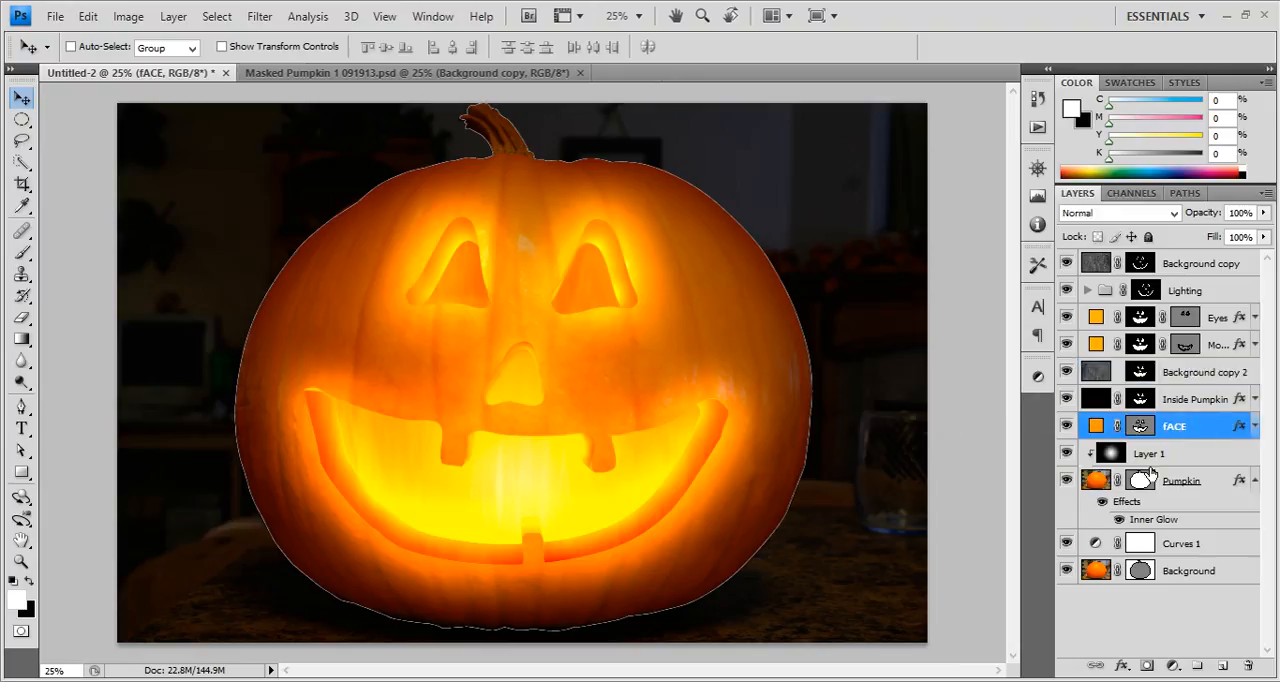
pyautogui.click(1200, 452)
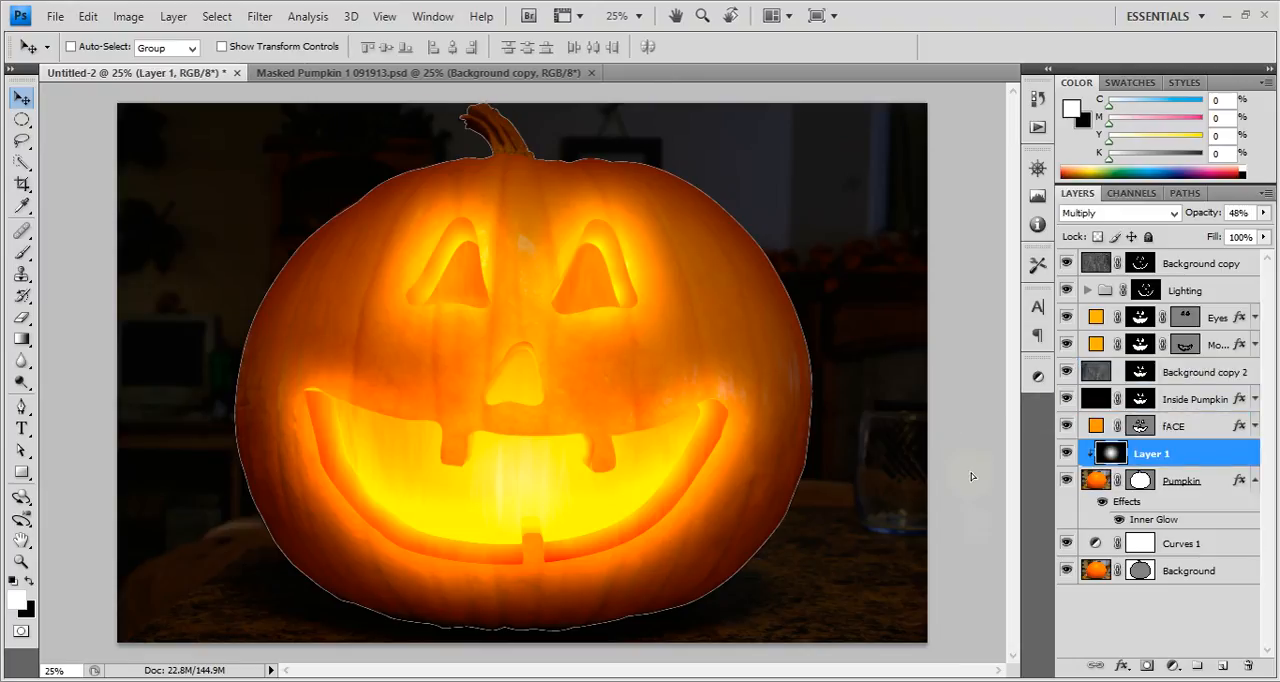
pyautogui.moveTo(972, 476); pyautogui.dragTo(1000, 488)
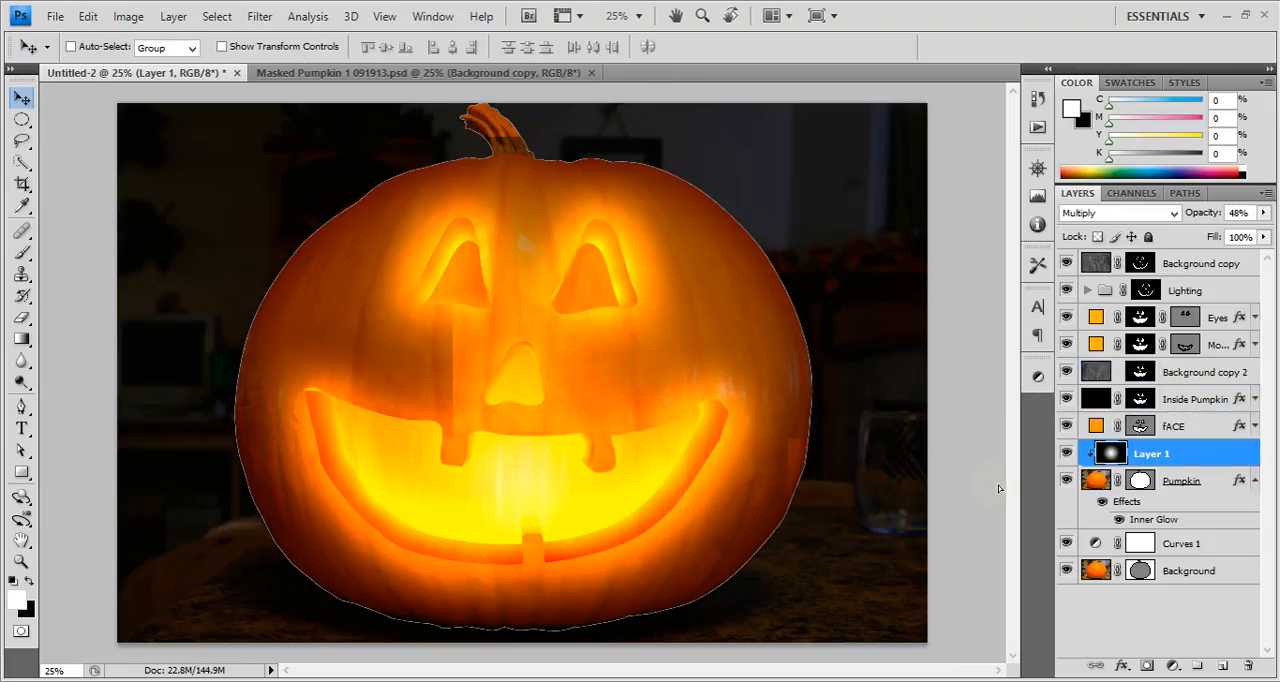
pyautogui.click(1066, 454)
pyautogui.click(1200, 481)
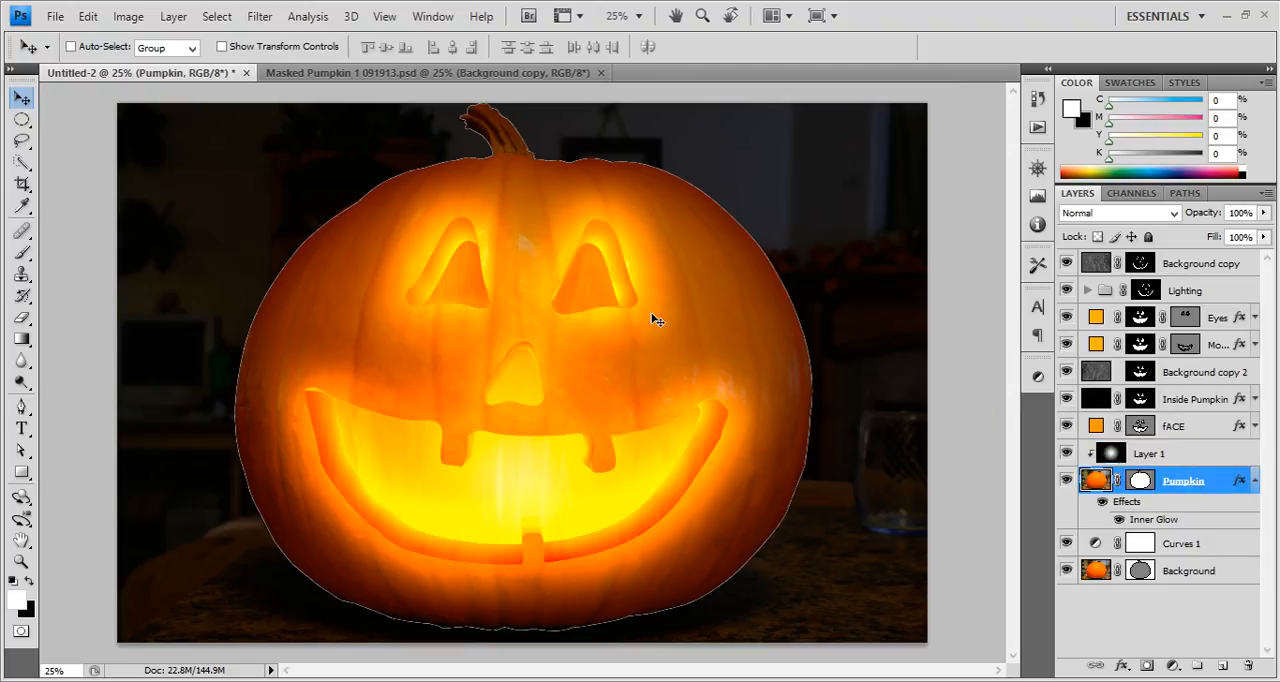
# Compare the image with the Masked Pumpkin 1 091913.psd document, and collapse the Pumpkin layer's effects list.
pyautogui.click(488, 80)
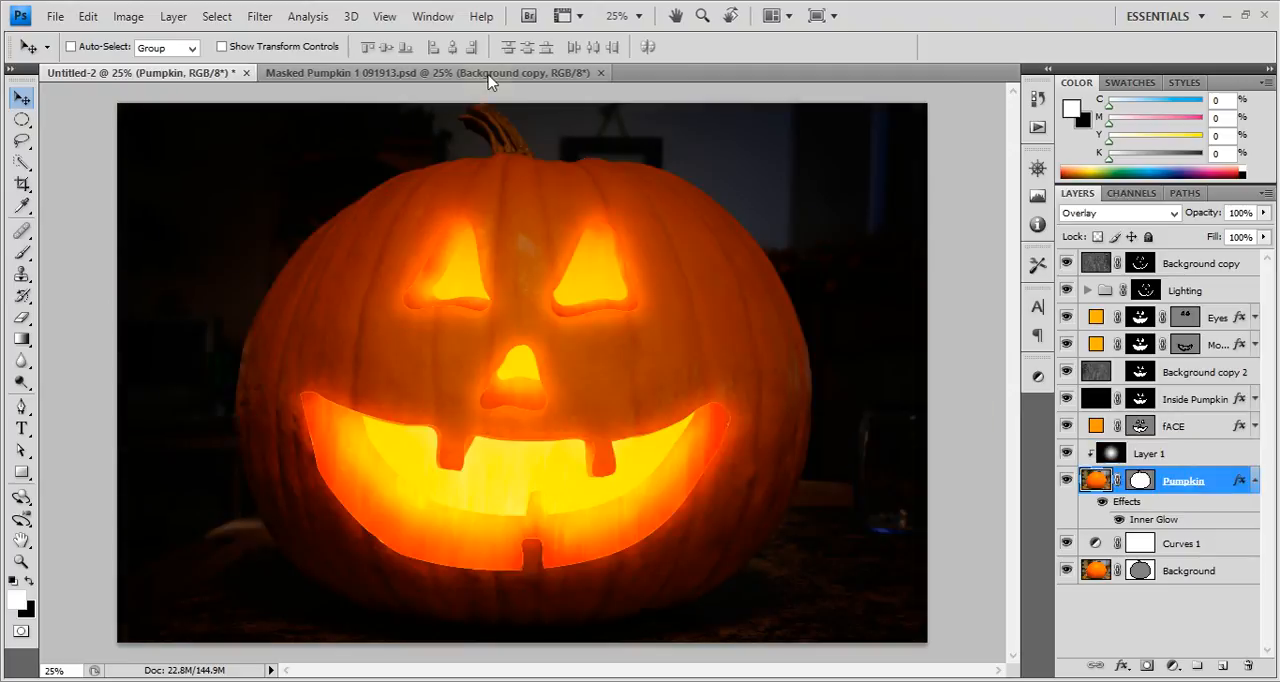
pyautogui.click(178, 76)
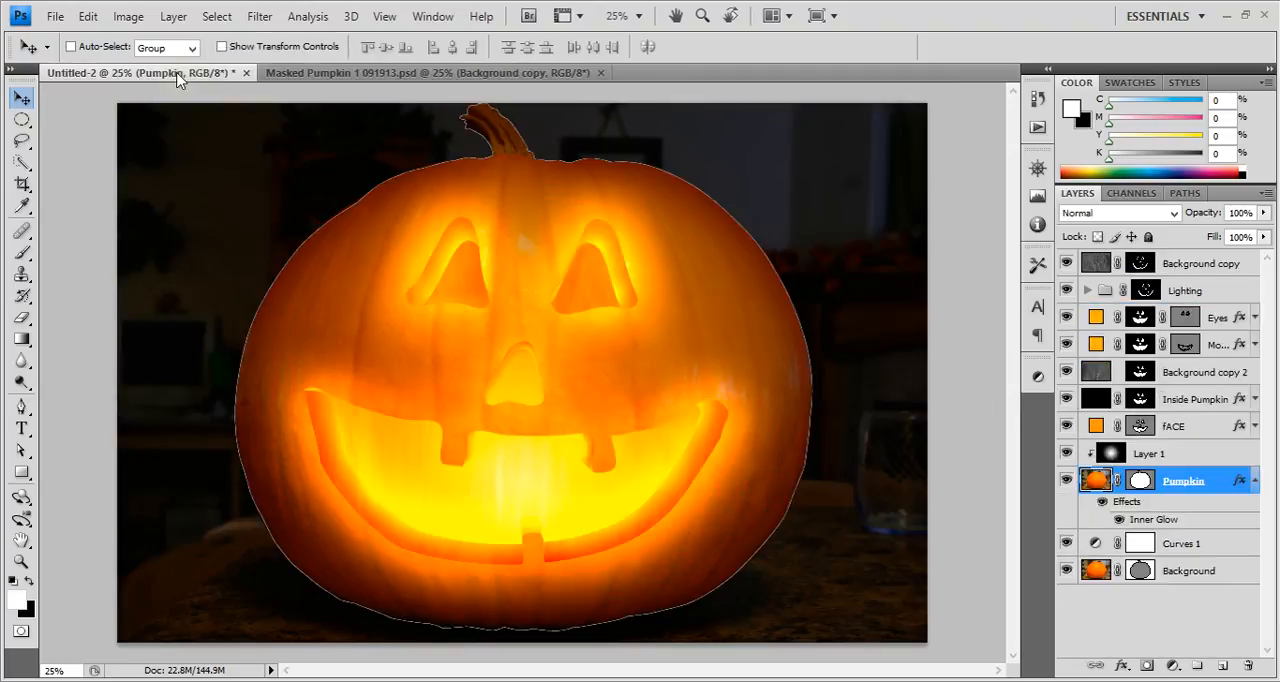
pyautogui.click(1256, 482)
pyautogui.click(1170, 455)
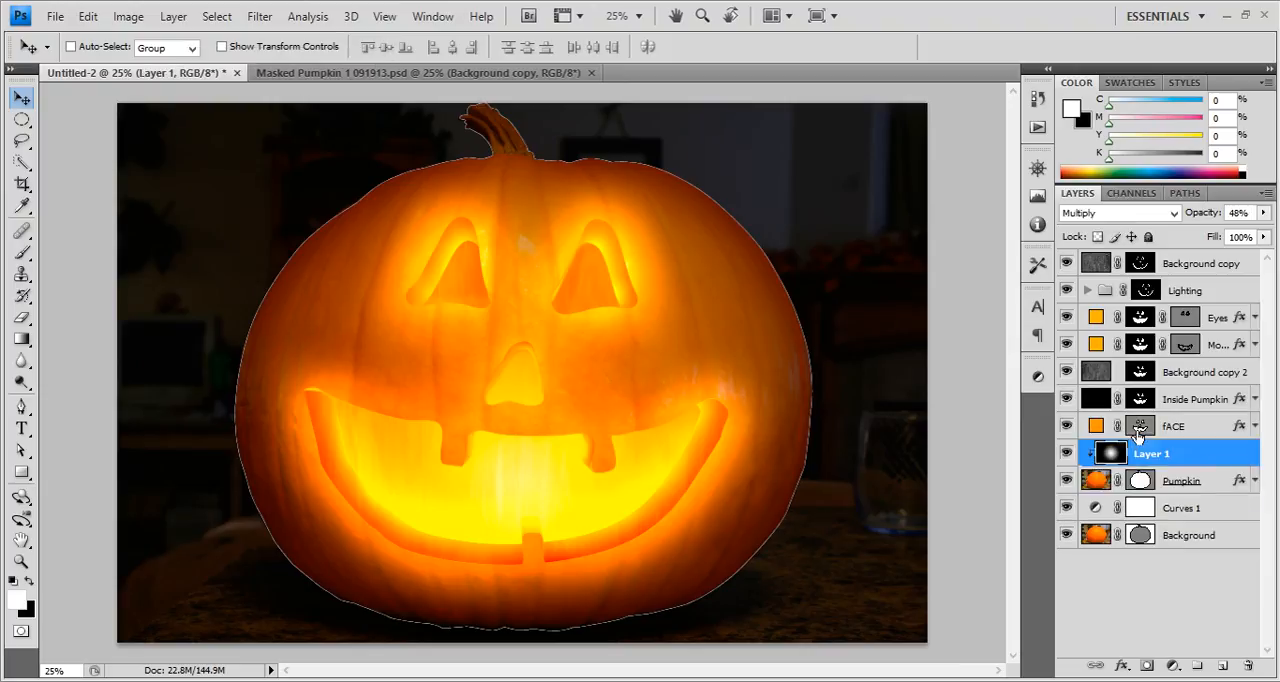
# Weaken the fACE layer's Outer Glow to 10% opacity and a size of 207 px.
pyautogui.click(1238, 428)
pyautogui.doubleClick(1240, 428)
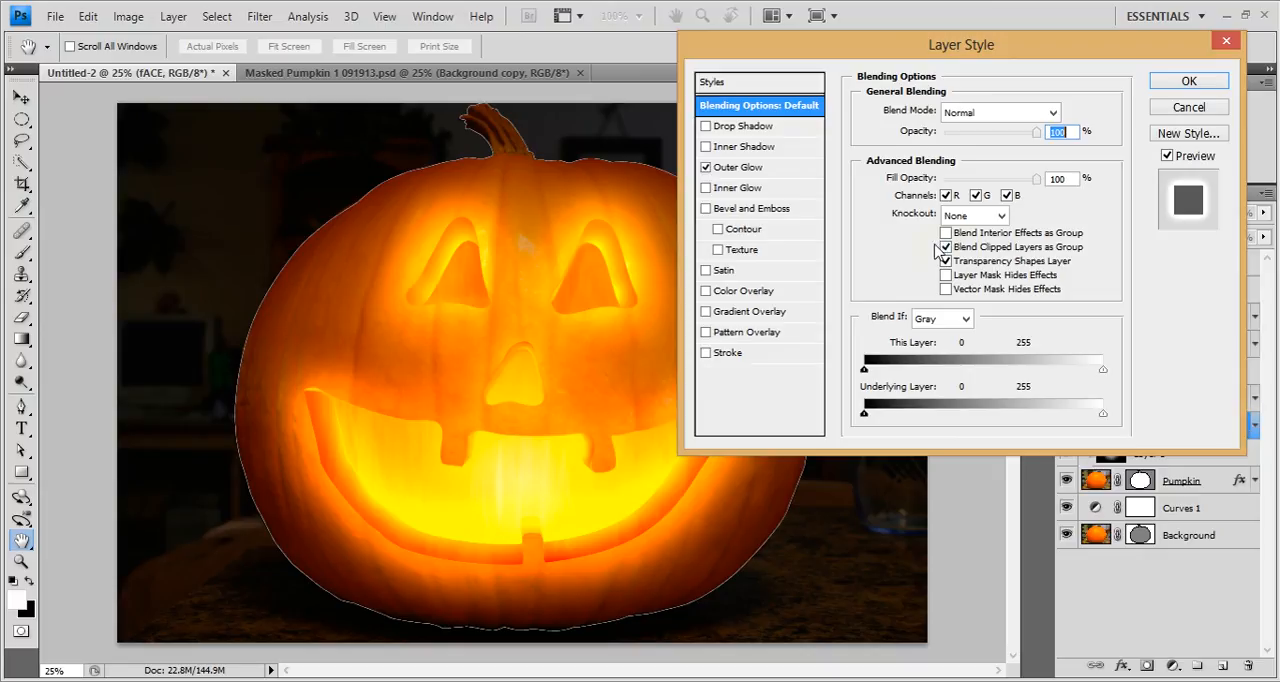
pyautogui.click(726, 169)
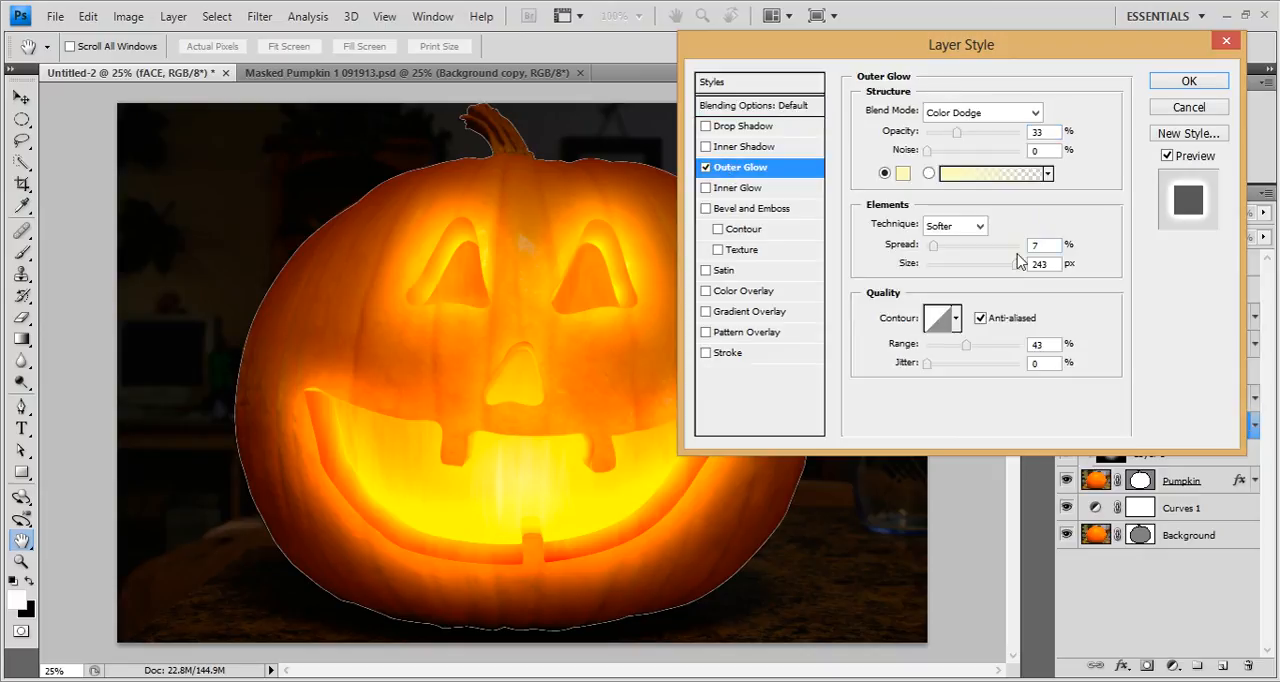
pyautogui.moveTo(957, 133); pyautogui.dragTo(936, 142)
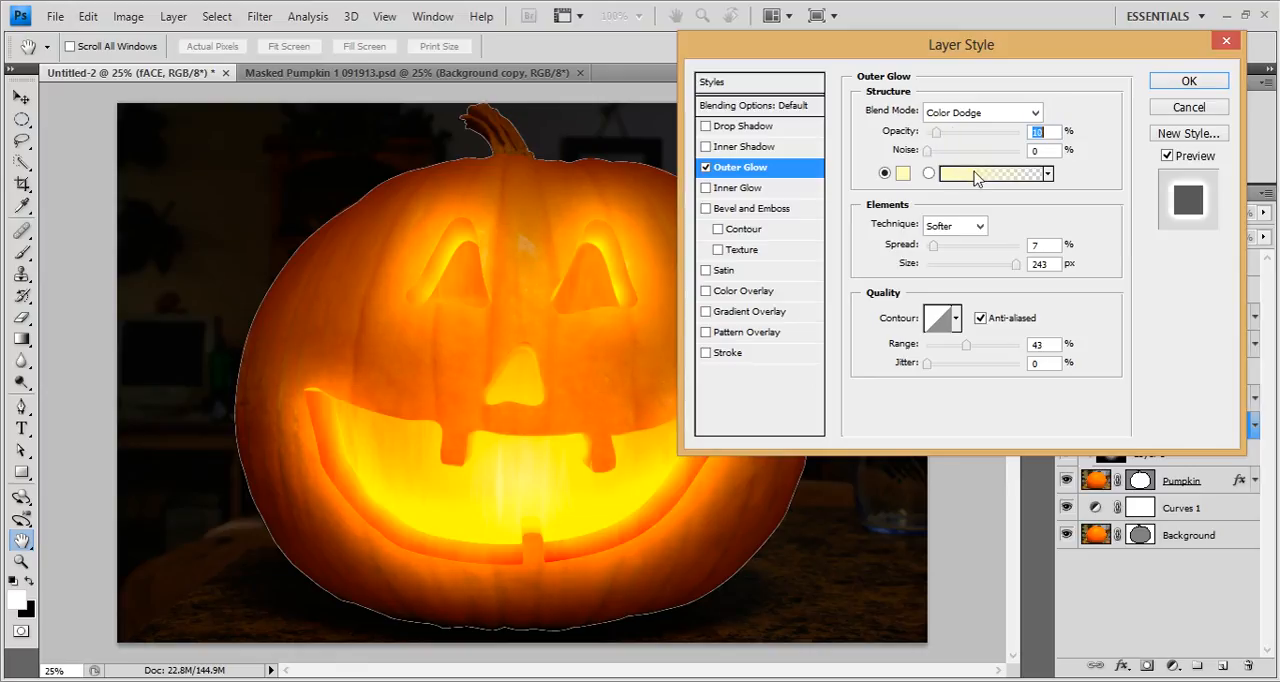
pyautogui.moveTo(1016, 264); pyautogui.dragTo(1006, 270)
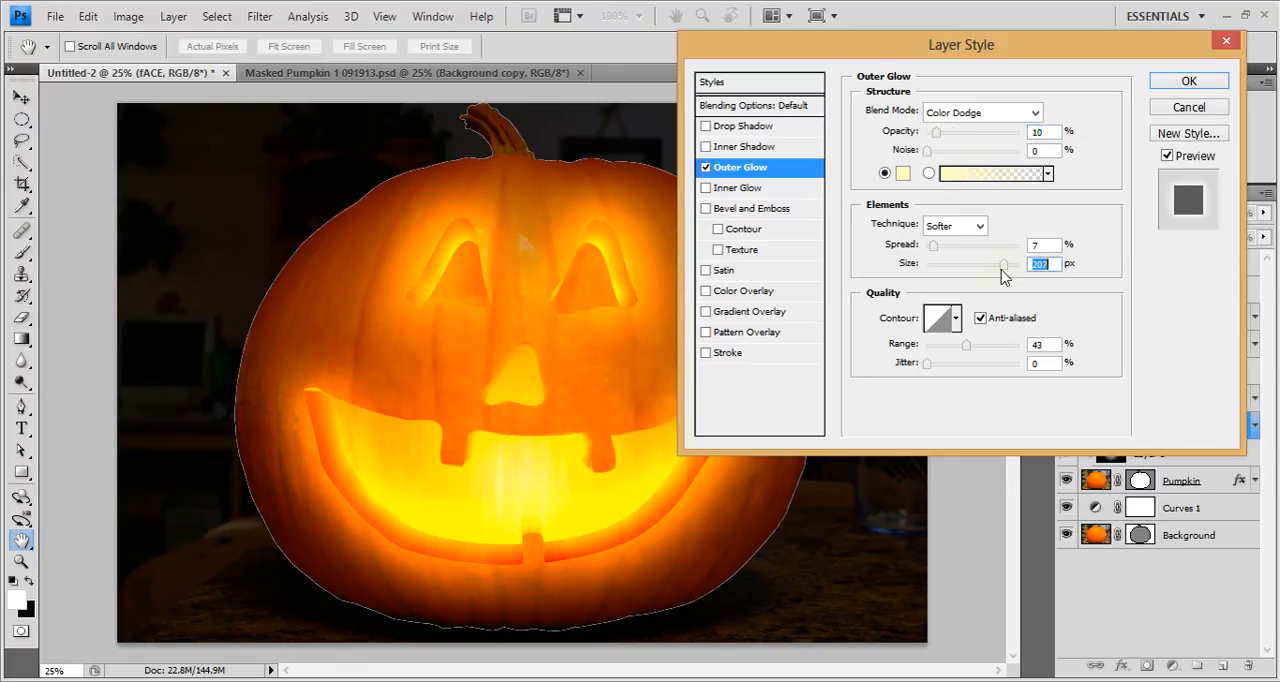
pyautogui.click(1208, 82)
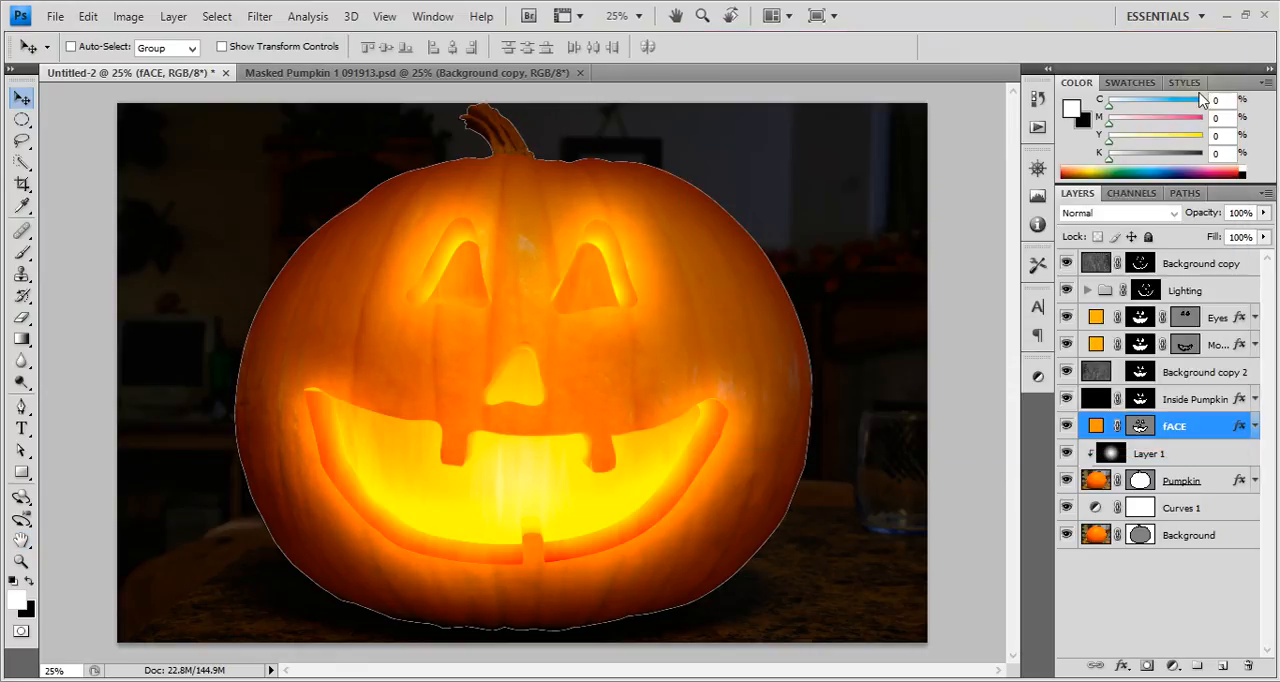
# Darken the background by lowering the Curves 1 curve, with its white end at output 69.
pyautogui.click(1200, 540)
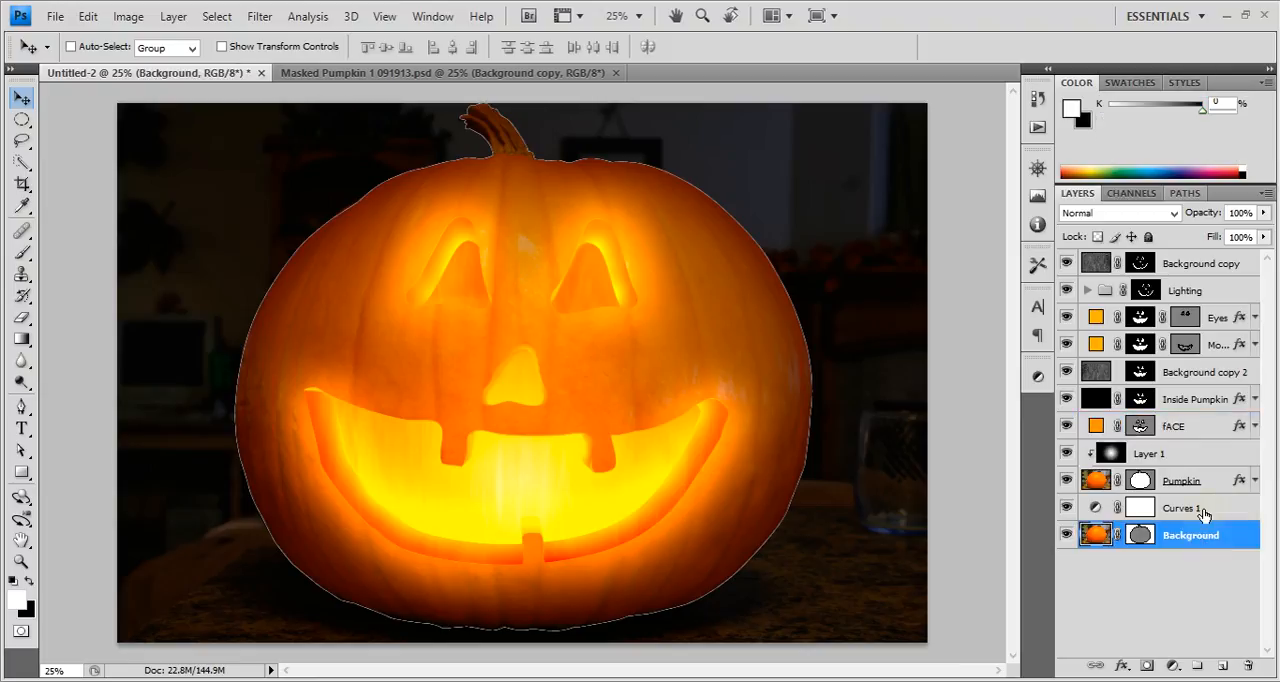
pyautogui.doubleClick(1190, 509)
pyautogui.doubleClick(1095, 508)
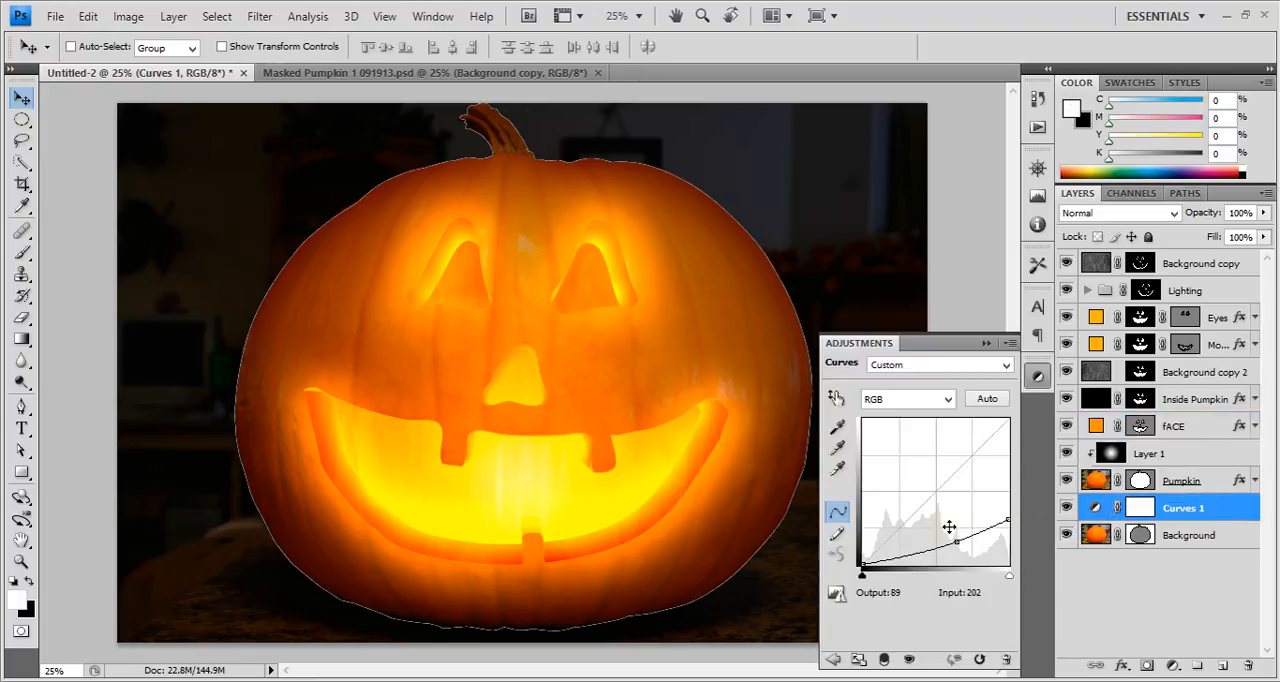
pyautogui.moveTo(966, 537); pyautogui.dragTo(1009, 525)
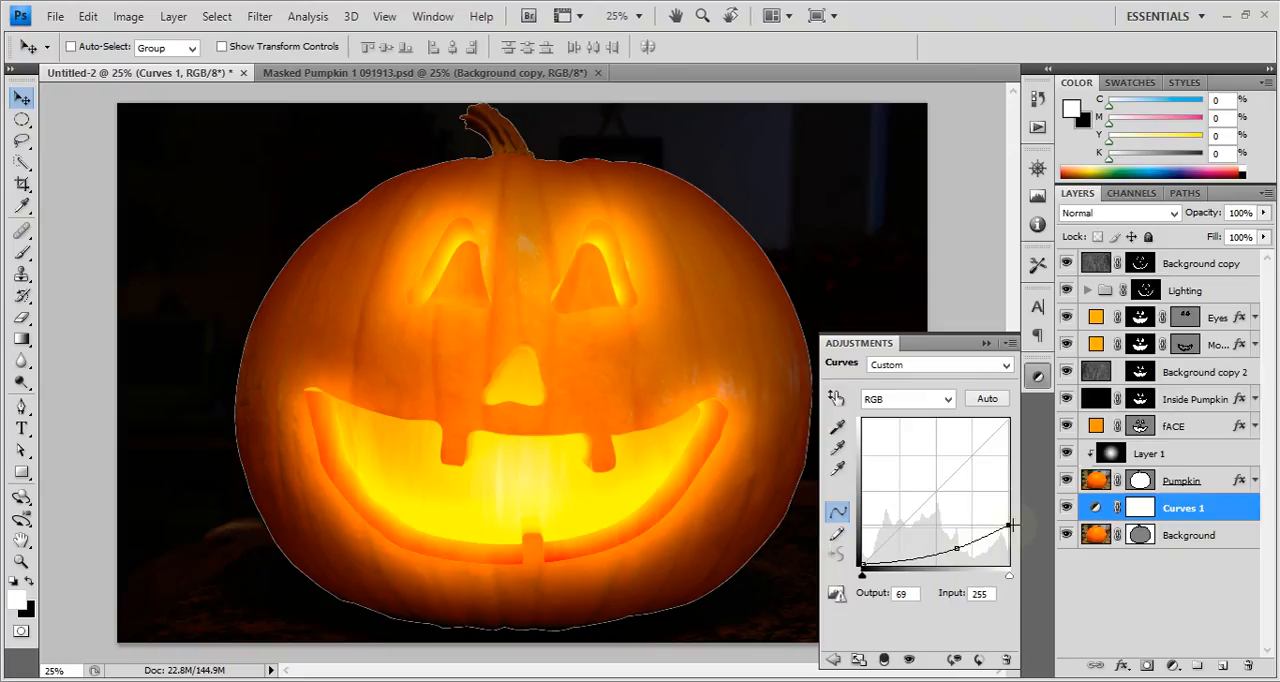
# Compare the background with the Curves 1 darkening switched off and on, leaving it on.
pyautogui.click(1234, 536)
pyautogui.click(1038, 376)
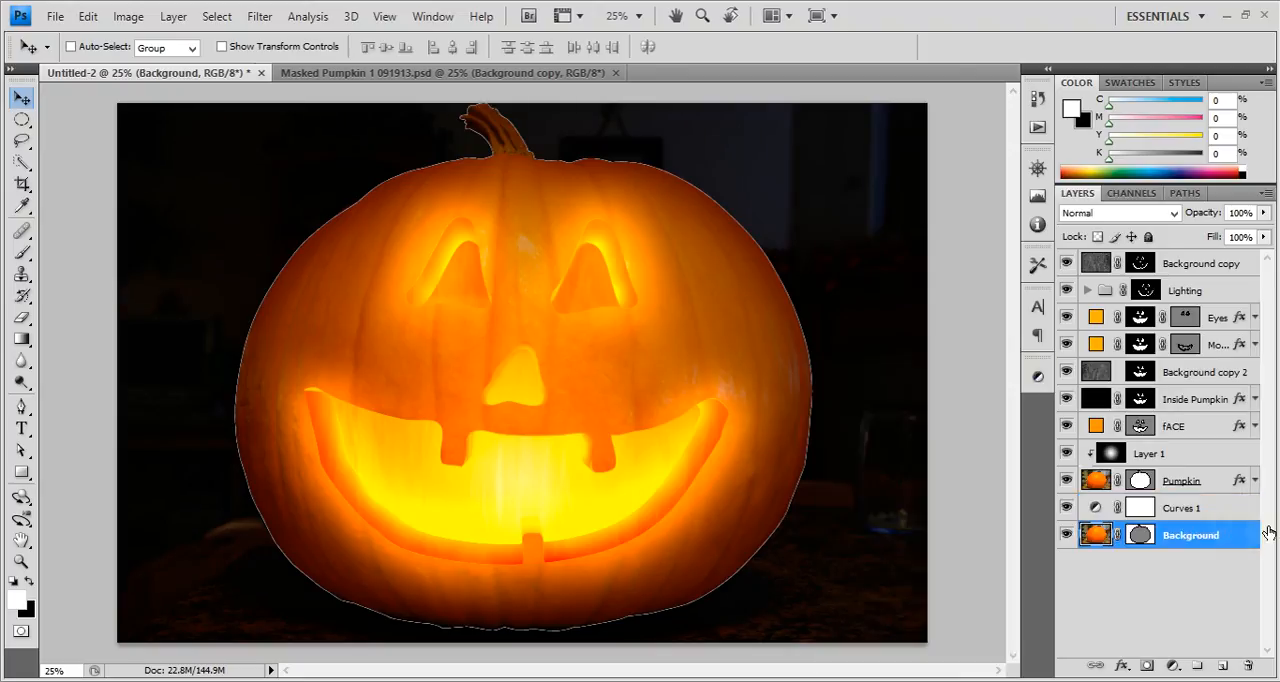
pyautogui.click(1228, 515)
pyautogui.click(1065, 508)
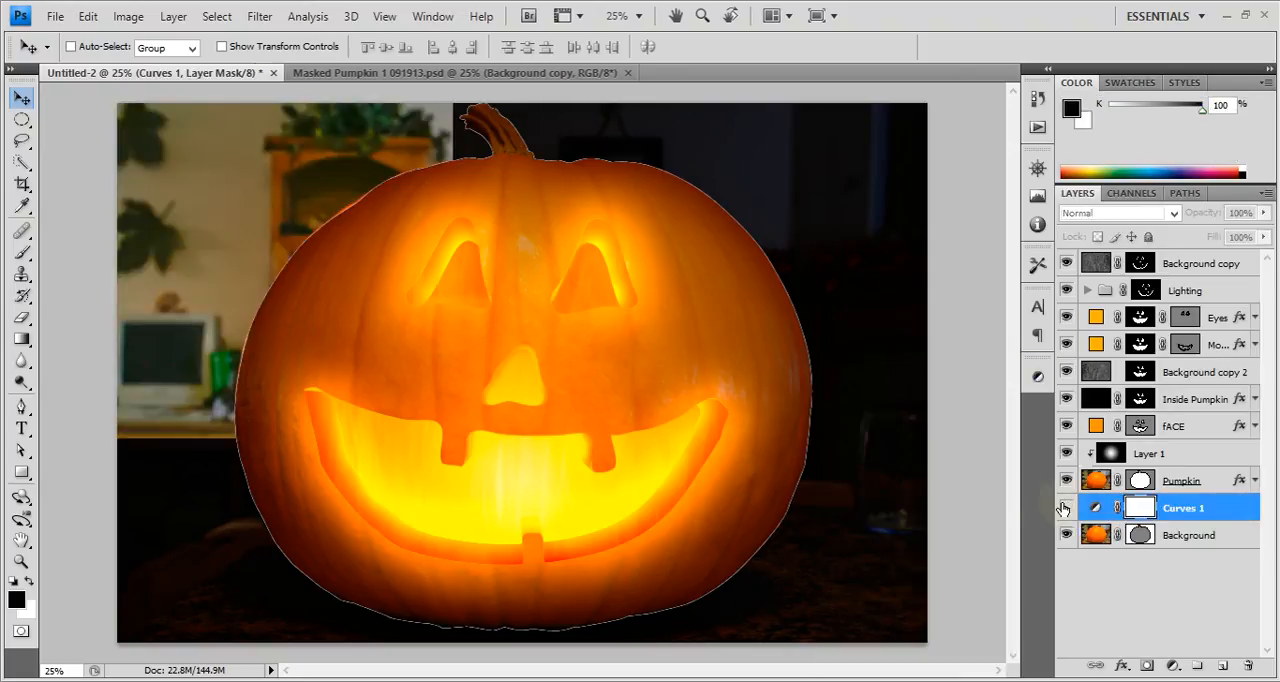
pyautogui.click(1065, 508)
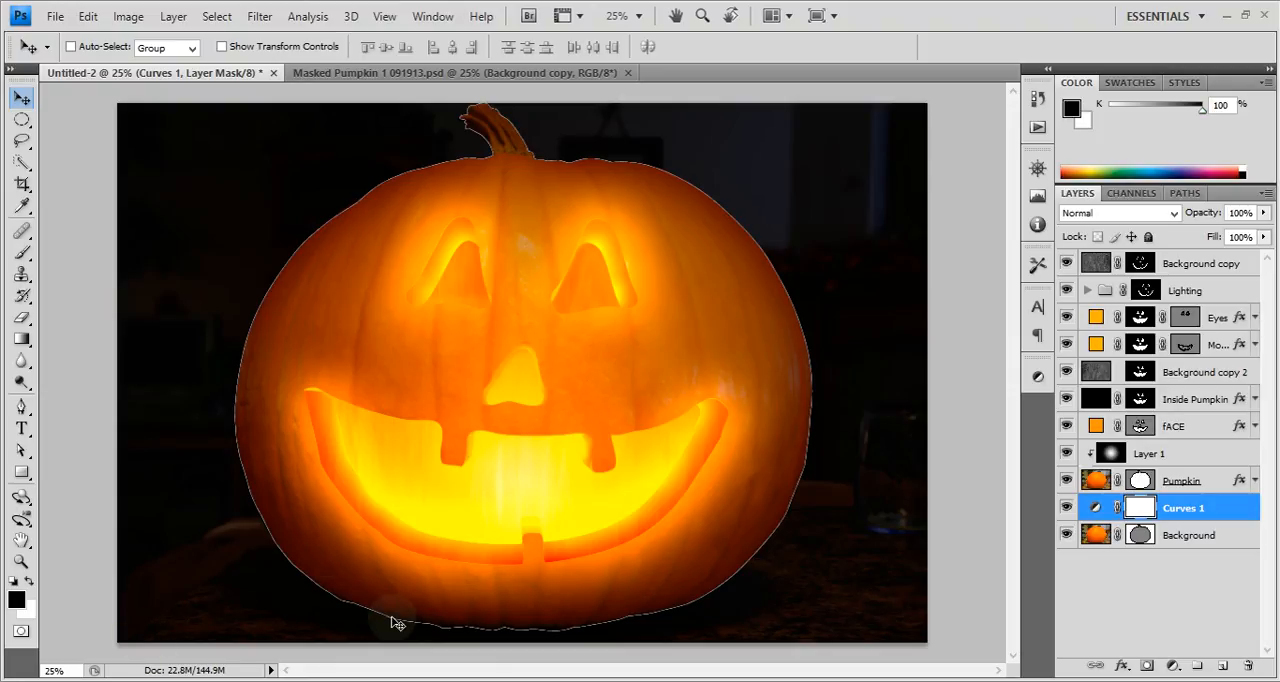
# Add a new layer above Curves 1 and sample the bright orange at the mouth's corner as the brush colour.
pyautogui.click(1224, 665)
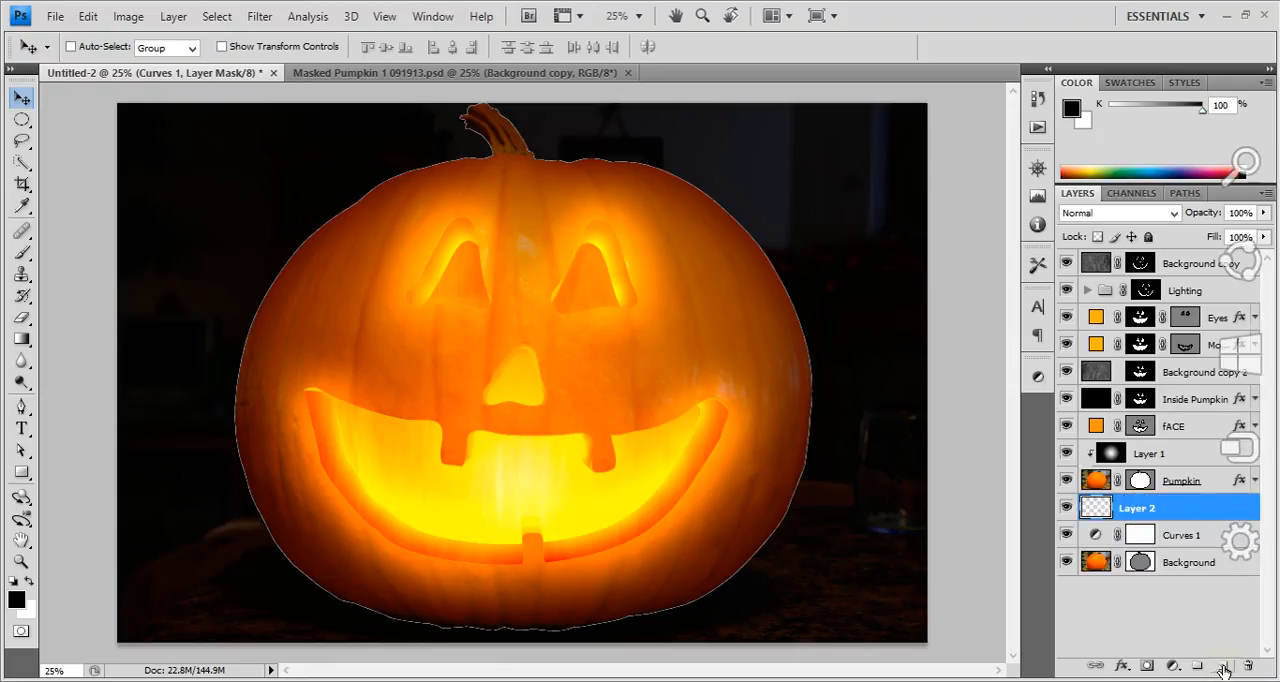
pyautogui.press('b')
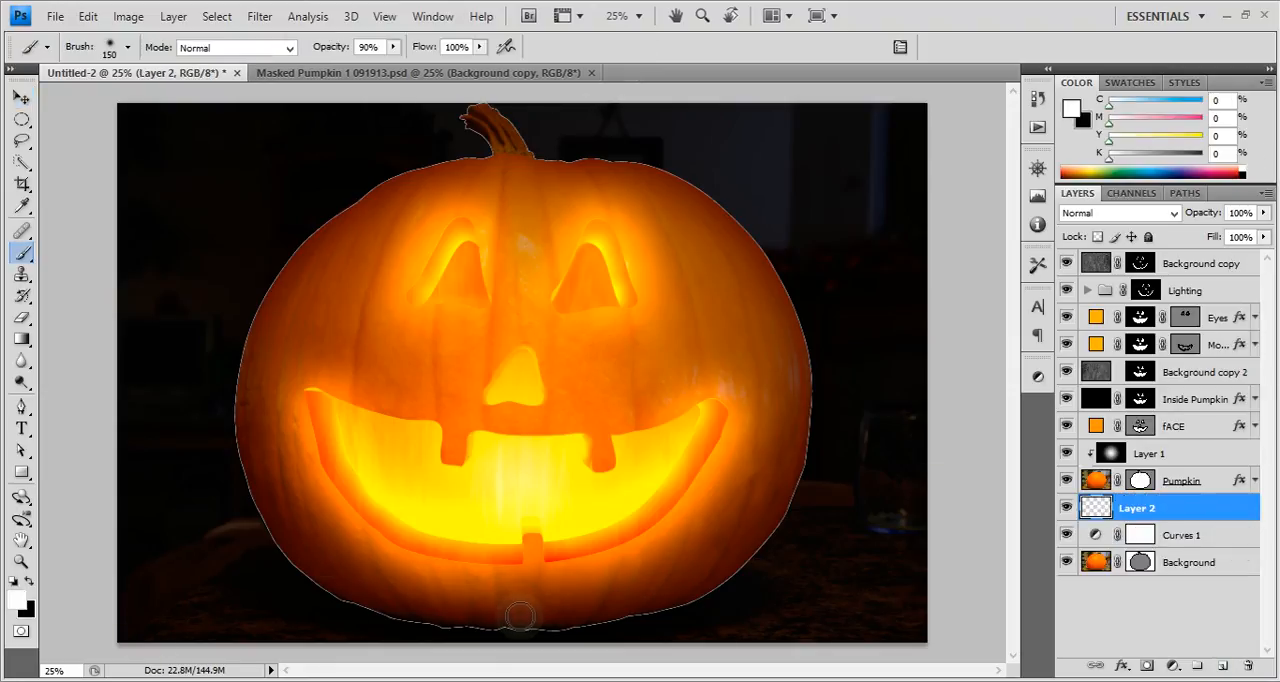
pyautogui.keyDown('alt'); pyautogui.click(672, 341); pyautogui.keyUp('alt')
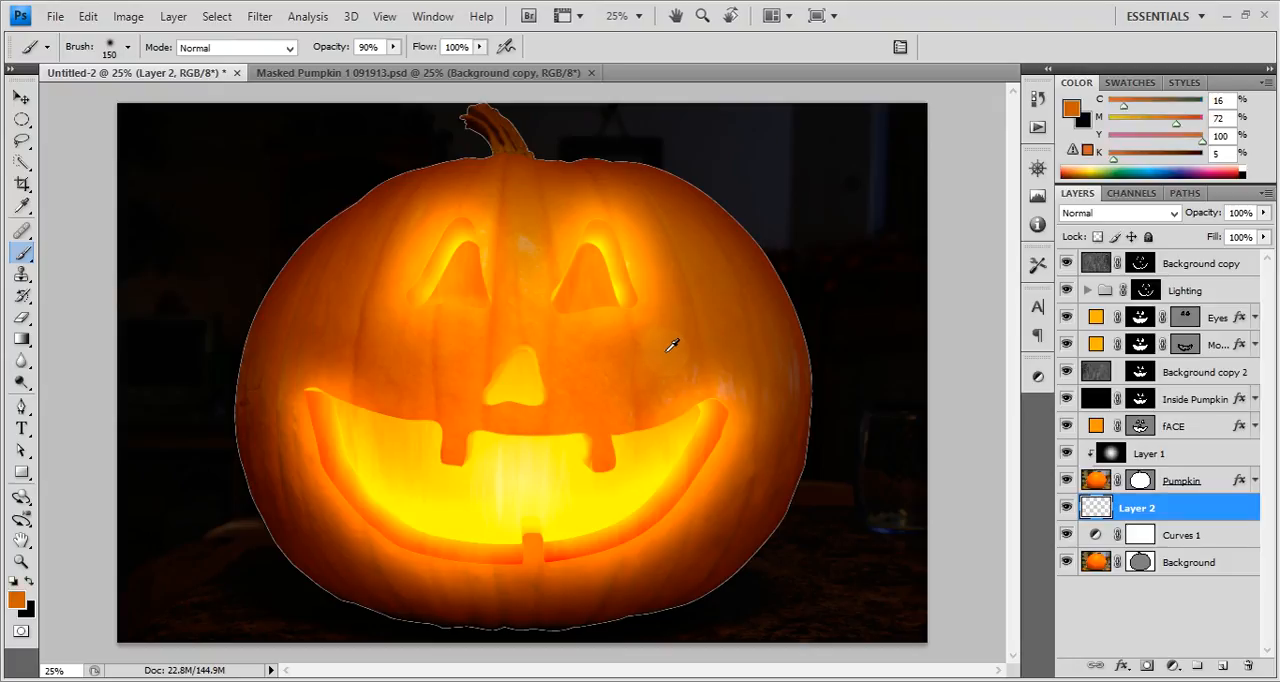
pyautogui.keyDown('alt'); pyautogui.click(718, 420); pyautogui.keyUp('alt')
pyautogui.keyDown('alt'); pyautogui.click(717, 408); pyautogui.keyUp('alt')
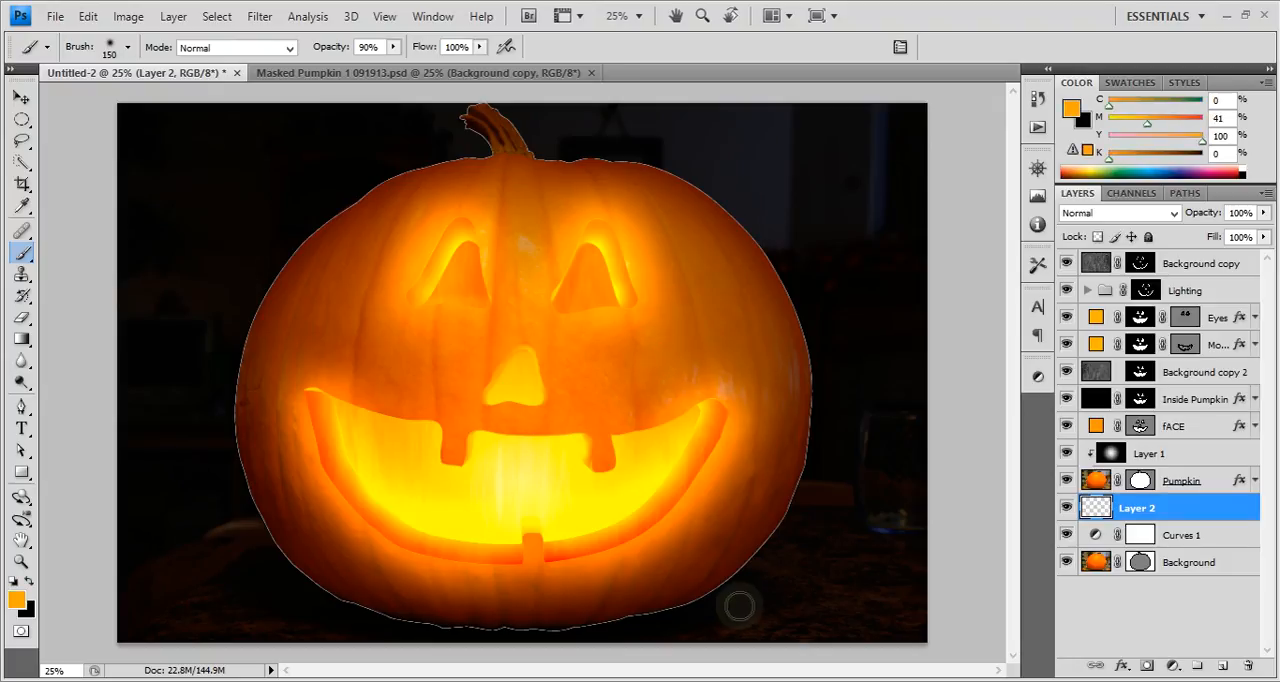
# Paint an orange glow across the table beneath the pumpkin on Layer 2, using the 150 px brush at 90% opacity.
pyautogui.hotkey('ctrl', '-')
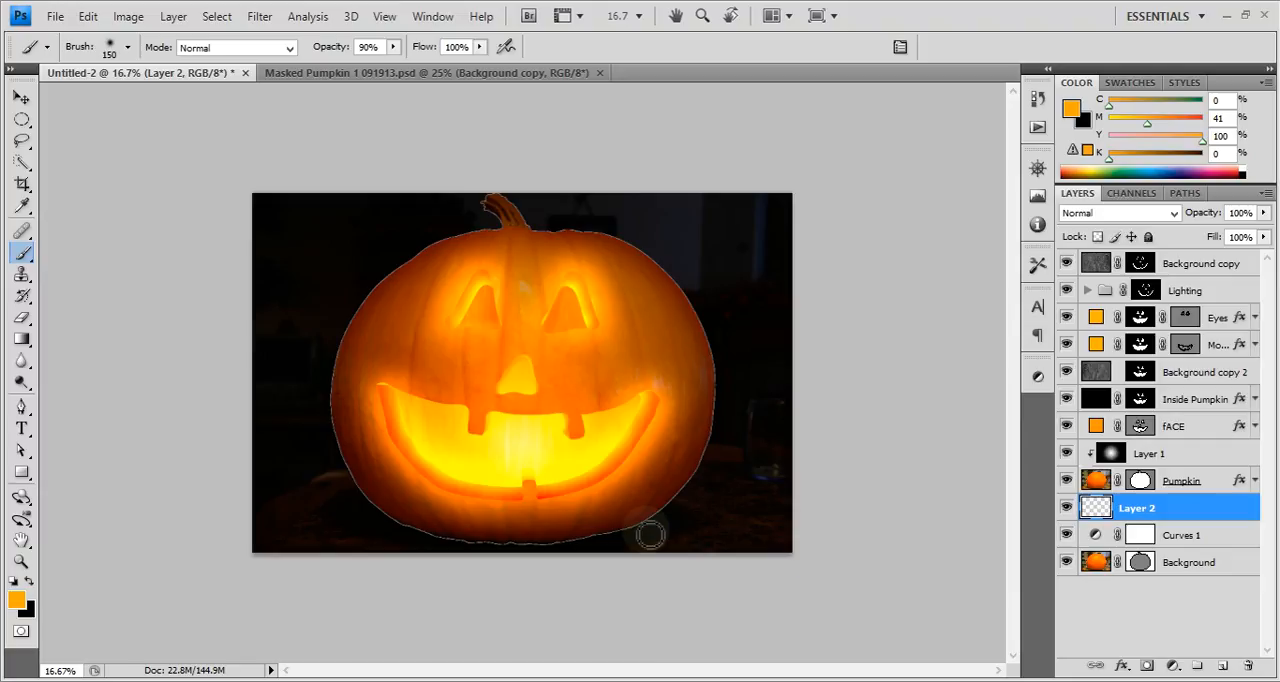
pyautogui.moveTo(640, 529); pyautogui.dragTo(886, 577)
pyautogui.moveTo(683, 549)
pyautogui.mouseDown()
pyautogui.moveTo(655, 535)
pyautogui.moveTo(485, 544)
pyautogui.moveTo(396, 528)
pyautogui.moveTo(209, 583)
pyautogui.mouseUp()
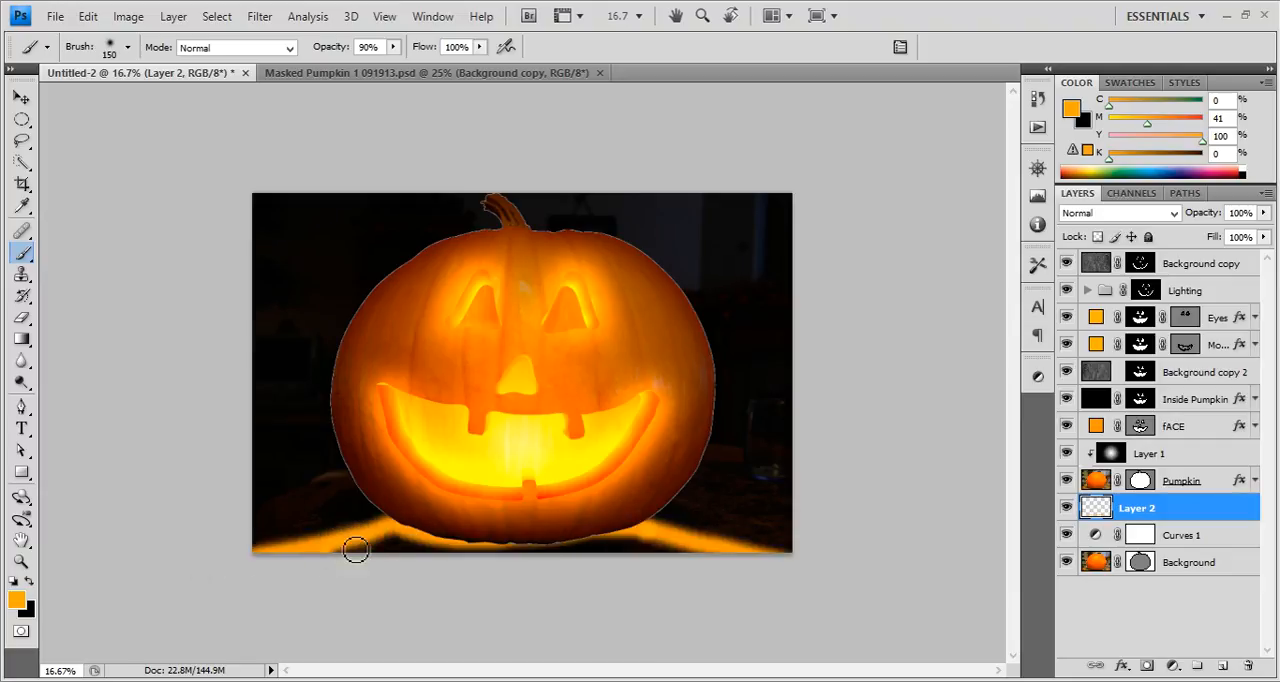
pyautogui.moveTo(362, 555)
pyautogui.mouseDown()
pyautogui.moveTo(621, 560)
pyautogui.moveTo(646, 553)
pyautogui.moveTo(605, 545)
pyautogui.moveTo(655, 544)
pyautogui.moveTo(707, 559)
pyautogui.moveTo(619, 557)
pyautogui.moveTo(582, 526)
pyautogui.moveTo(495, 561)
pyautogui.moveTo(614, 541)
pyautogui.moveTo(283, 570)
pyautogui.moveTo(644, 557)
pyautogui.moveTo(697, 540)
pyautogui.mouseUp()
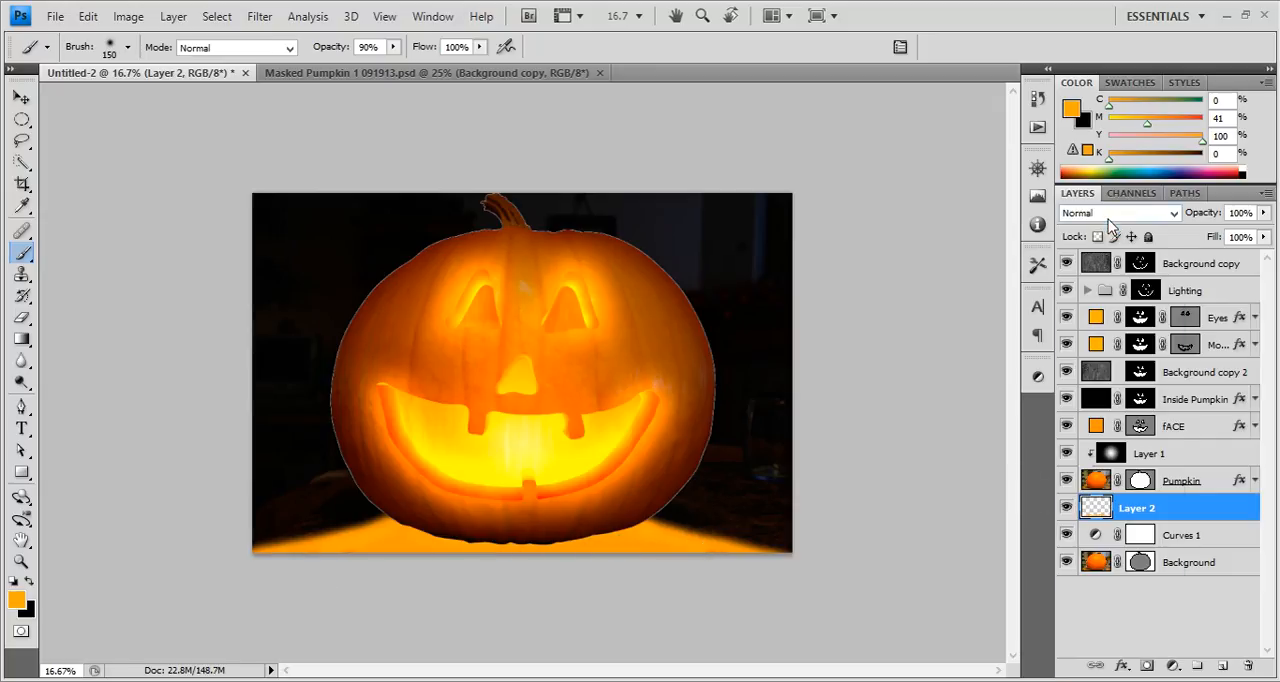
# Try the Color Dodge, Linear Dodge (Add), Overlay and Soft Light blend modes on Layer 2.
pyautogui.click(1110, 215)
pyautogui.click(1100, 378)
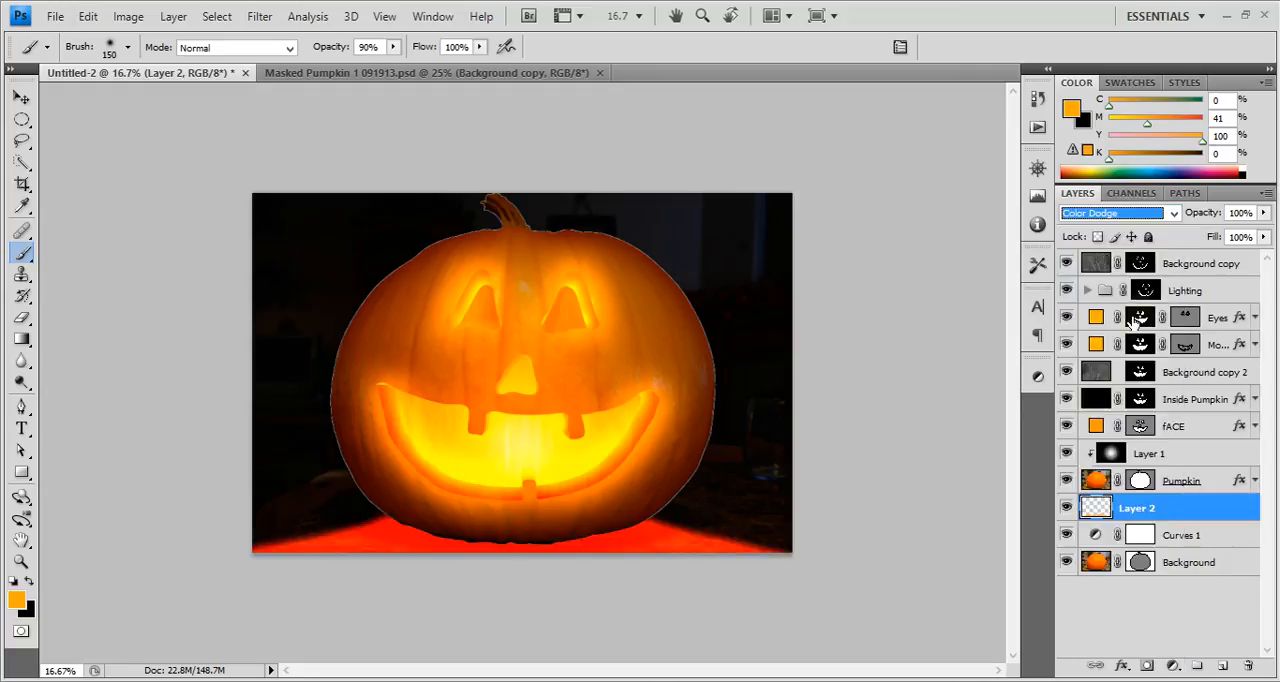
pyautogui.click(1115, 213)
pyautogui.click(1112, 410)
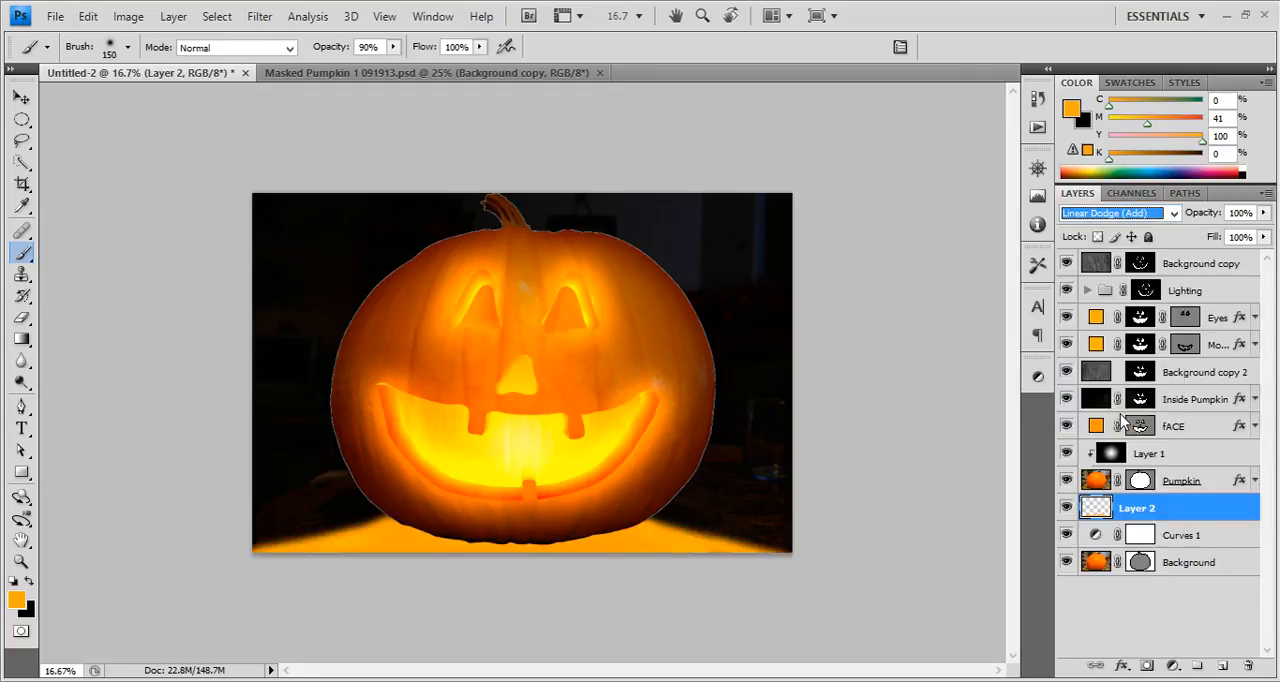
pyautogui.click(1115, 214)
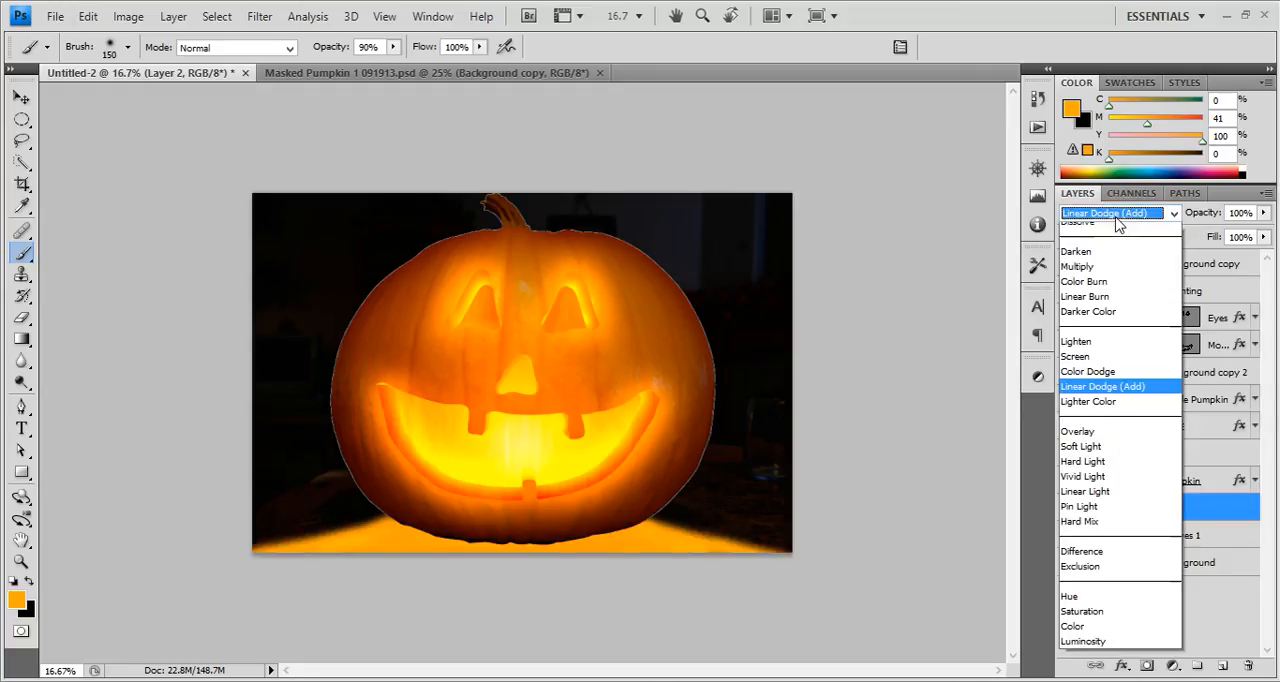
pyautogui.click(1108, 456)
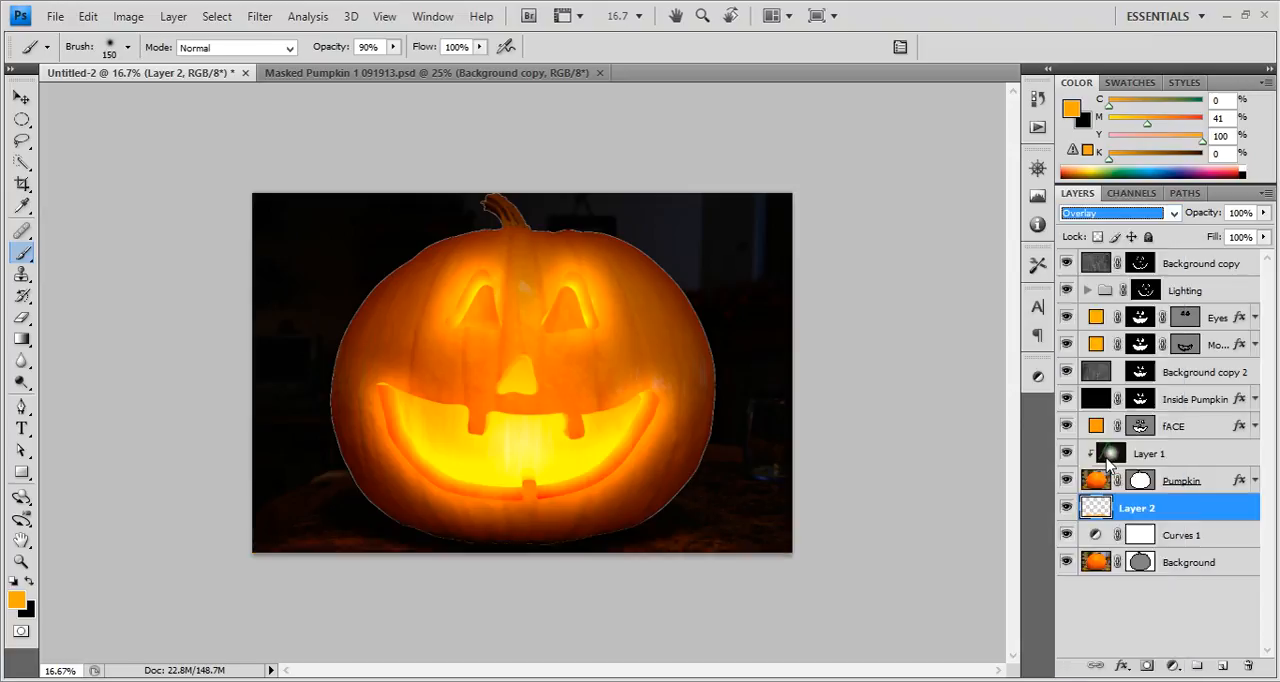
pyautogui.click(1100, 216)
pyautogui.click(1108, 472)
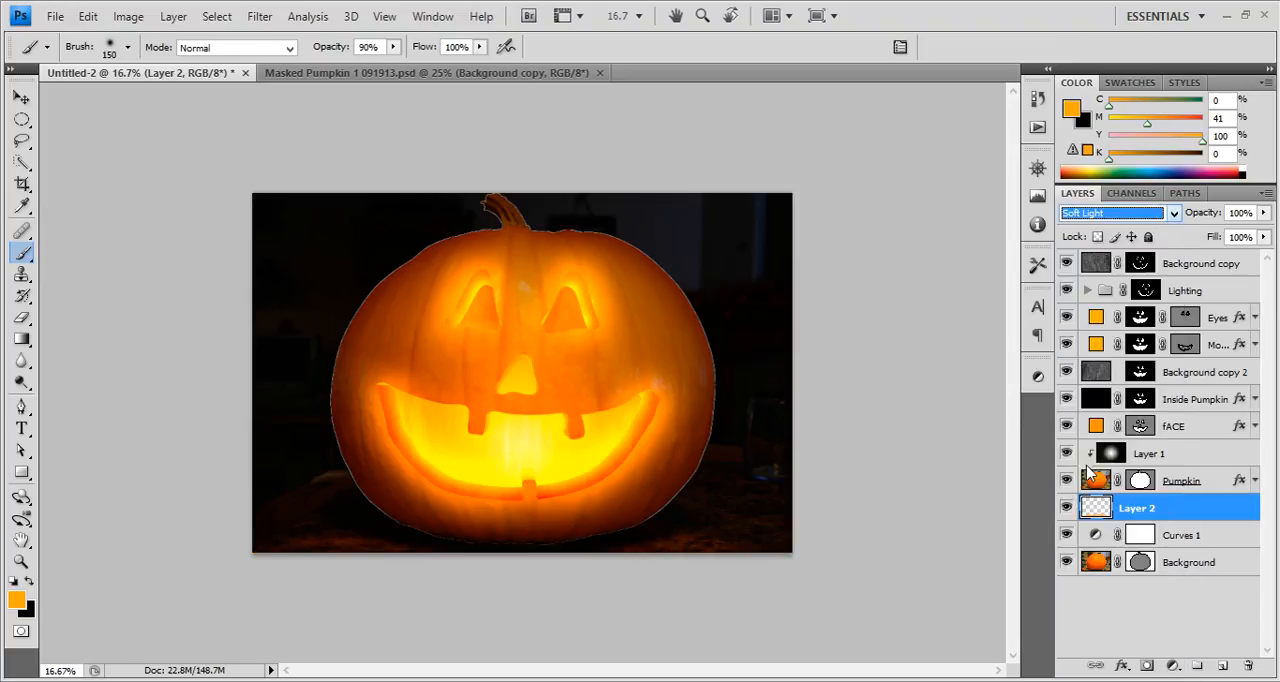
# Try the Screen, Color Dodge and Linear Dodge (Add) blend modes on Layer 2.
pyautogui.click(1104, 214)
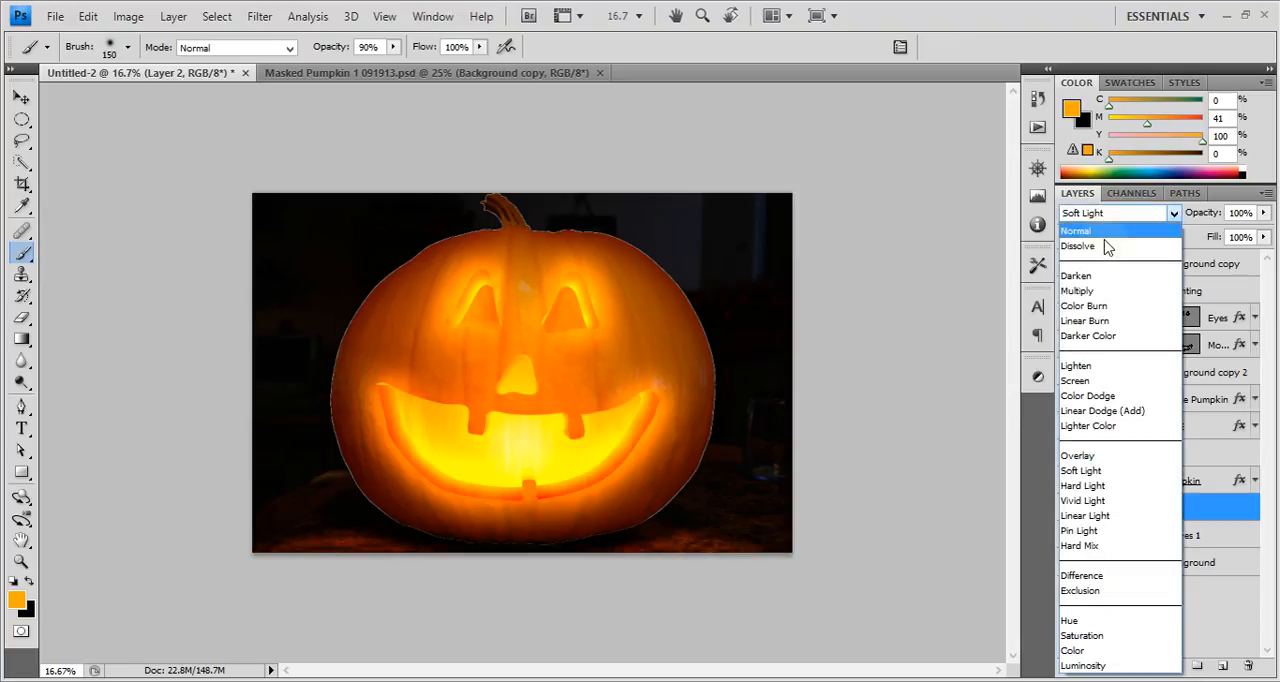
pyautogui.click(1105, 383)
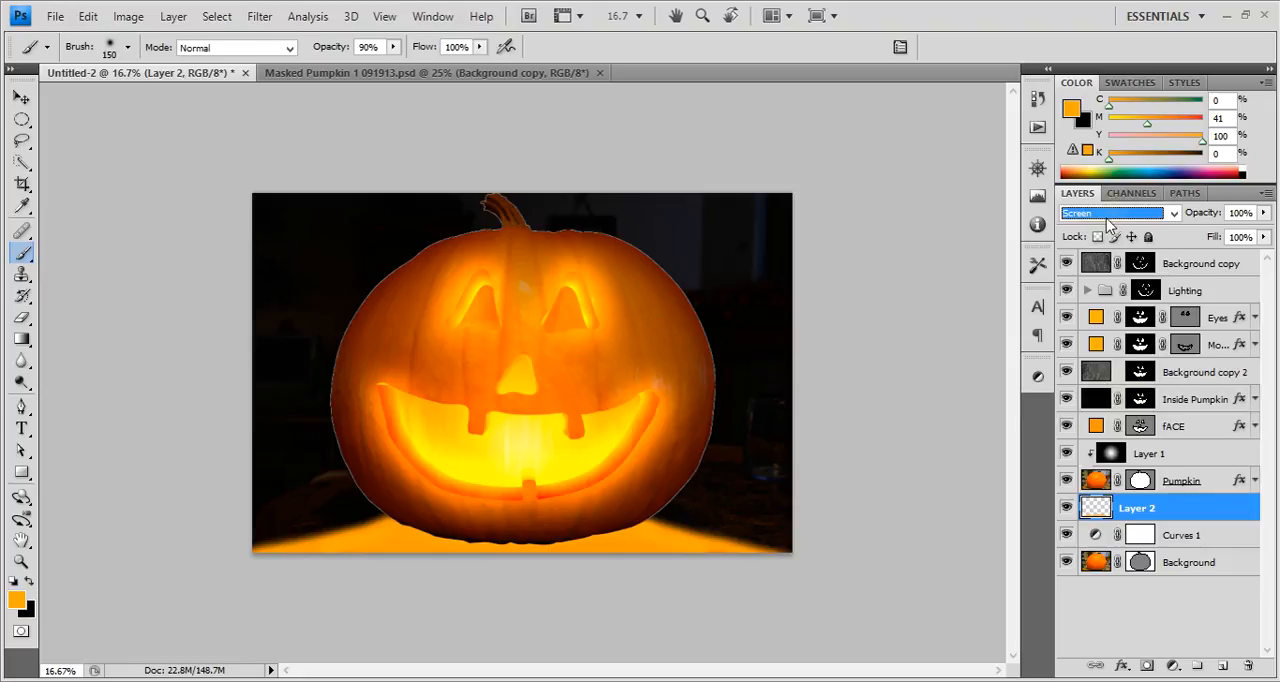
pyautogui.click(1110, 214)
pyautogui.click(1088, 396)
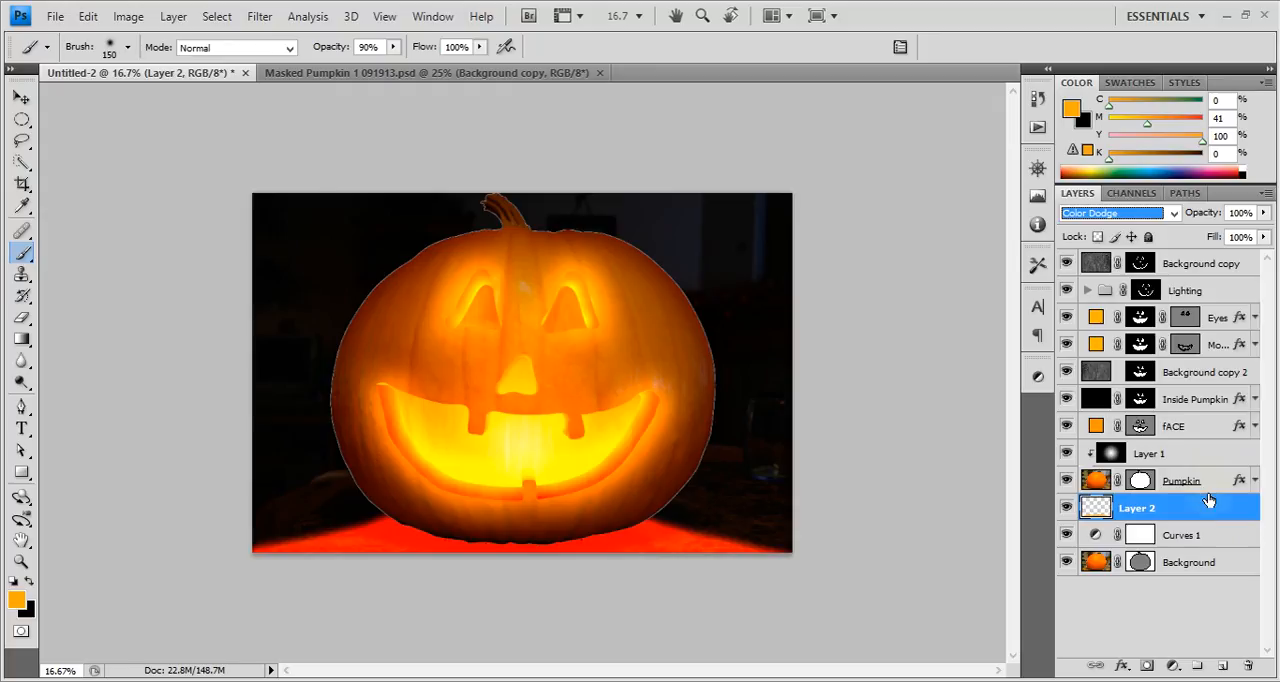
pyautogui.click(1150, 213)
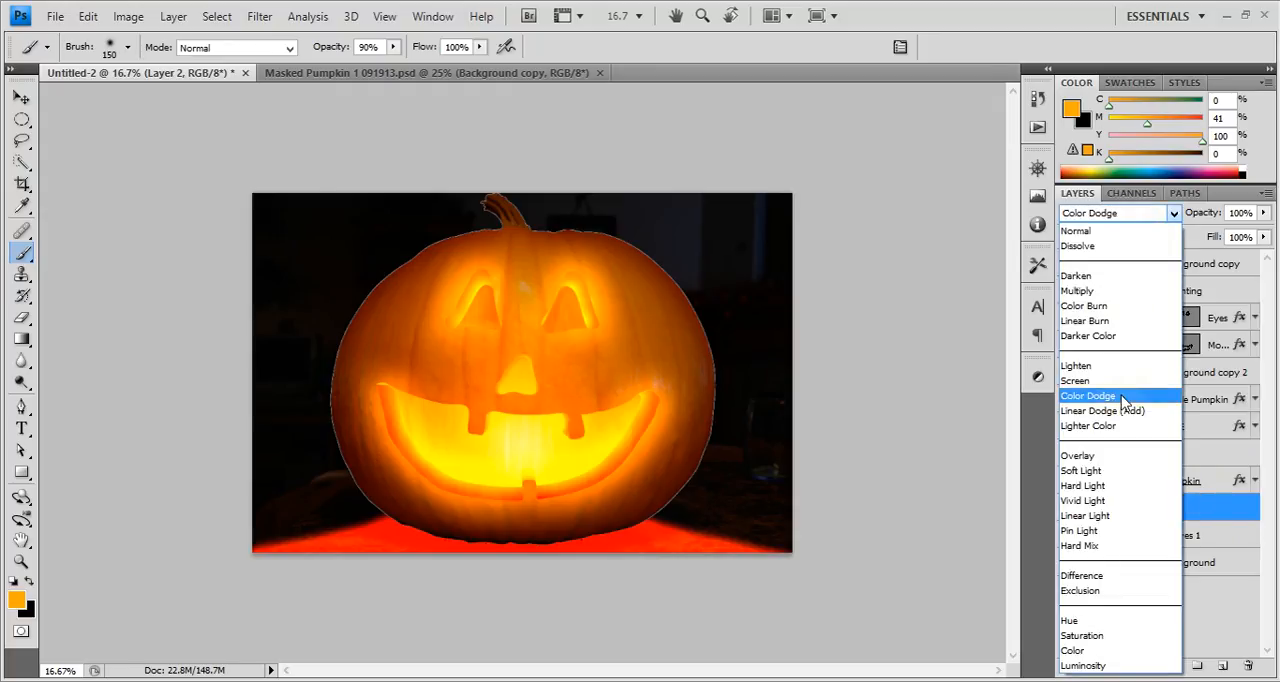
pyautogui.click(1120, 405)
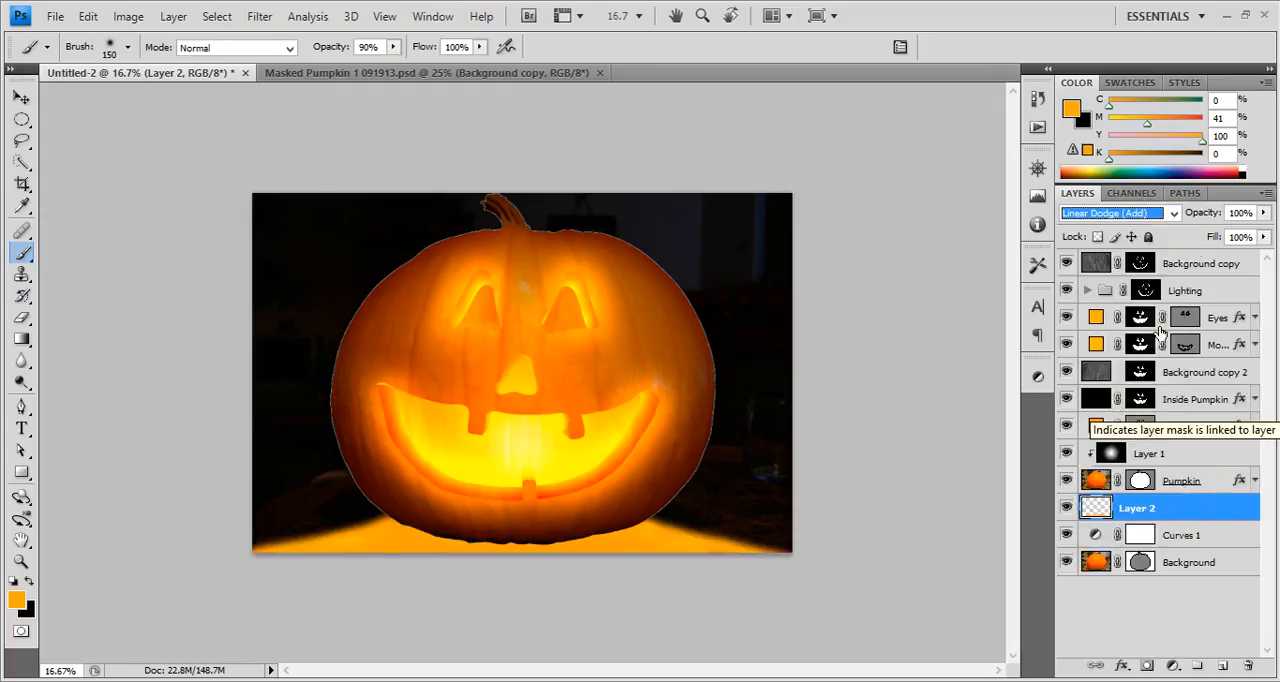
pyautogui.moveTo(1205, 214)
pyautogui.mouseDown()
pyautogui.moveTo(1161, 219)
pyautogui.moveTo(1213, 226)
pyautogui.mouseUp()
# Set Layer 2's blend mode to Overlay and strengthen the table glow with two duplicates of the layer.
pyautogui.click(1177, 215)
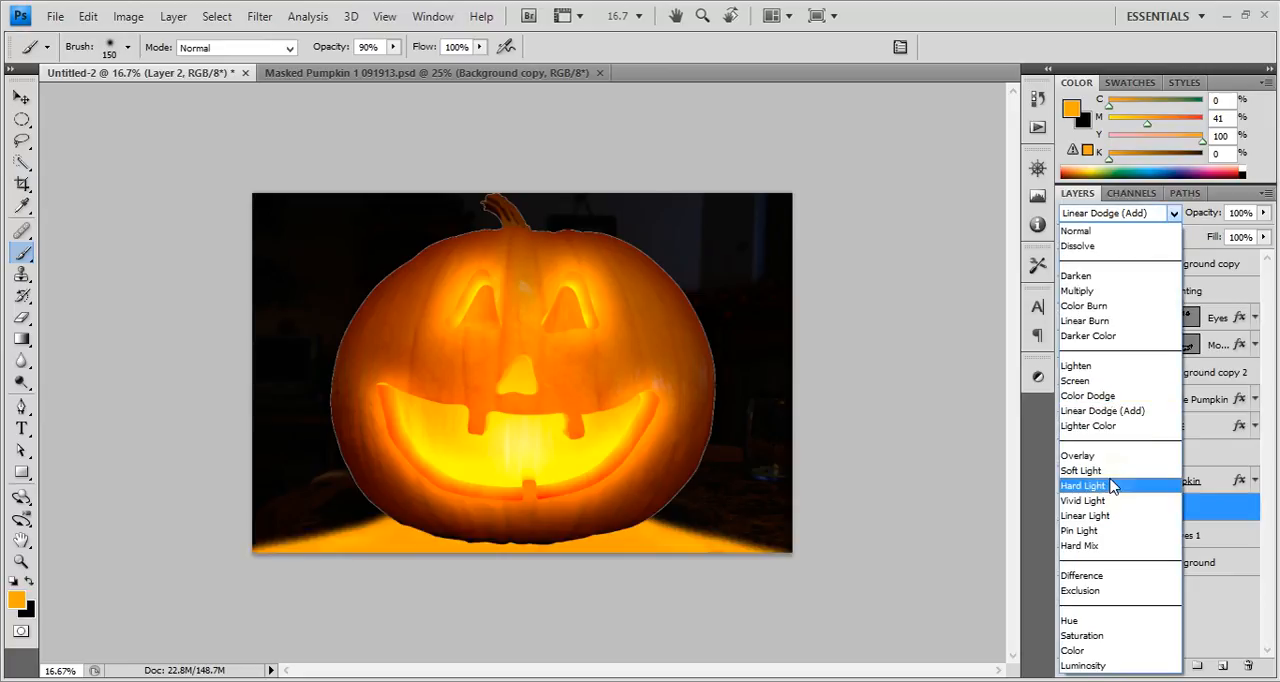
pyautogui.click(1106, 452)
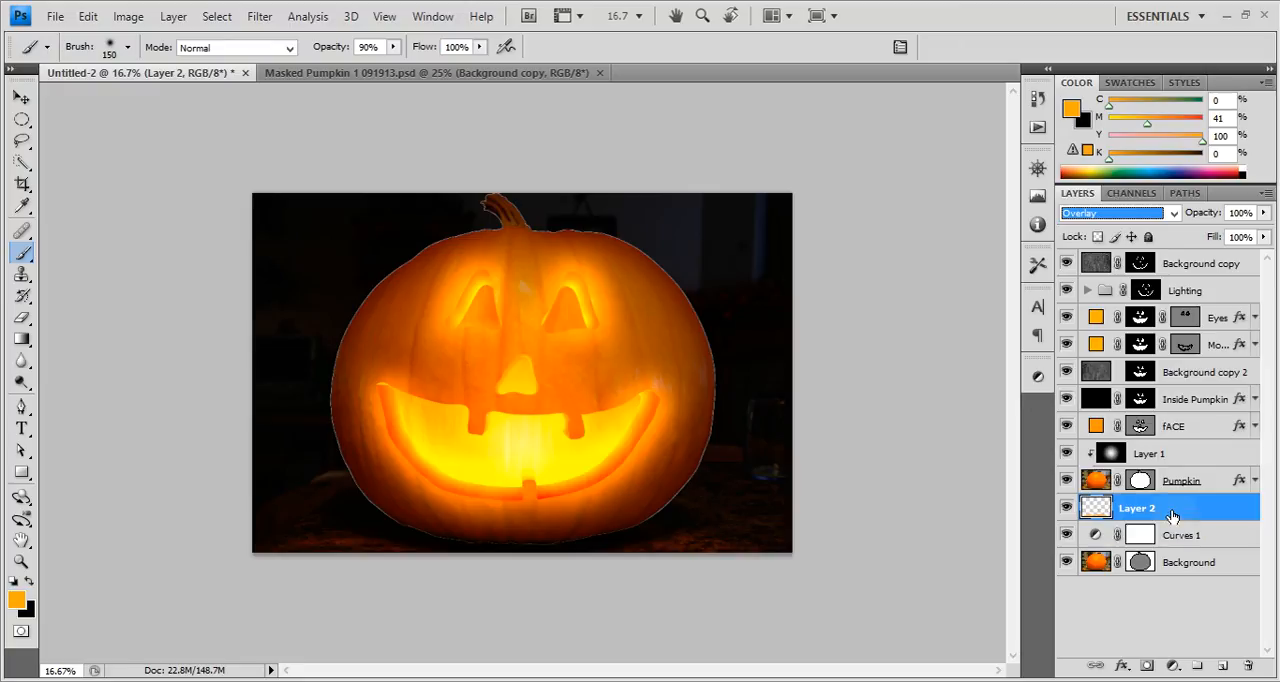
pyautogui.hotkey('ctrl', 'j')
pyautogui.hotkey('ctrl', 'j')
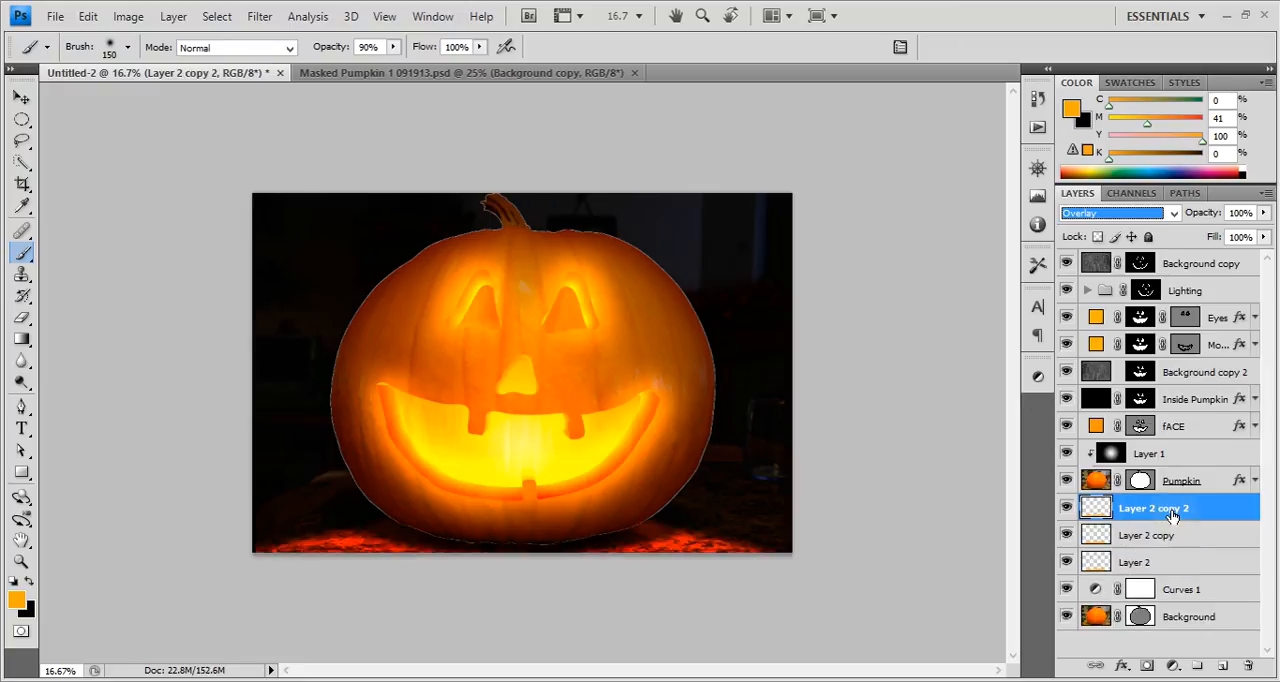
pyautogui.hotkey('ctrl', 'j')
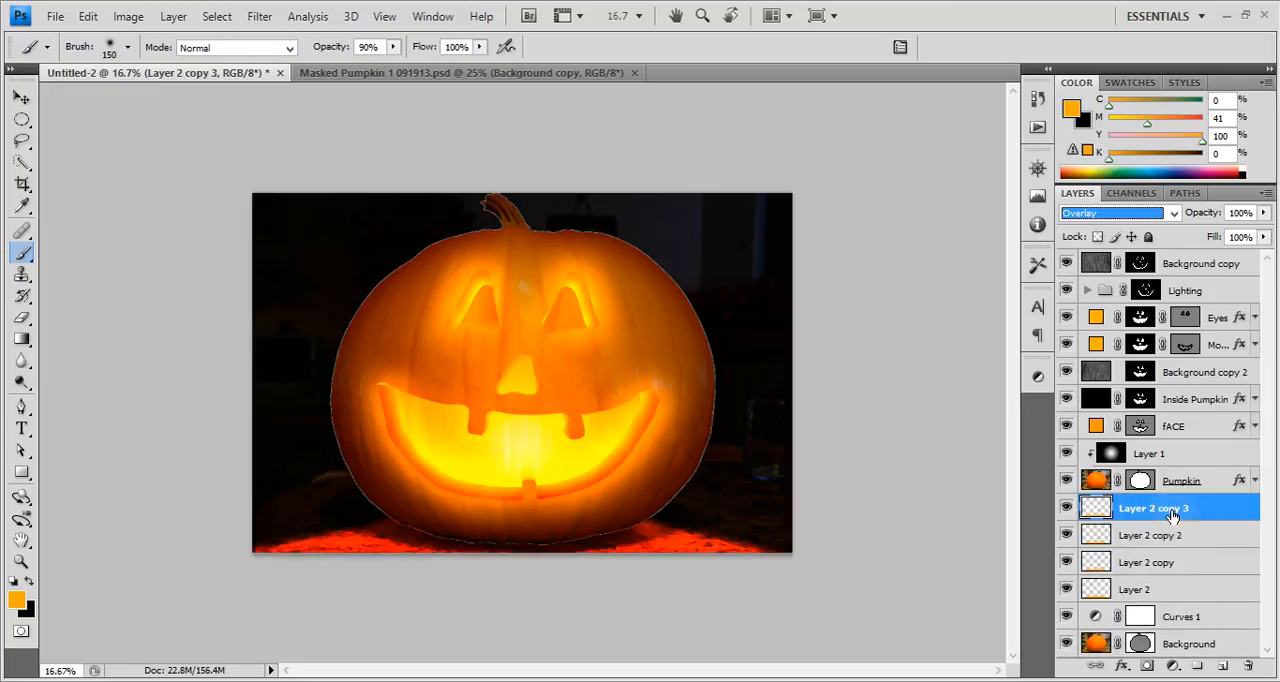
pyautogui.hotkey('ctrl', 'z')
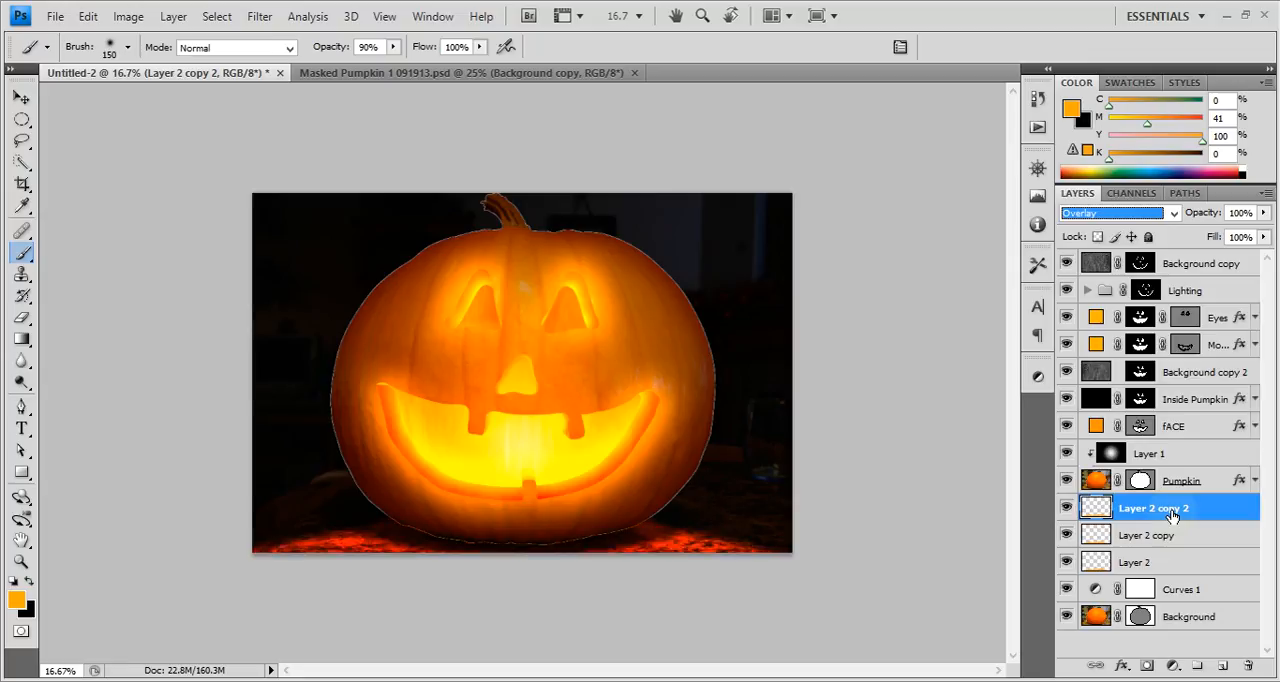
# Paint black along the pumpkin's base on Layer 2 copy 2 to shade the table around it.
pyautogui.click(374, 521)
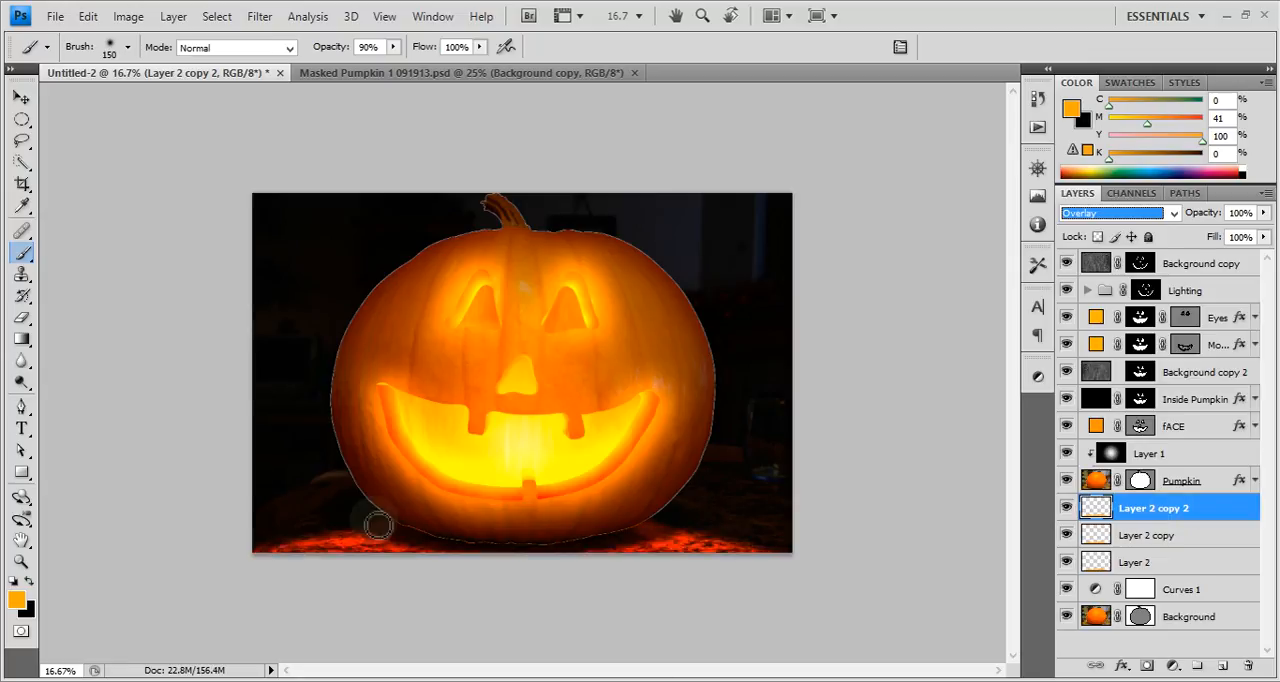
pyautogui.click(388, 531)
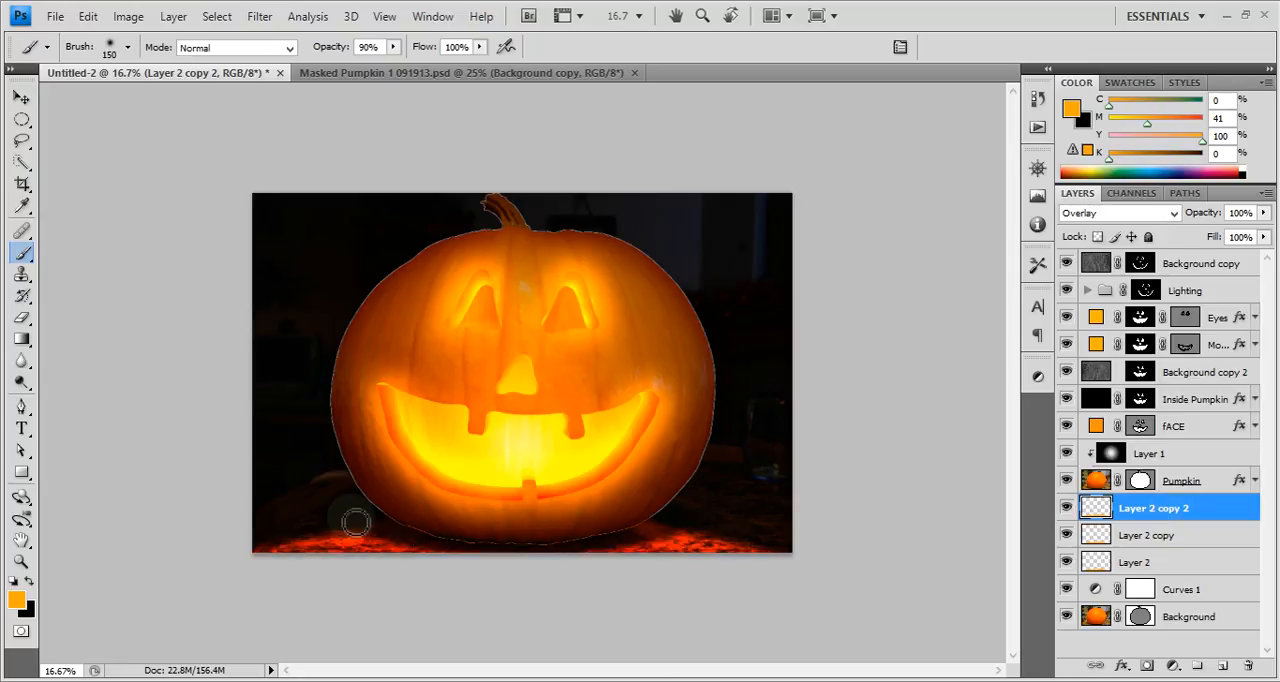
pyautogui.press('x')
pyautogui.moveTo(358, 521)
pyautogui.mouseDown()
pyautogui.moveTo(560, 556)
pyautogui.moveTo(686, 519)
pyautogui.moveTo(620, 536)
pyautogui.moveTo(484, 536)
pyautogui.moveTo(344, 506)
pyautogui.mouseUp()
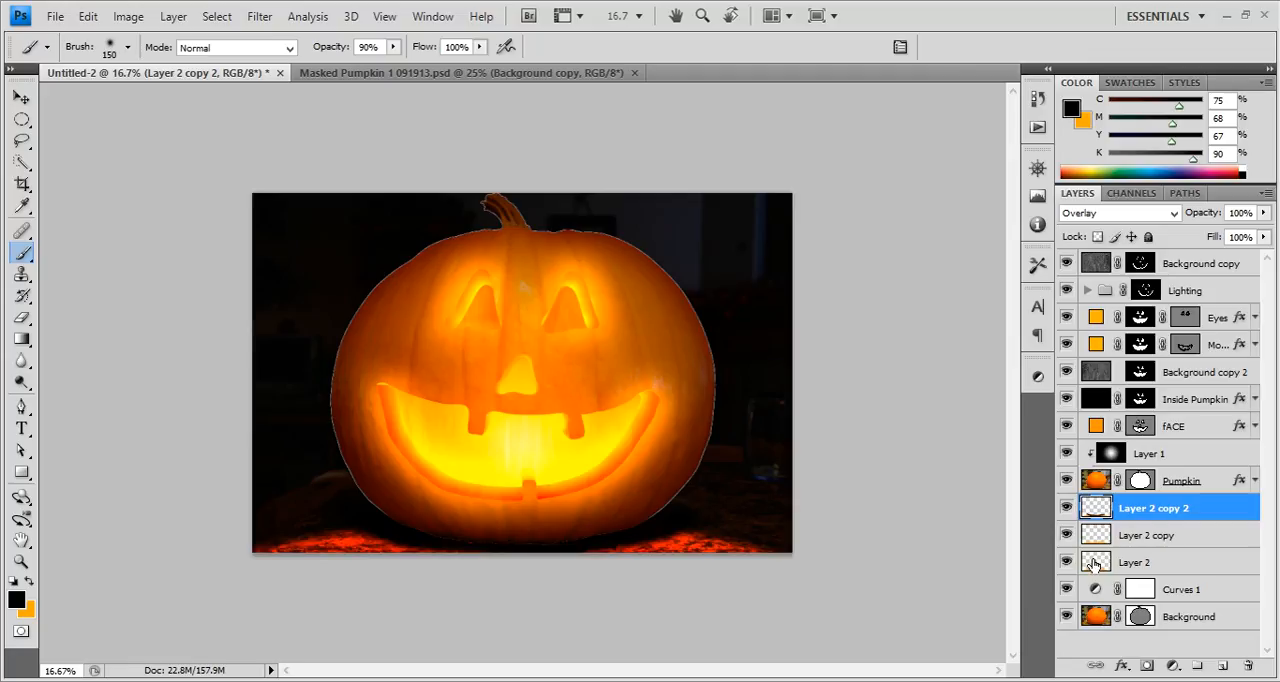
# Shift the hue of Layer 2 copy 2 to +30 with Hue/Saturation.
pyautogui.click(1165, 540)
pyautogui.click(1124, 510)
pyautogui.hotkey('ctrl', 'u')
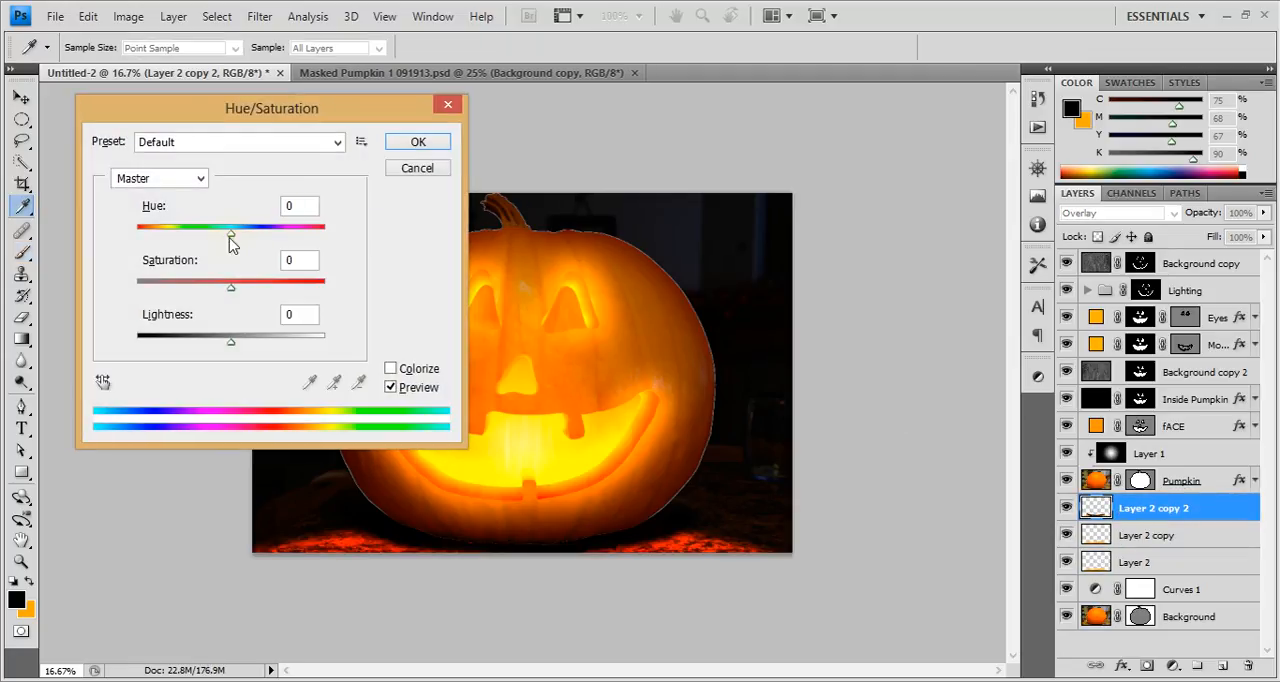
pyautogui.moveTo(232, 233); pyautogui.dragTo(259, 254)
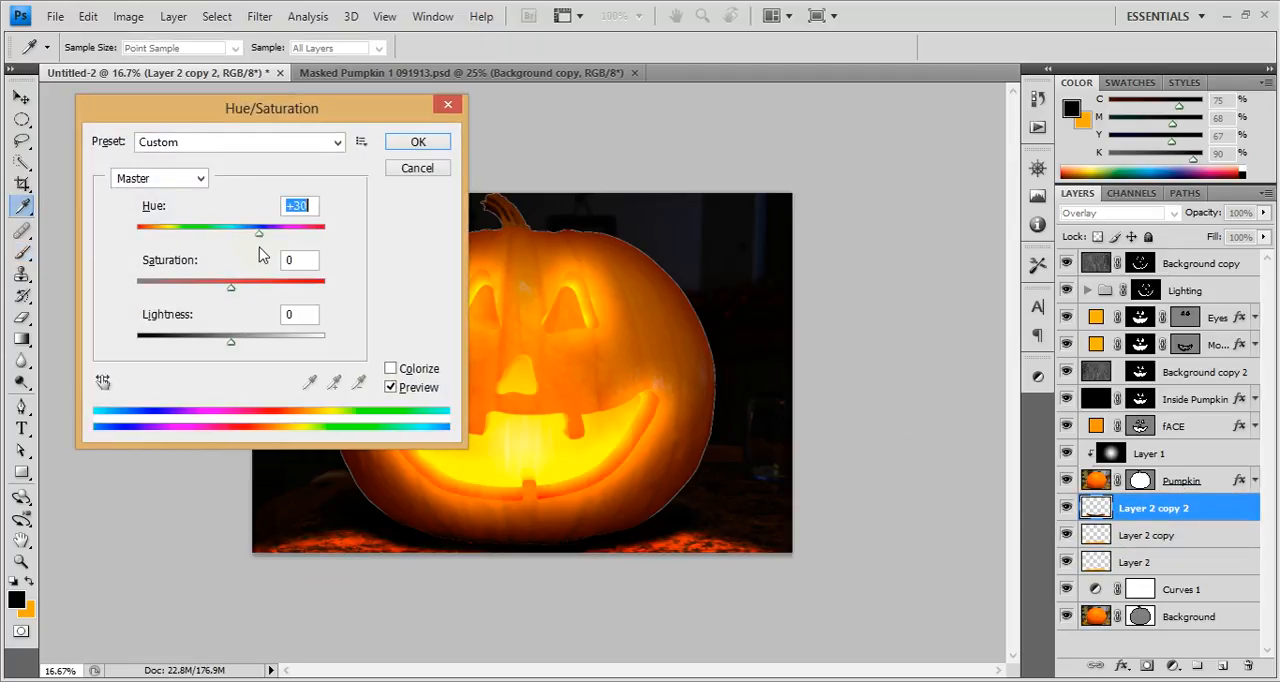
pyautogui.click(418, 142)
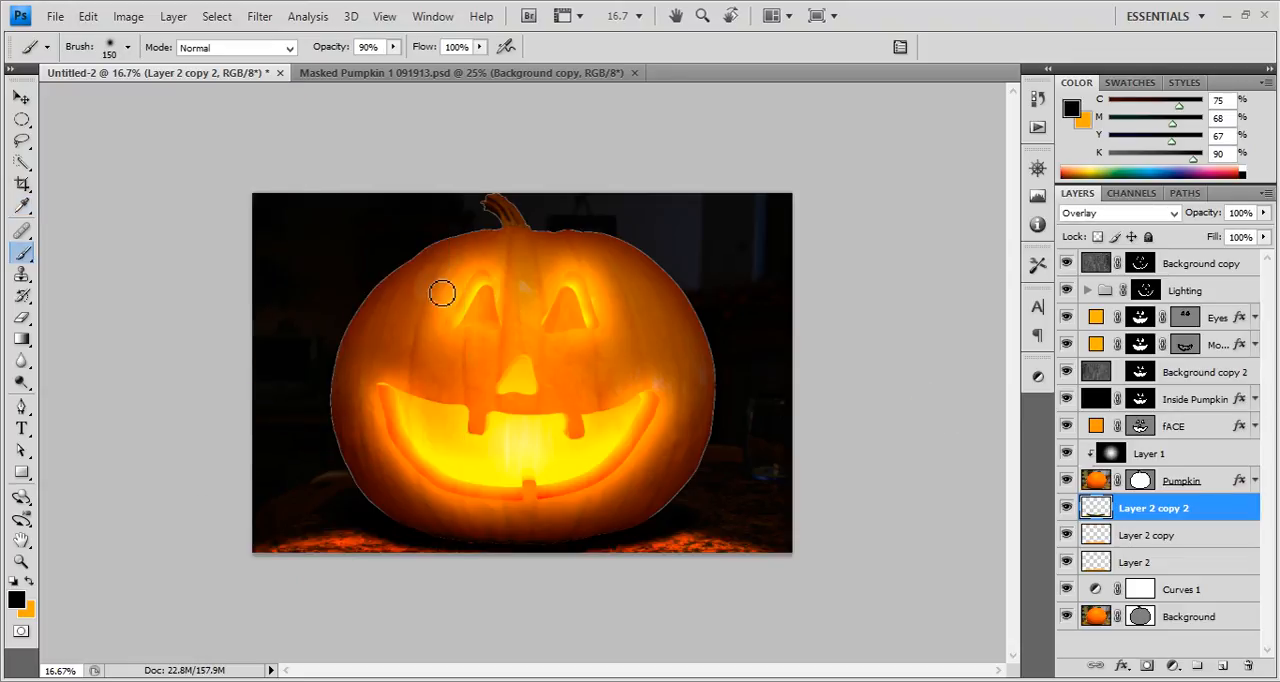
# Compare the image with the Masked Pumpkin 1 091913.psd document, and return to Layer 2 copy 2.
pyautogui.click(1210, 480)
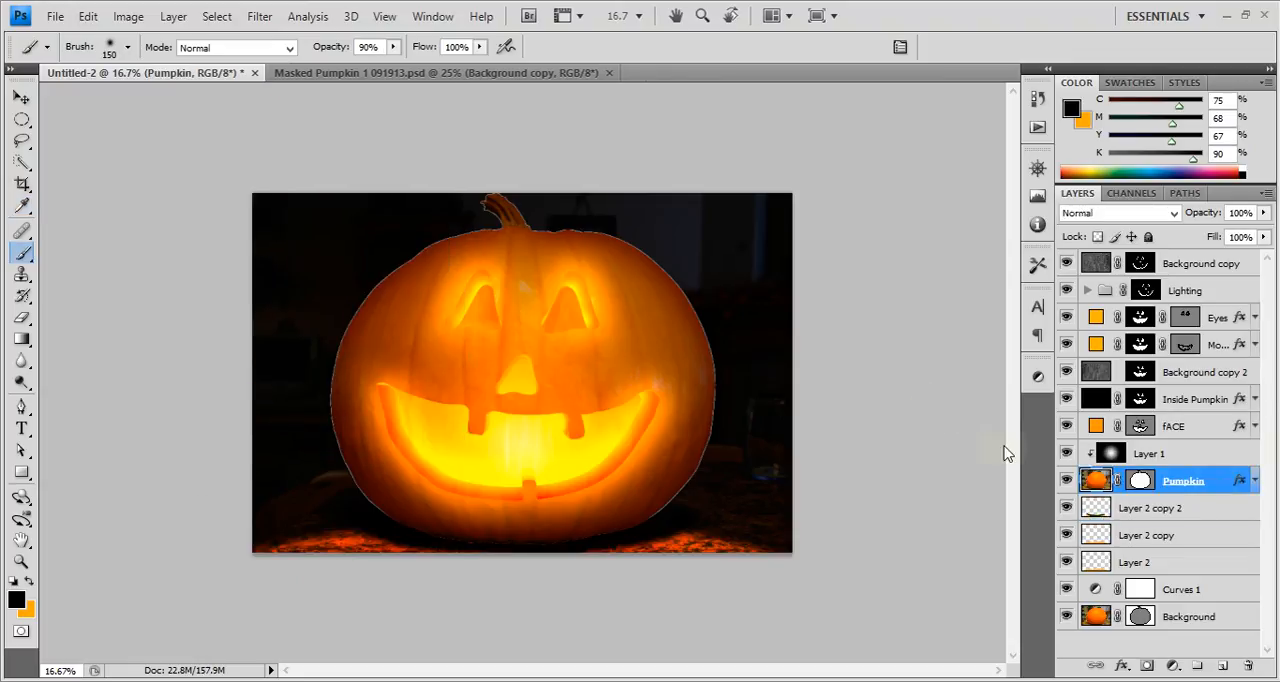
pyautogui.click(459, 76)
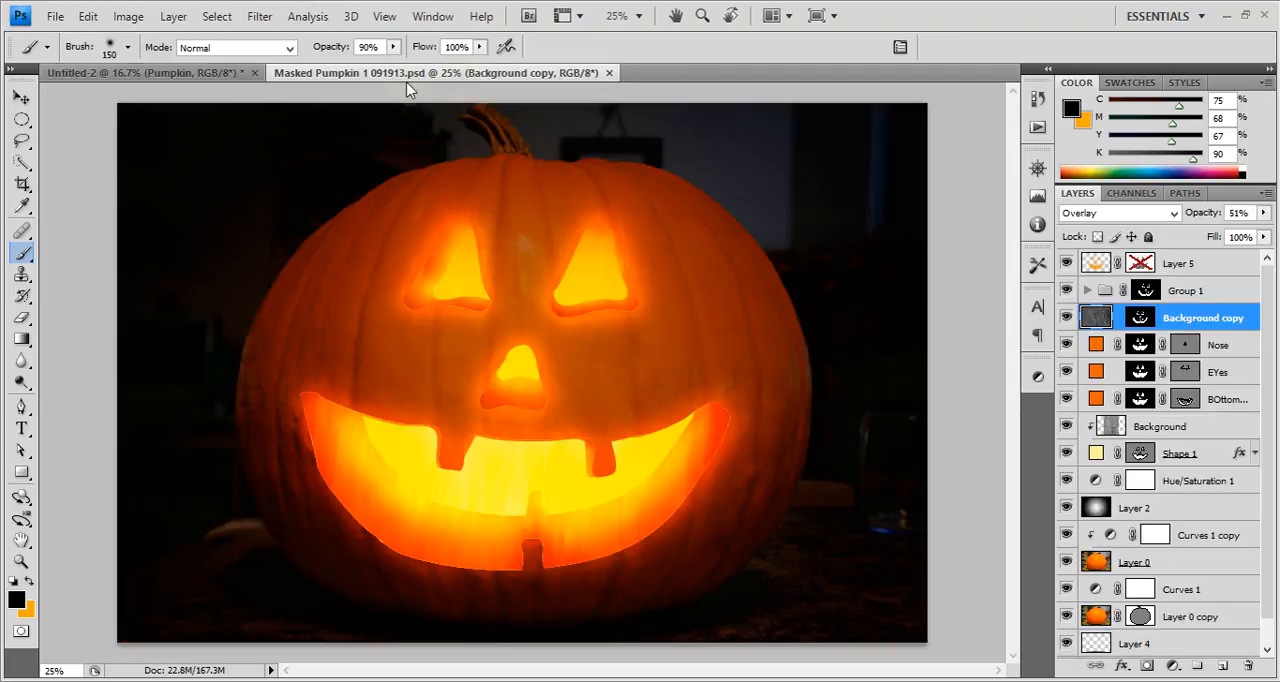
pyautogui.click(215, 72)
pyautogui.click(1172, 508)
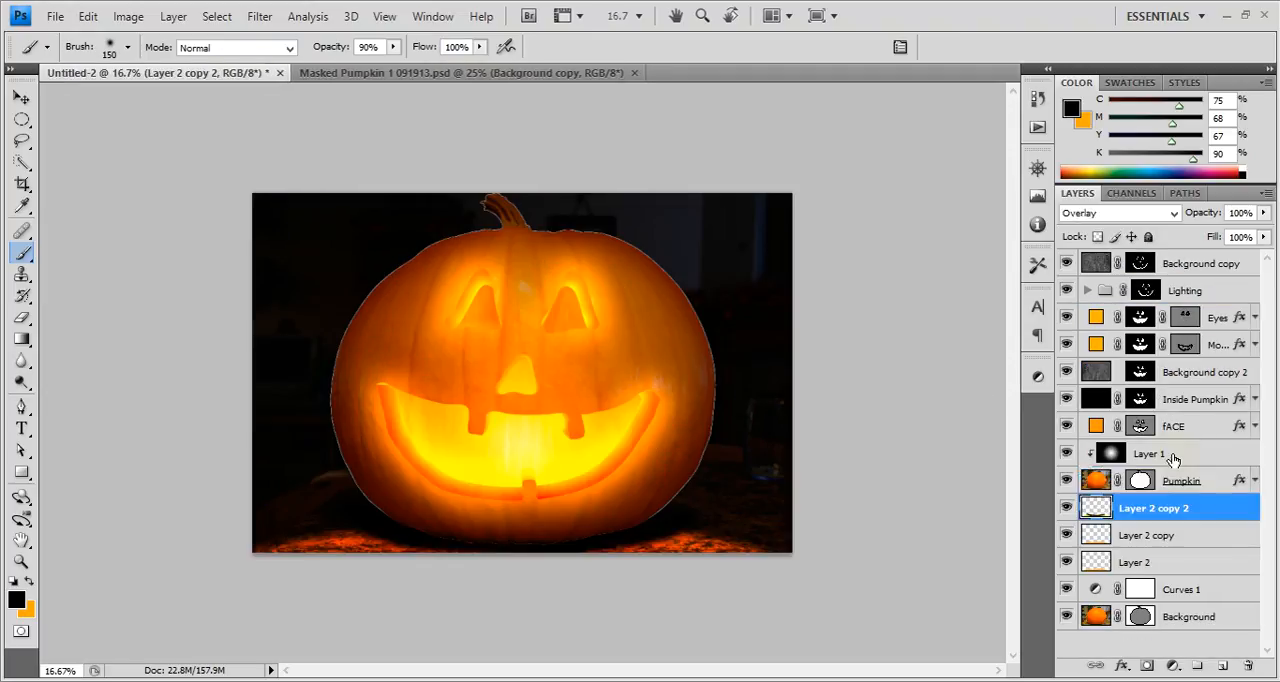
# Select Layer 1 and compare the pumpkin with the gradient hidden and shown.
pyautogui.click(1094, 452)
pyautogui.click(1066, 452)
pyautogui.click(1066, 452)
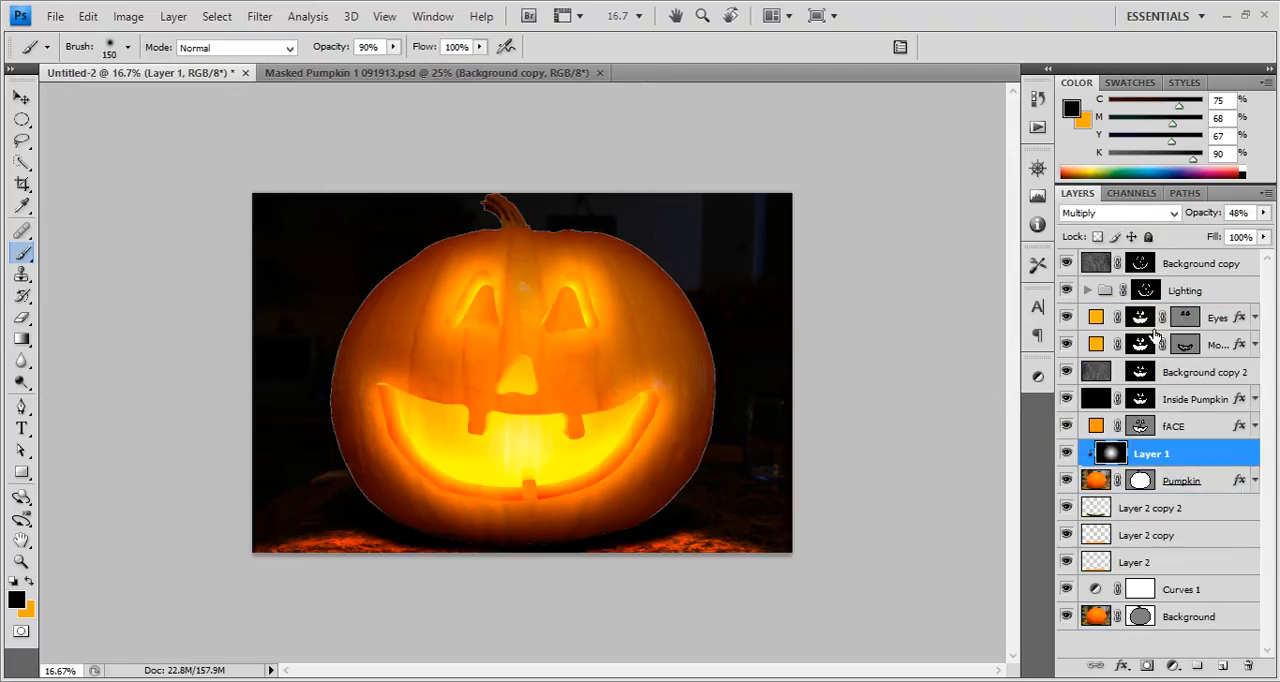
# Raise the opacity of the Multiply gradient on Layer 1 to 64% to darken the pumpkin's edges.
pyautogui.moveTo(1194, 213); pyautogui.dragTo(1209, 213)
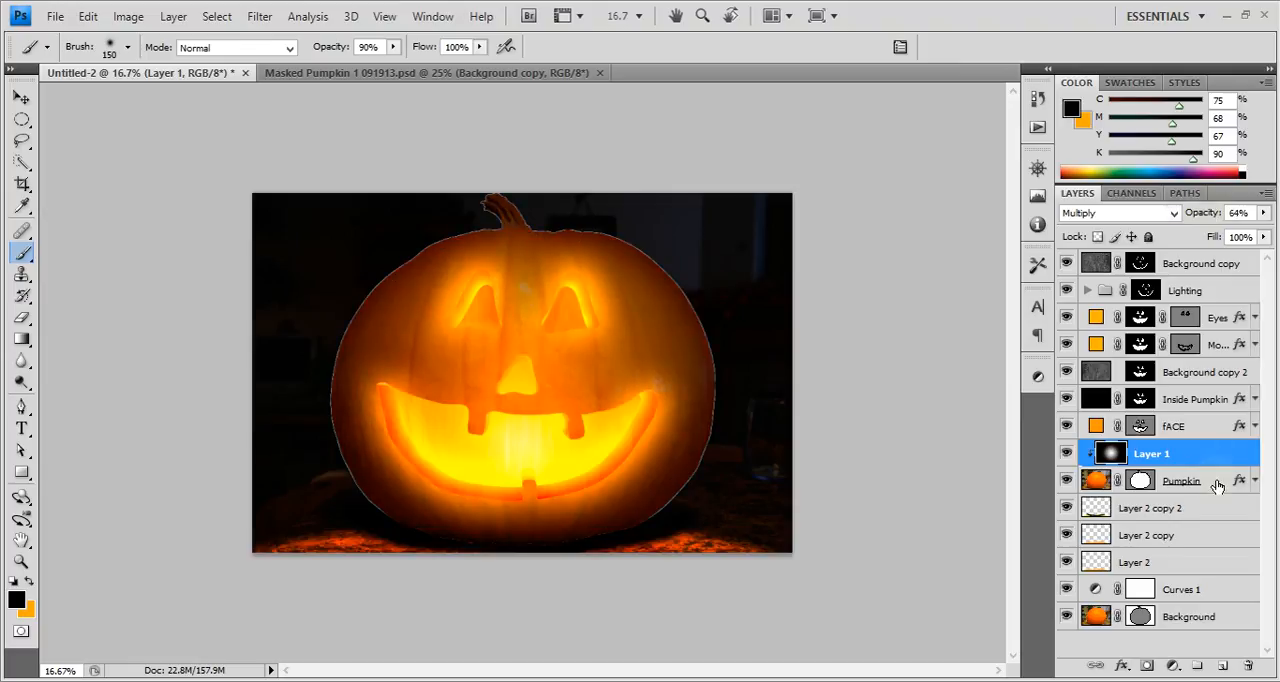
# Select the fACE layer and compare the carved face with the fACE and Inside Pumpkin layers hidden and shown.
pyautogui.click(1200, 428)
pyautogui.click(1067, 399)
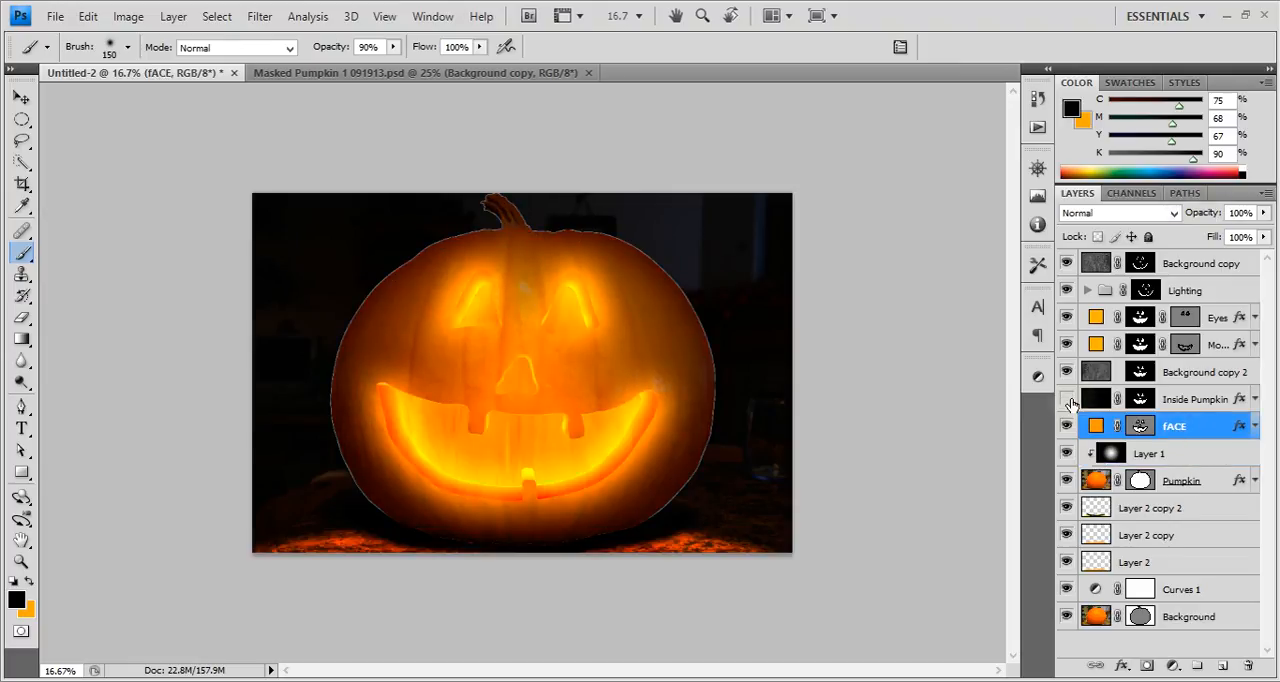
pyautogui.click(1067, 399)
pyautogui.click(1066, 426)
pyautogui.click(1066, 426)
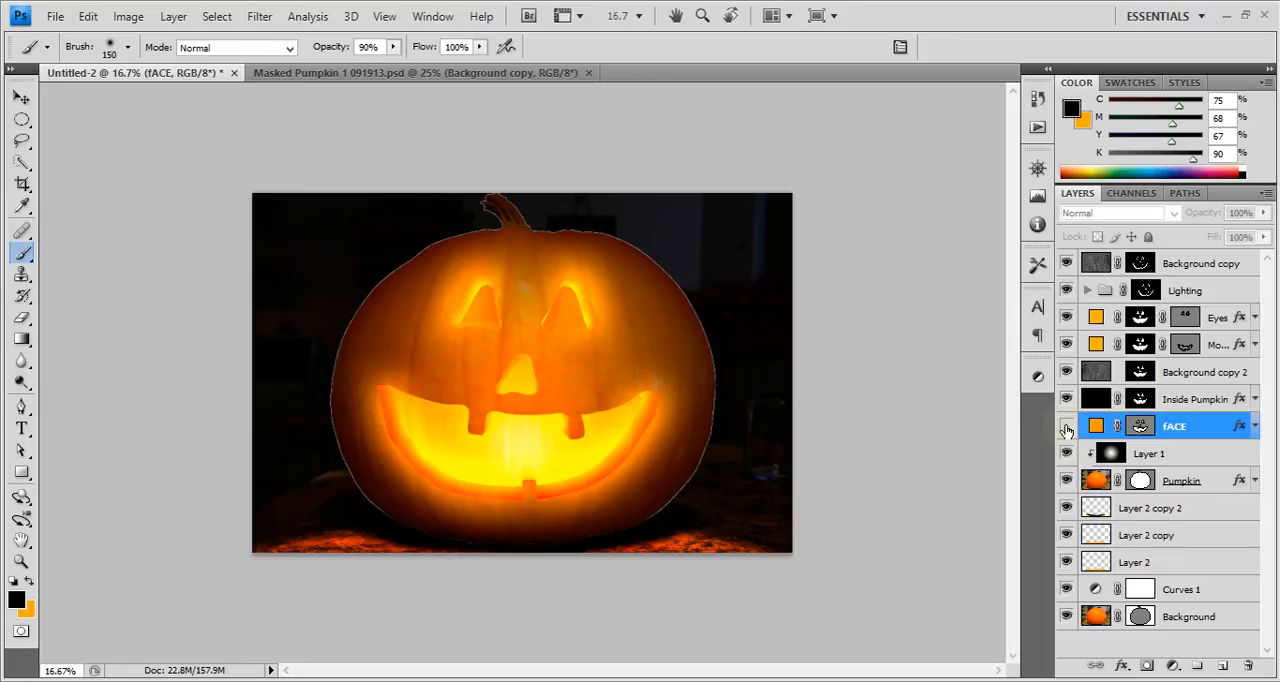
pyautogui.click(1067, 399)
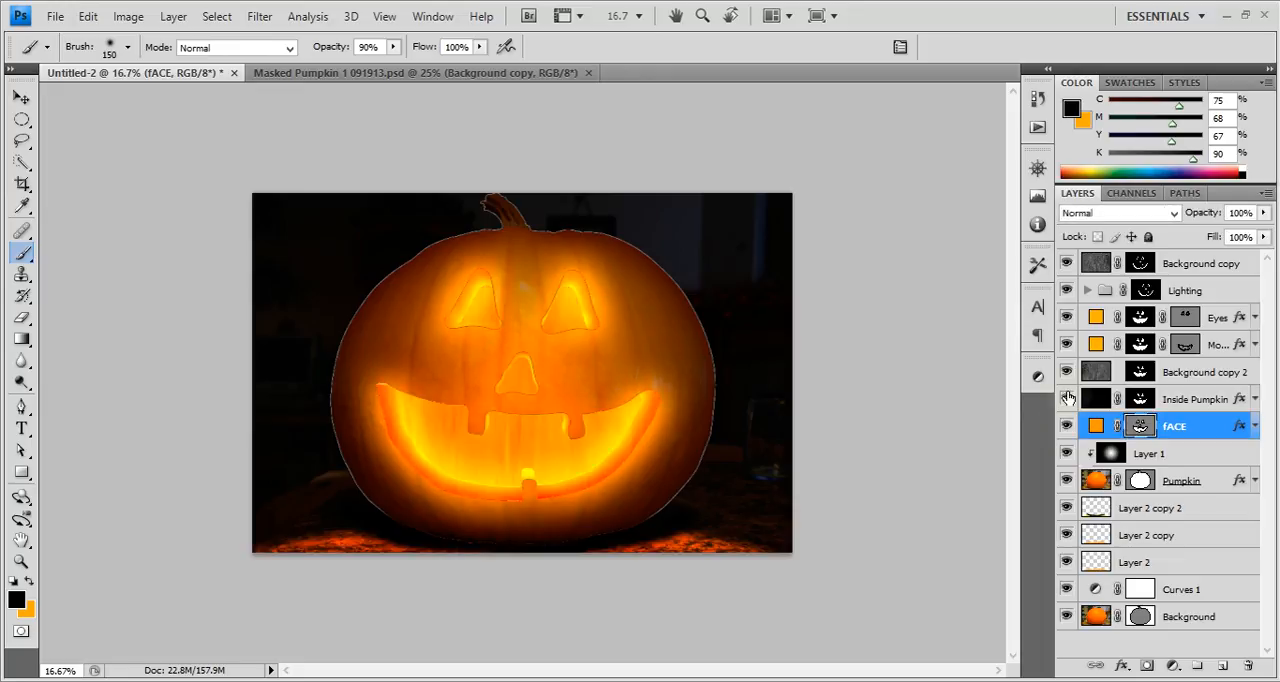
pyautogui.click(1066, 400)
pyautogui.click(1066, 400)
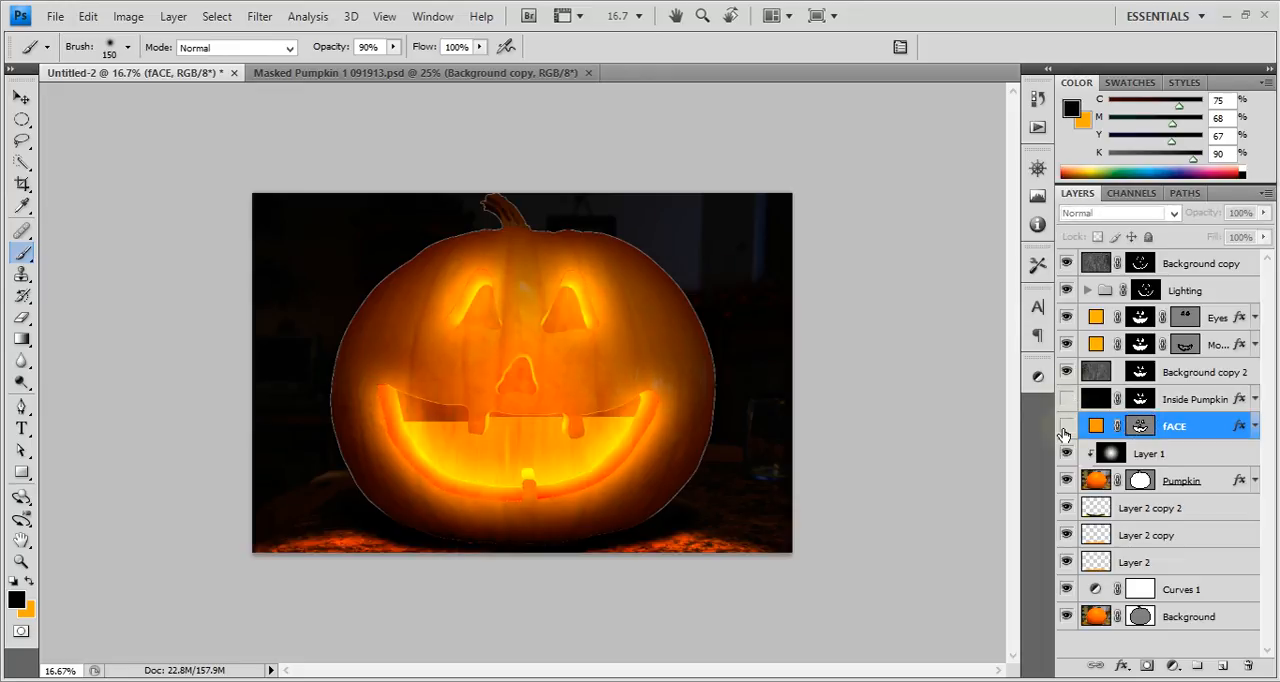
pyautogui.click(1066, 426)
pyautogui.click(1066, 426)
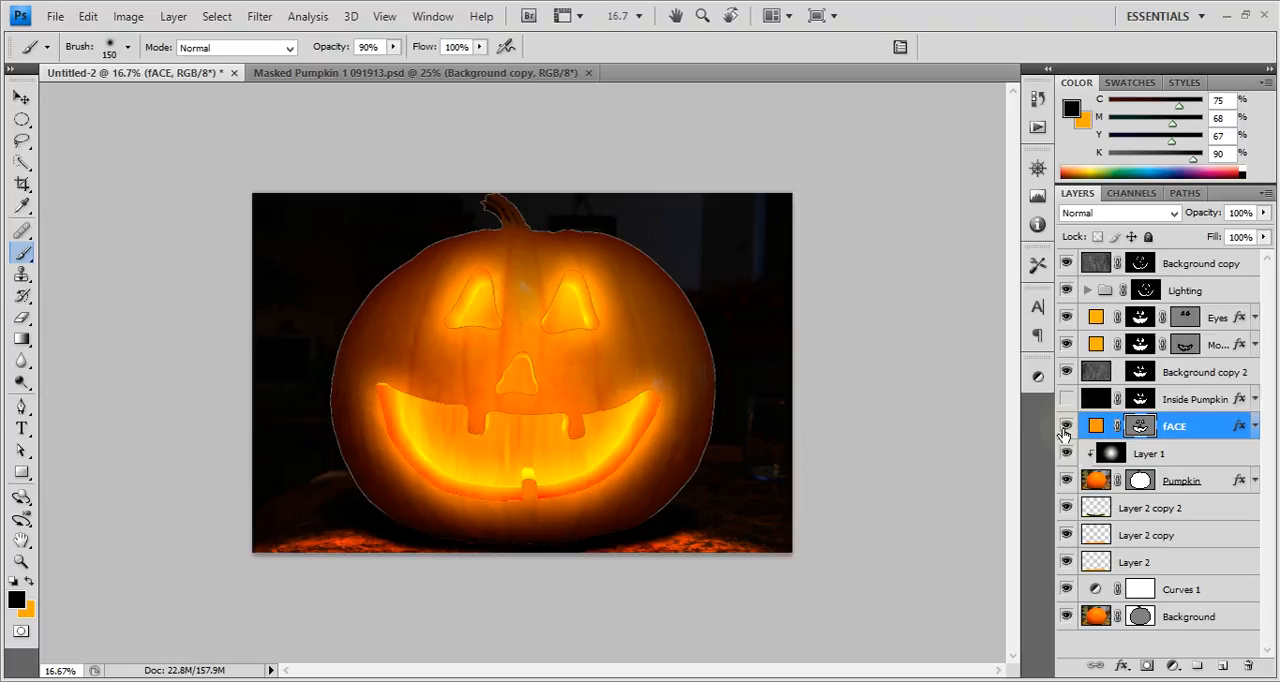
pyautogui.click(1066, 399)
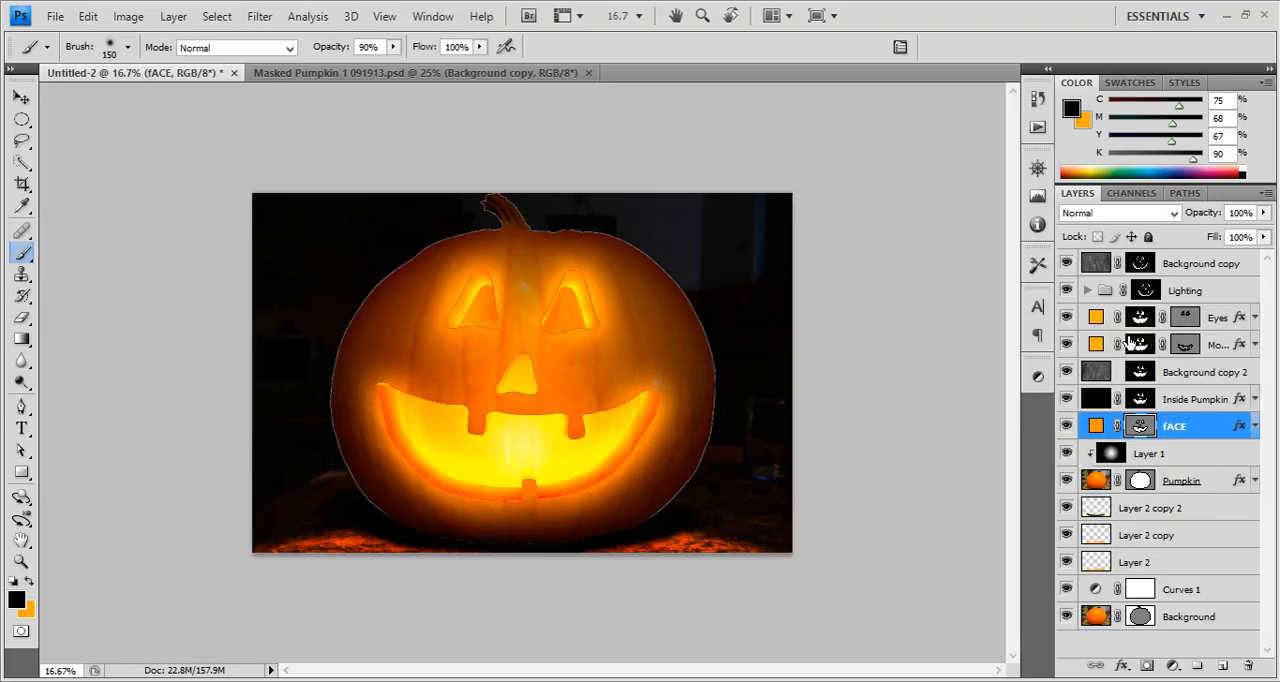
# Check the pumpkin at 25% magnification and make Layer 2 copy 2 the active layer.
pyautogui.click(1215, 460)
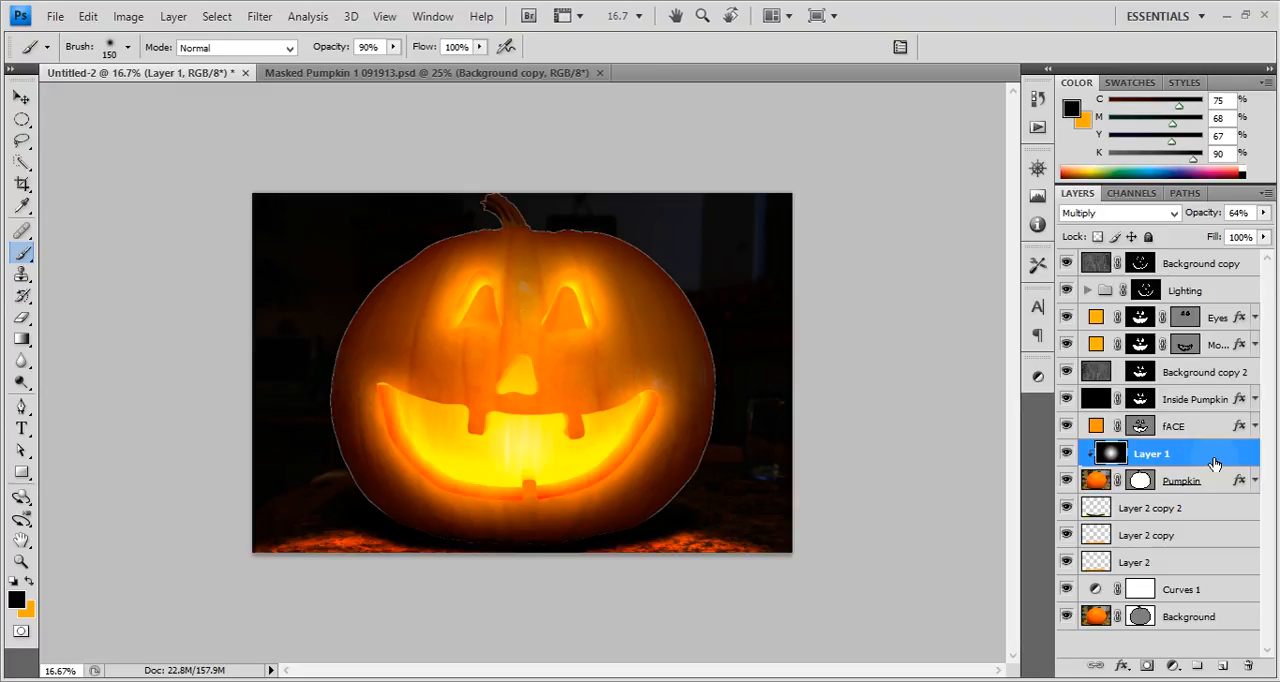
pyautogui.hotkey('ctrl', '+')
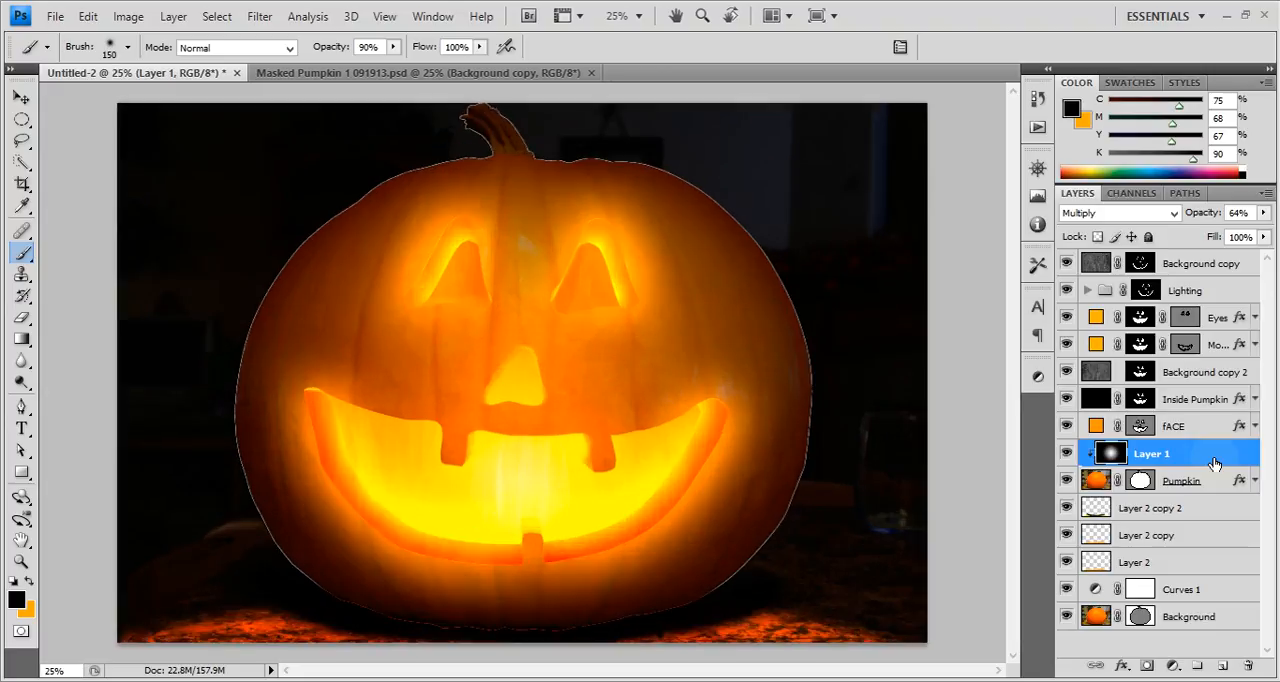
pyautogui.click(1213, 511)
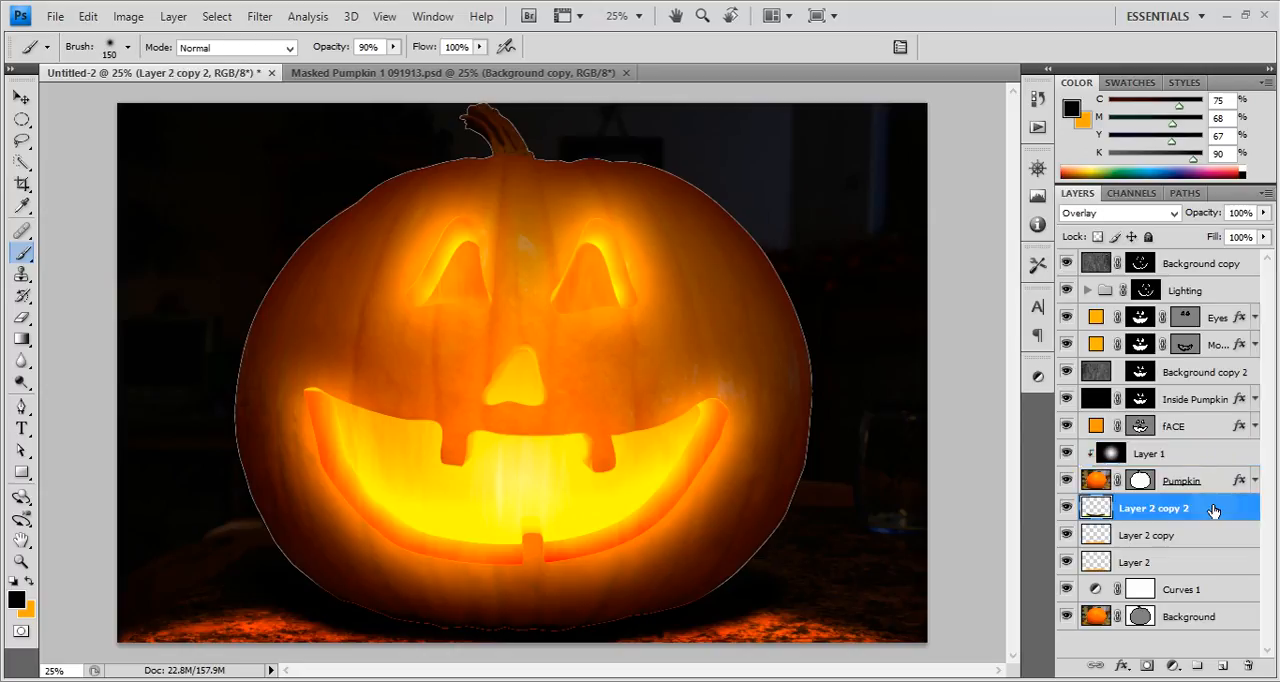